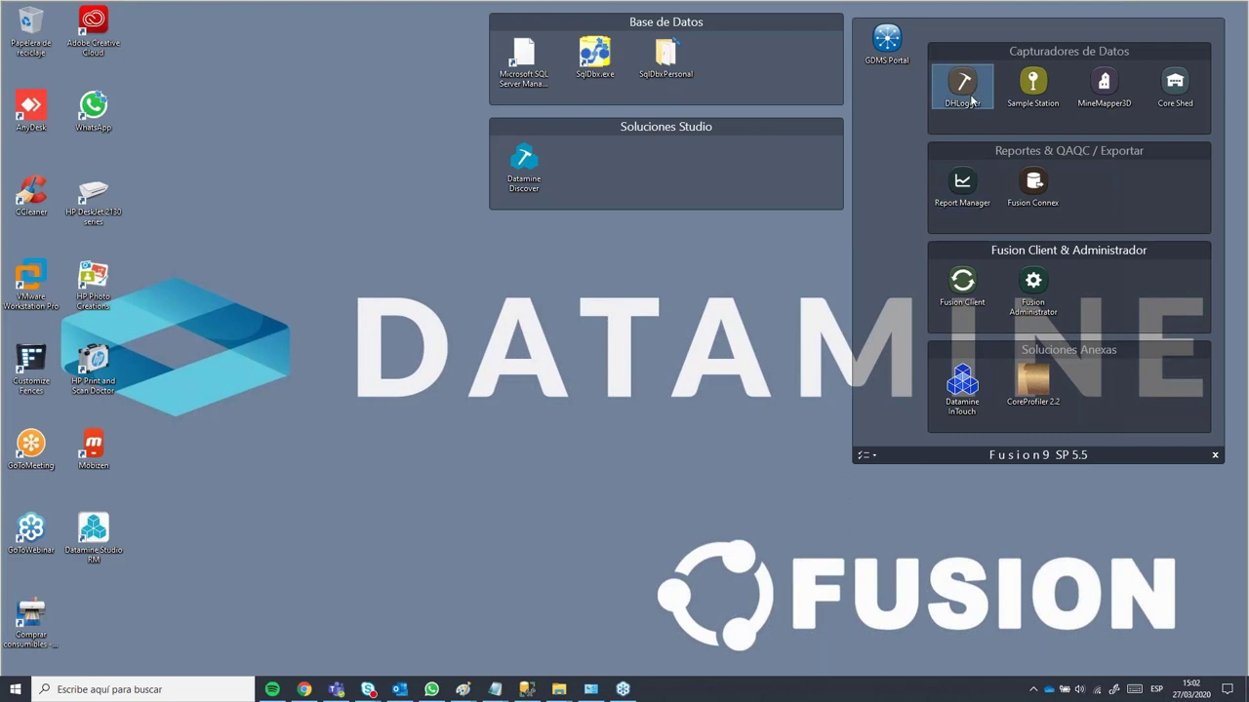
Step: Launch Report Manager from the Fusion launcher's Reportes & QAQC / Exportar group
click(1090, 92)
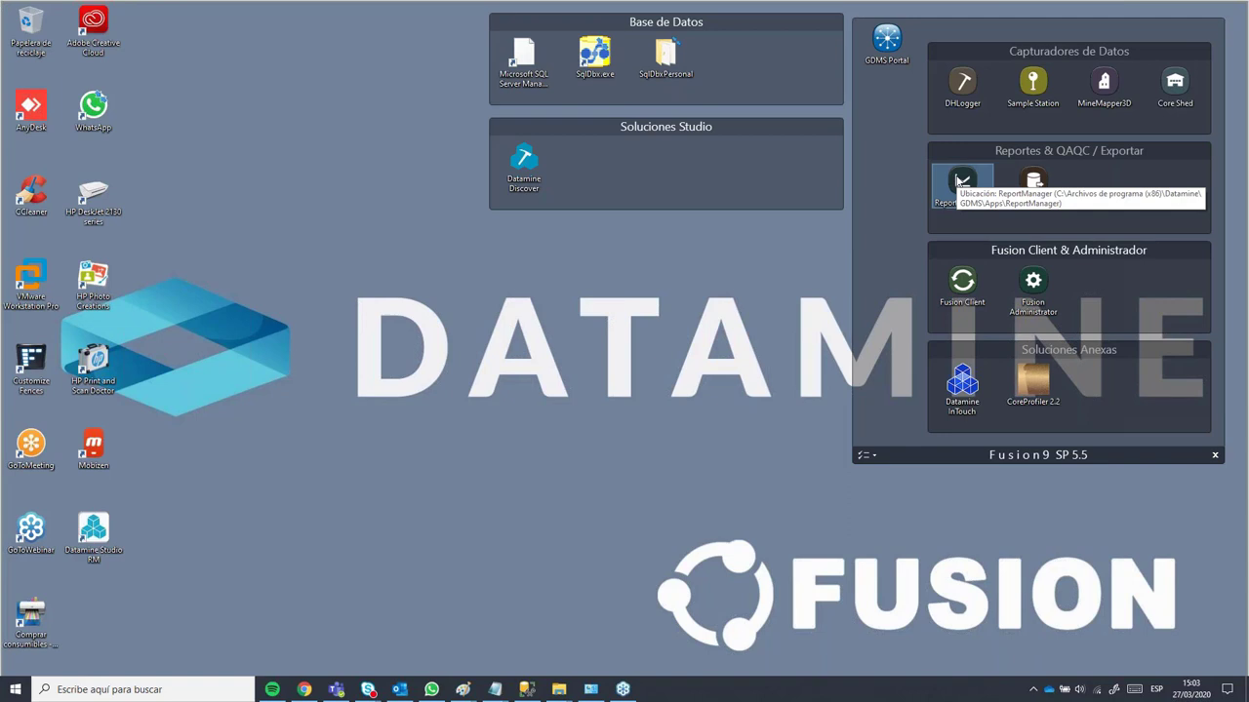
click(966, 190)
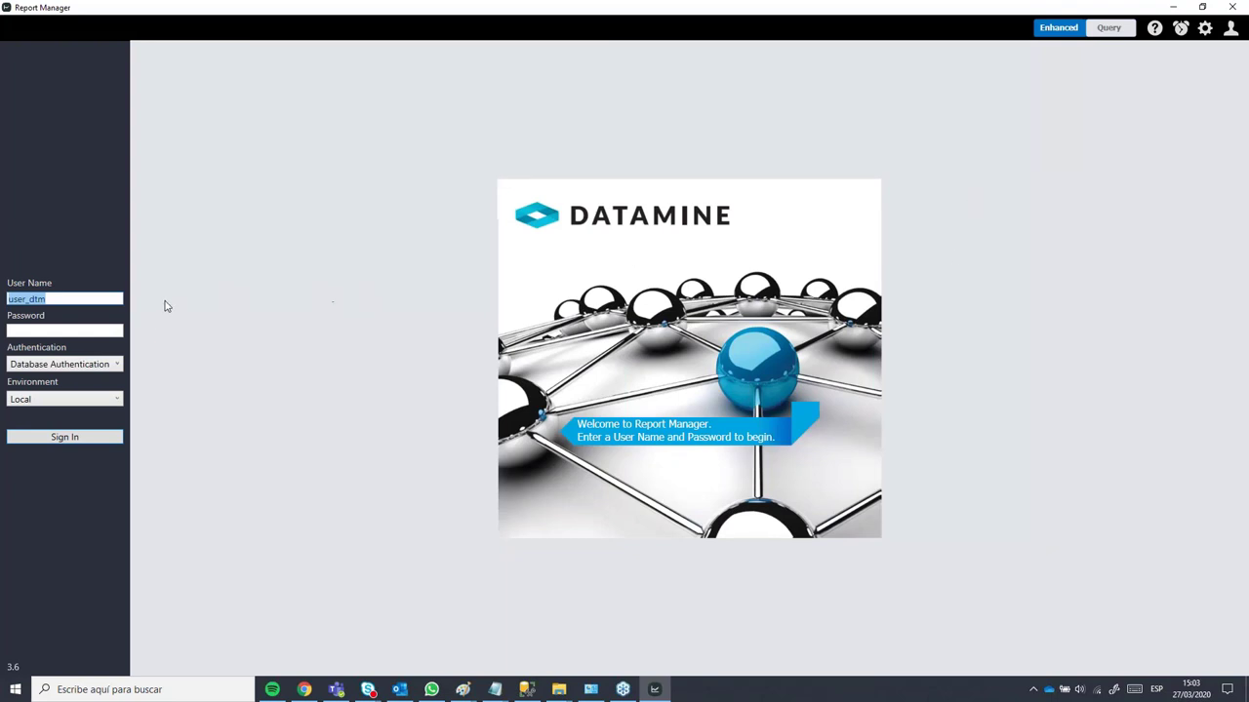
Step: Sign in with the administrator user name and password on the Central environment
click(68, 332)
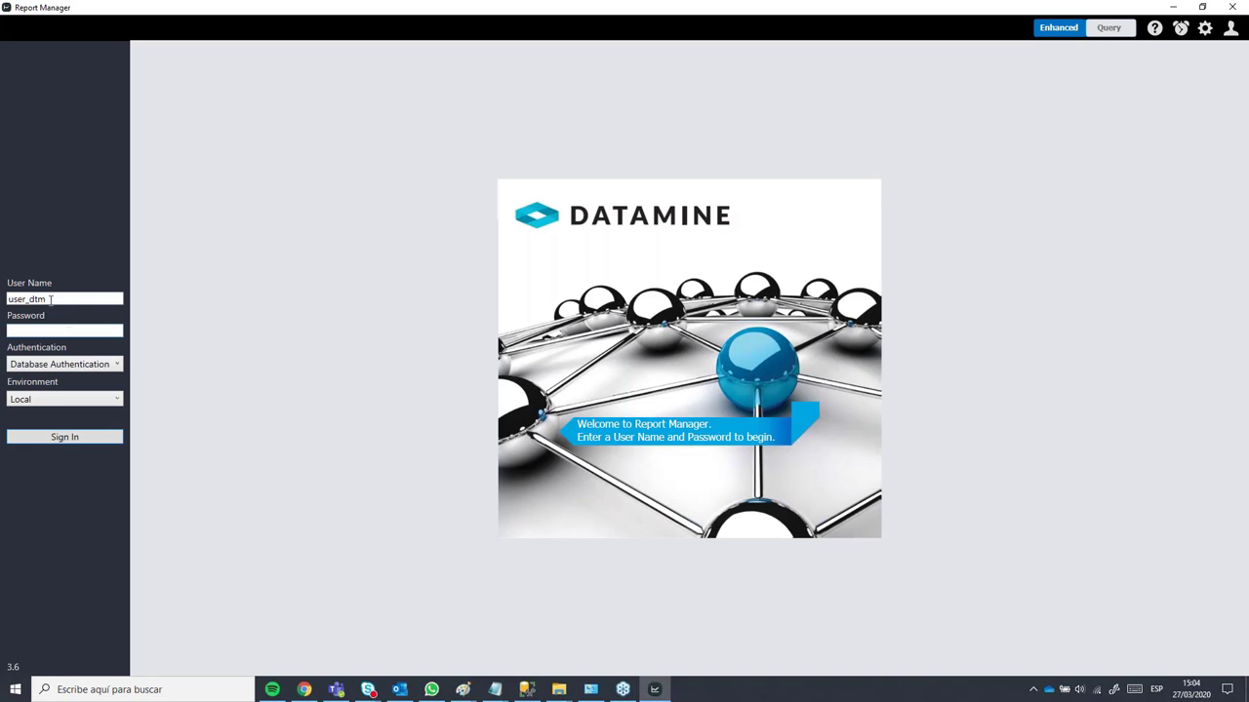
double_click(20, 304)
text(admin)
key(Tab)
text(***********)
click(43, 402)
click(29, 416)
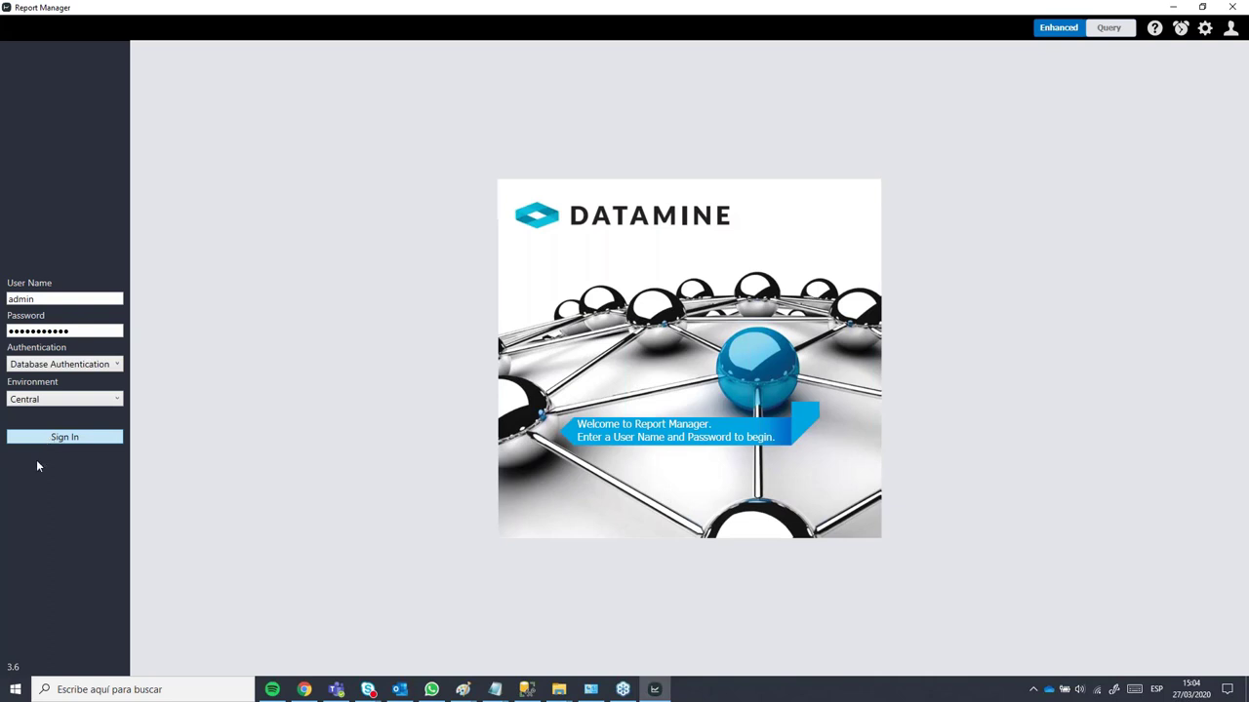
click(85, 441)
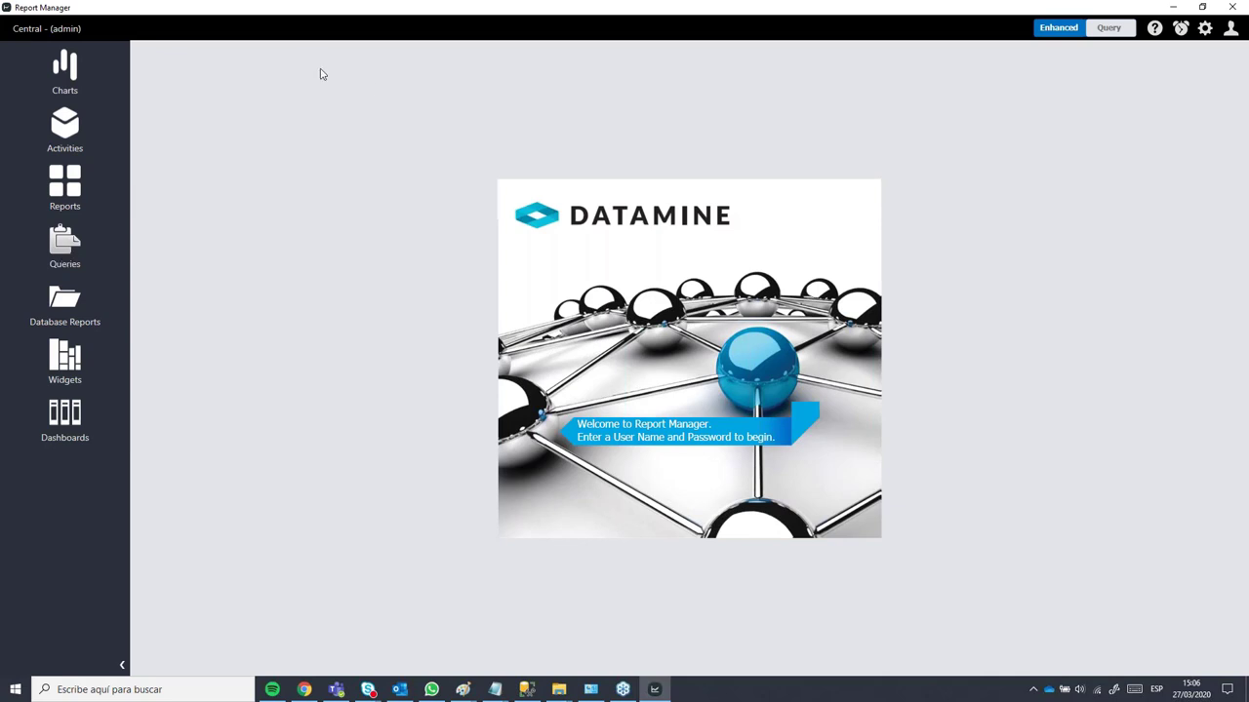
click(1231, 31)
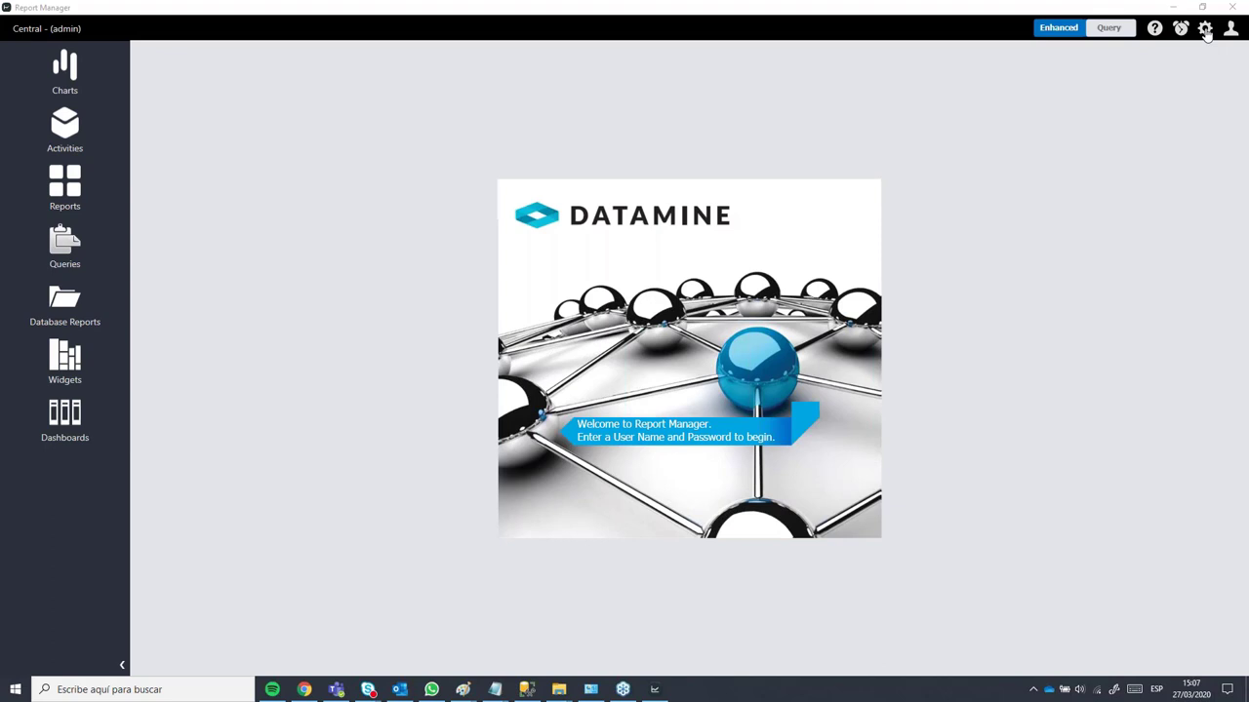
Step: Look over the Settings page, then switch to Charts showing the ROOT and QAQC_TEMP folders
click(1205, 30)
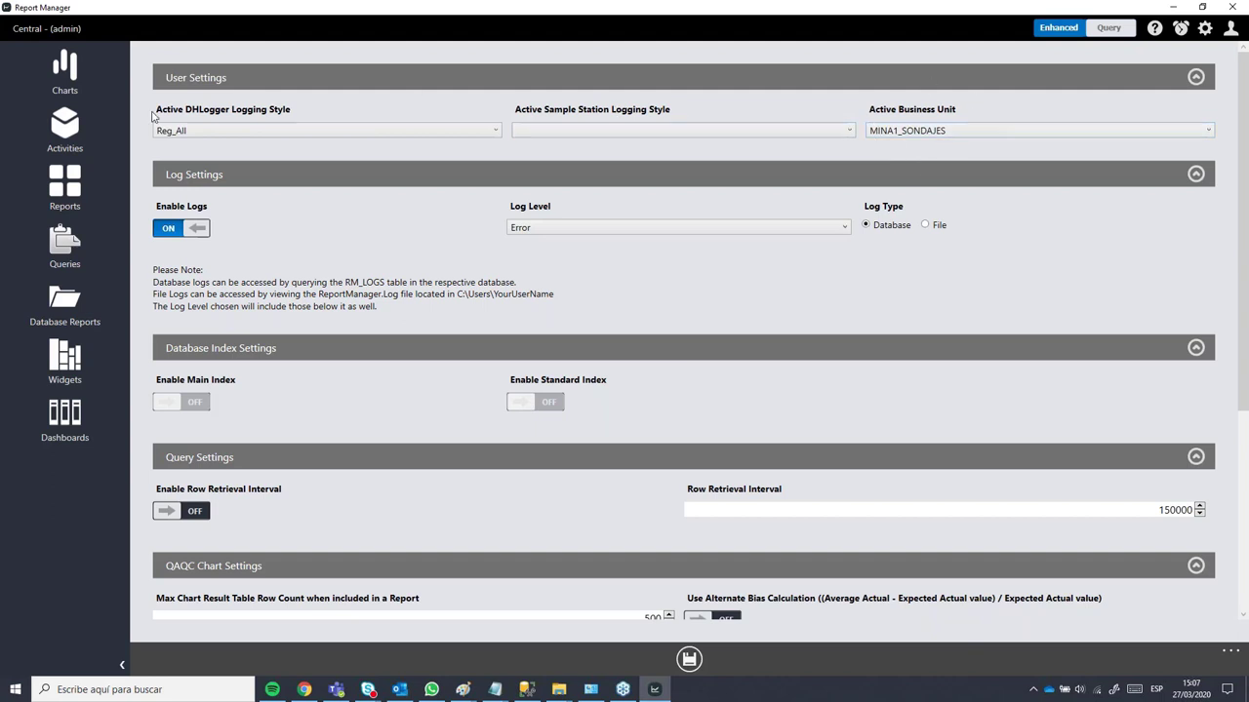
click(68, 76)
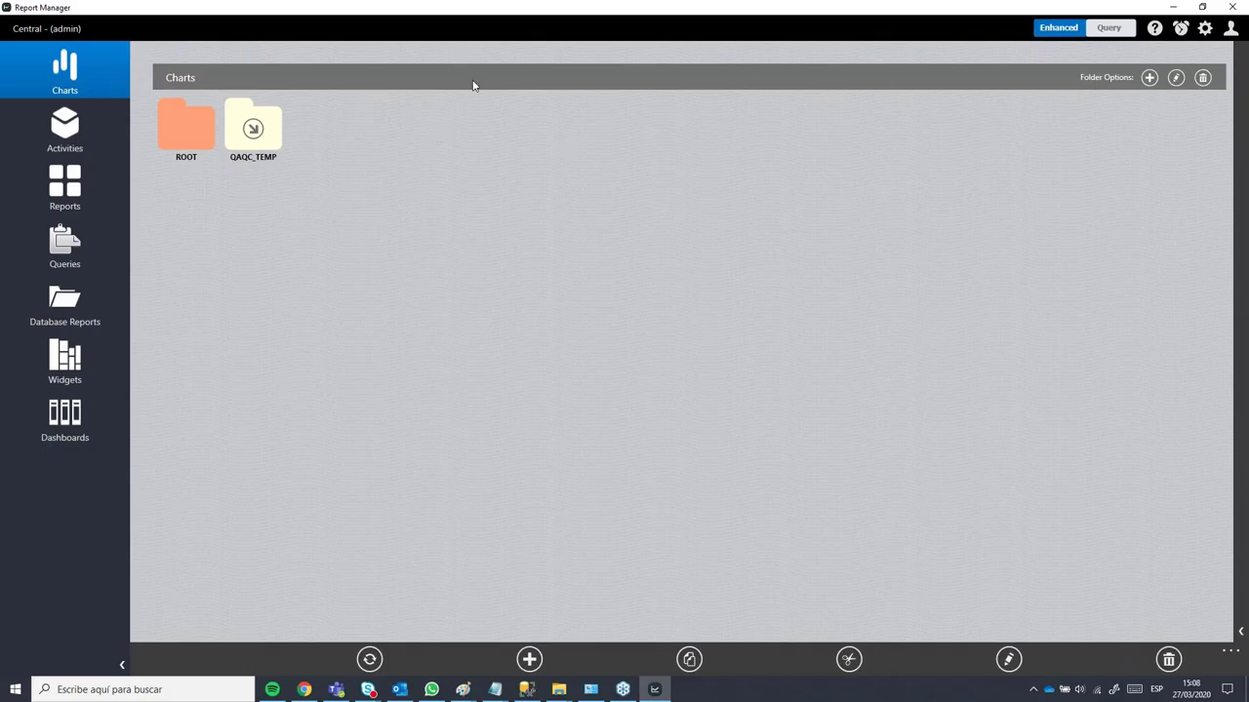
Step: Create a chart folder named DEMO_ under ROOT, not private but read-only, and save it
click(1149, 78)
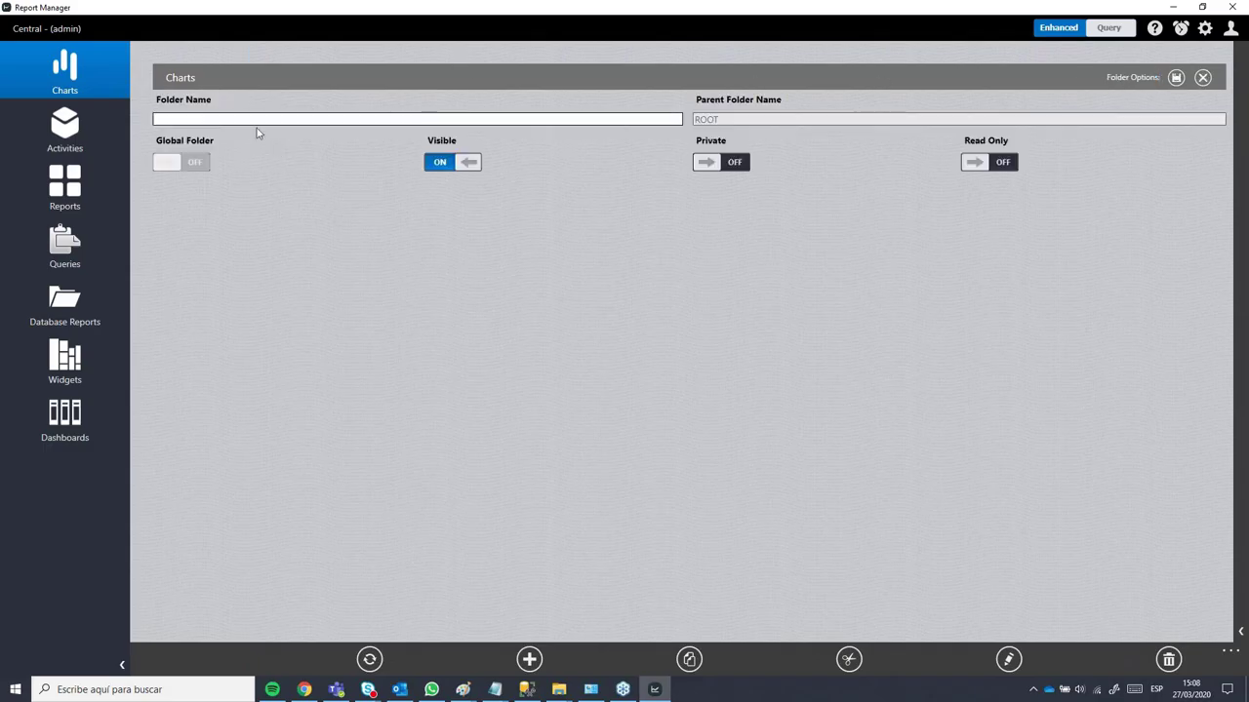
click(246, 116)
text(DEMO)
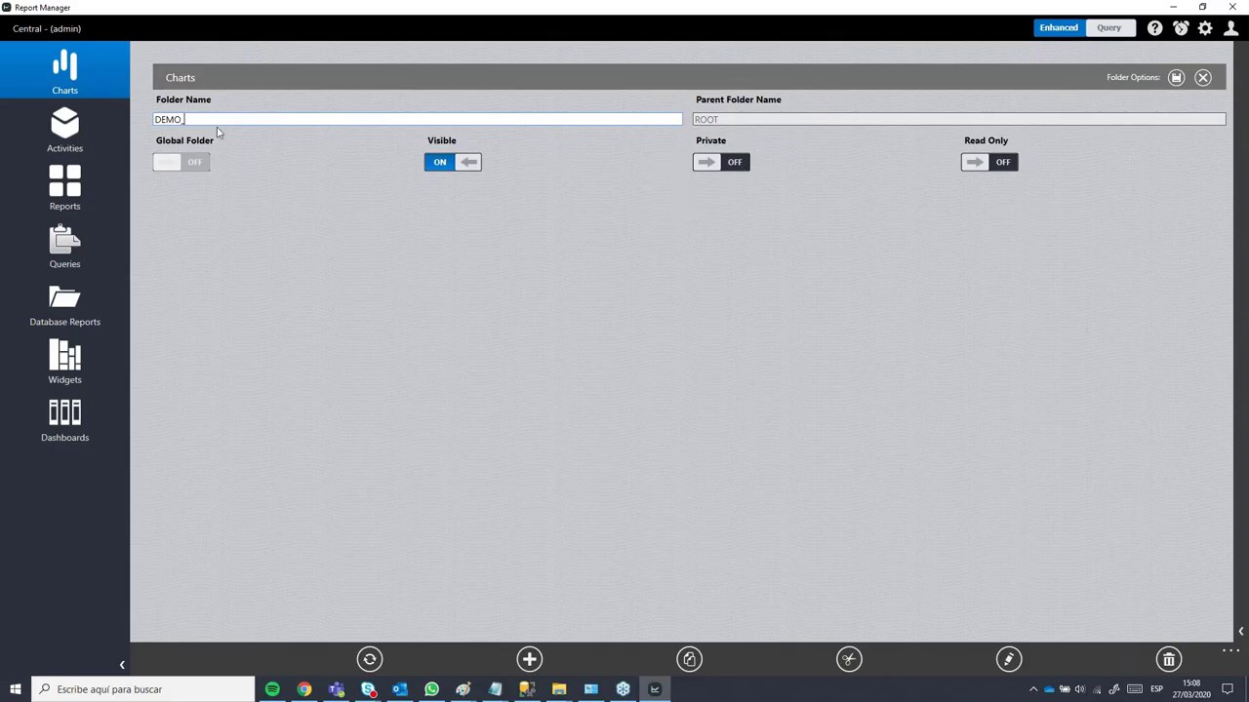
click(740, 164)
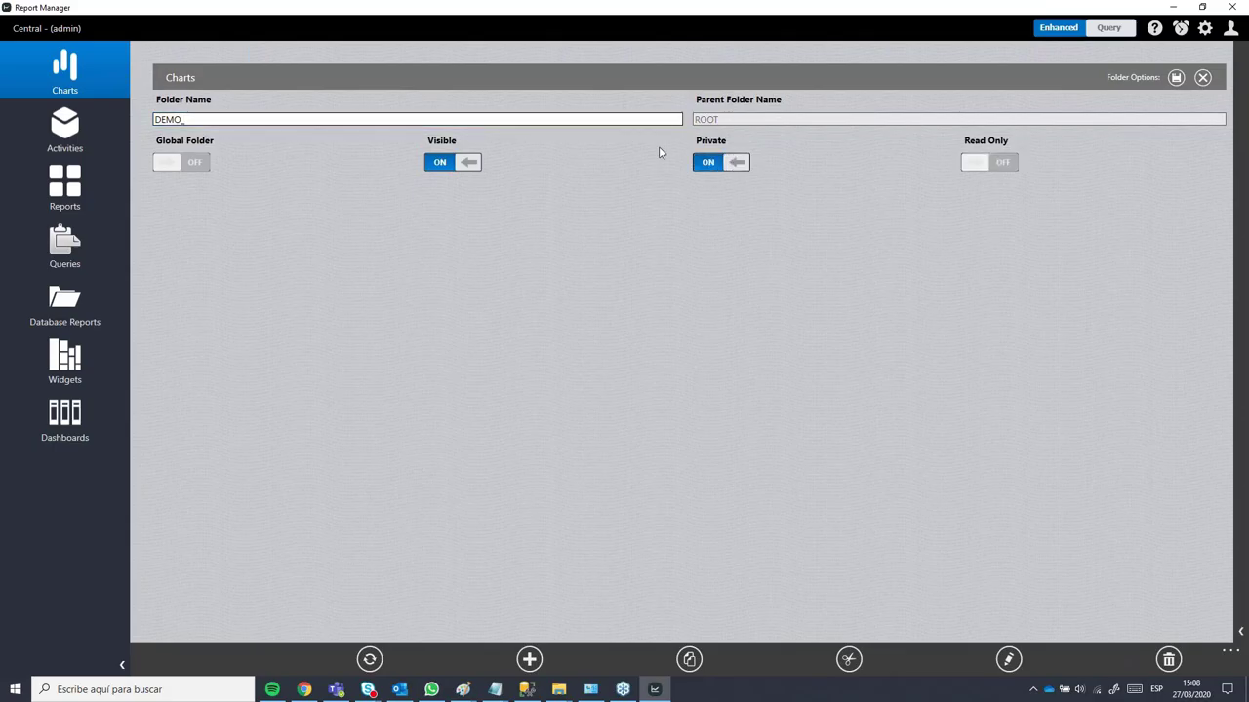
click(712, 168)
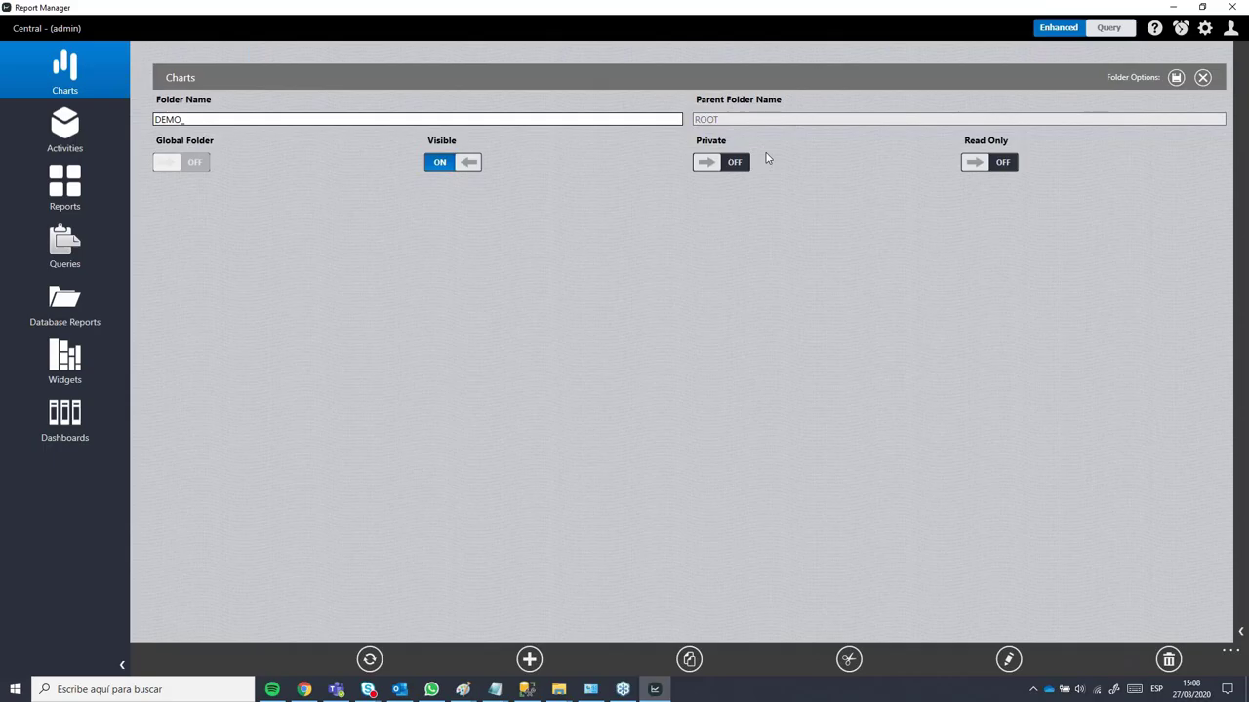
click(1003, 168)
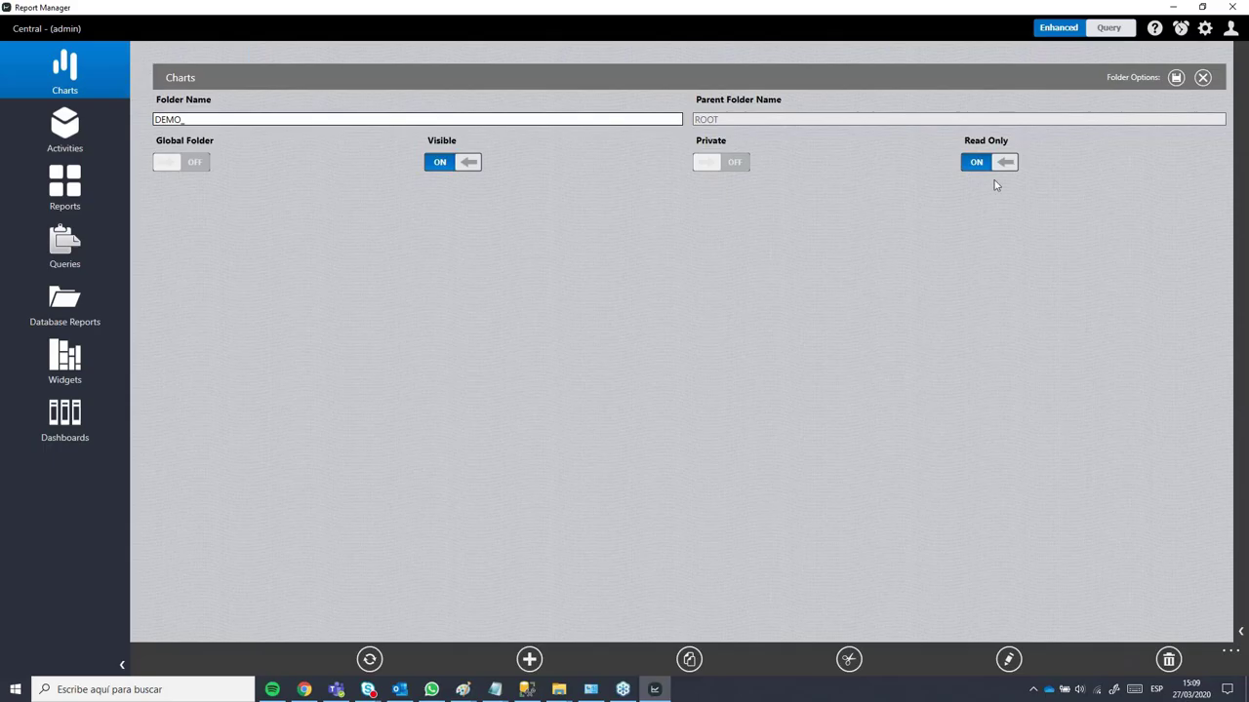
click(1176, 78)
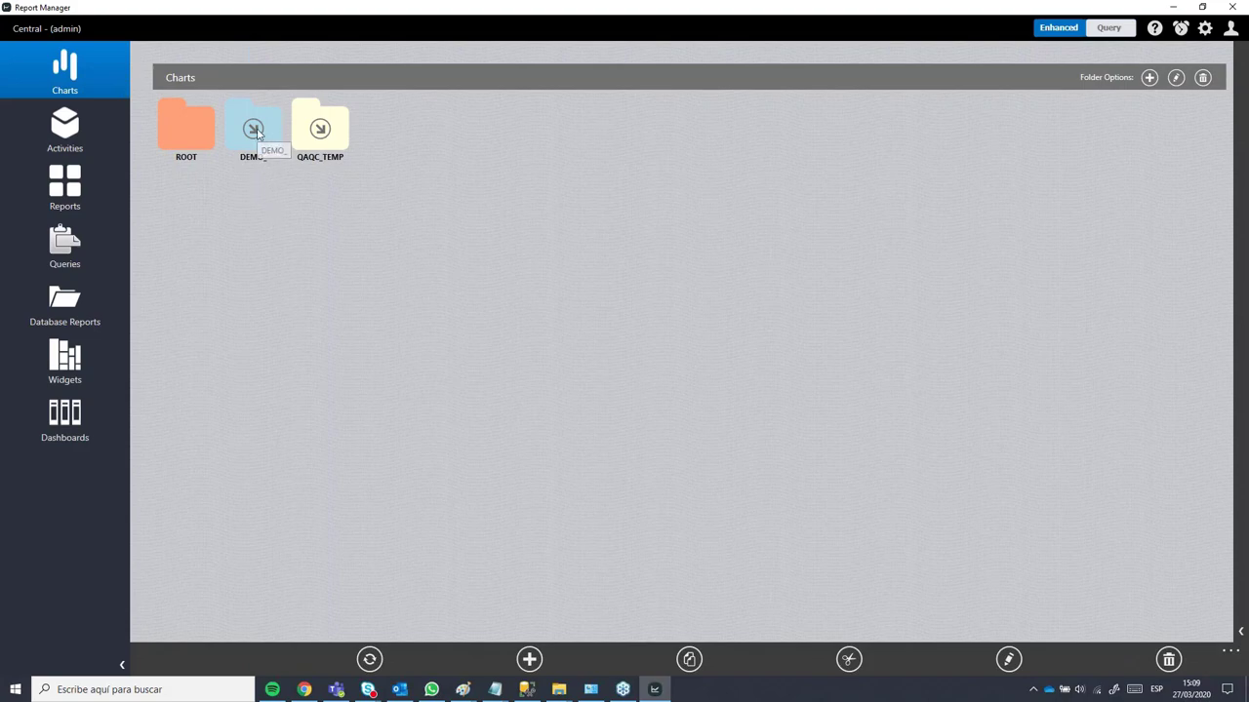
Step: Open the DEMO_ folder and expand the bottom bar to show action labels and sort options
click(253, 134)
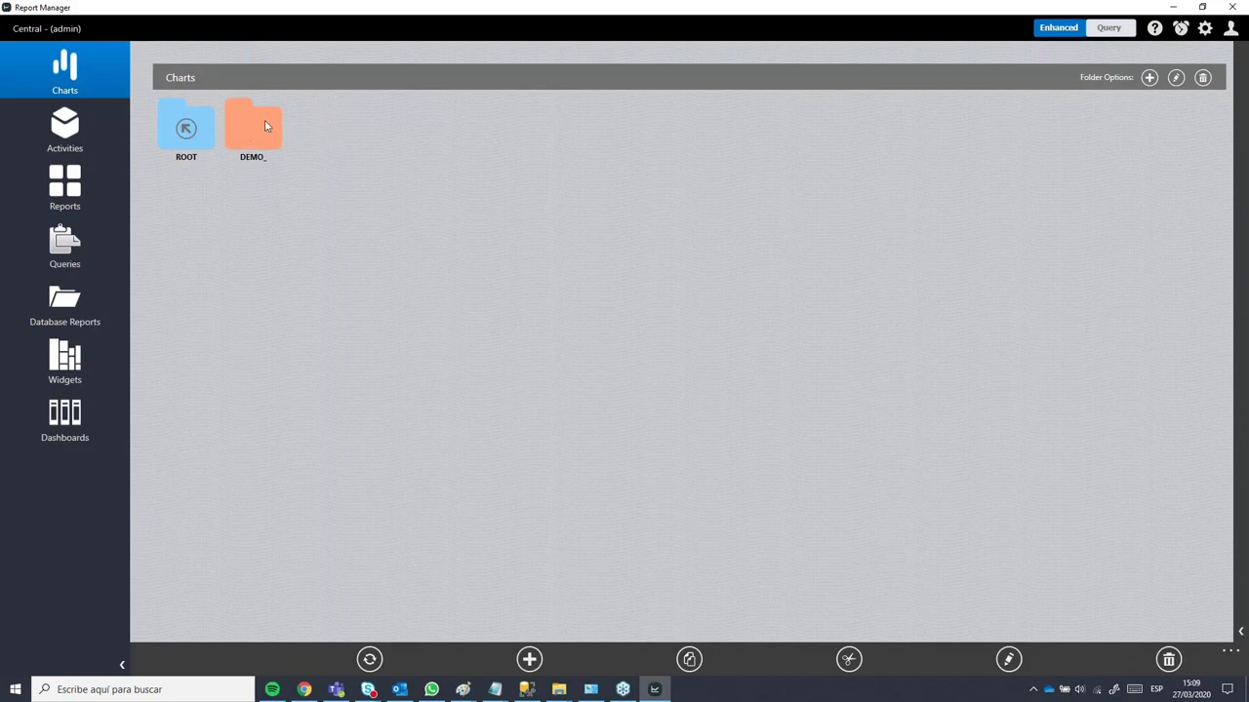
click(187, 135)
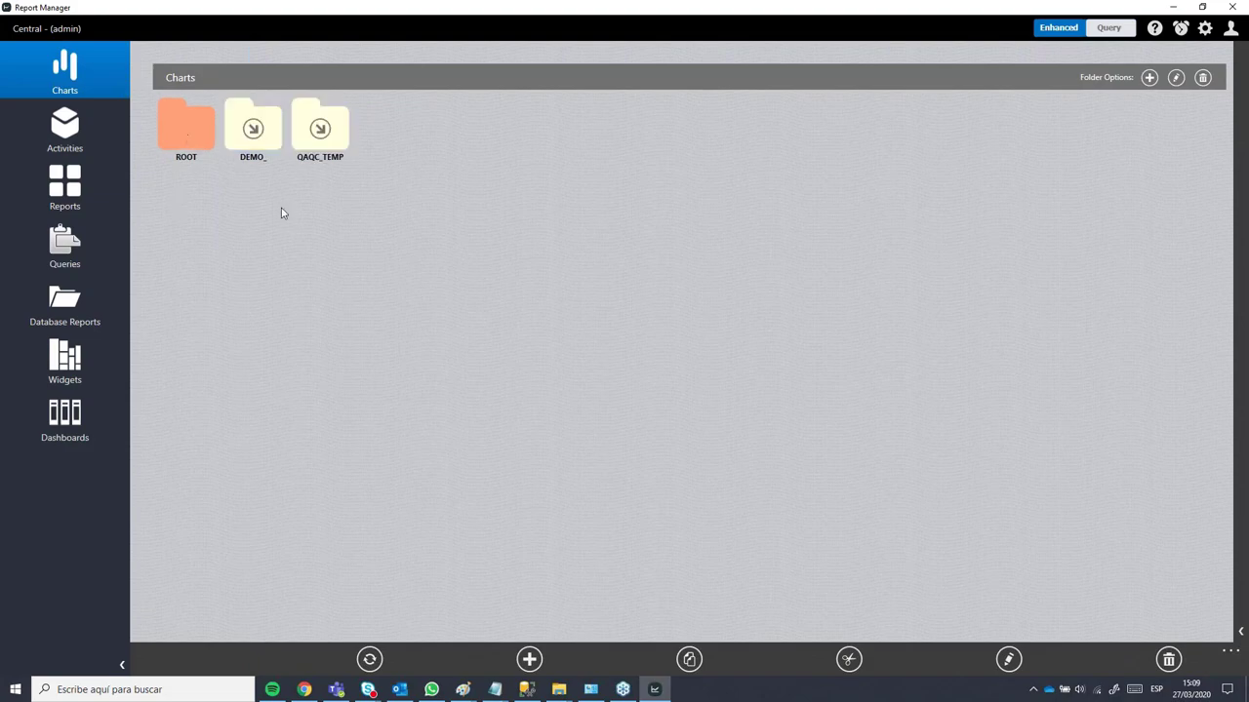
click(254, 129)
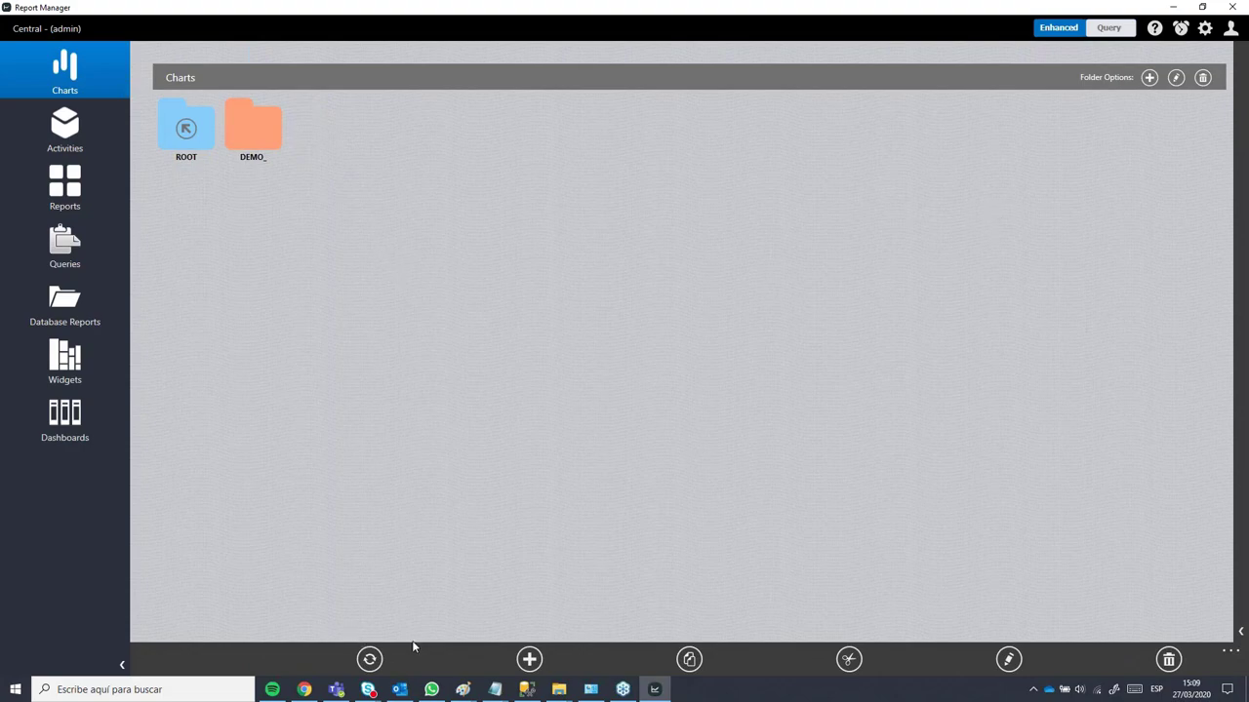
click(1228, 654)
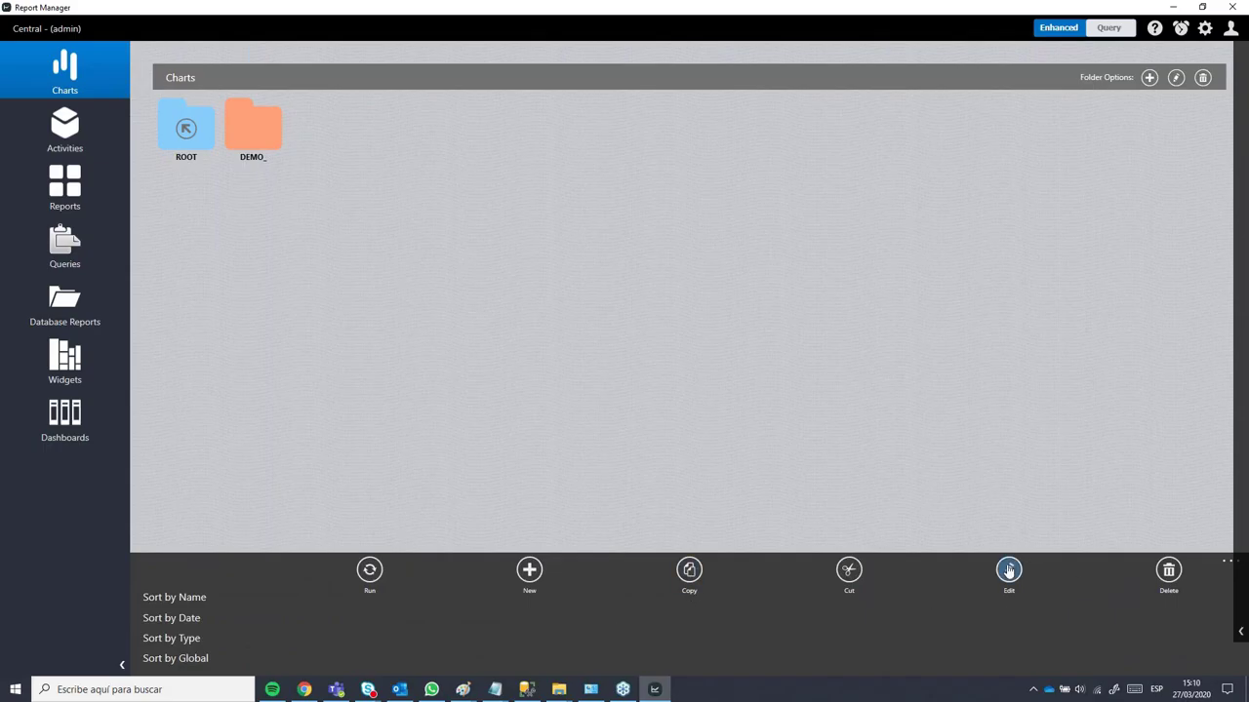
Step: Collapse the action bar, glance at the empty Clipboard panel, and close it again
click(1226, 567)
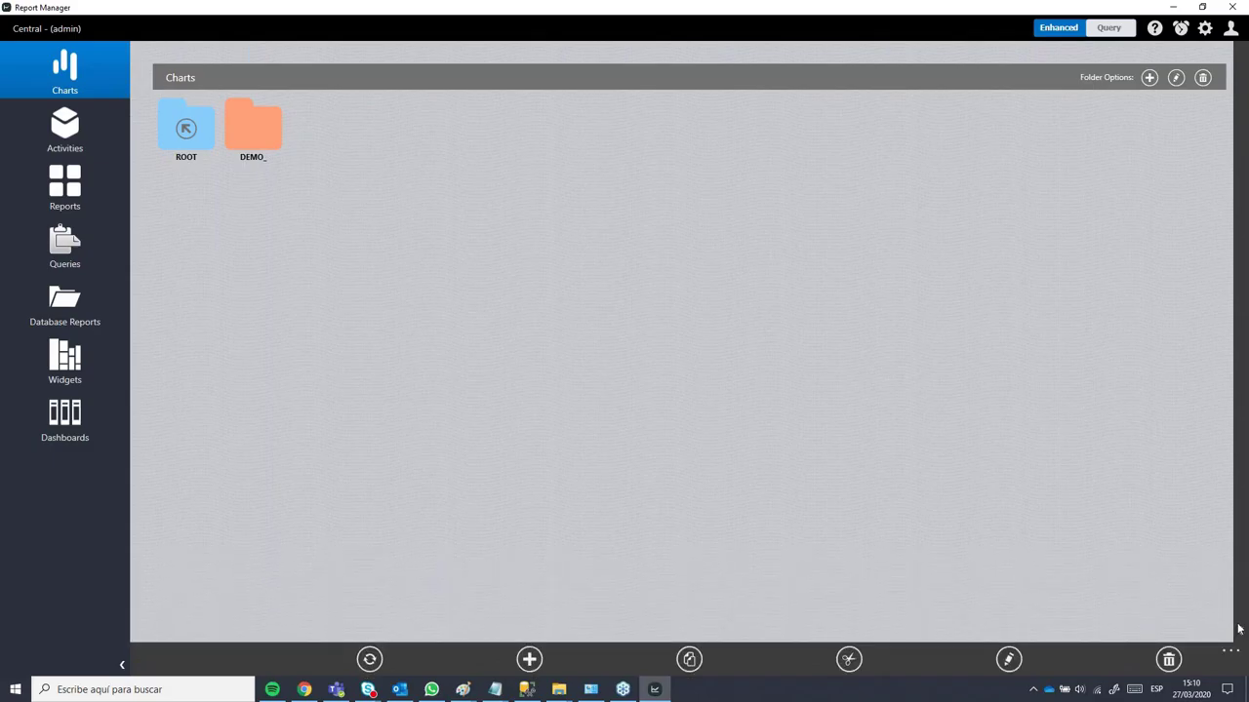
click(1230, 648)
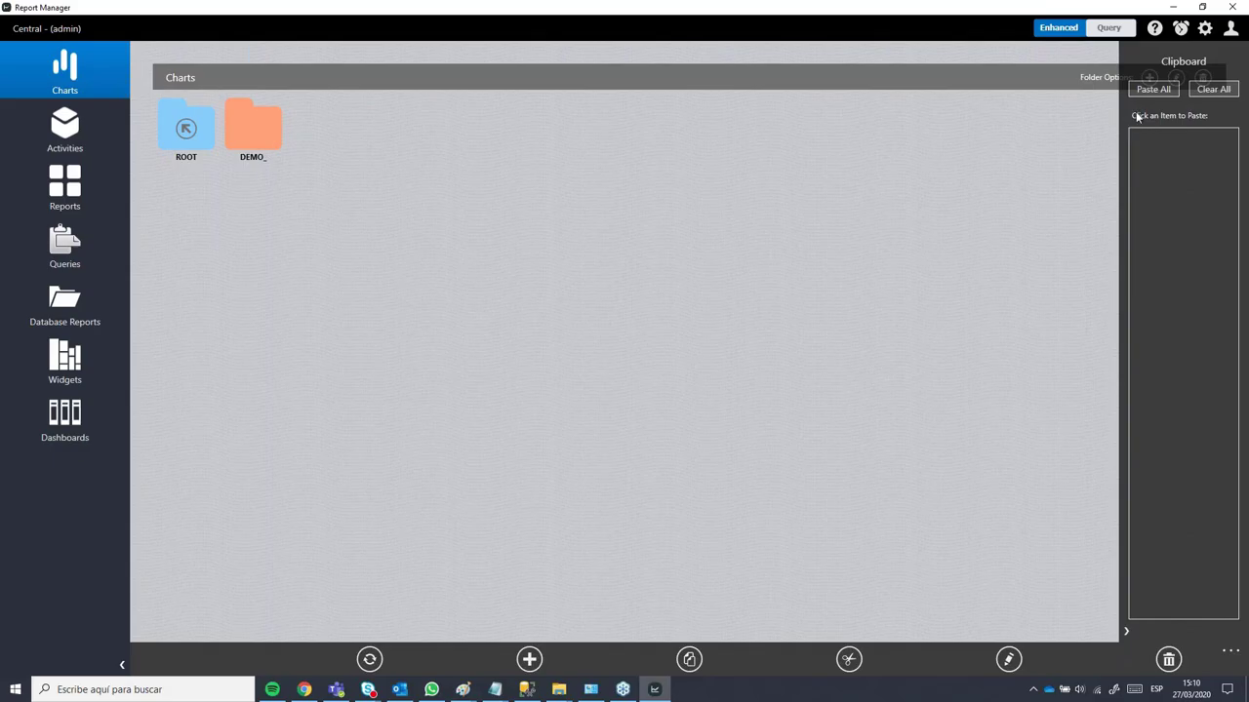
click(1126, 631)
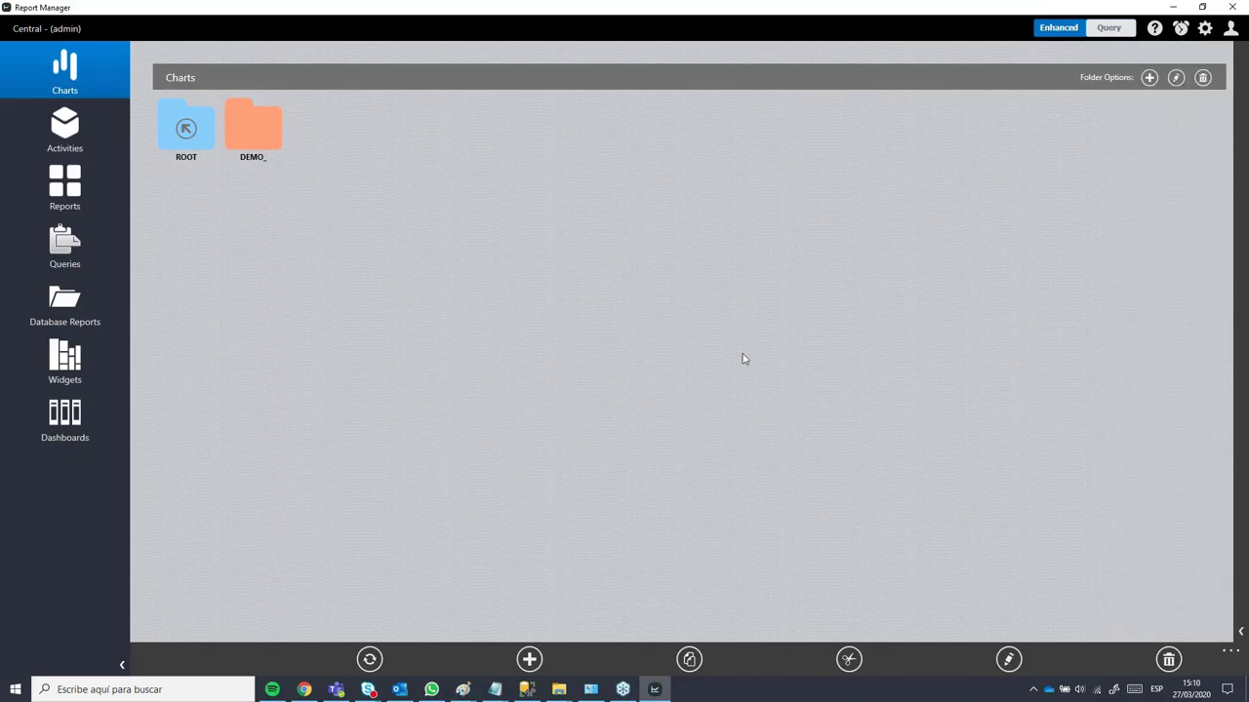
Step: Create a new chart in DEMO_ named STANDAR_1 with the subtitle baja_ley
click(529, 660)
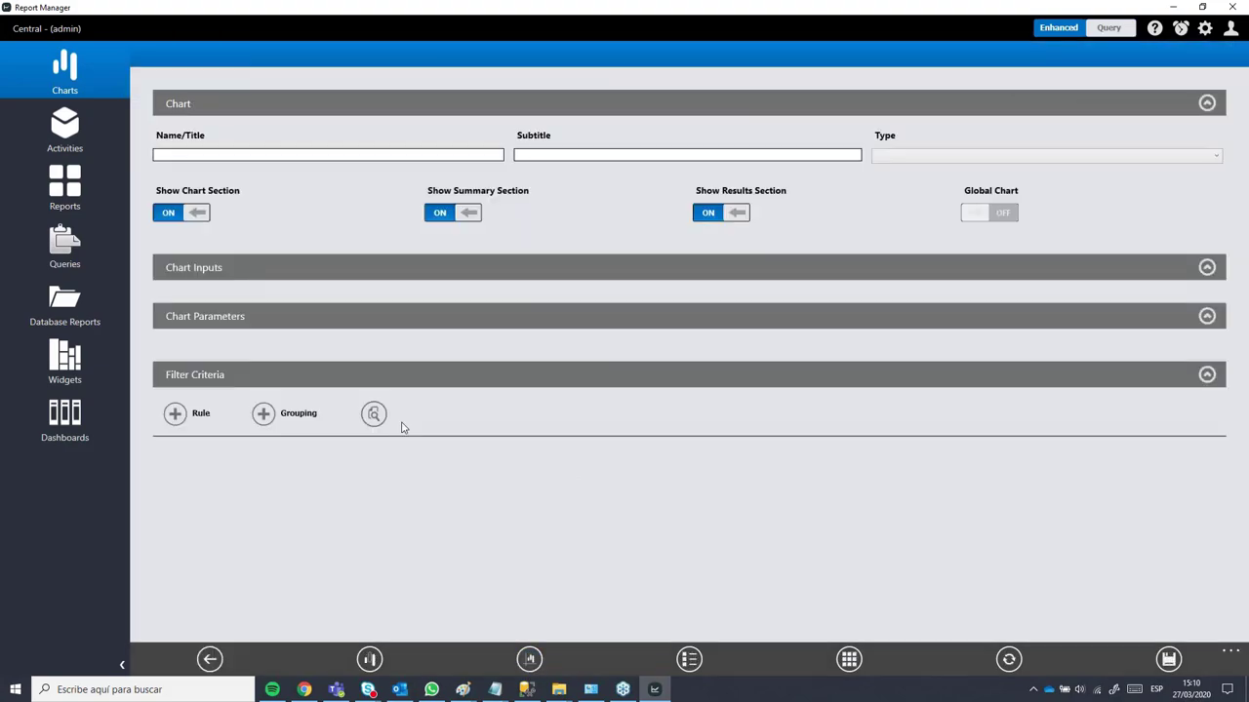
click(232, 156)
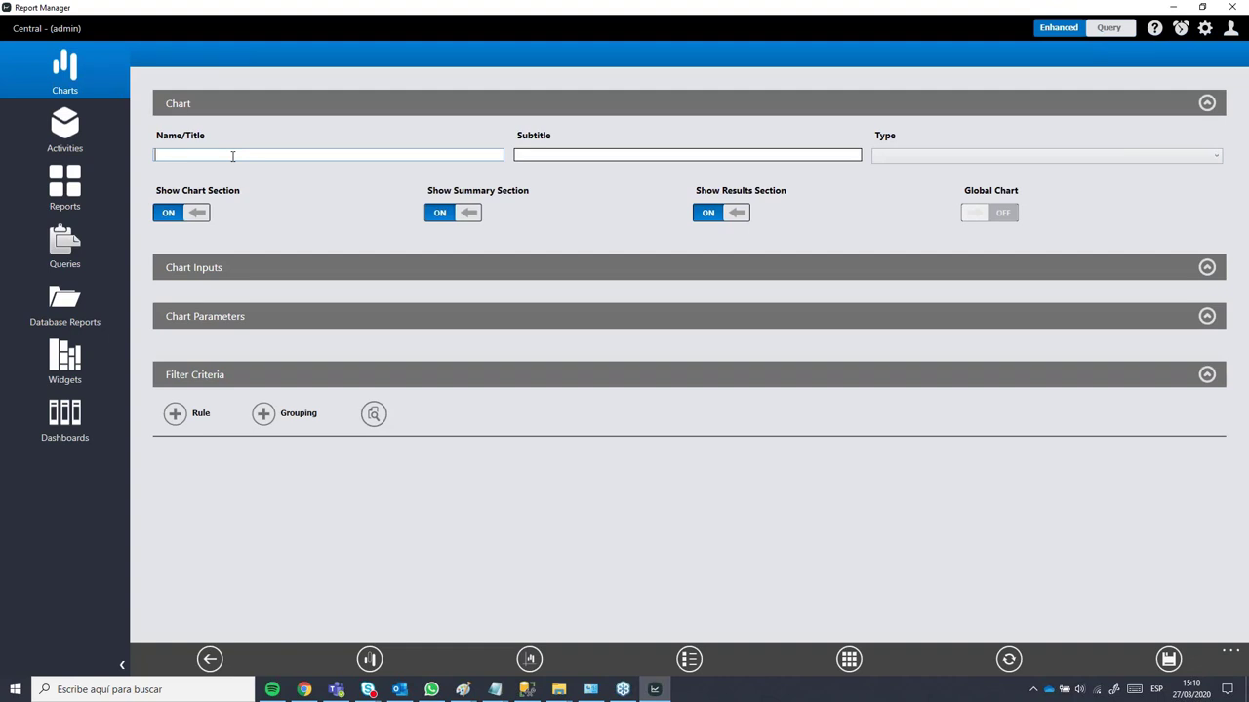
text(STANDAR_1)
click(517, 154)
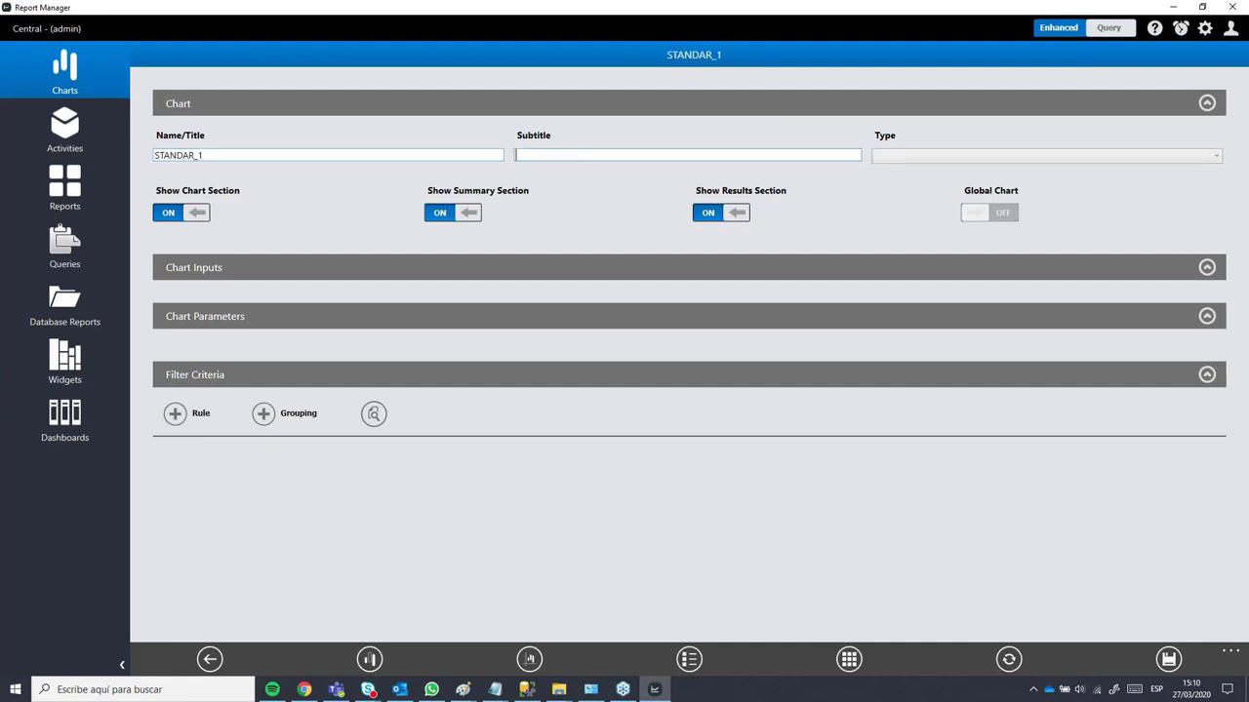
text(baja_ley)
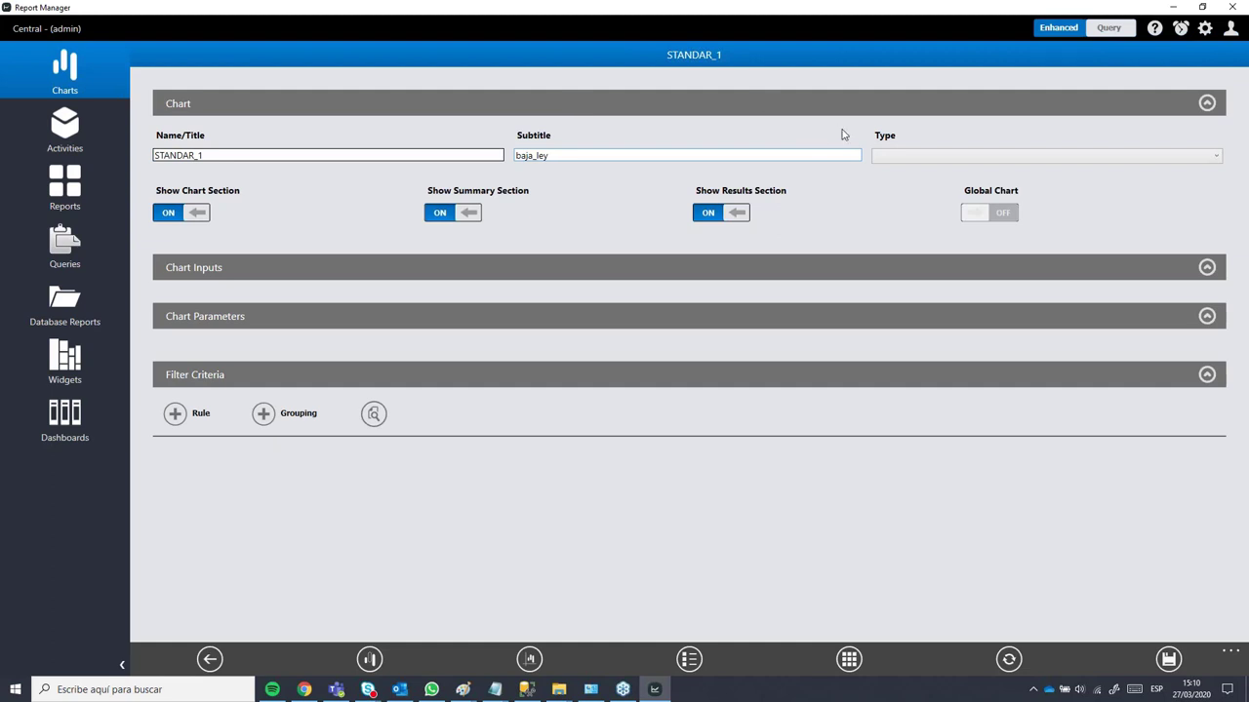
click(890, 159)
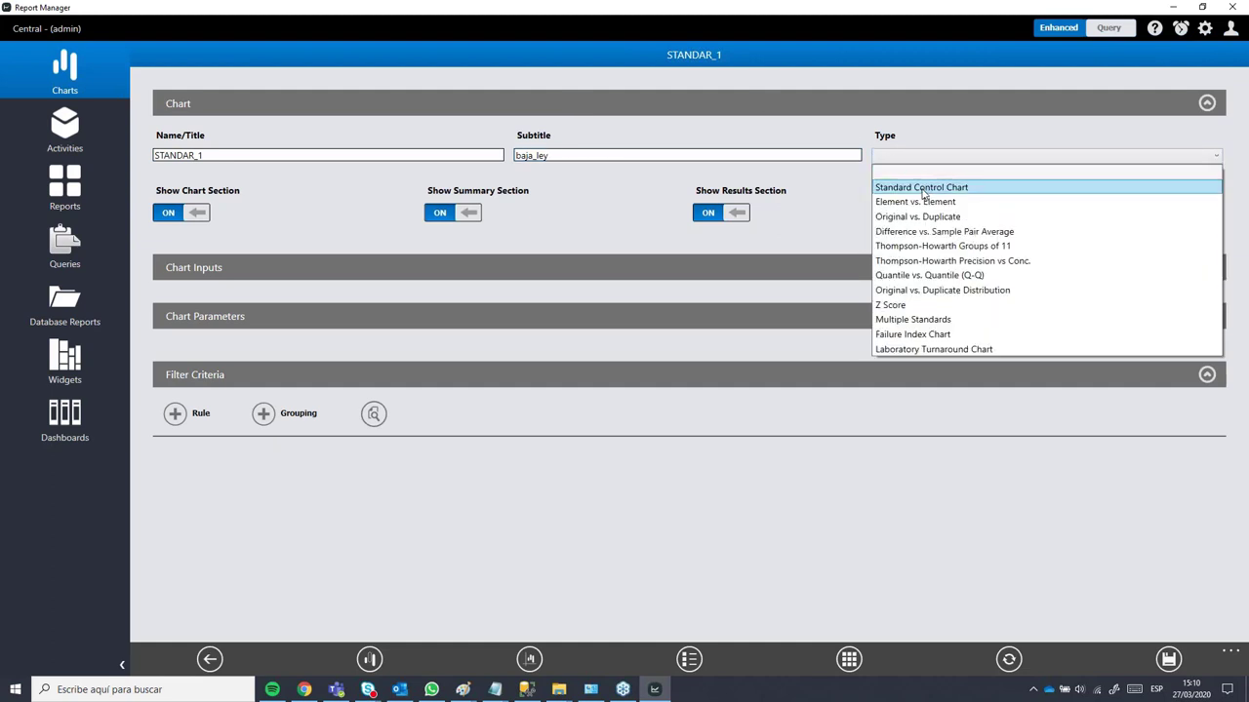
Step: Make STANDAR_1 a Standard Control Chart for ST1200054, element Cu, unit per, method AASAR
click(923, 192)
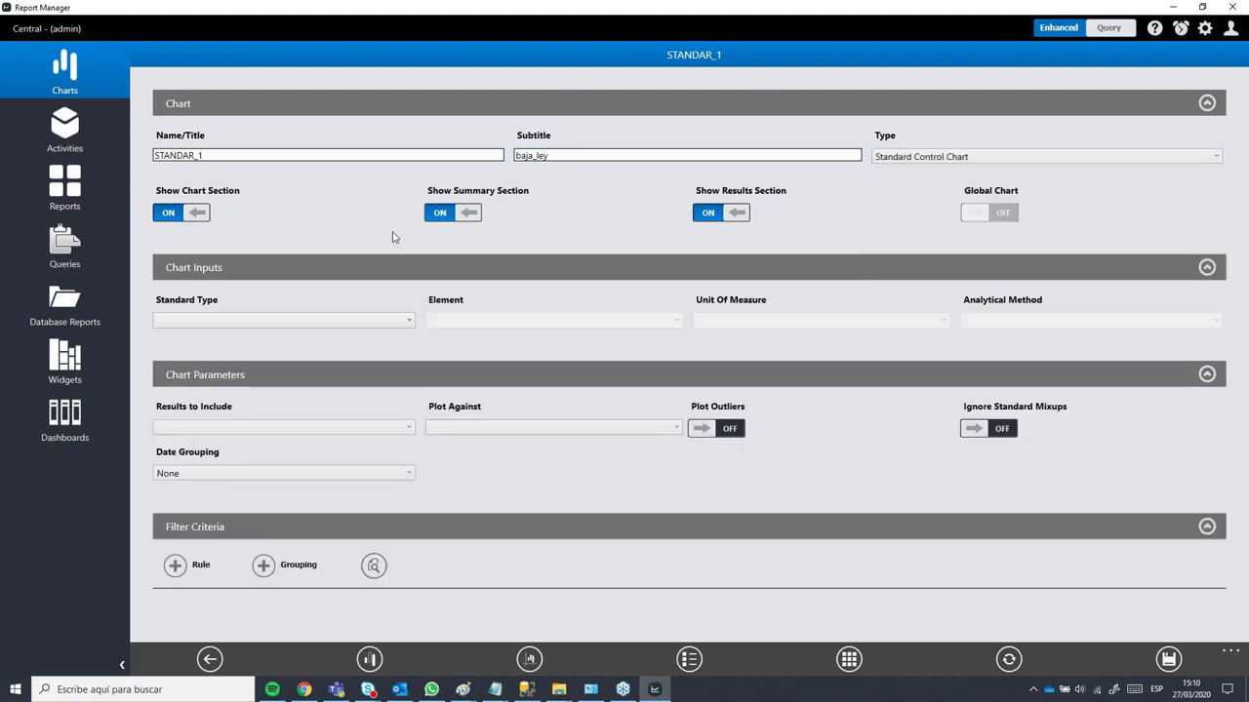
click(312, 318)
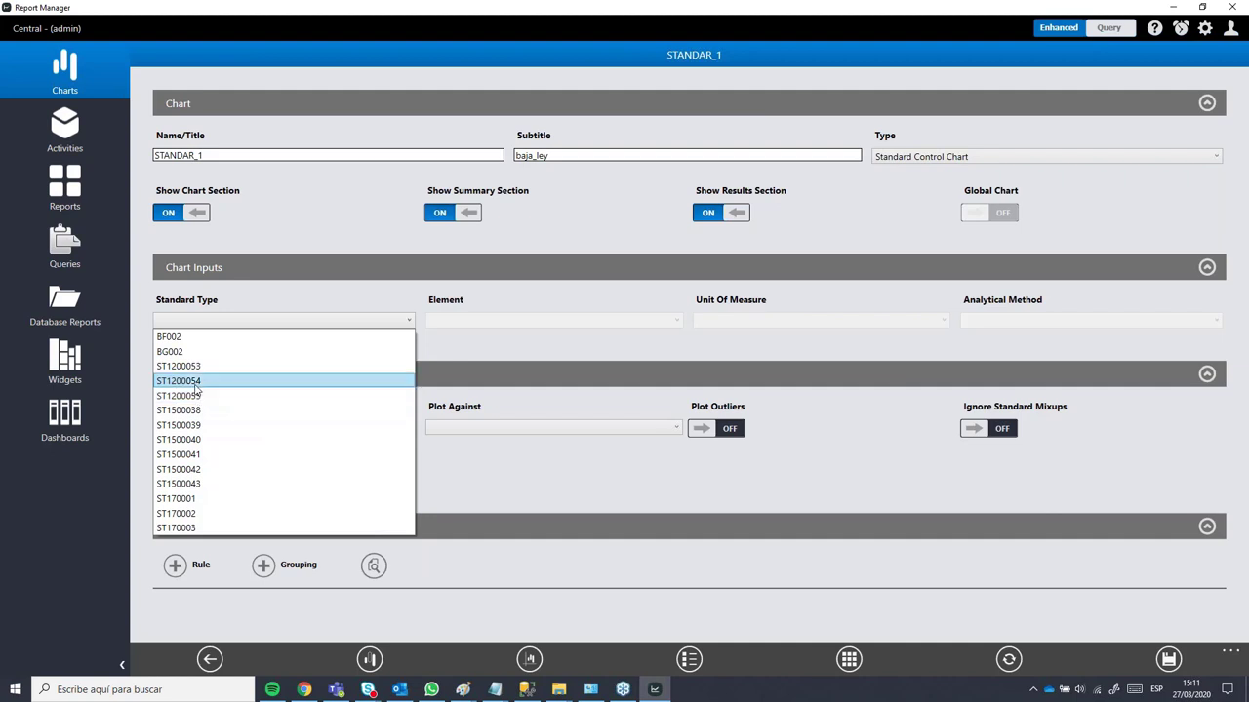
click(174, 382)
click(460, 322)
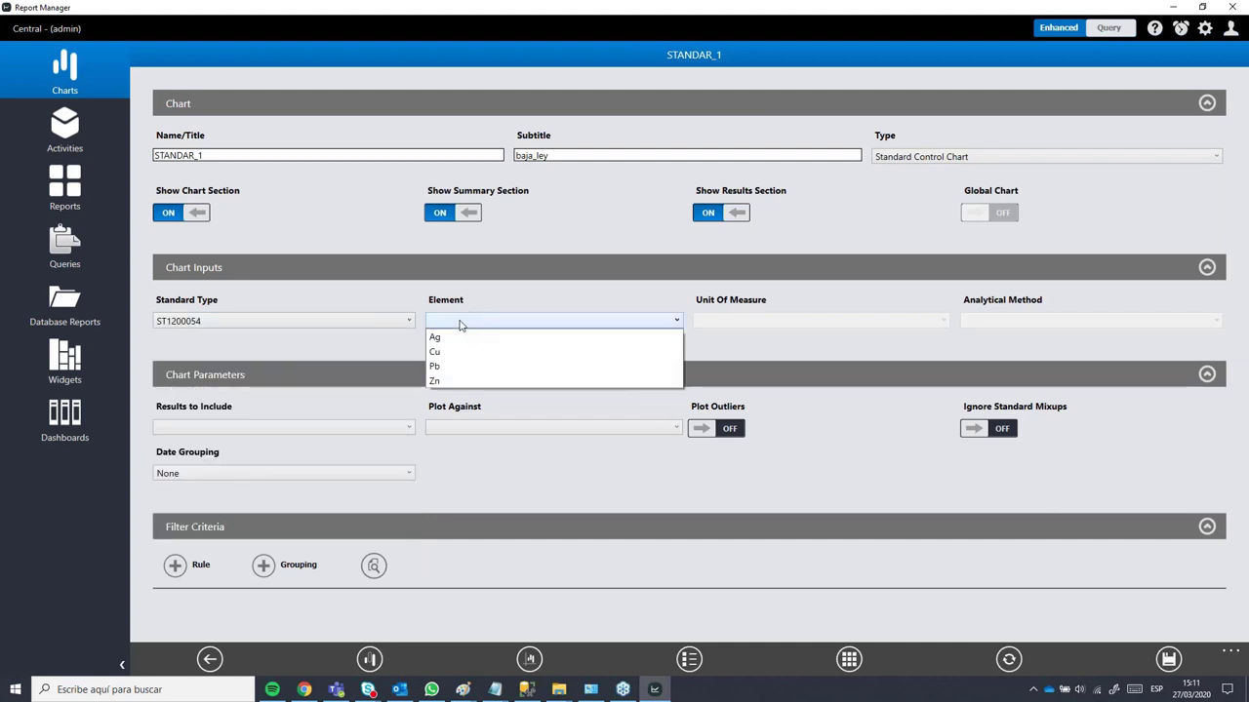
click(443, 353)
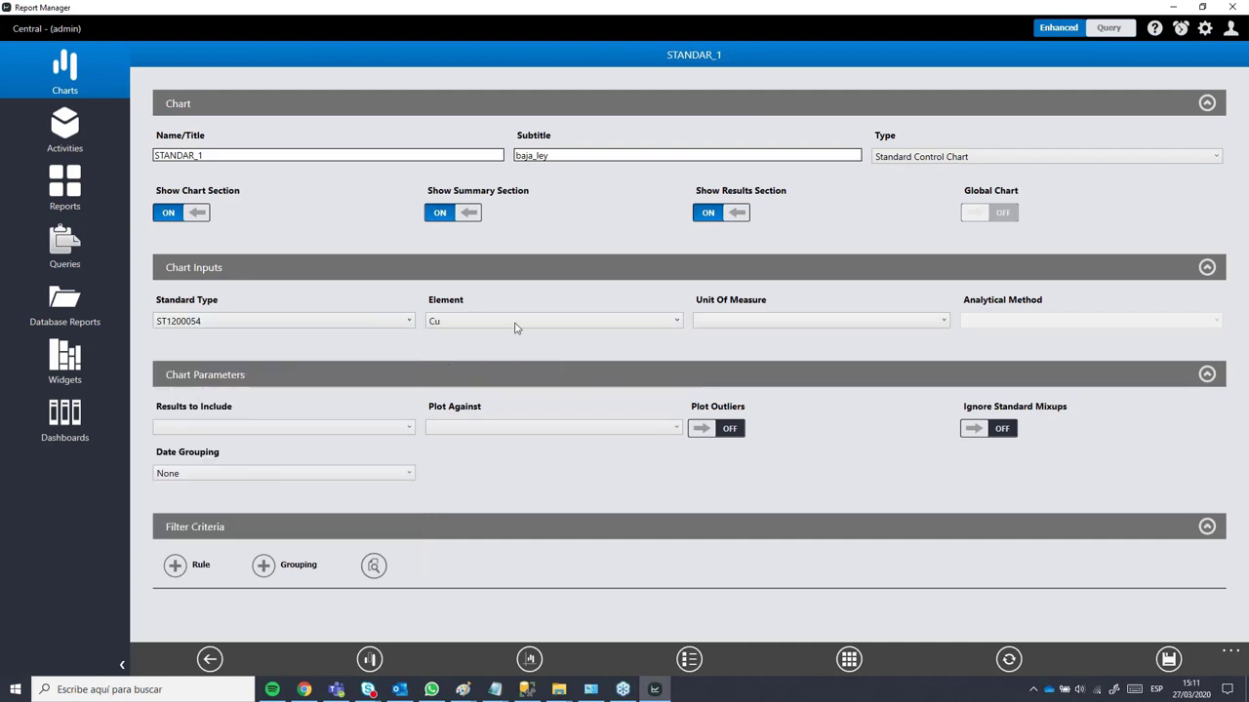
click(770, 322)
click(736, 337)
click(995, 322)
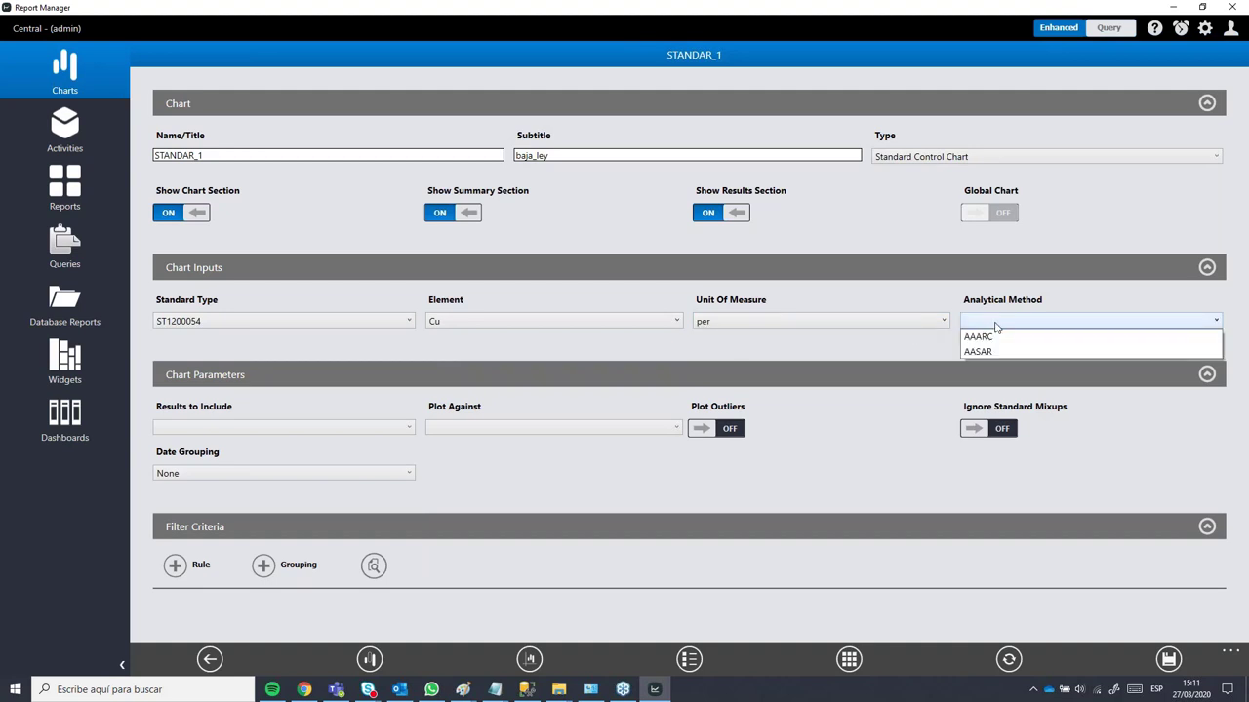
click(997, 351)
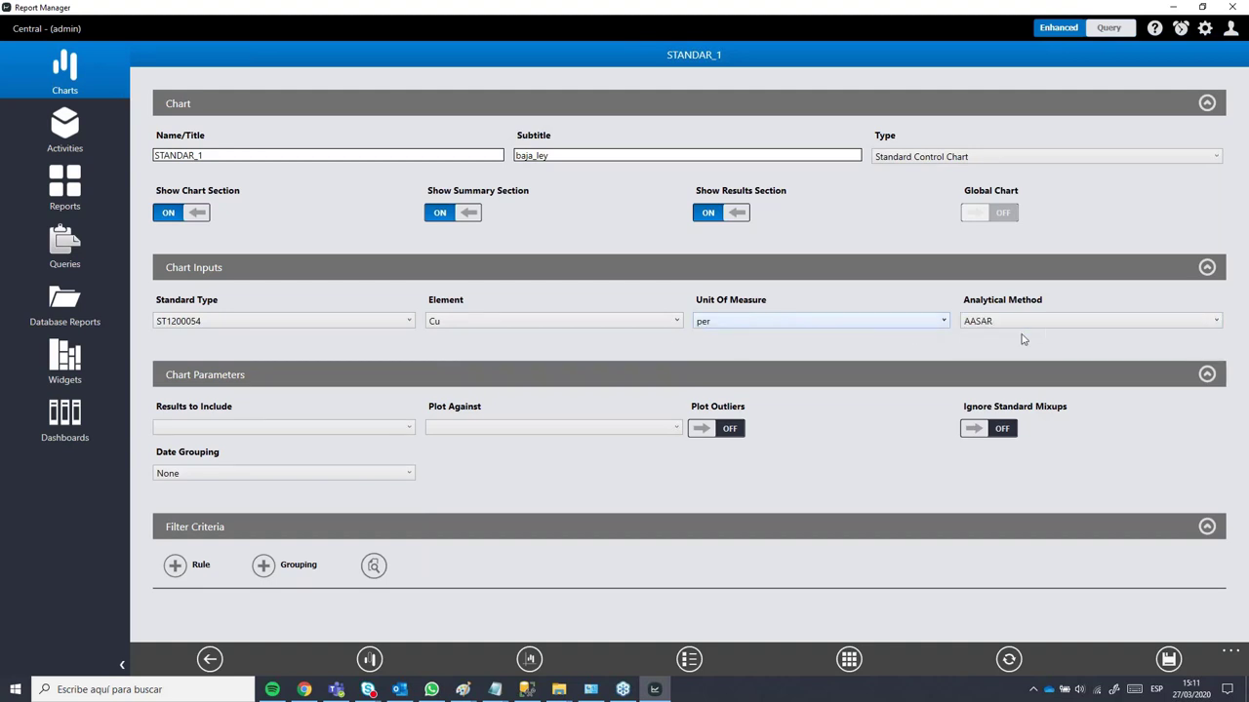
click(312, 435)
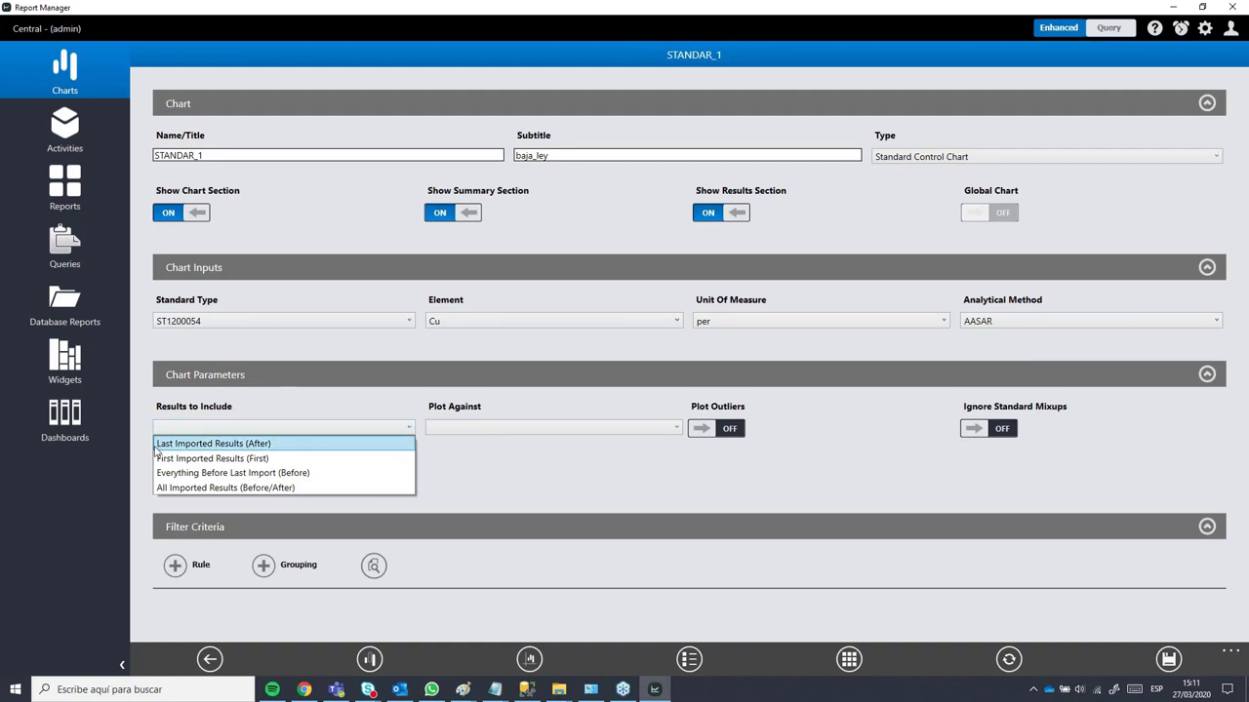
Step: Include Last Imported Results (After), plot against Sample Number, and switch Plot Outliers on
click(289, 443)
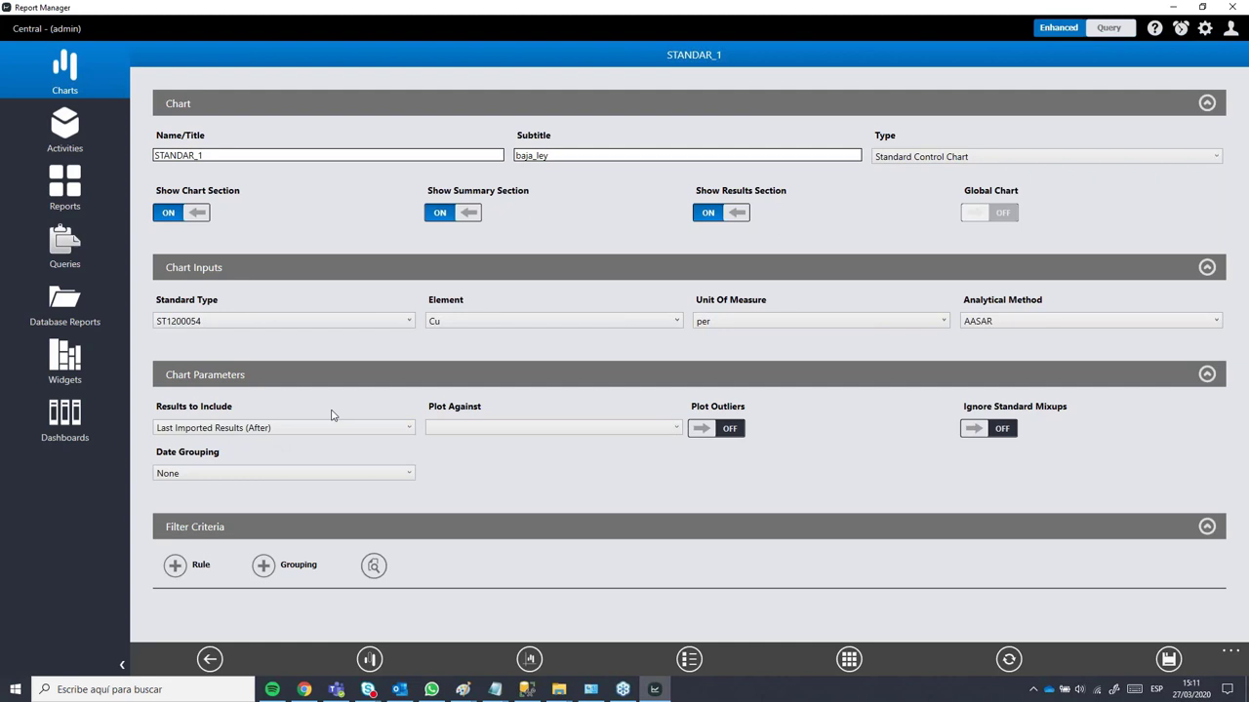
click(493, 429)
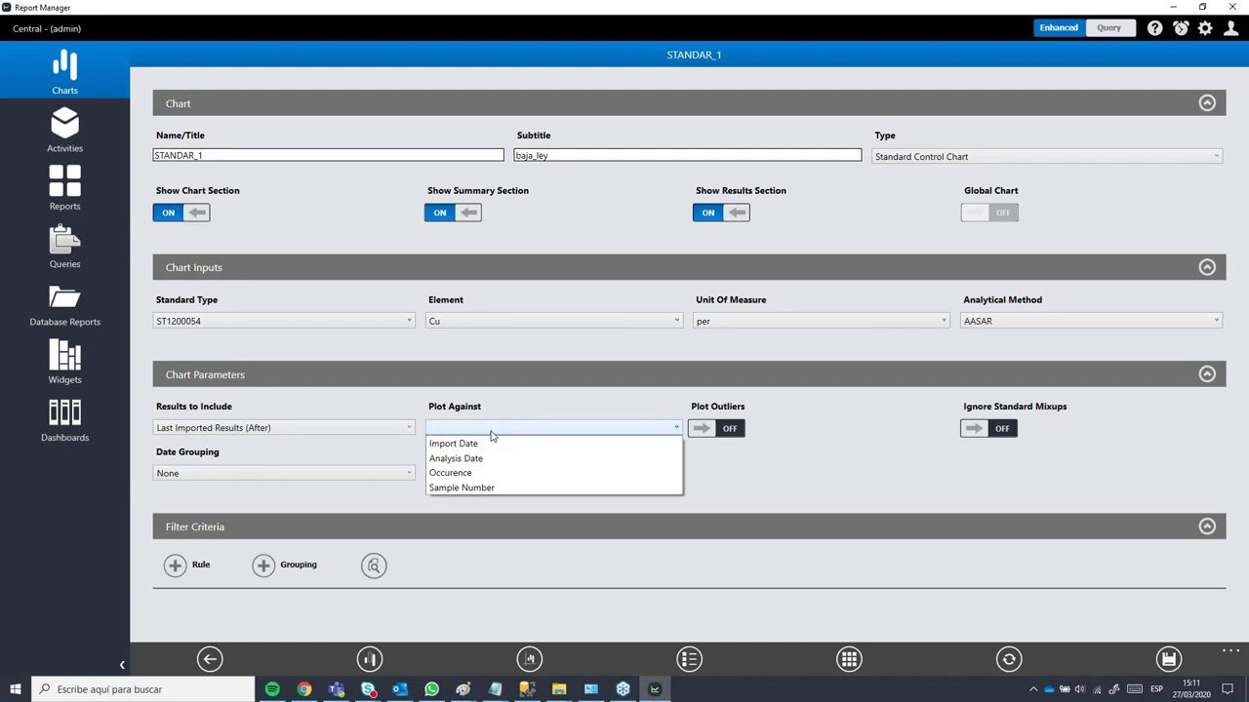
click(537, 410)
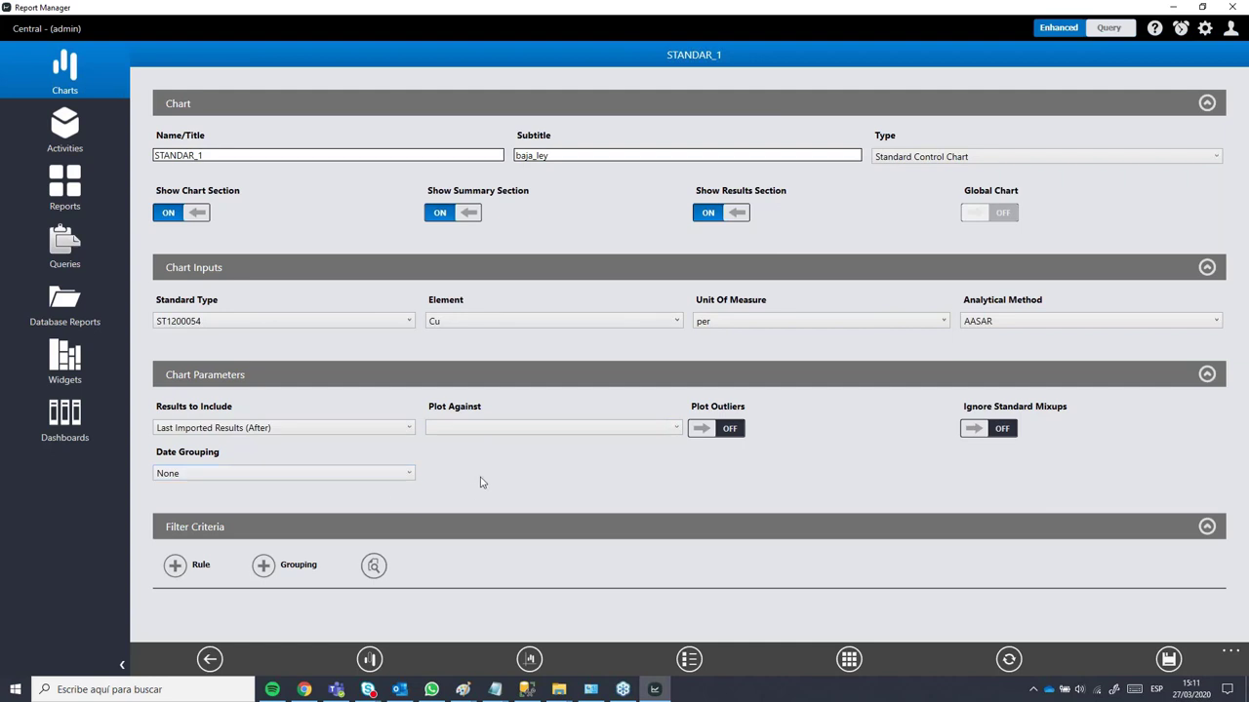
click(558, 430)
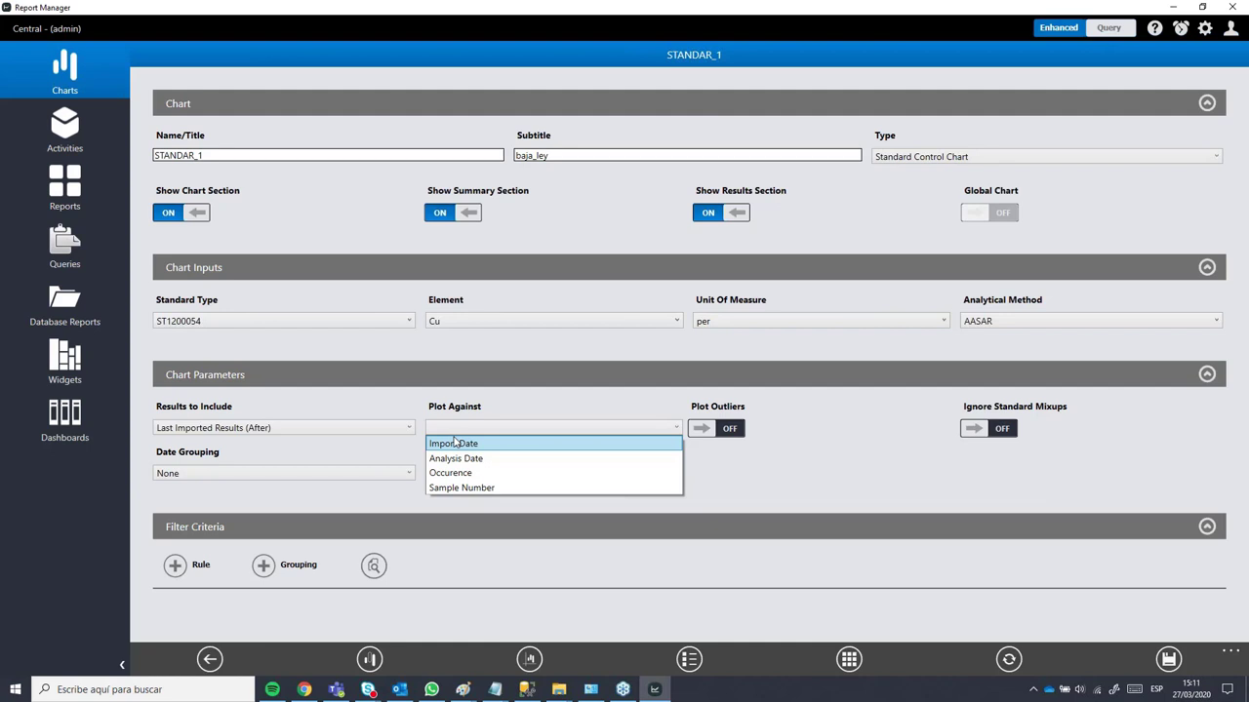
click(467, 488)
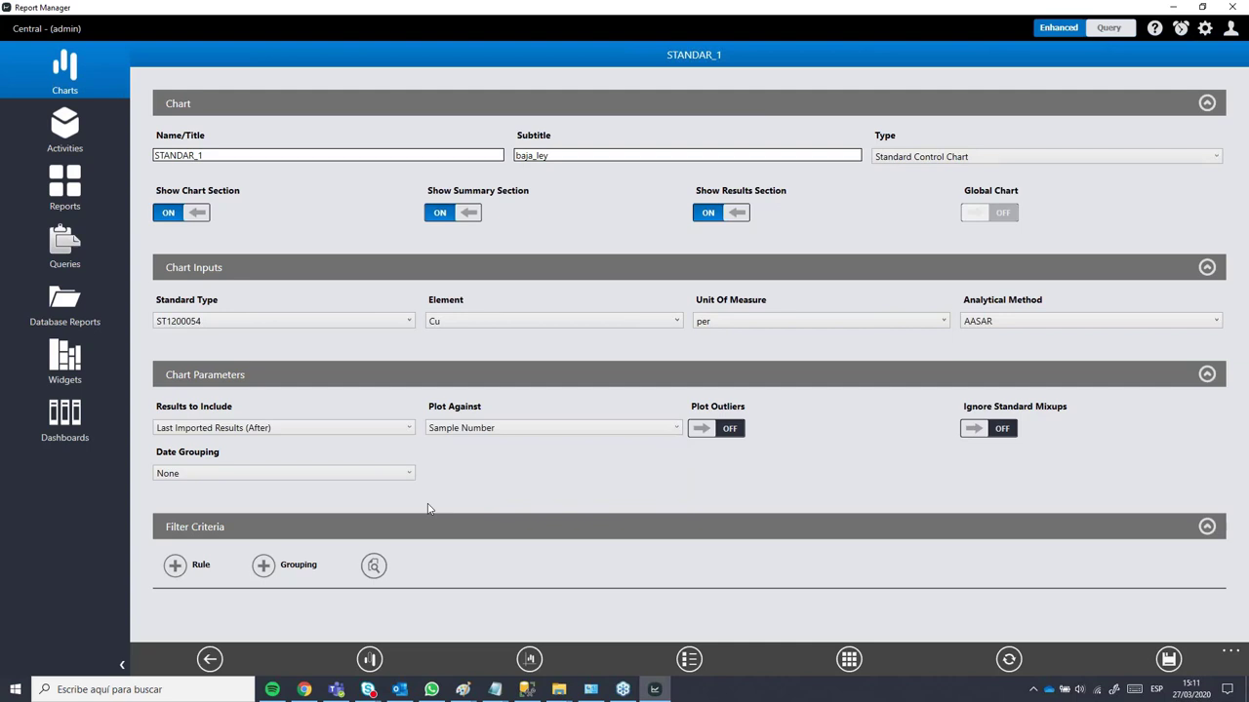
click(549, 429)
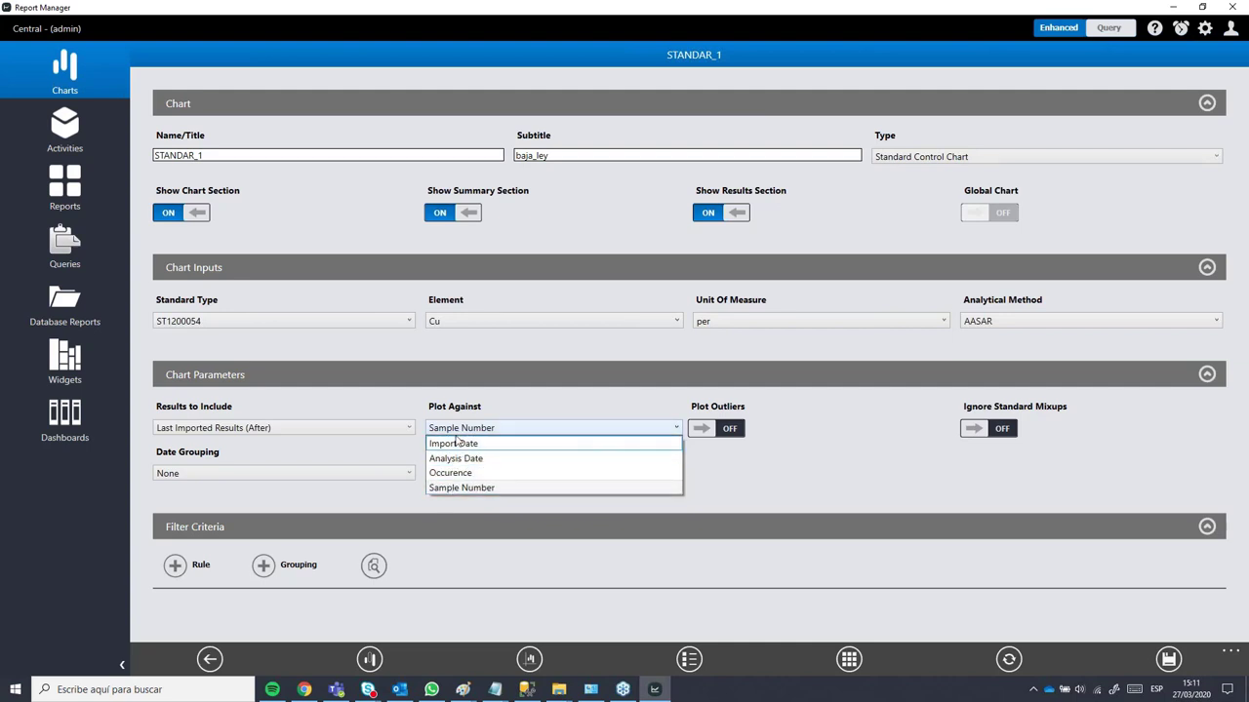
click(447, 490)
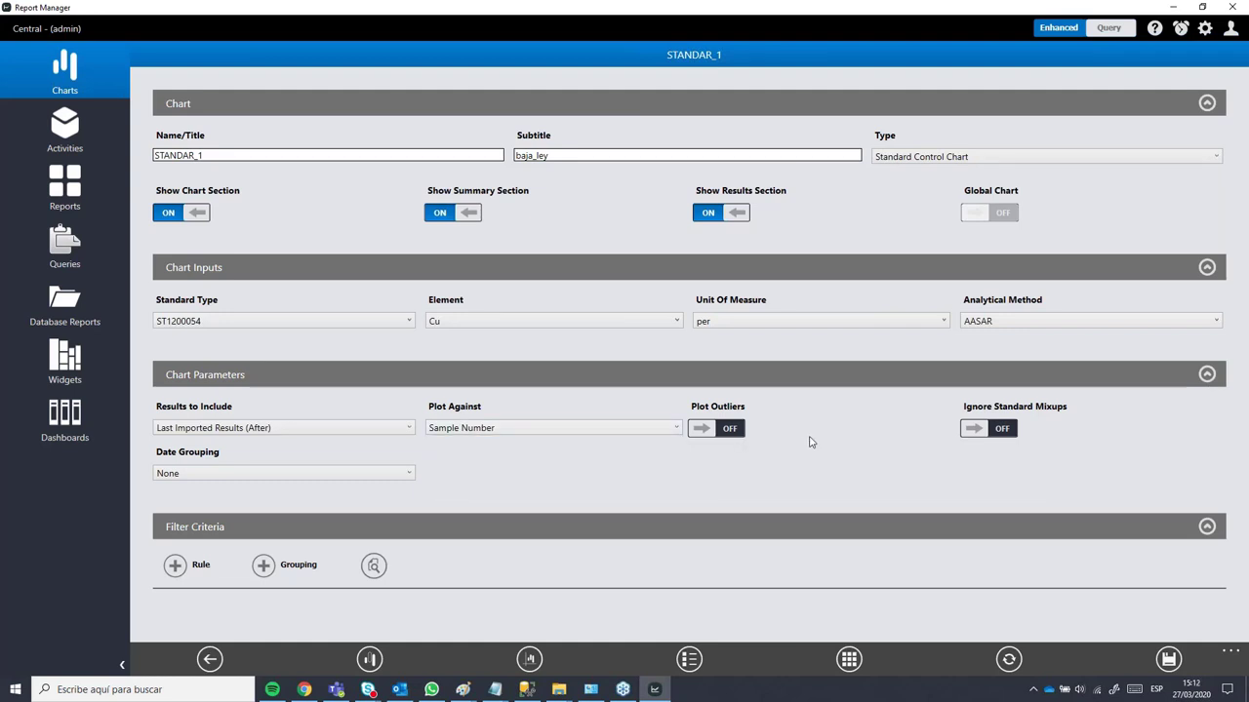
click(730, 429)
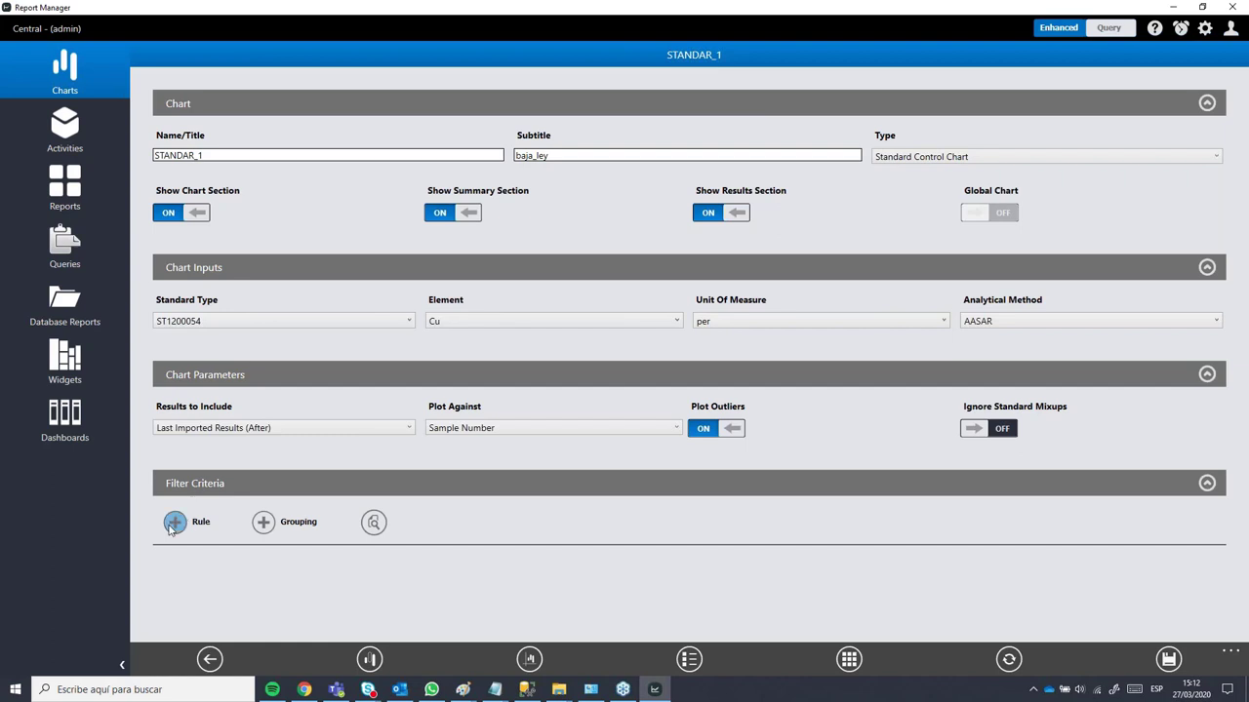
Step: Add a filter rule and browse the DrillHole fields without picking one
click(176, 524)
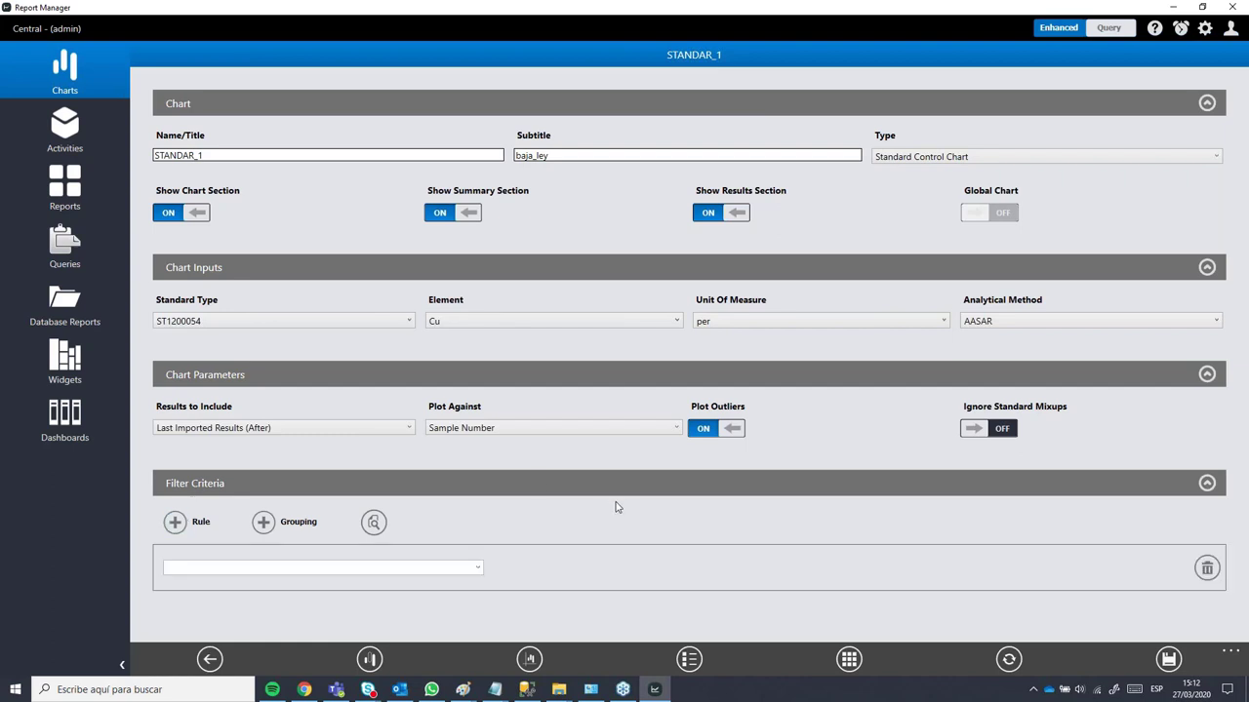
click(478, 568)
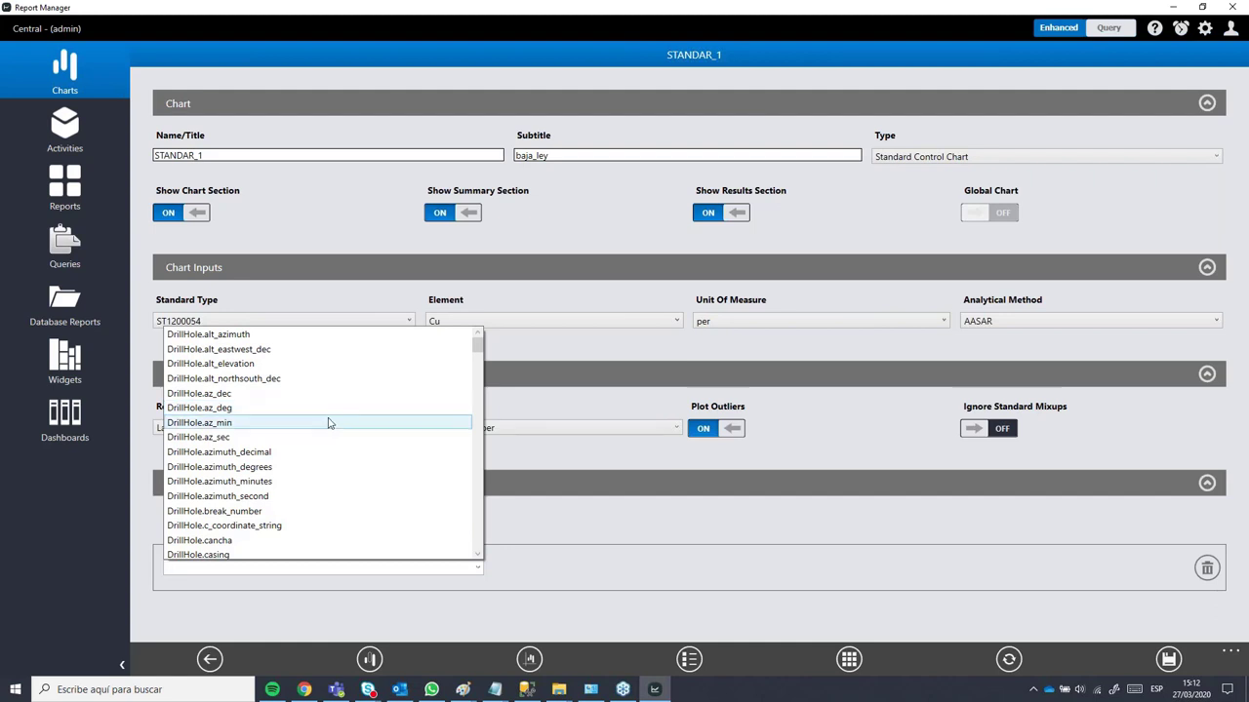
scroll(314, 438, down, 4)
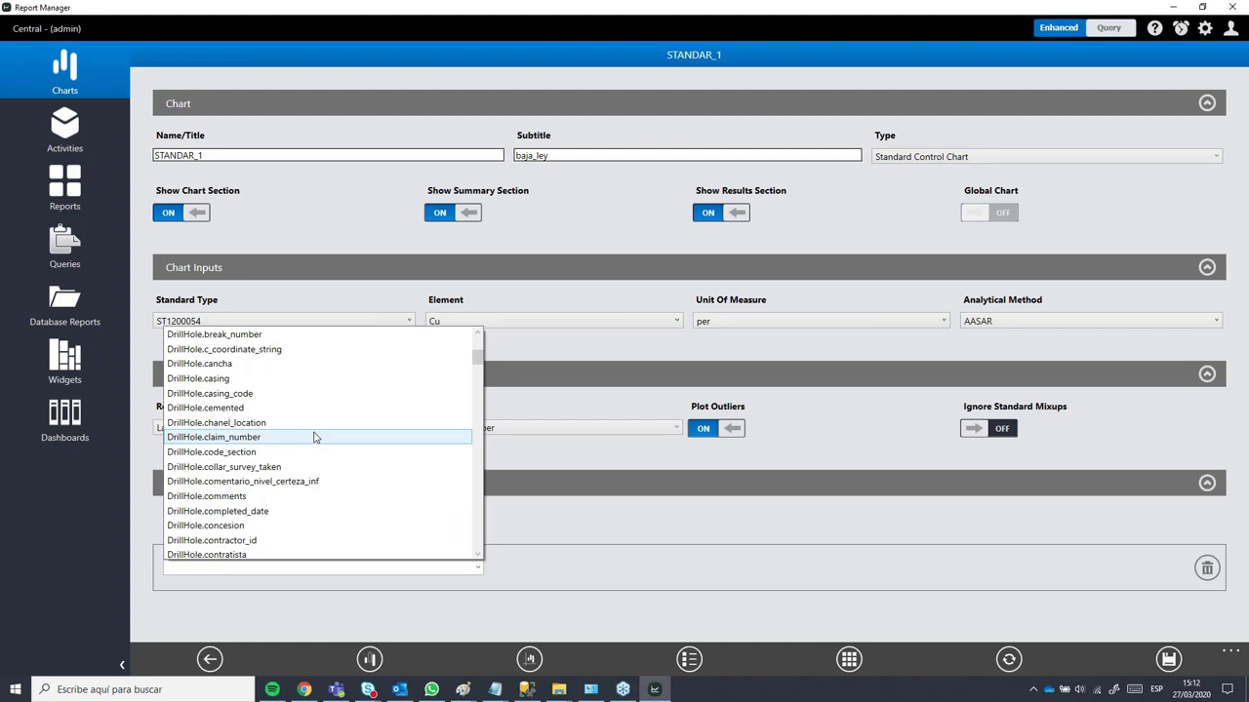
scroll(314, 437, down, 6)
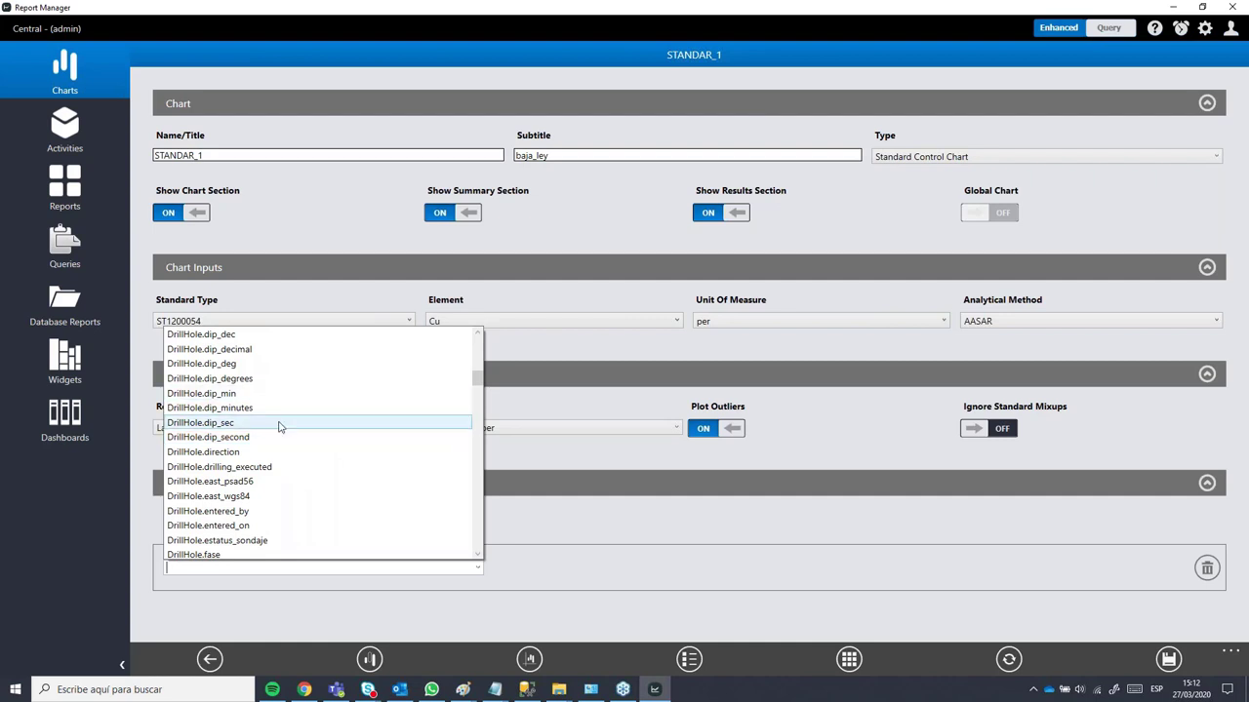
click(570, 524)
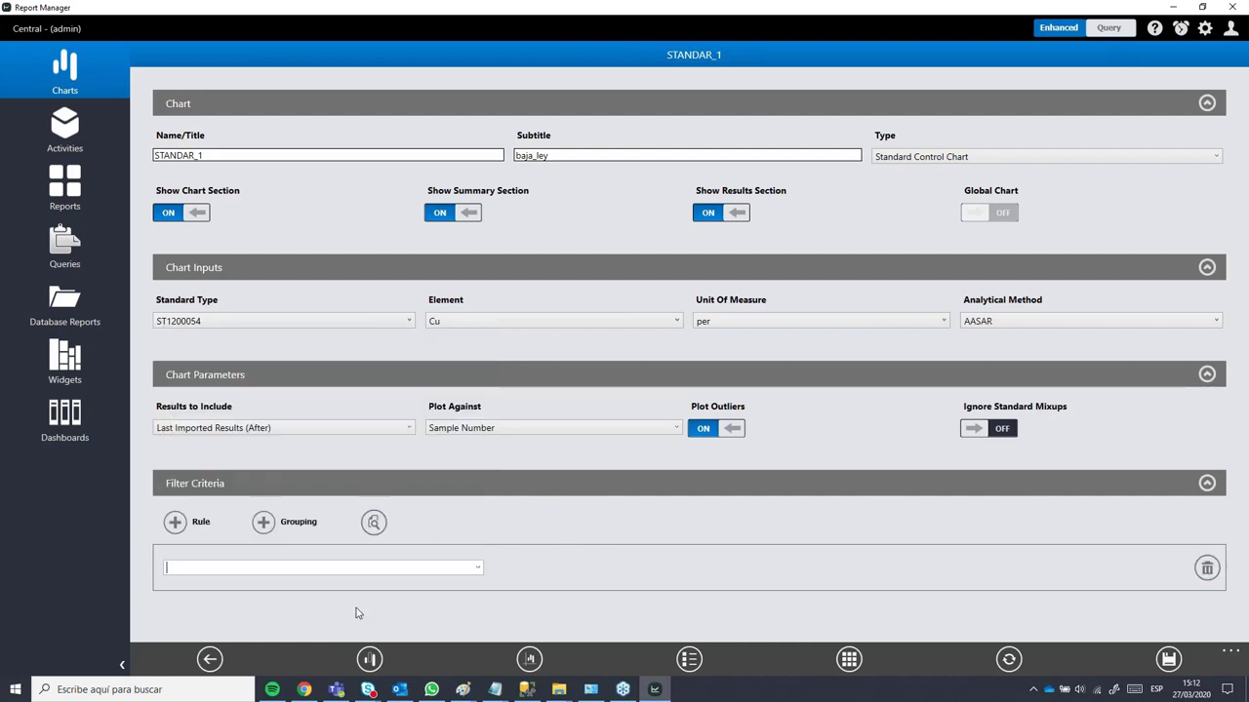
click(478, 576)
scroll(349, 405, down, 4)
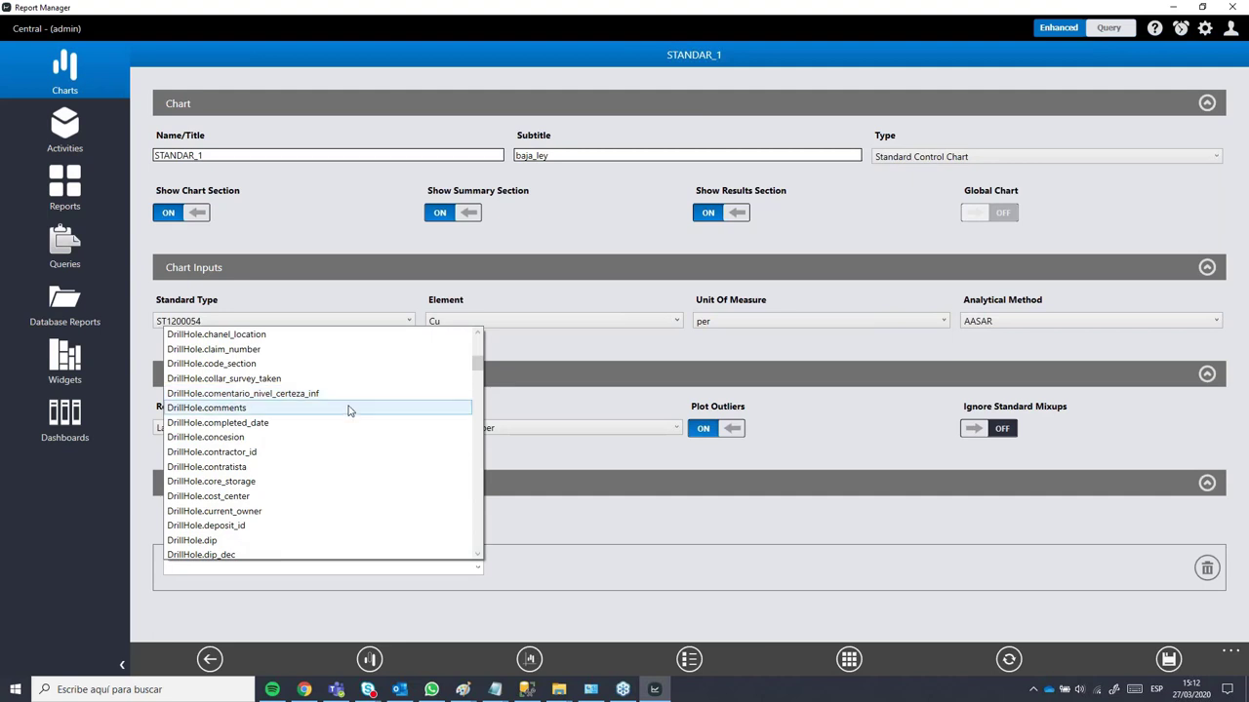
scroll(352, 412, up, 6)
scroll(355, 411, down, 5)
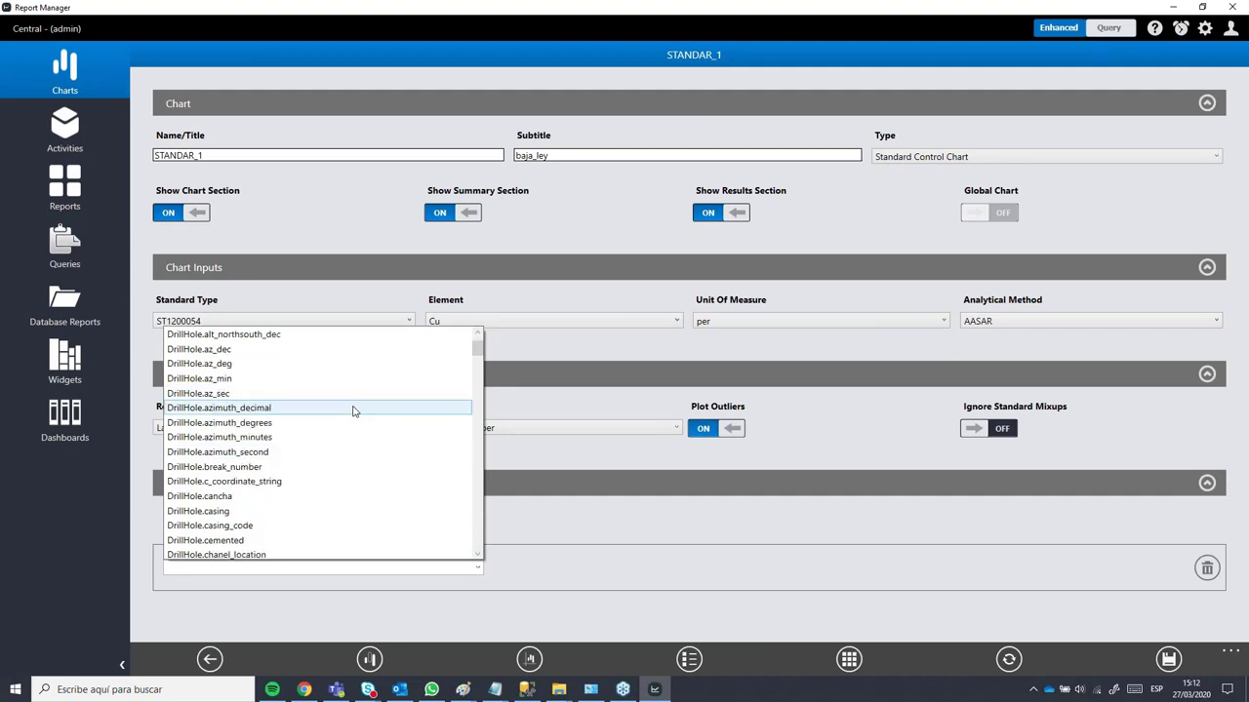
scroll(354, 411, down, 2)
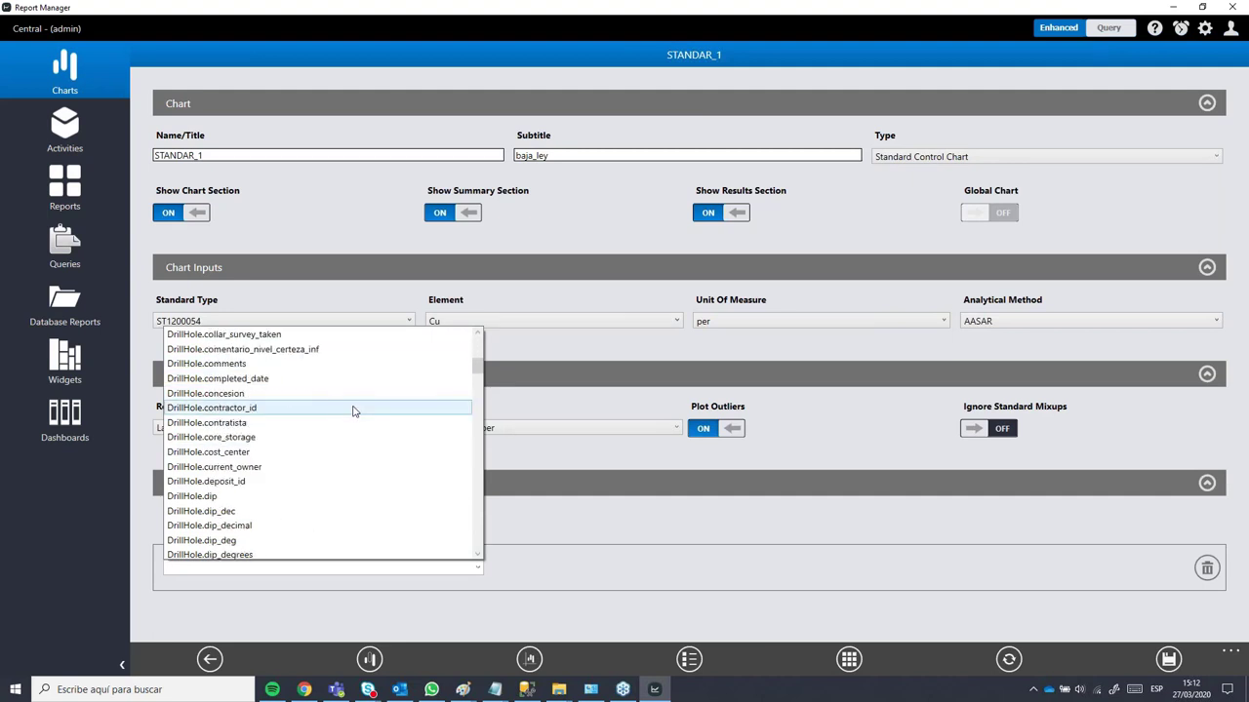
scroll(355, 411, up, 3)
scroll(354, 411, down, 3)
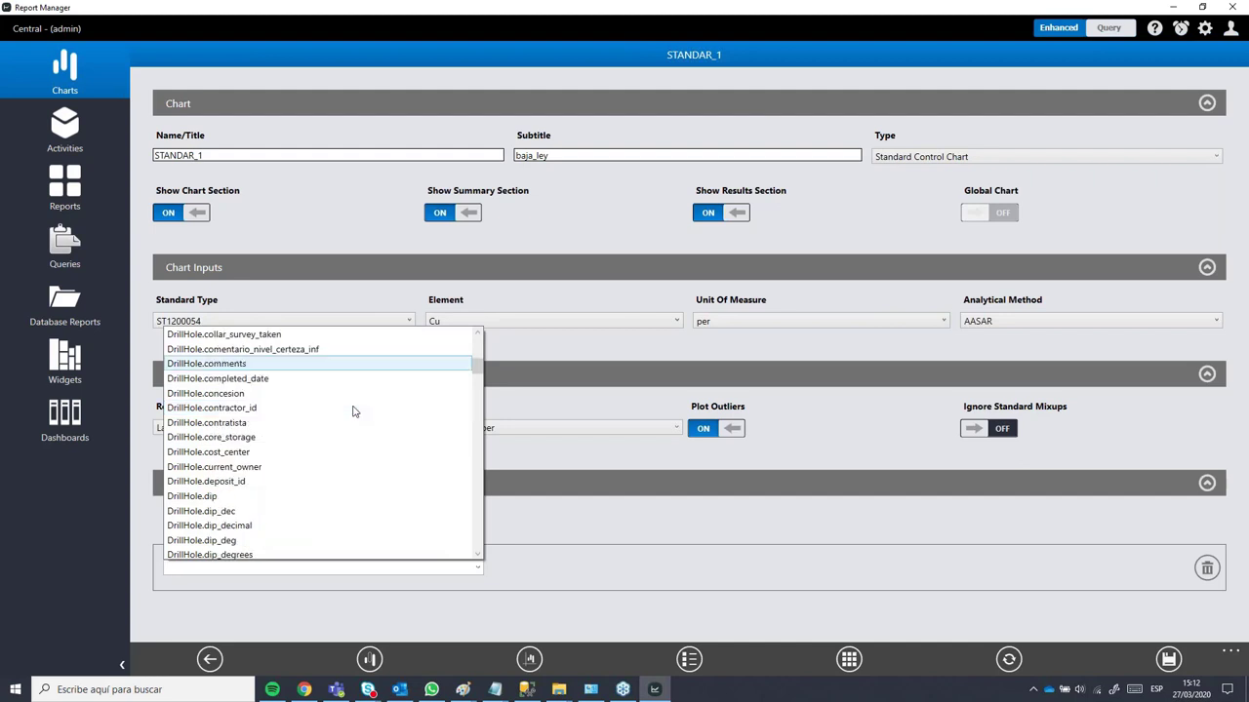
scroll(351, 409, down, 4)
scroll(349, 408, down, 8)
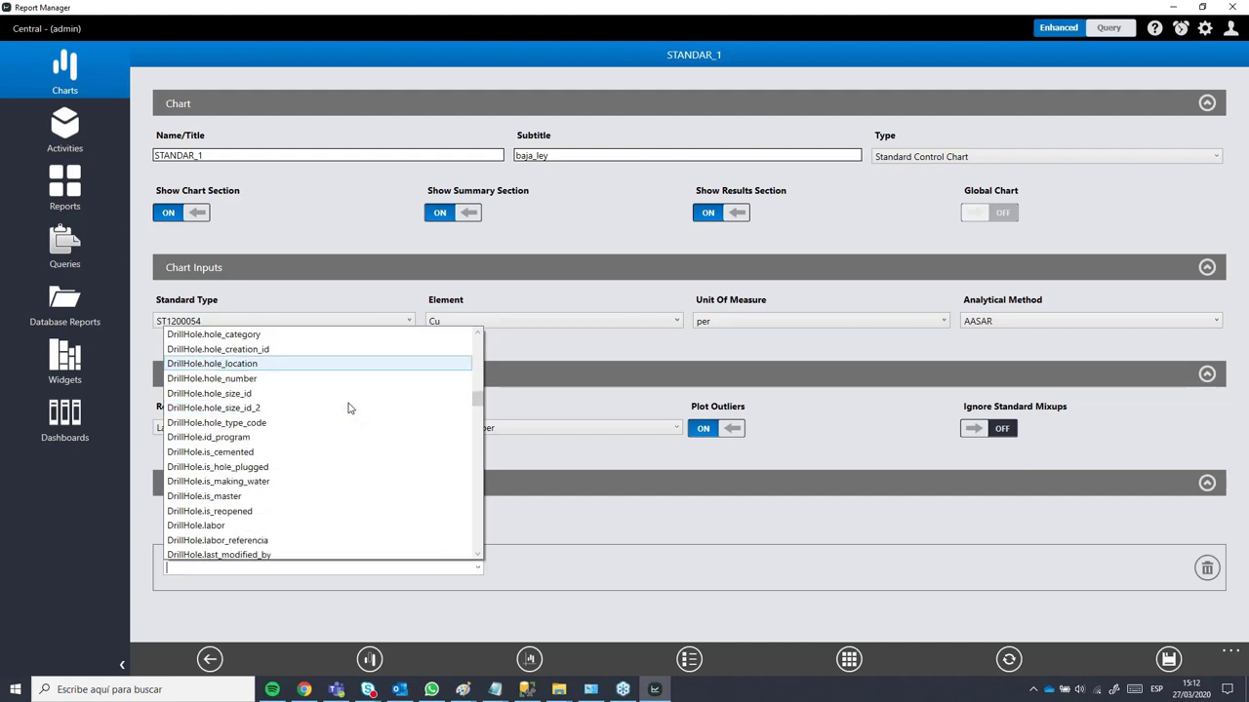
scroll(337, 415, up, 3)
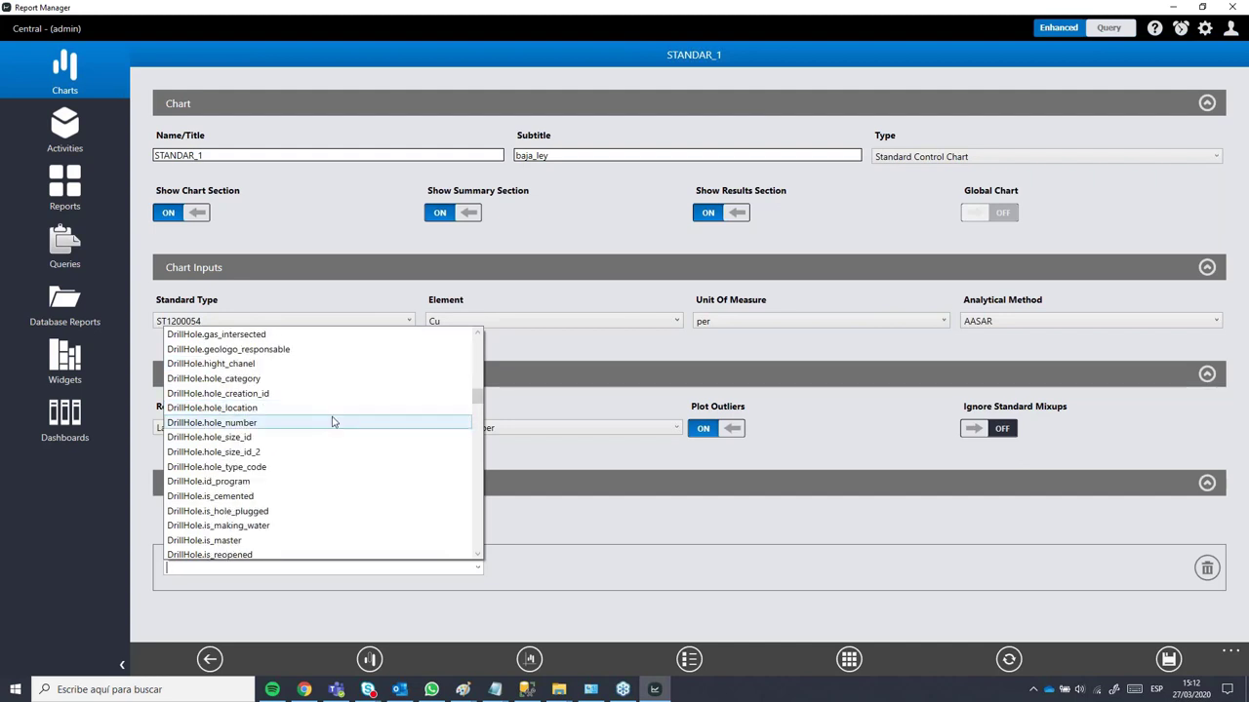
scroll(334, 419, down, 5)
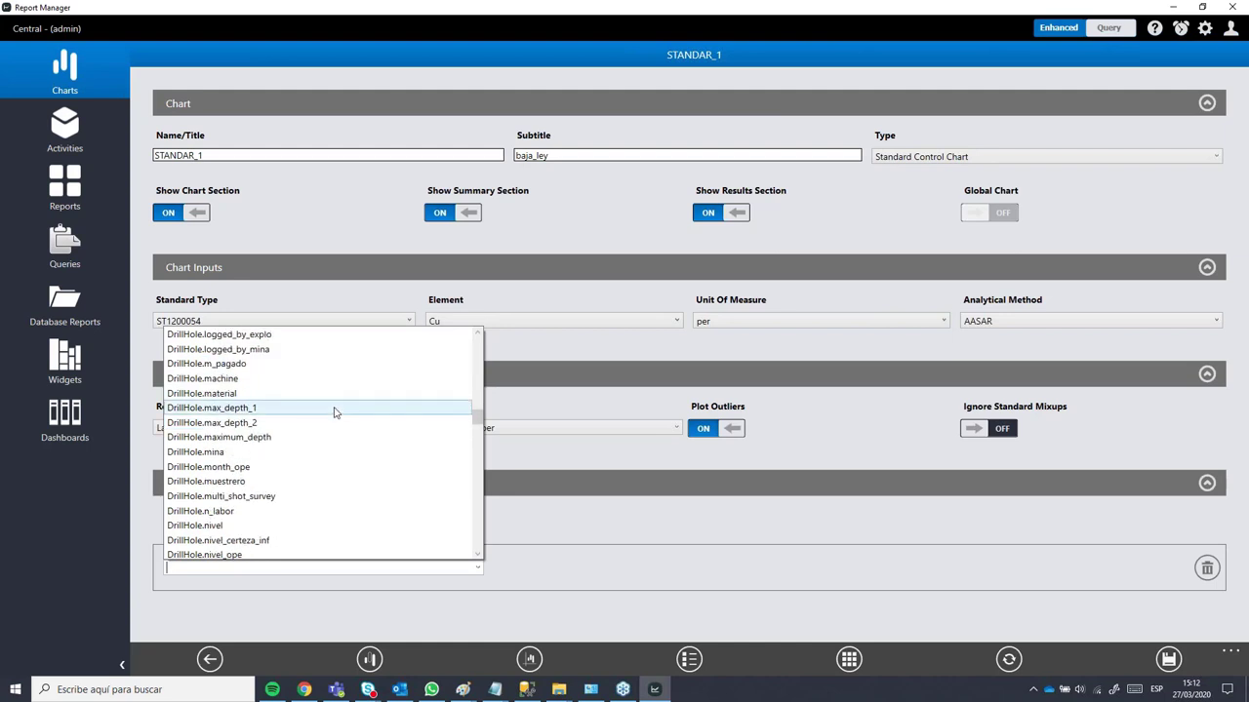
scroll(334, 413, down, 2)
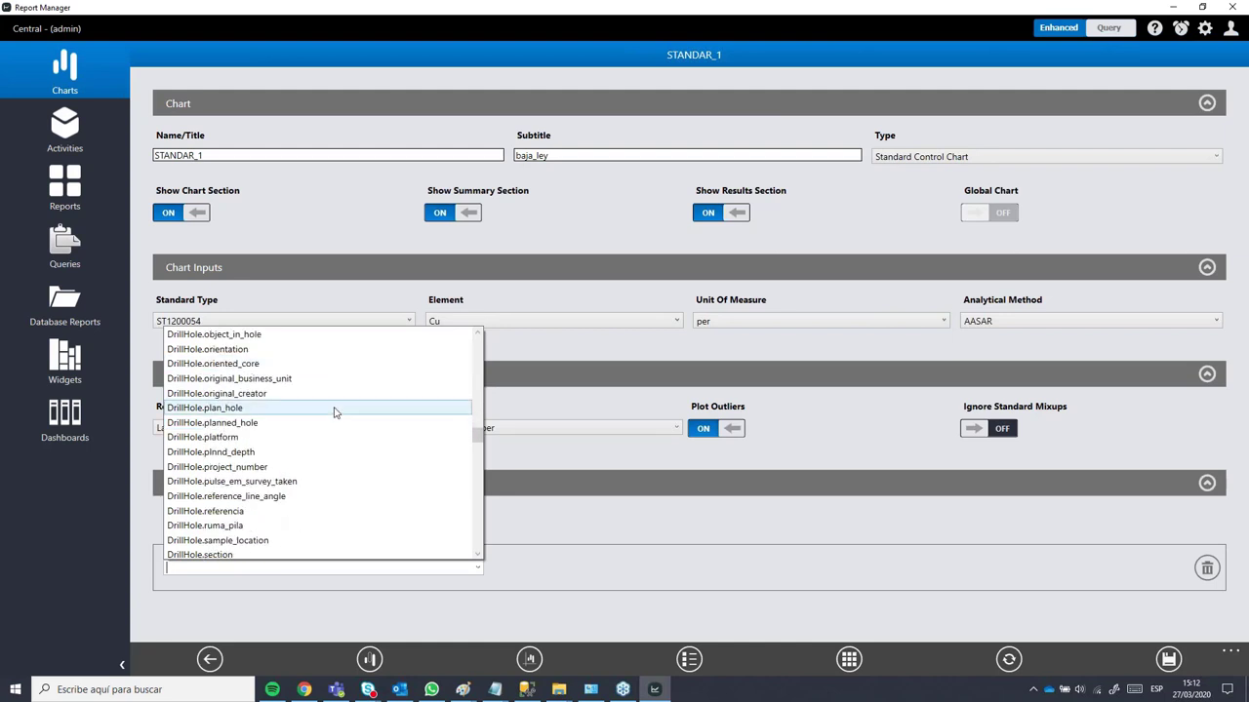
scroll(333, 412, down, 2)
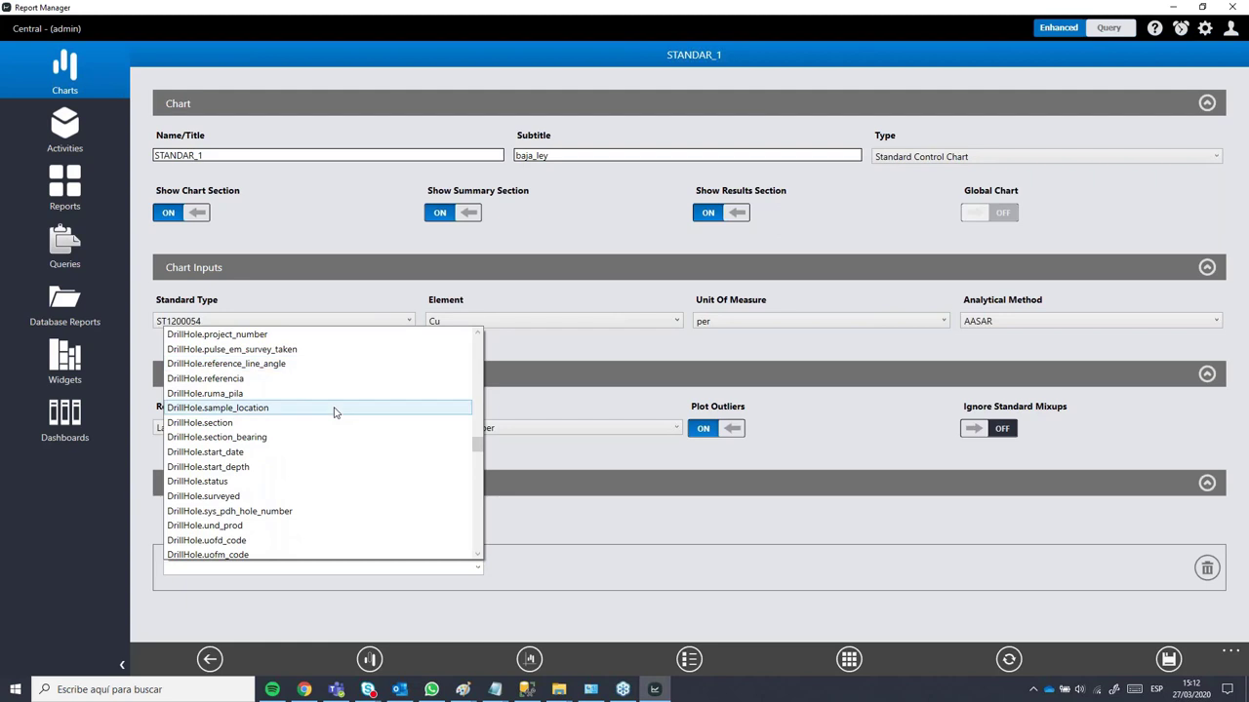
scroll(334, 412, down, 2)
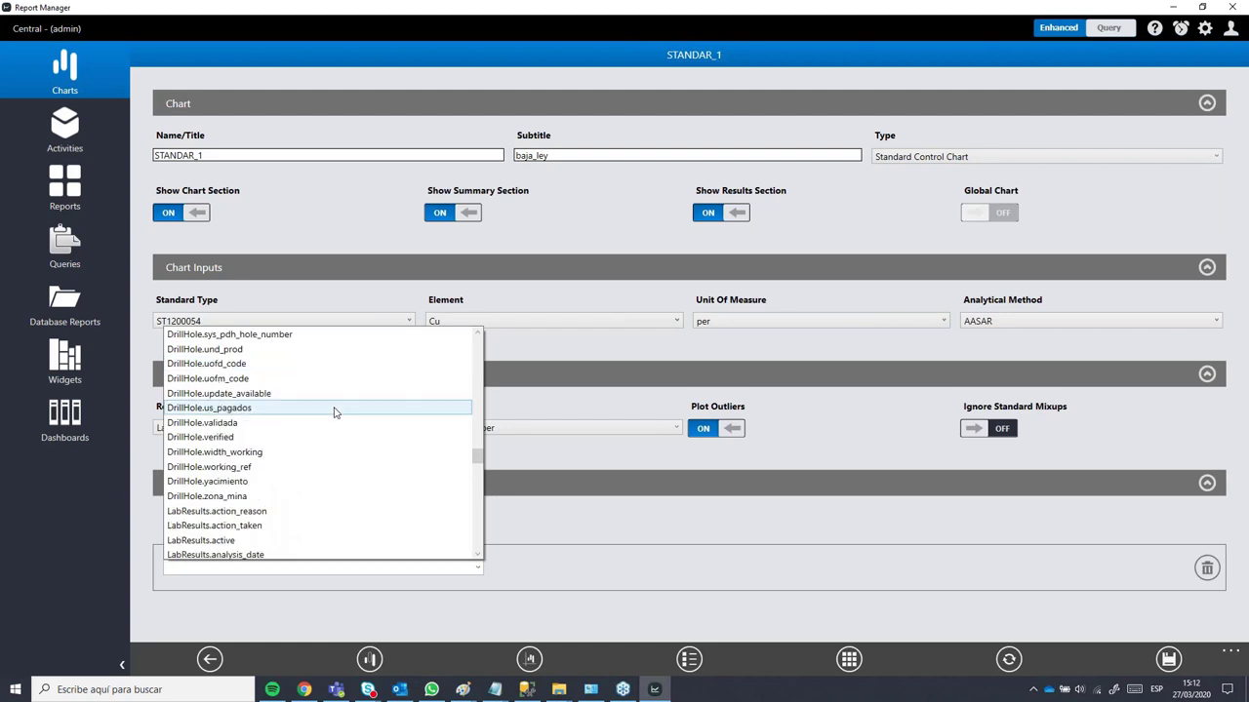
scroll(334, 413, up, 20)
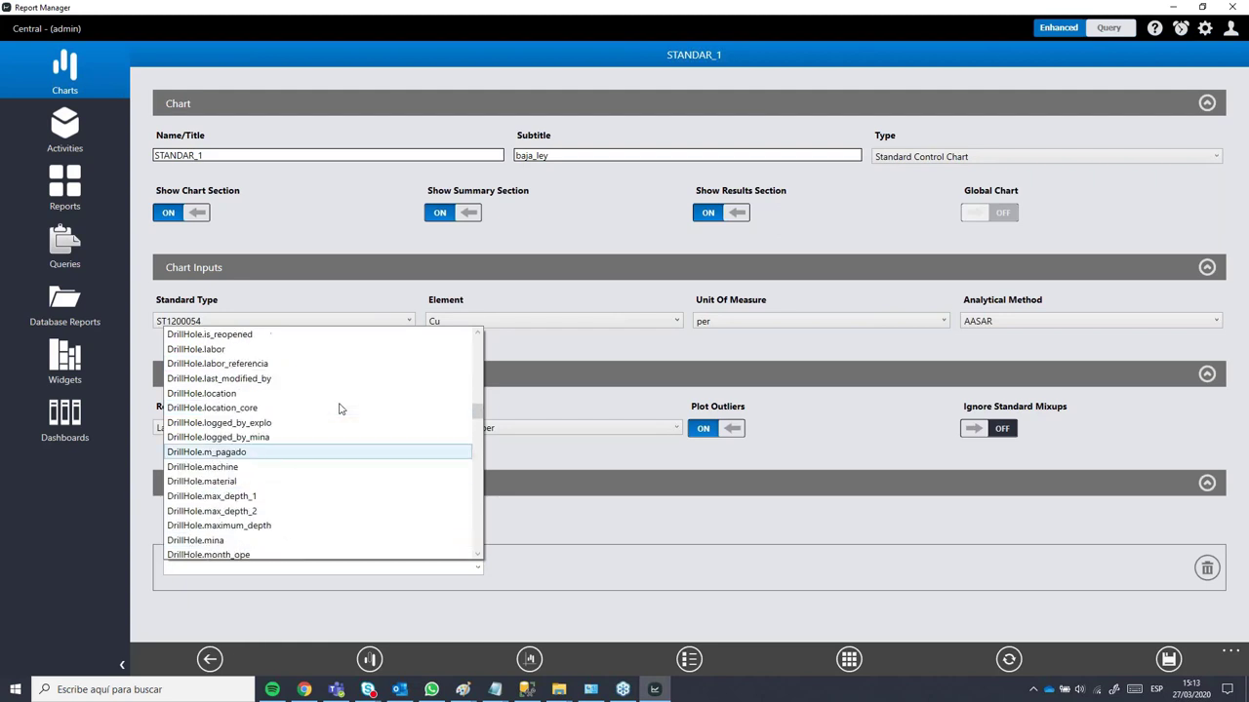
scroll(339, 410, up, 8)
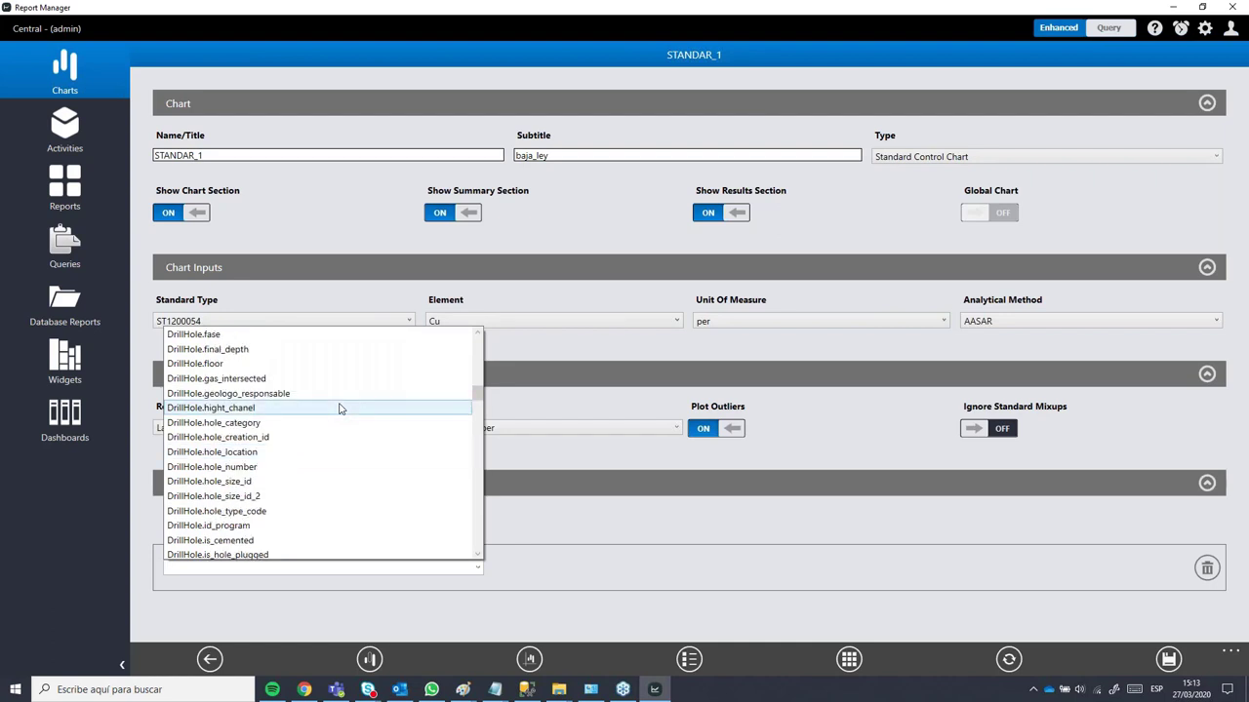
scroll(340, 410, up, 3)
scroll(340, 408, down, 14)
scroll(340, 408, down, 15)
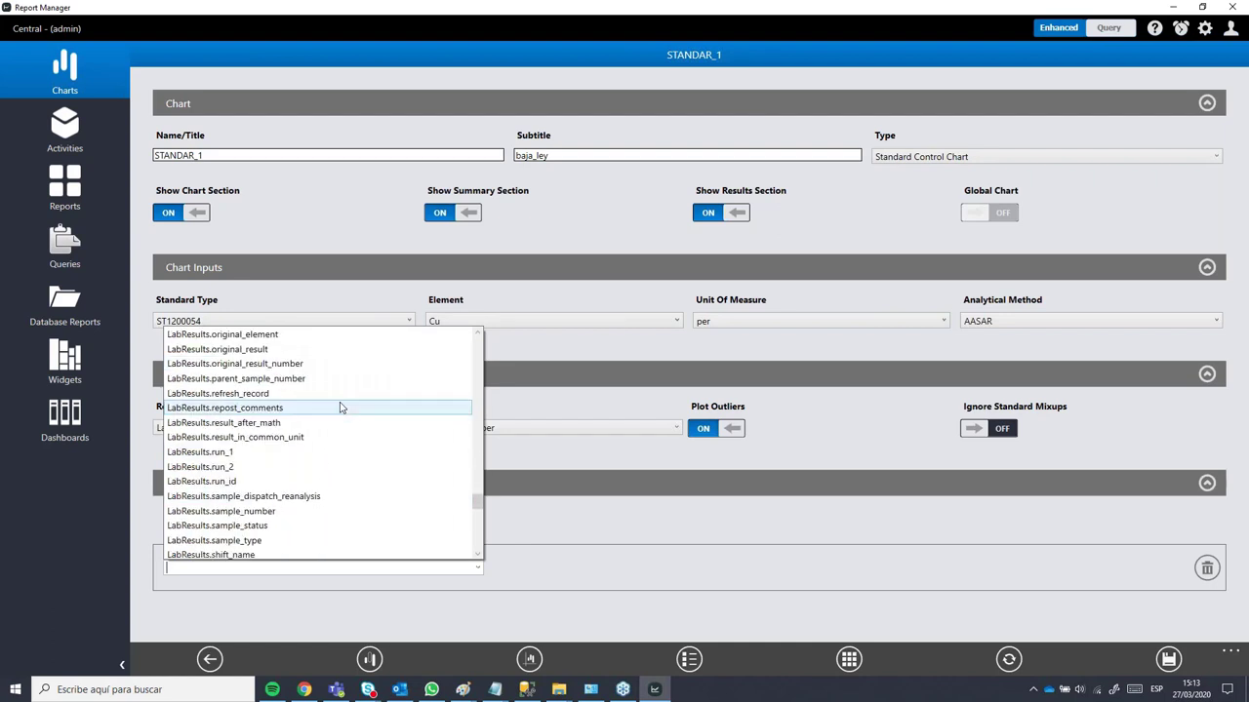
scroll(338, 404, down, 1)
scroll(335, 392, down, 20)
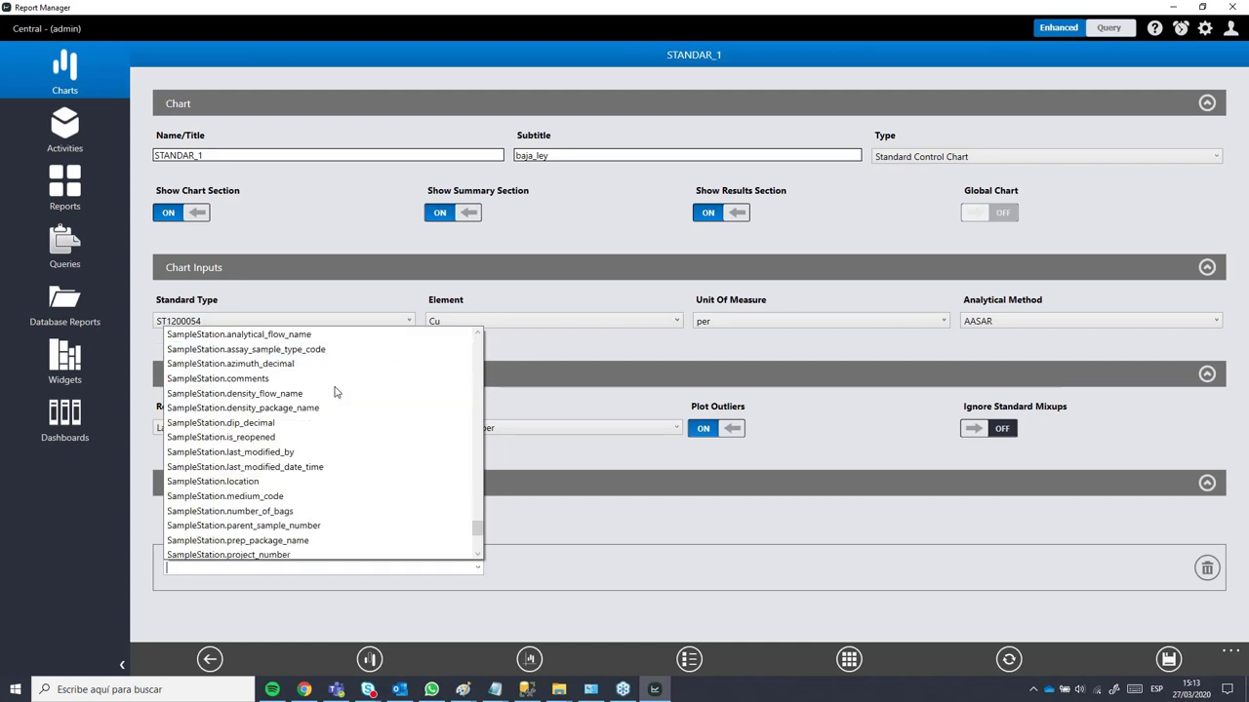
scroll(336, 391, up, 10)
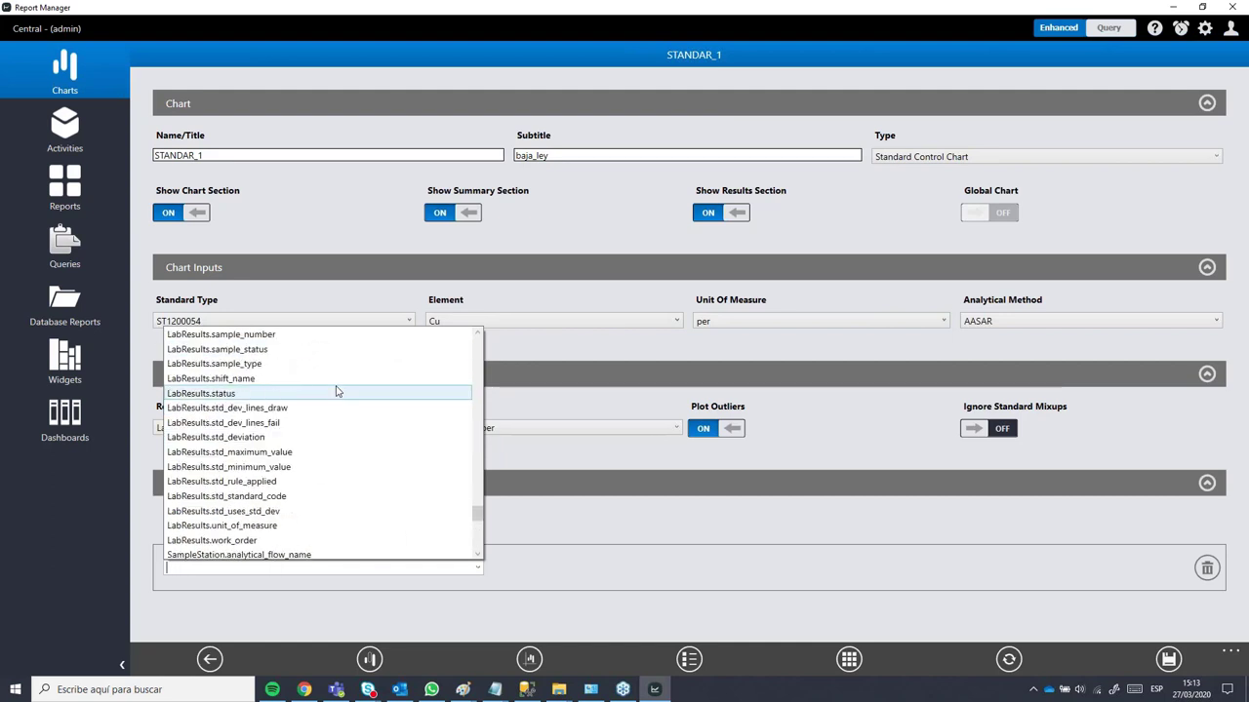
scroll(307, 422, up, 2)
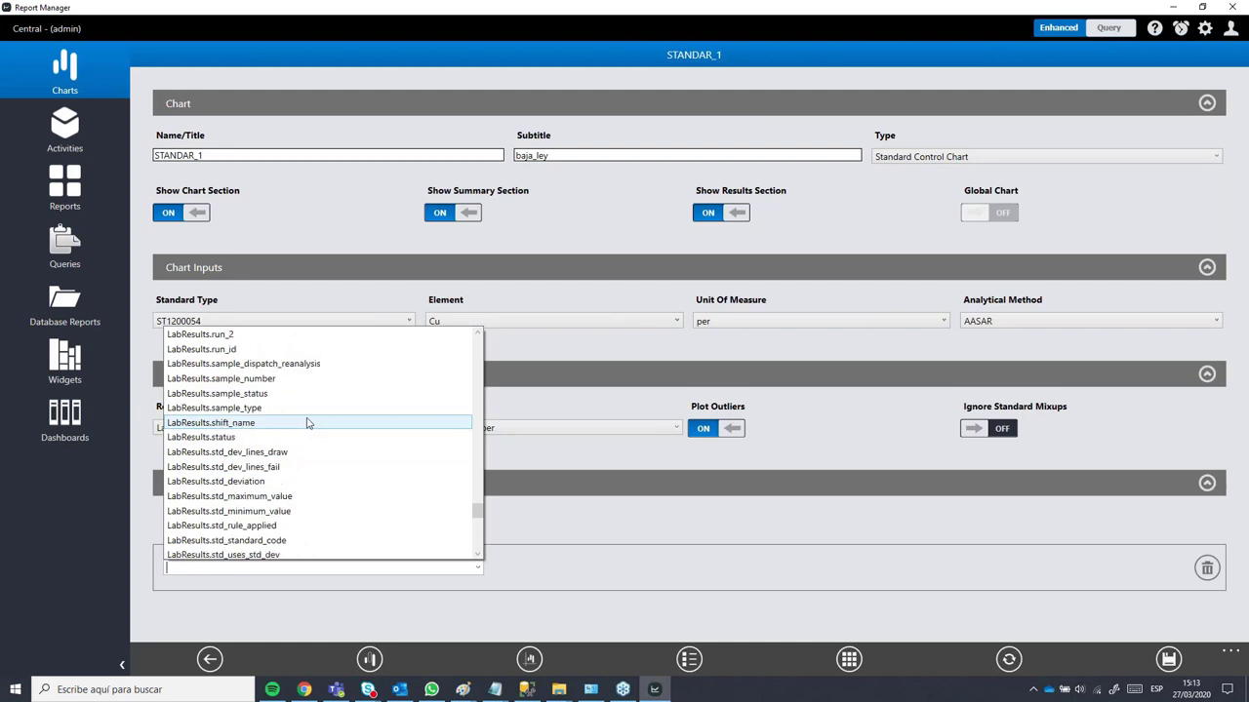
scroll(308, 417, up, 2)
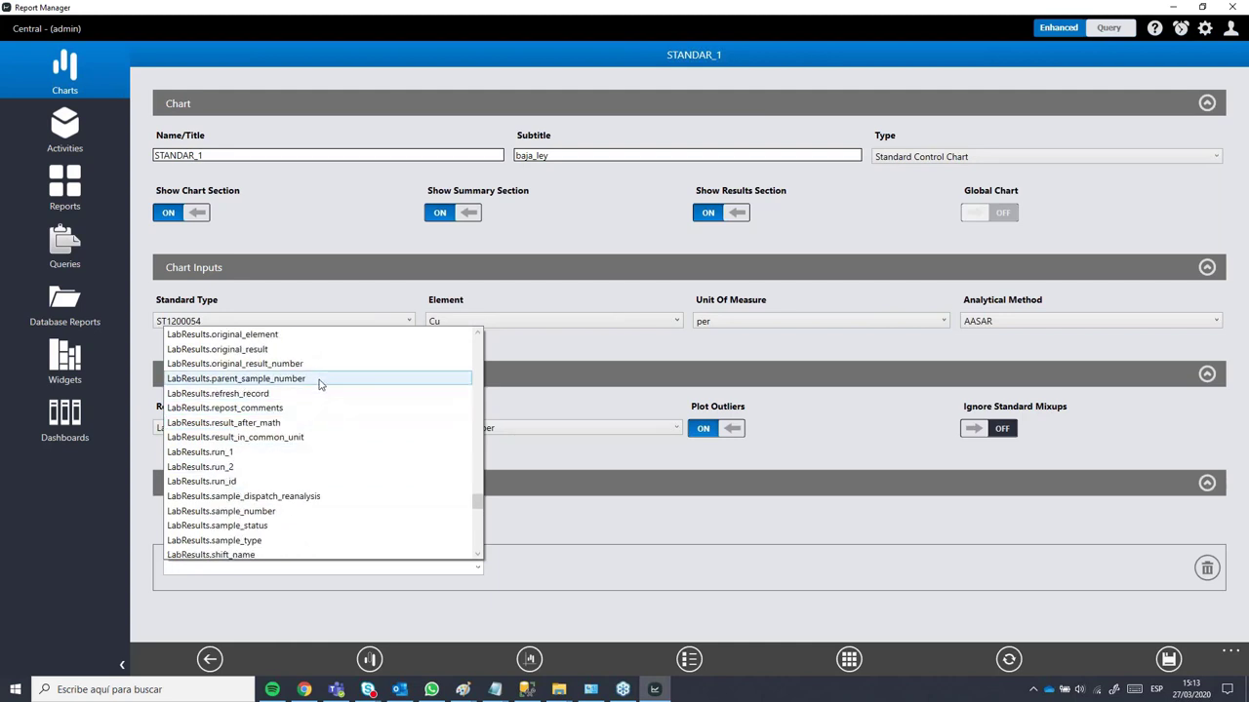
scroll(290, 418, up, 2)
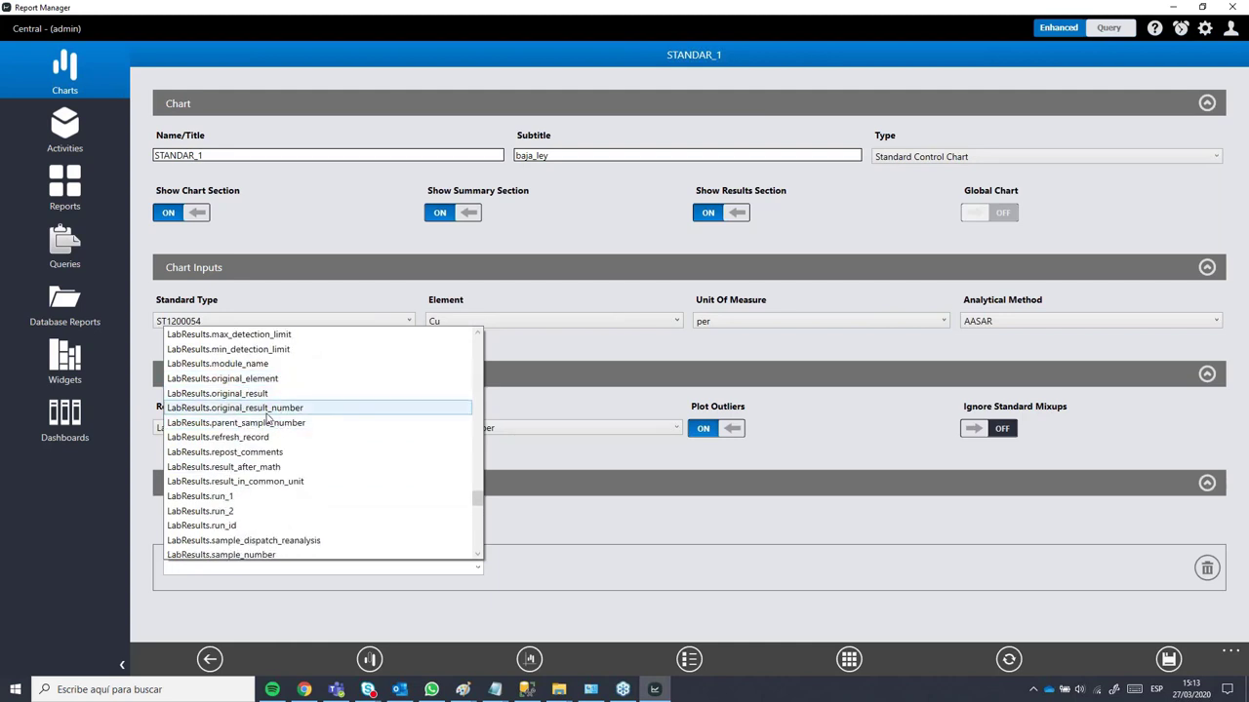
scroll(286, 376, up, 2)
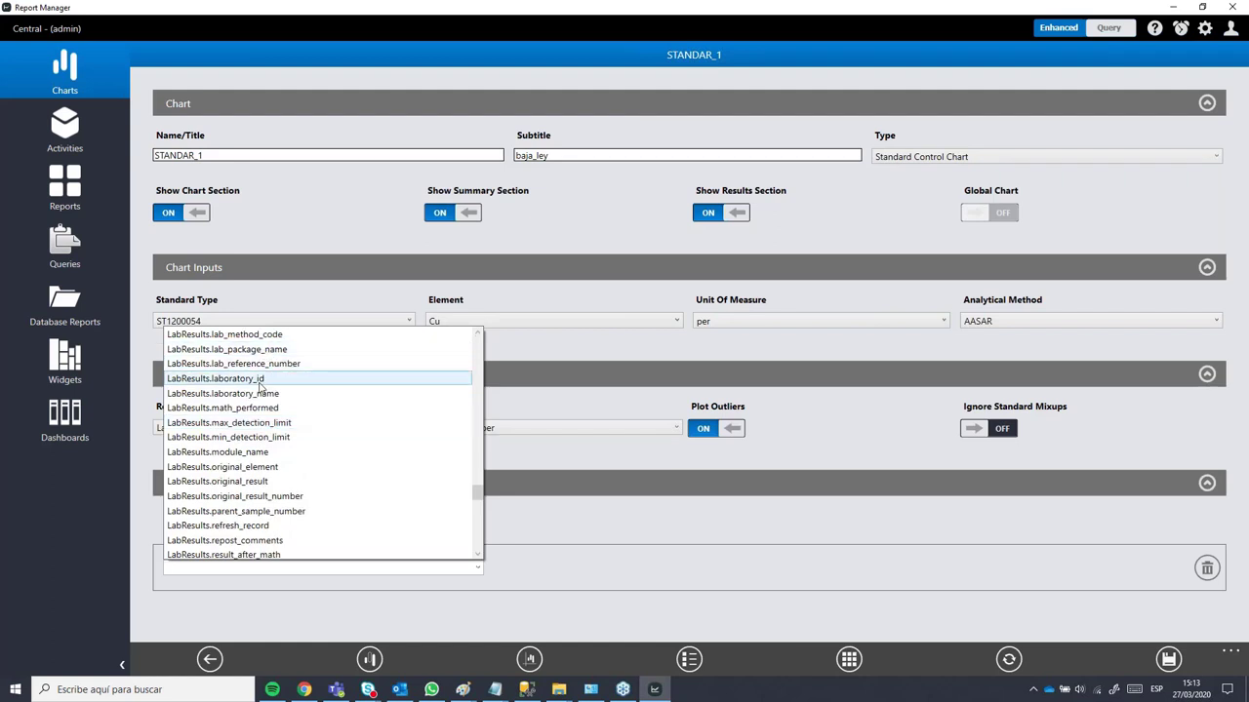
scroll(278, 370, up, 2)
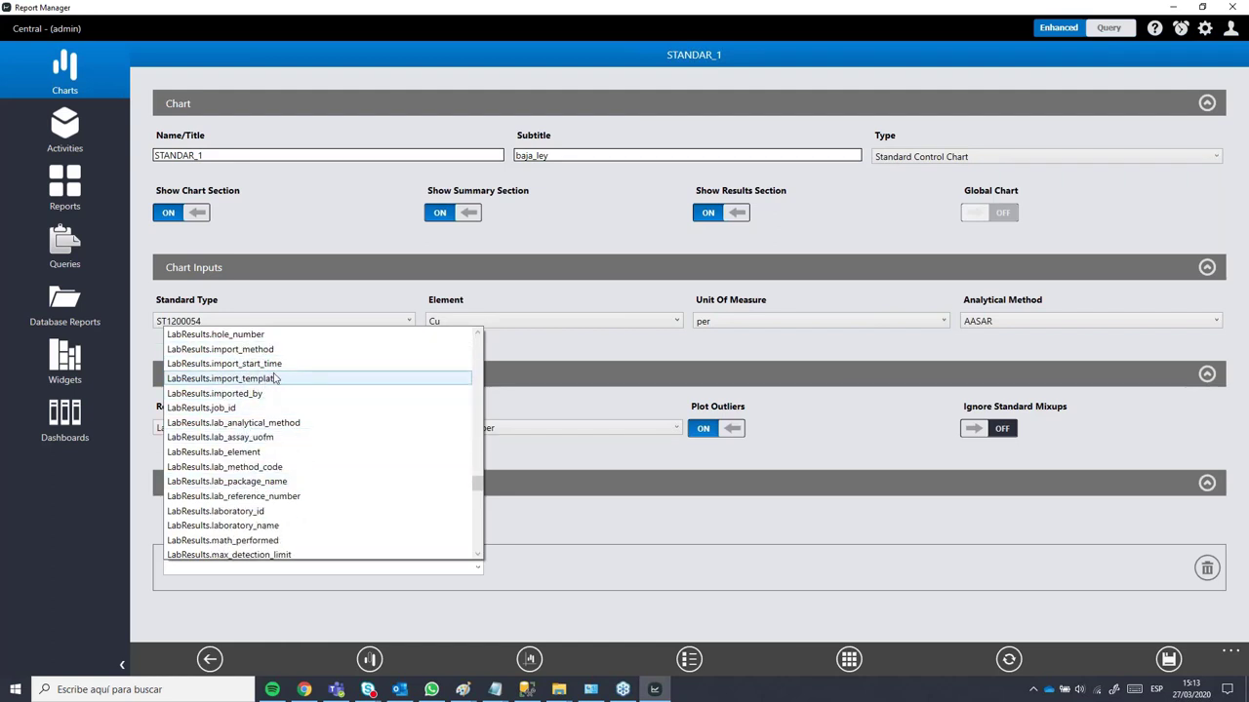
scroll(289, 379, up, 1)
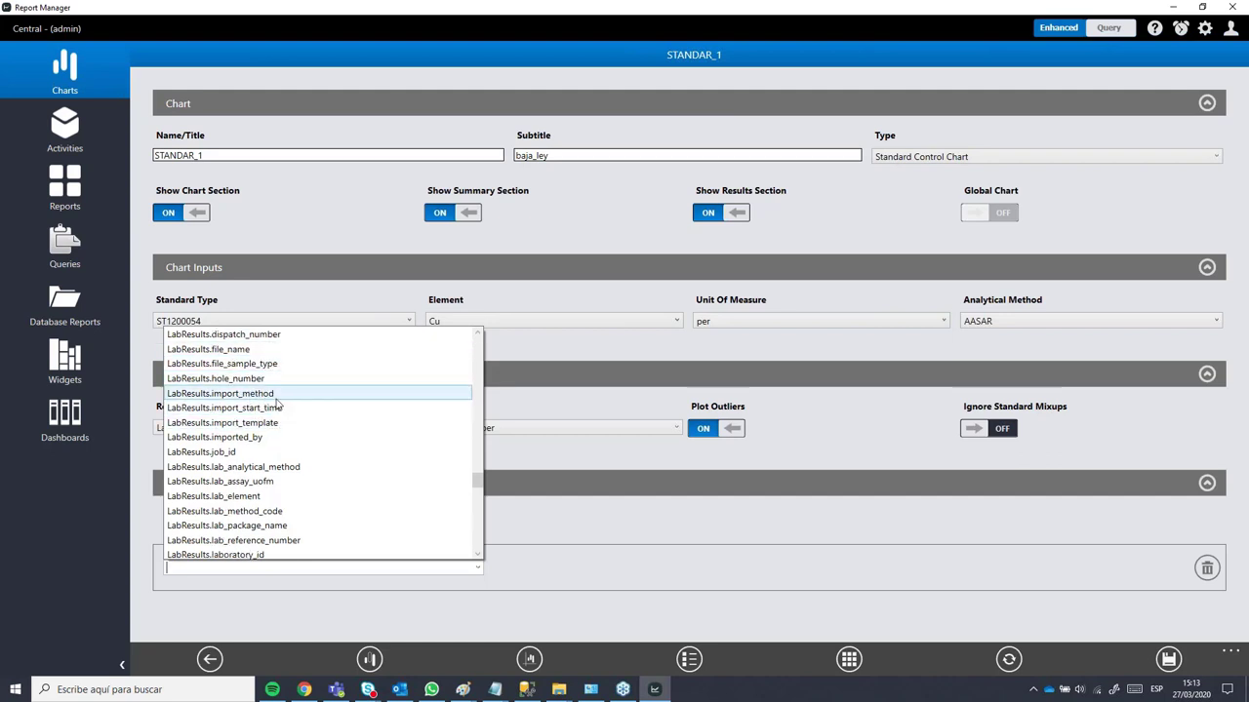
scroll(293, 390, up, 1)
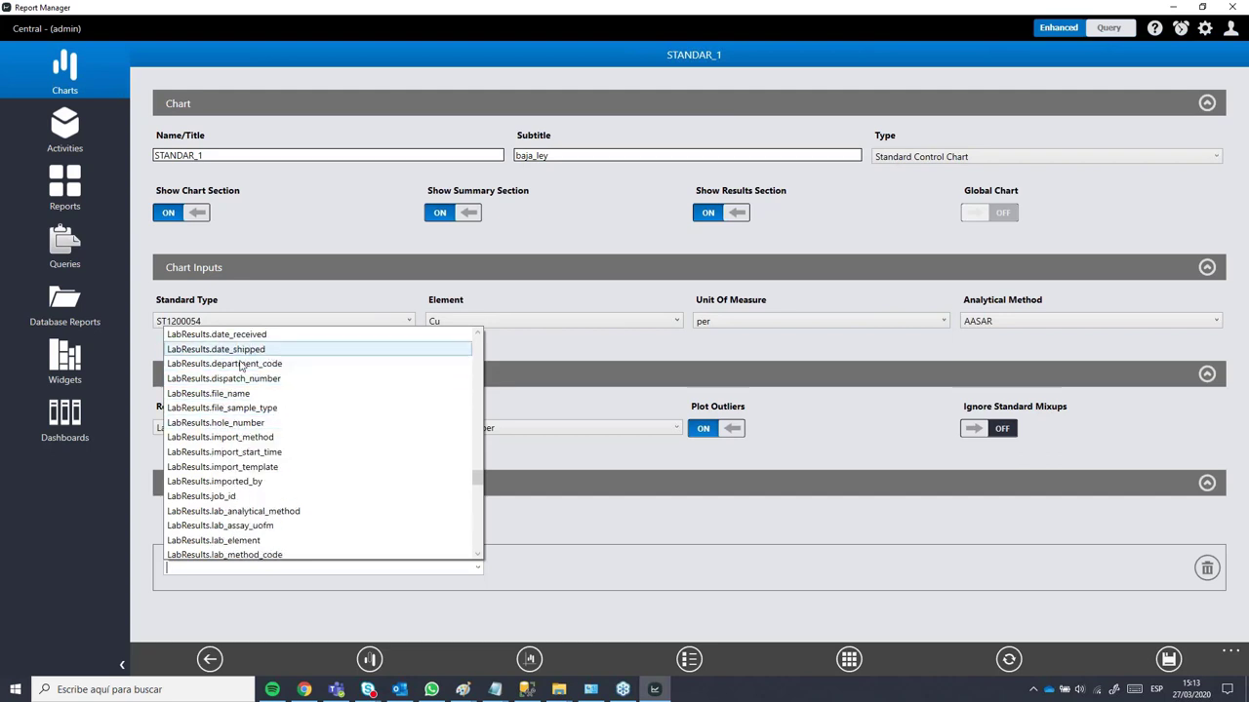
scroll(226, 415, up, 1)
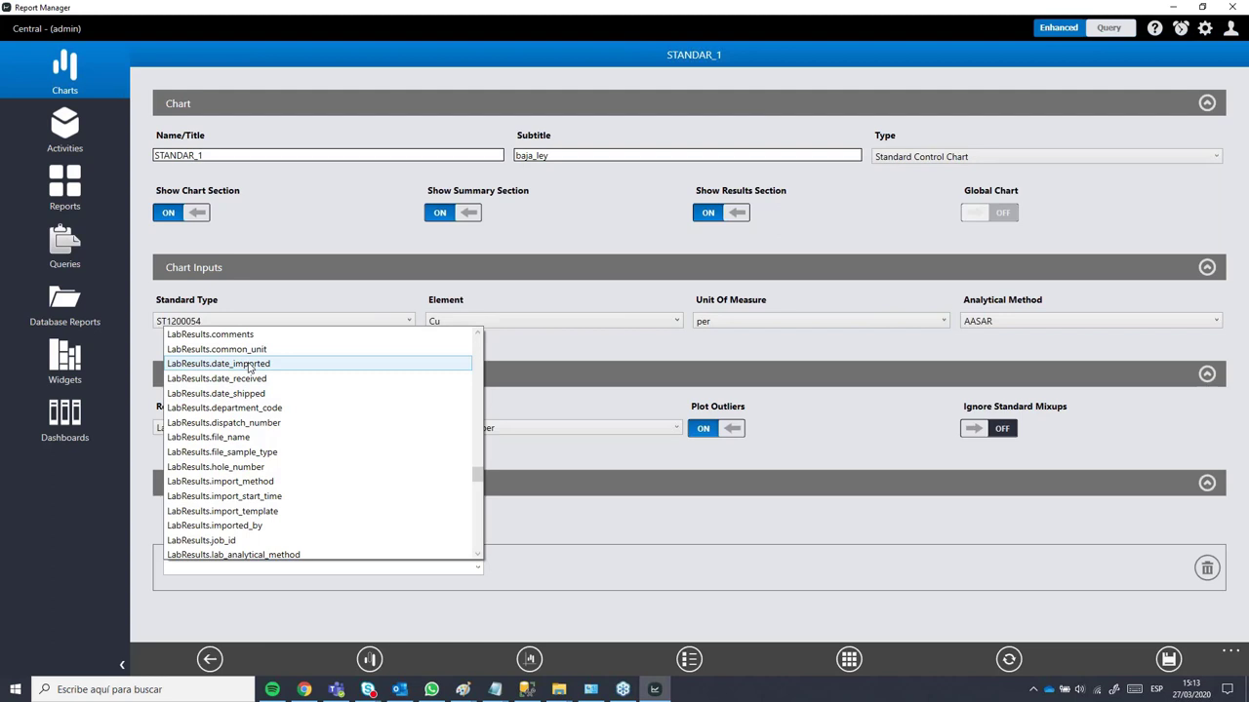
Step: Filter STANDAR_1 on LabResults.date_imported using the 'is between' operator
click(250, 364)
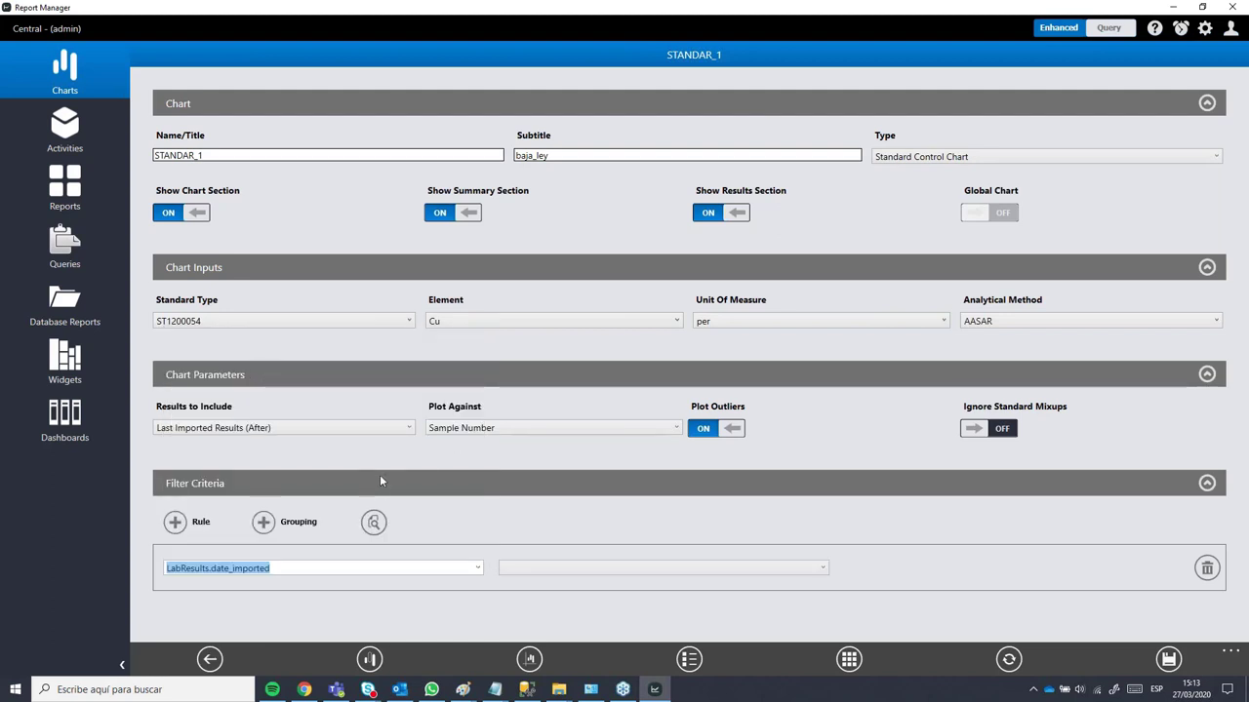
click(716, 569)
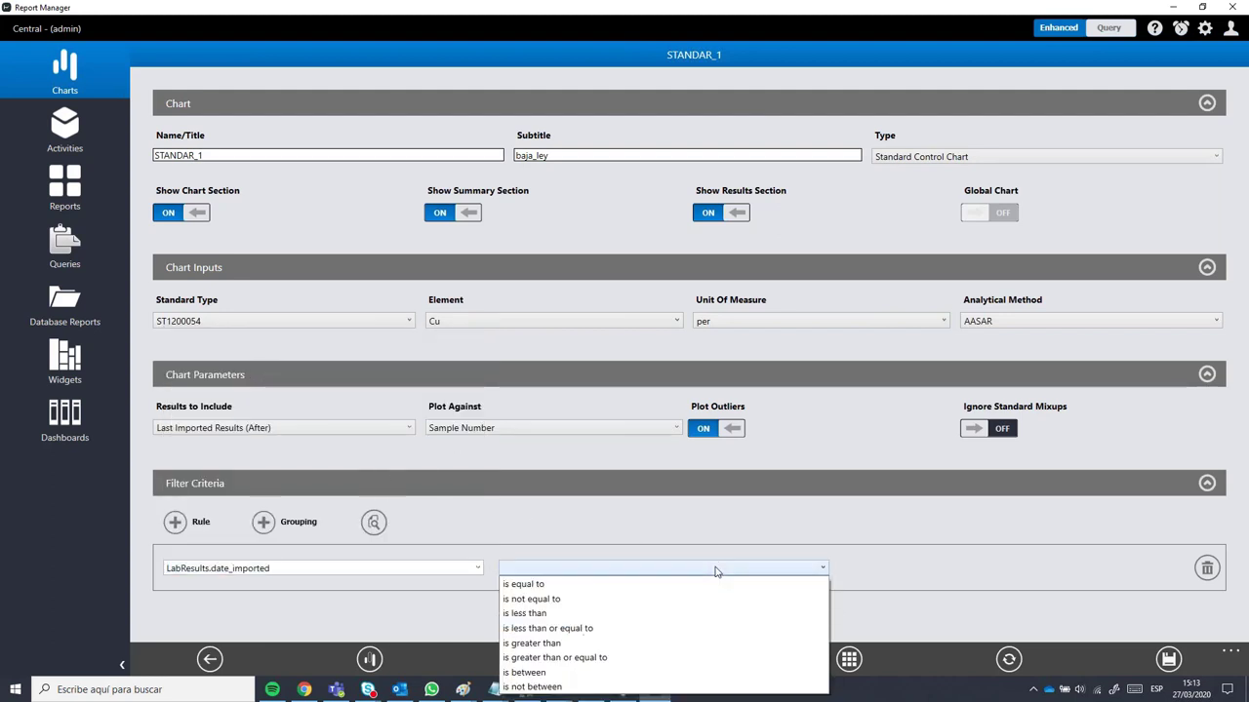
click(634, 535)
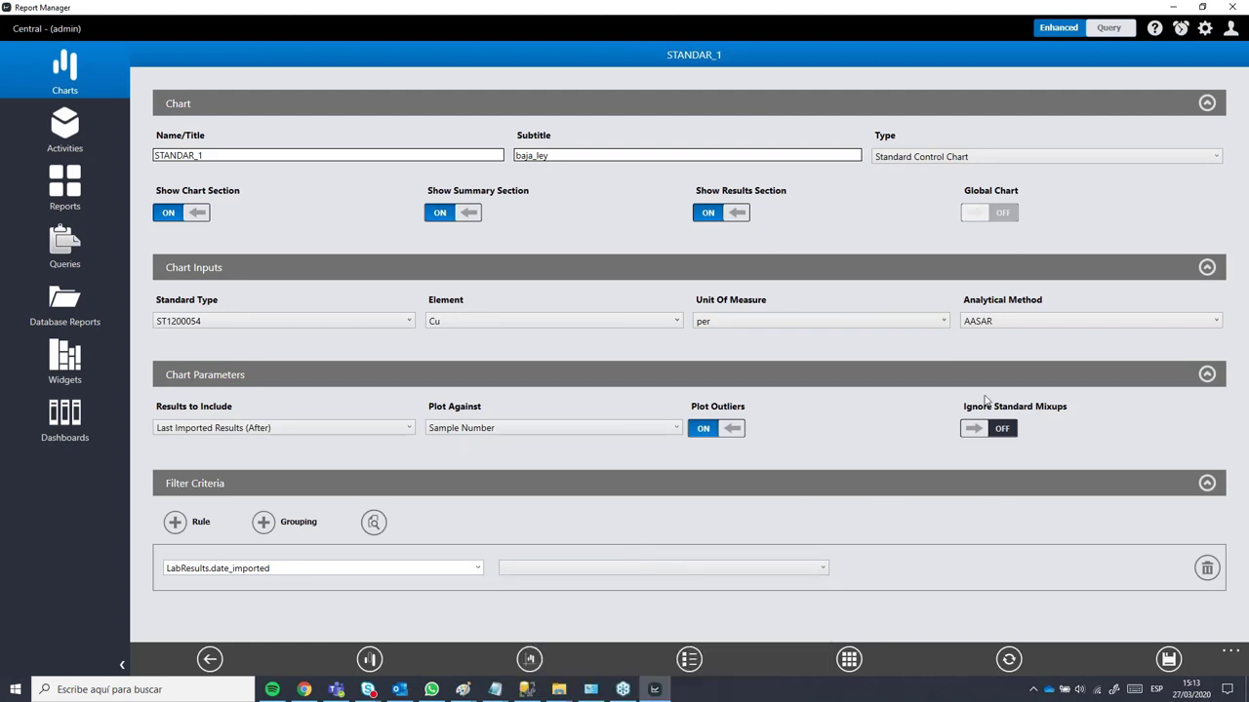
click(541, 573)
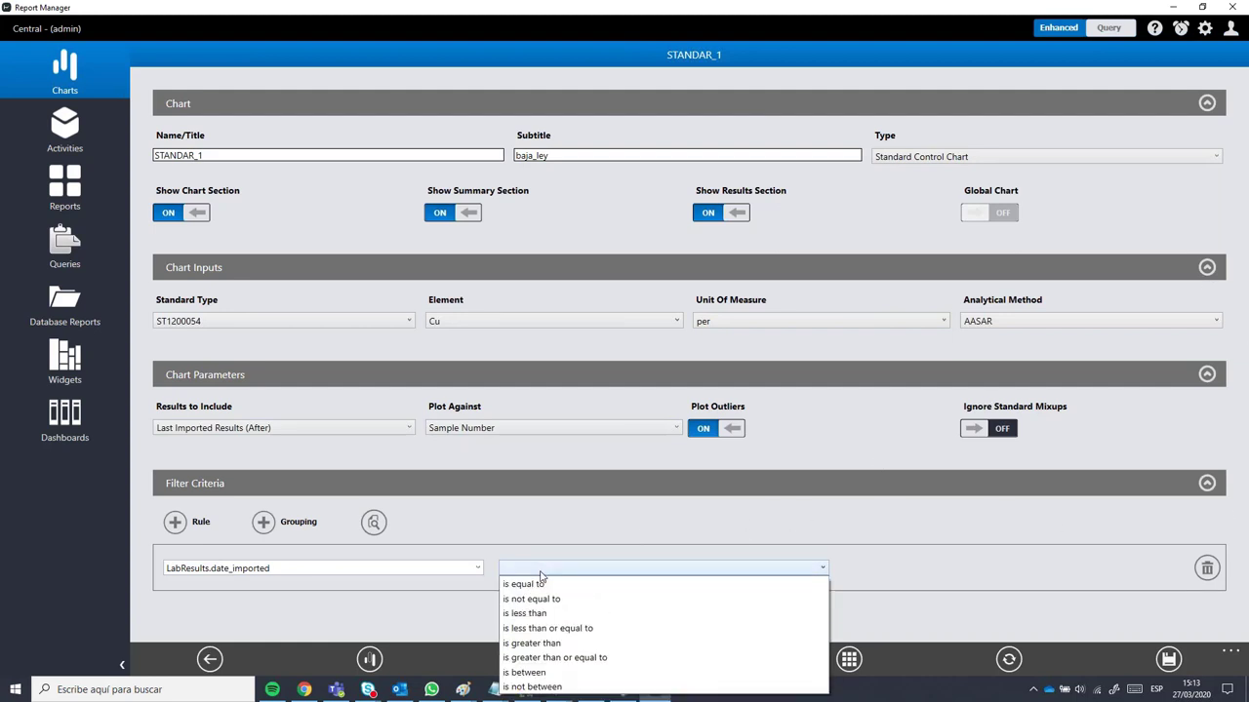
click(517, 673)
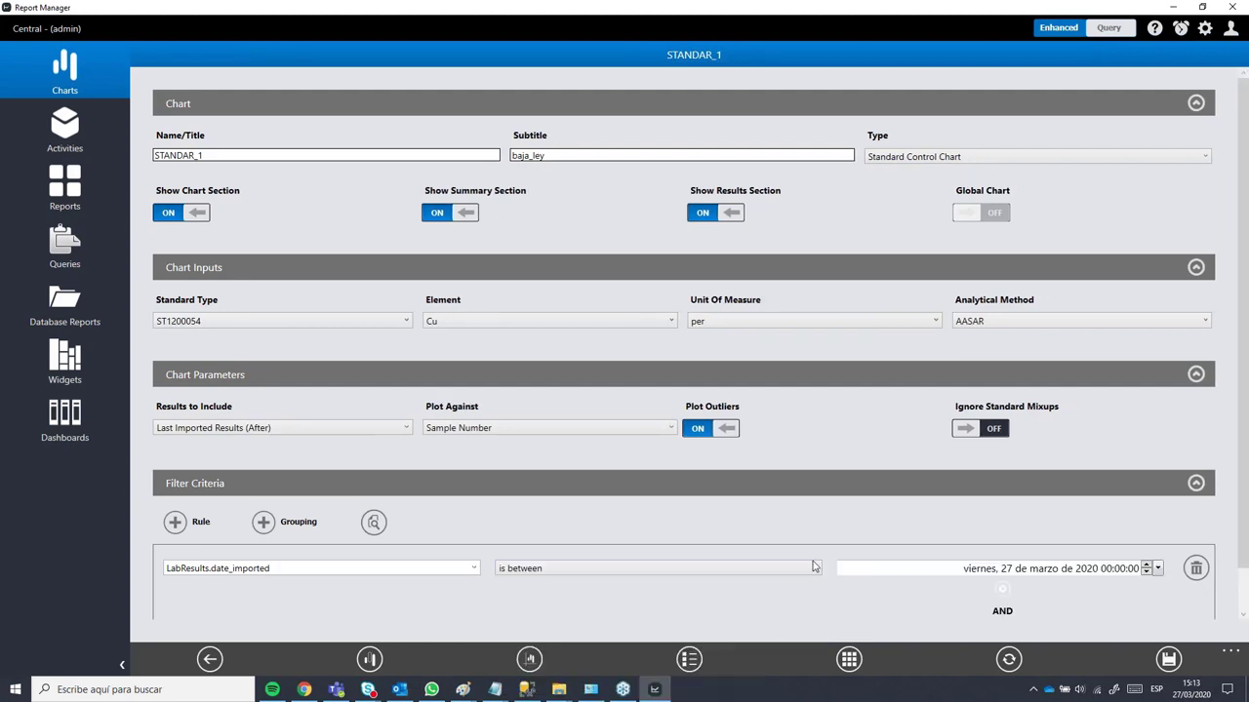
scroll(1245, 522, down, 1)
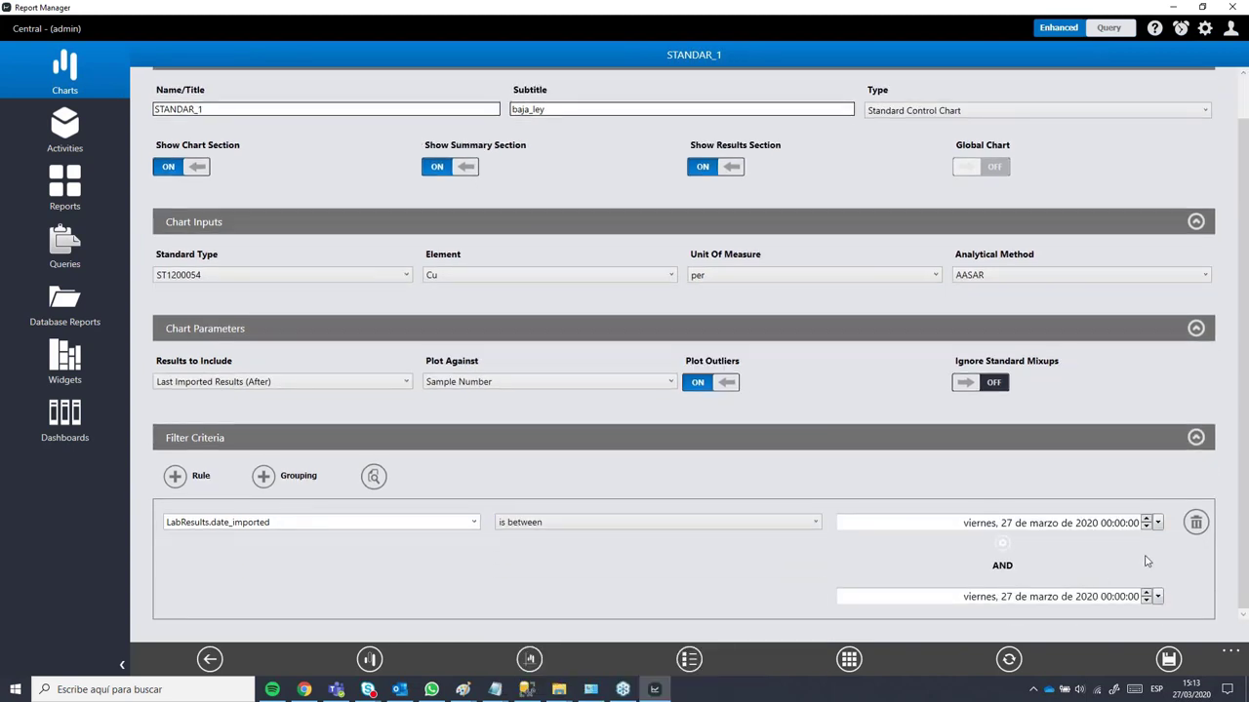
Step: Set the start of the date_imported range to 1 January 2005
click(1158, 524)
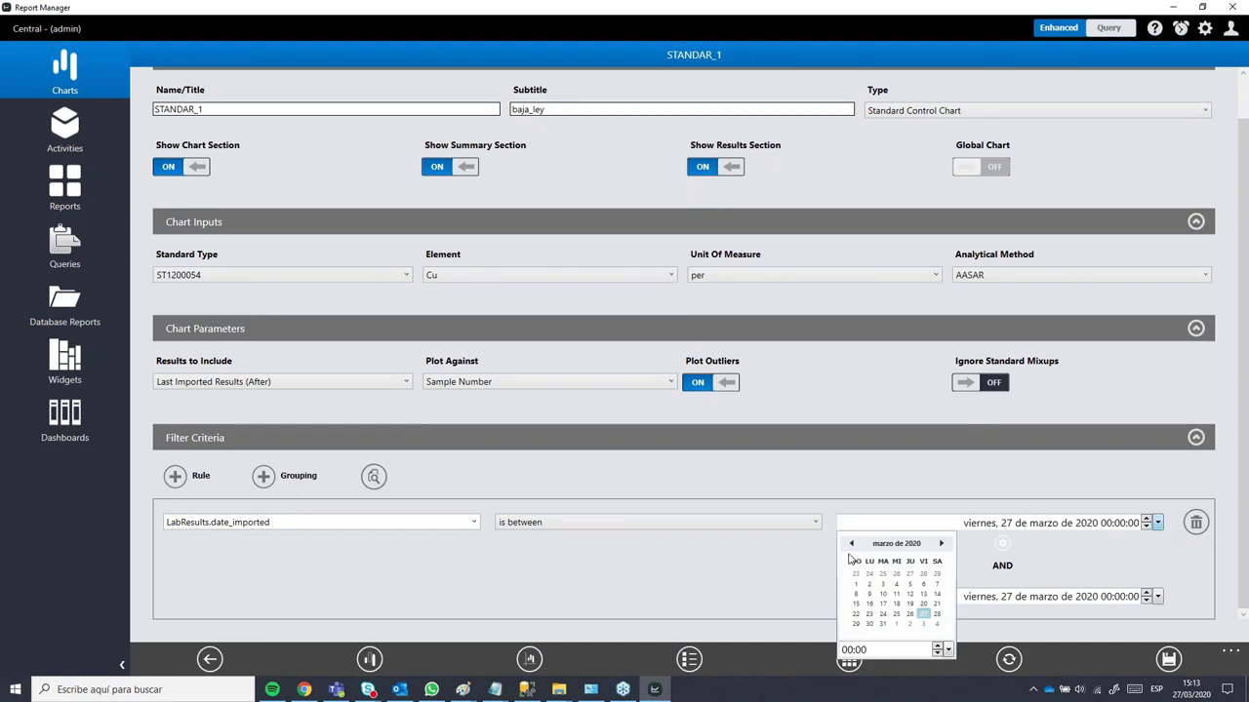
click(878, 546)
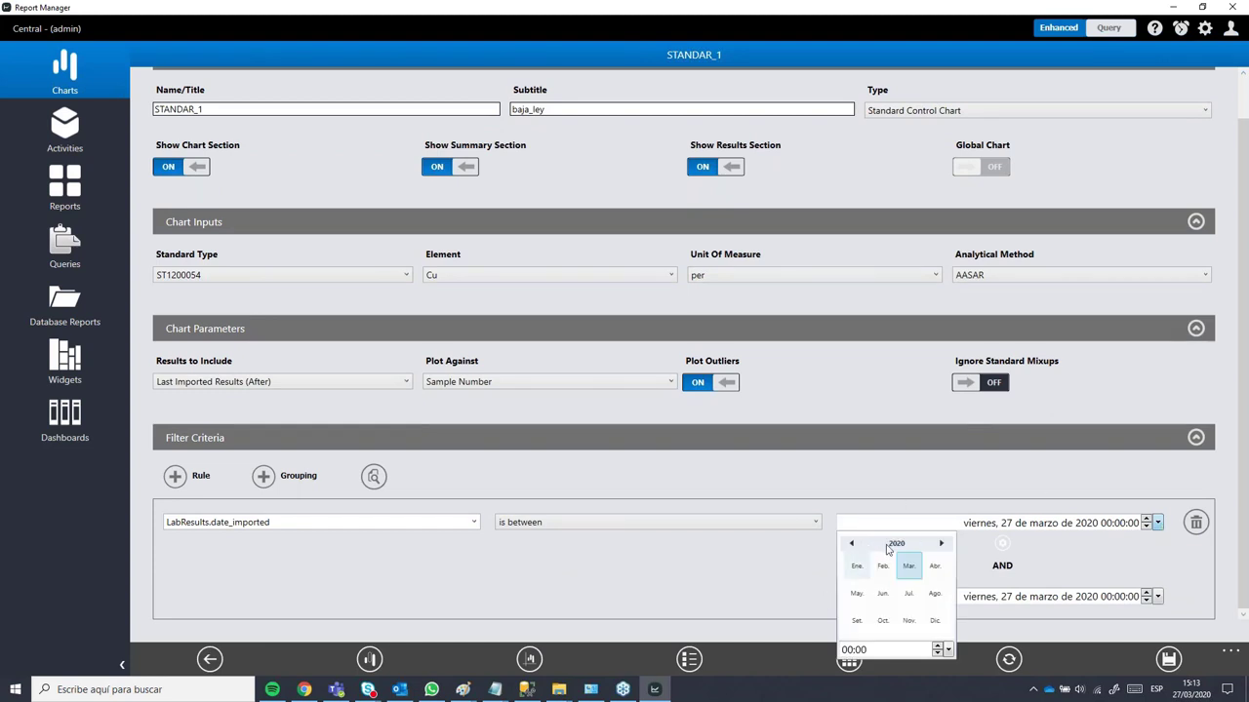
click(902, 543)
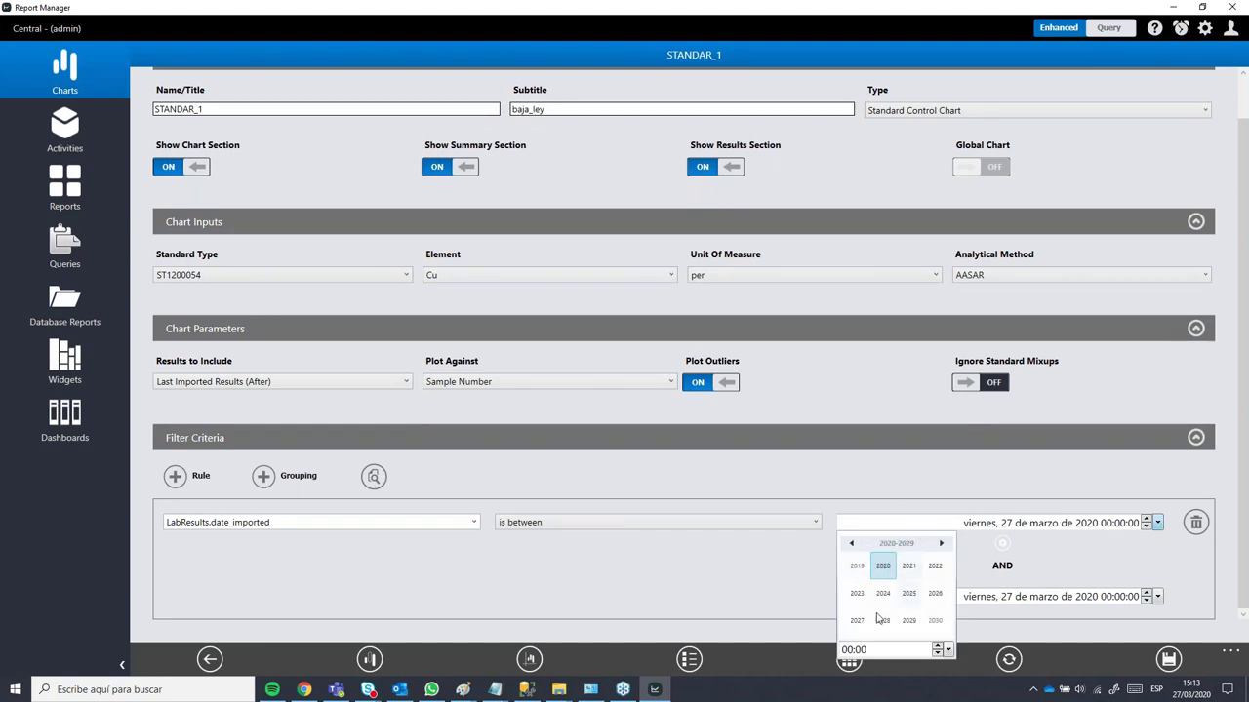
click(852, 544)
click(852, 546)
click(908, 595)
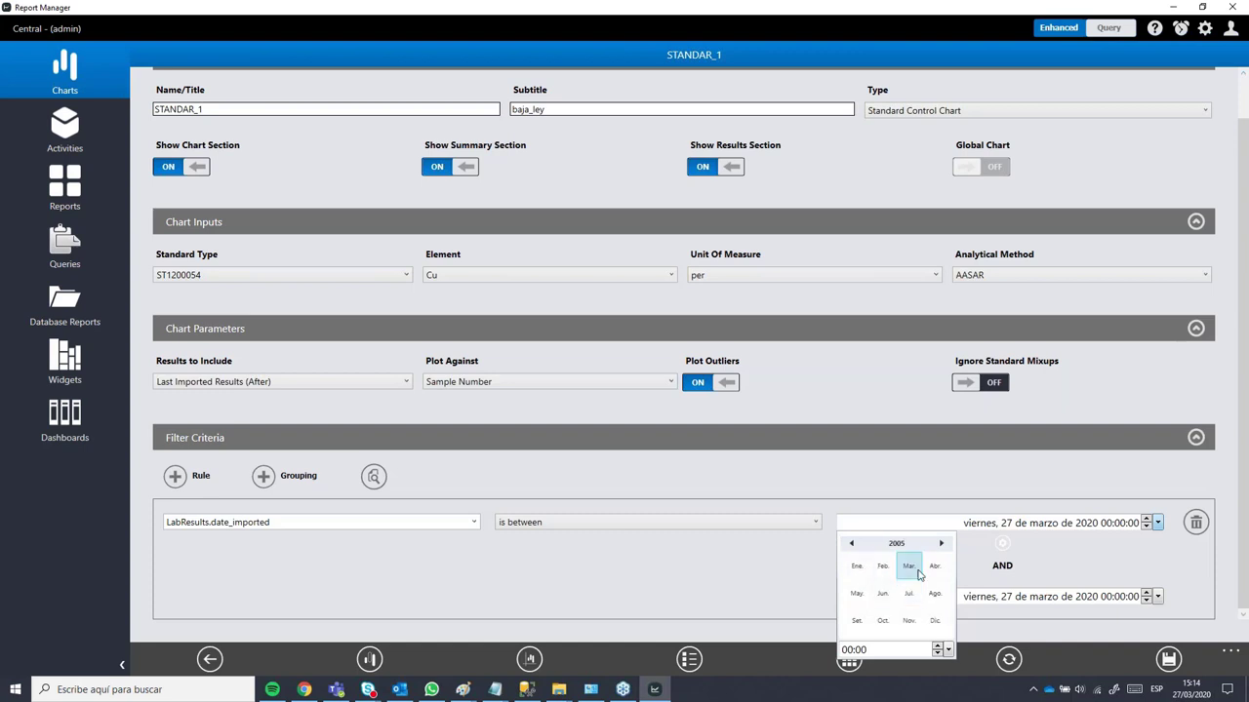
click(857, 566)
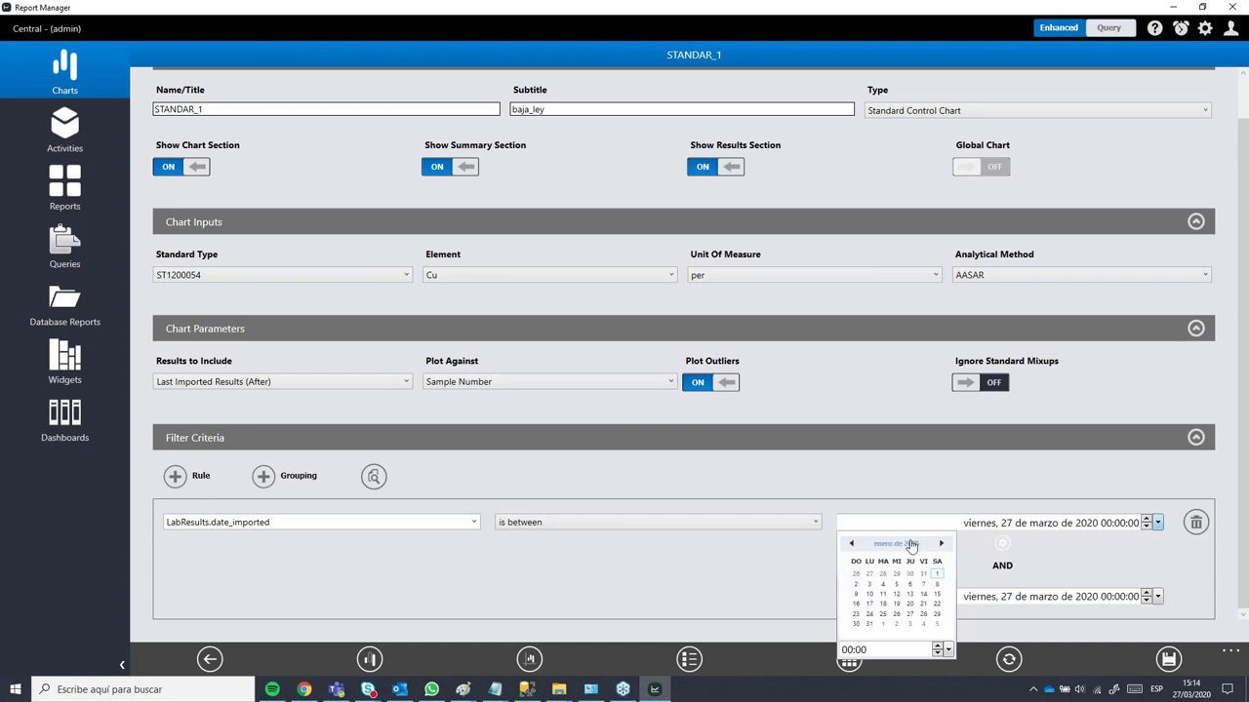
click(936, 574)
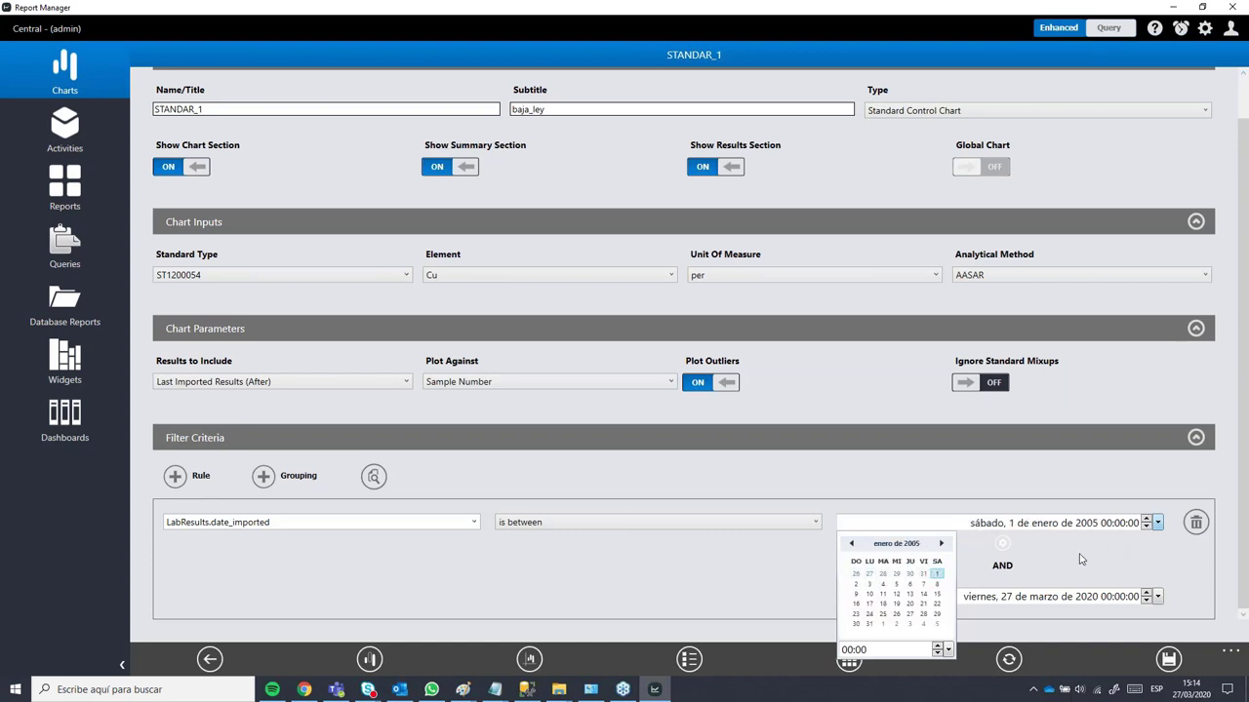
click(1044, 550)
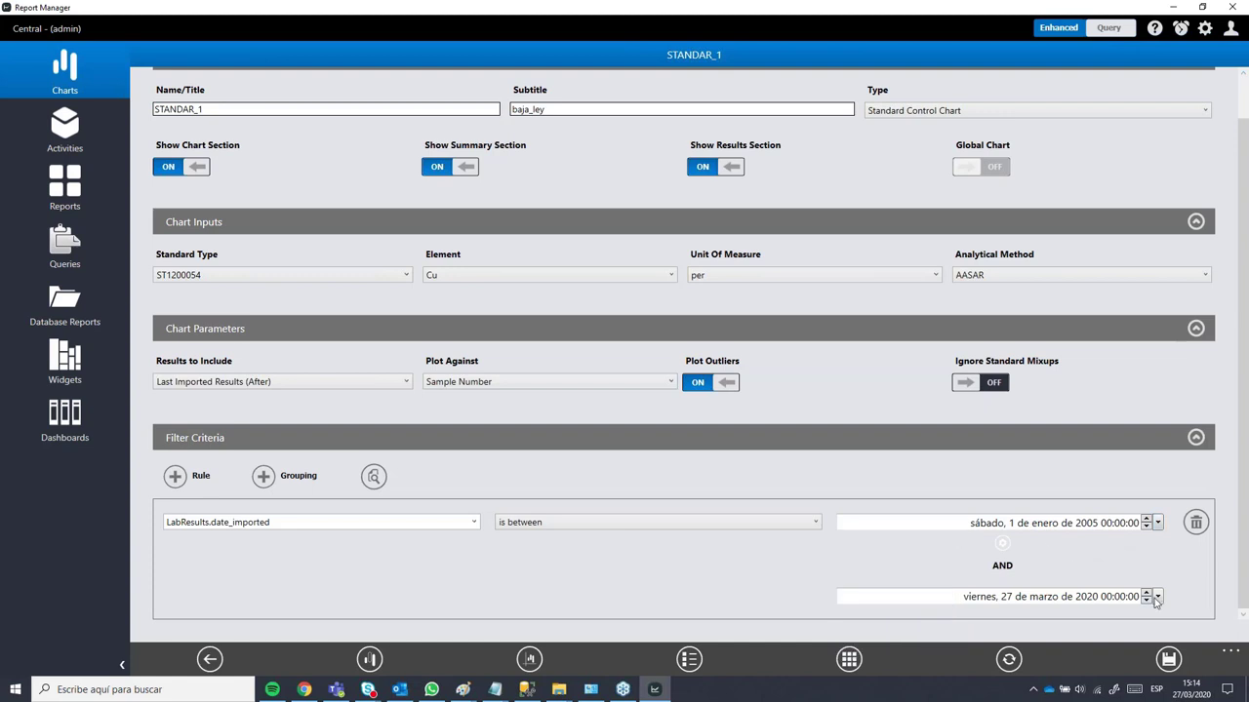
click(948, 518)
Step: Set the end of the date_imported range to 31 January 2005
click(1157, 596)
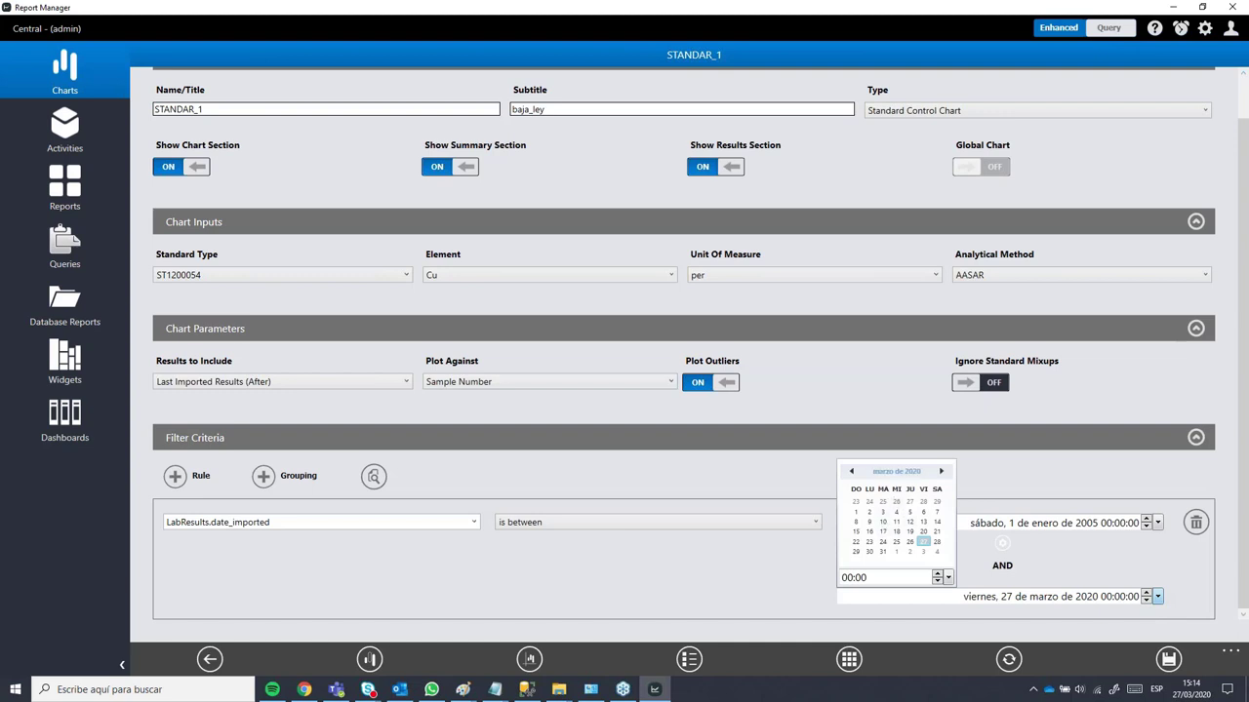
click(888, 472)
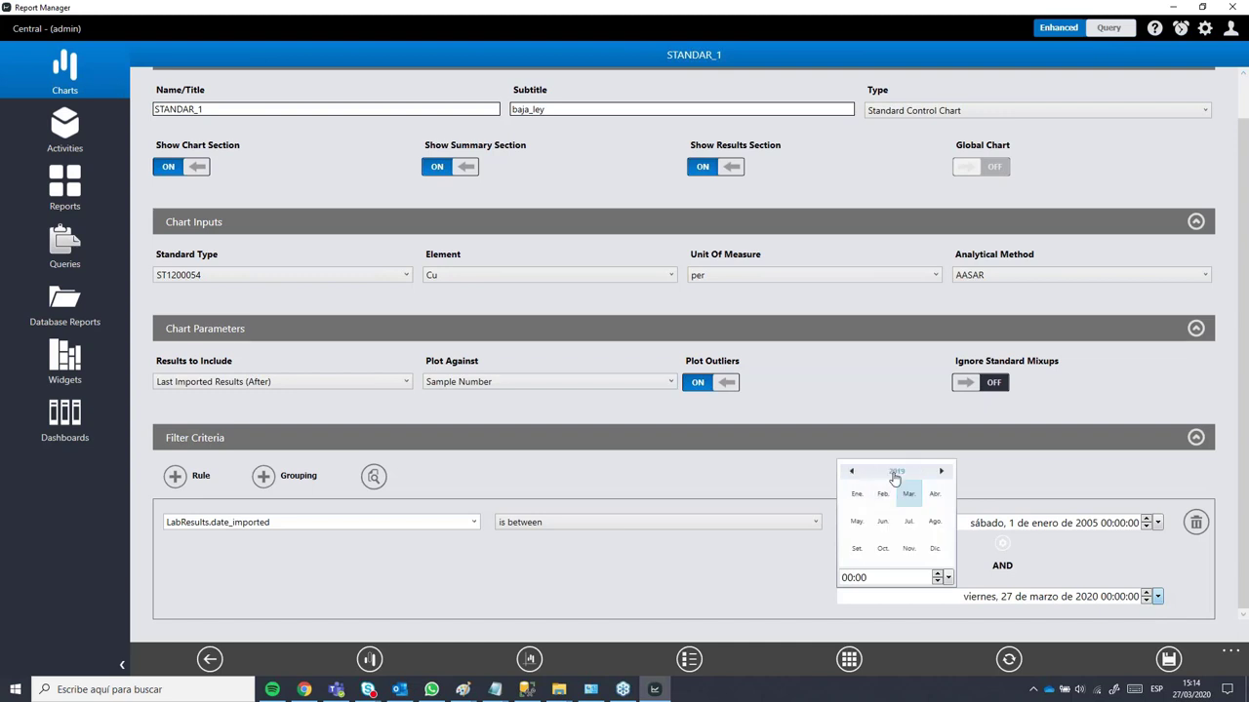
click(890, 473)
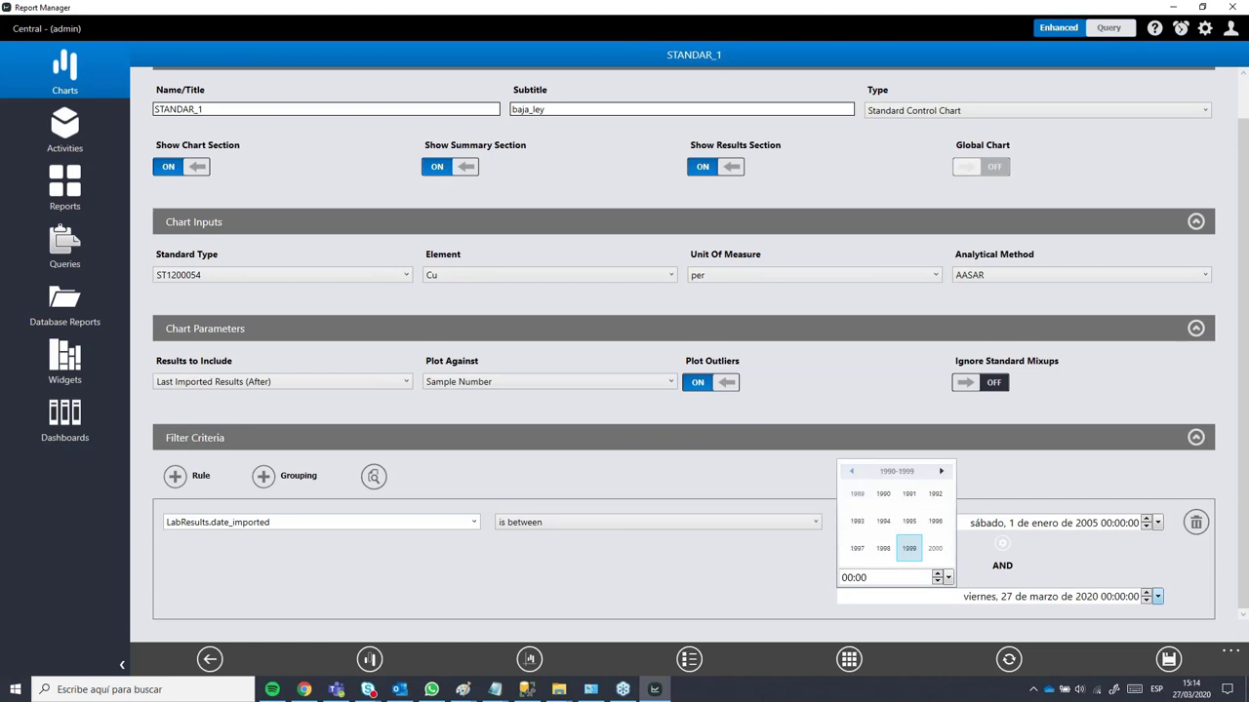
click(938, 474)
click(908, 521)
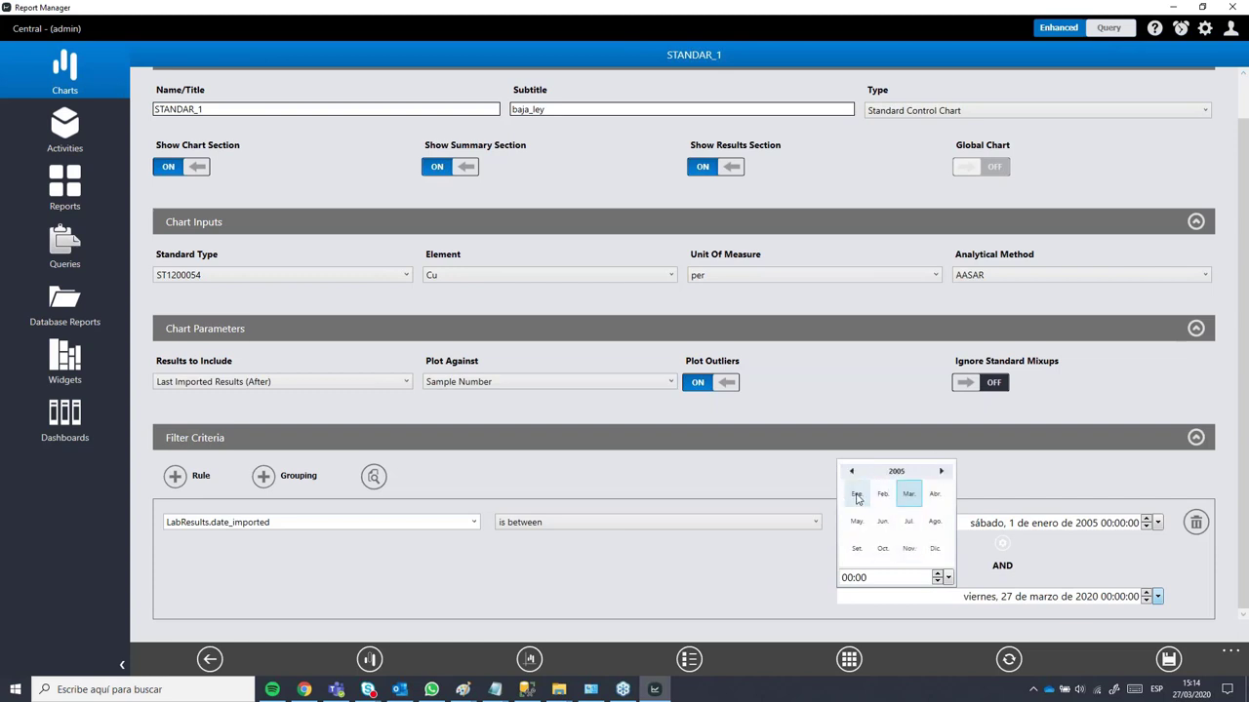
click(857, 494)
click(870, 551)
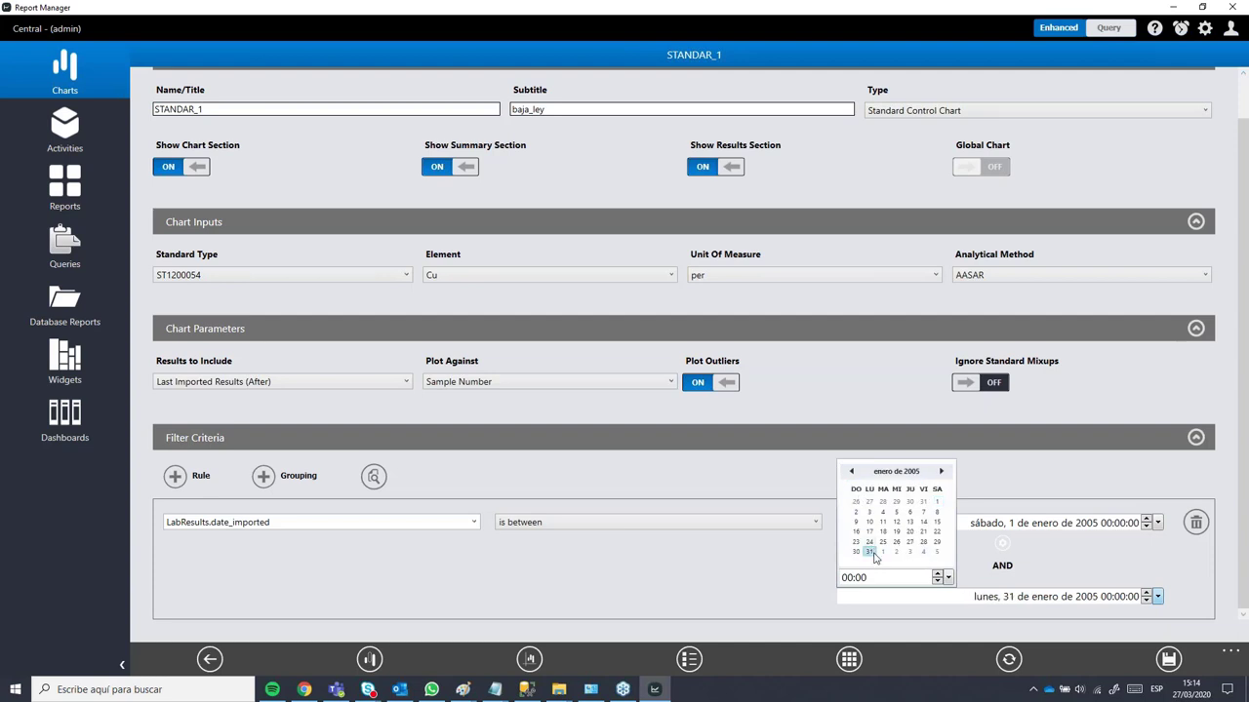
click(791, 588)
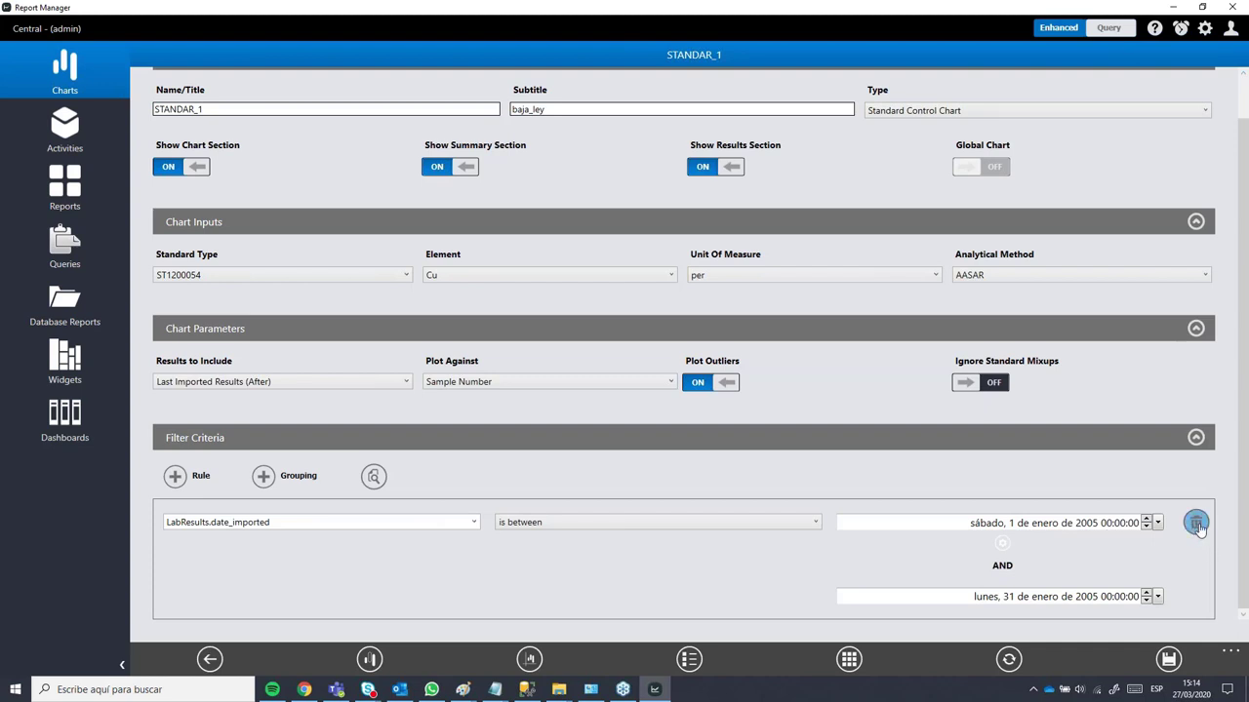
Step: Delete the date_imported filter rule and save the STANDAR_1 chart settings
click(1196, 523)
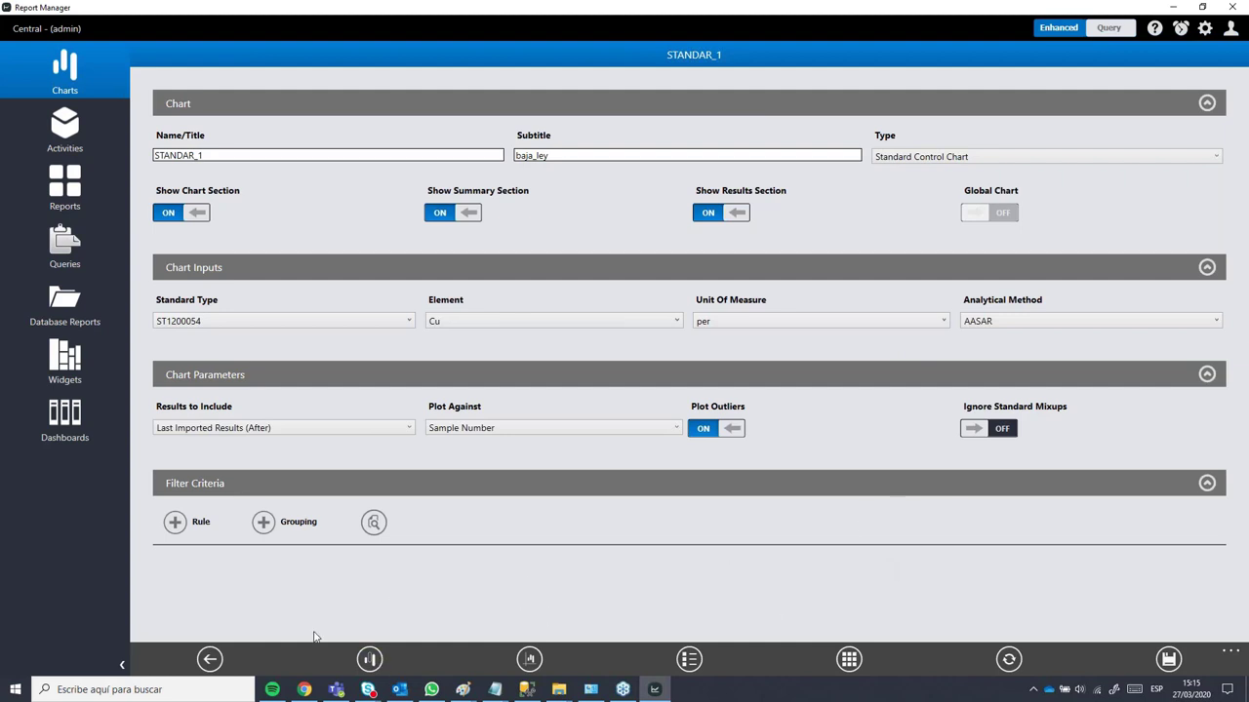
click(1168, 661)
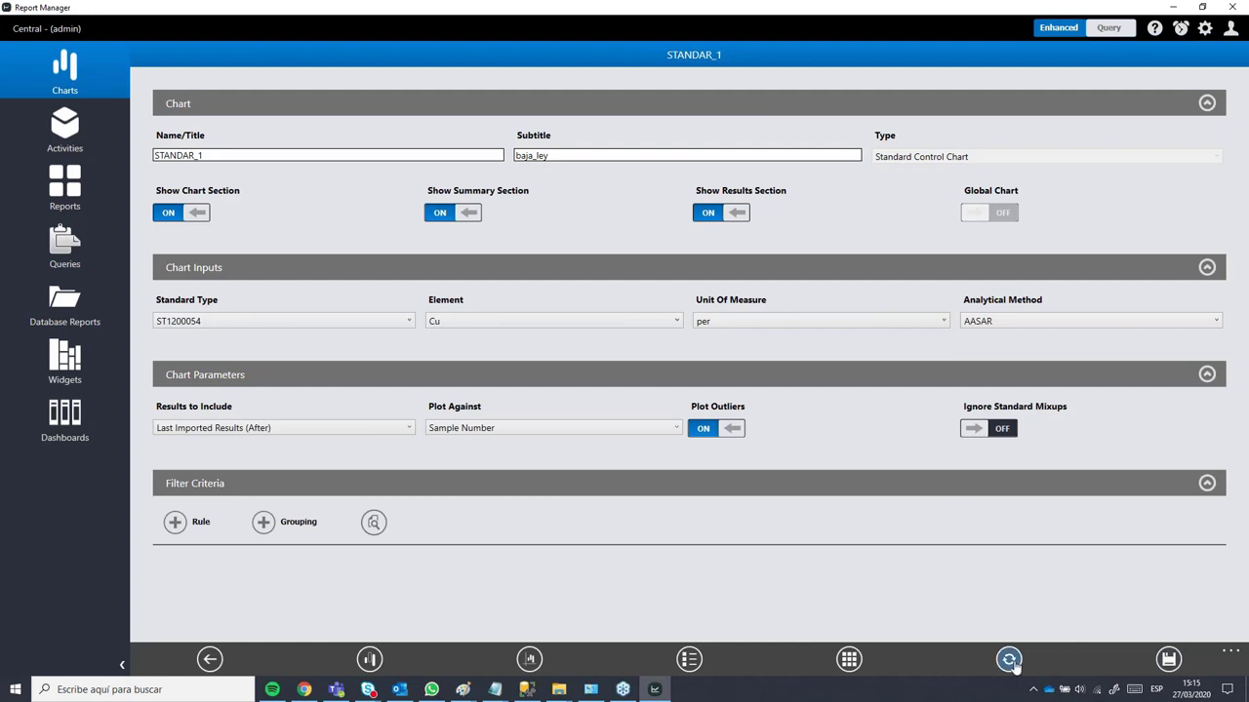
click(1009, 660)
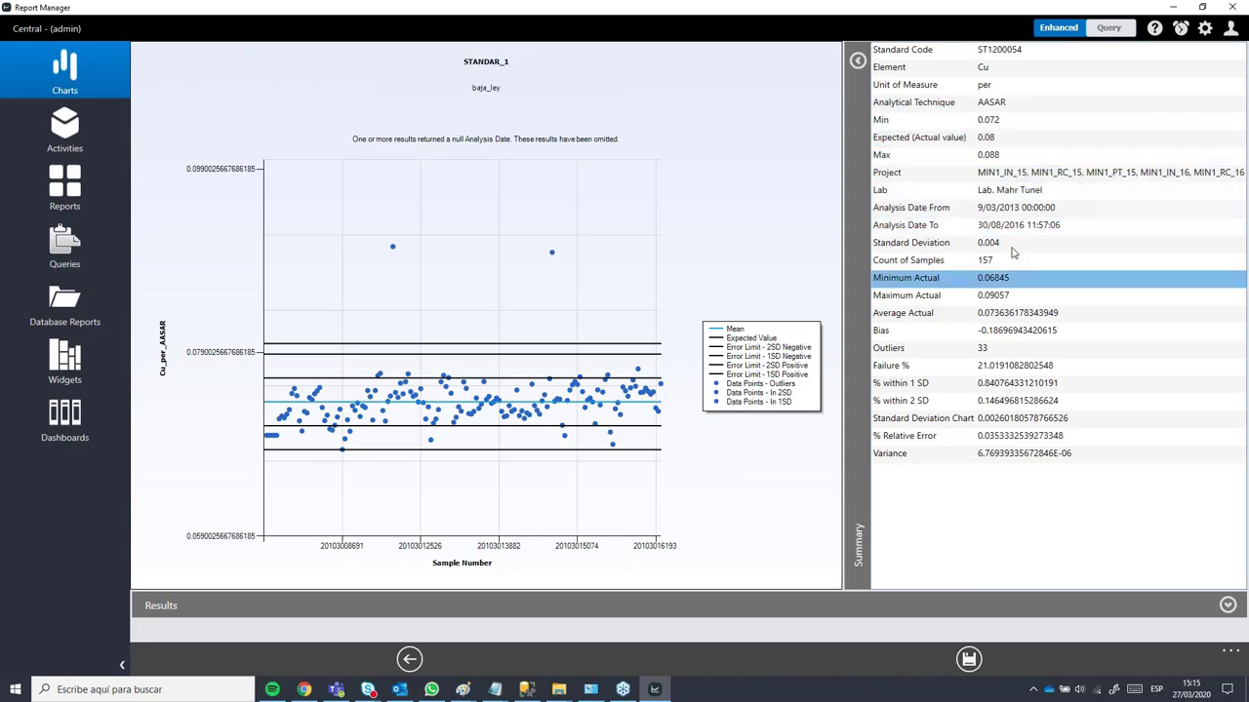
click(1228, 606)
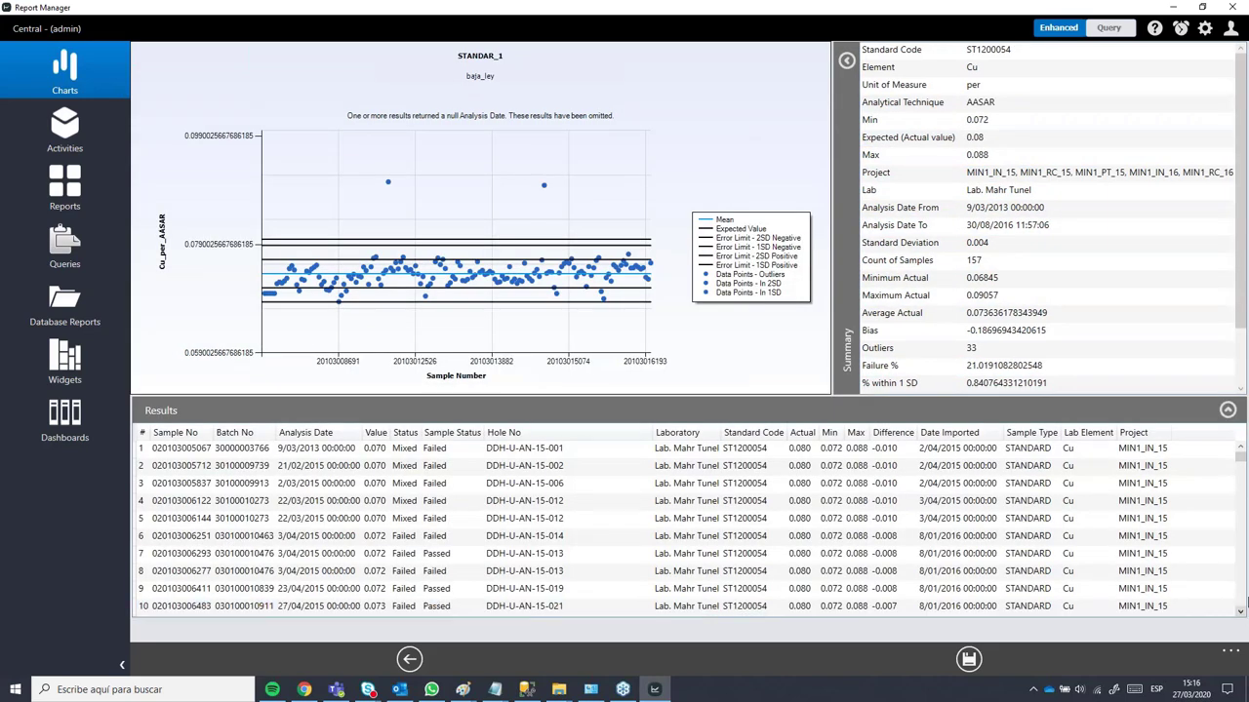
scroll(619, 498, down, 9)
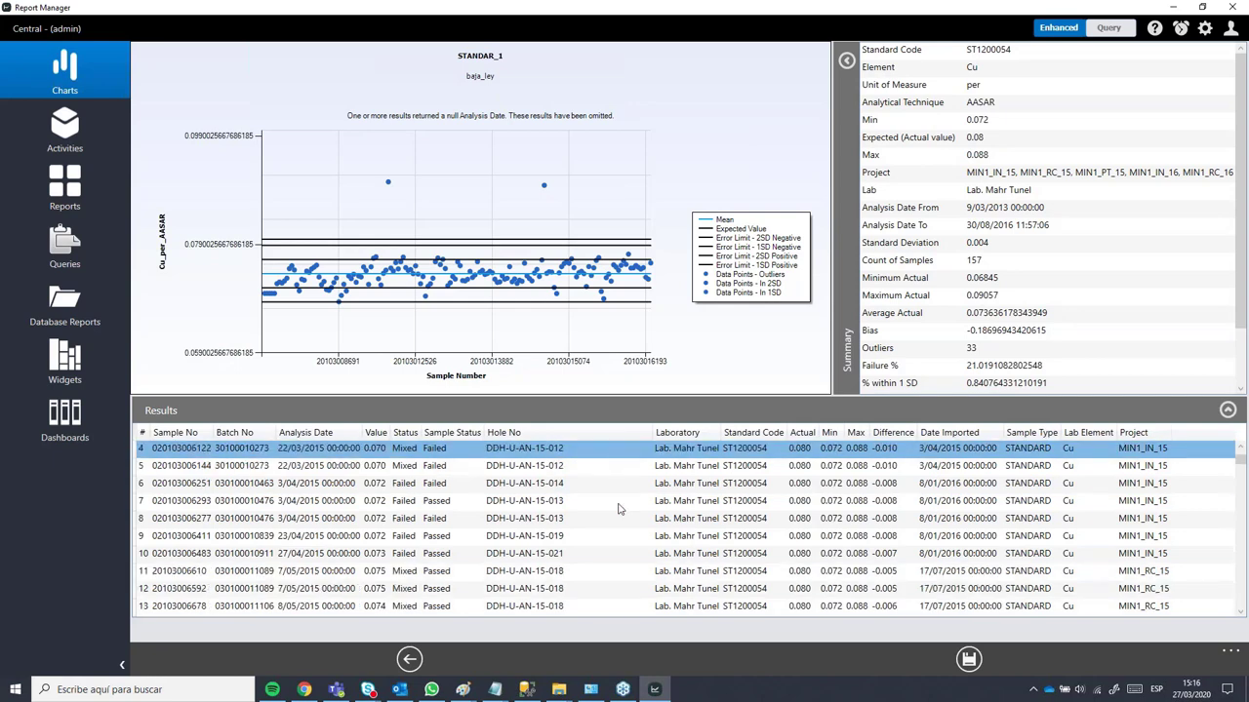
scroll(623, 511, down, 13)
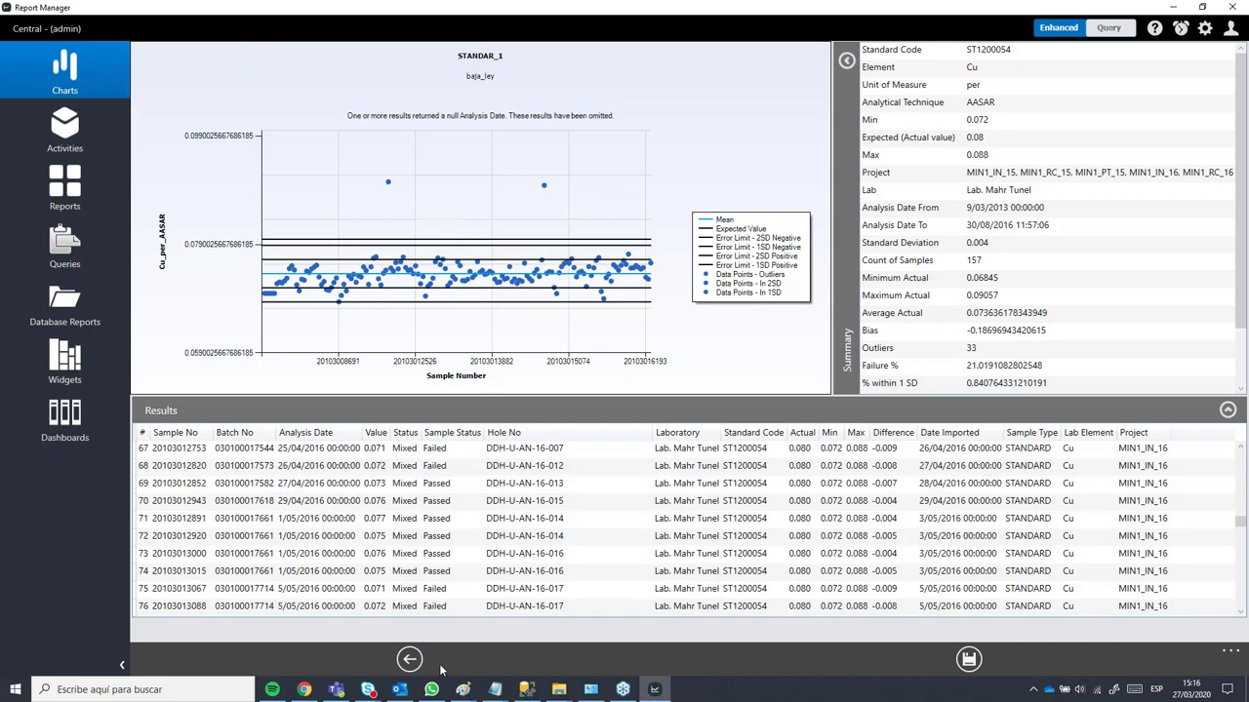
click(409, 659)
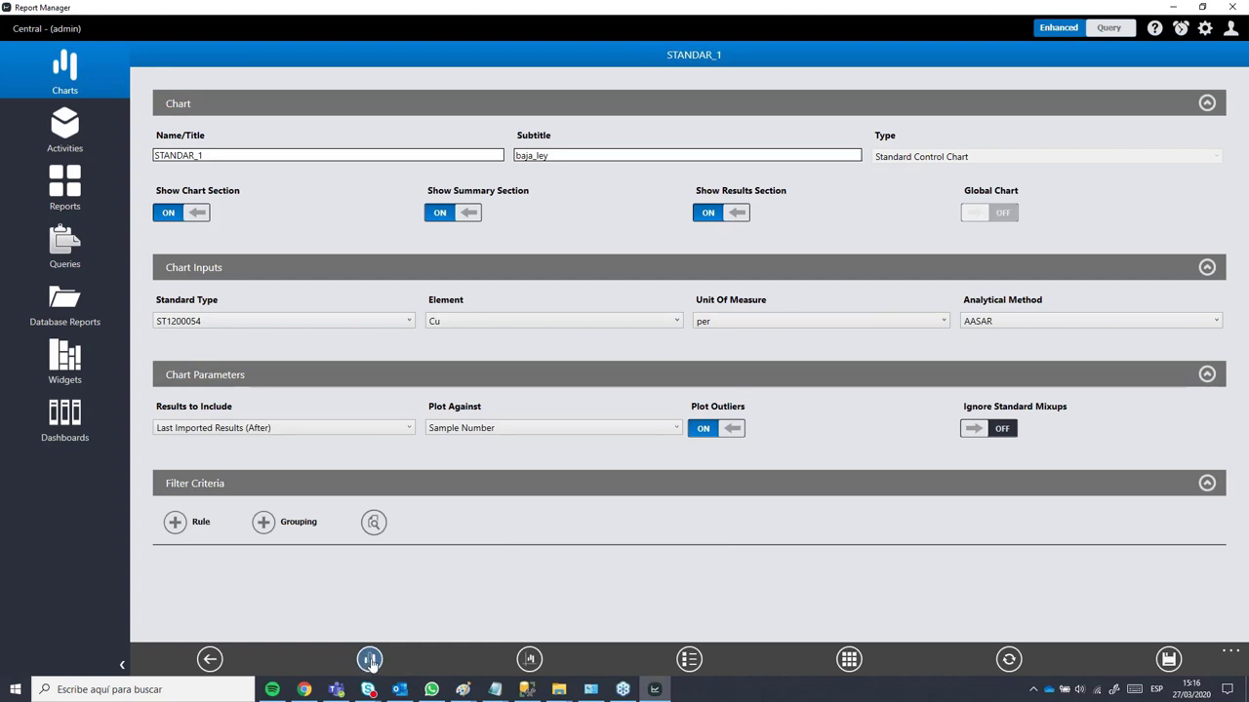
click(369, 660)
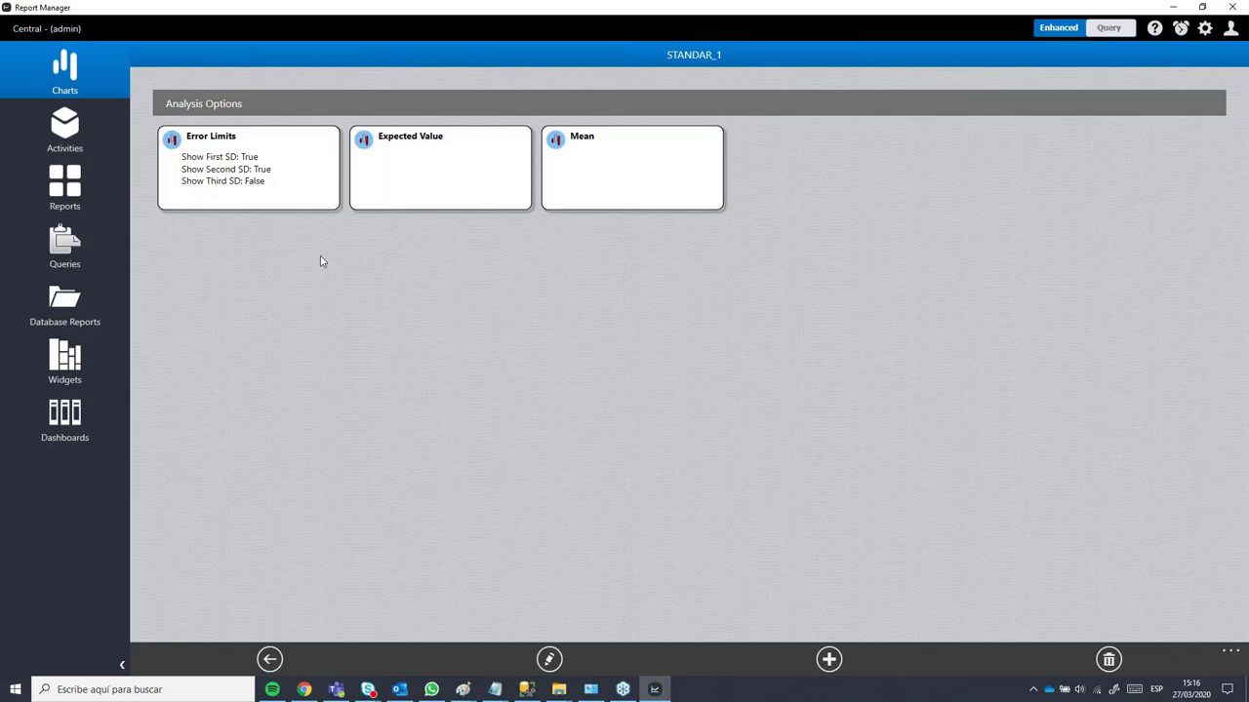
click(235, 187)
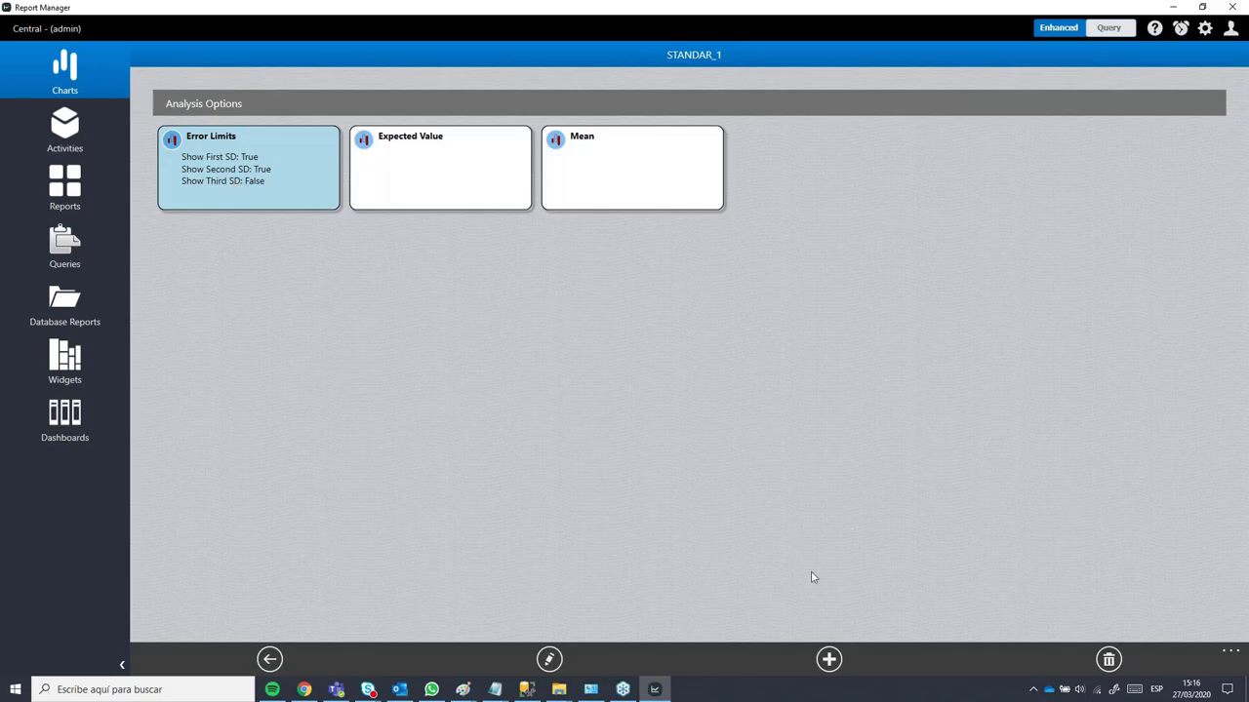
click(549, 660)
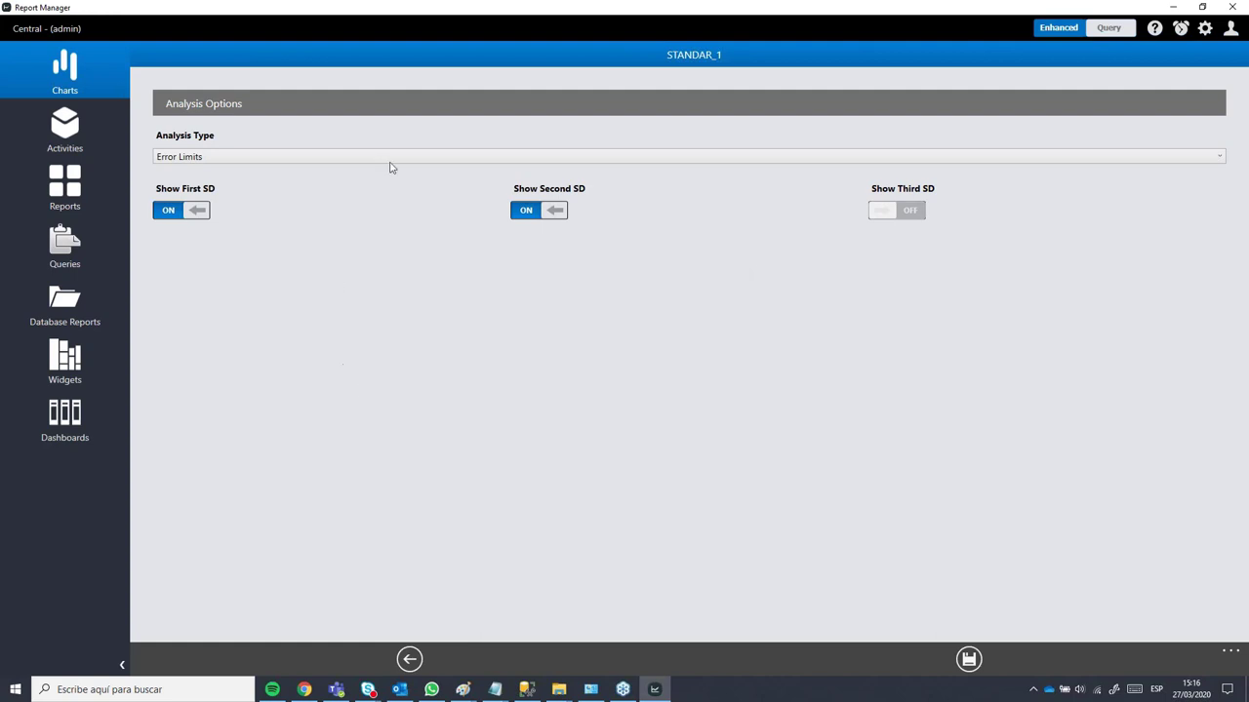
click(169, 215)
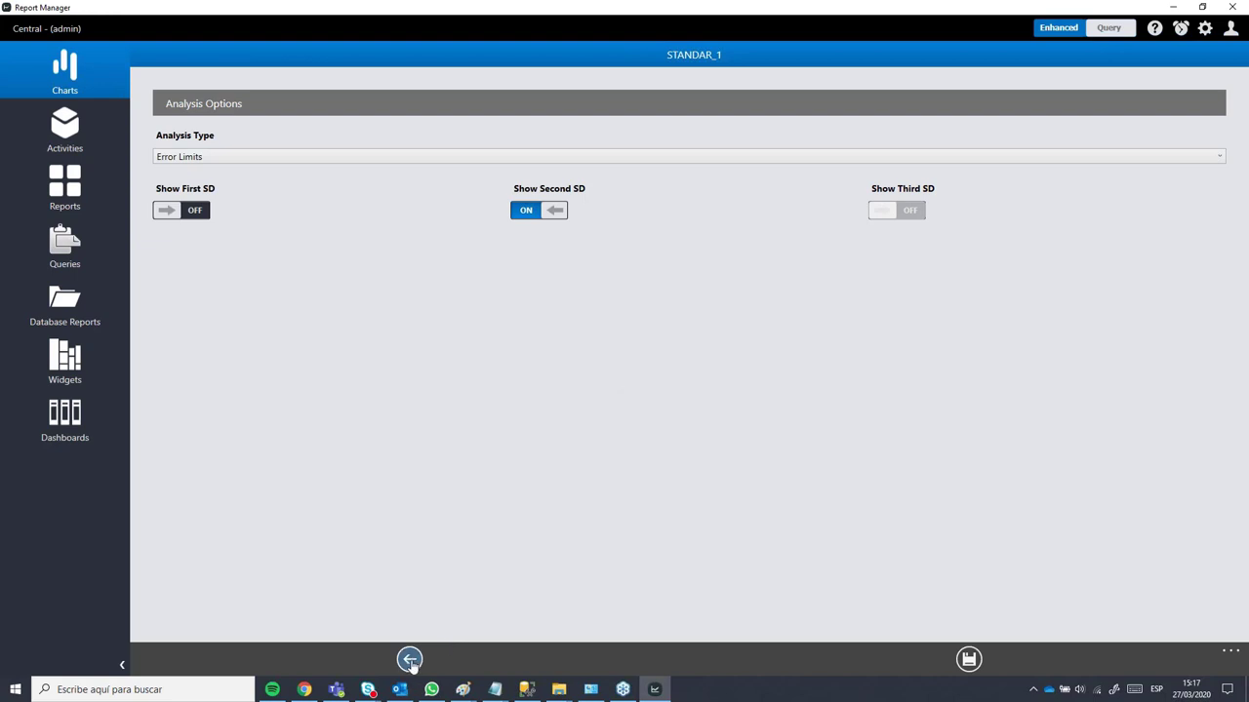
click(409, 661)
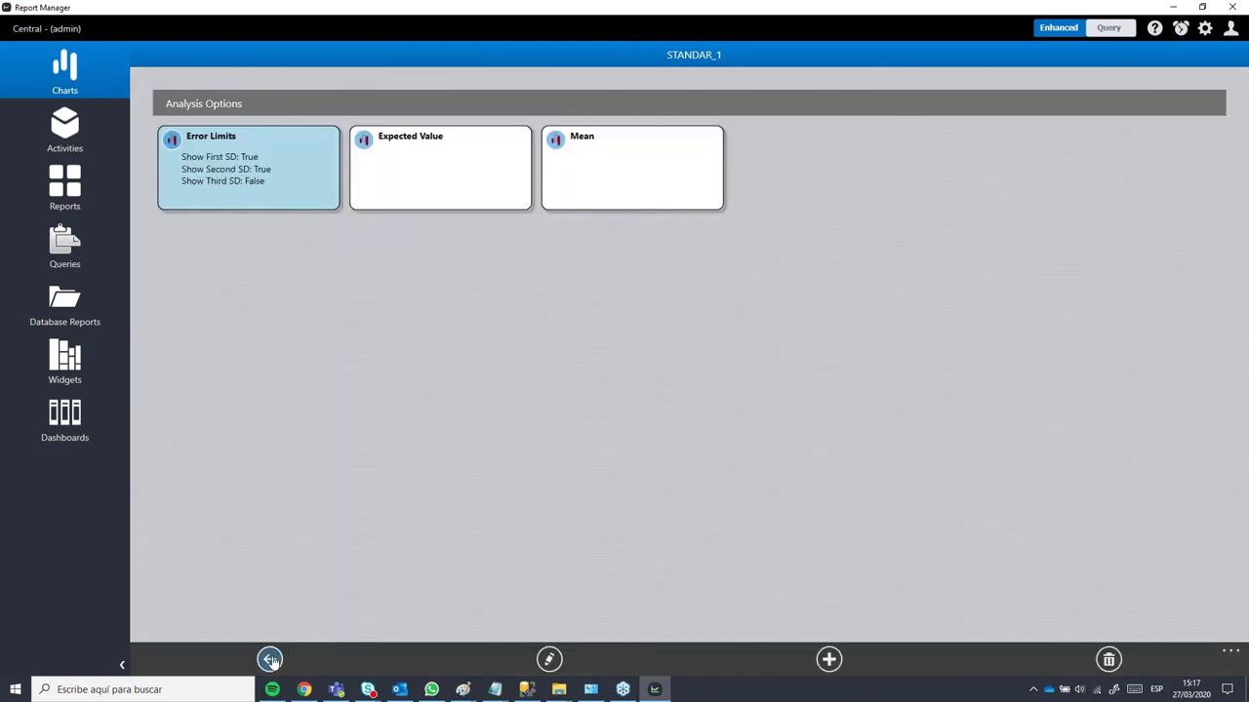
click(270, 661)
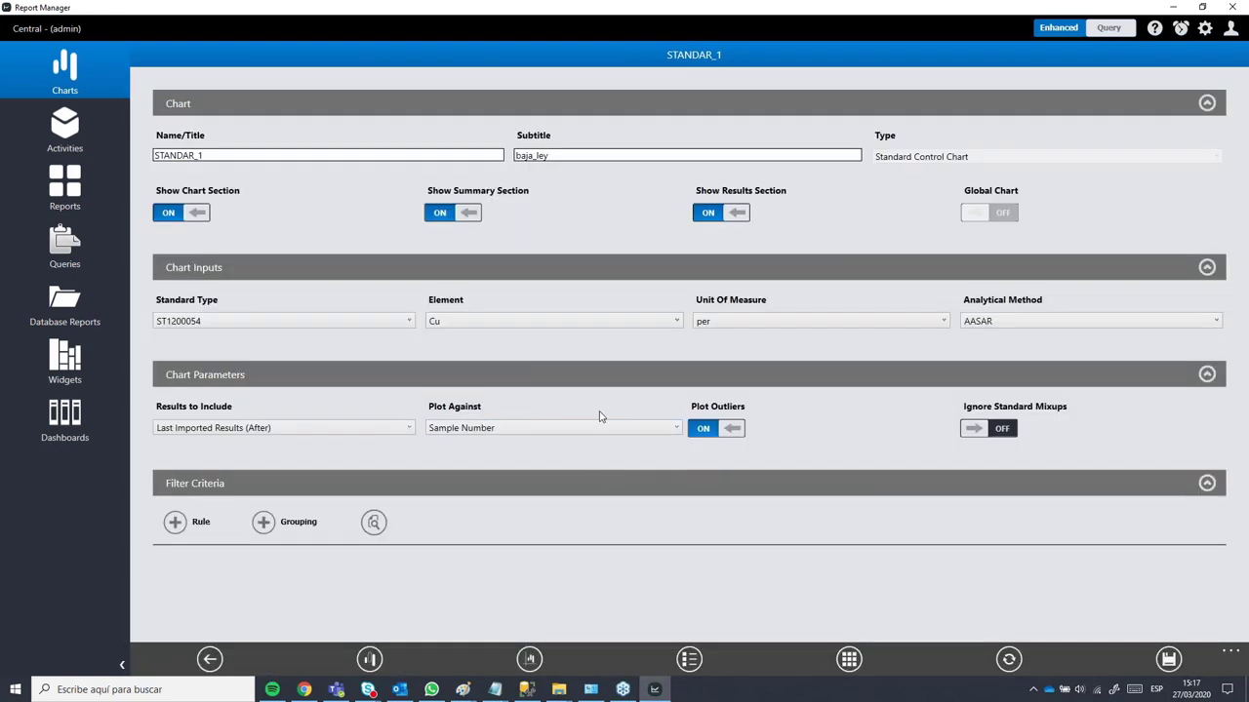
Step: Turn off Plot Outliers and open the Error Limits analysis for editing
click(704, 429)
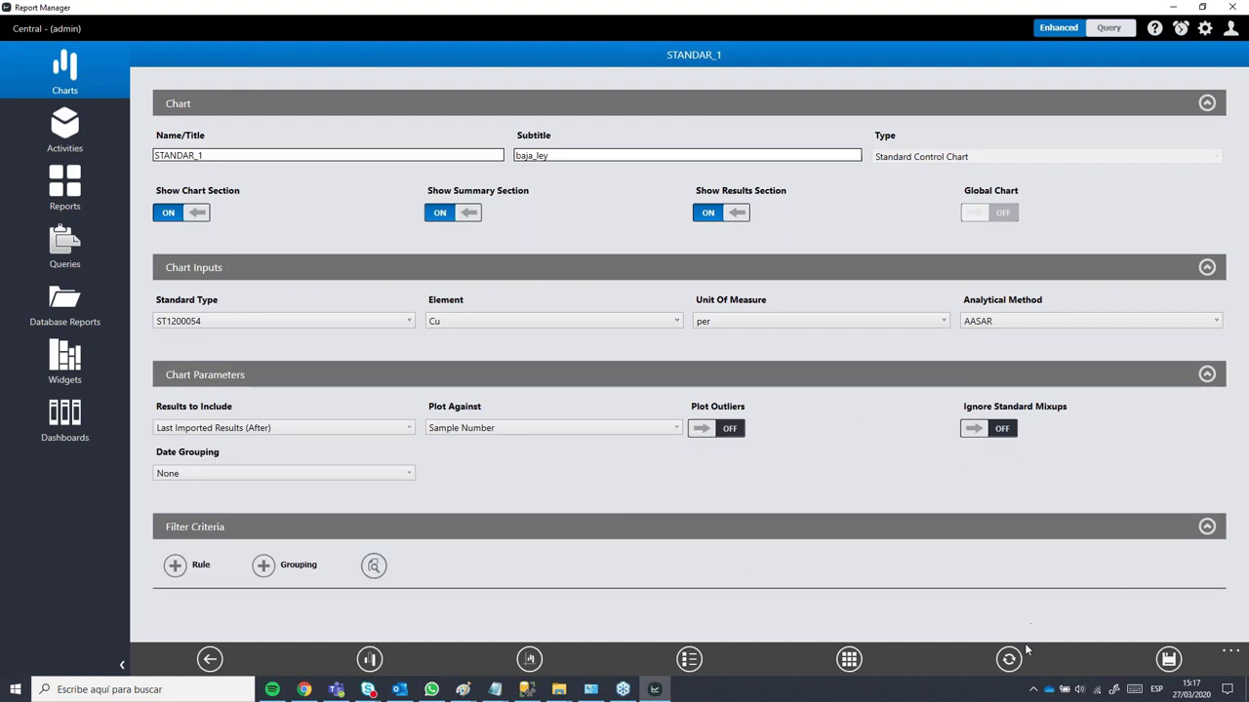
click(370, 663)
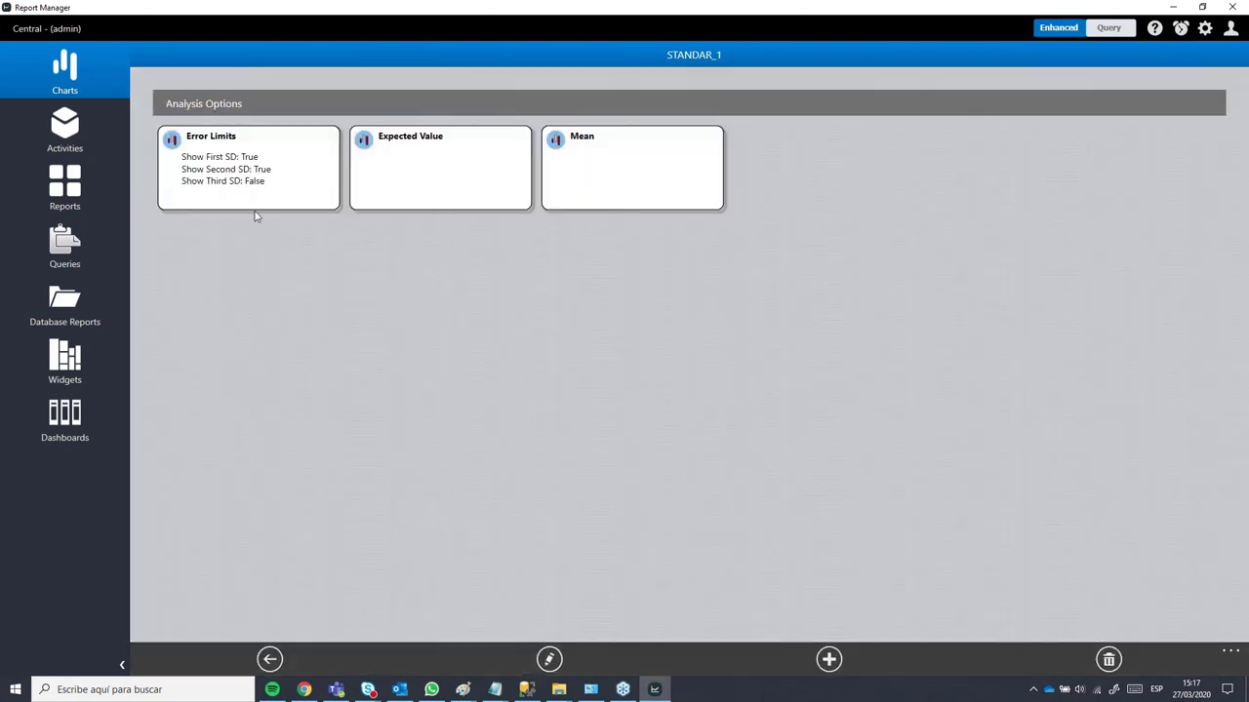
click(244, 171)
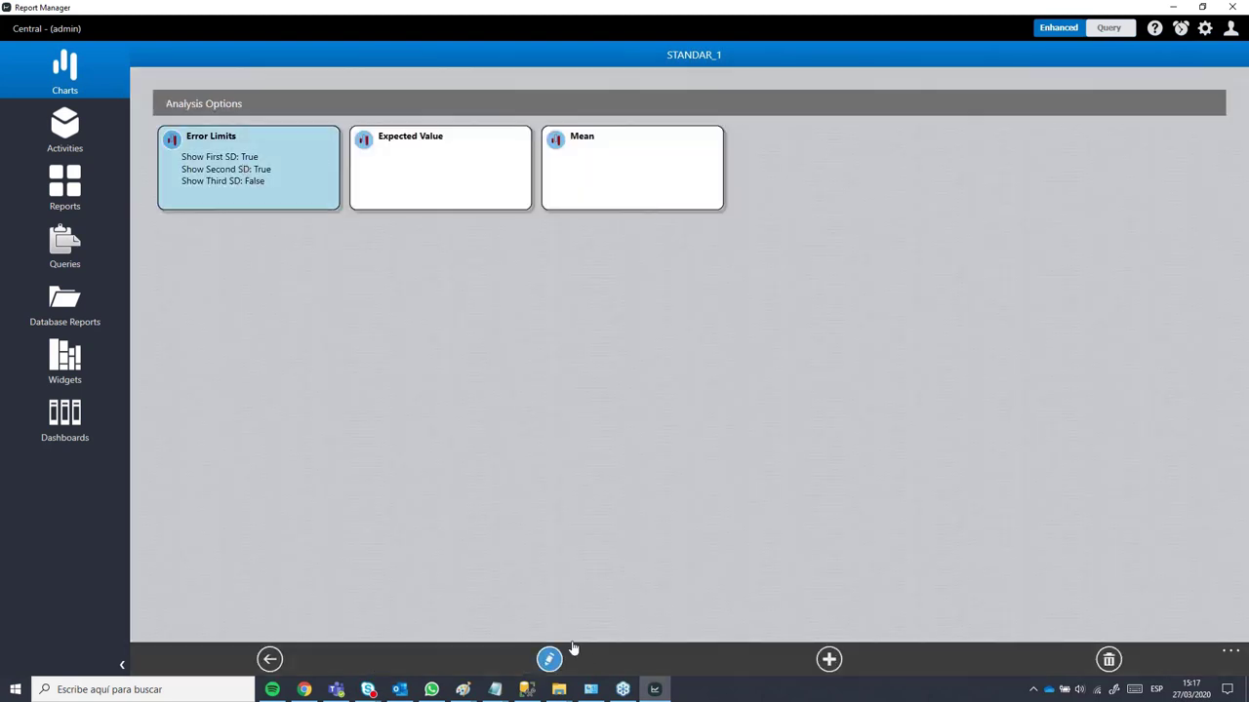
click(549, 660)
Step: Try the SD limit toggles without saving, then select the Expected Value and Mean analyses
click(916, 222)
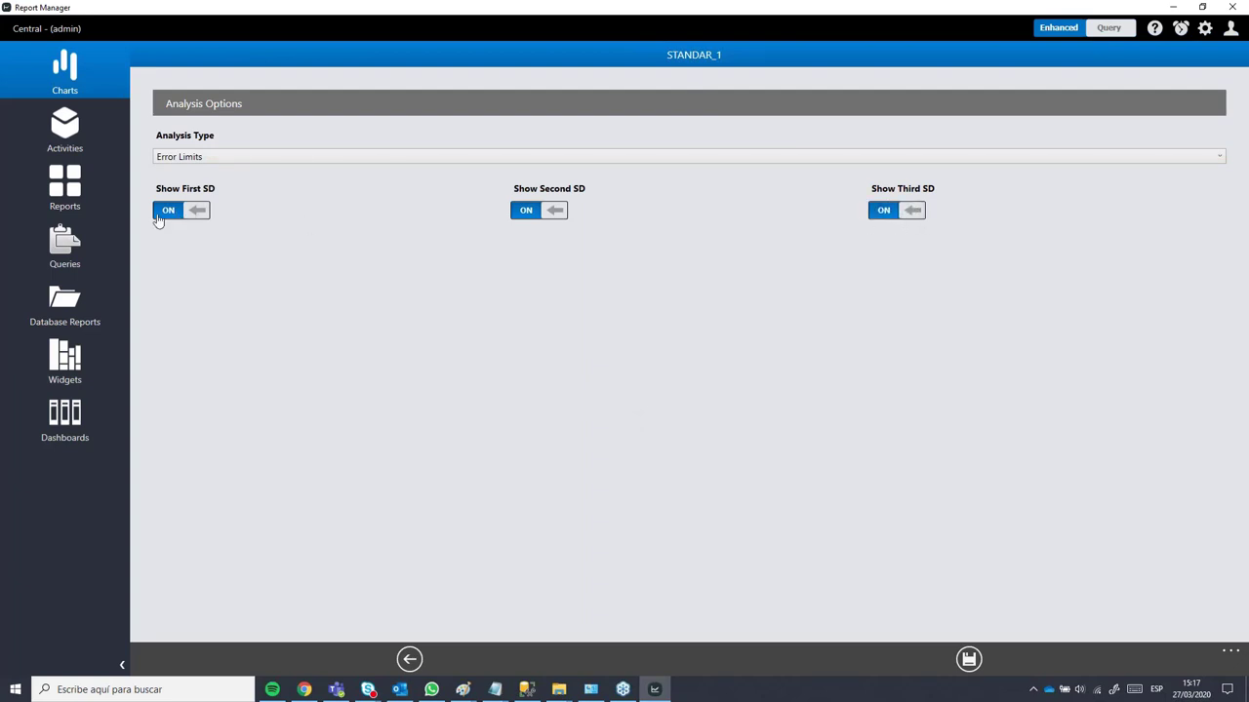
click(158, 217)
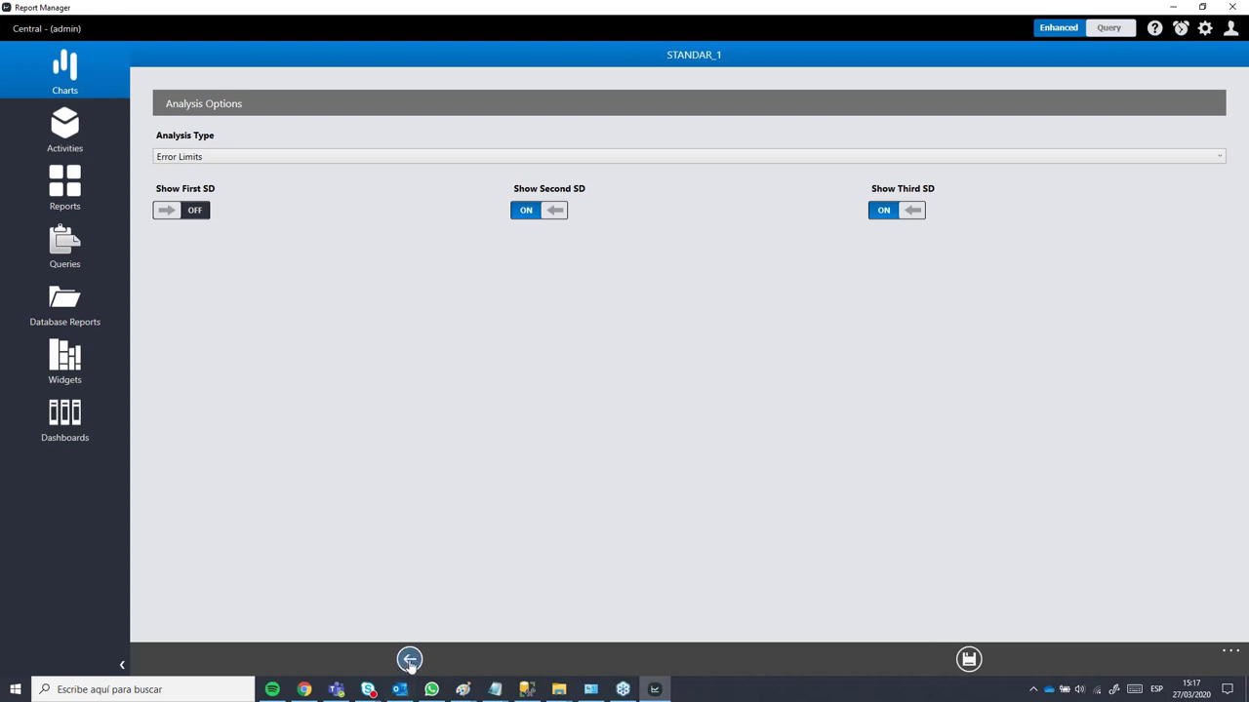
click(409, 660)
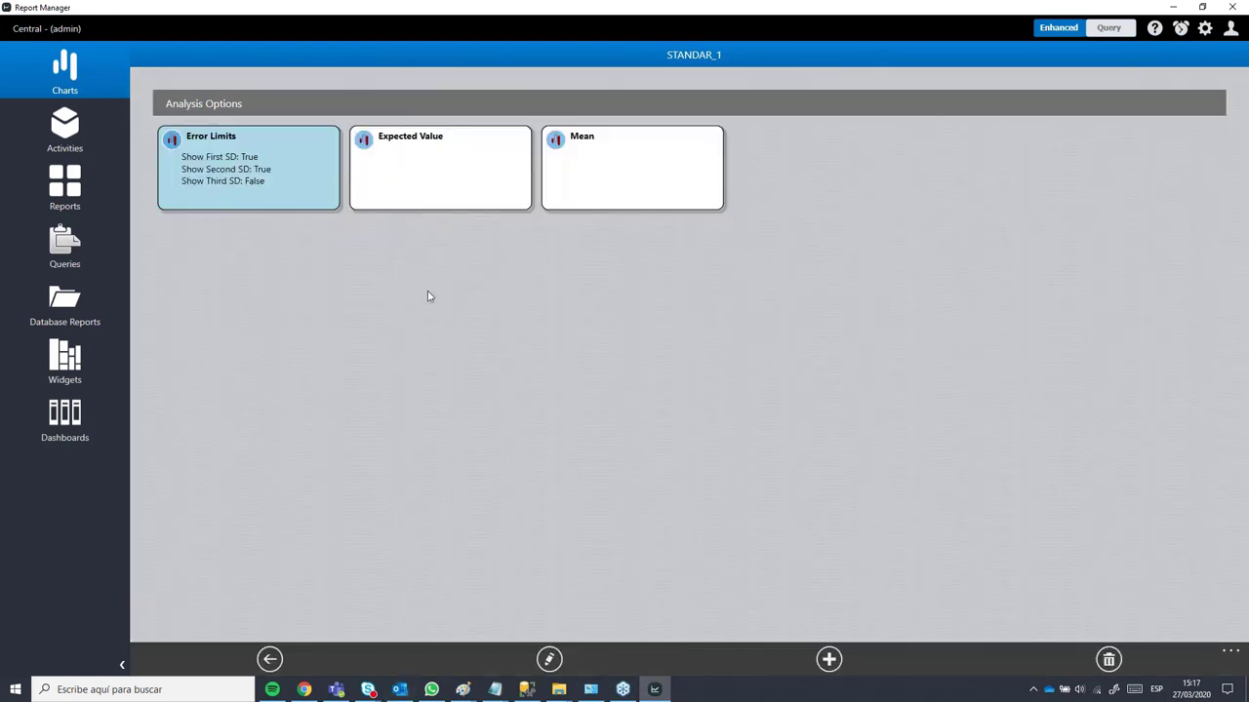
click(451, 188)
click(608, 177)
click(454, 186)
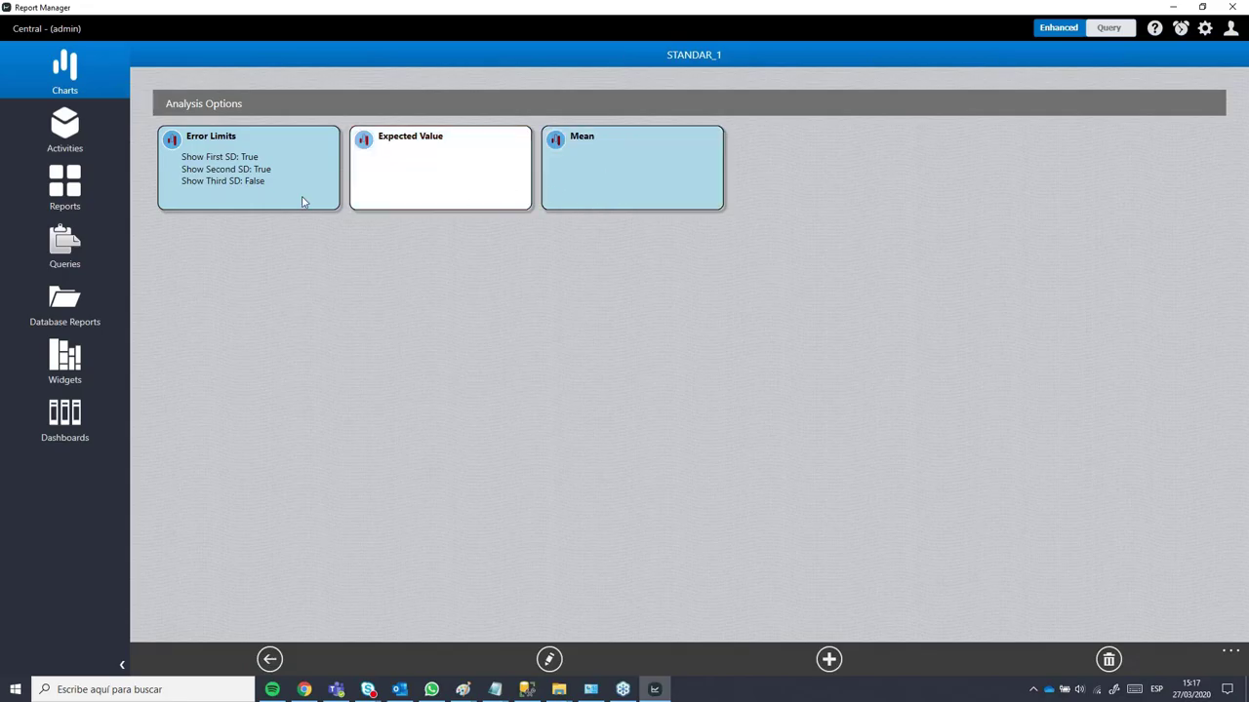
click(302, 200)
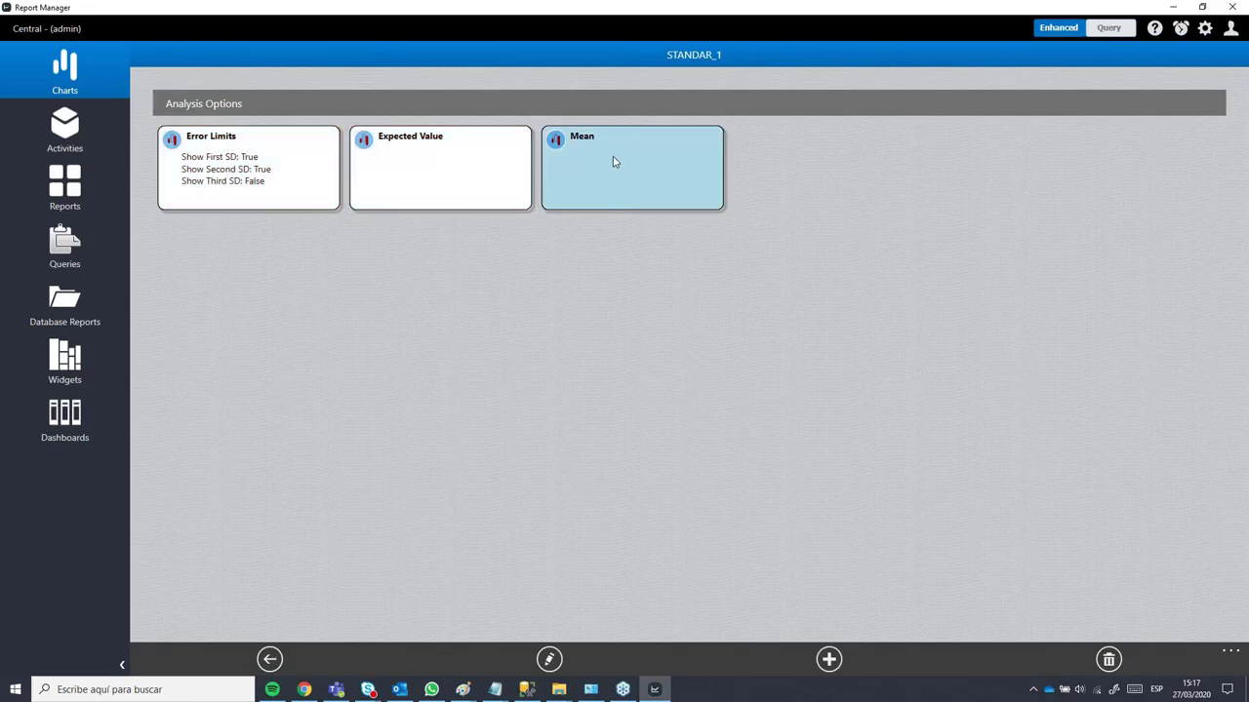
double_click(613, 161)
click(223, 159)
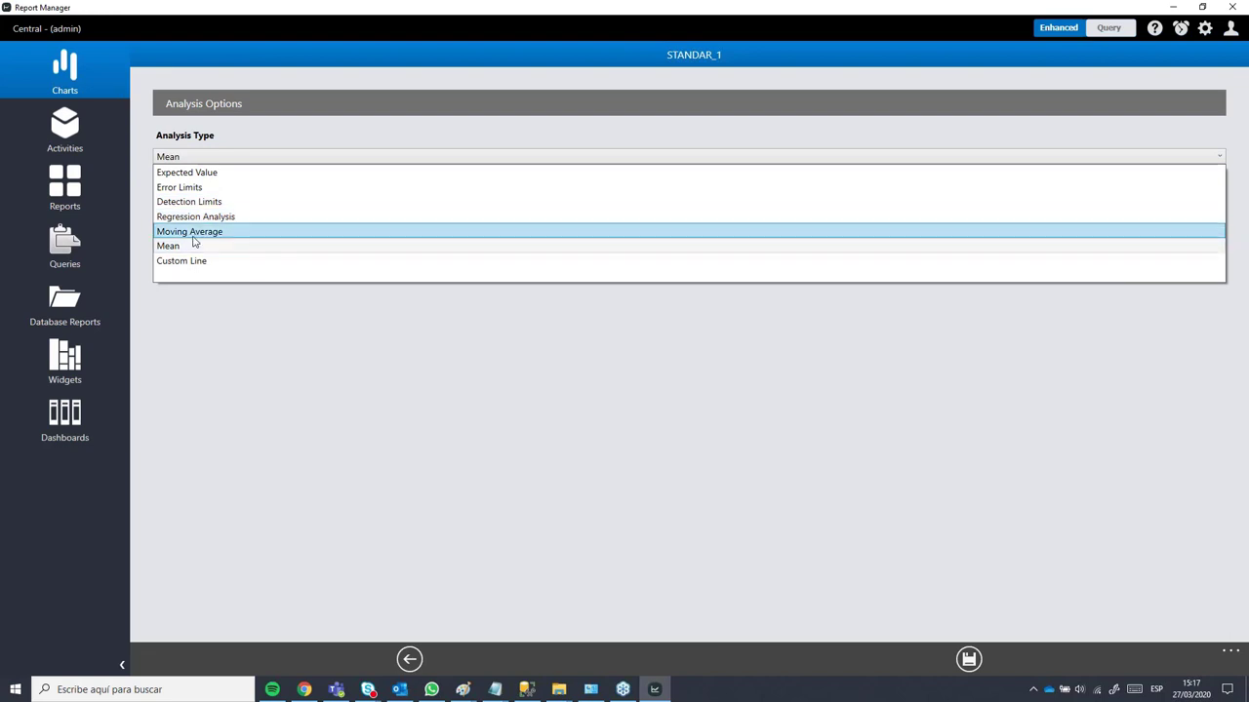
click(193, 235)
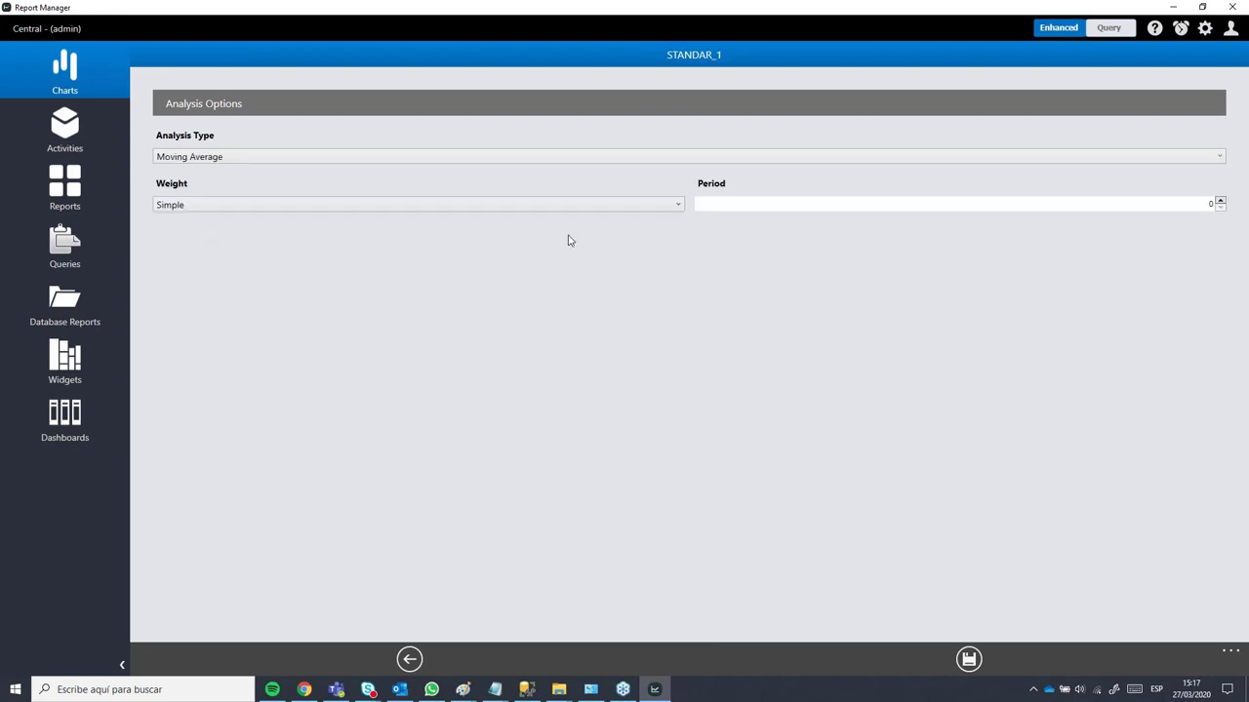
click(444, 205)
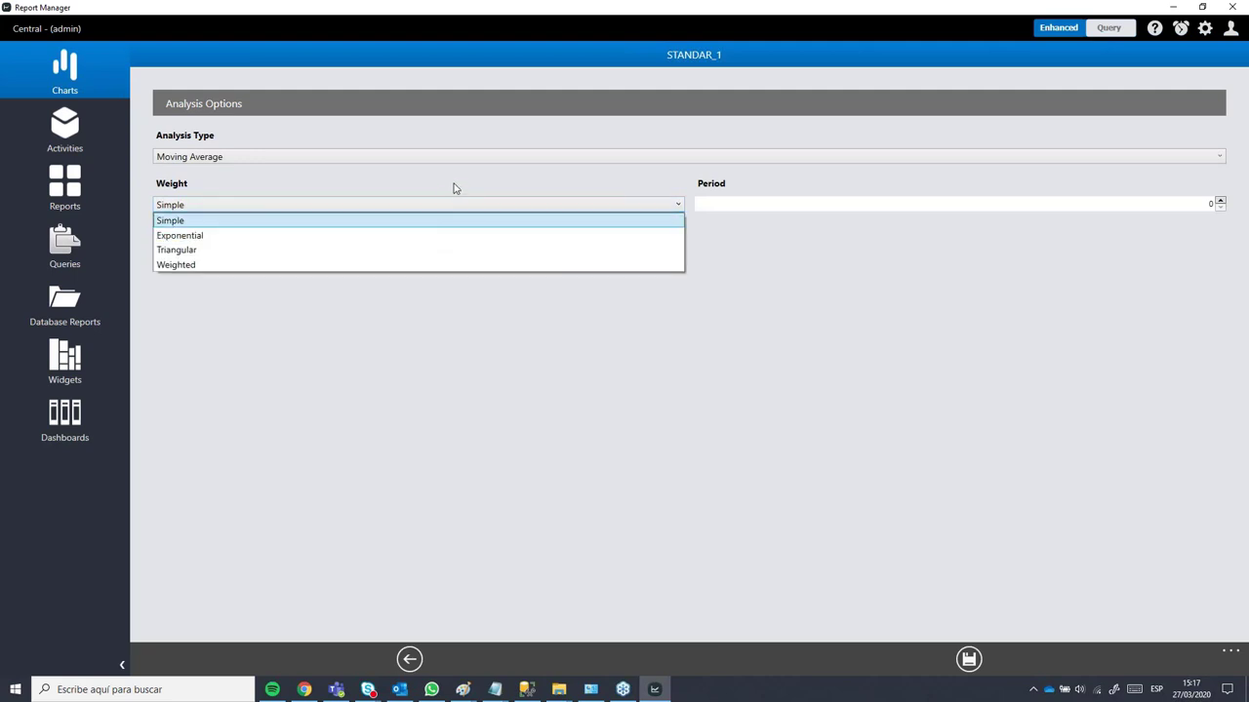
click(454, 189)
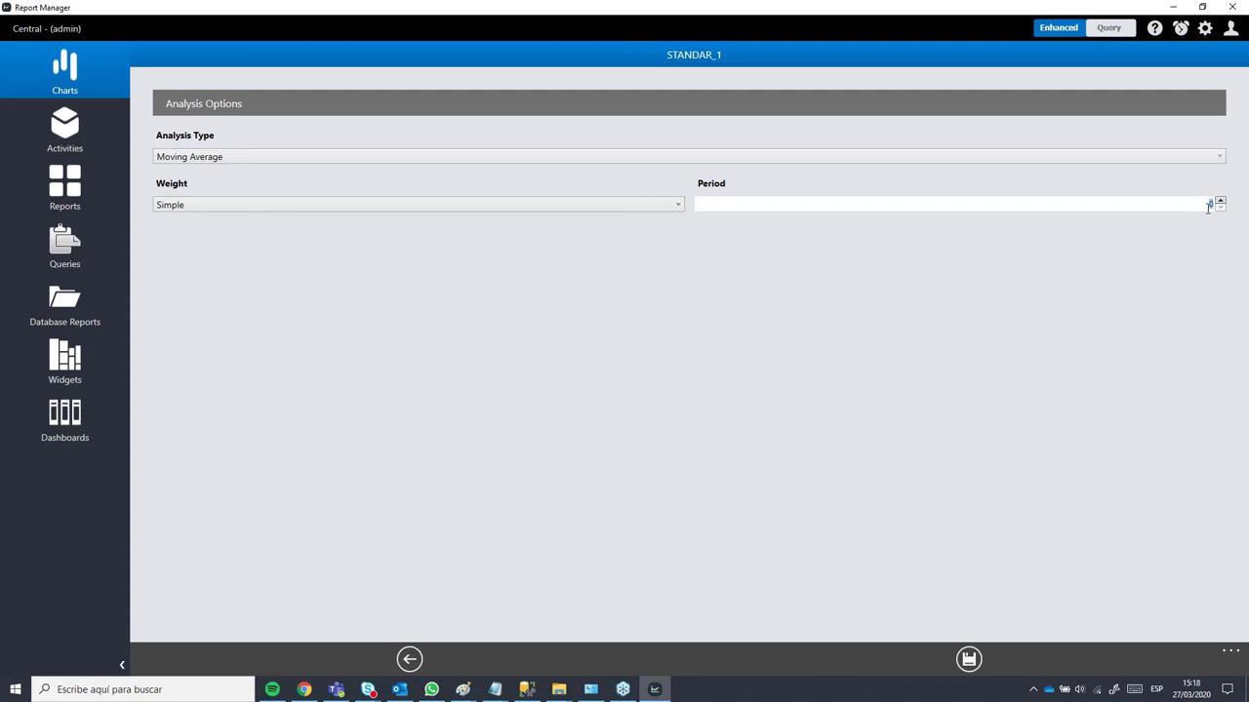
text(5)
click(410, 660)
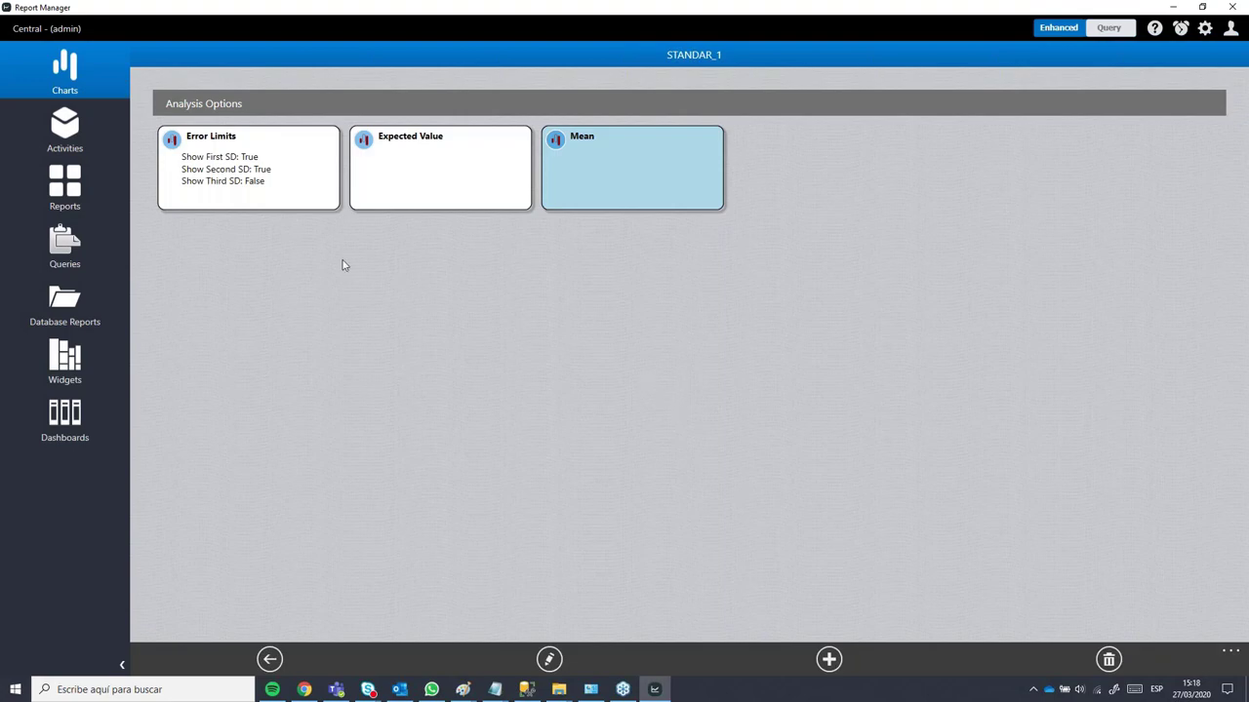
click(468, 195)
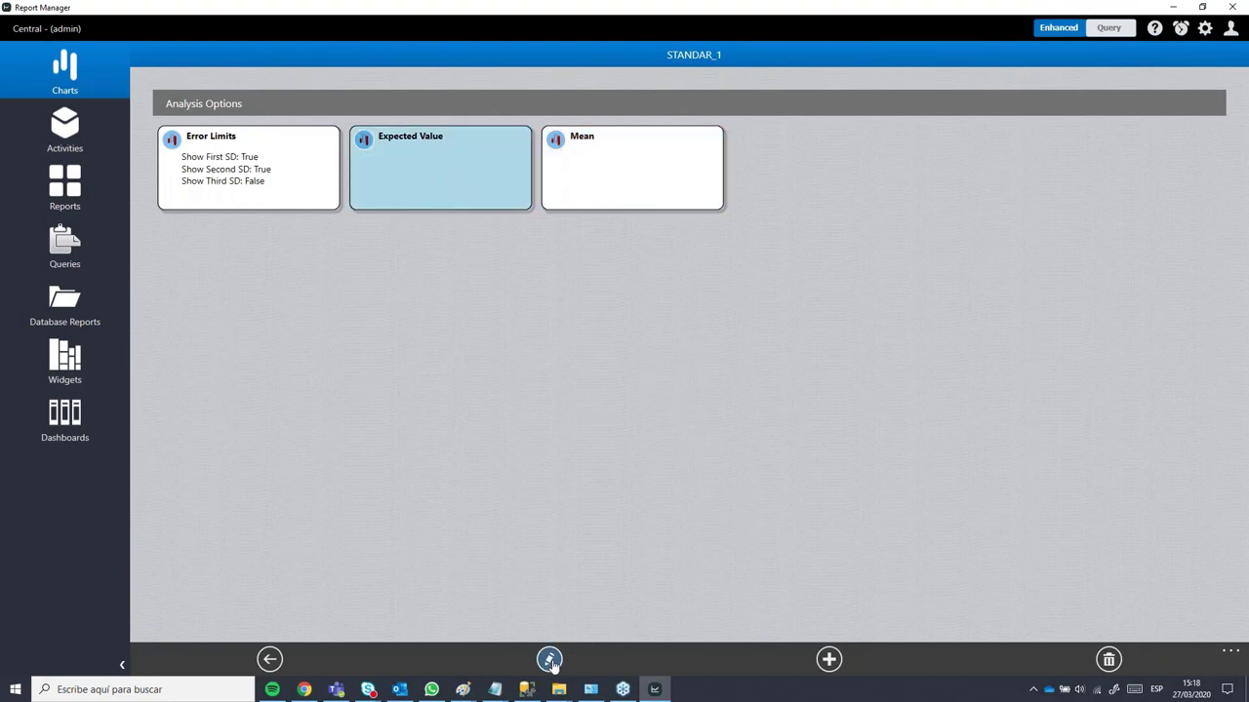
click(549, 660)
click(249, 160)
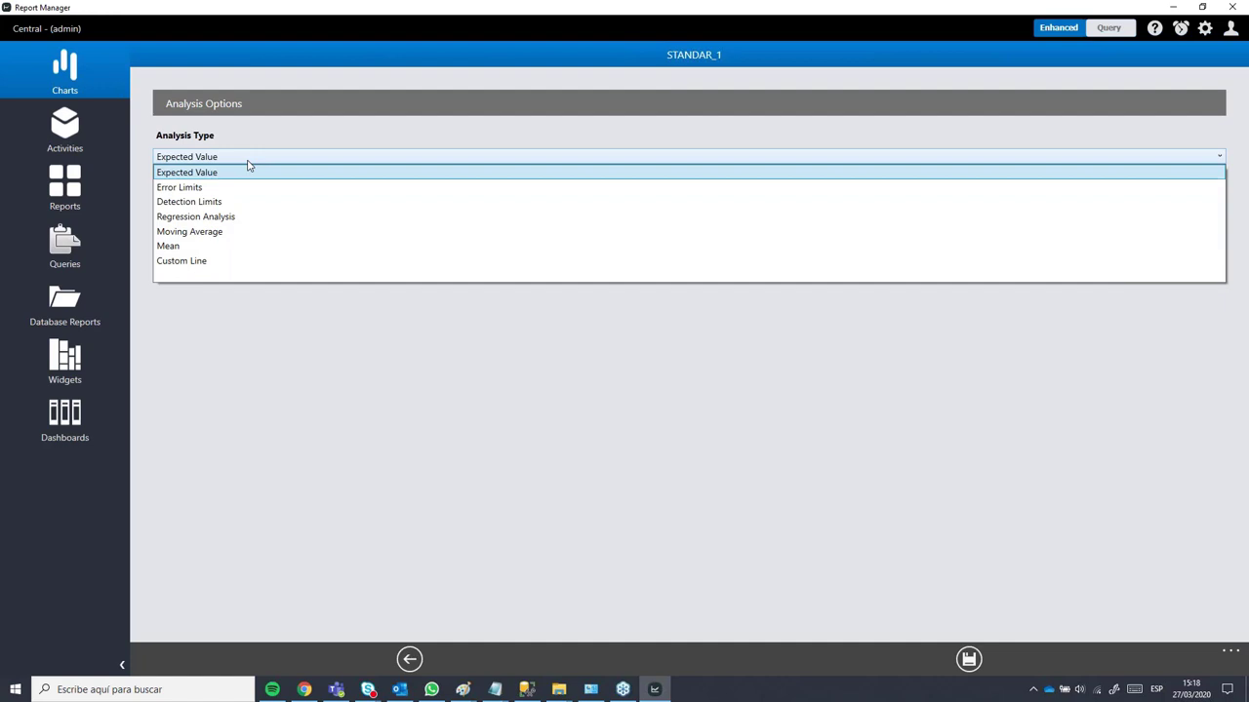
click(216, 156)
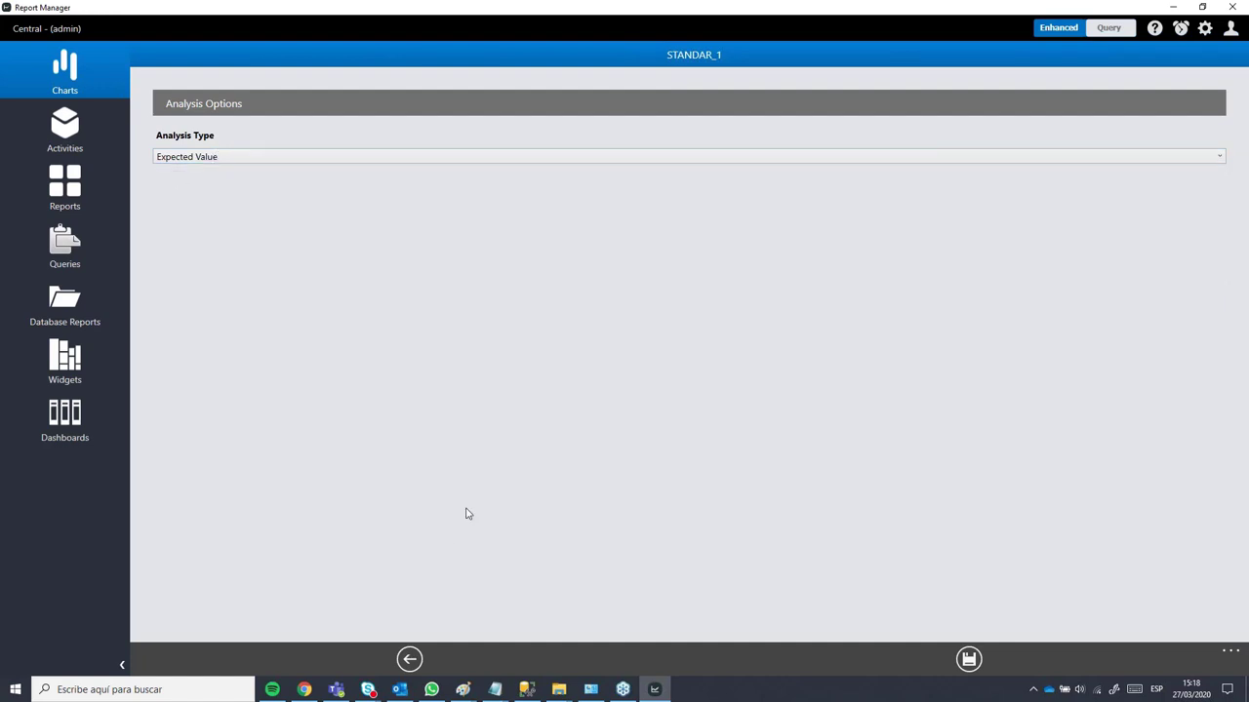
click(410, 660)
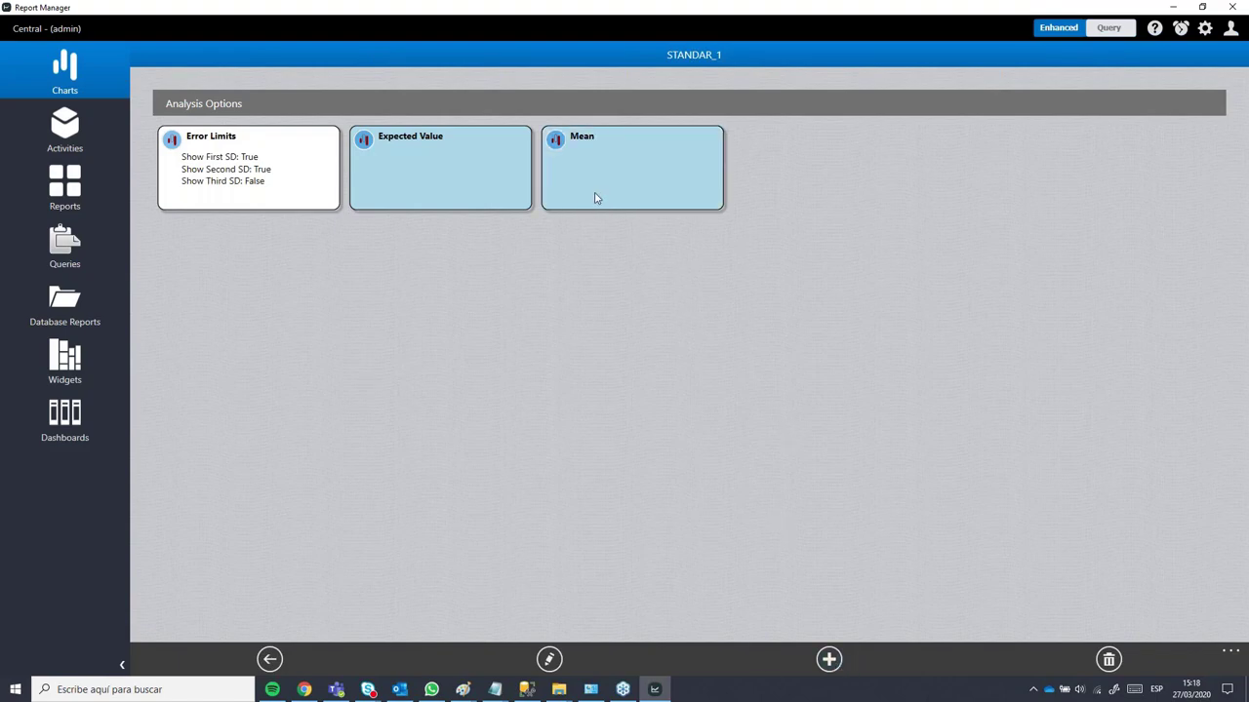
click(824, 664)
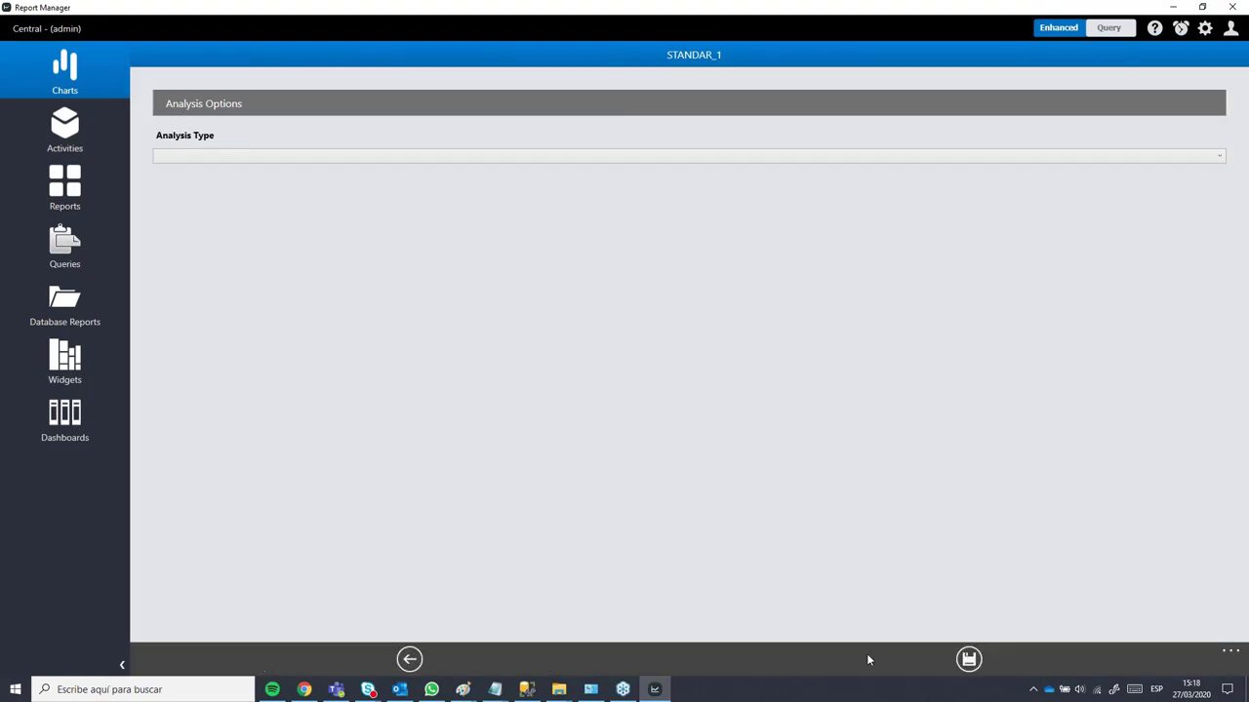
click(290, 162)
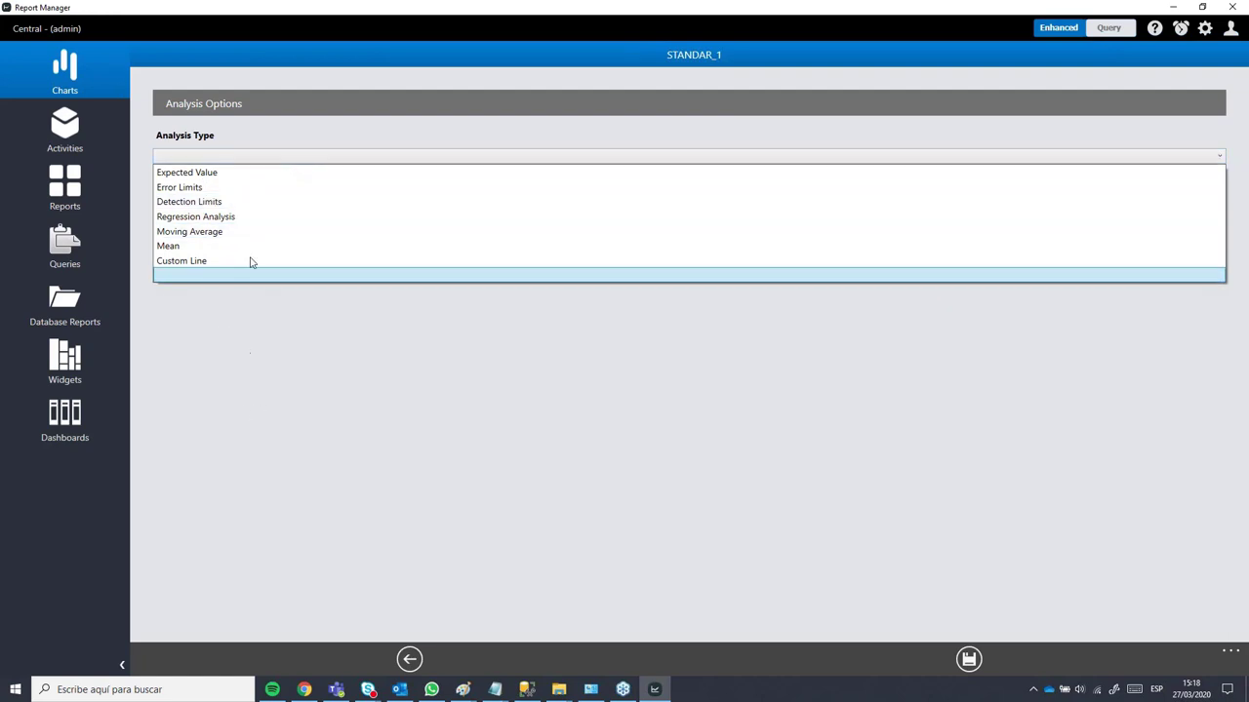
click(333, 420)
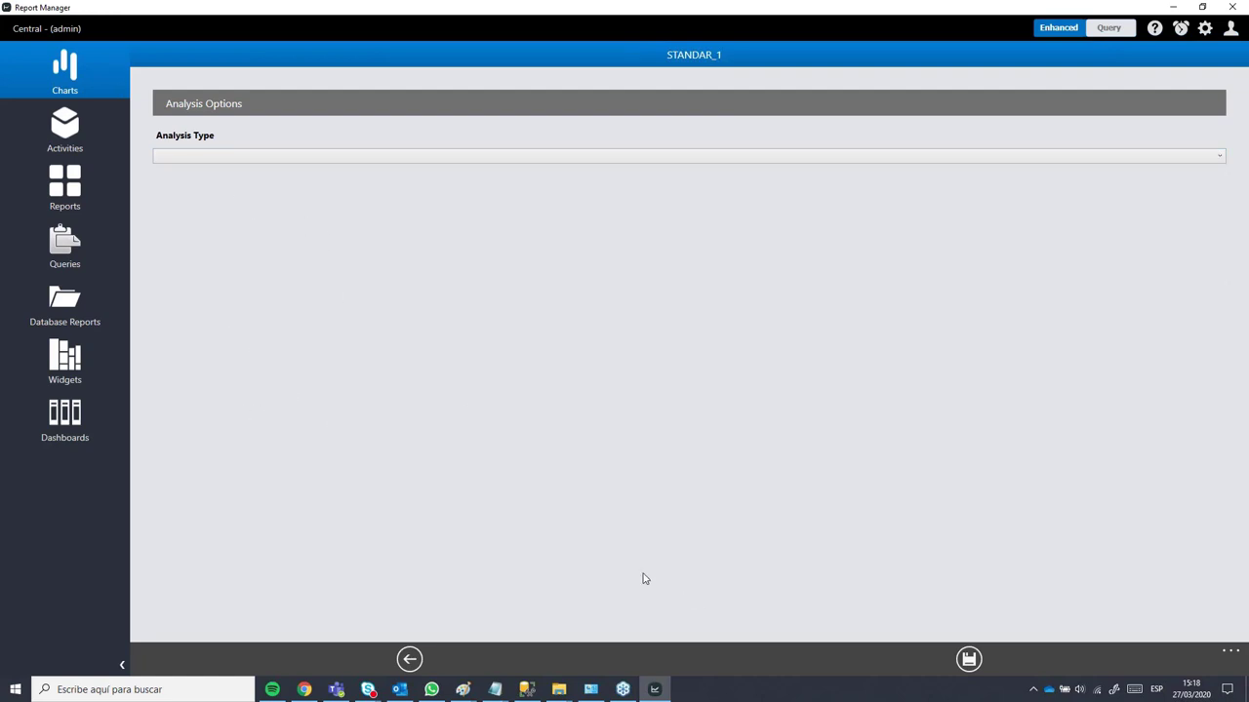
click(411, 659)
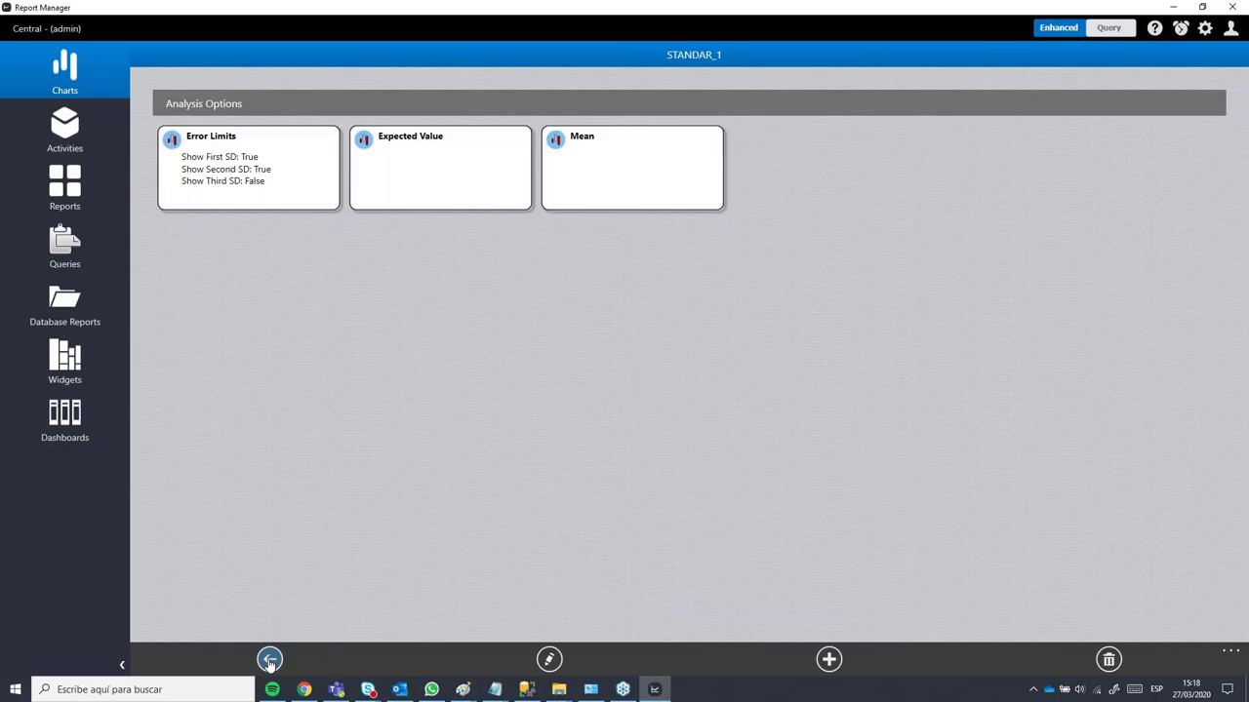
Step: Draw the STANDAR_1 control chart for review, then go back to its settings form
click(270, 661)
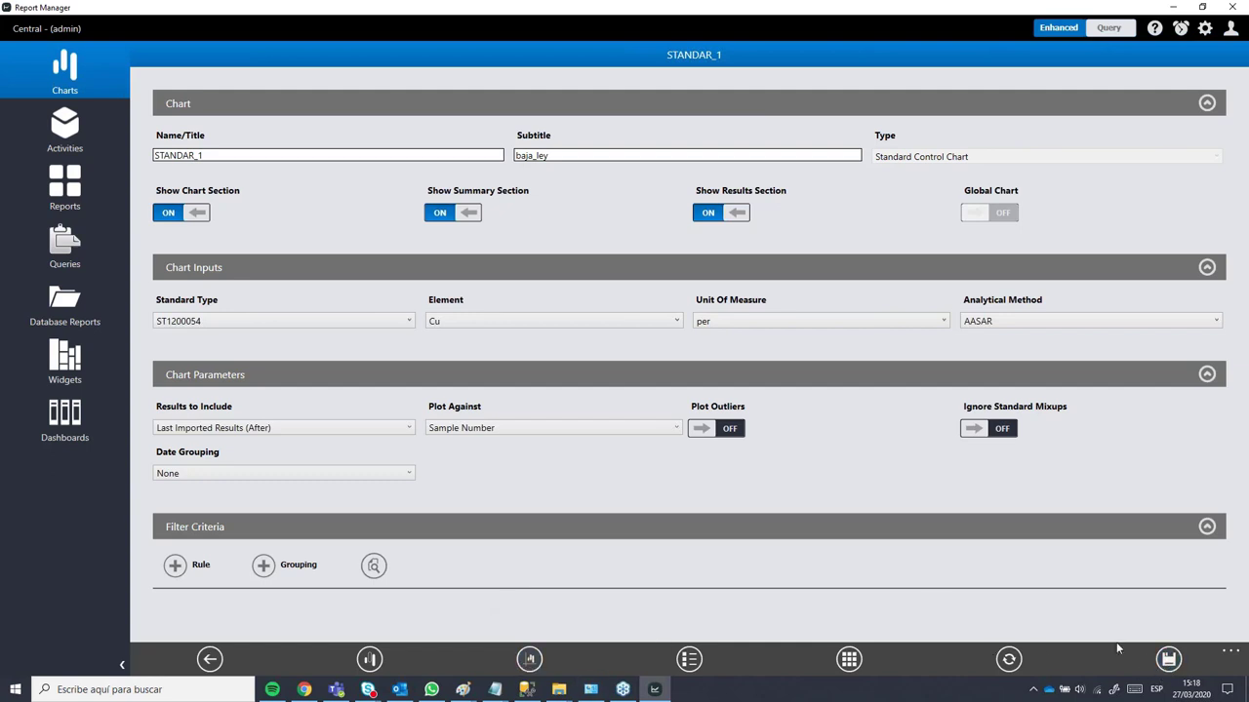
click(1009, 660)
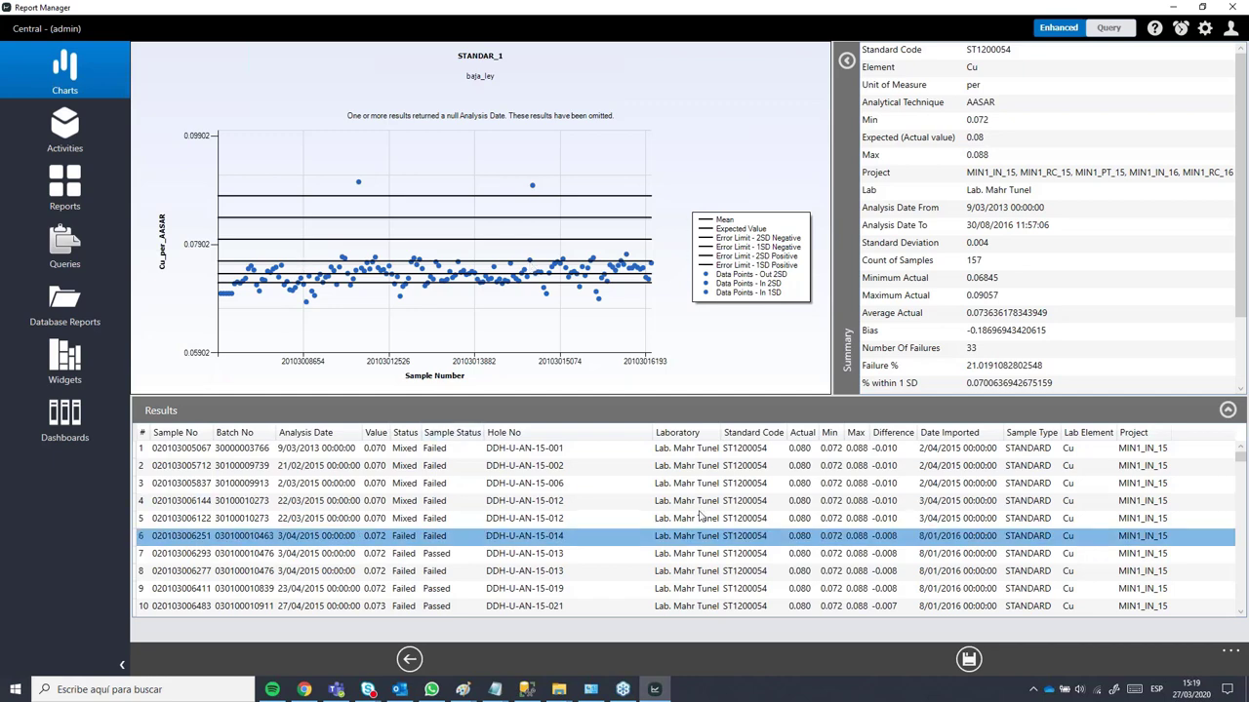
click(409, 660)
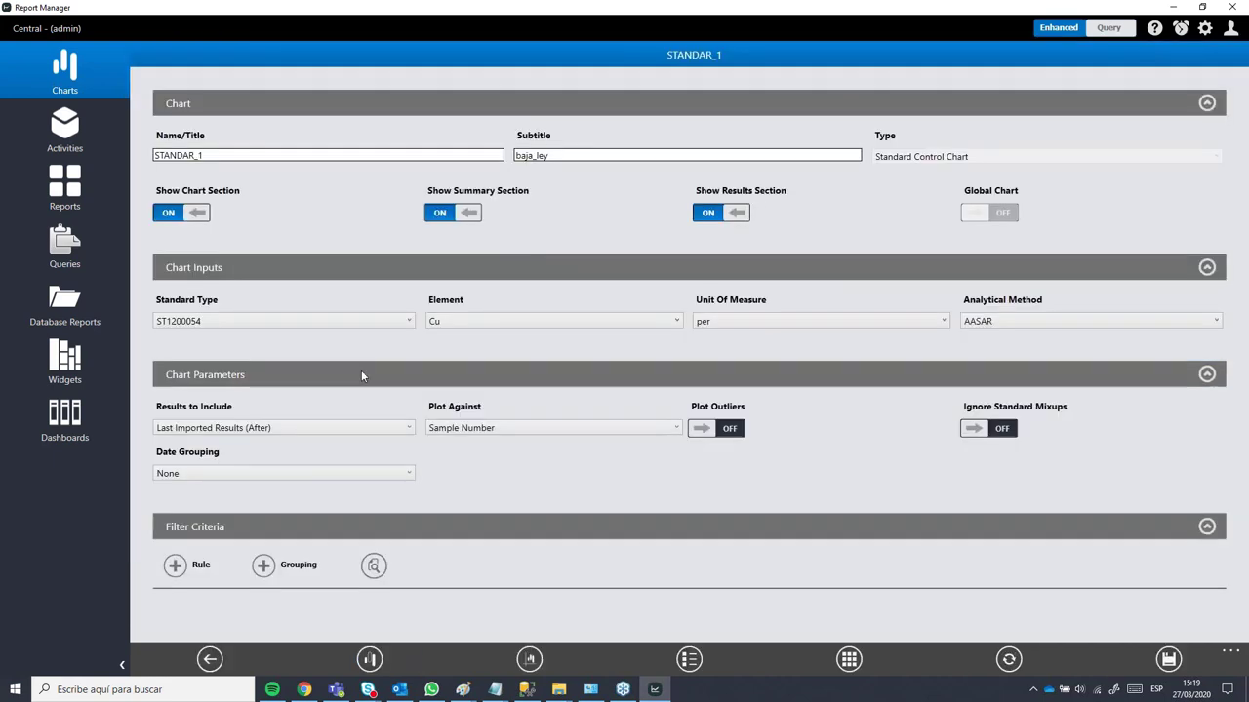
Step: Set Error Limits to show the second and third SD bands, not the first
click(369, 659)
click(245, 177)
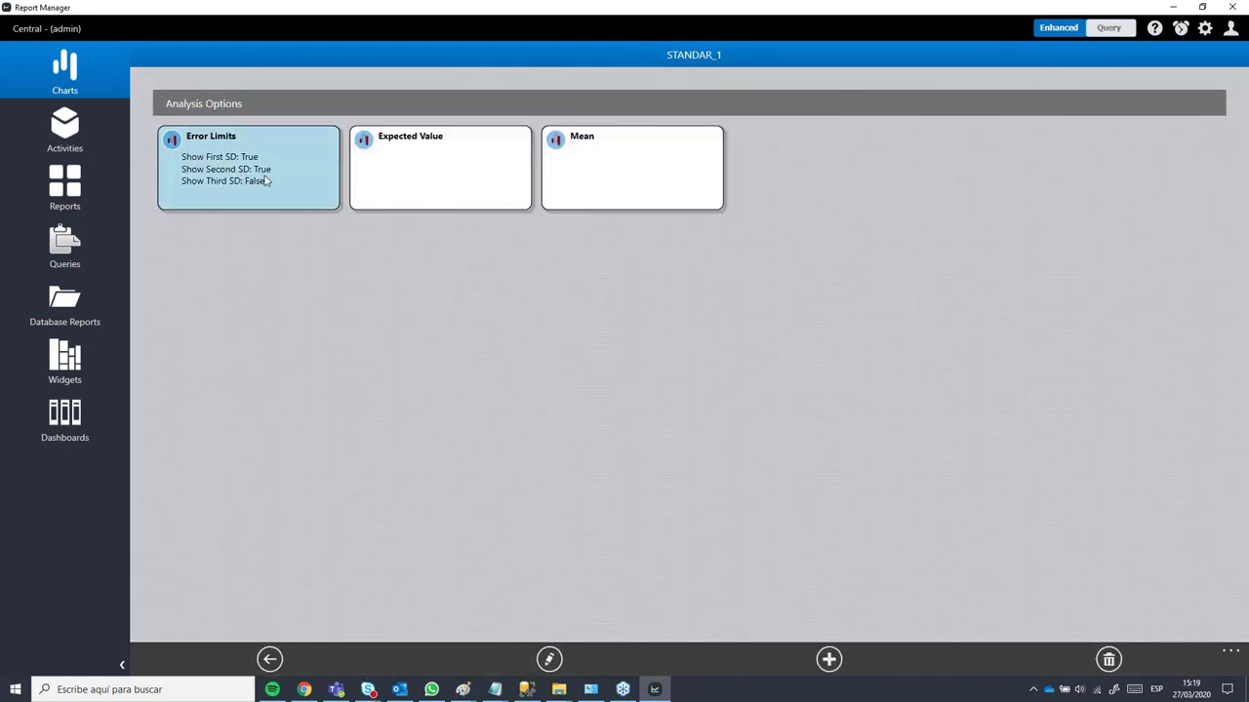
double_click(266, 180)
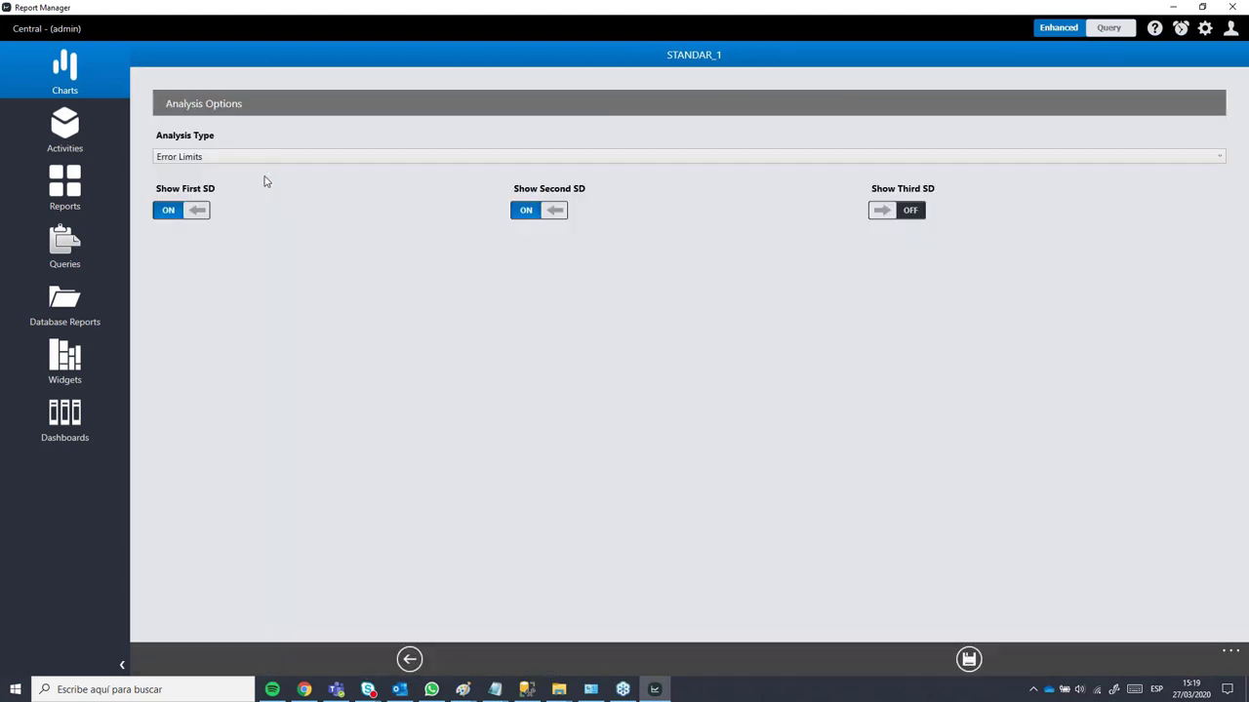
click(189, 210)
click(527, 215)
click(527, 214)
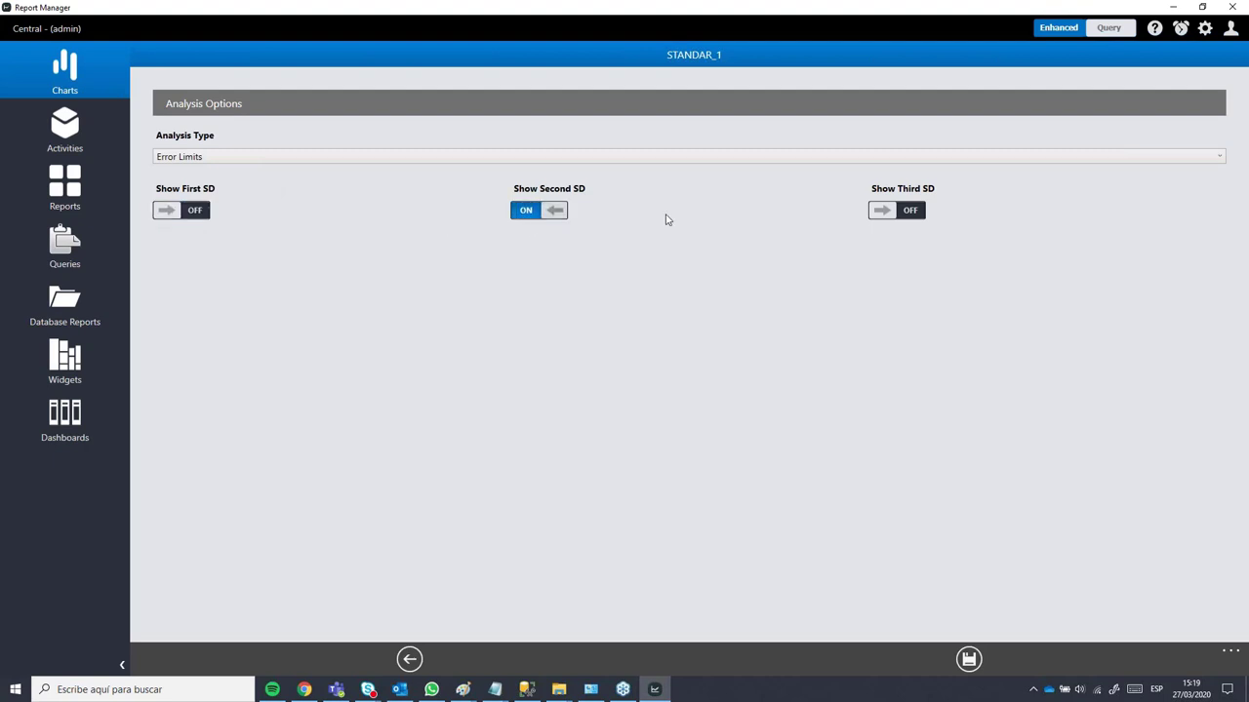
click(914, 216)
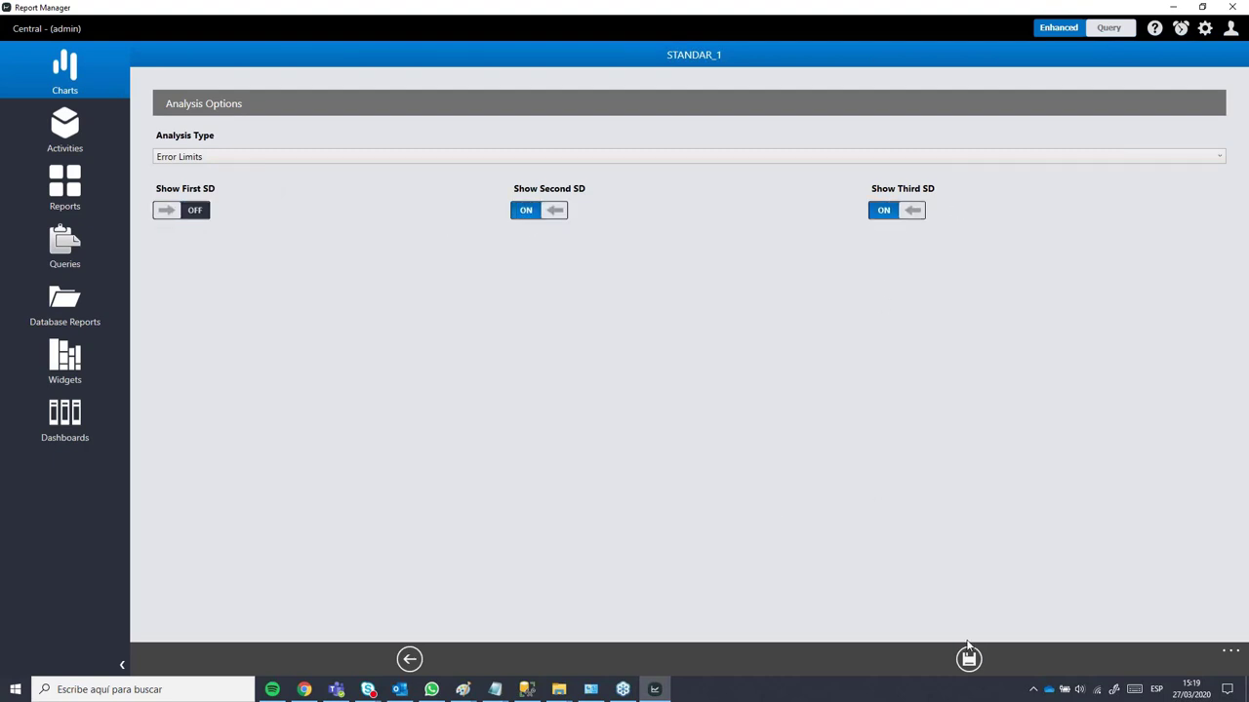
click(969, 661)
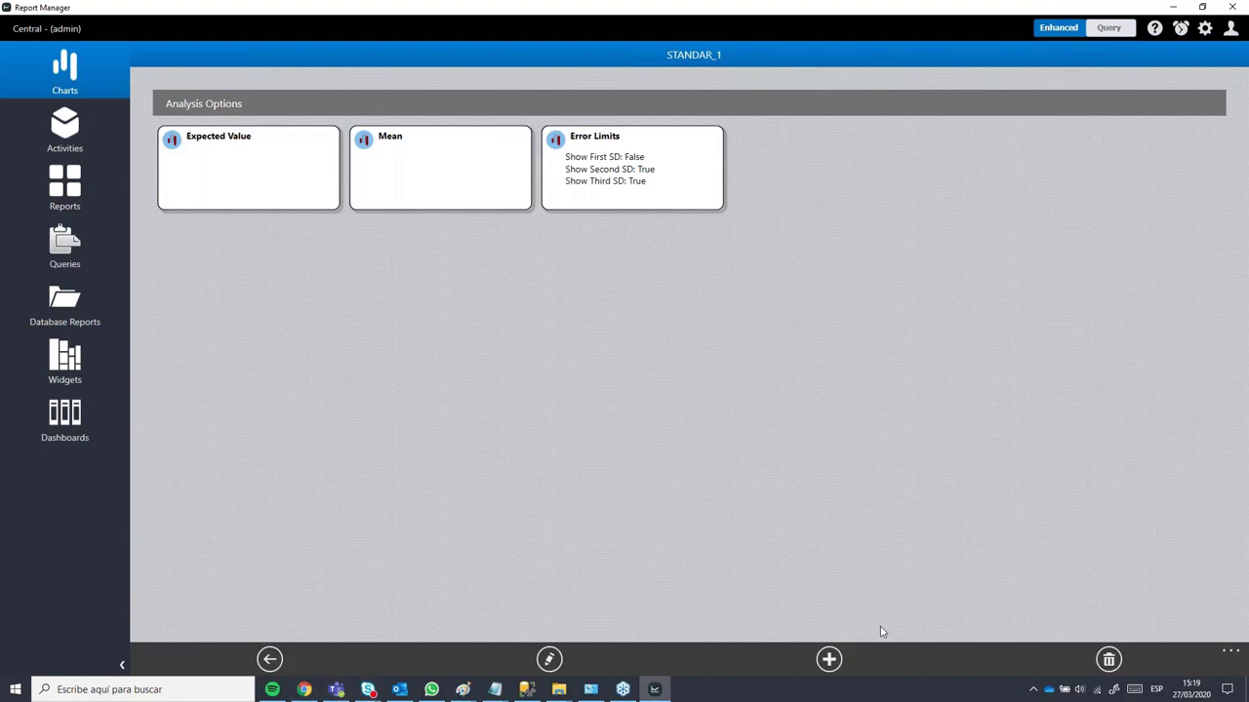
Step: Regenerate the STANDAR_1 chart, inspect a sample row, and return to settings
click(269, 659)
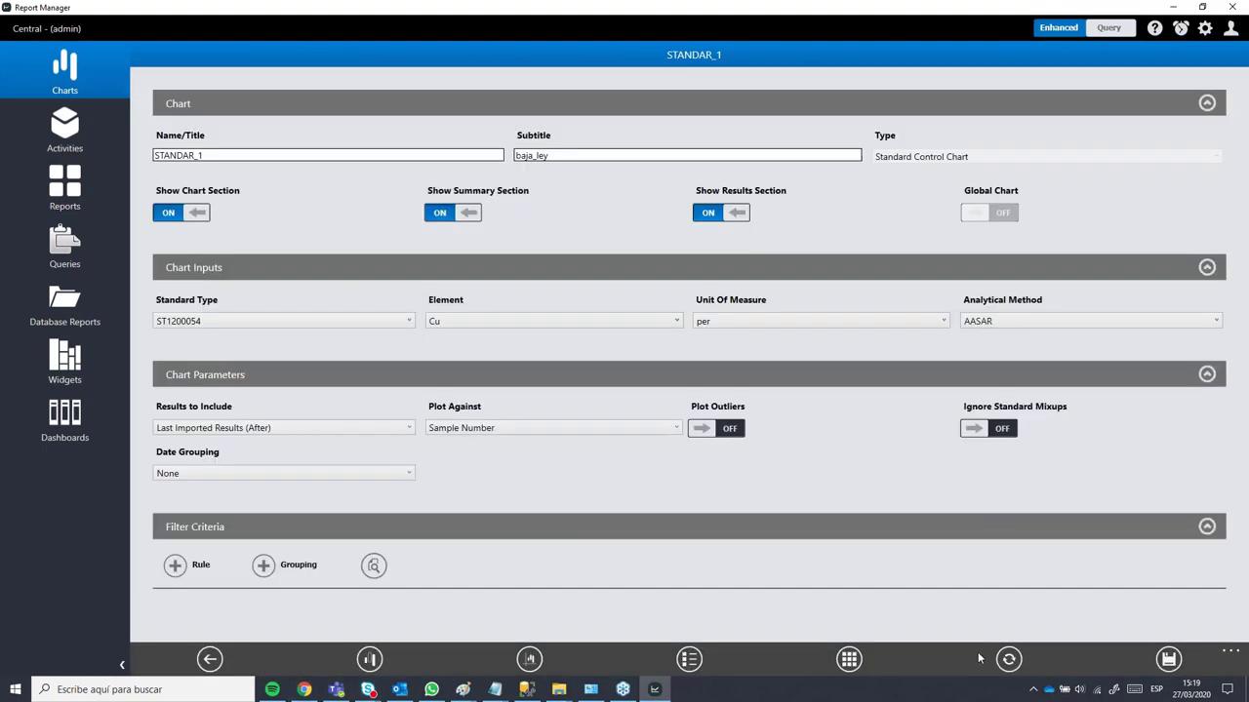
click(1008, 661)
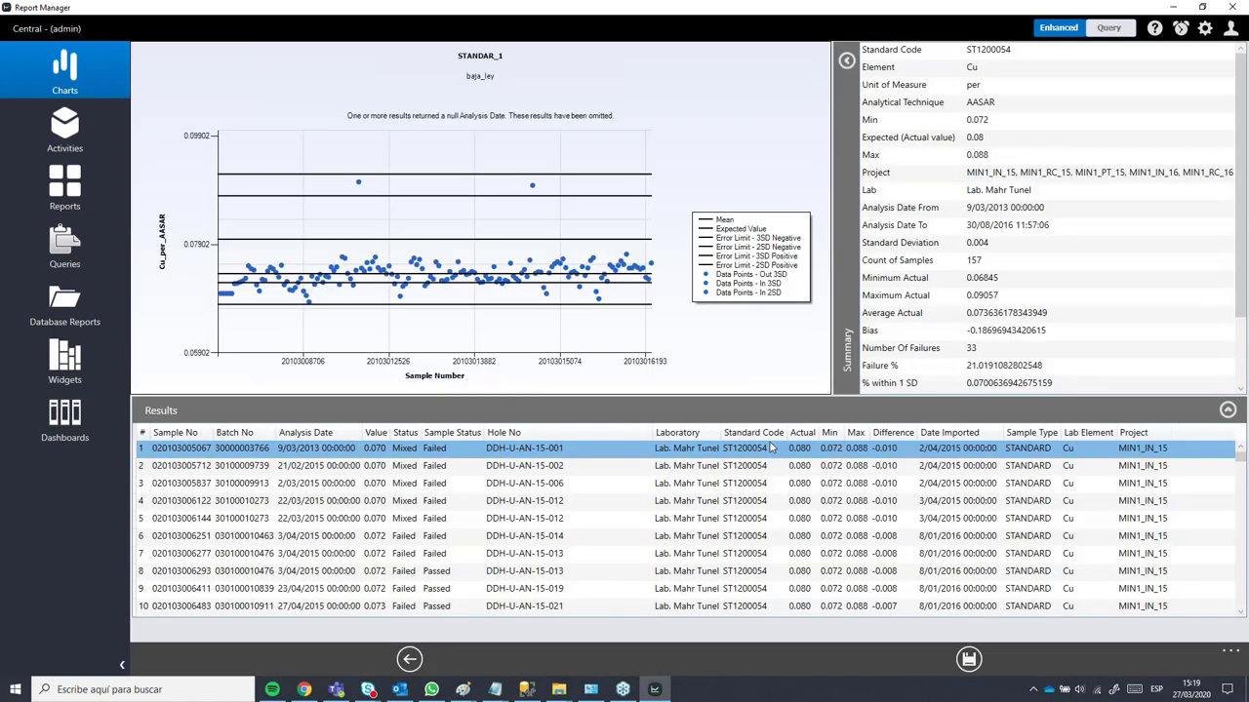
click(783, 483)
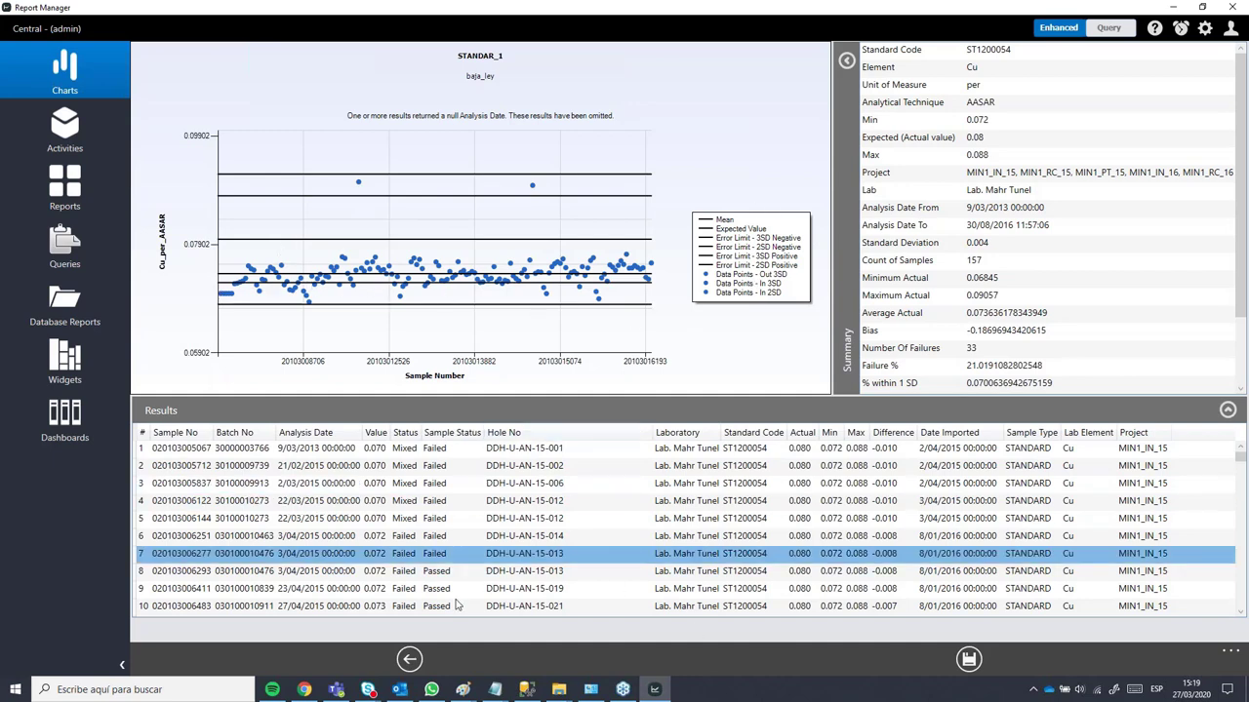
click(409, 659)
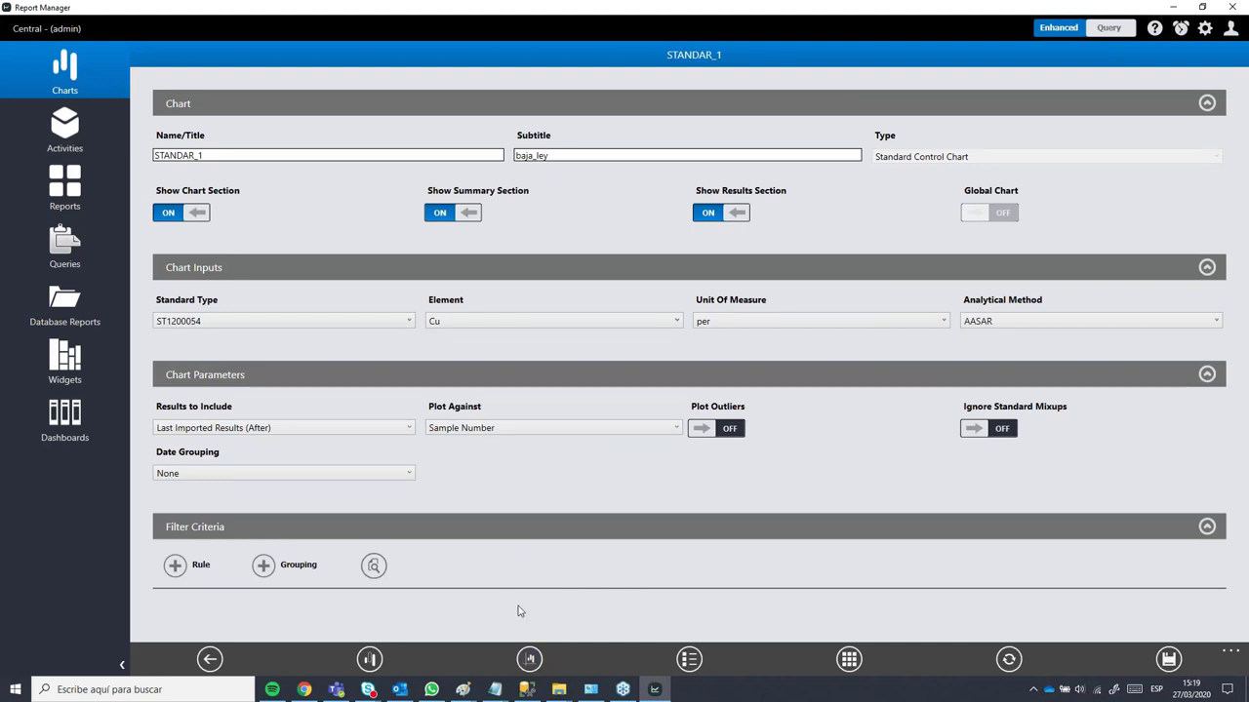
Step: Make Out 3SD points orange-red diamonds and In 3SD points orange
click(527, 661)
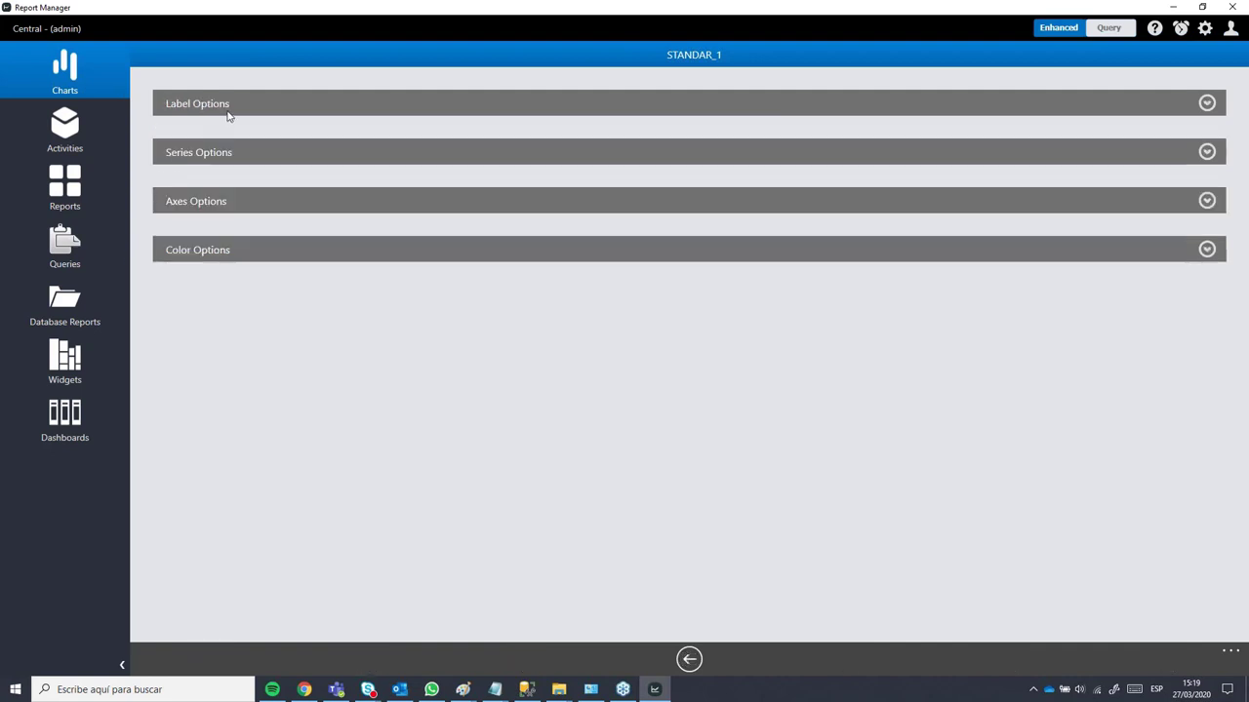
click(1206, 152)
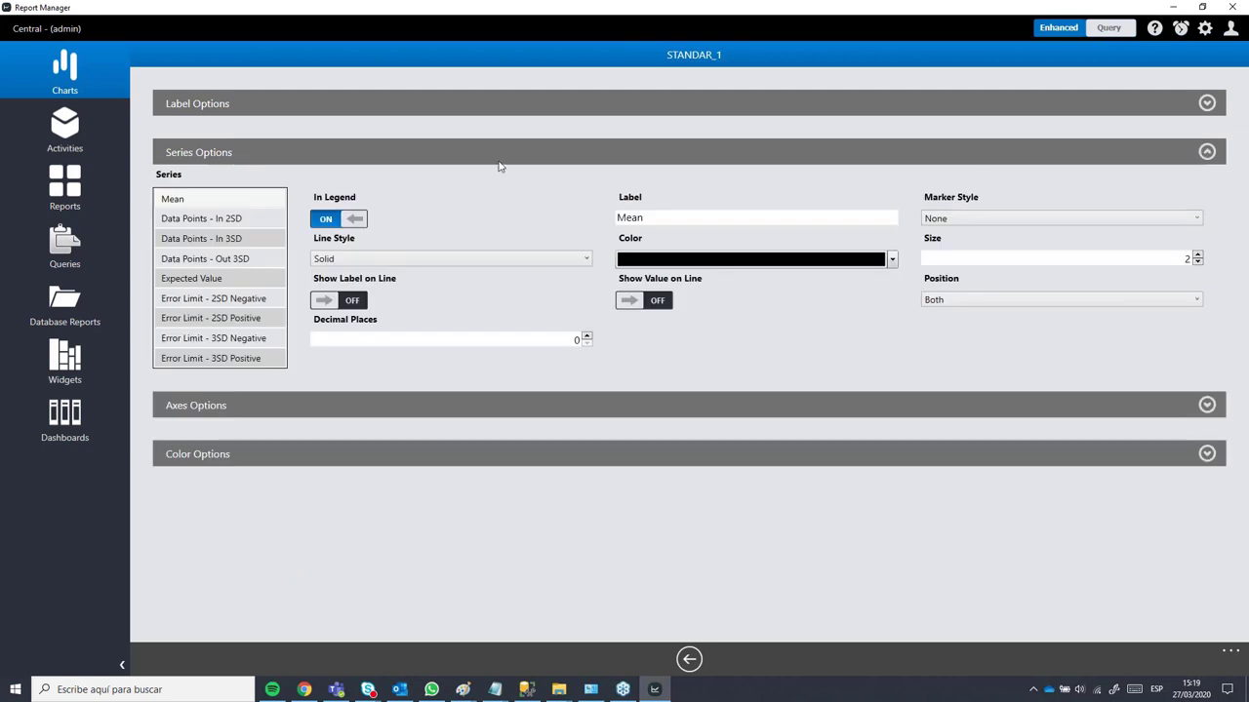
click(211, 220)
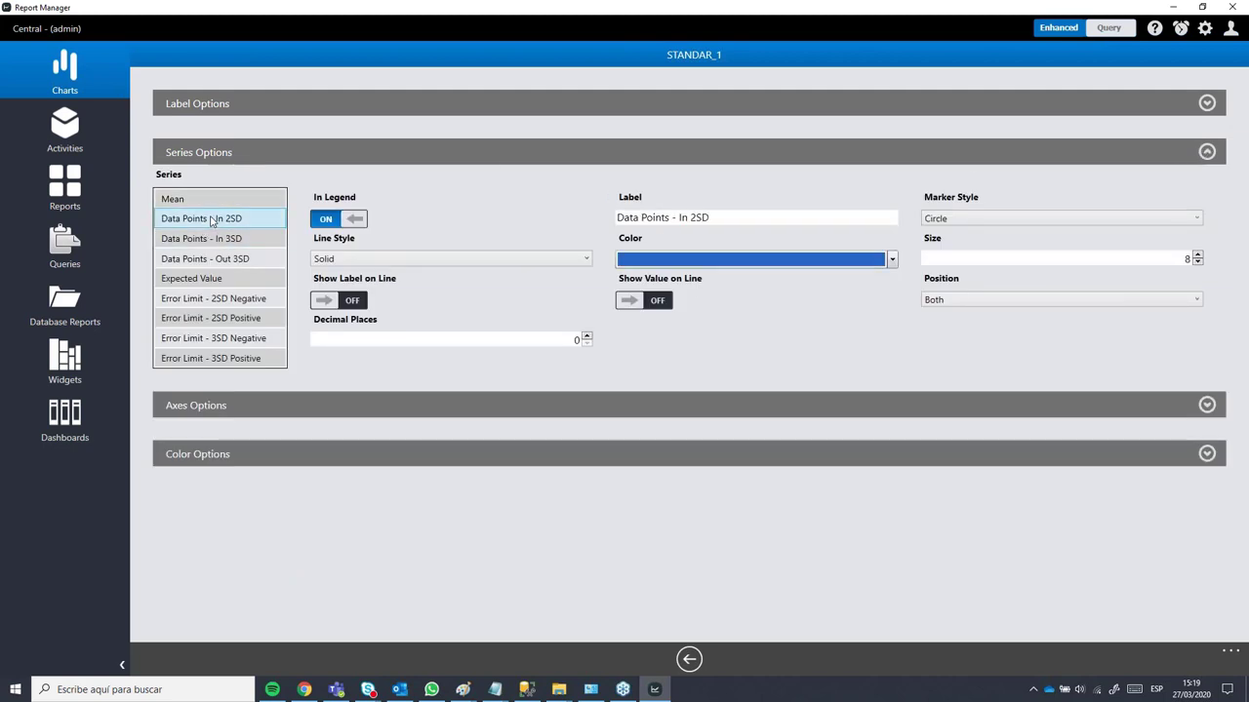
click(169, 246)
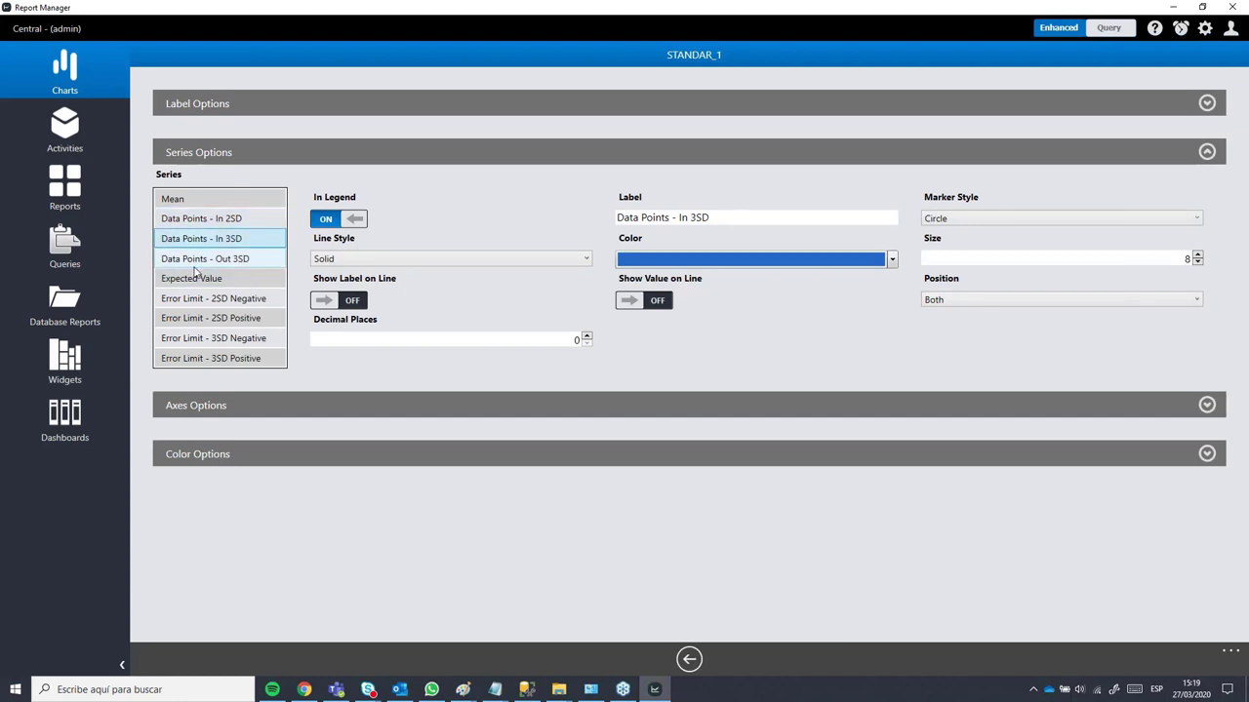
click(186, 262)
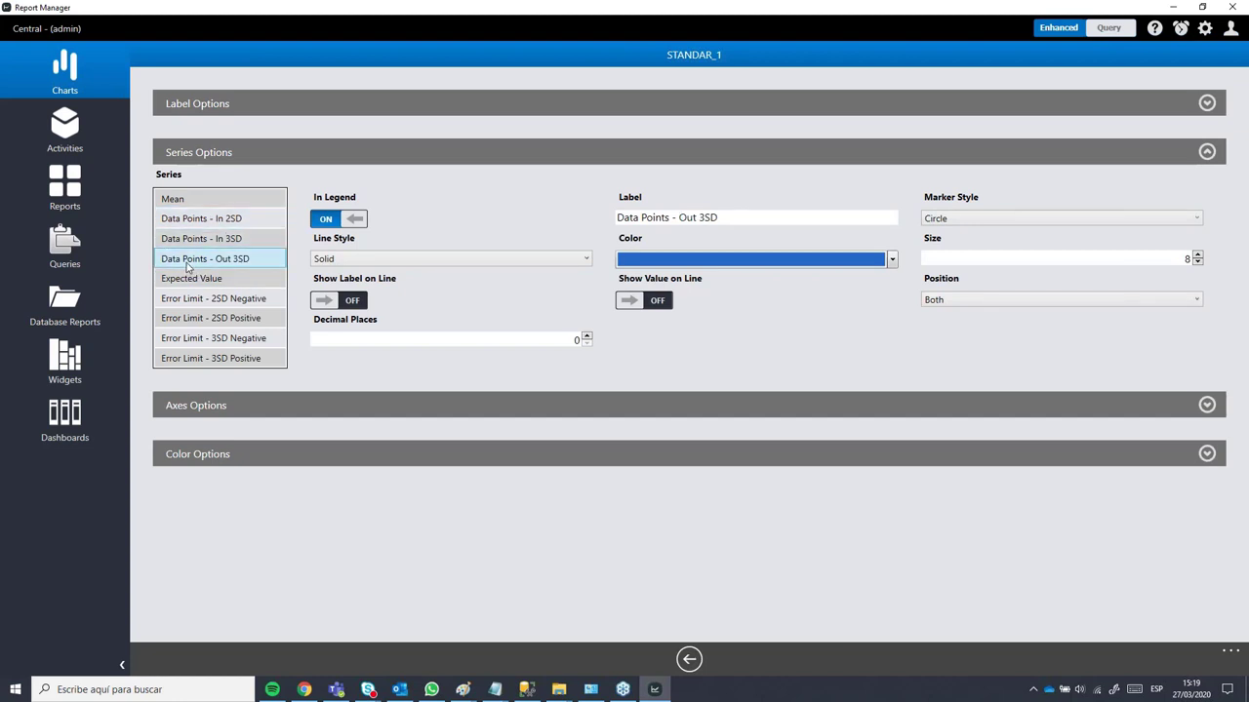
click(781, 259)
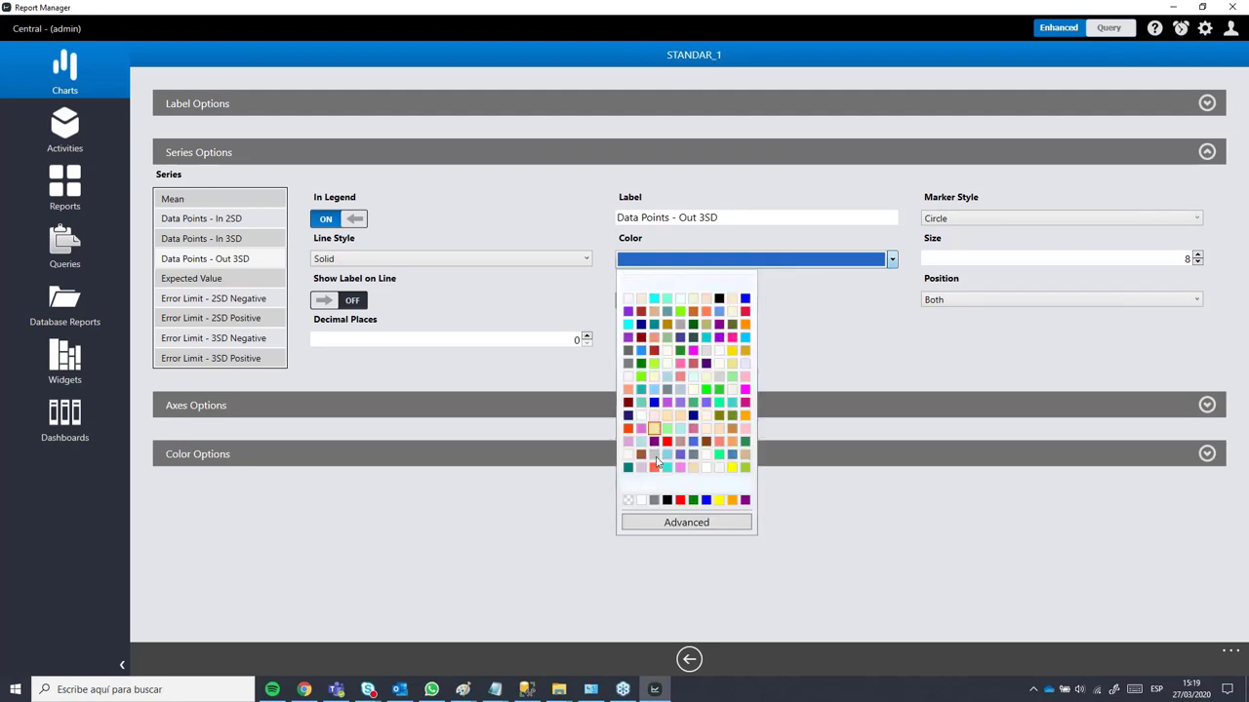
click(630, 430)
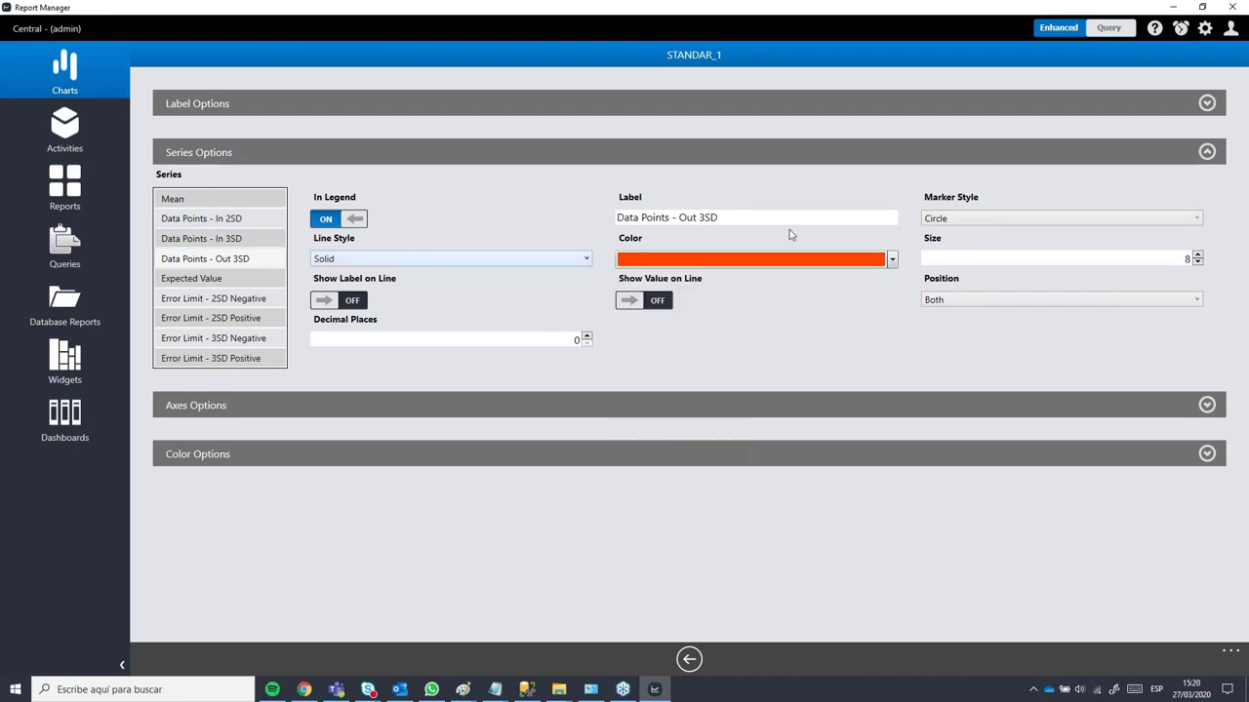
click(221, 240)
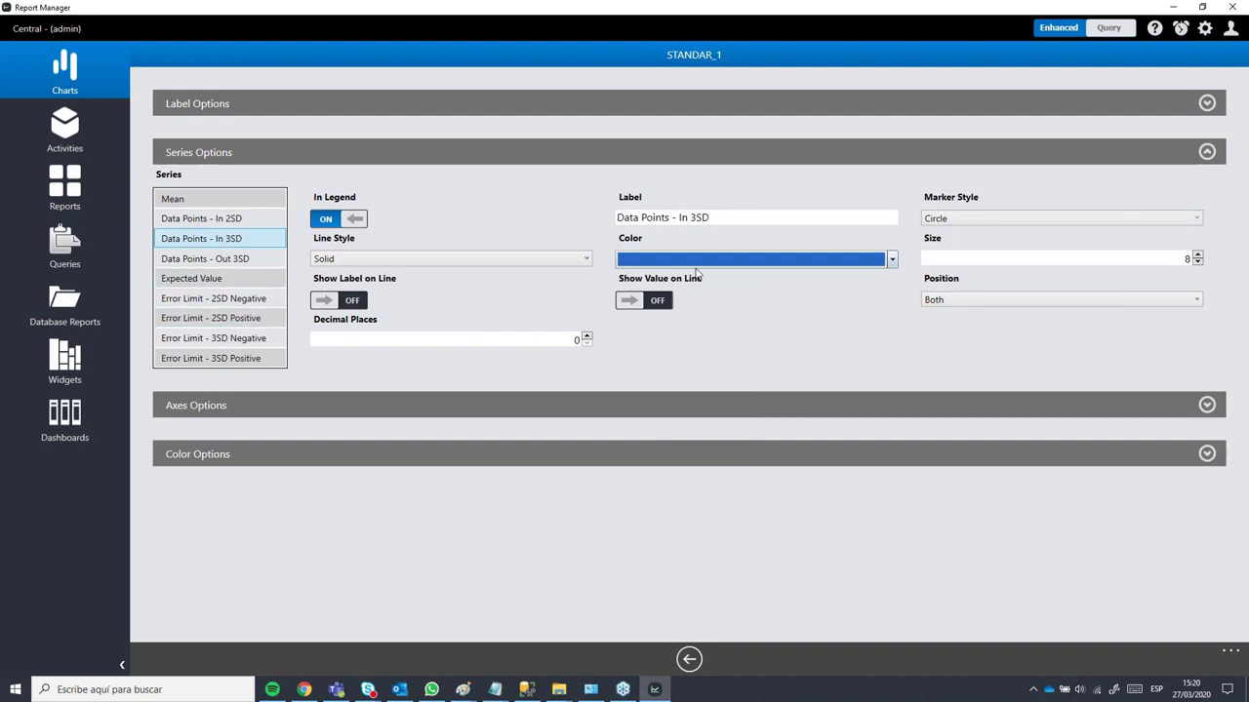
click(696, 261)
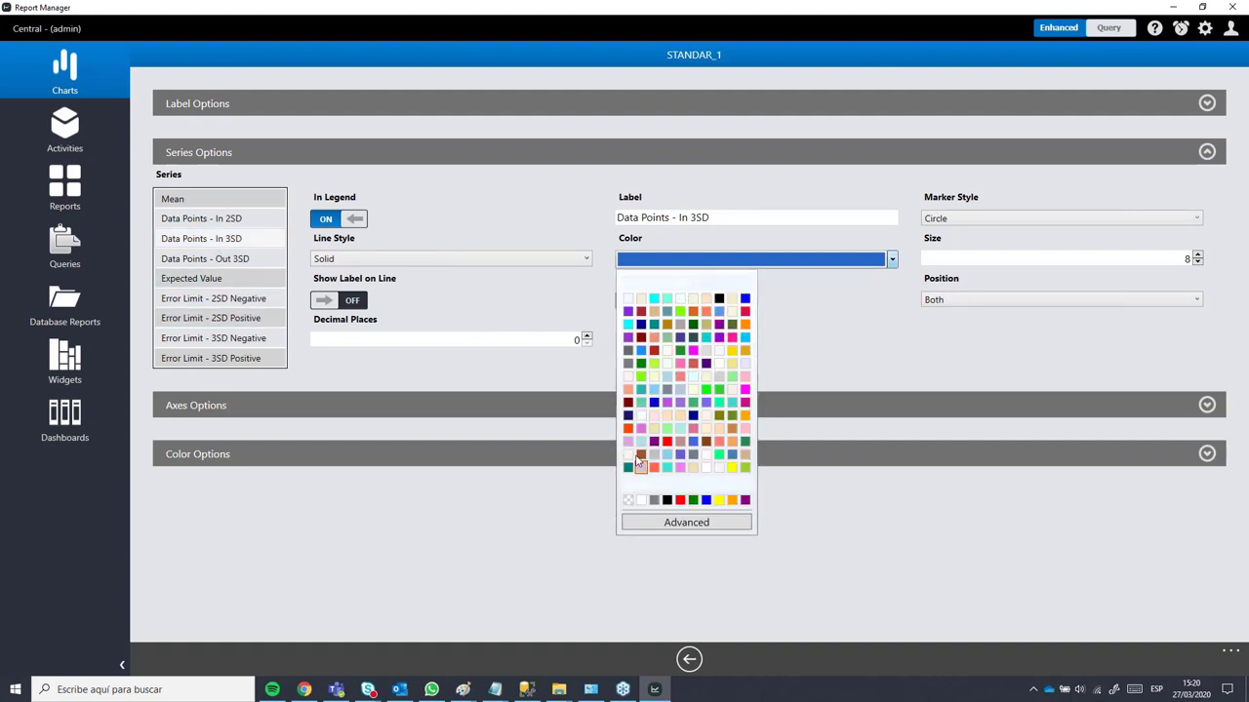
click(732, 501)
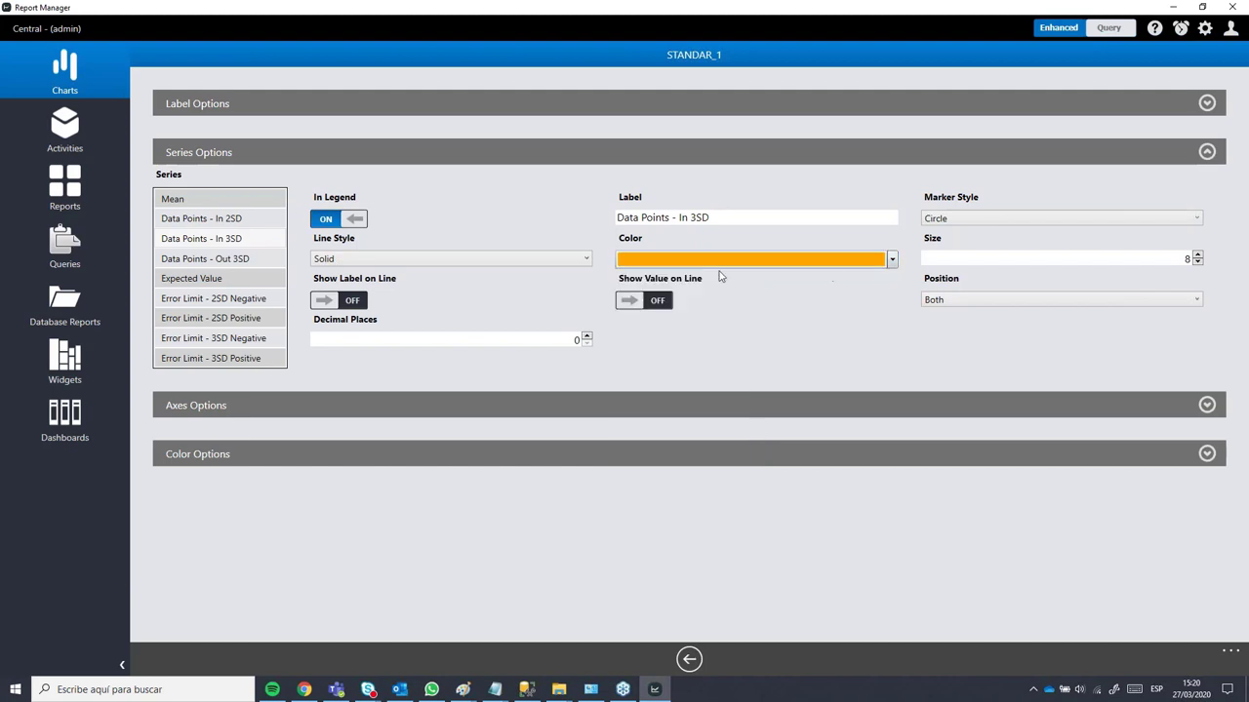
click(210, 267)
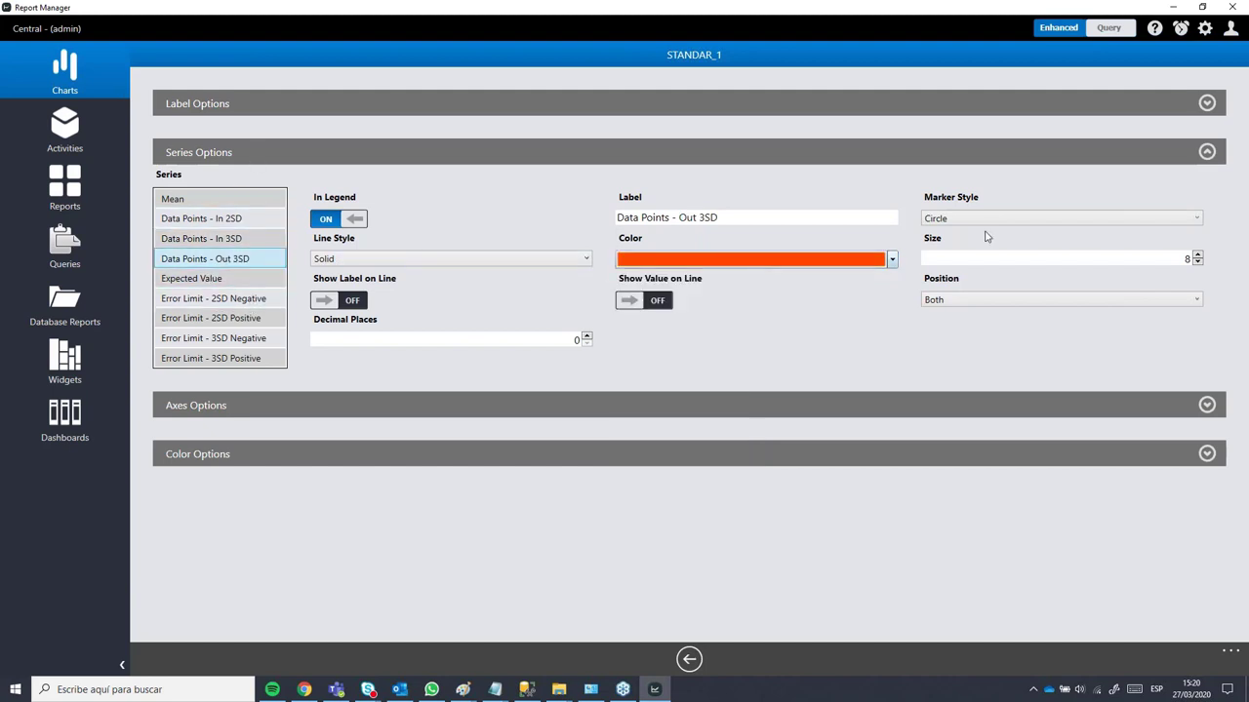
click(943, 223)
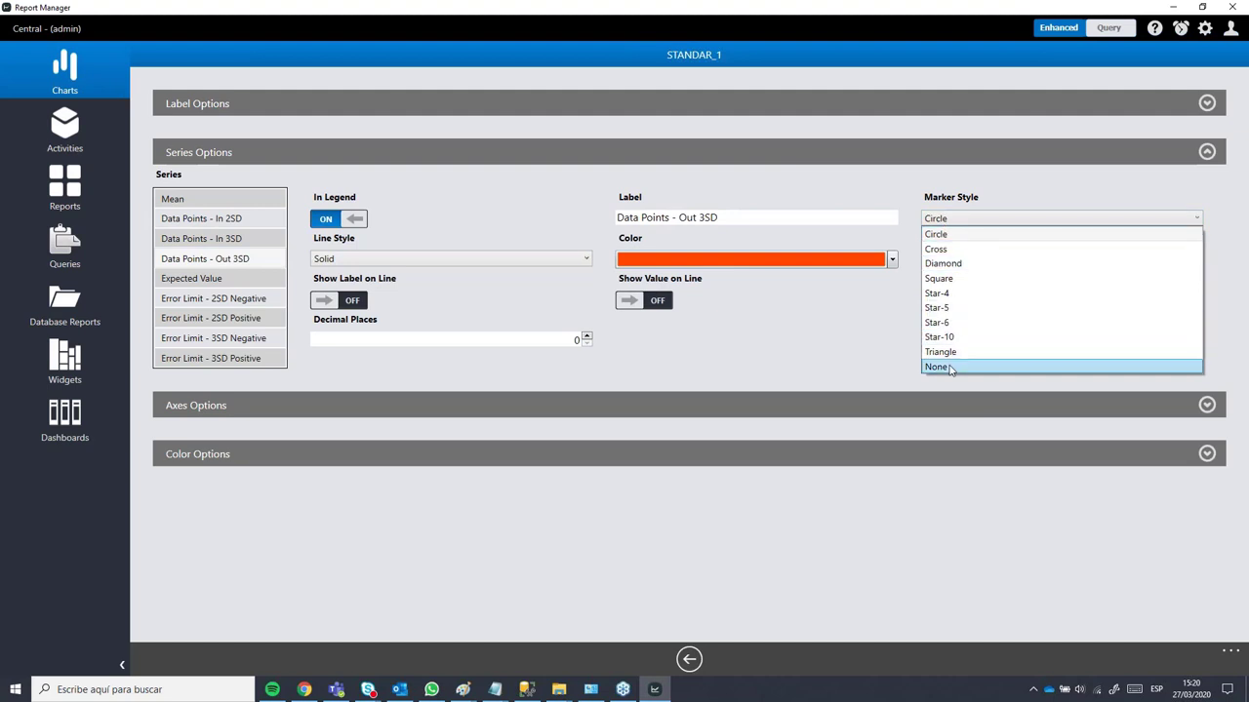
click(961, 264)
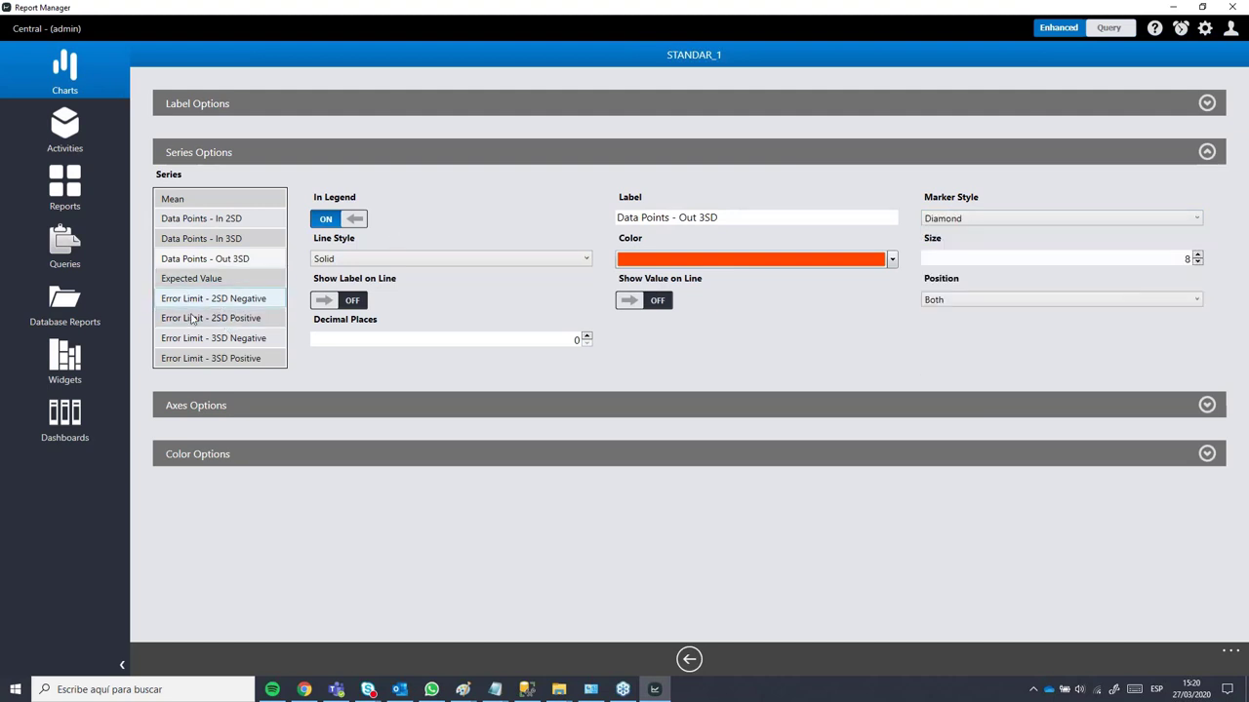
Step: Make the Expected Value line blue and dashed with no markers
click(174, 283)
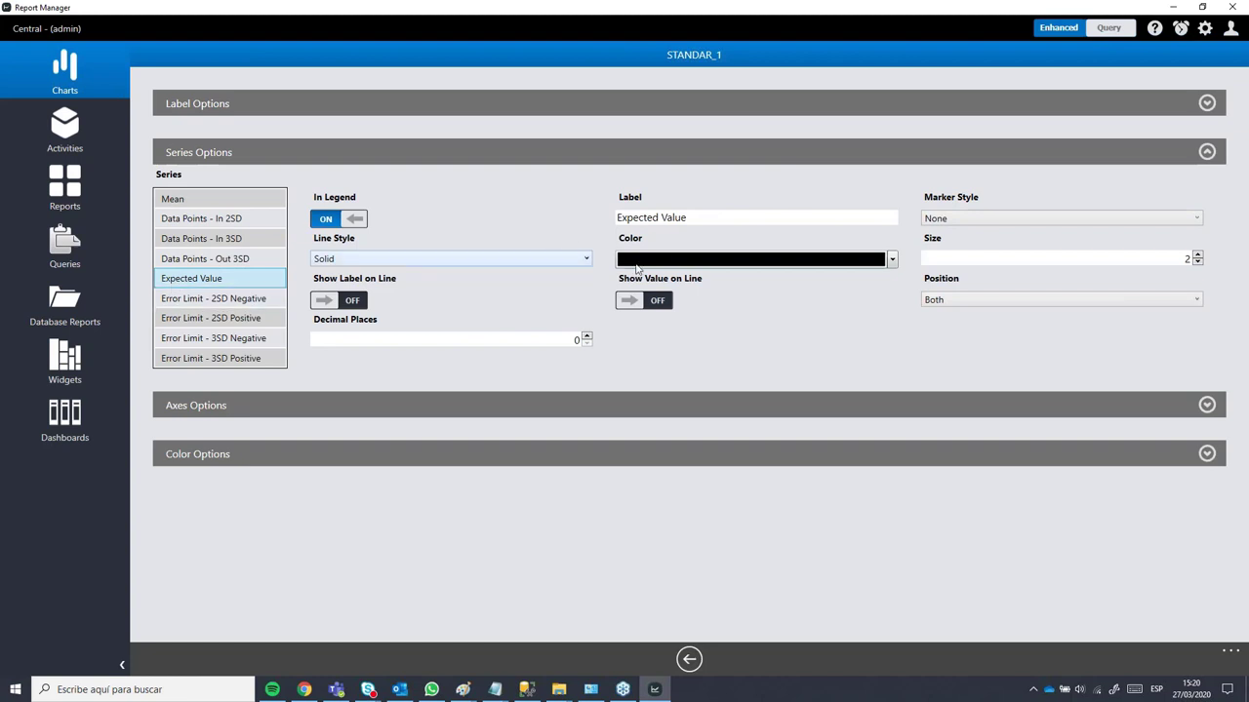
click(667, 260)
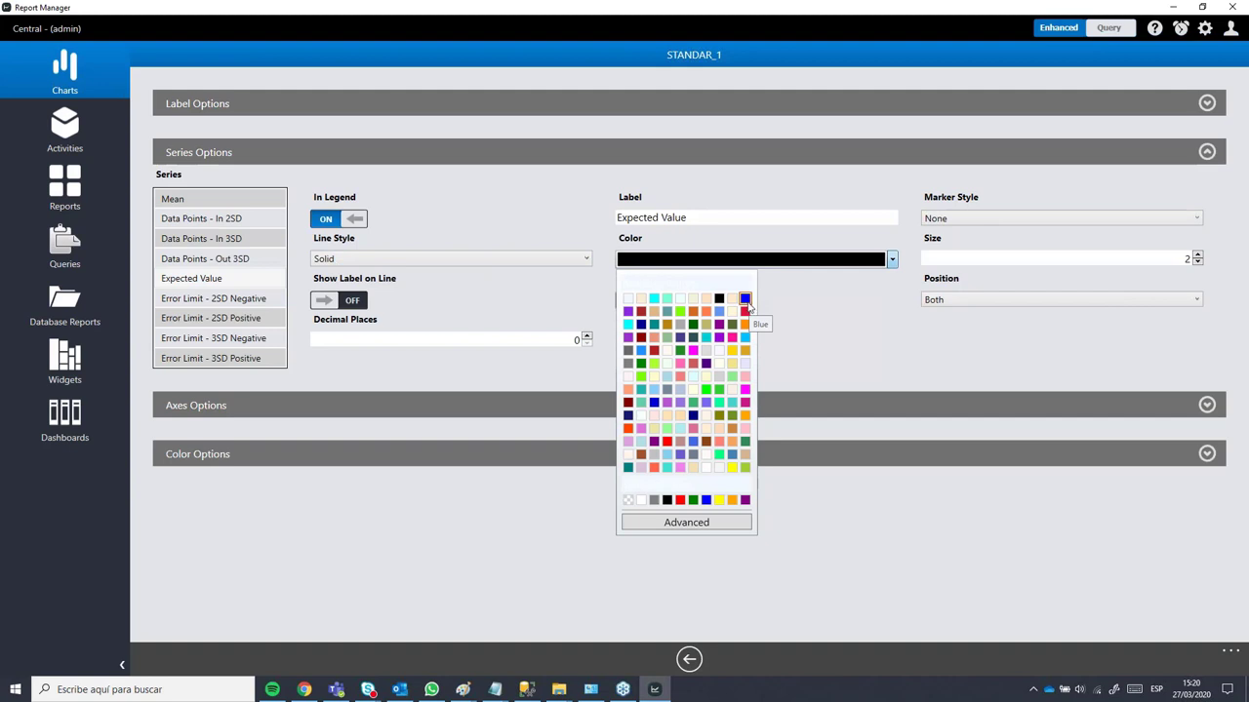
click(745, 300)
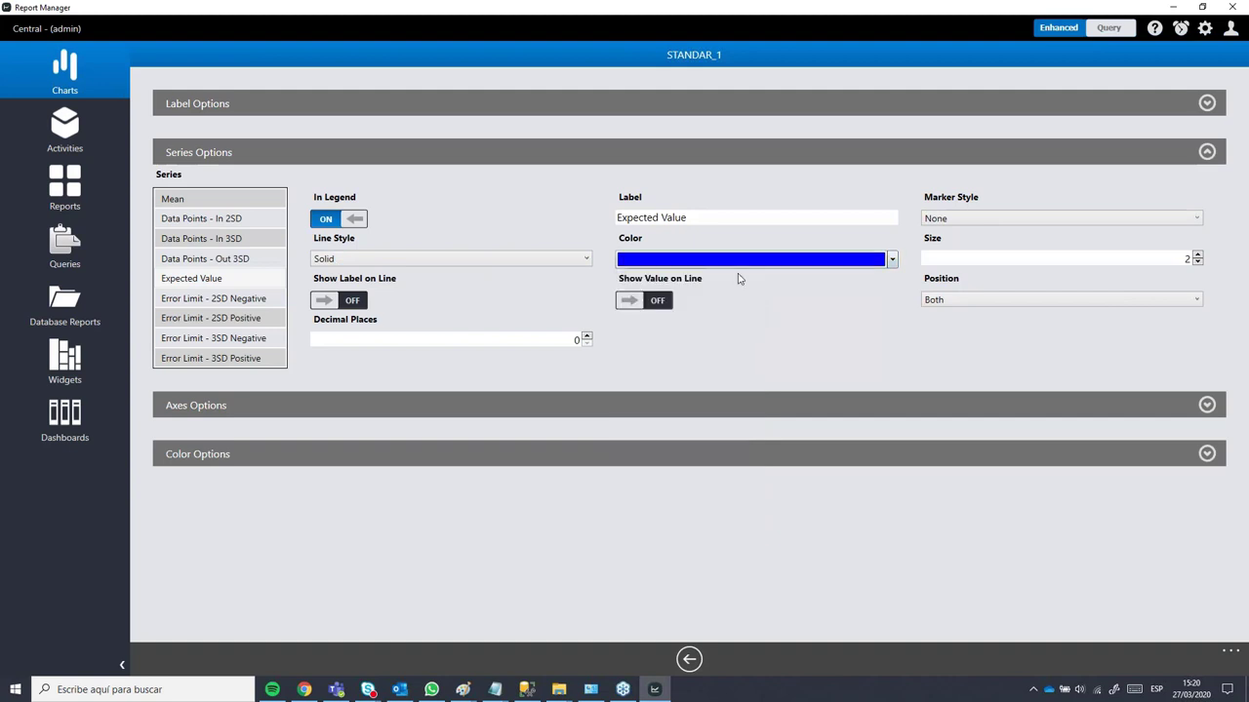
click(945, 218)
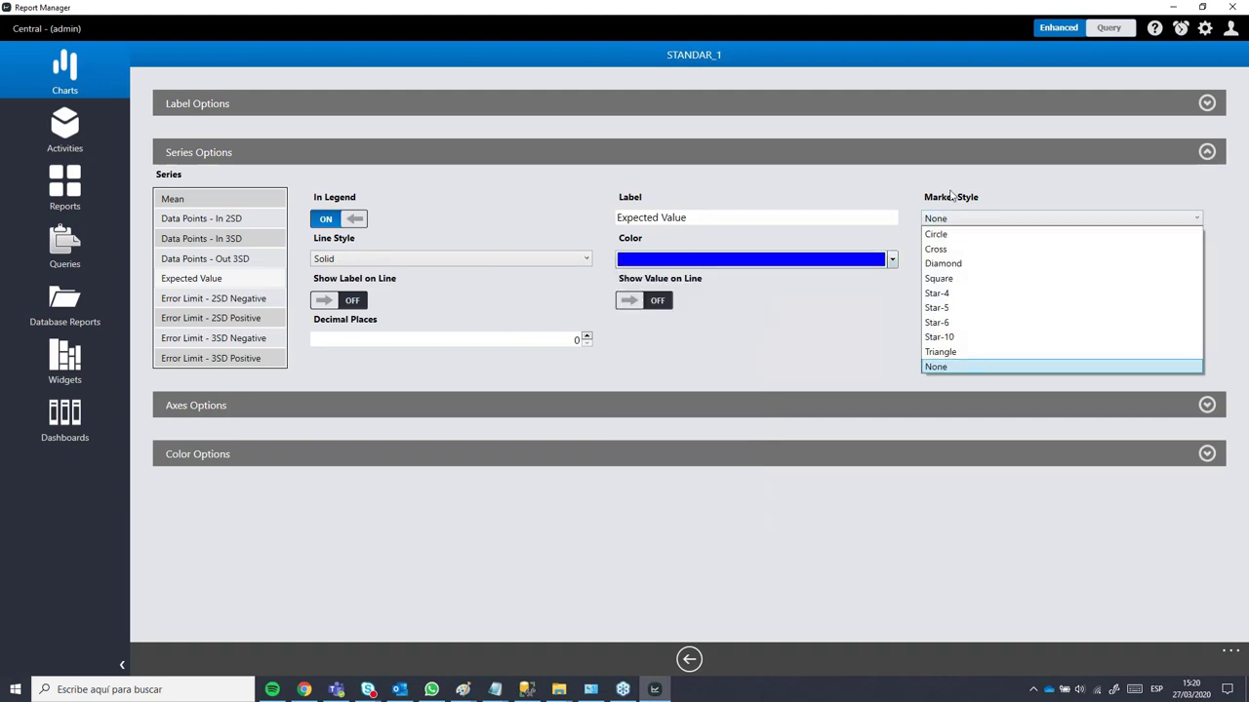
click(951, 196)
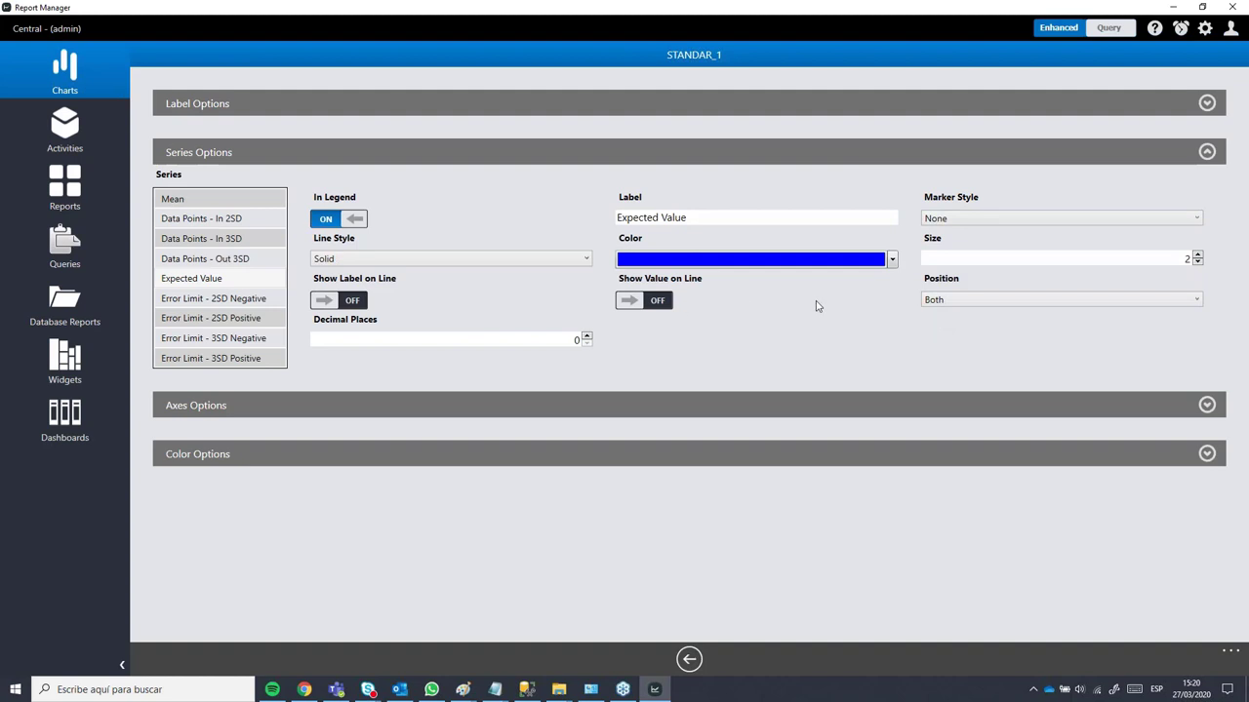
click(588, 258)
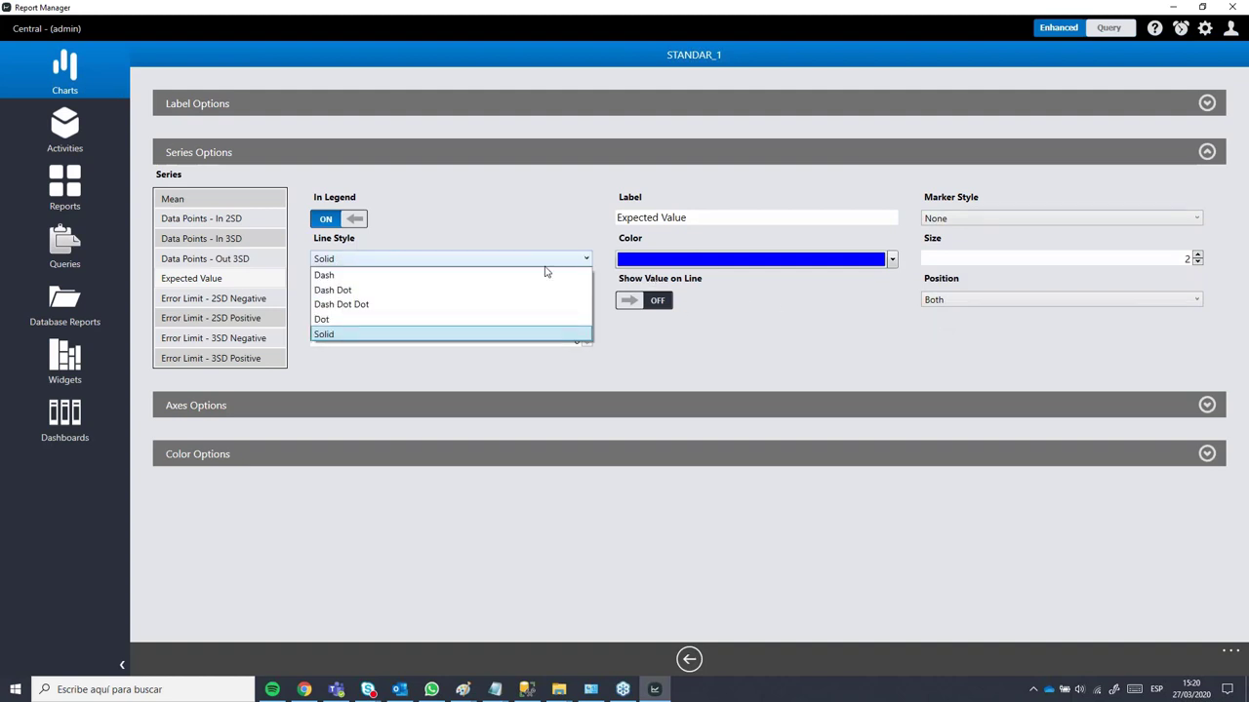
click(348, 277)
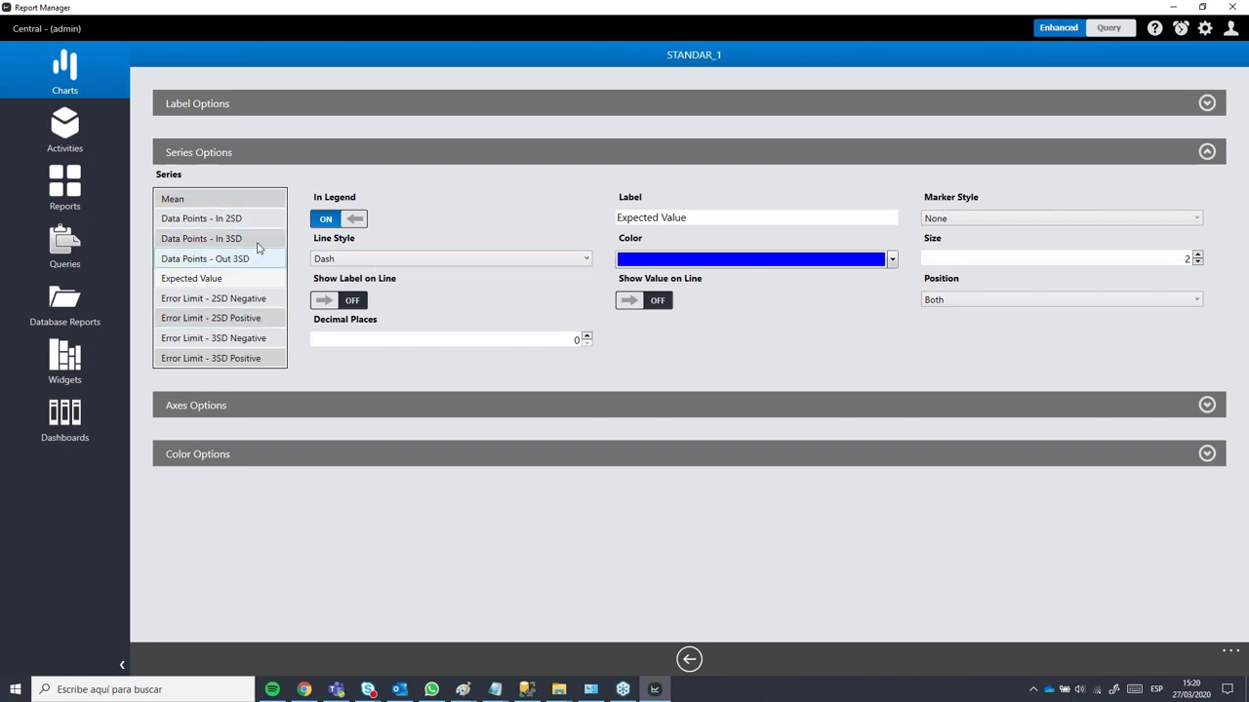
Step: Compare the settings of the 2SD and 3SD error limit series
click(233, 303)
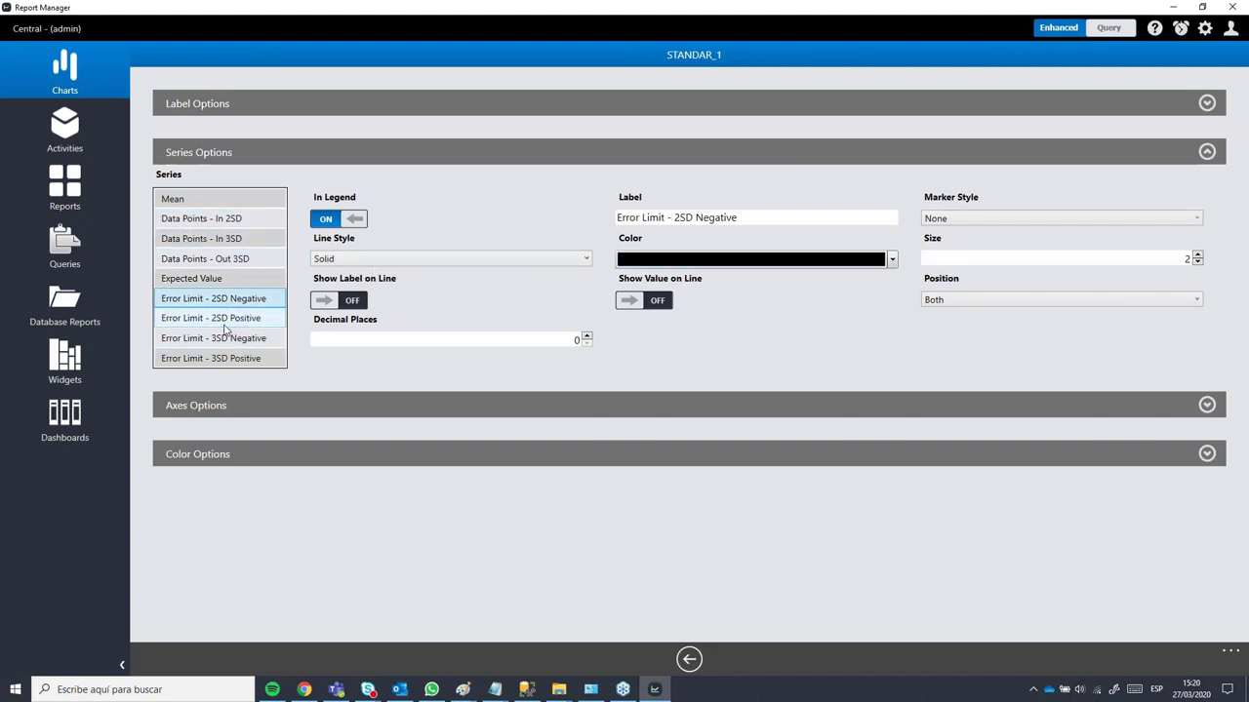
click(219, 319)
click(223, 338)
click(229, 300)
click(230, 319)
click(231, 299)
click(232, 319)
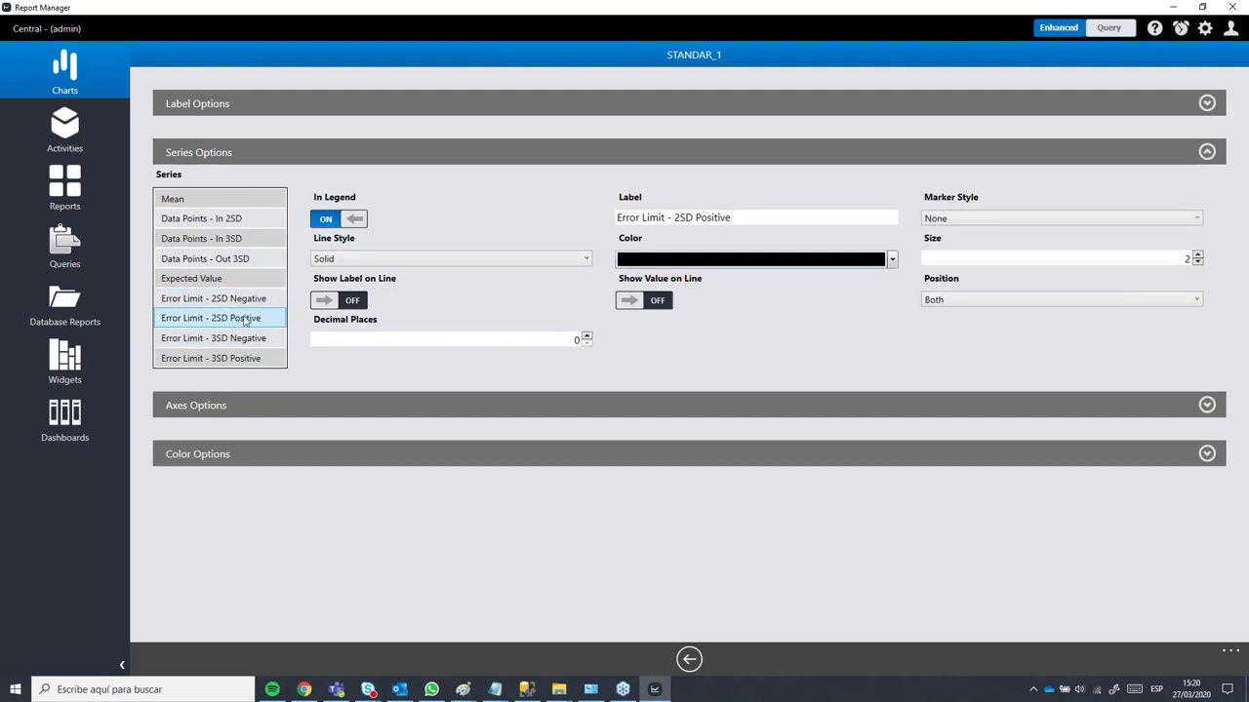
click(240, 338)
click(242, 358)
click(242, 342)
click(240, 319)
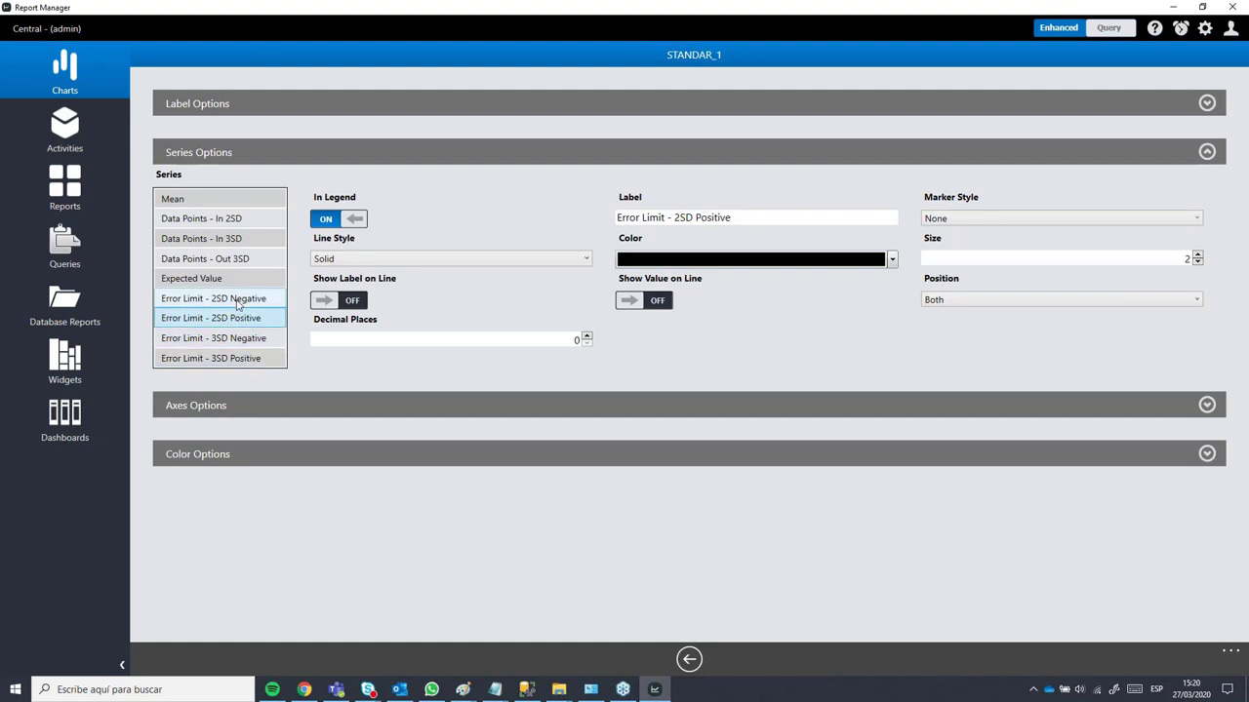
click(237, 299)
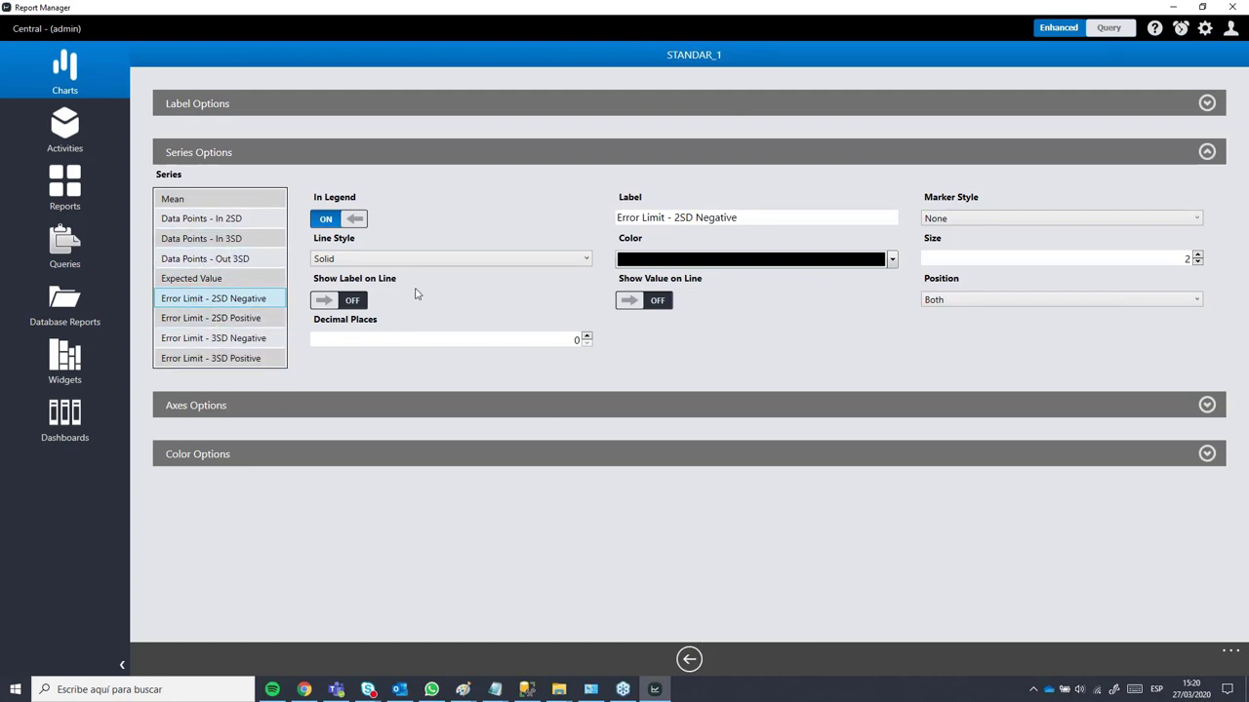
Step: Colour the 2SD Negative limit line forest green and the 2SD Positive line green
click(777, 260)
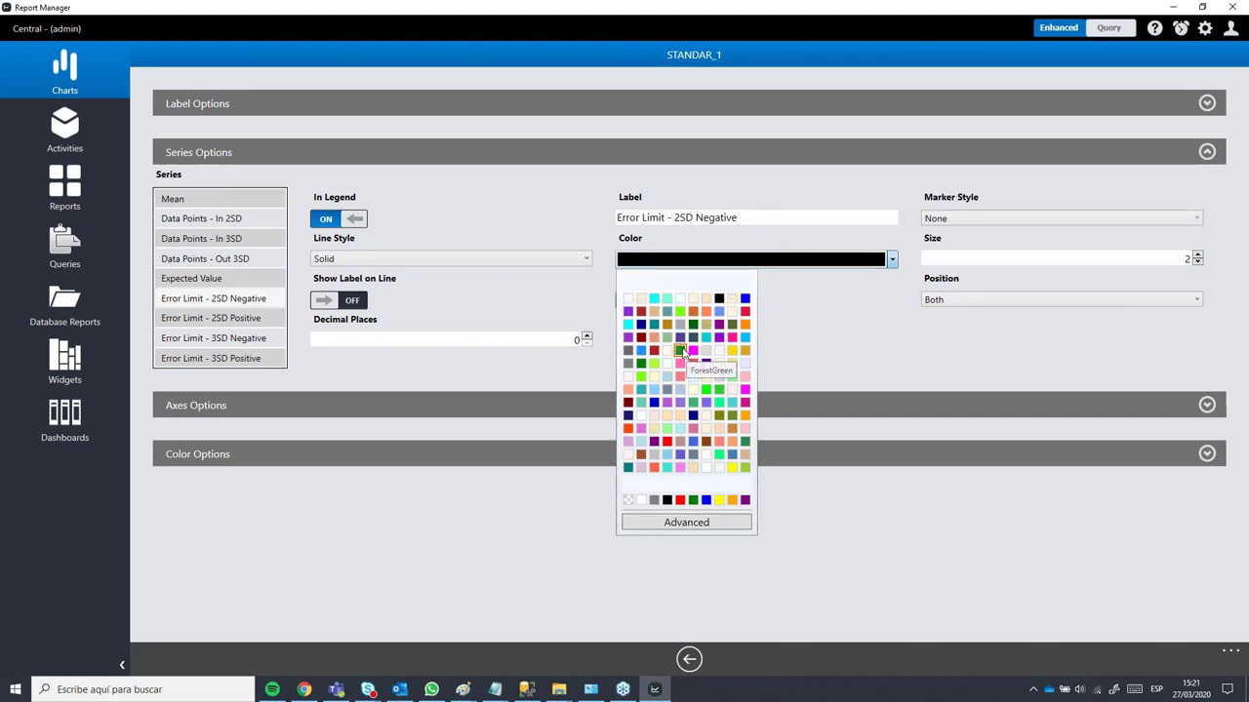
click(681, 351)
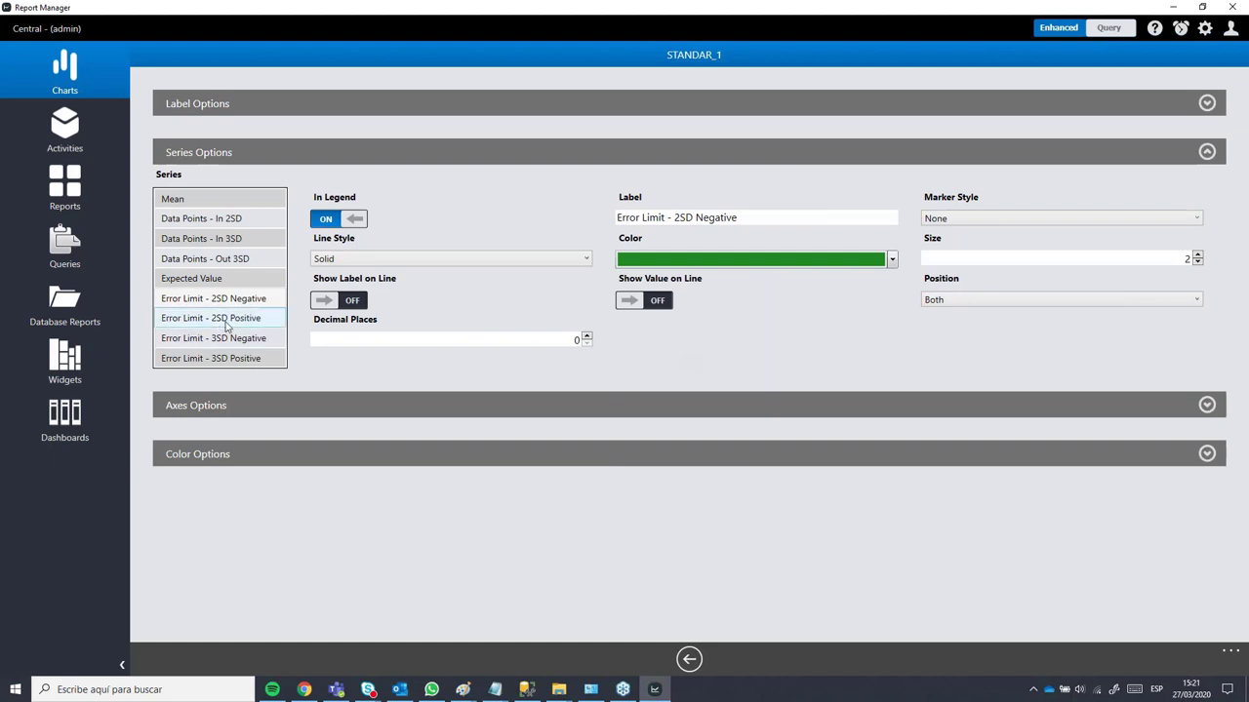
click(226, 322)
click(680, 263)
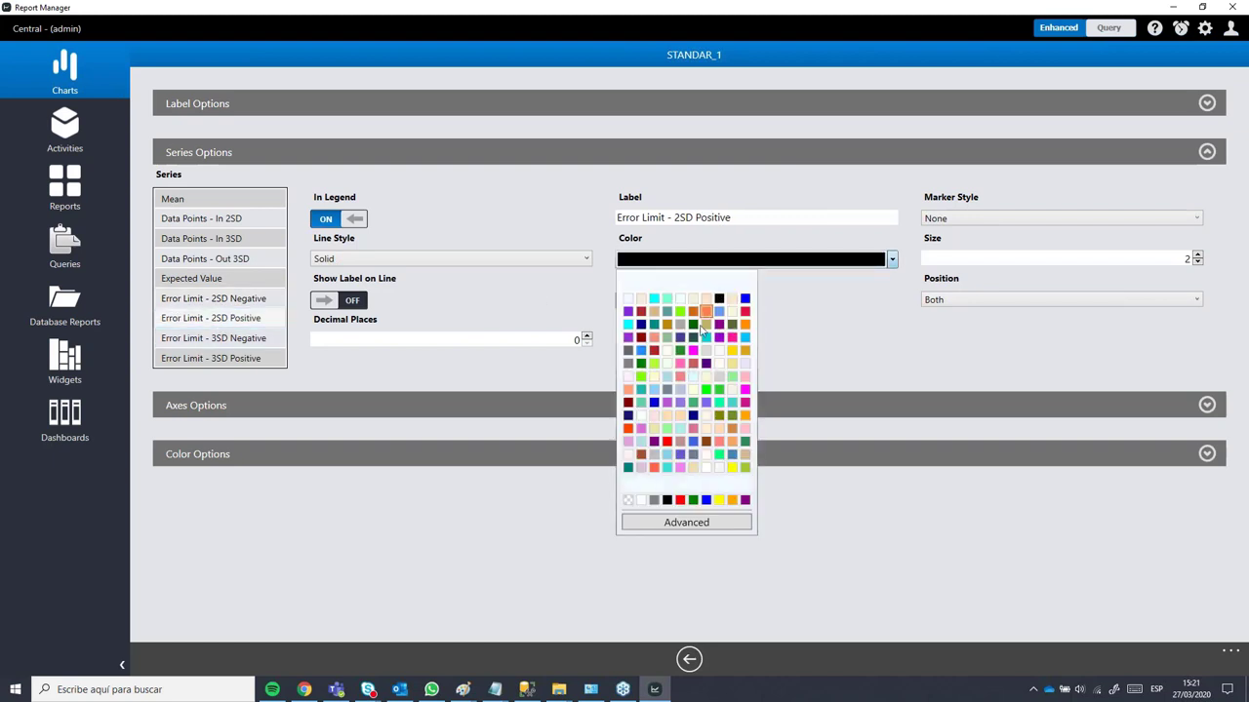
click(680, 351)
Step: Colour the 3SD Negative and Positive limit lines magenta and go back
click(208, 302)
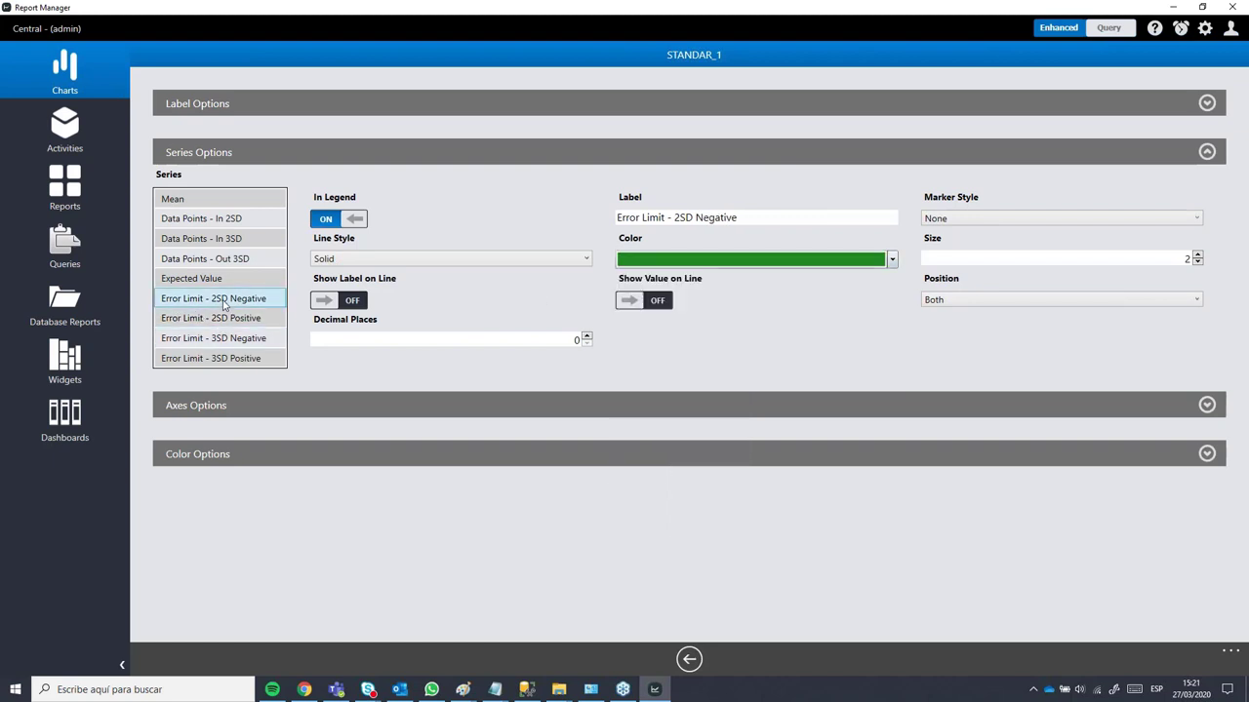
click(223, 317)
click(227, 339)
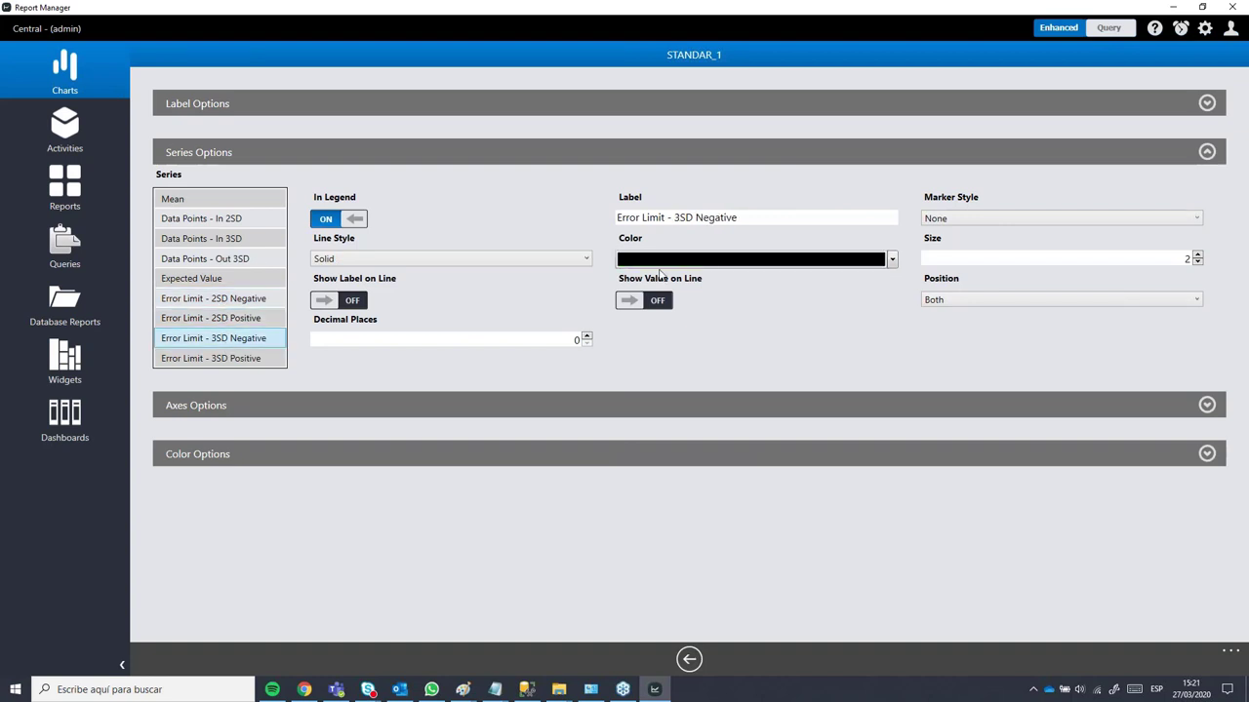
click(719, 261)
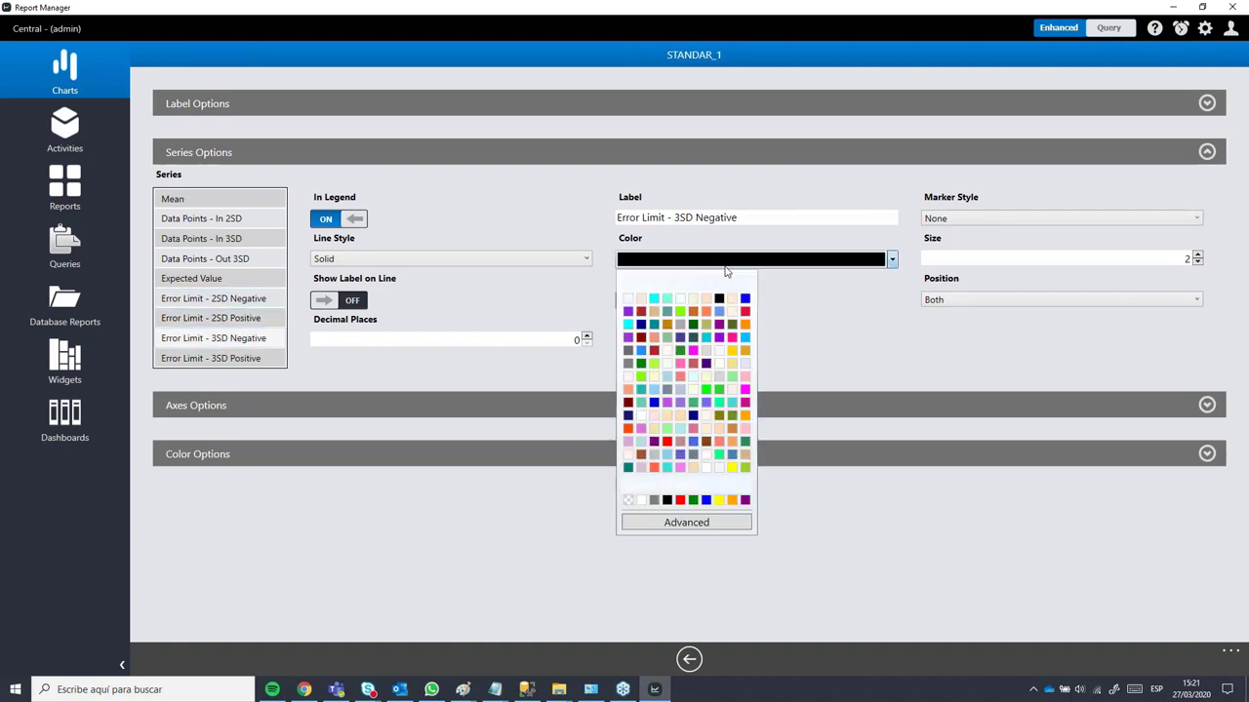
click(745, 389)
click(231, 358)
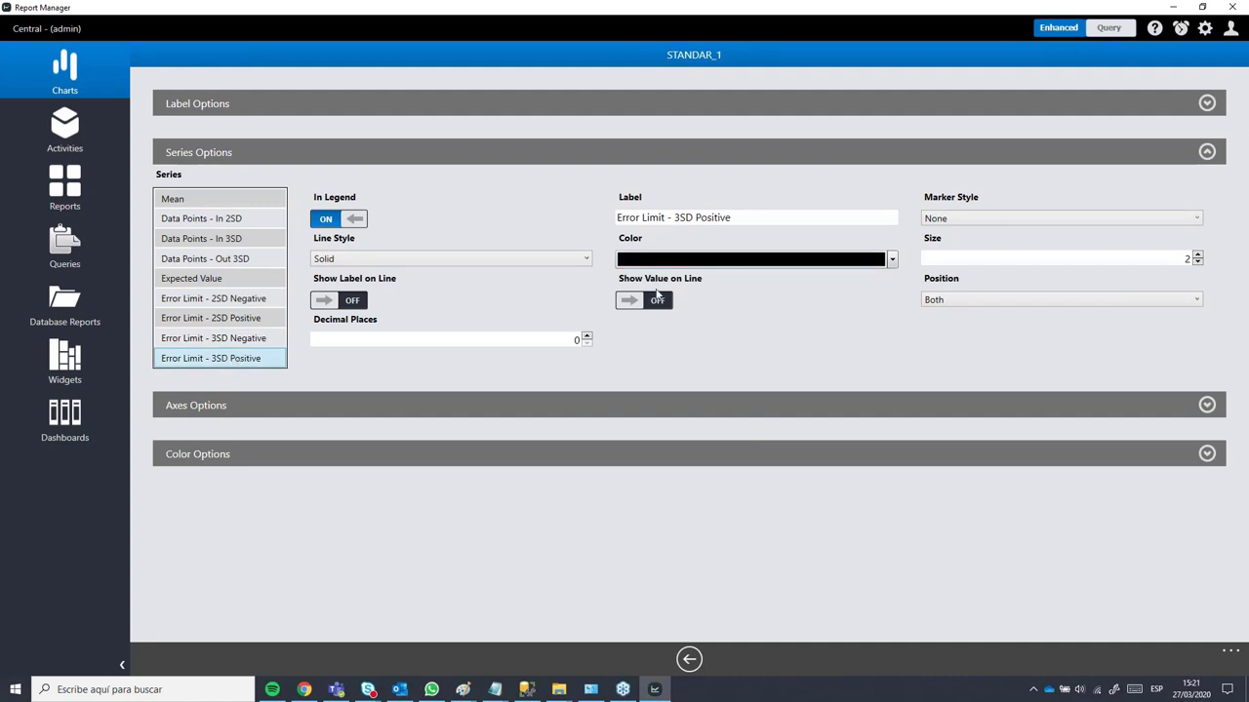
click(755, 262)
click(732, 343)
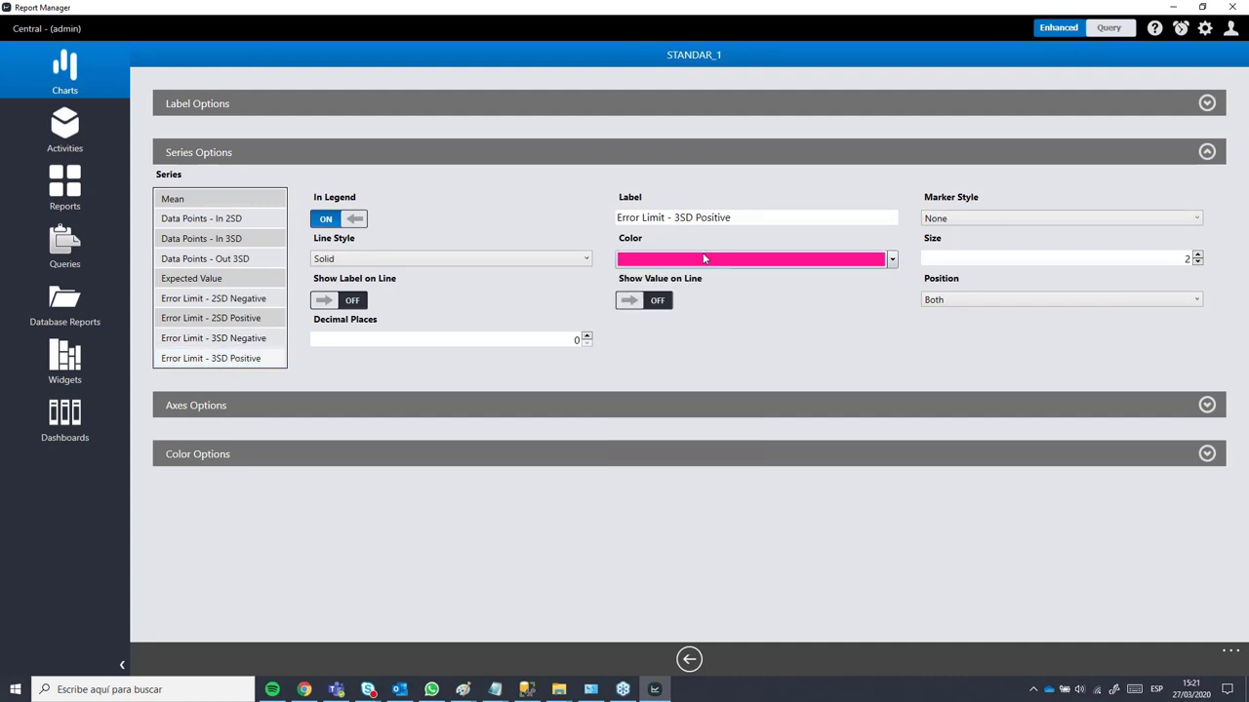
click(711, 261)
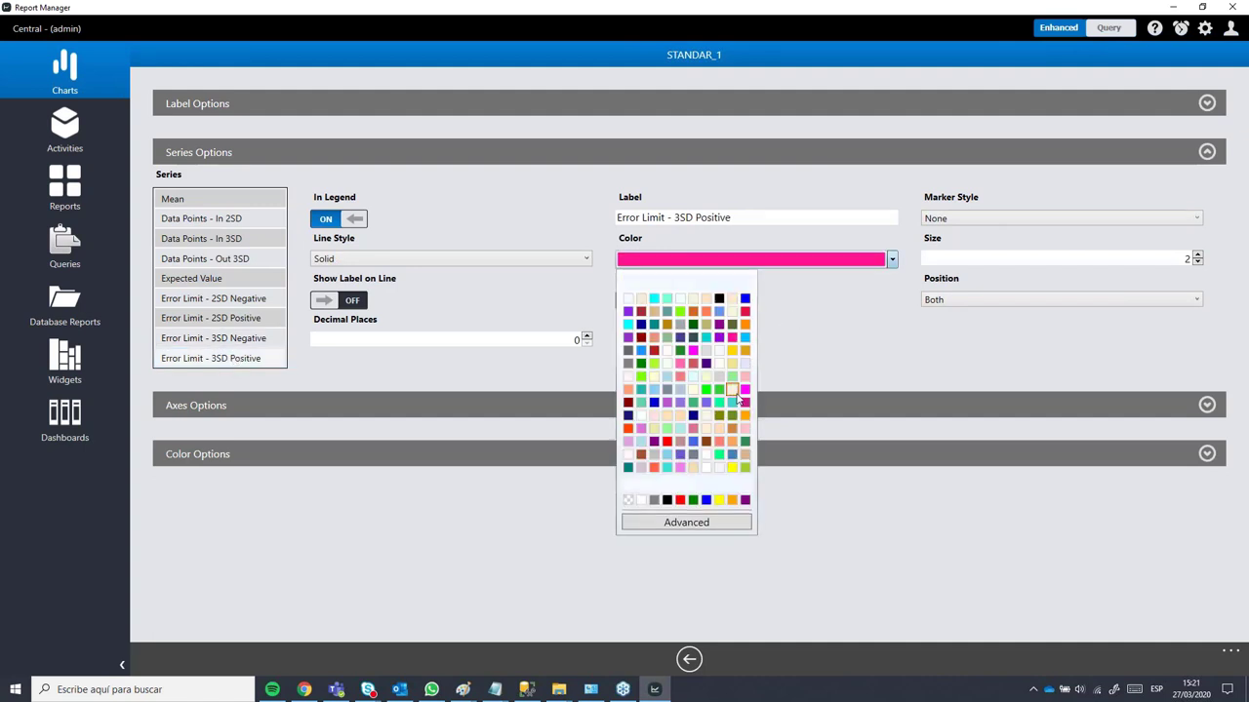
click(693, 351)
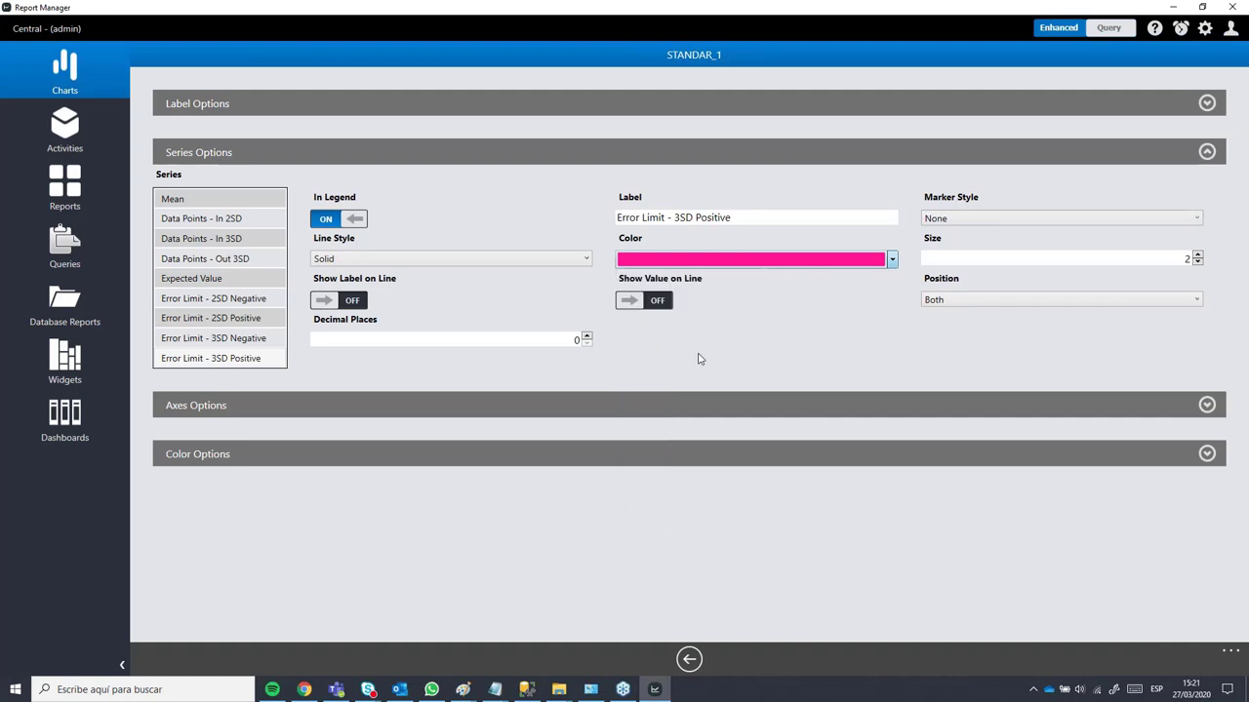
click(223, 340)
click(234, 357)
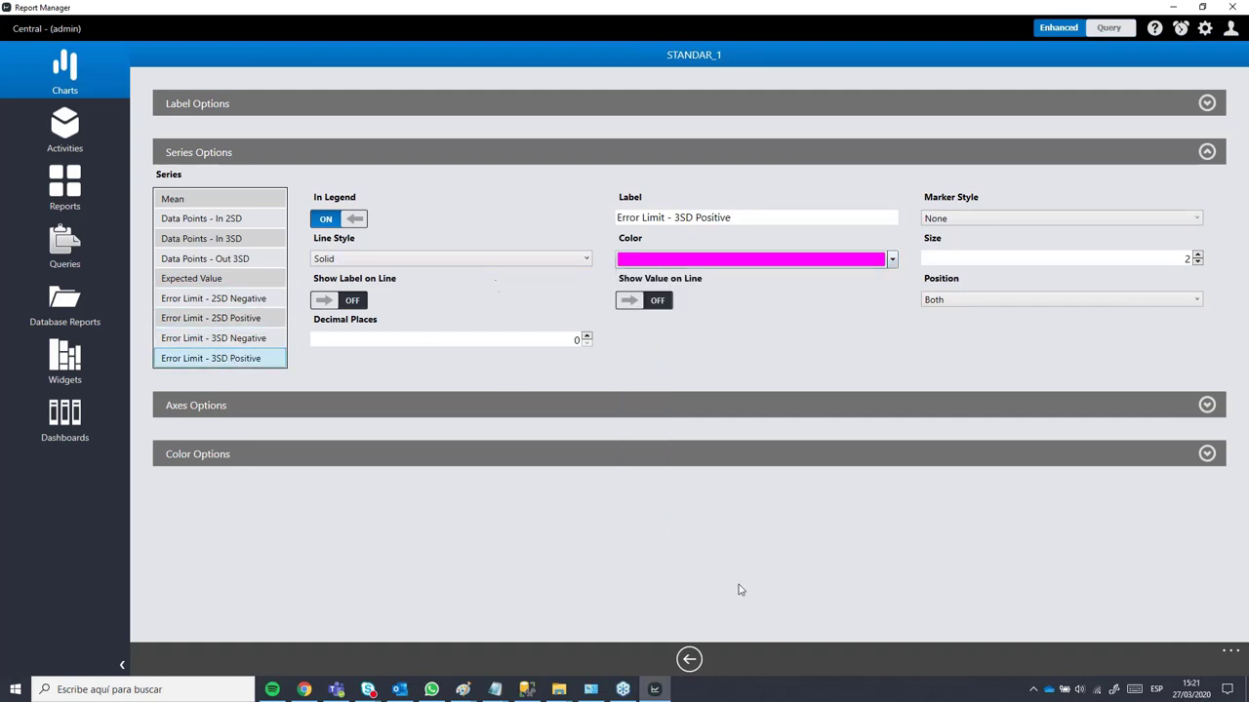
click(690, 661)
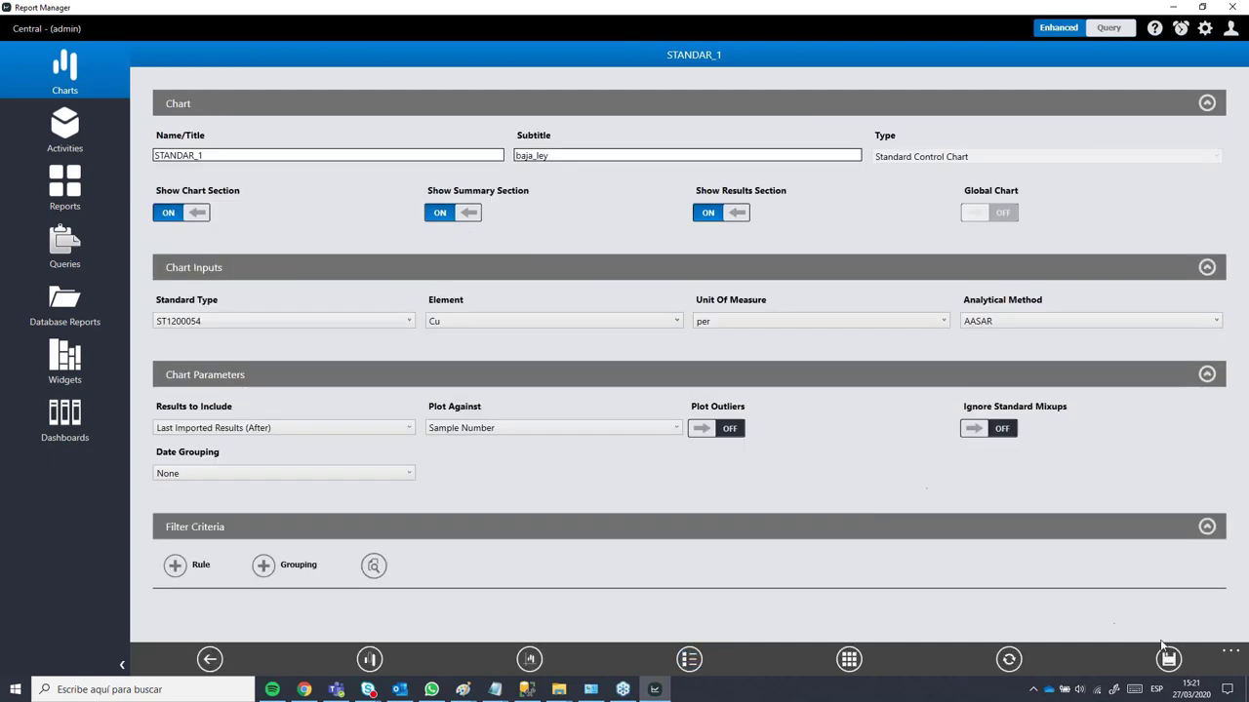
click(1009, 659)
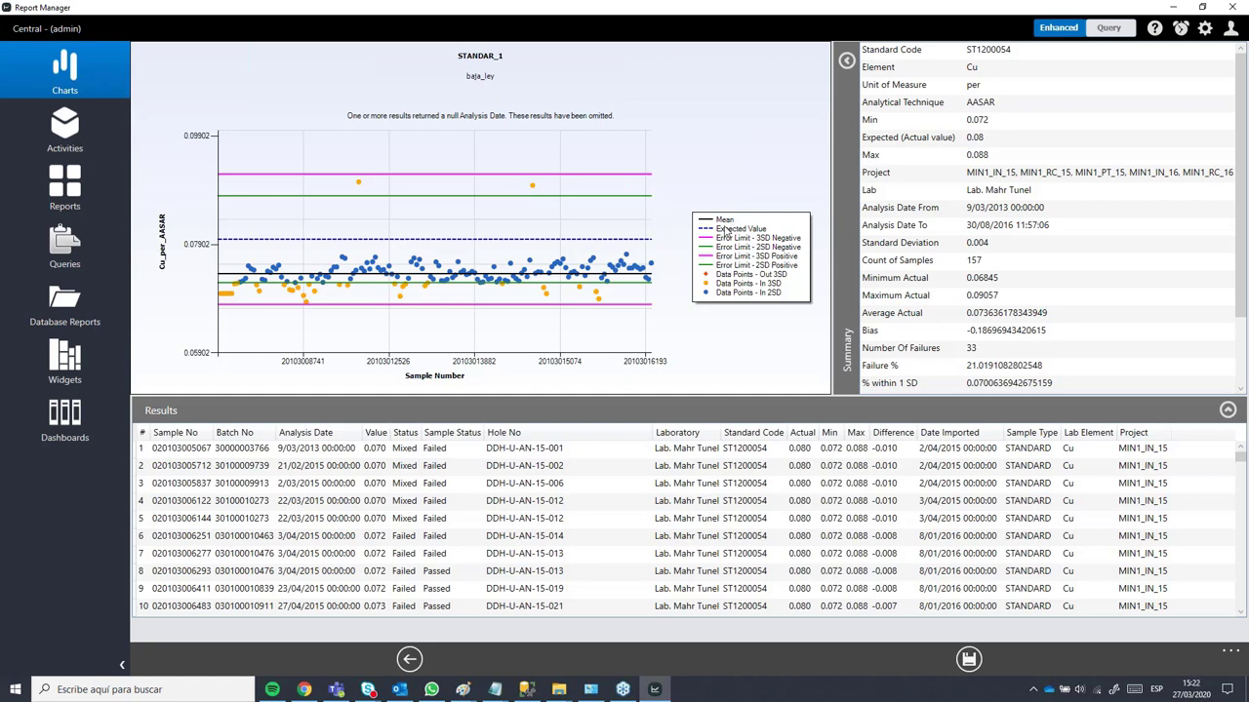
click(409, 661)
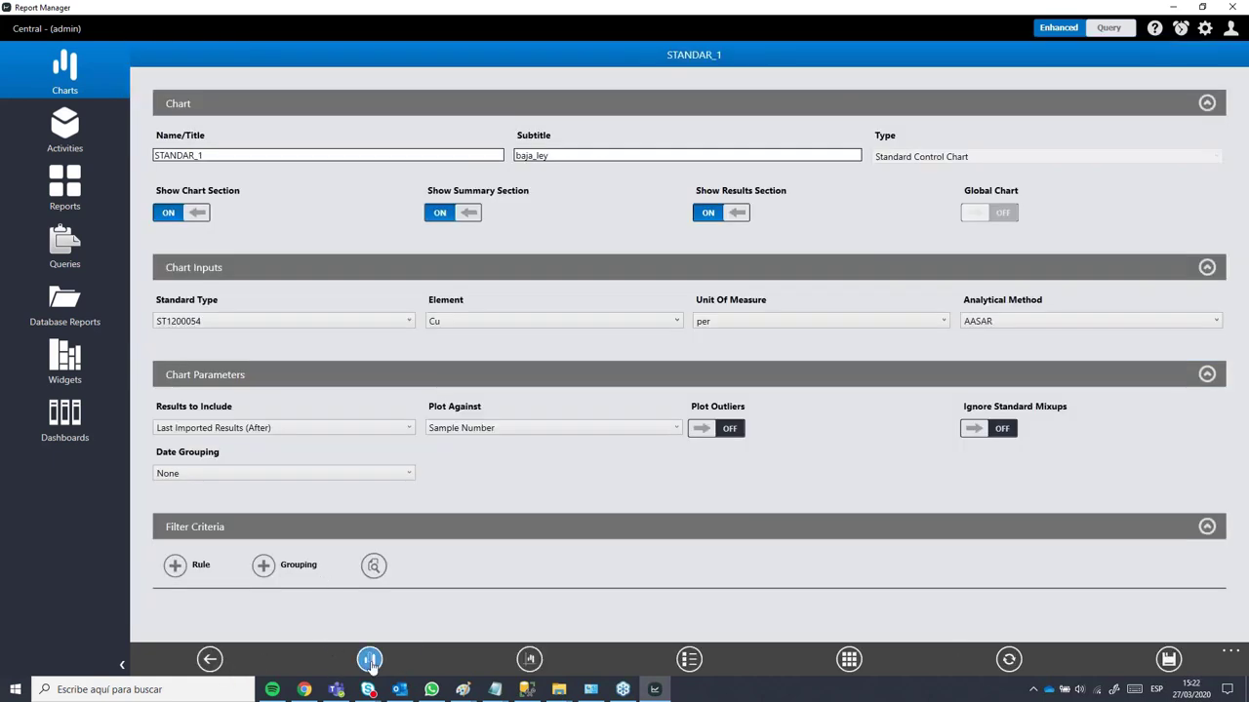
Step: Change the Mean analysis to a Moving Average with period 5 and save it
click(369, 659)
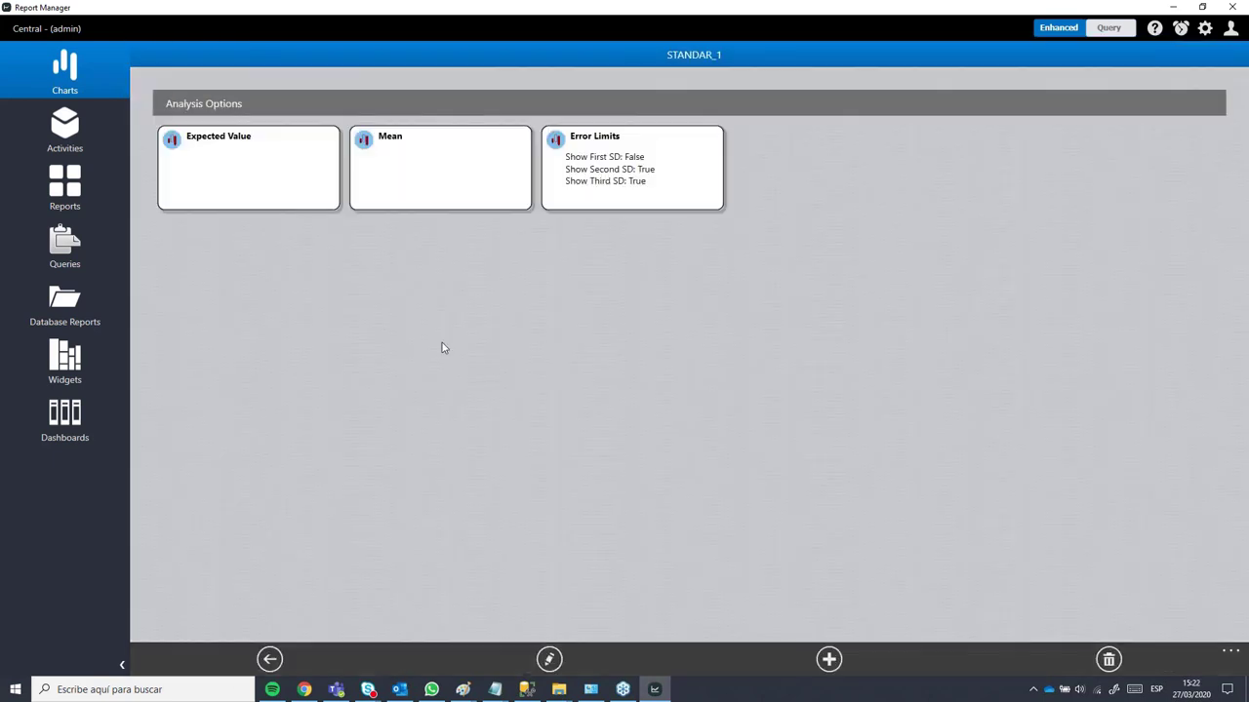
click(445, 177)
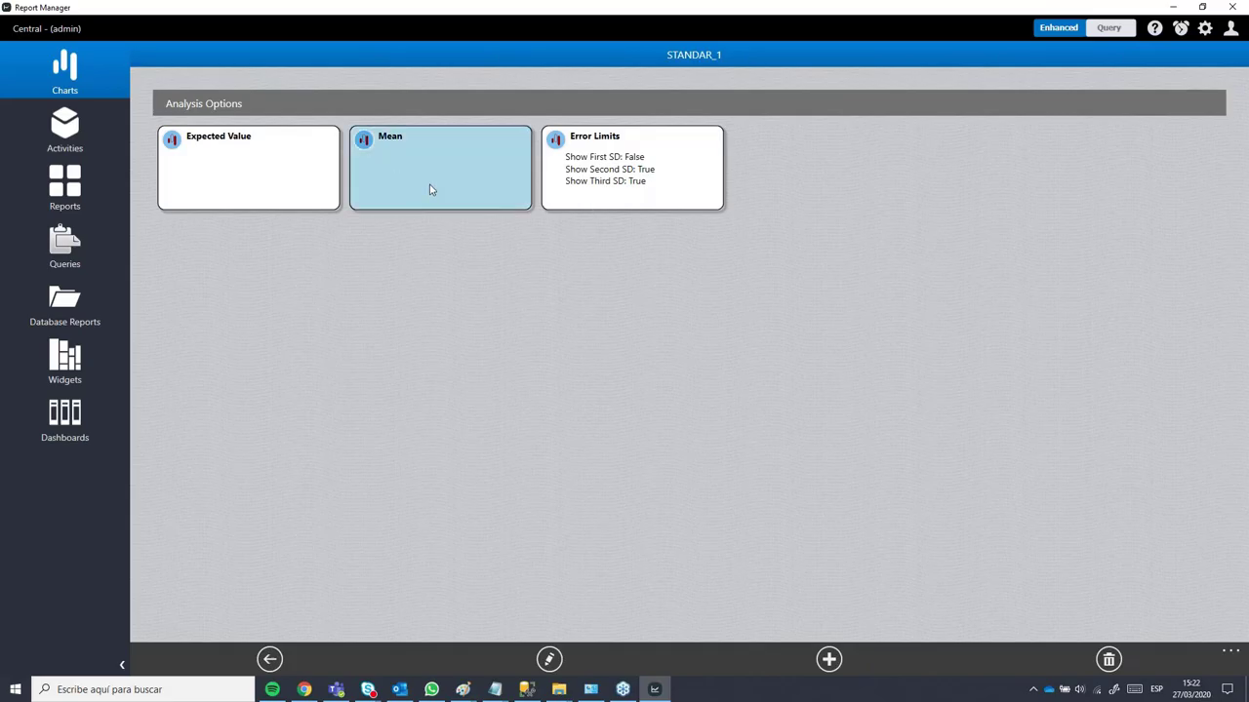
double_click(431, 190)
click(204, 153)
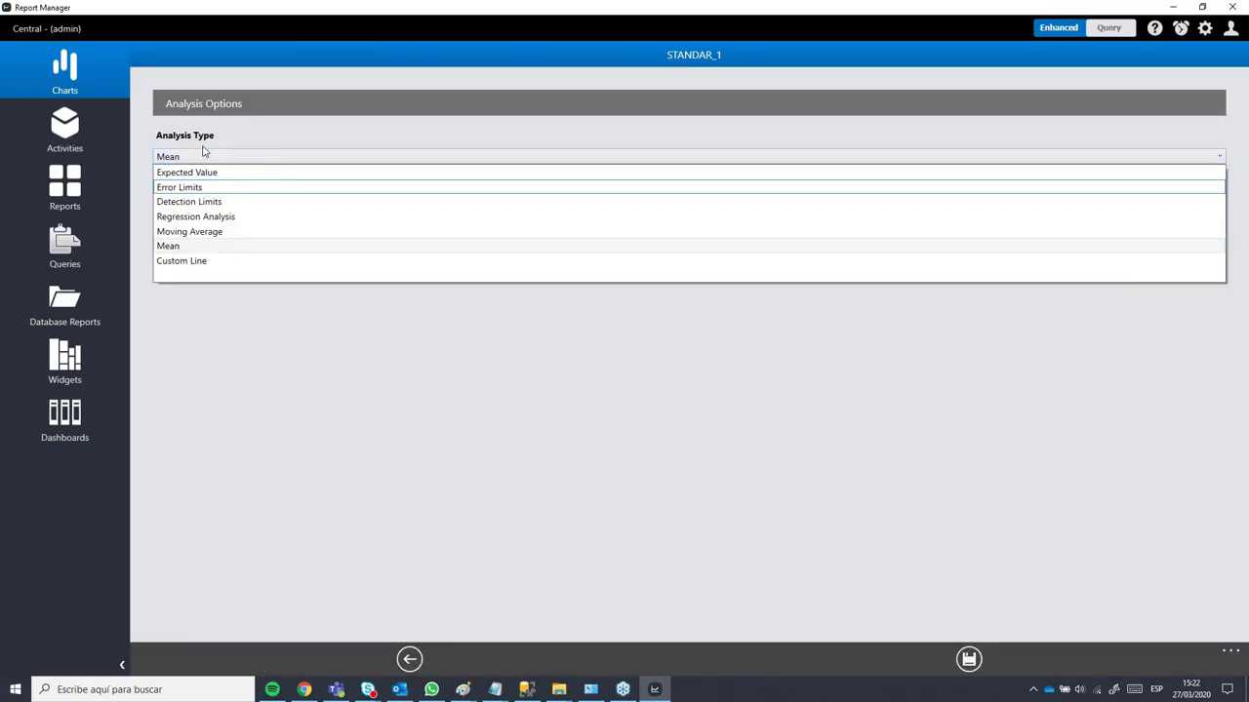
click(216, 241)
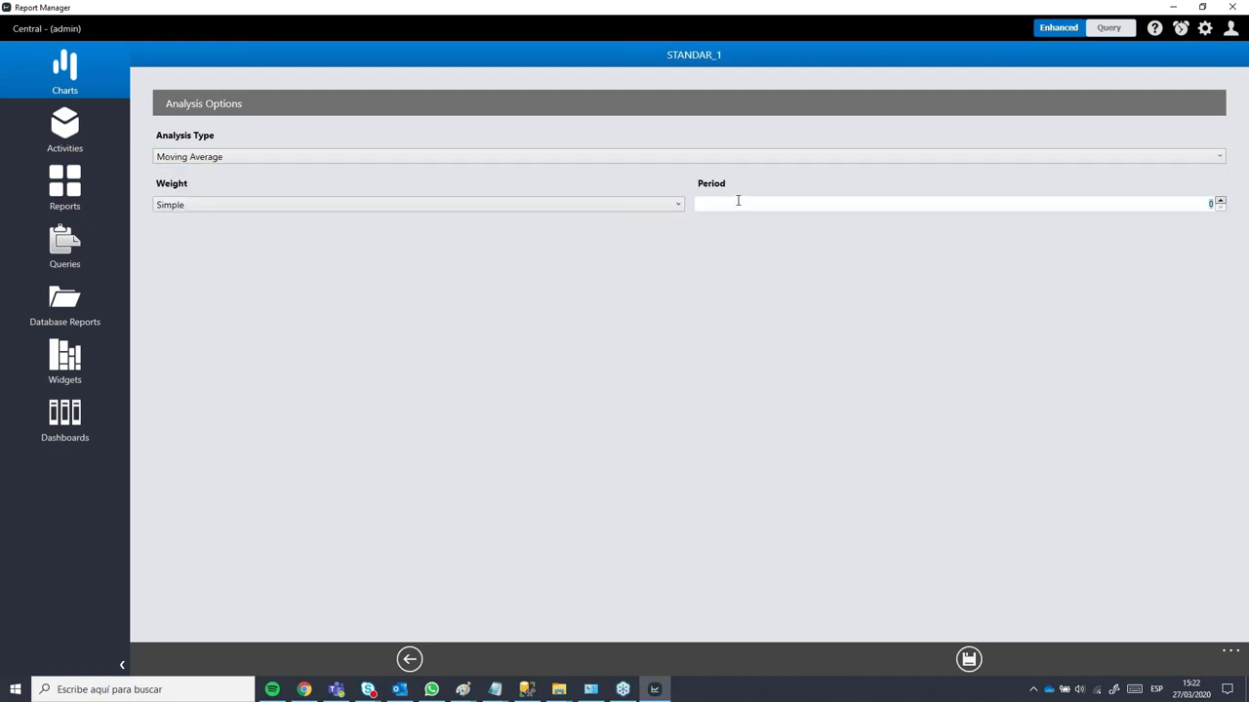
text(5)
click(971, 659)
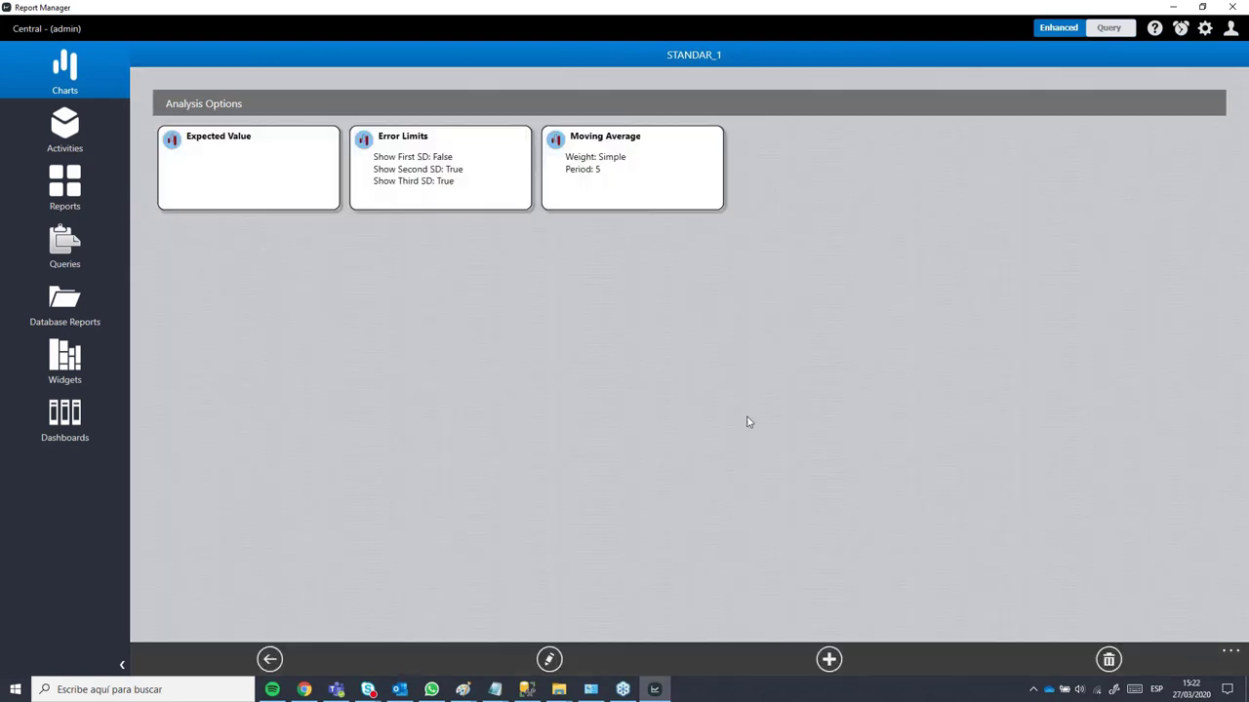
click(280, 662)
click(529, 659)
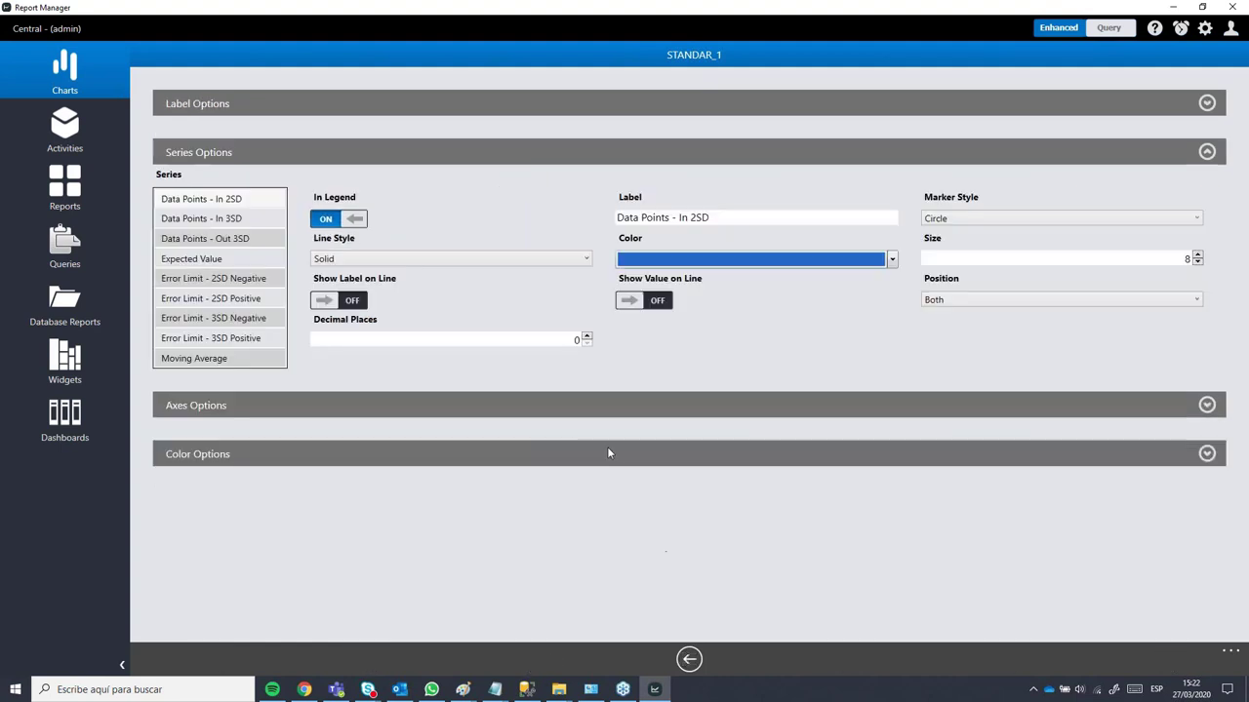
Step: Style the Moving Average series dark red with a Dash Dot line
click(197, 358)
click(683, 261)
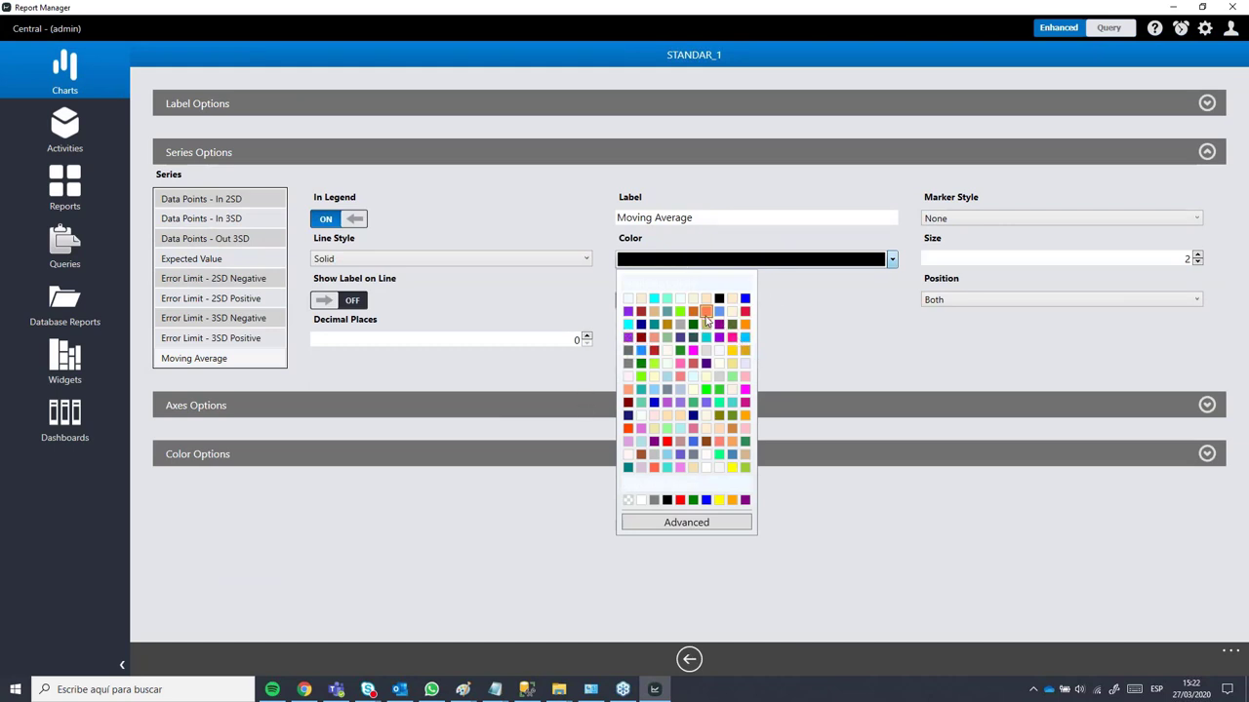
click(640, 347)
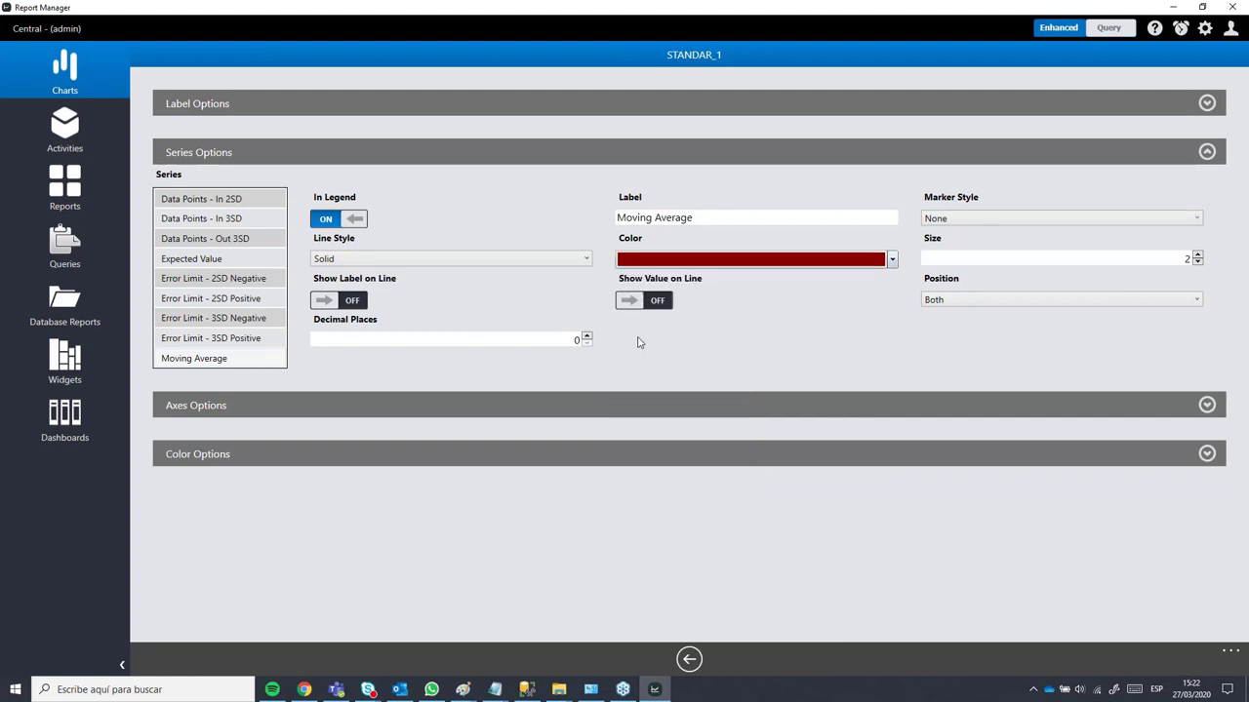
click(447, 258)
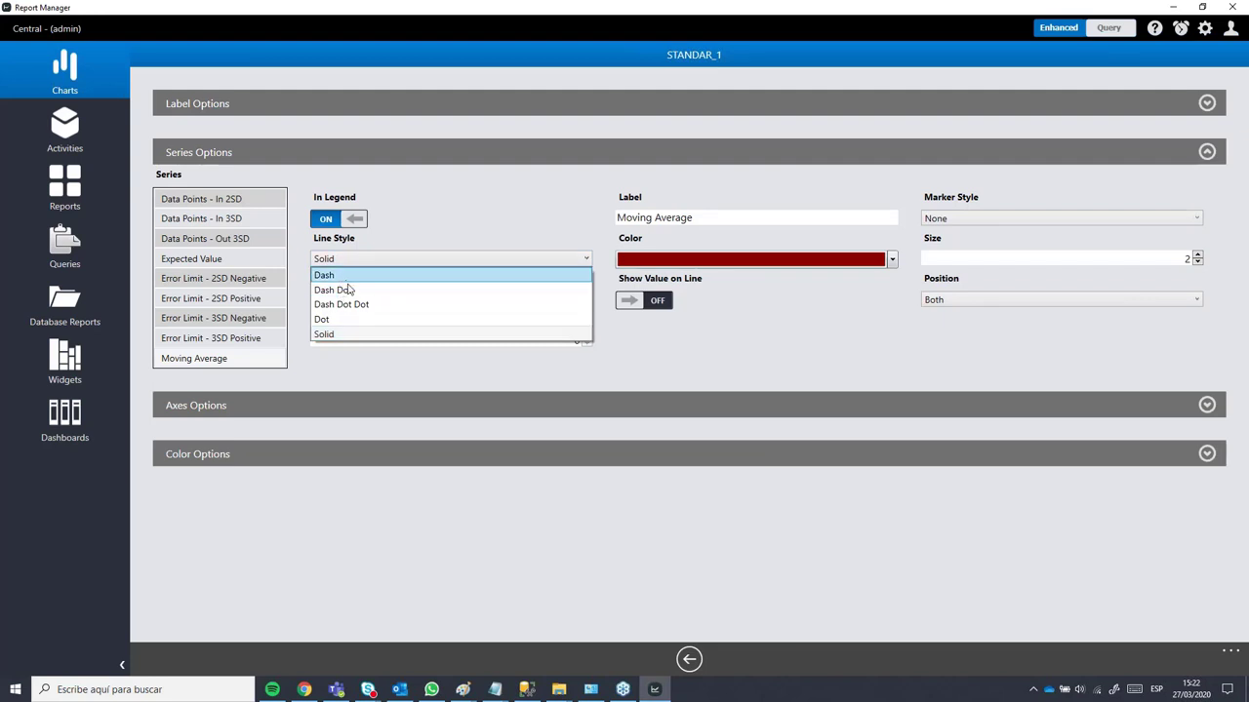
click(351, 292)
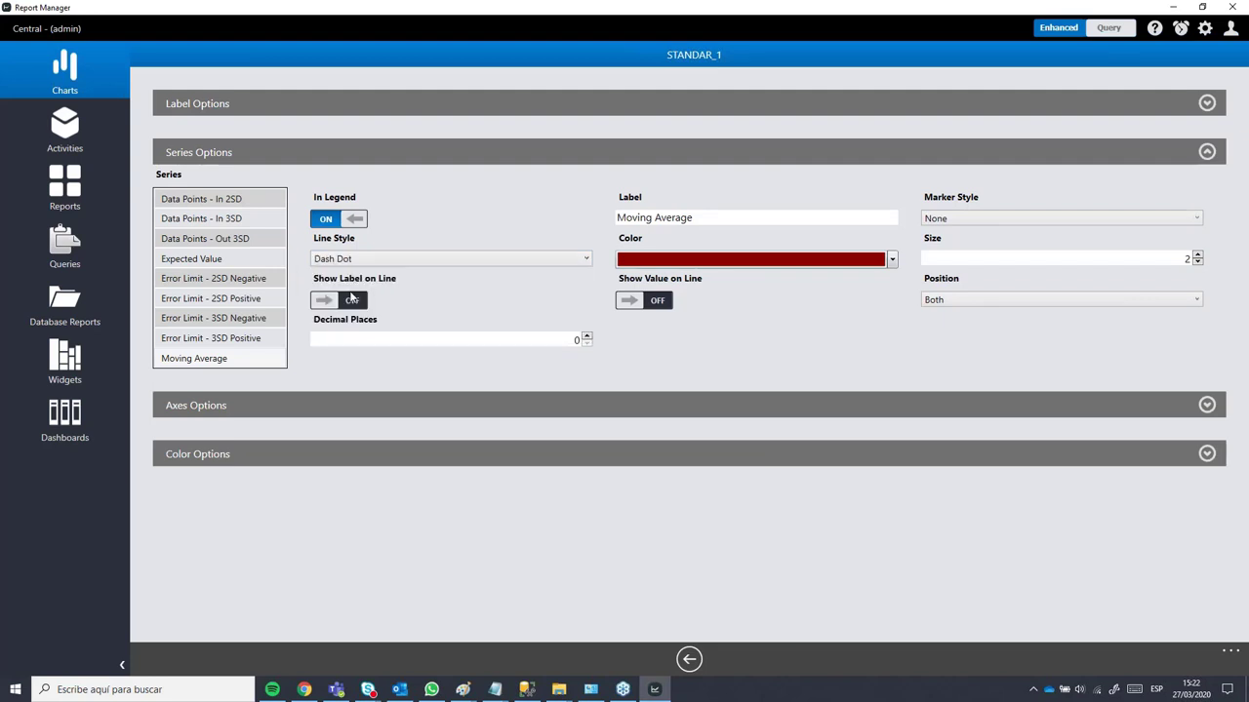
click(689, 658)
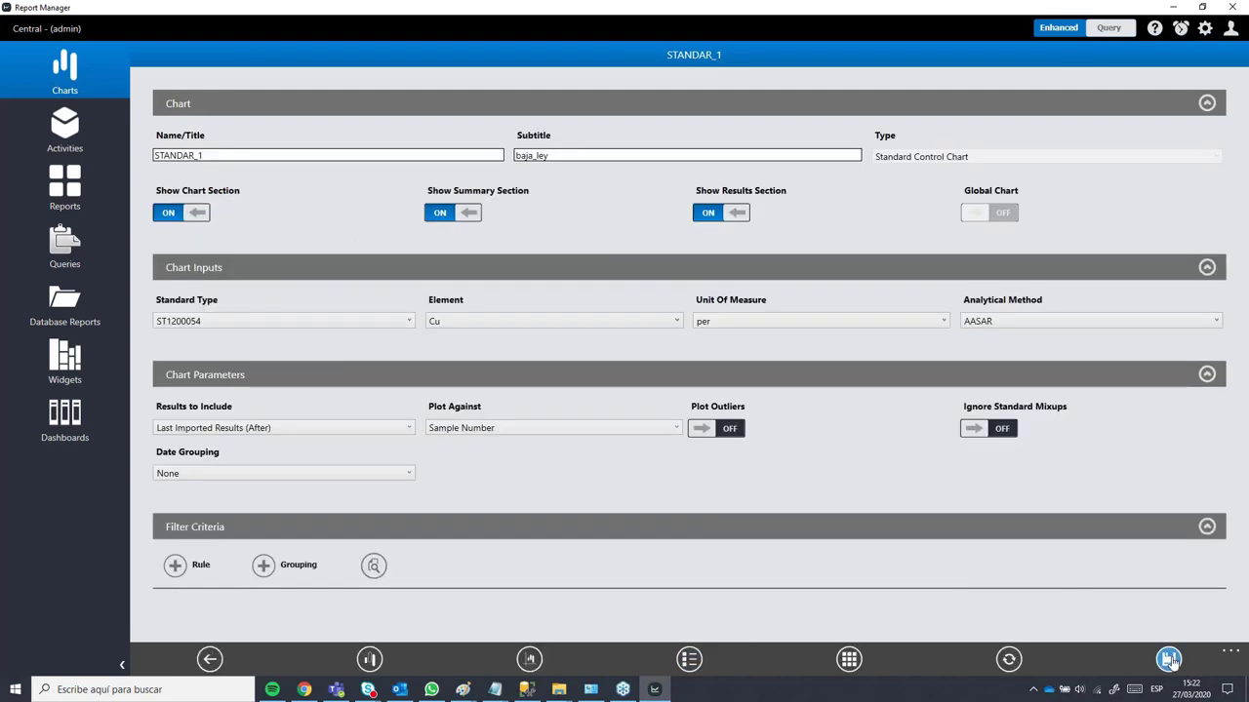
click(1009, 658)
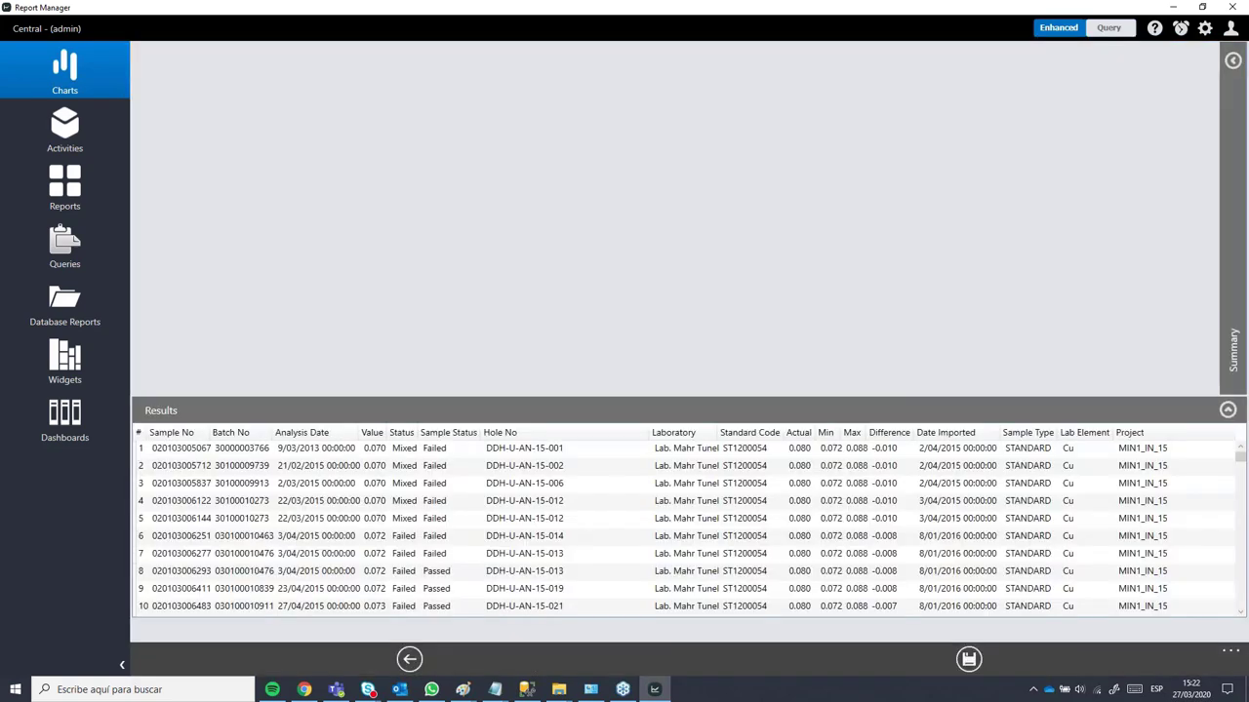
click(686, 463)
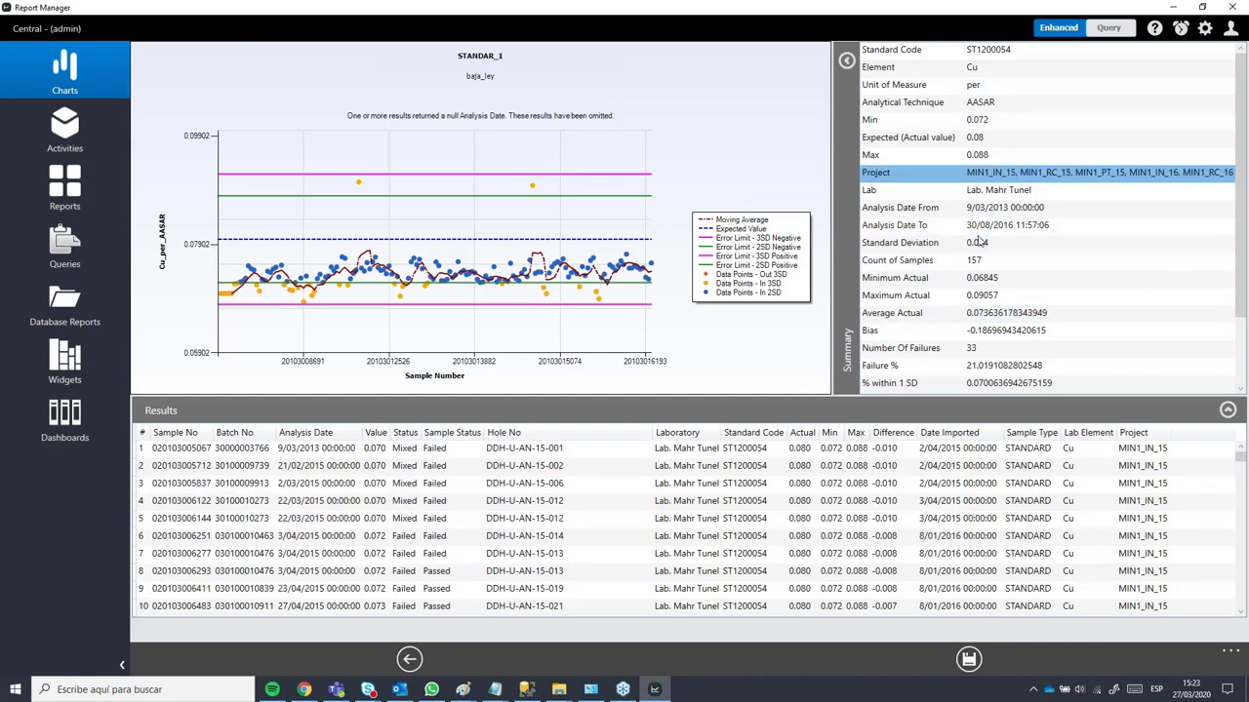
click(846, 61)
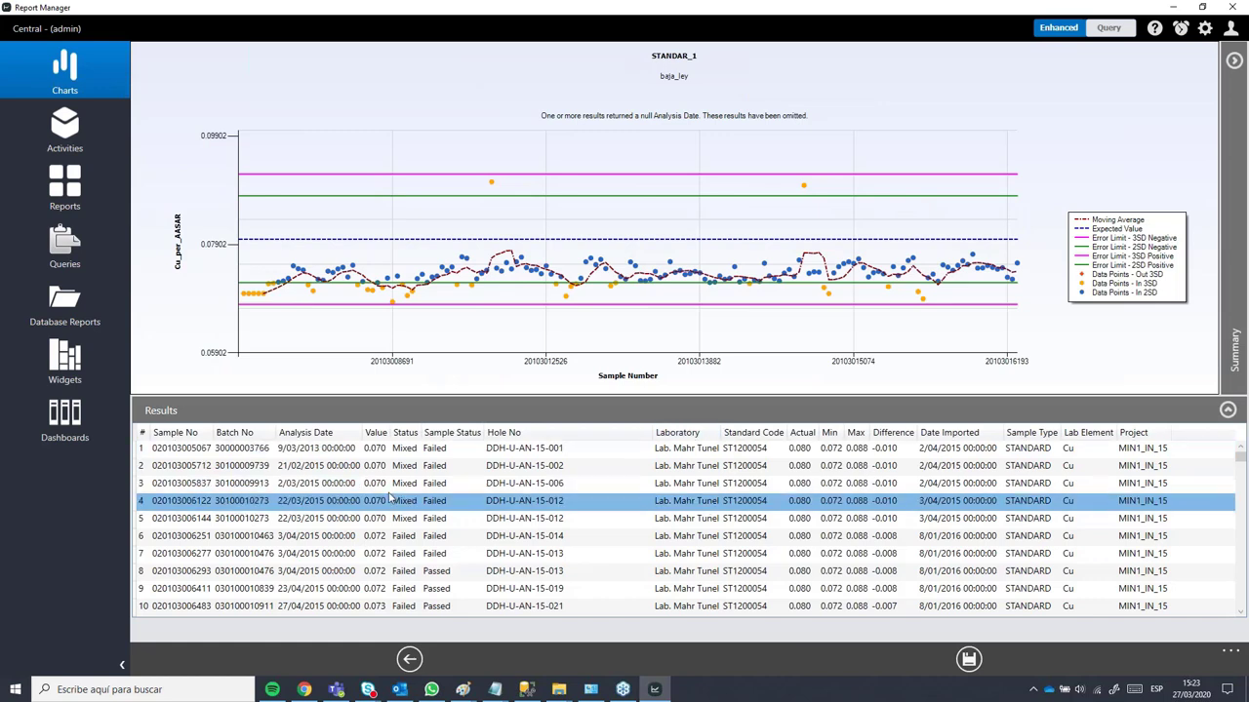
click(1235, 62)
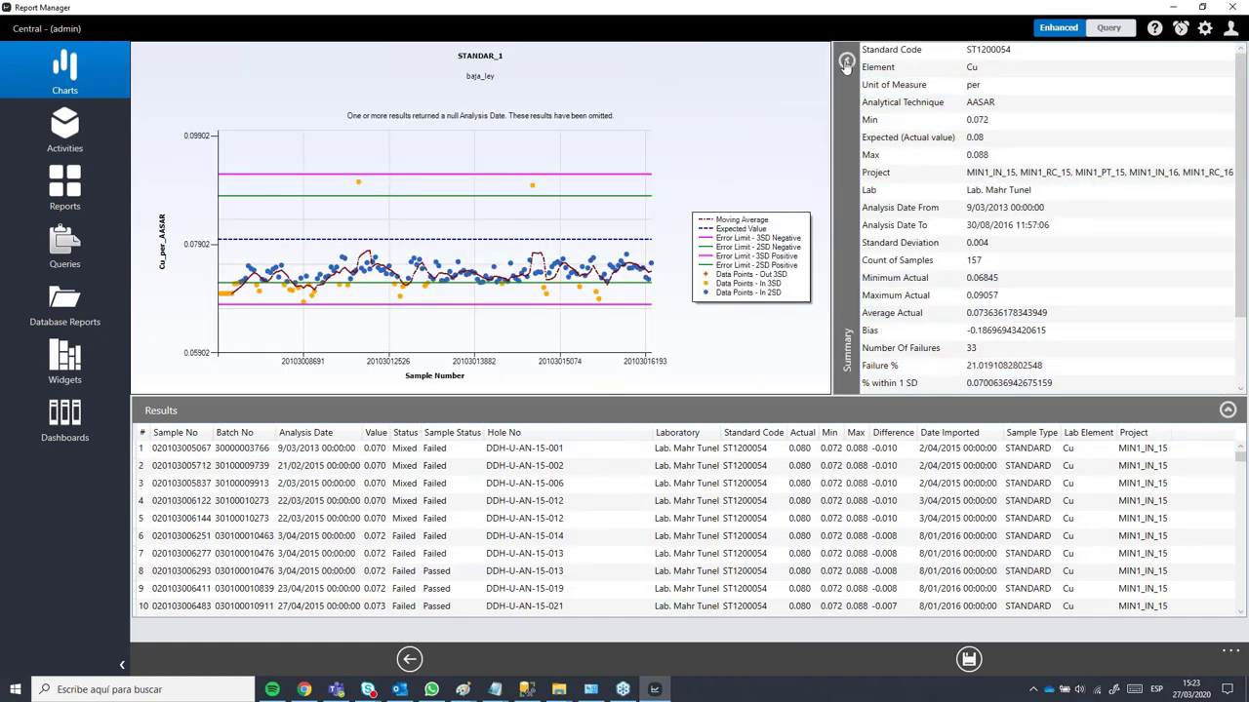
click(846, 61)
click(1227, 411)
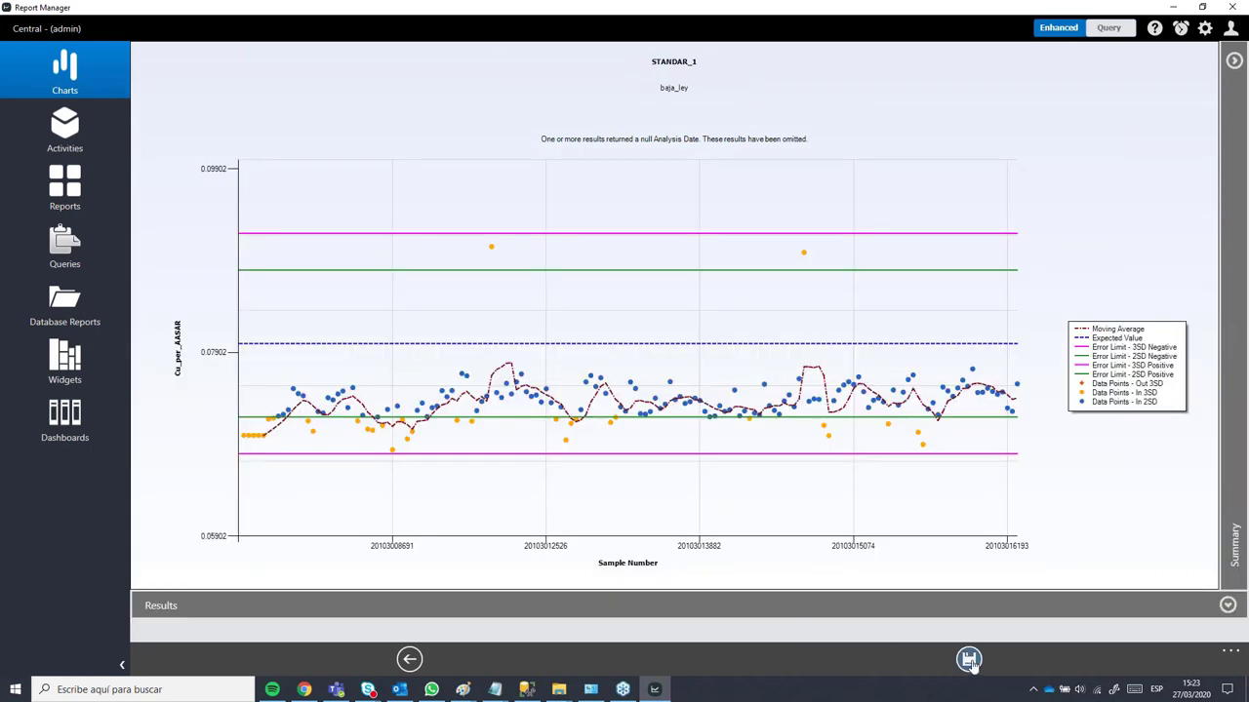
click(969, 660)
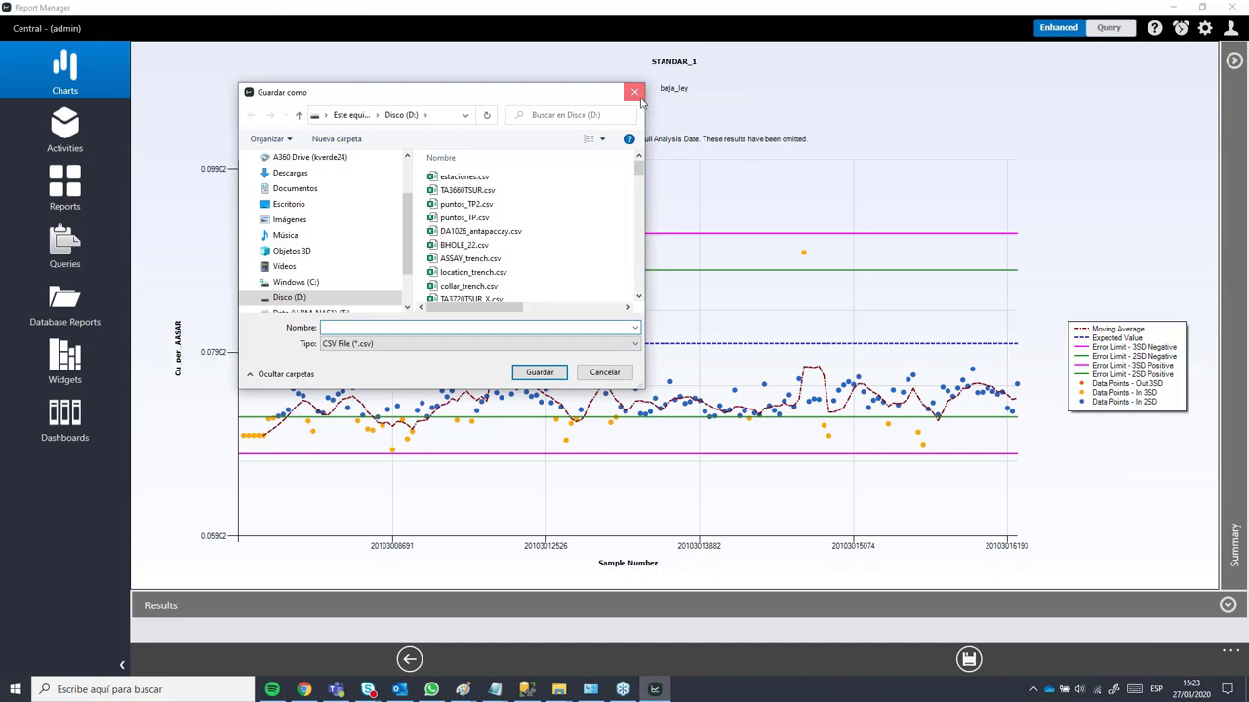
click(640, 98)
click(406, 659)
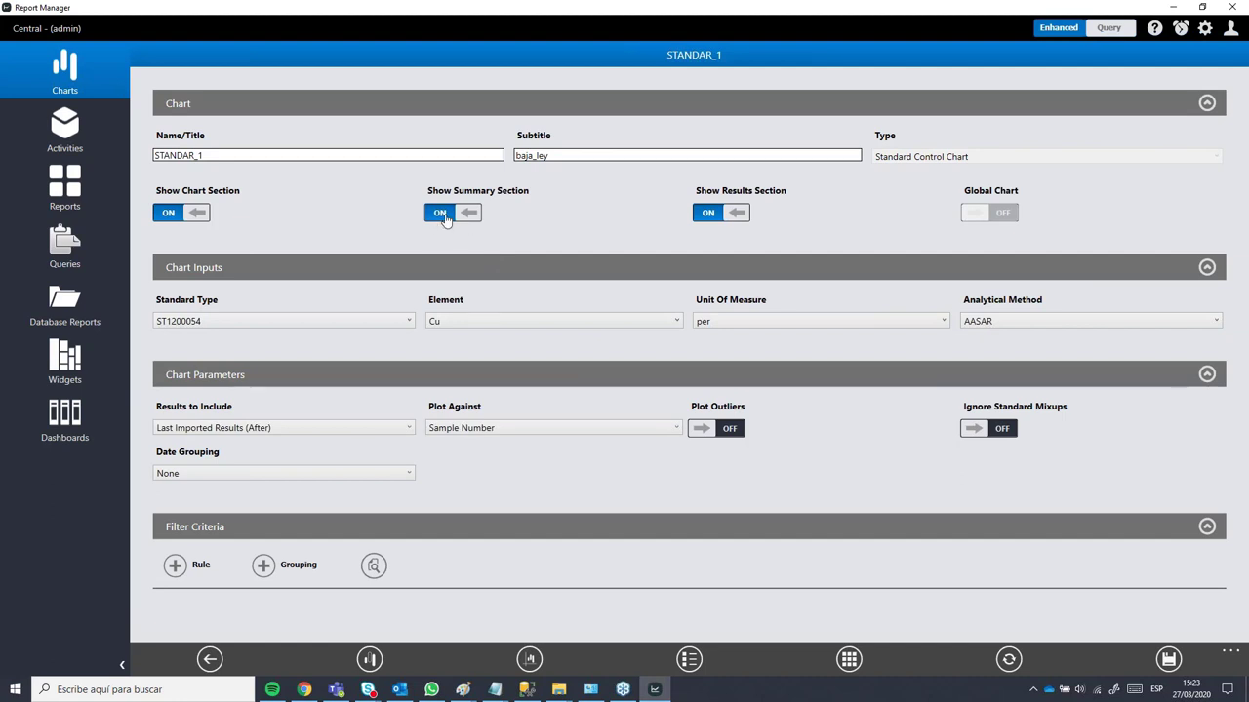
Step: Hide the Summary and Results sections, regenerate the STANDAR_1 control chart, and return to its settings
click(441, 215)
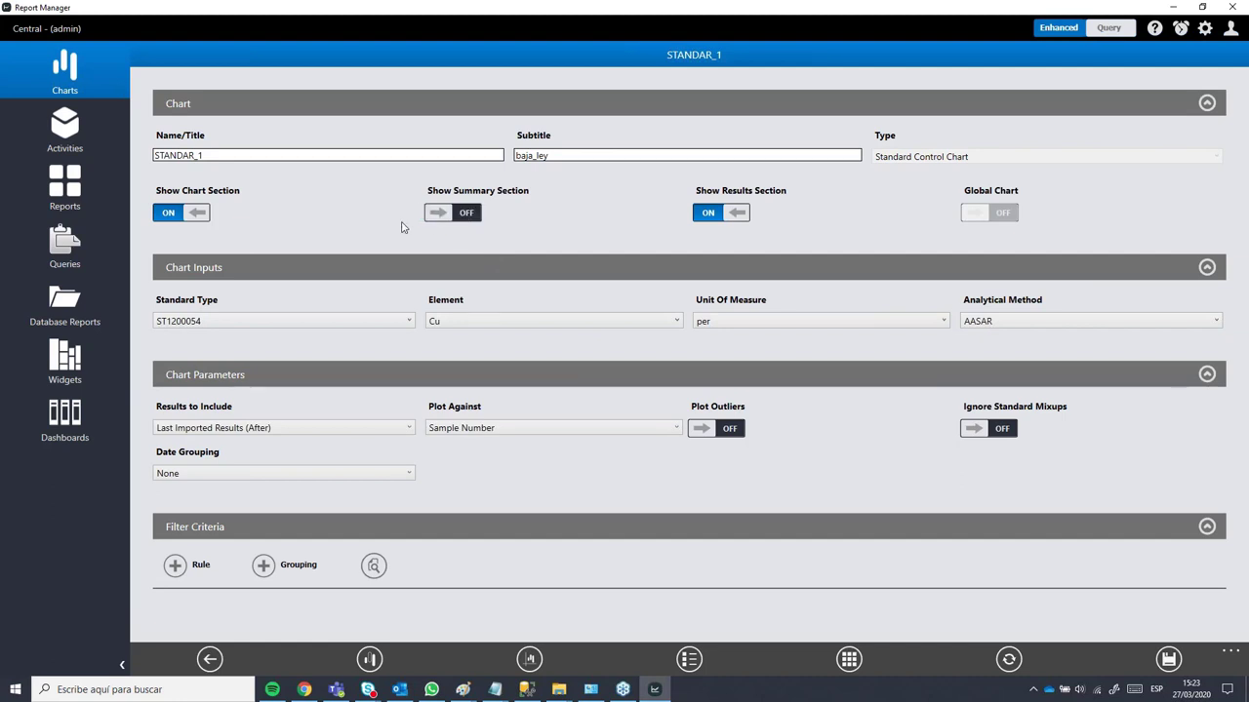
click(722, 213)
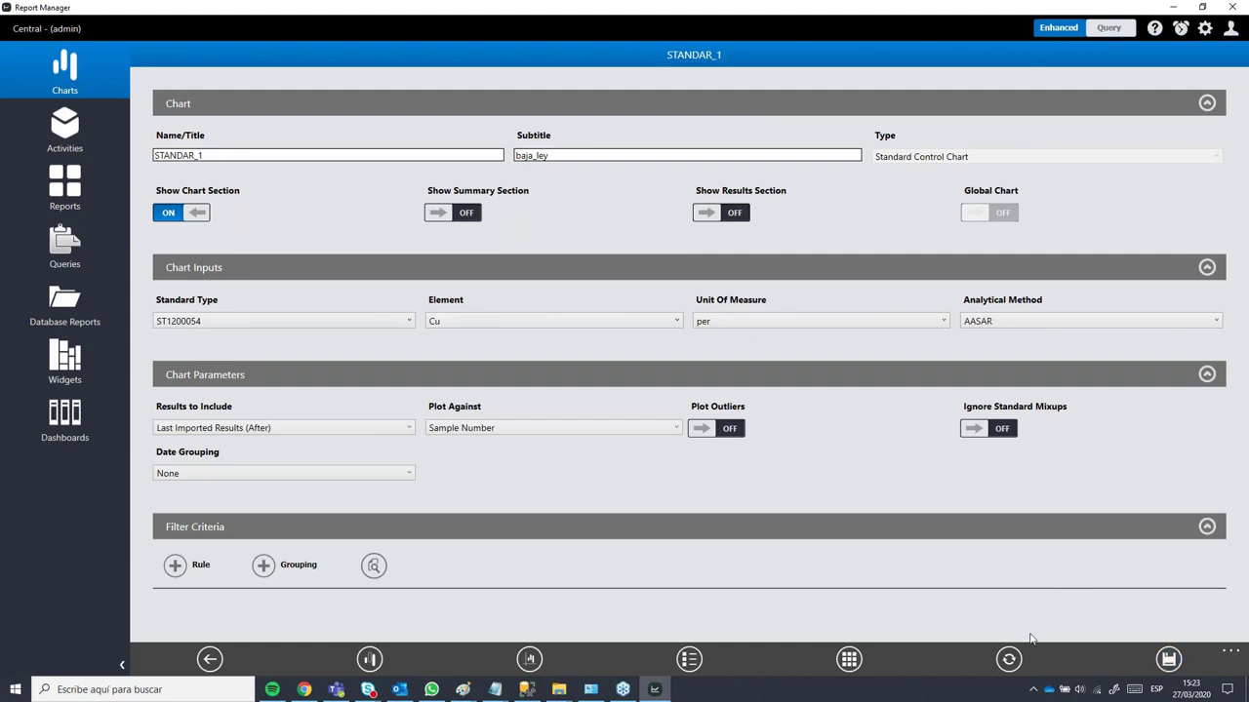
click(1008, 660)
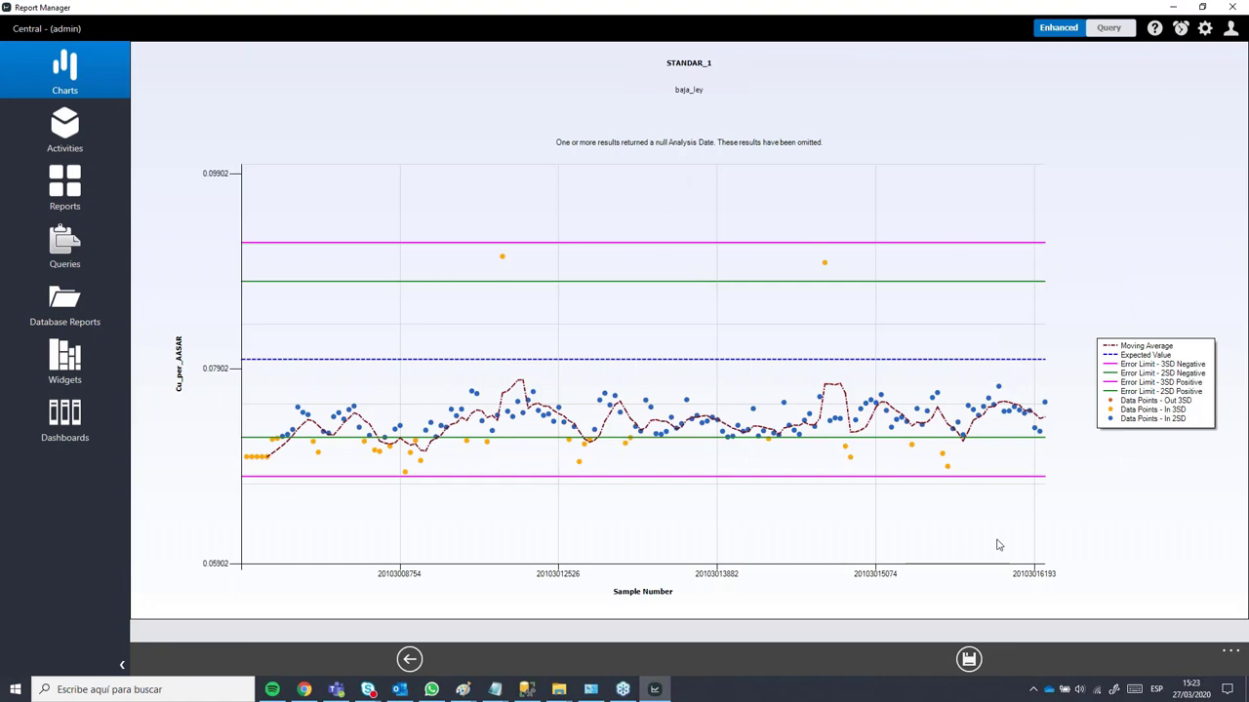
click(409, 660)
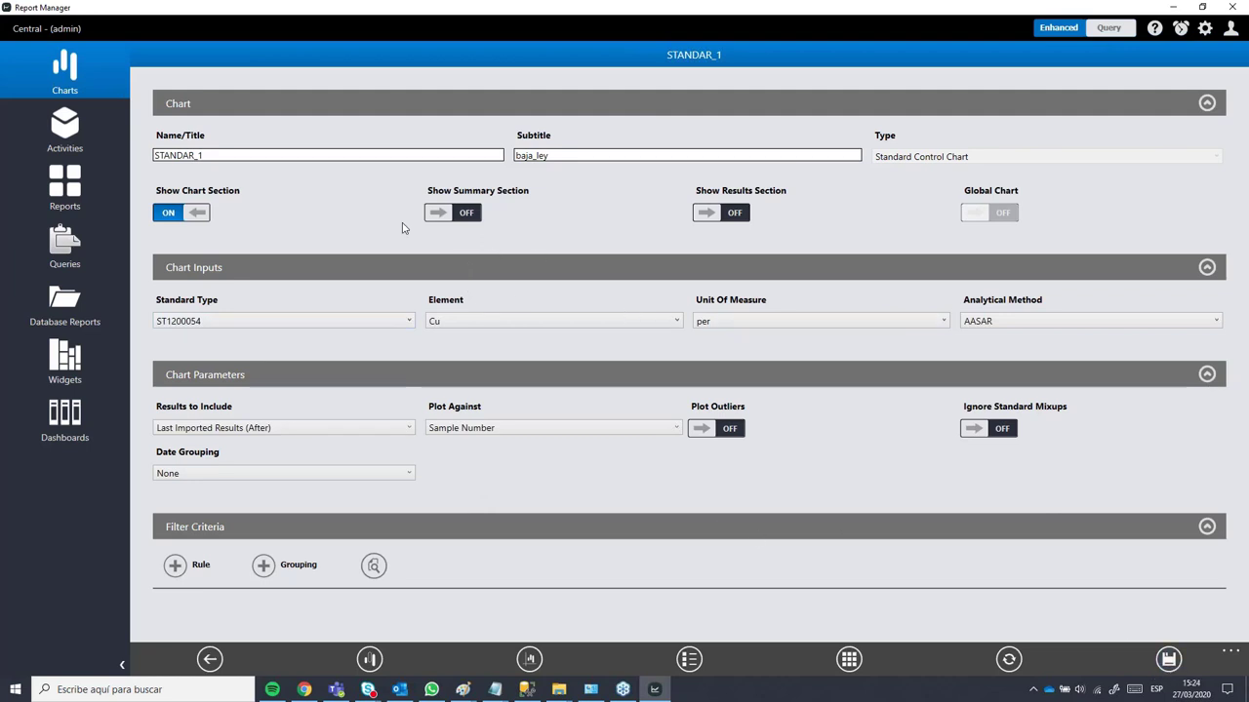
Step: From the Charts list with STANDAR_1 selected, start a new chart
click(65, 73)
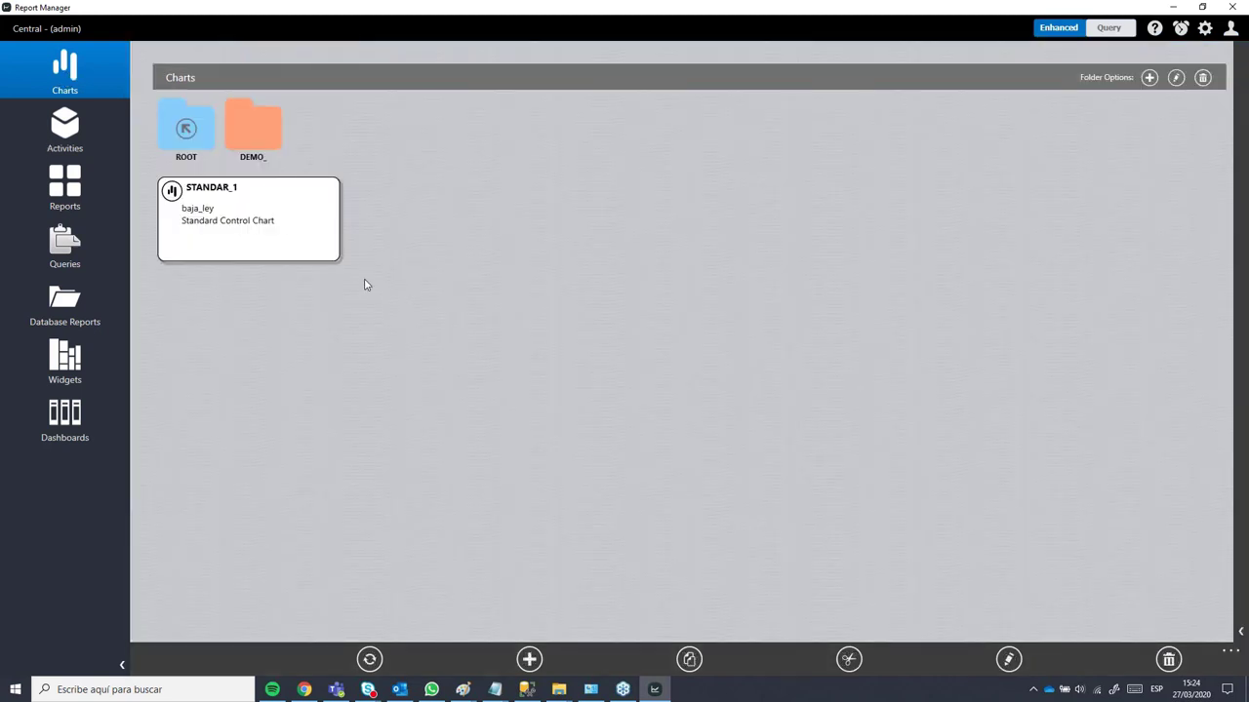
click(285, 238)
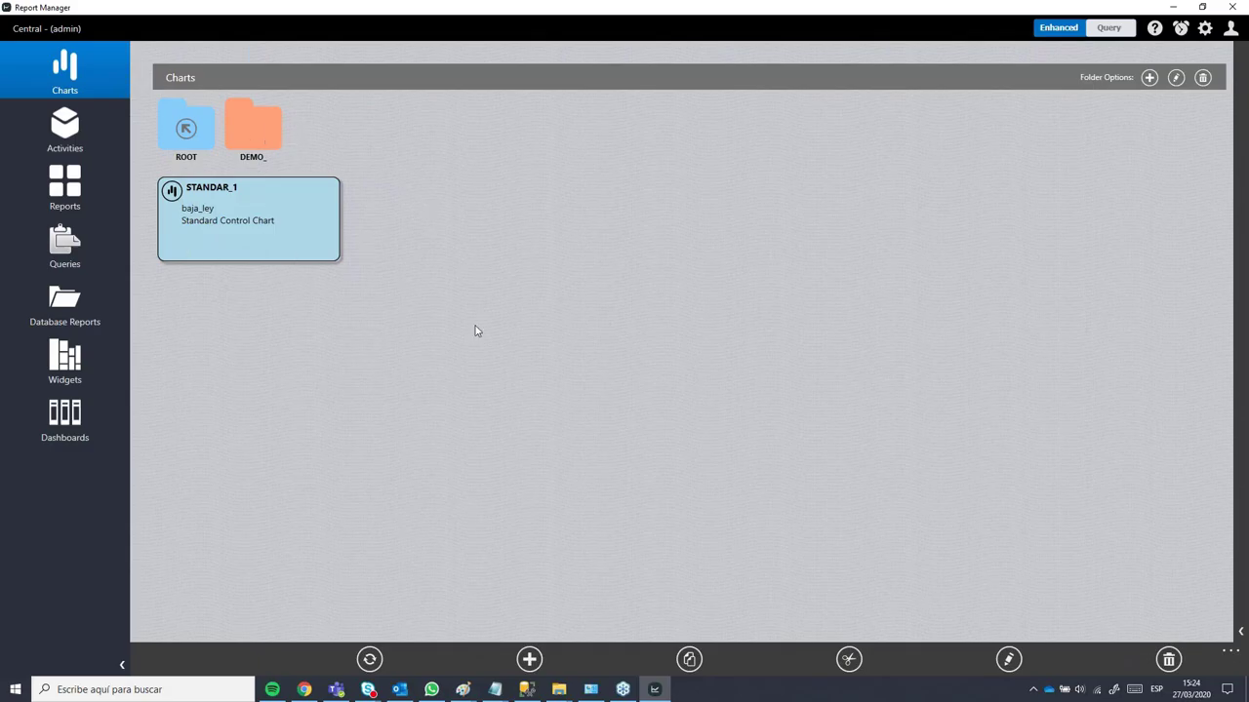
click(527, 661)
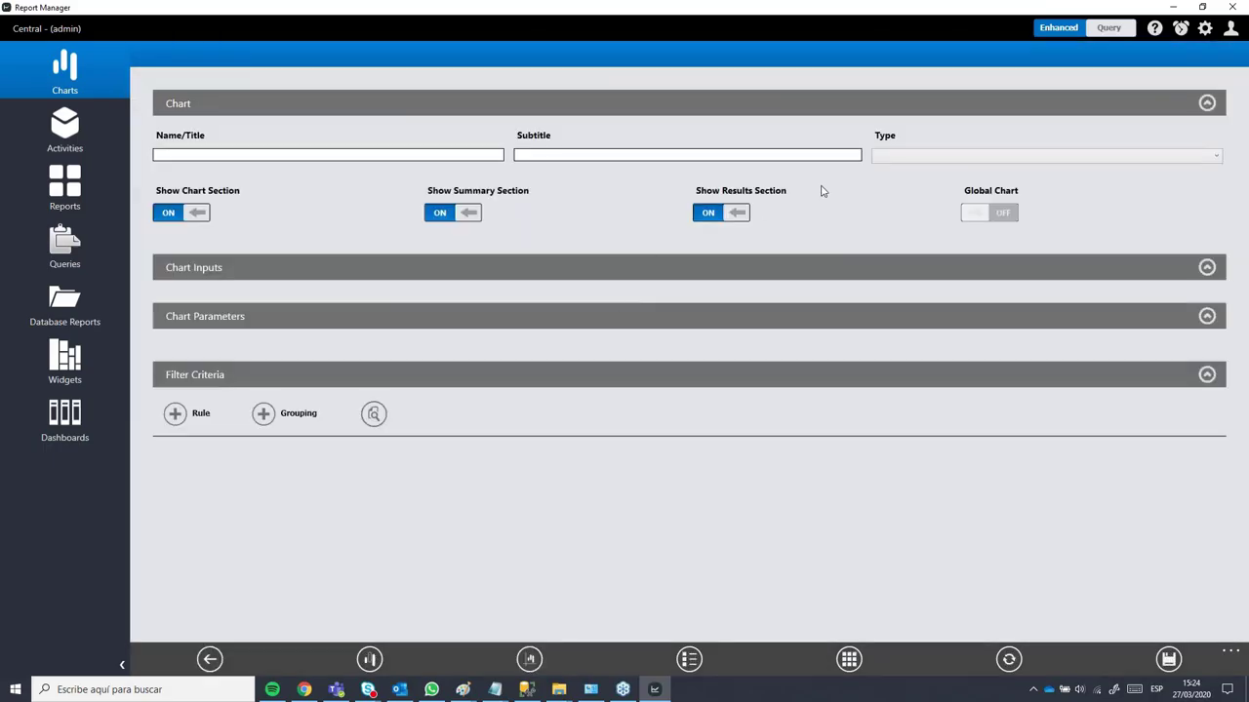
click(925, 158)
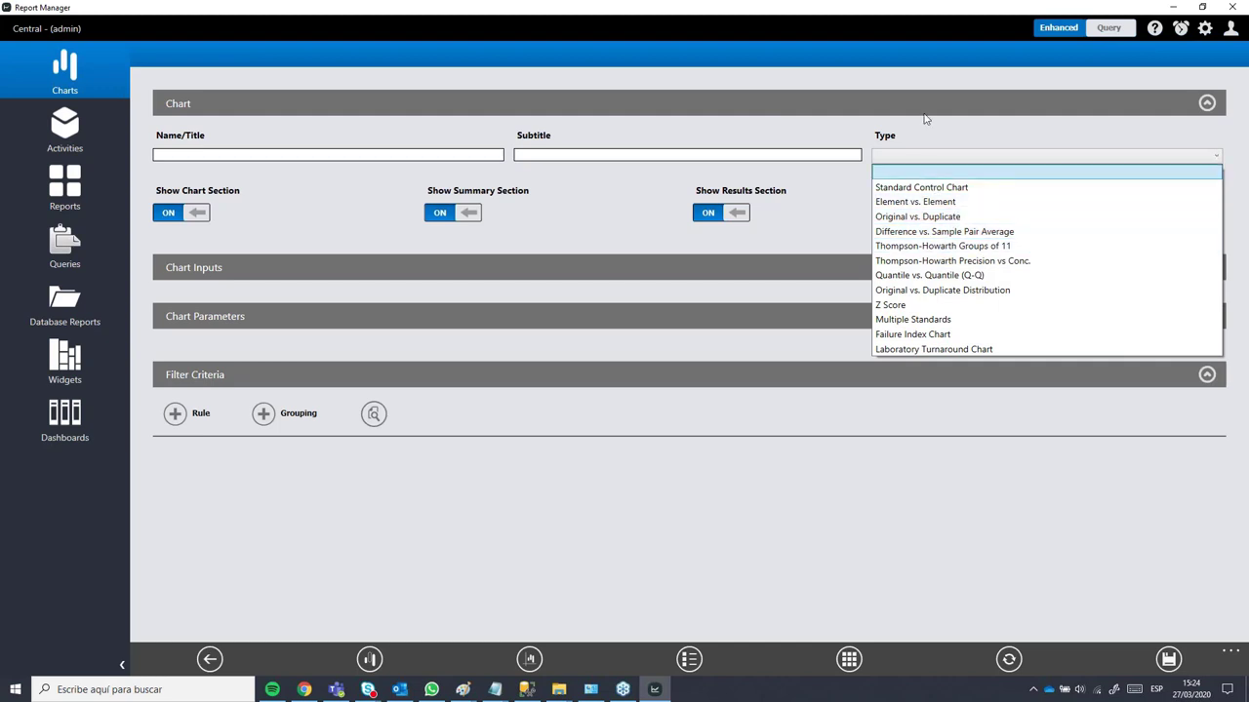
click(927, 72)
Step: Name the new chart 'Hiperbola' with subtitle 'Cu' and set its type to Element vs. Element
click(351, 155)
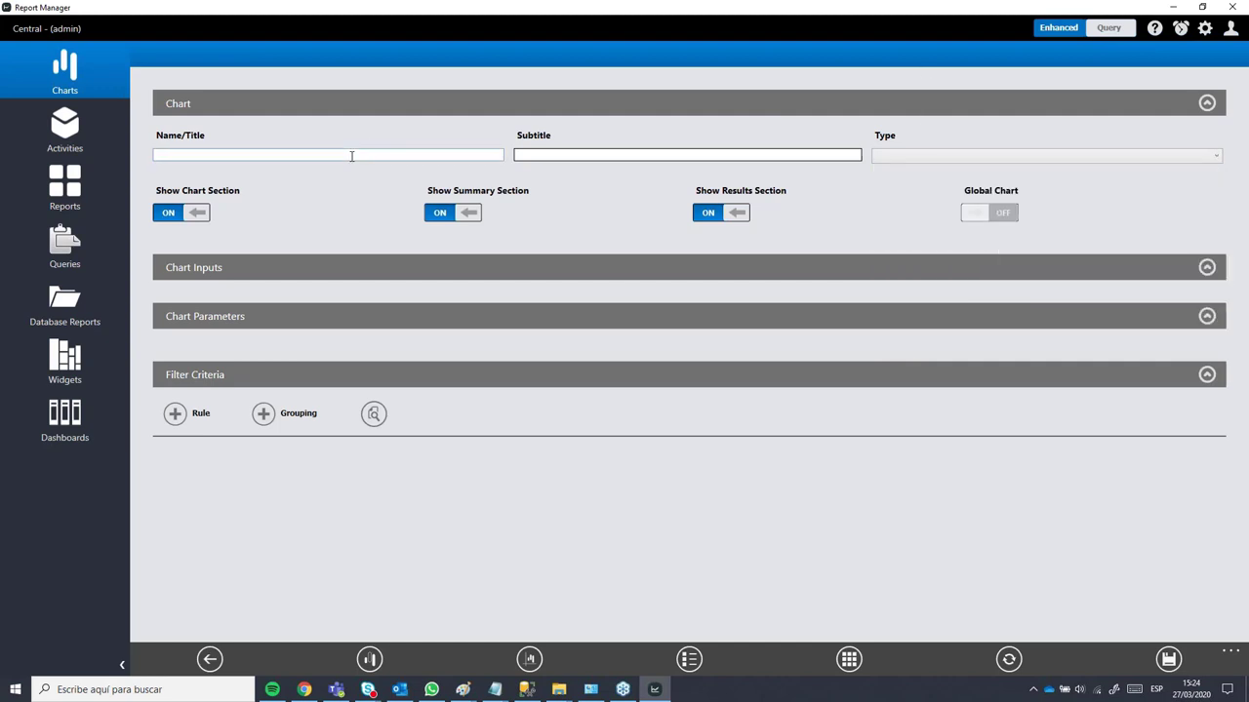
text(Hiperbola)
click(529, 157)
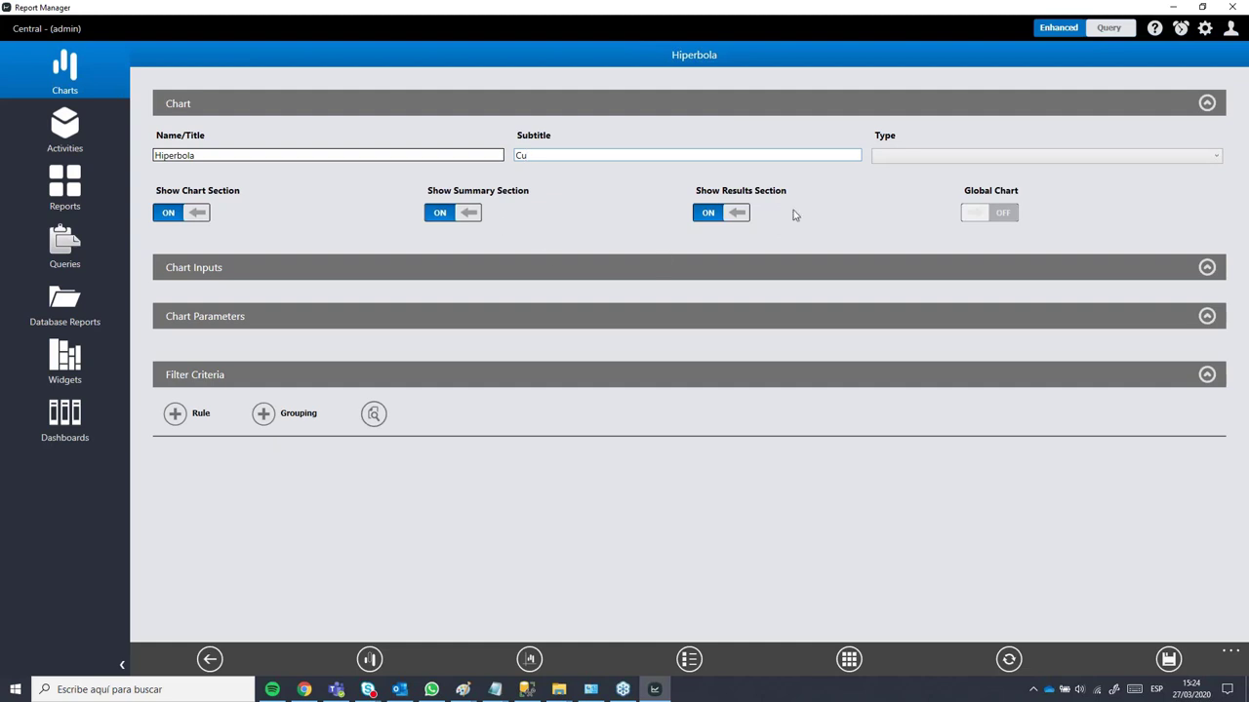
click(885, 154)
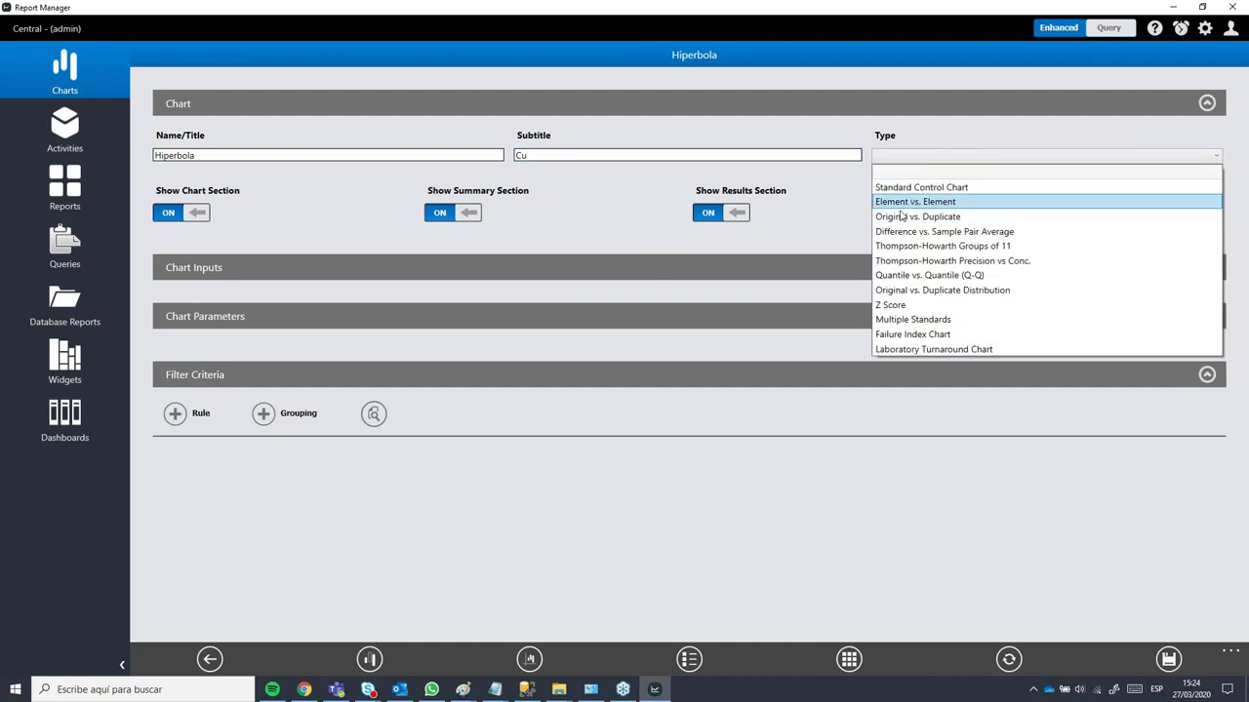
click(909, 203)
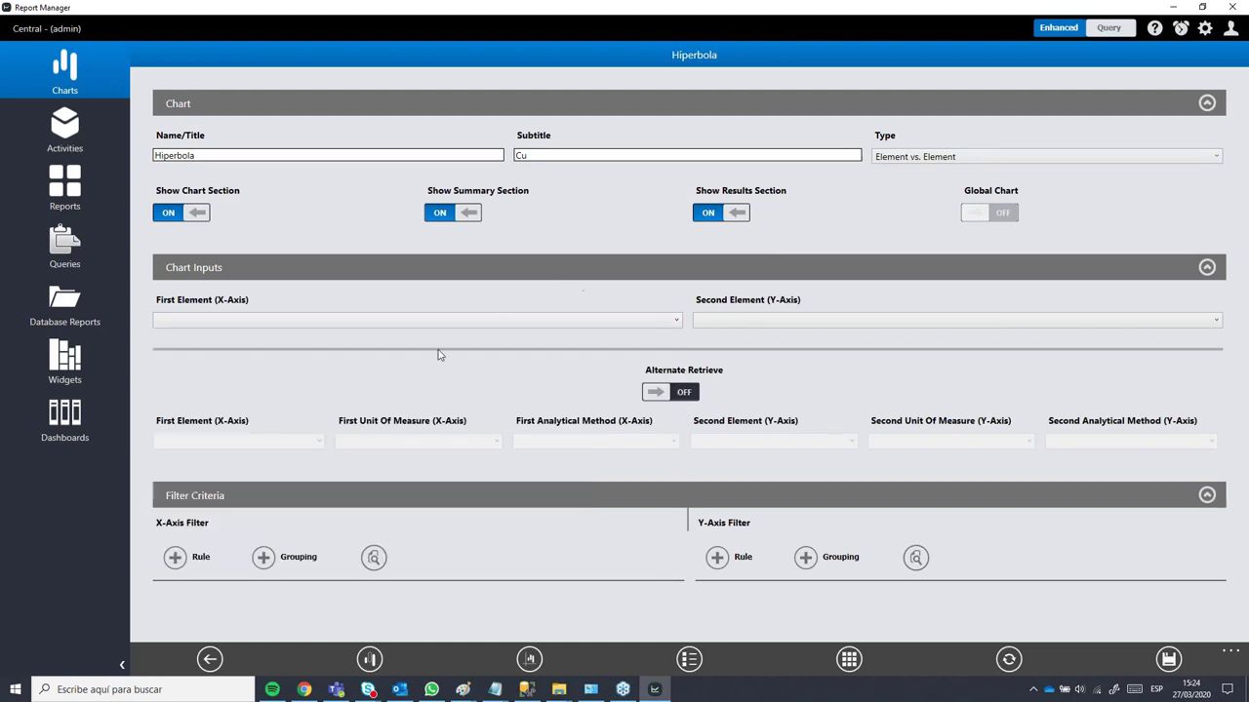
Step: Change the type to Original vs. Duplicate, with ASSAY as original and DUPF as duplicate
click(913, 155)
click(912, 212)
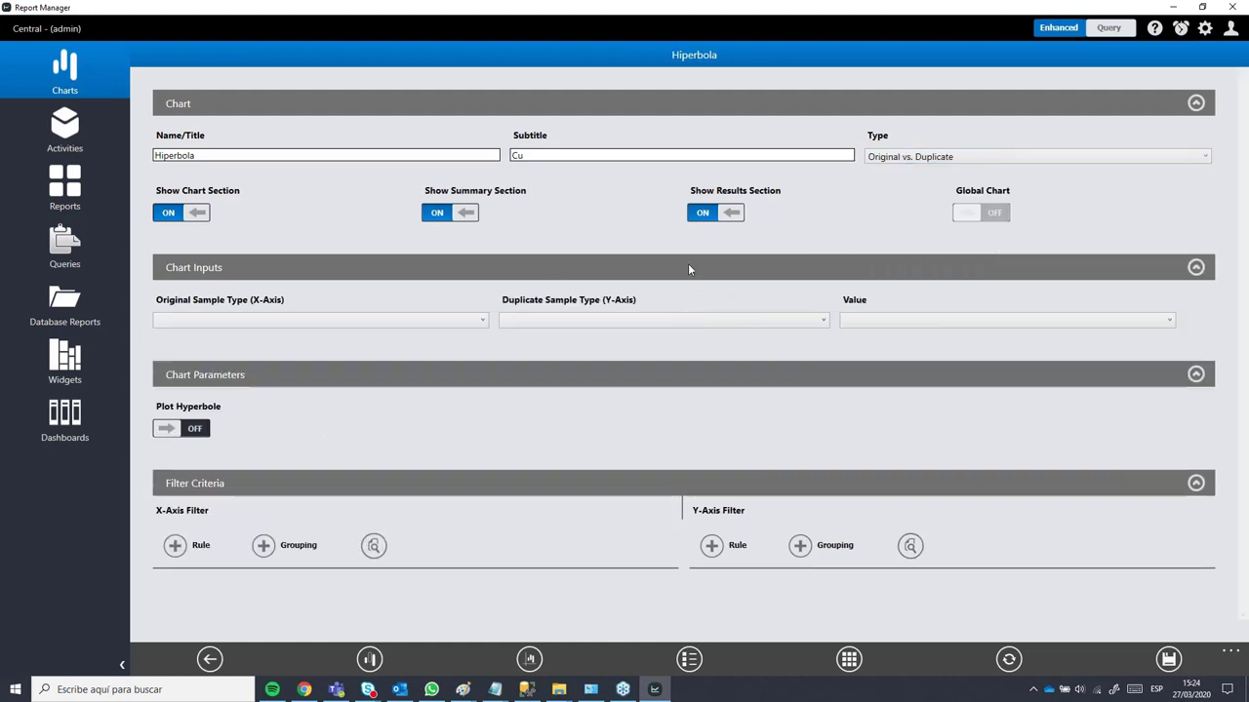
click(363, 322)
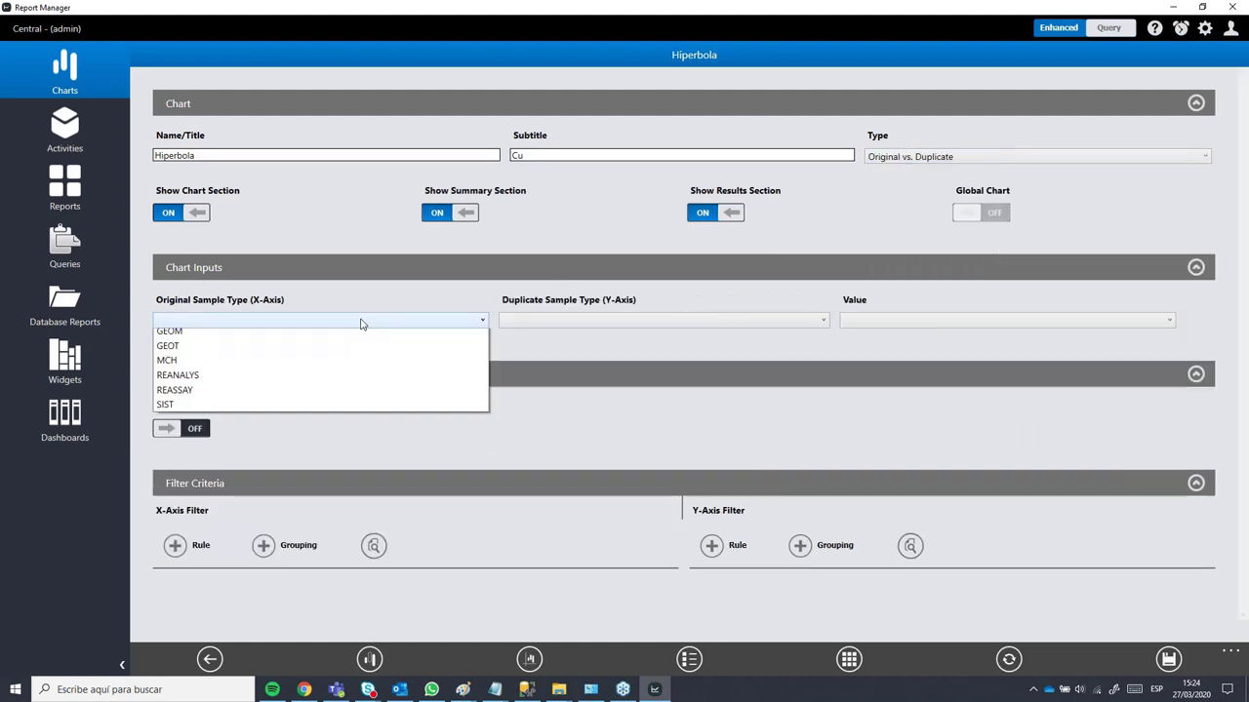
click(342, 293)
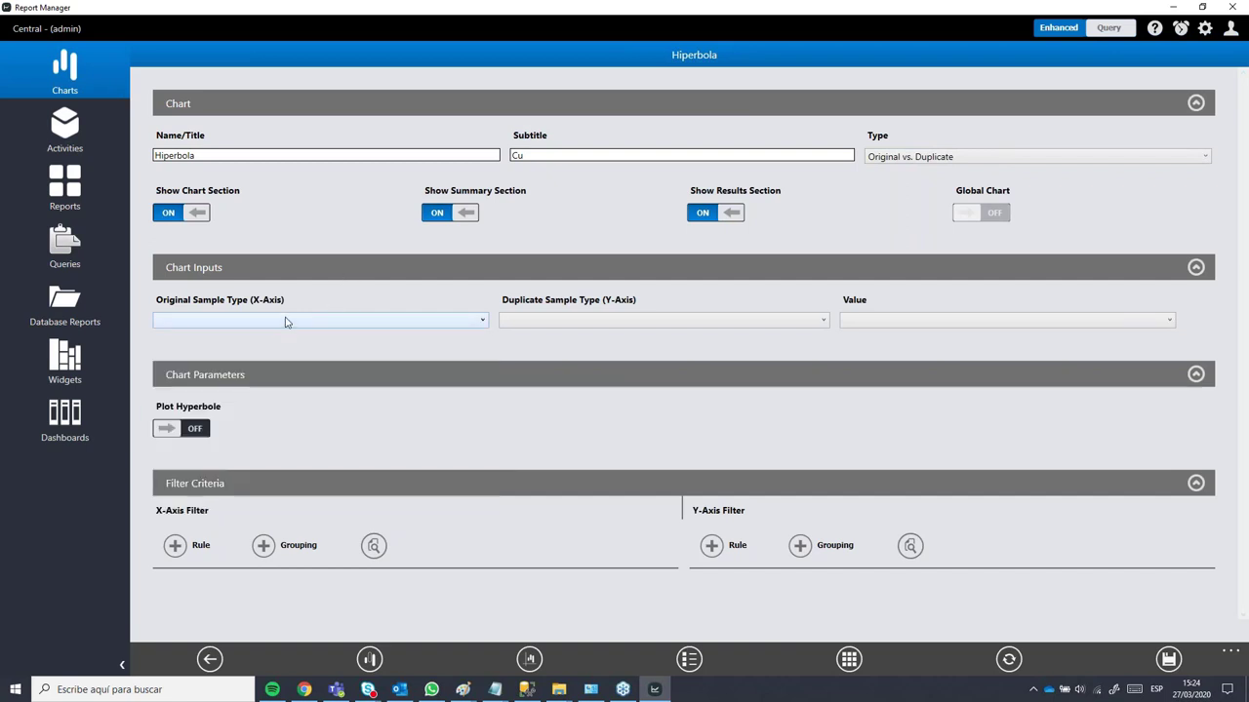
click(284, 322)
click(176, 341)
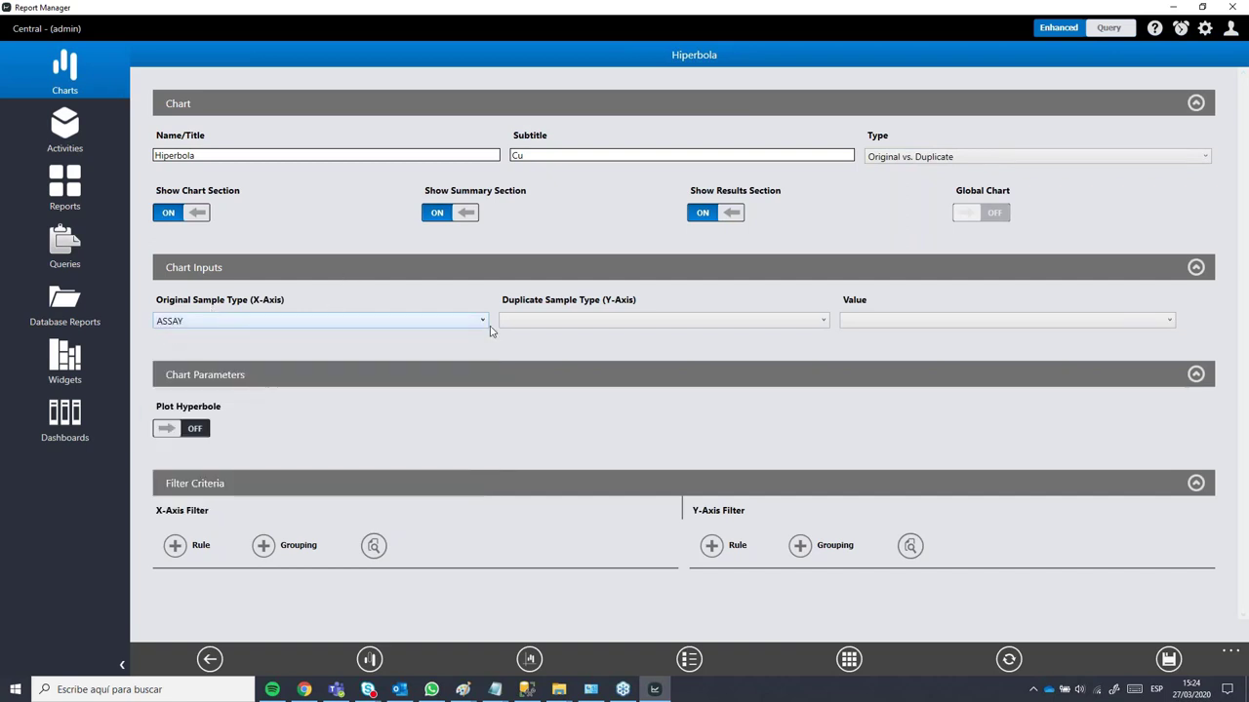
click(259, 322)
click(341, 336)
click(537, 323)
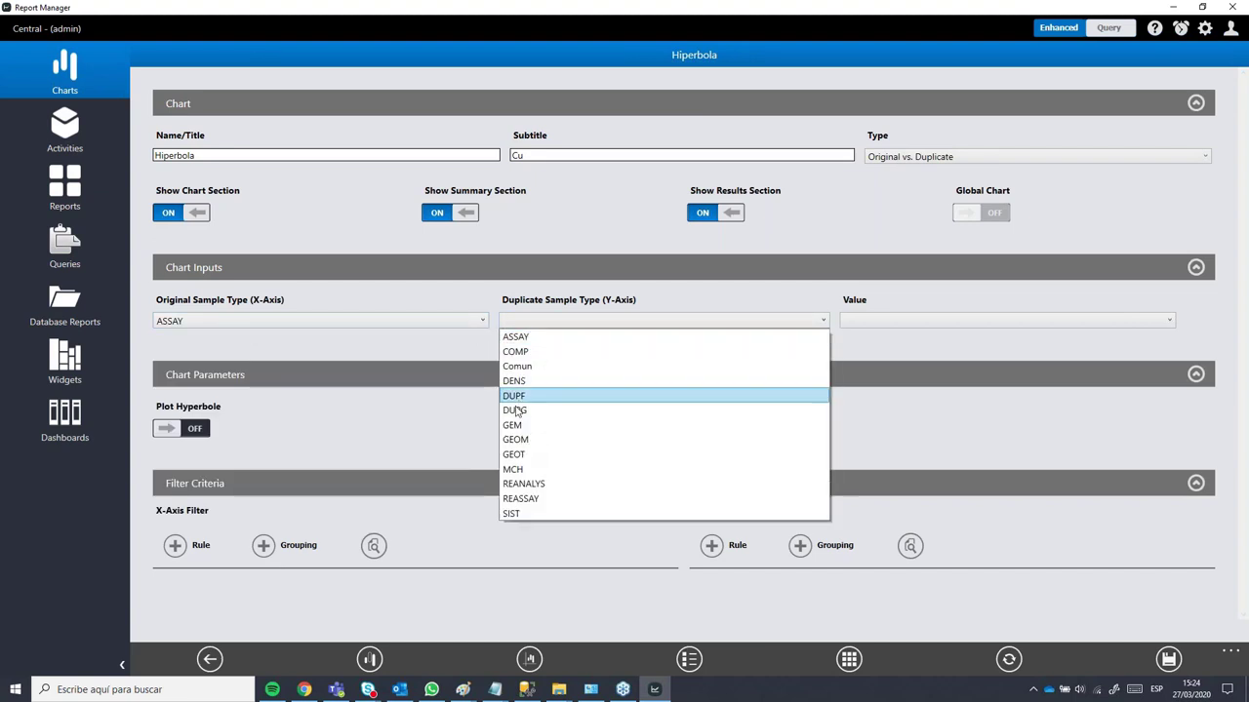
click(528, 398)
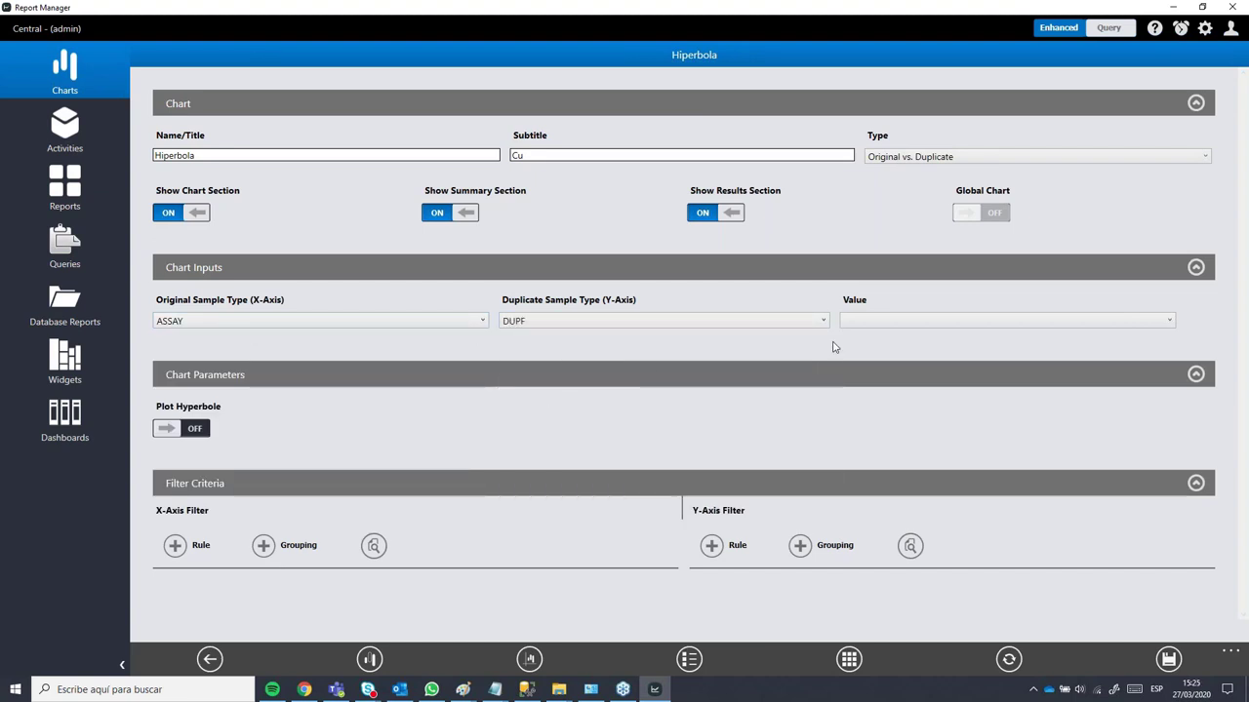
Step: Compare the Cu_per_Lab value and turn on Plot Hyperbole, visiting Intercept Factor and Practical Detection Limit
click(896, 323)
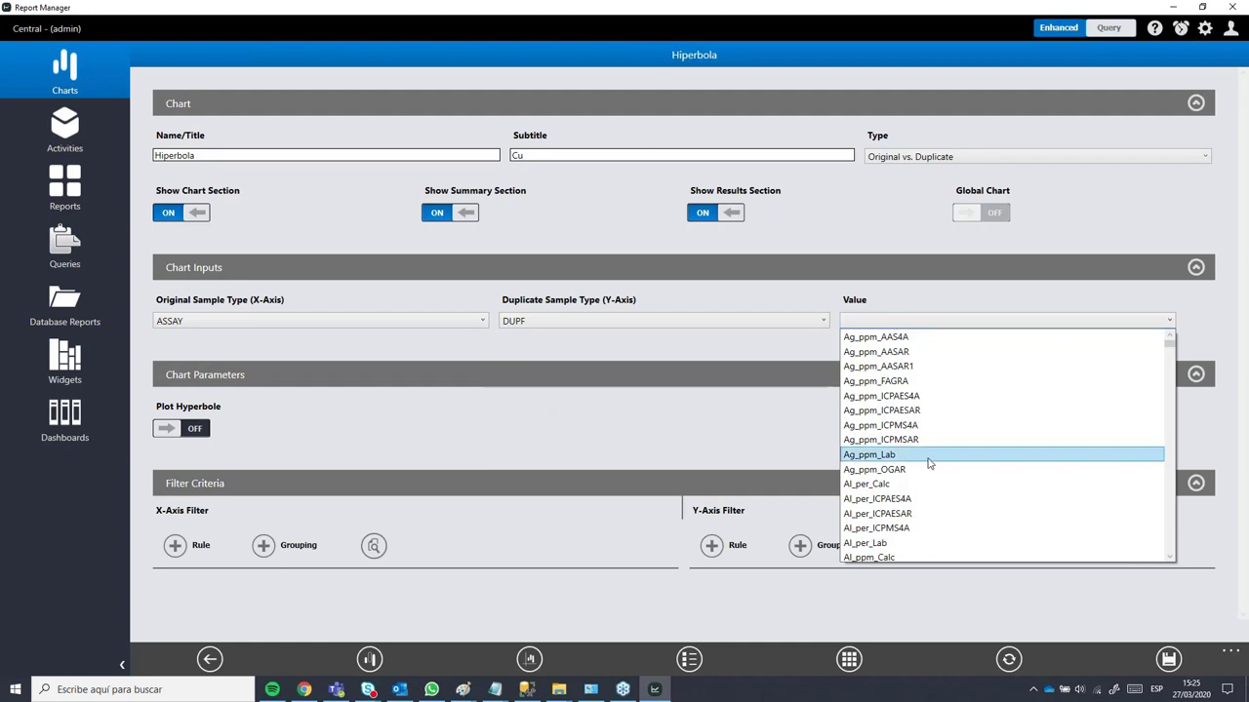
scroll(930, 457, down, 20)
scroll(930, 458, down, 3)
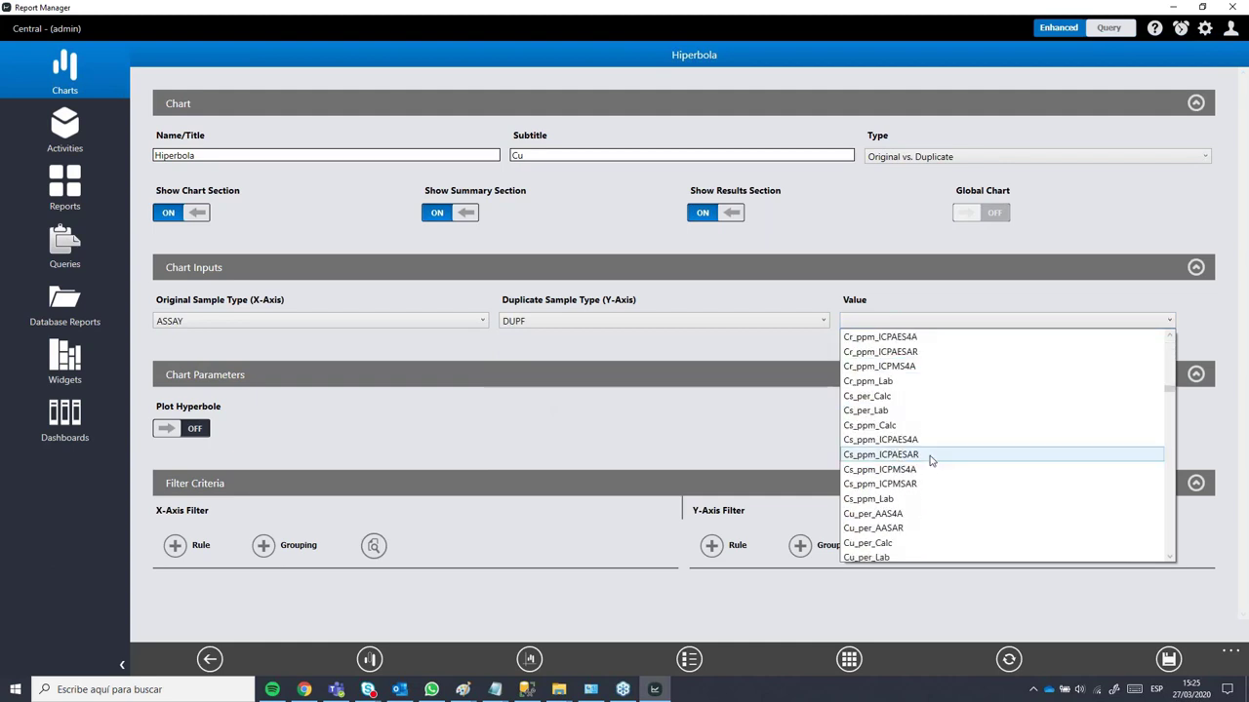
scroll(930, 460, up, 3)
scroll(930, 463, down, 10)
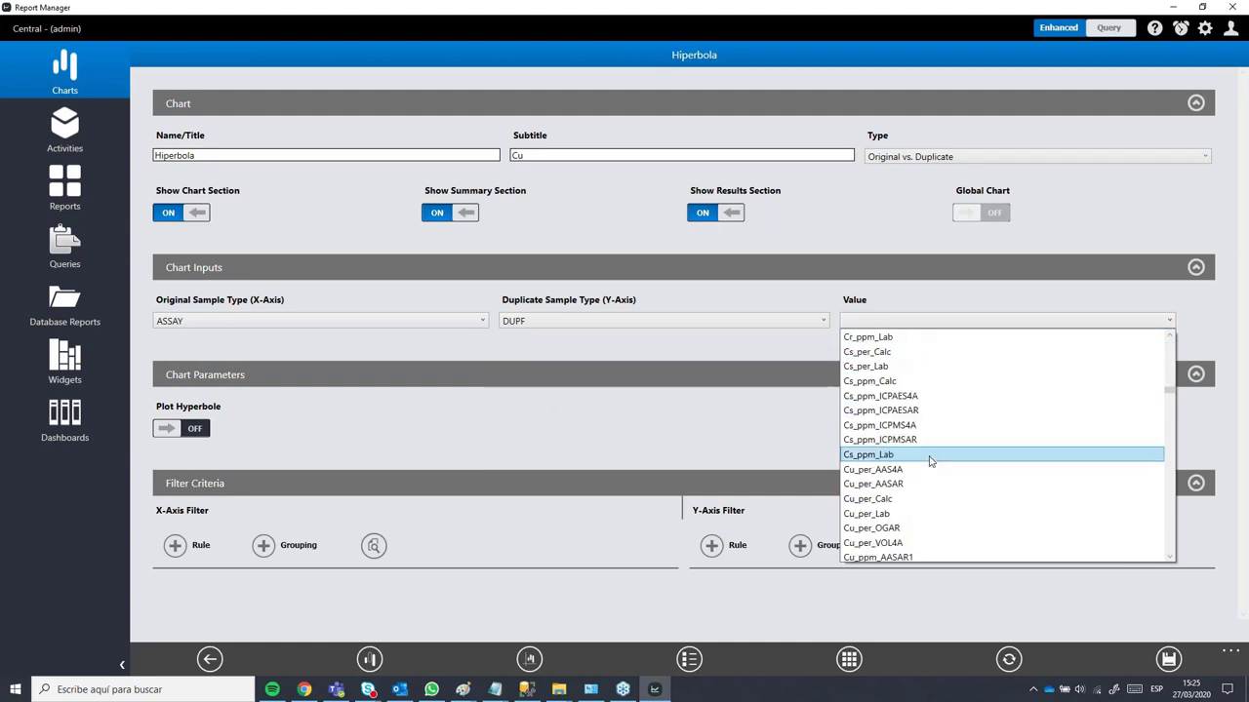
click(878, 337)
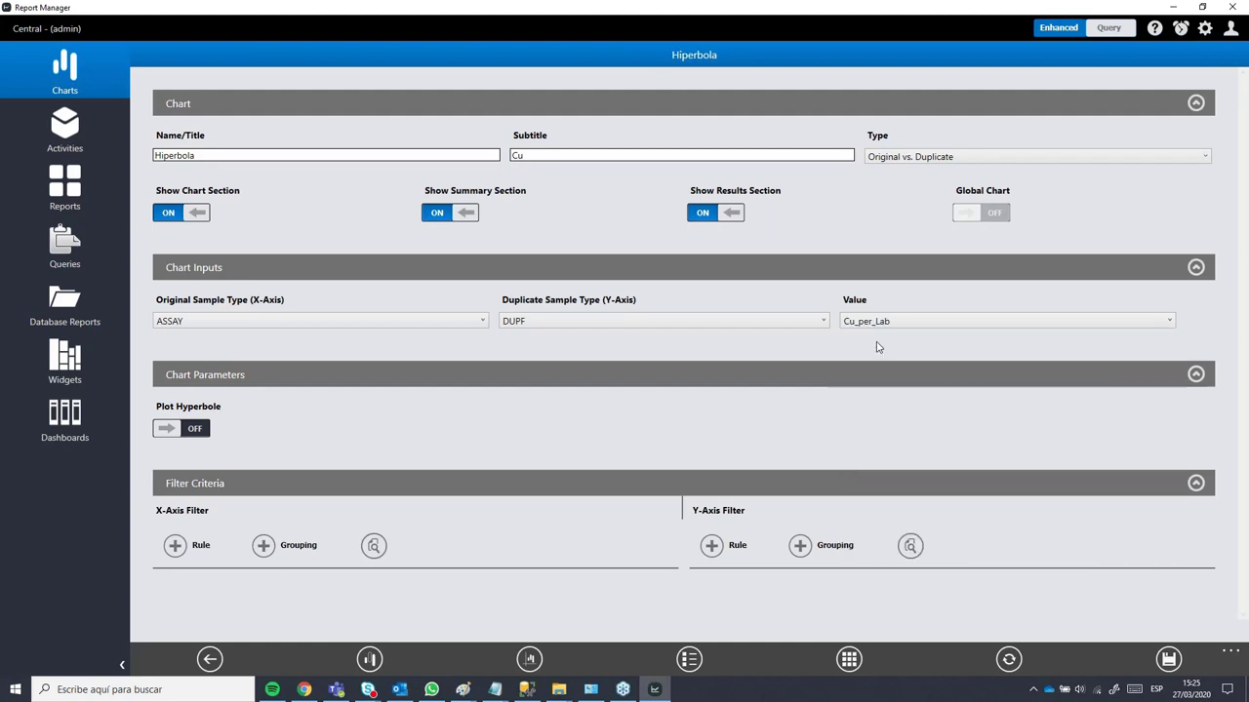
click(195, 435)
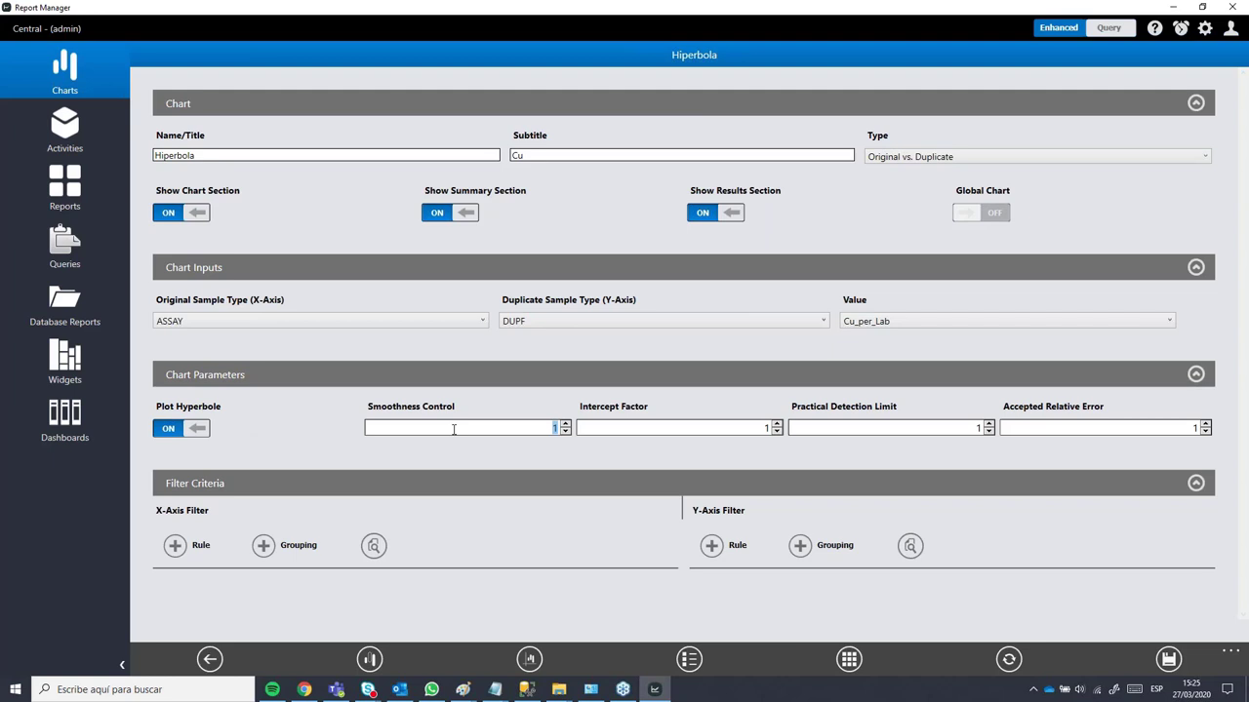
click(668, 430)
click(917, 430)
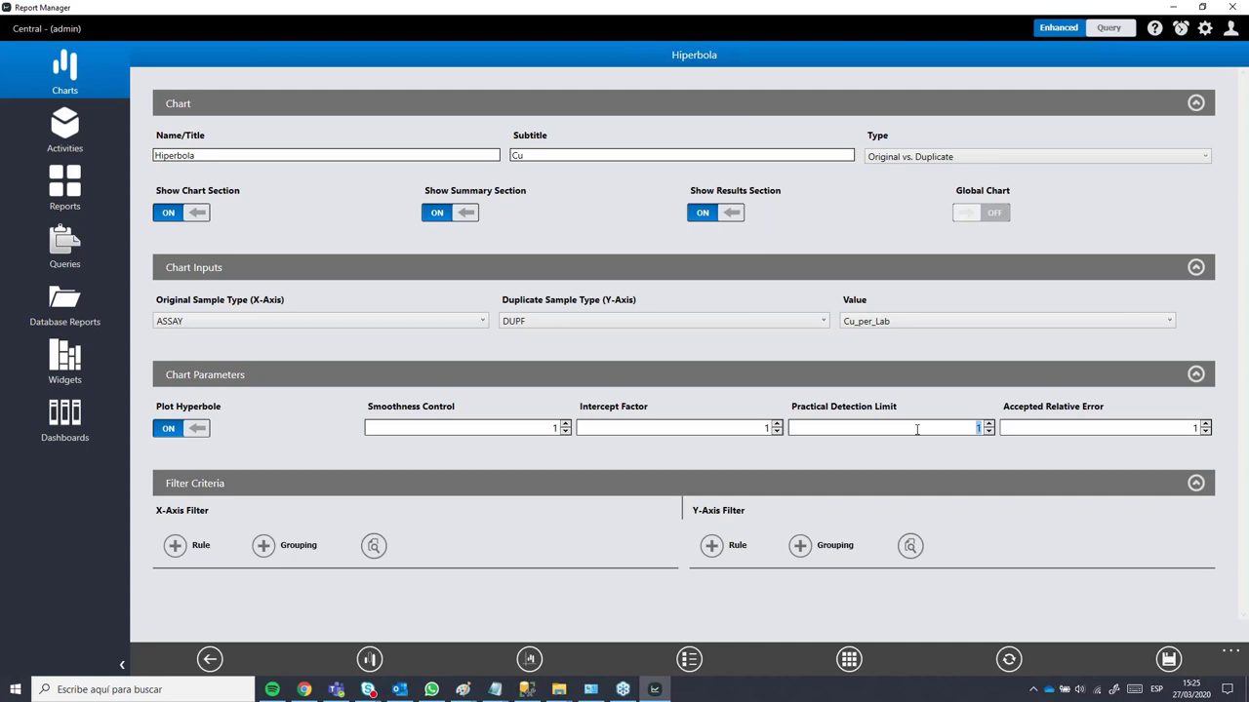
Step: Edit the Accepted Relative Error, save the chart settings, and draw the Hiperbola chart
click(1030, 427)
click(1169, 659)
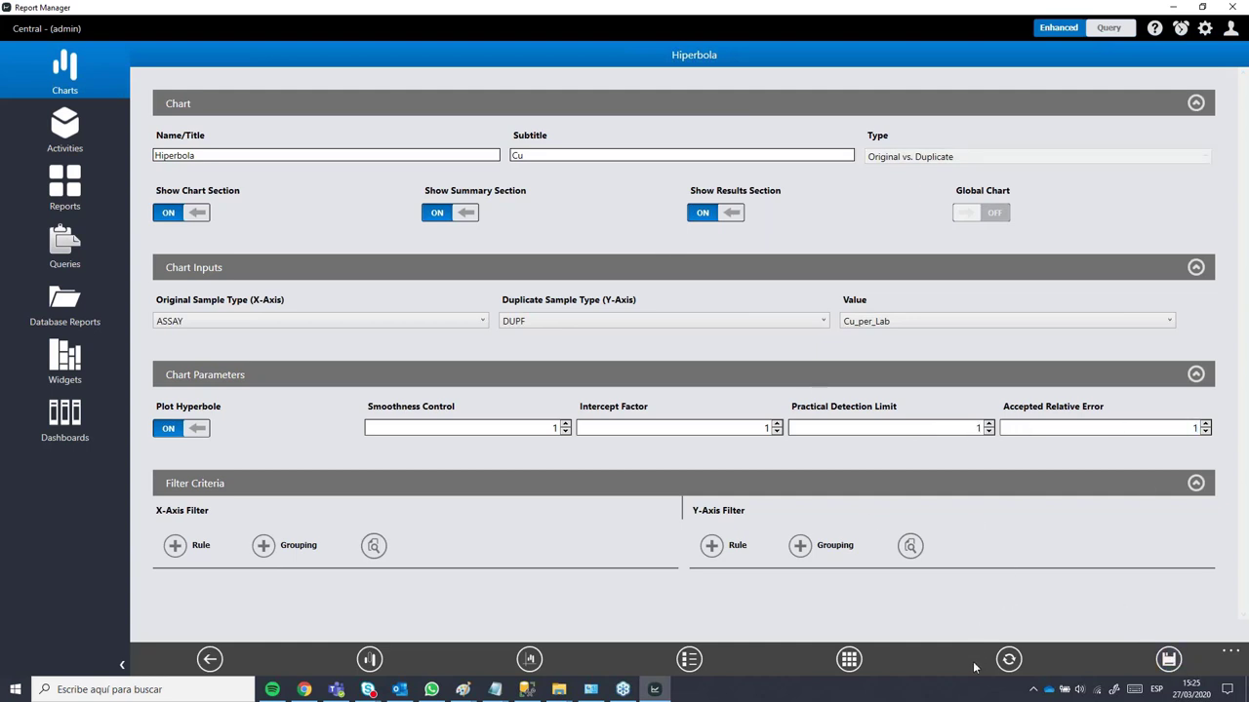
click(1008, 660)
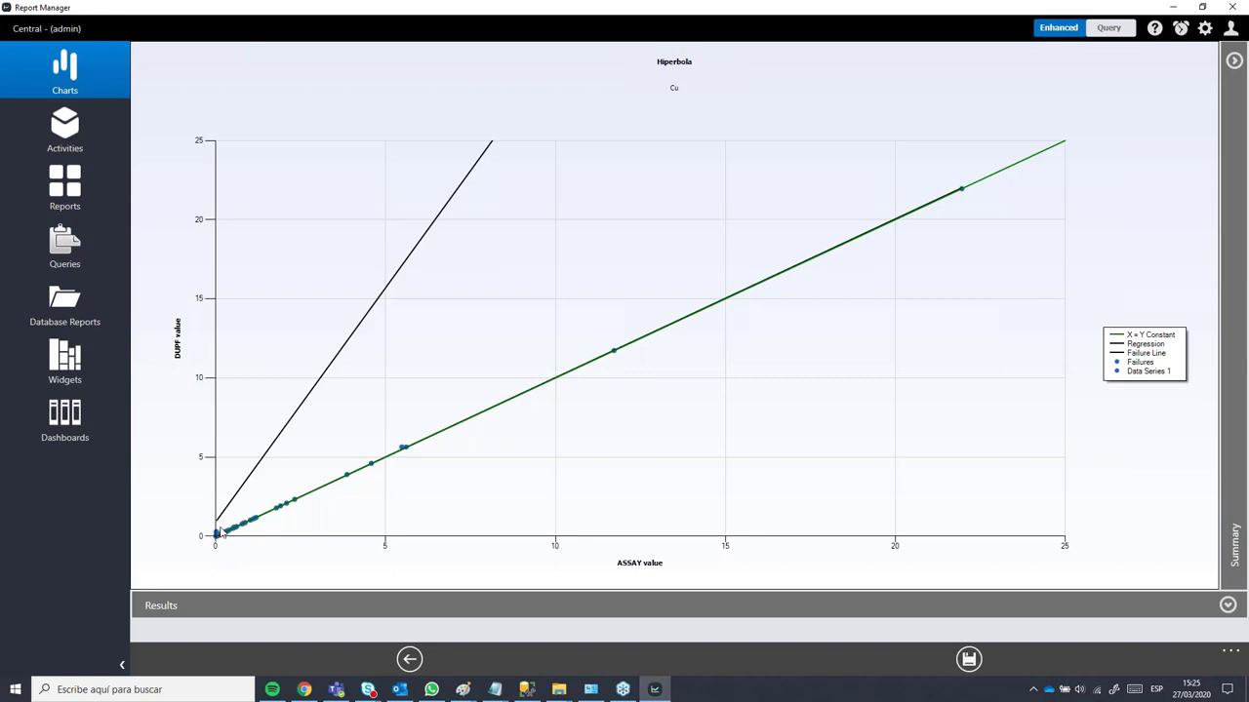
Step: Enter Intercept Factor 2, Detection Limit 0.5 and Relative Error 10, then regenerate the chart
click(409, 659)
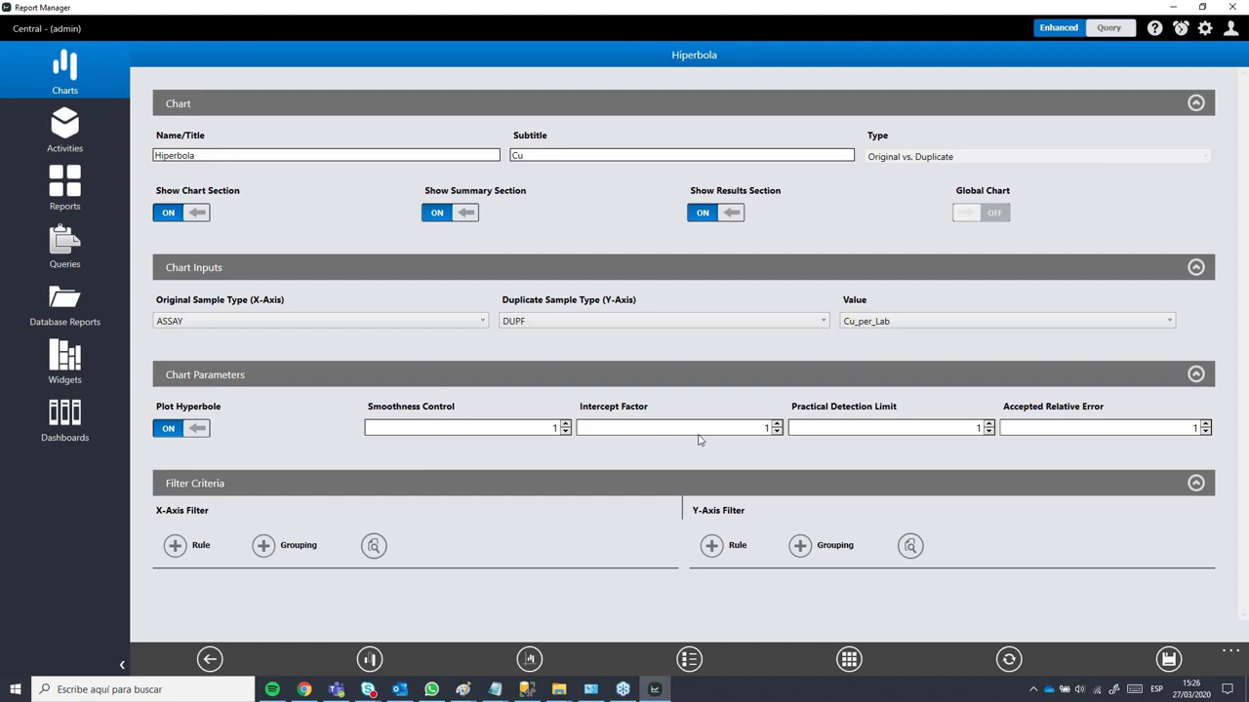
click(748, 429)
click(1067, 428)
text(0)
text(2)
text(0.5)
click(1015, 672)
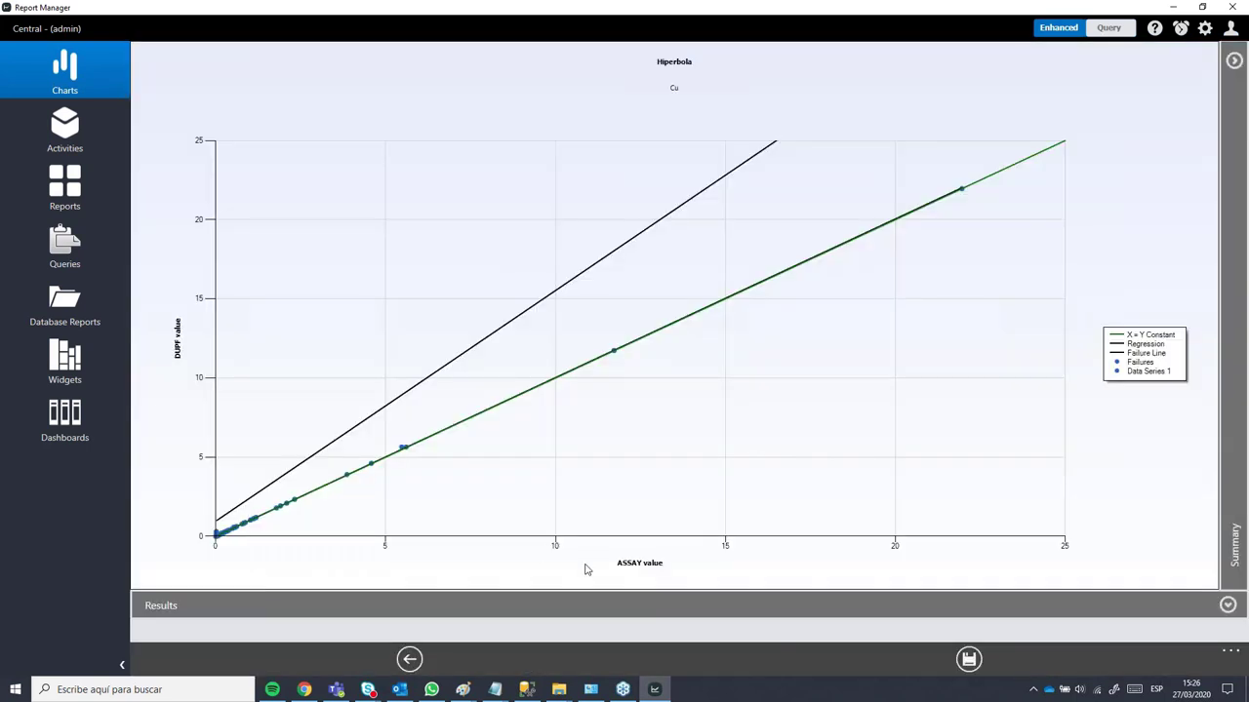
Step: Lower the Intercept Factor to 0.5 and rerun the Hiperbola chart
click(409, 659)
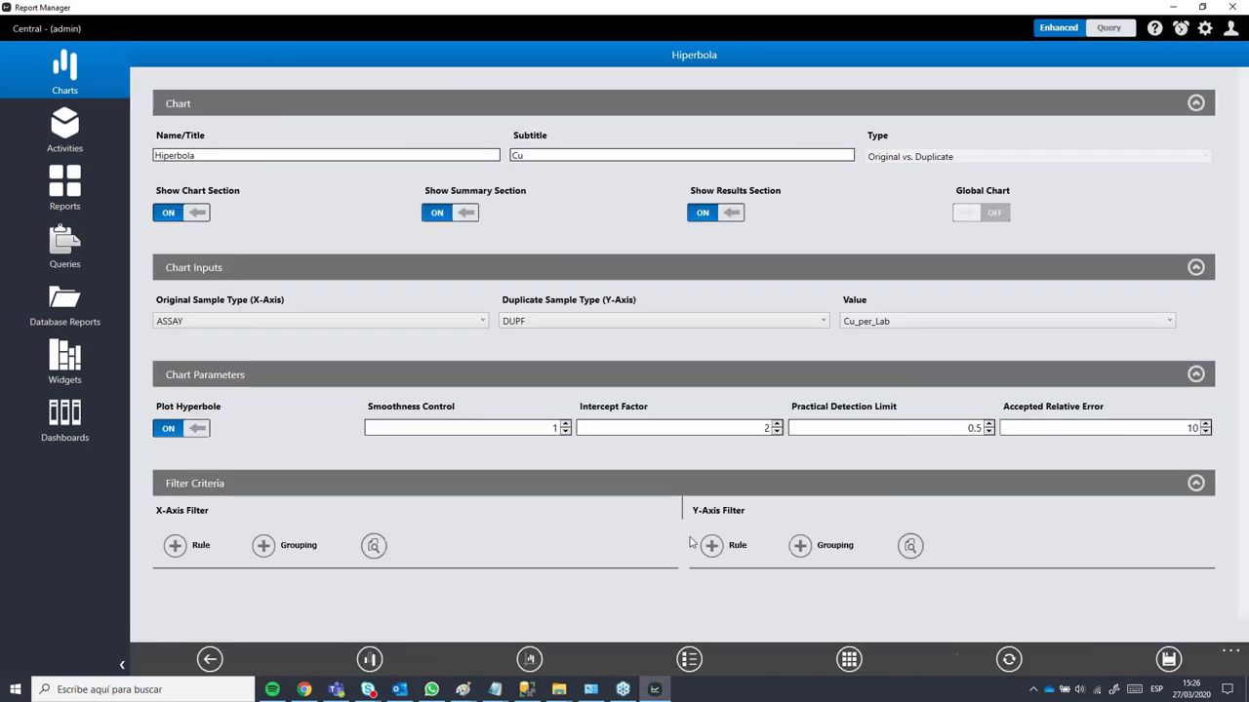
click(776, 433)
click(776, 432)
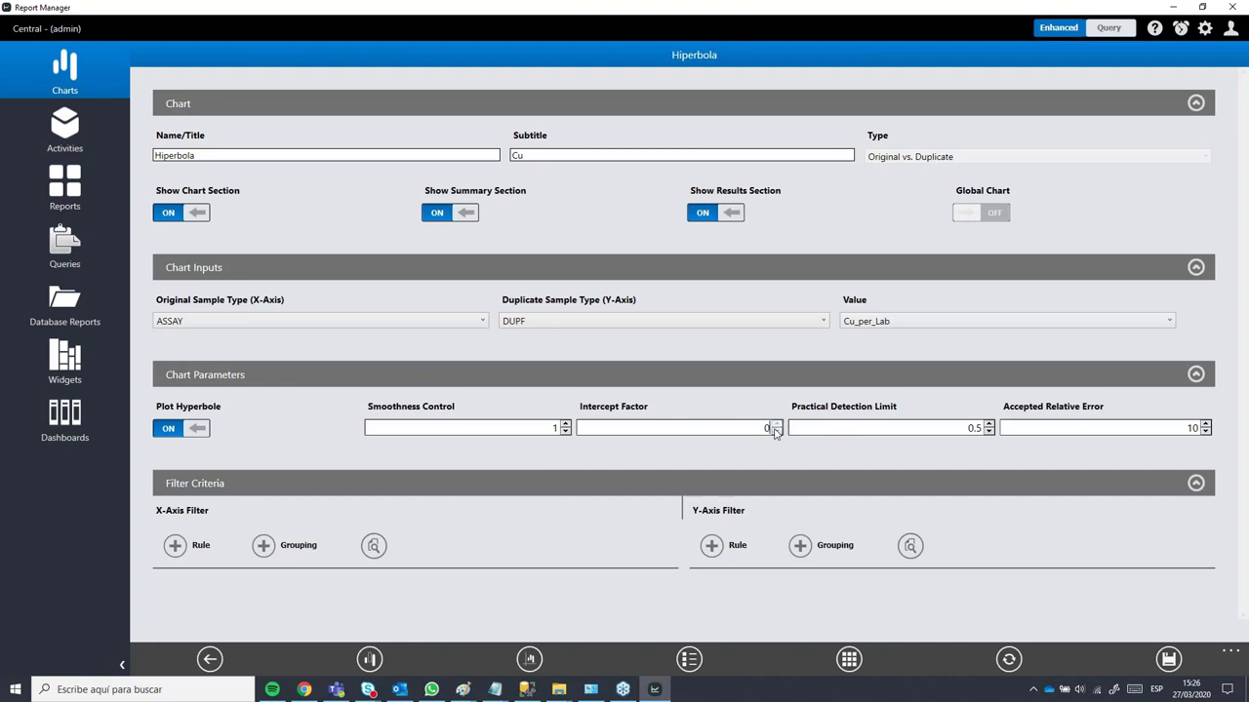
text(.25)
key(BackSpace)
key(BackSpace)
text(5)
click(1009, 660)
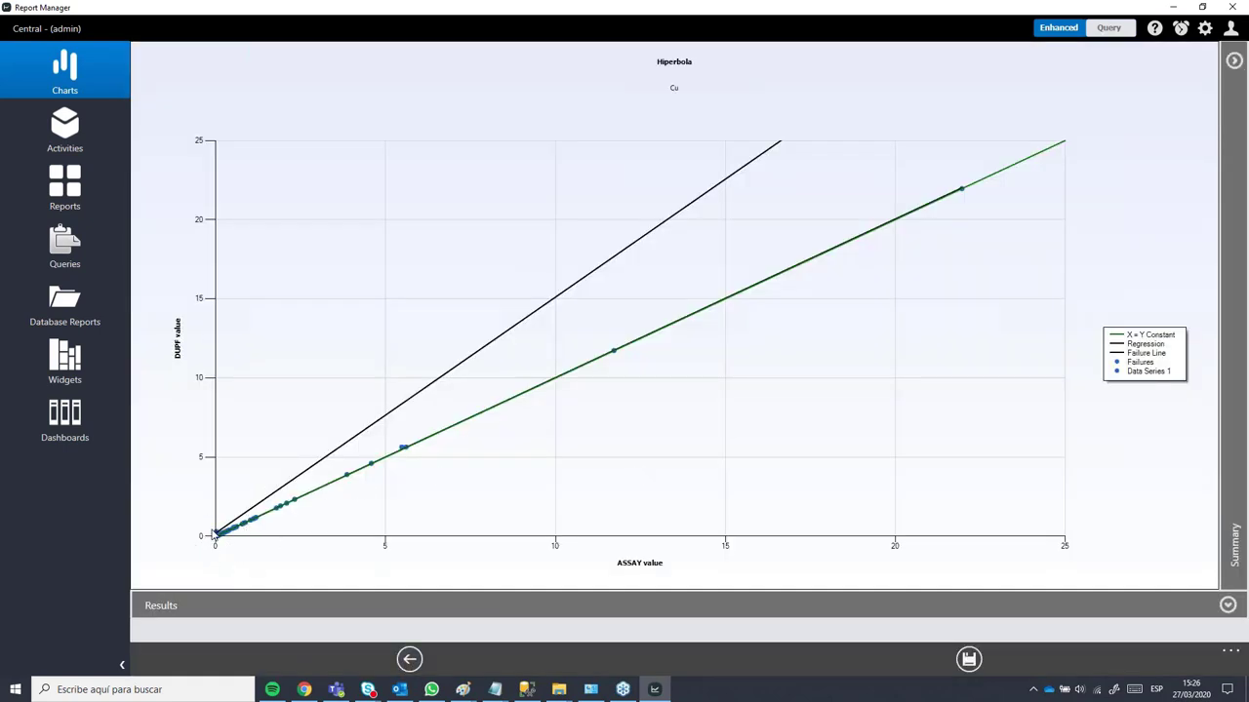
Step: Regenerate the chart once more and return to its settings
click(409, 659)
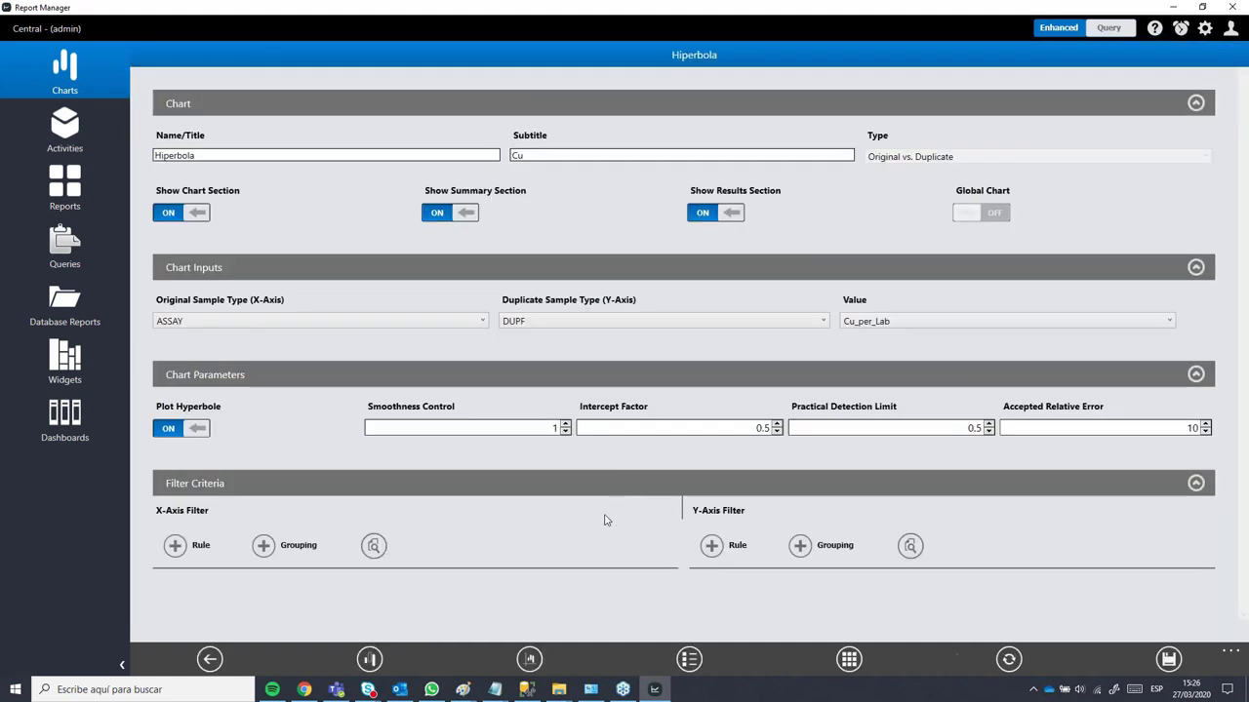
click(1009, 660)
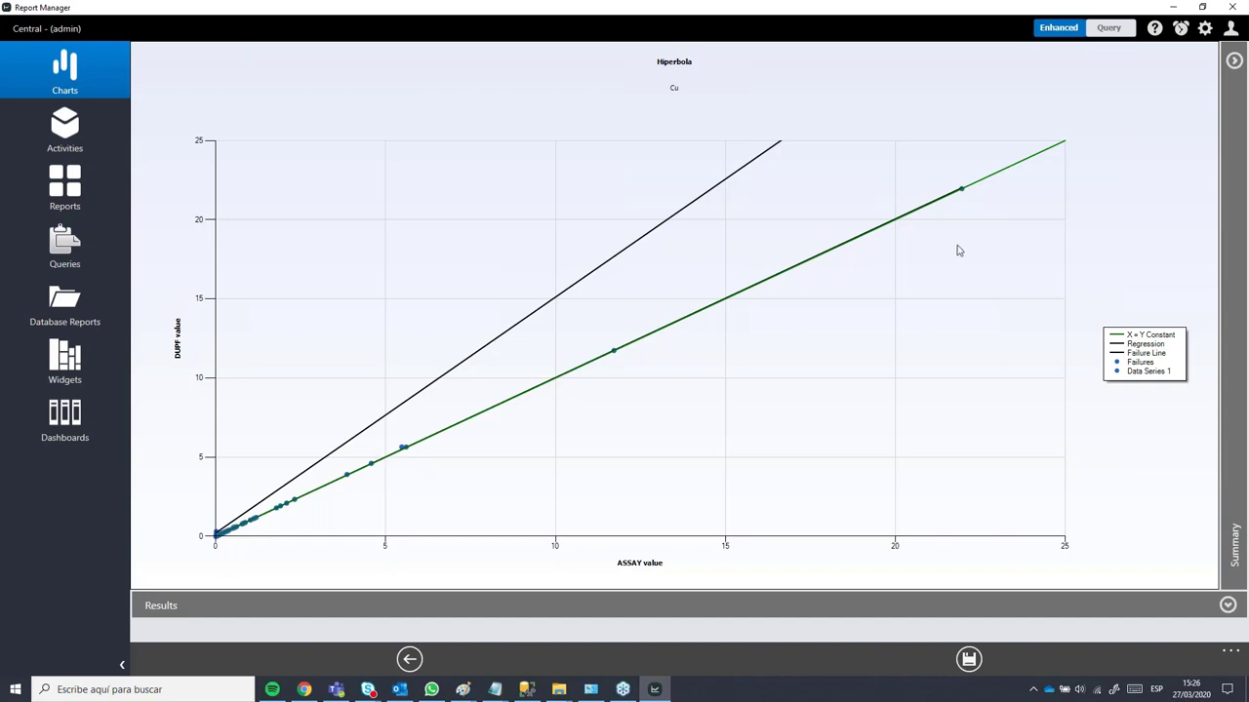
click(410, 659)
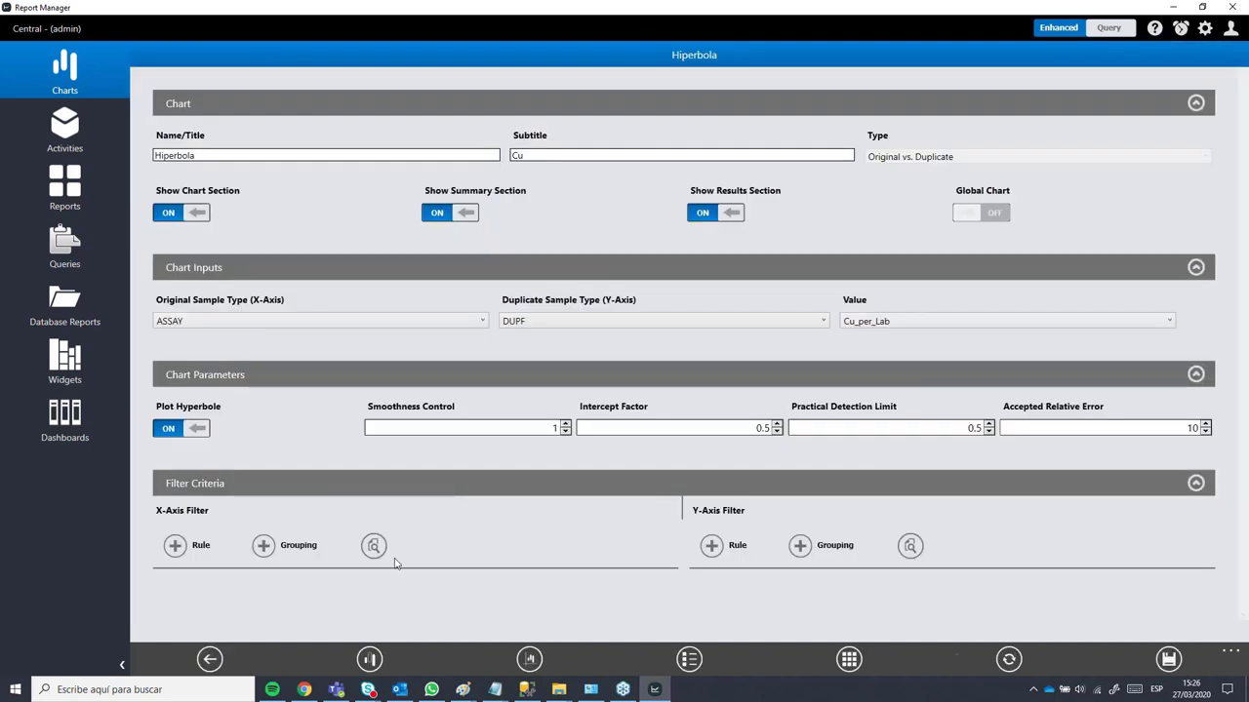
Step: Set the horizontal axis maximum to Manual 5, leaving minor divisions automatic
click(529, 659)
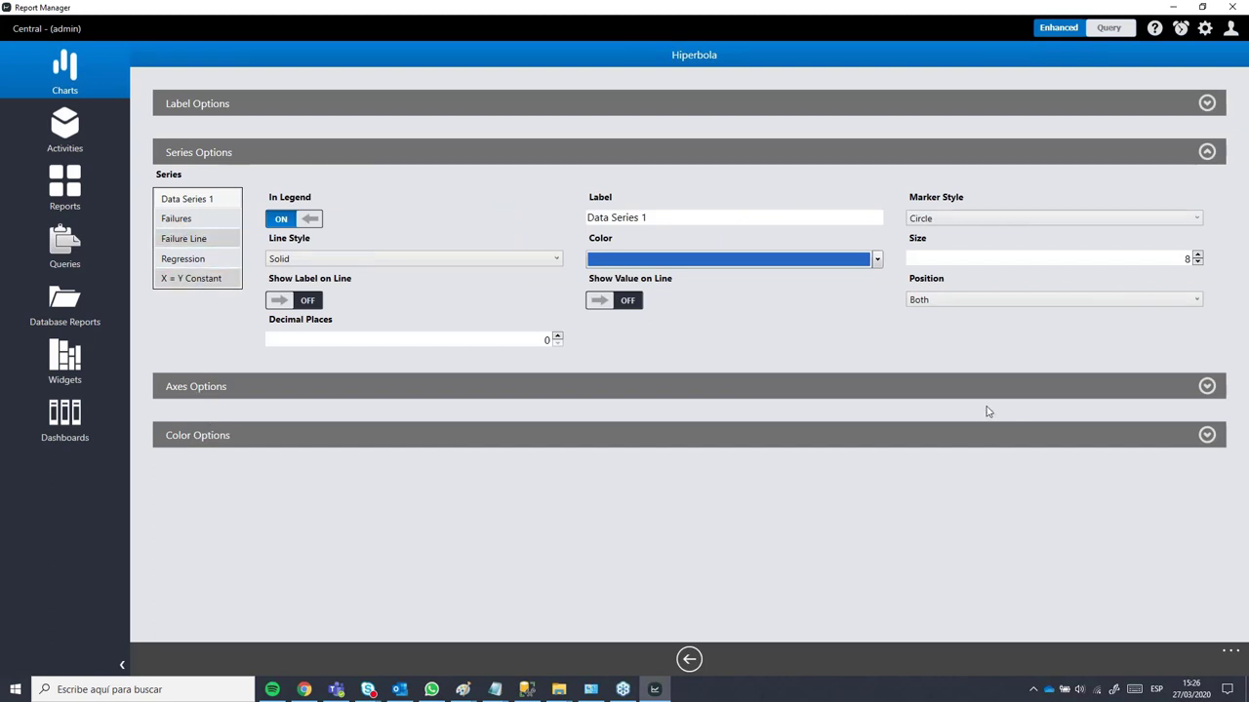
click(1206, 386)
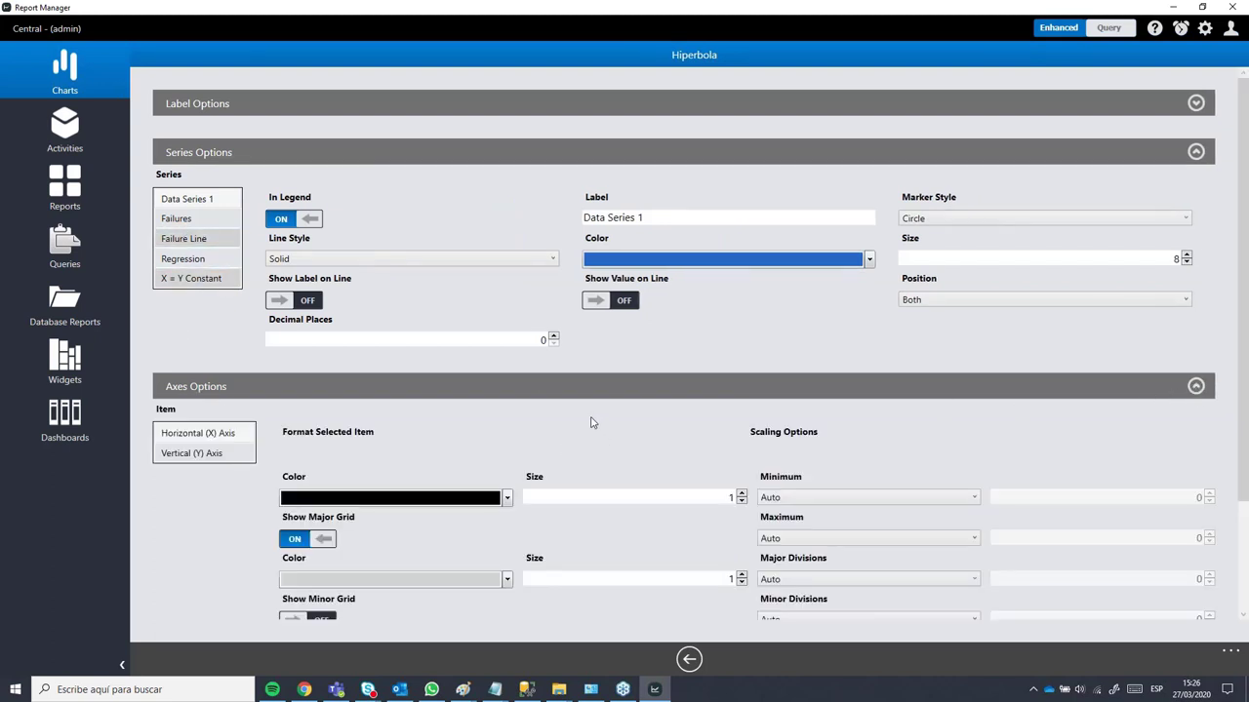
scroll(906, 388, down, 2)
scroll(890, 318, down, 2)
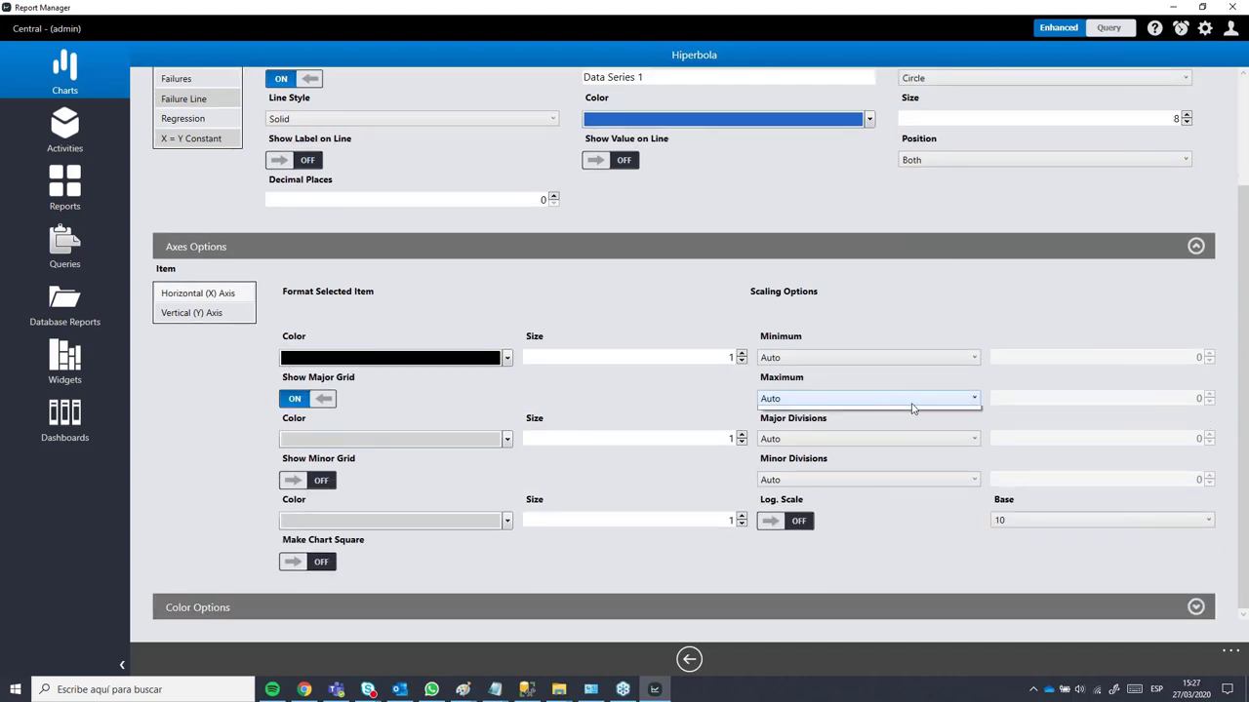
click(961, 399)
click(961, 423)
click(1160, 400)
text(5)
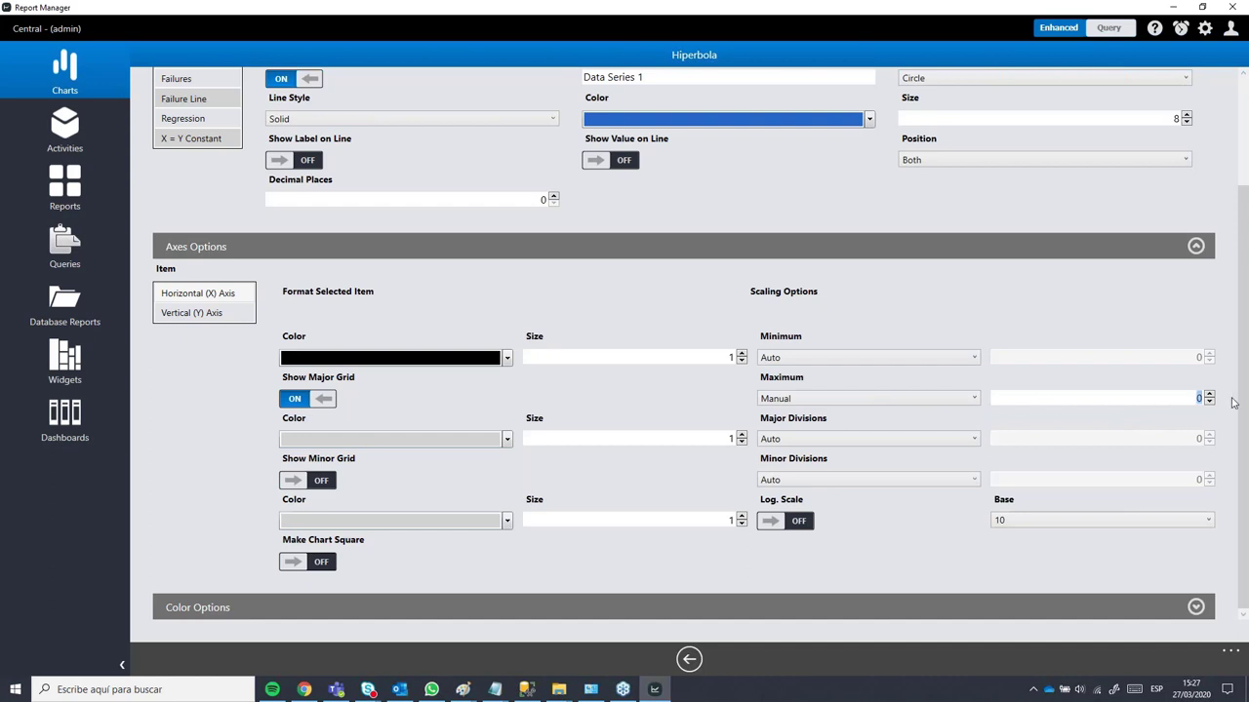
click(802, 483)
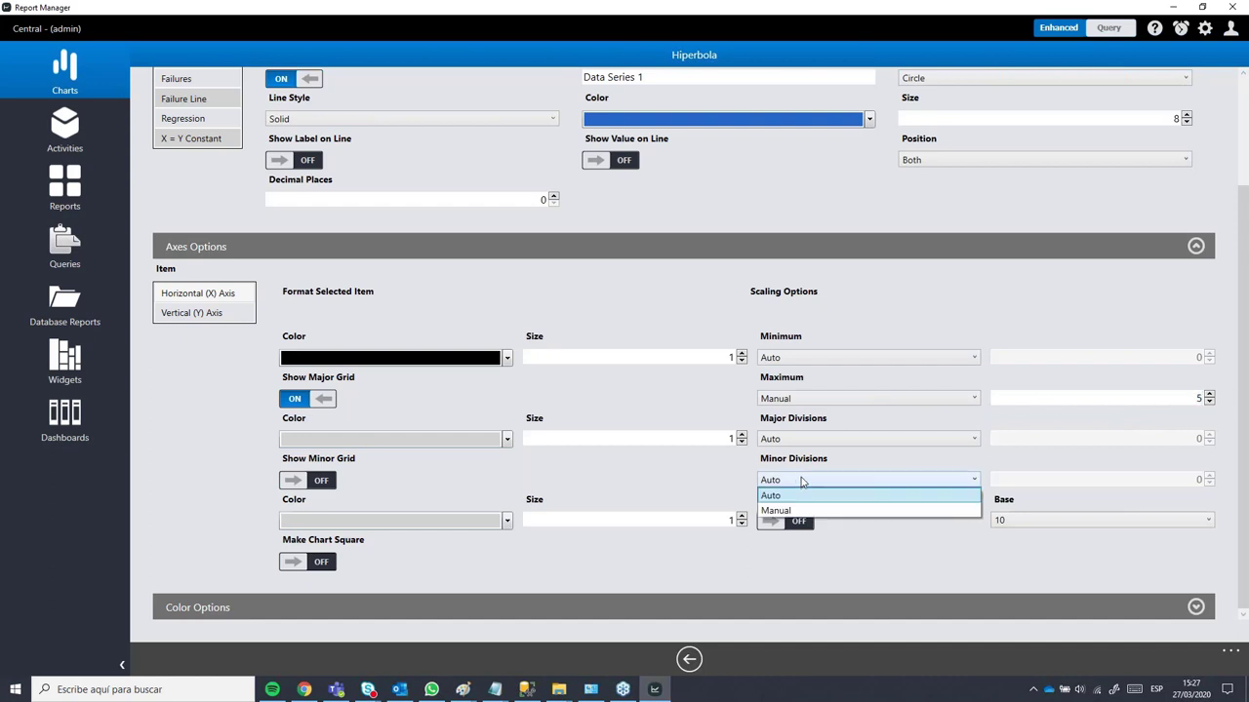
click(870, 470)
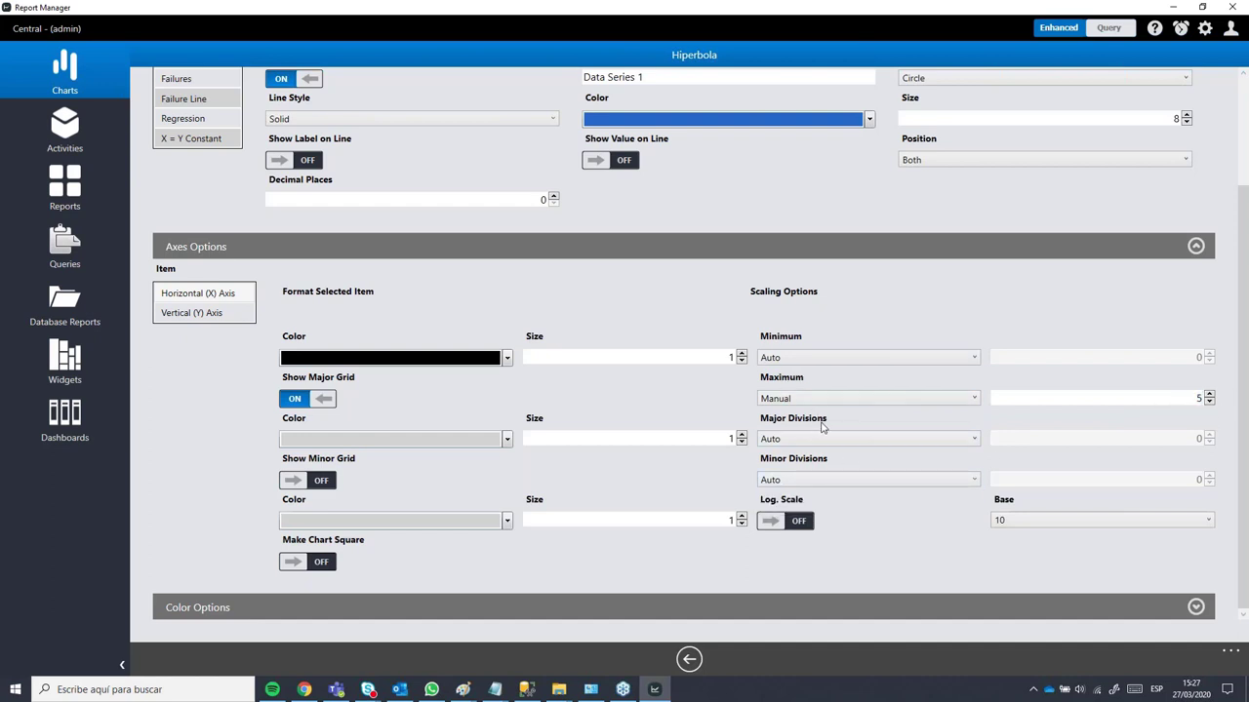
Step: Set the vertical axis maximum to Manual 5 and return to the chart settings
click(182, 315)
click(791, 399)
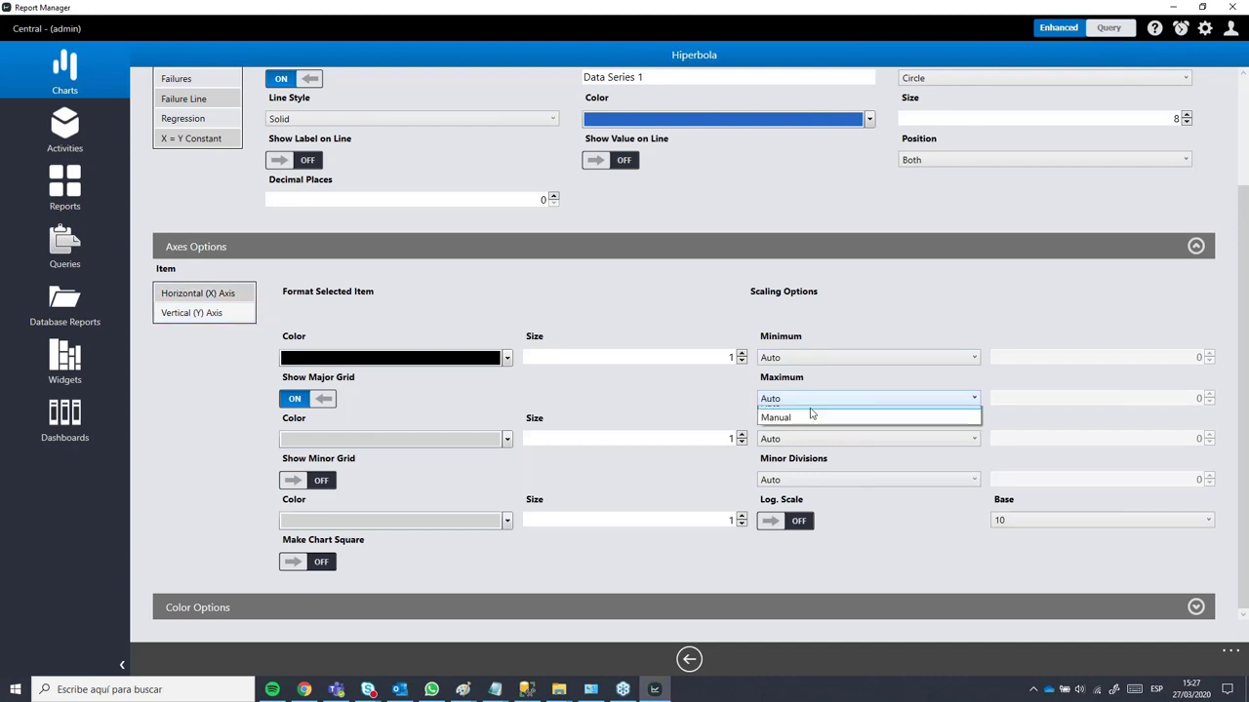
click(800, 431)
click(1191, 399)
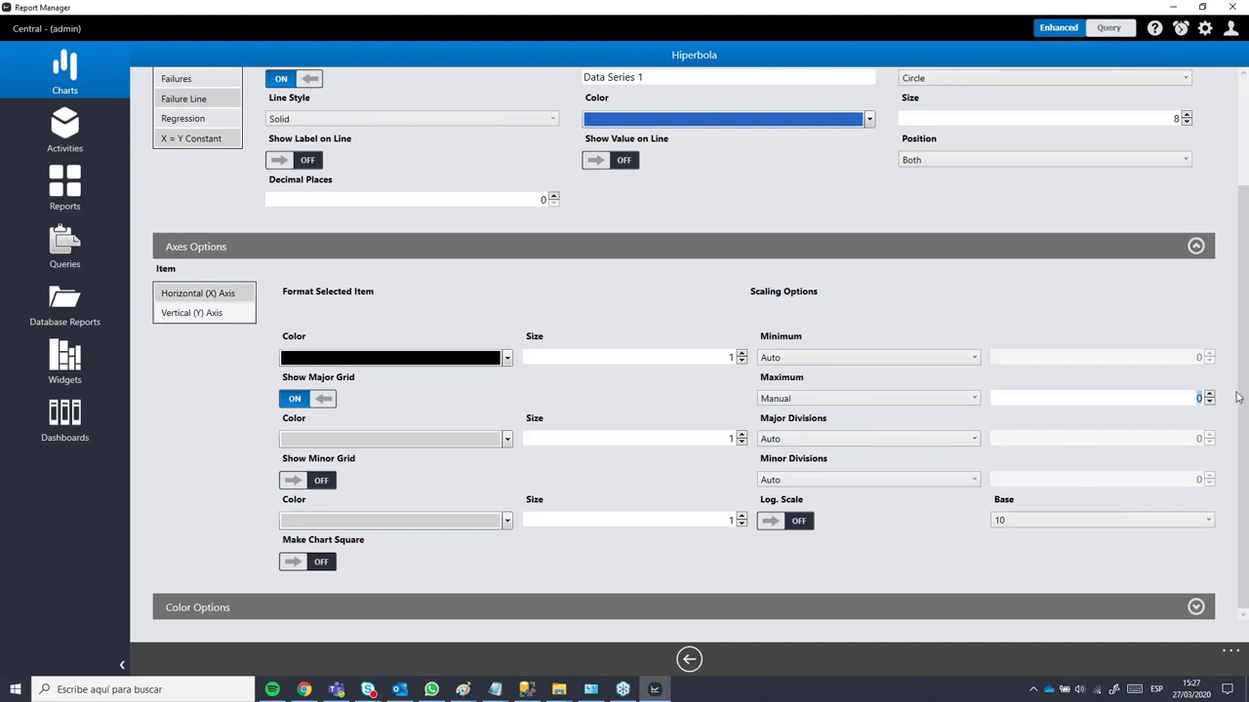
text(5)
click(689, 660)
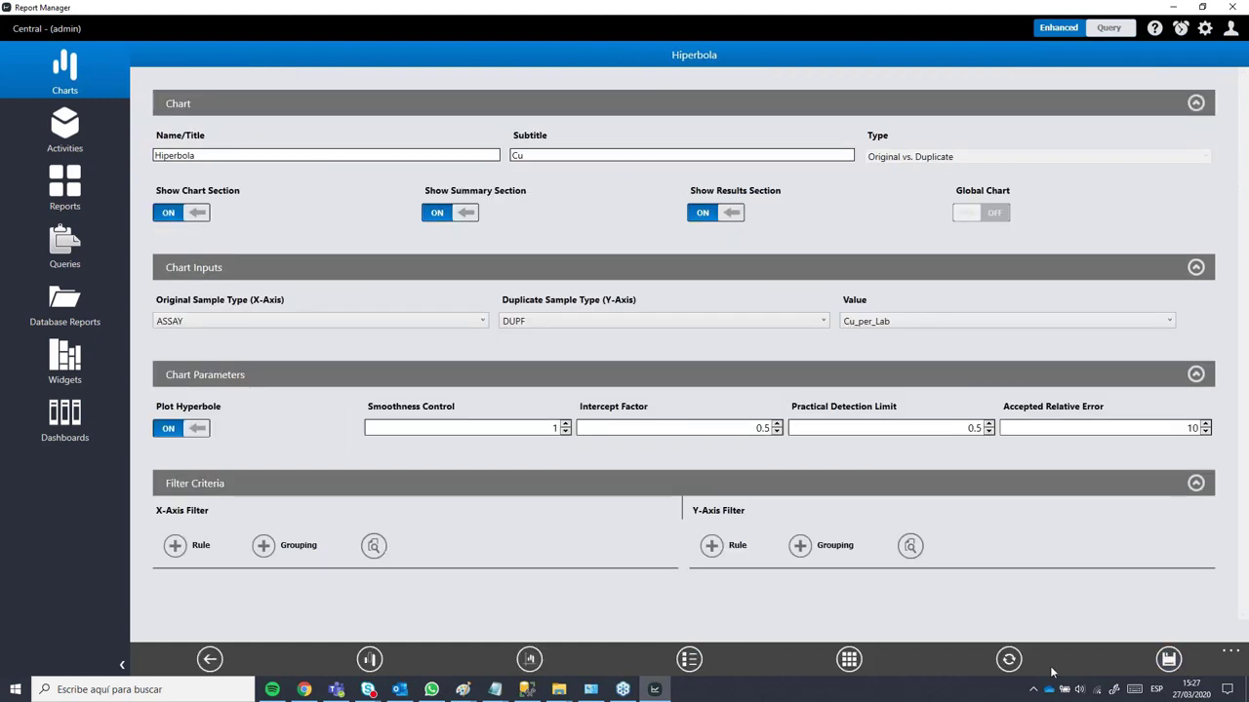
Step: Draw the chart on the new axes, then set Practical Detection Limit 0.1 and regenerate
click(1009, 660)
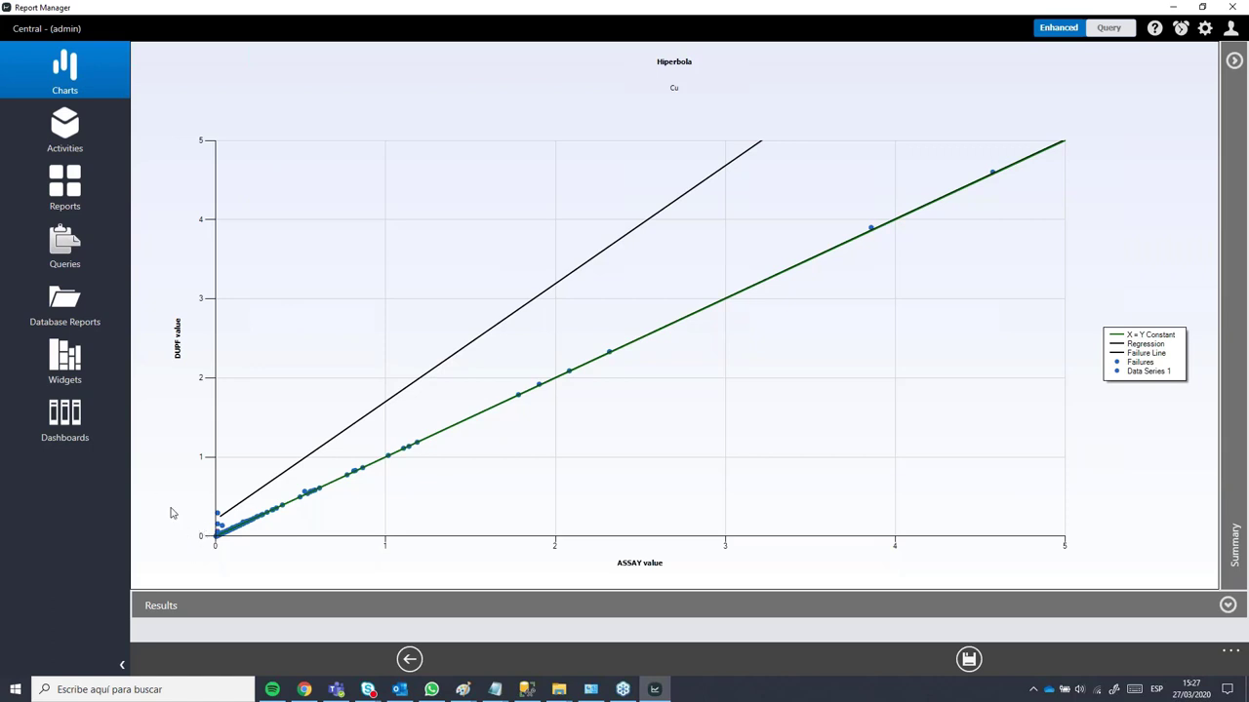
click(409, 661)
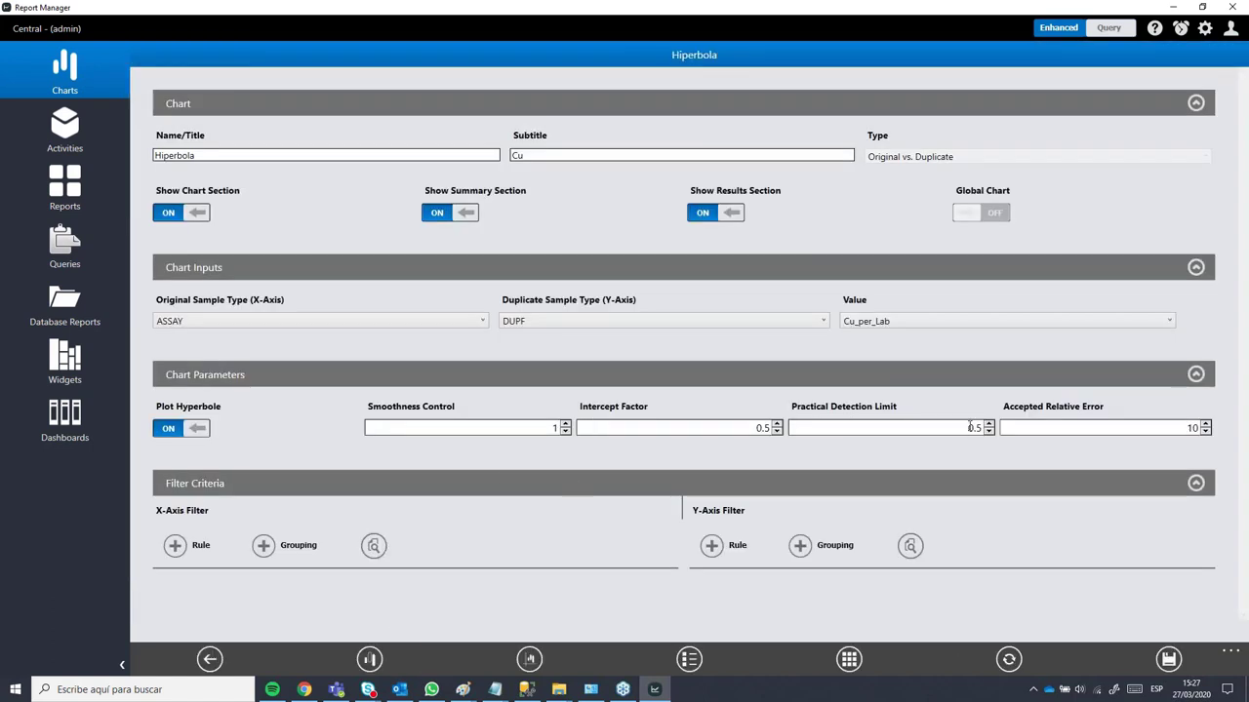
drag(970, 427, 1012, 423)
text(0.1)
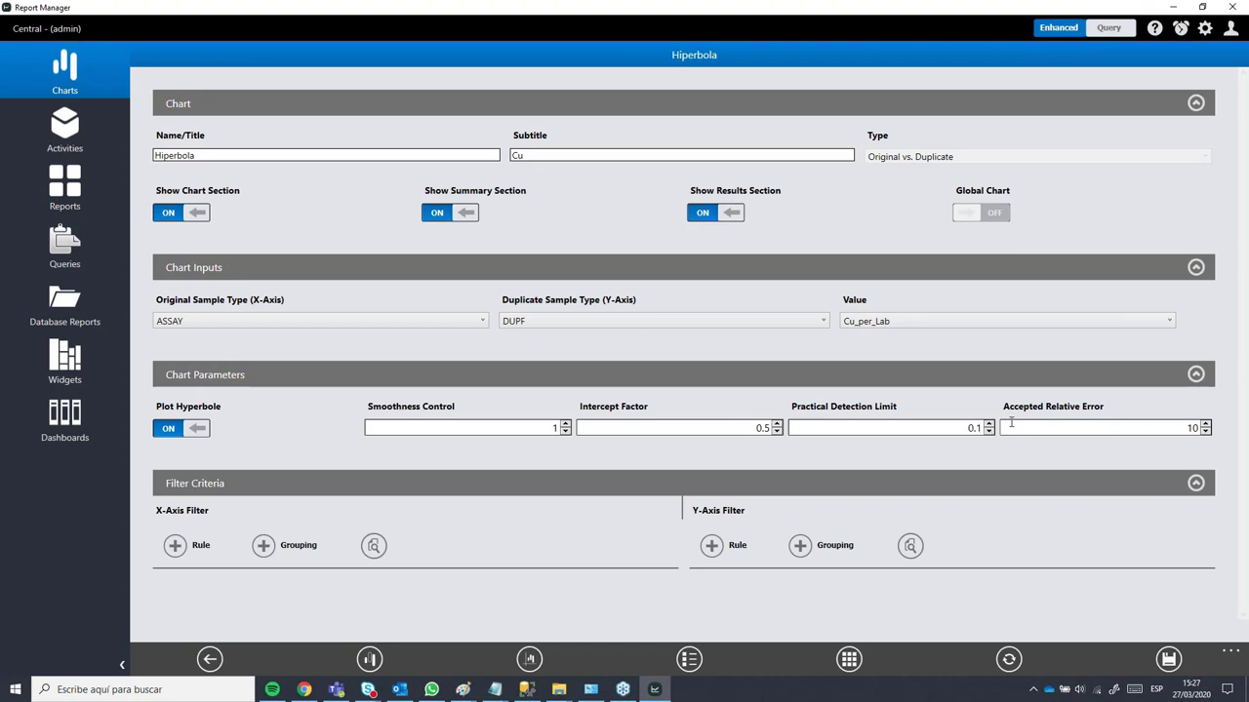
click(1009, 660)
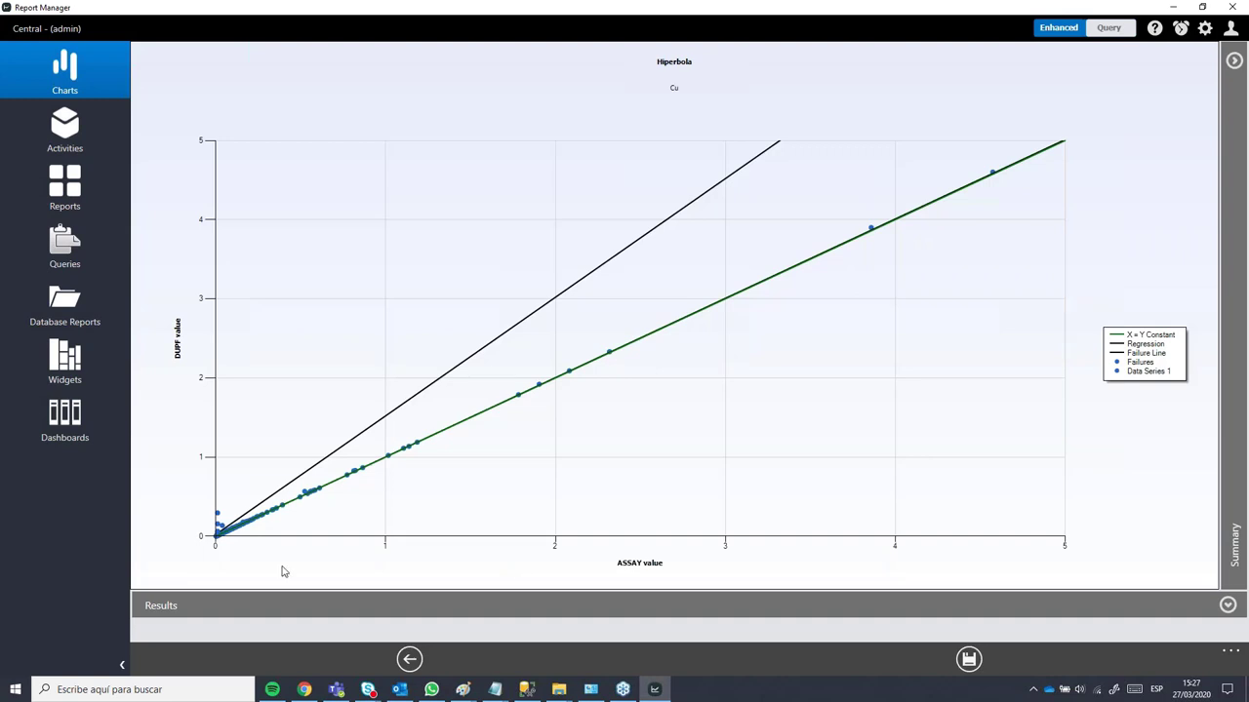
Step: Try an Accepted Relative Error of 5, regenerate the chart, and return to settings
click(409, 660)
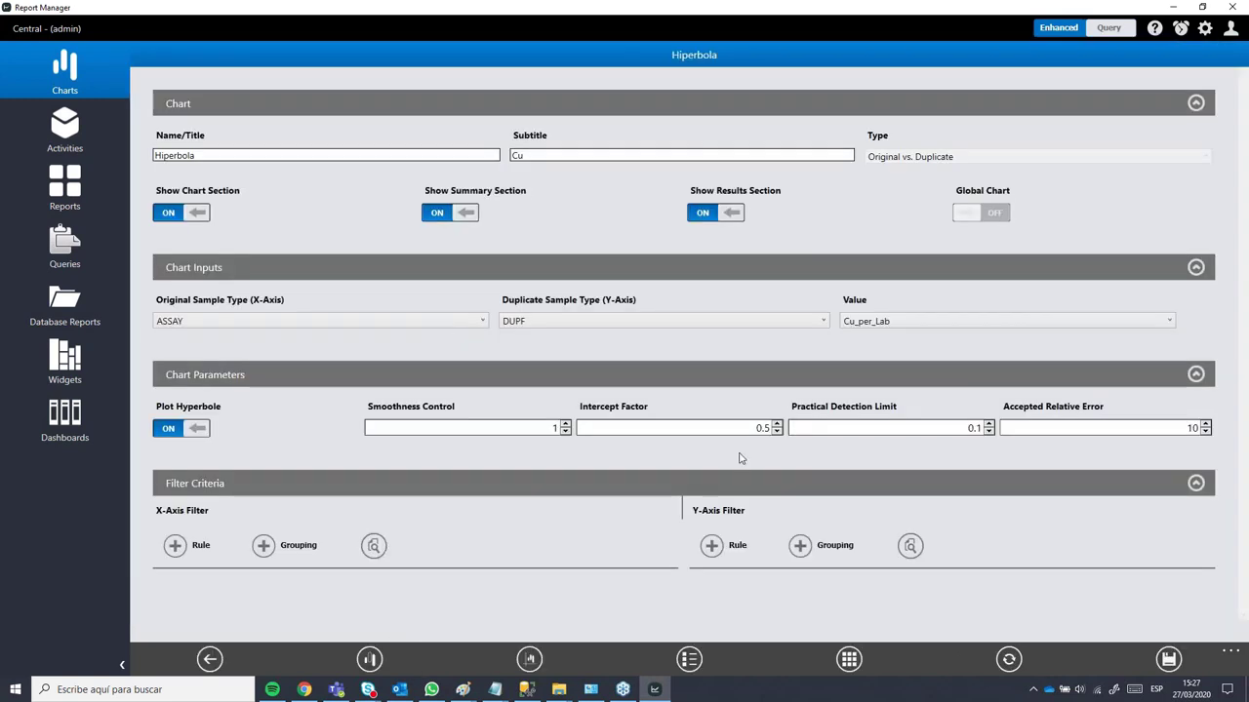
drag(1161, 427, 1217, 426)
text(5)
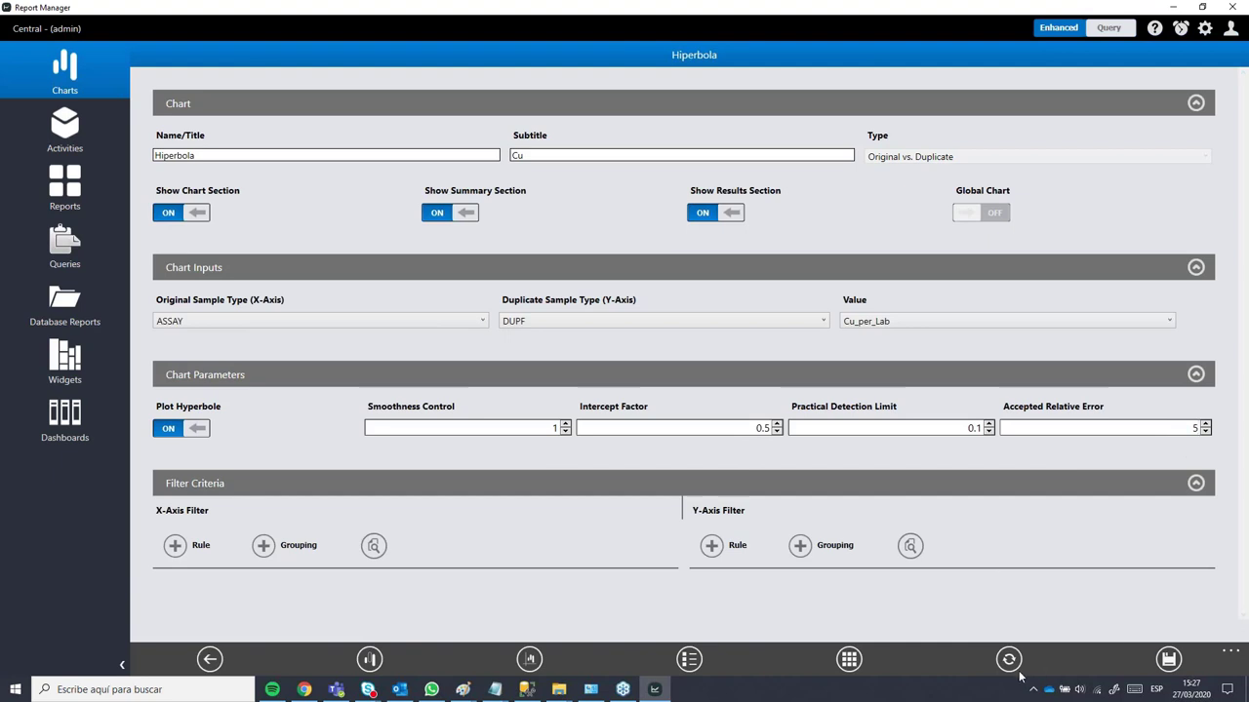
click(1008, 660)
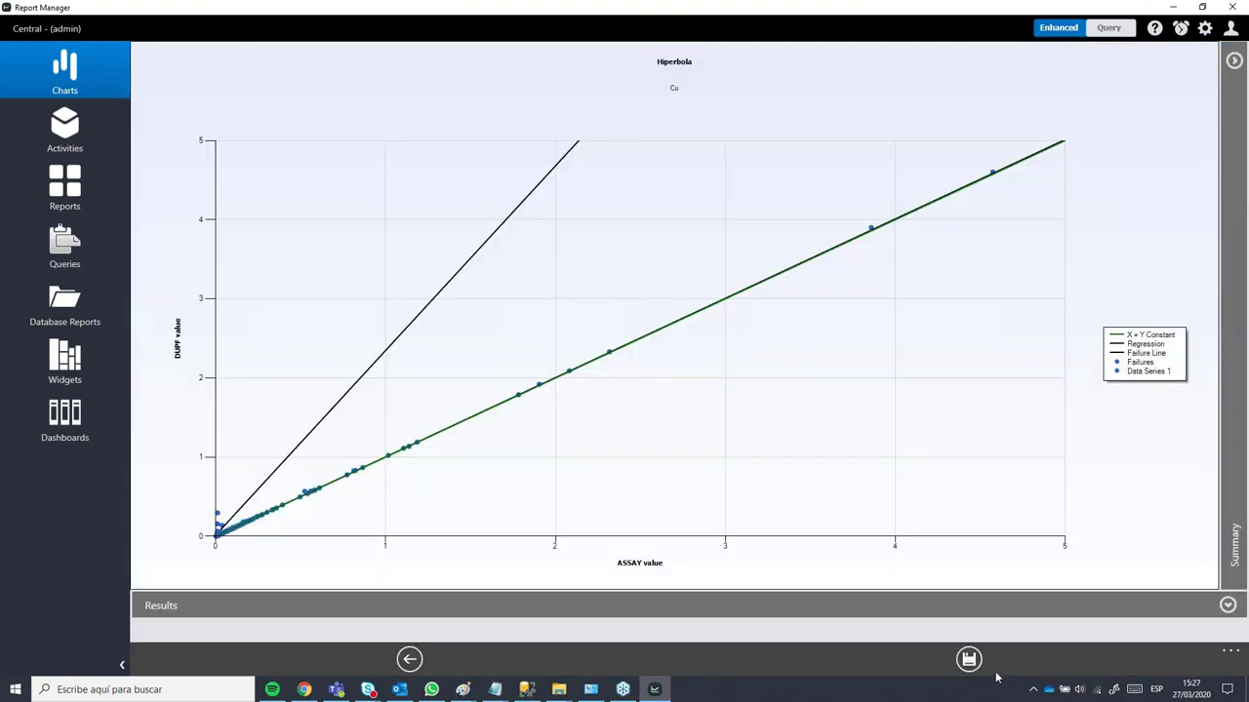
click(408, 660)
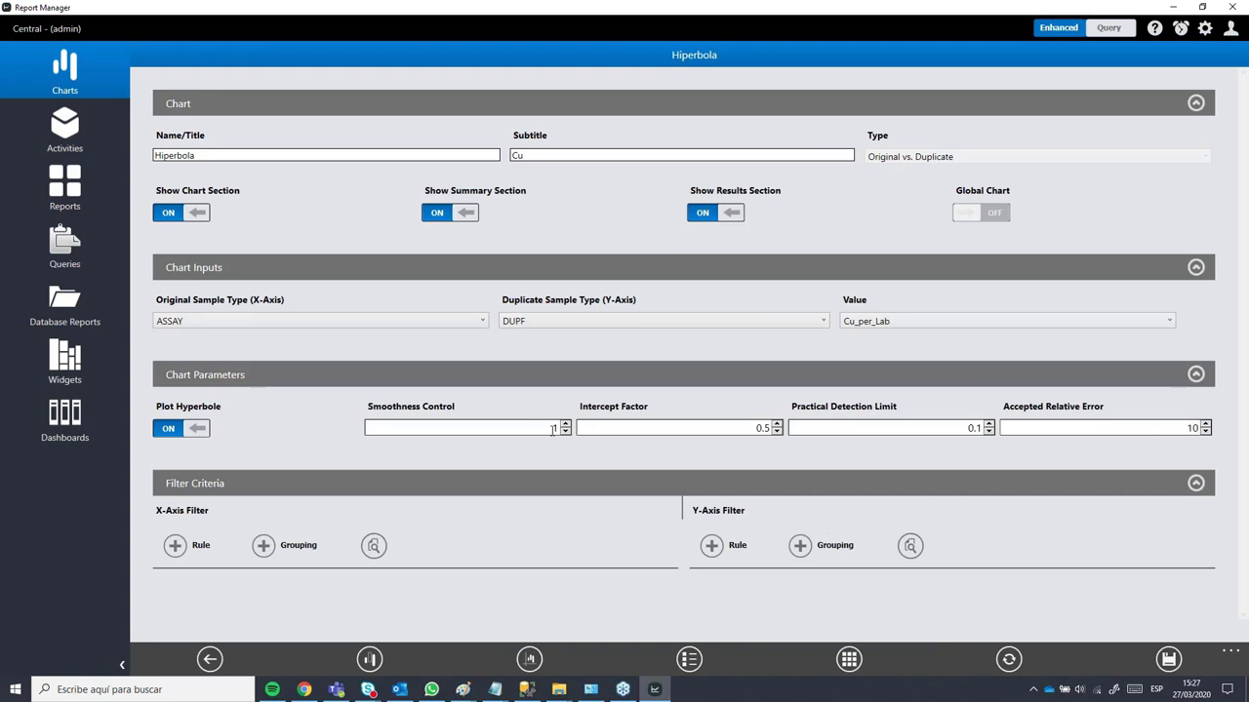
Step: Re-plot the chart with Smoothness Control 100, then with Intercept Factor 1
text(100)
click(1008, 660)
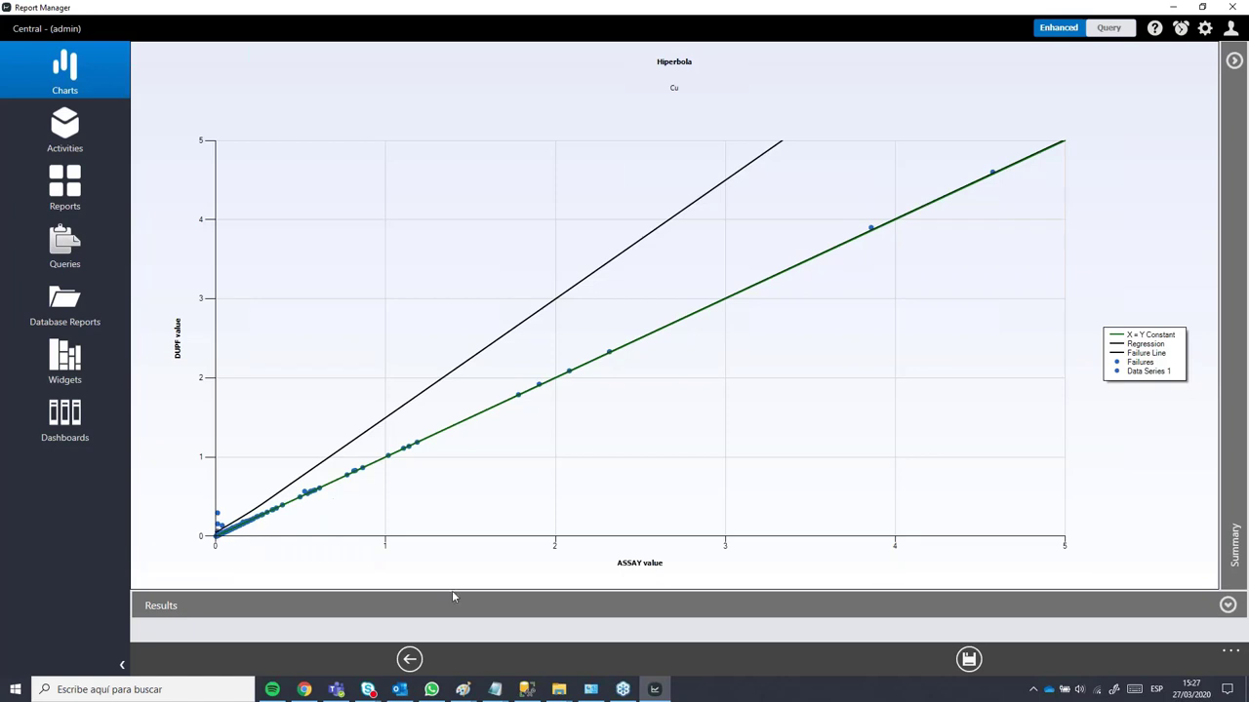
click(409, 658)
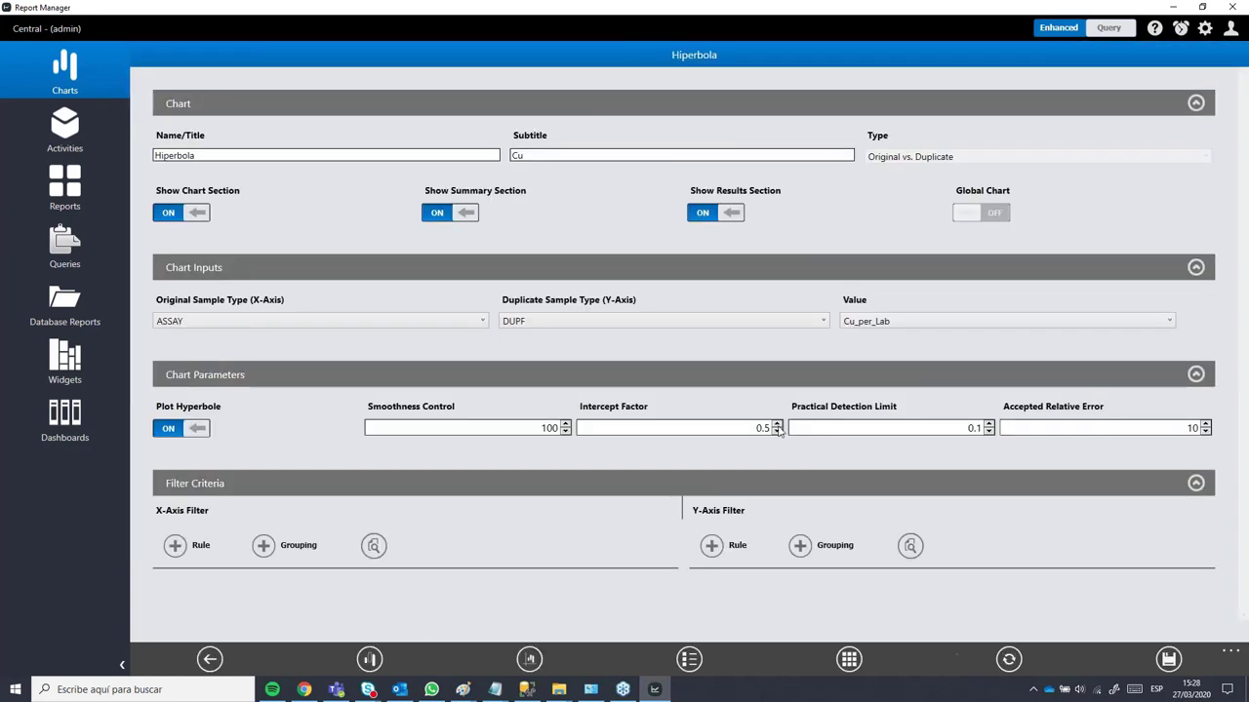
double_click(762, 427)
text(1)
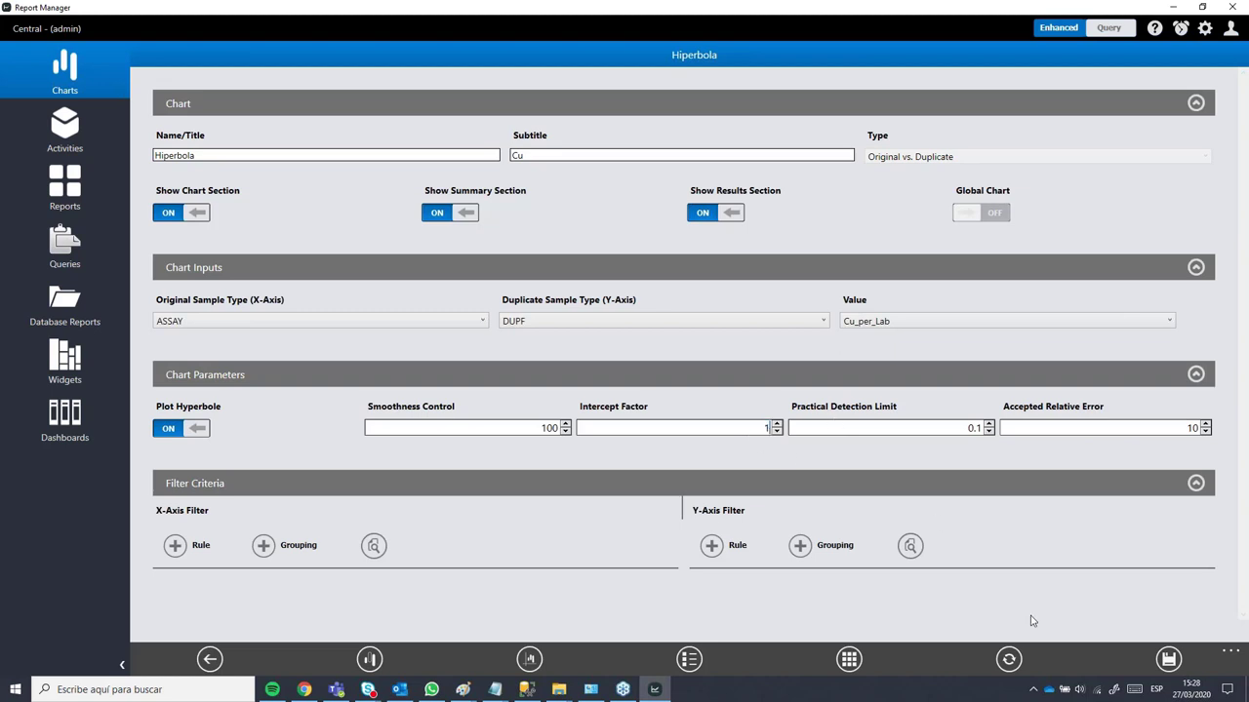
click(1008, 659)
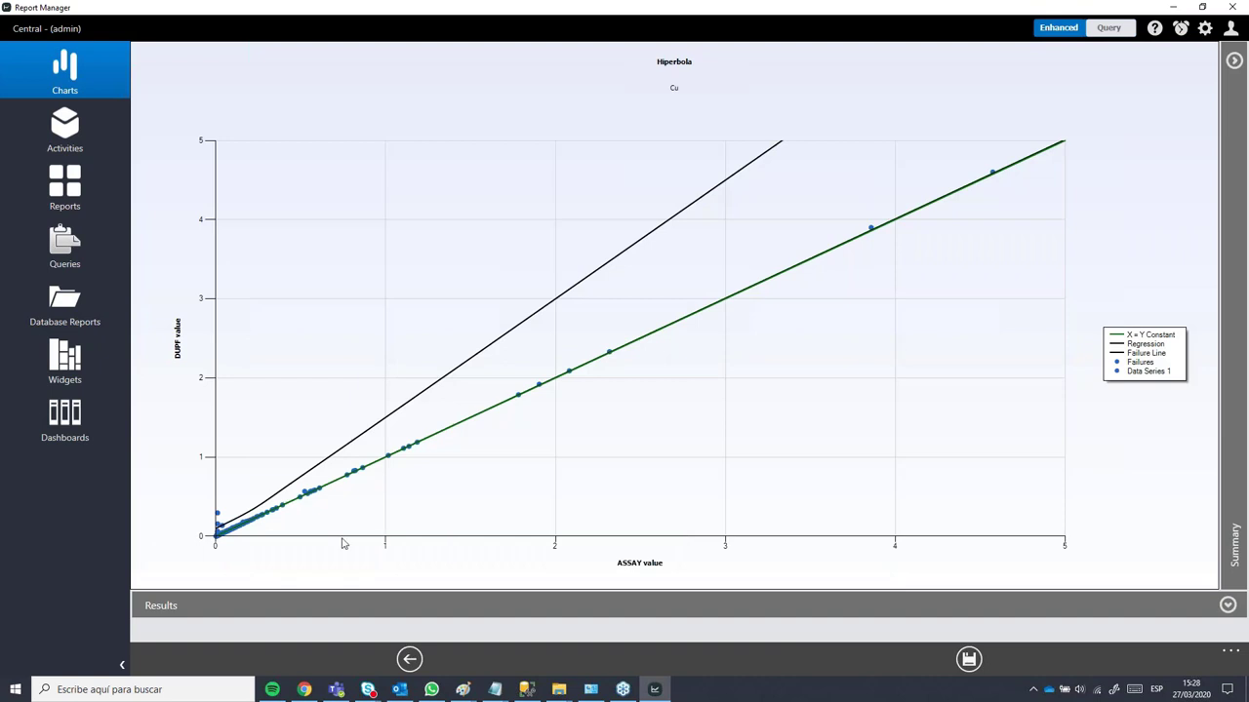
click(409, 660)
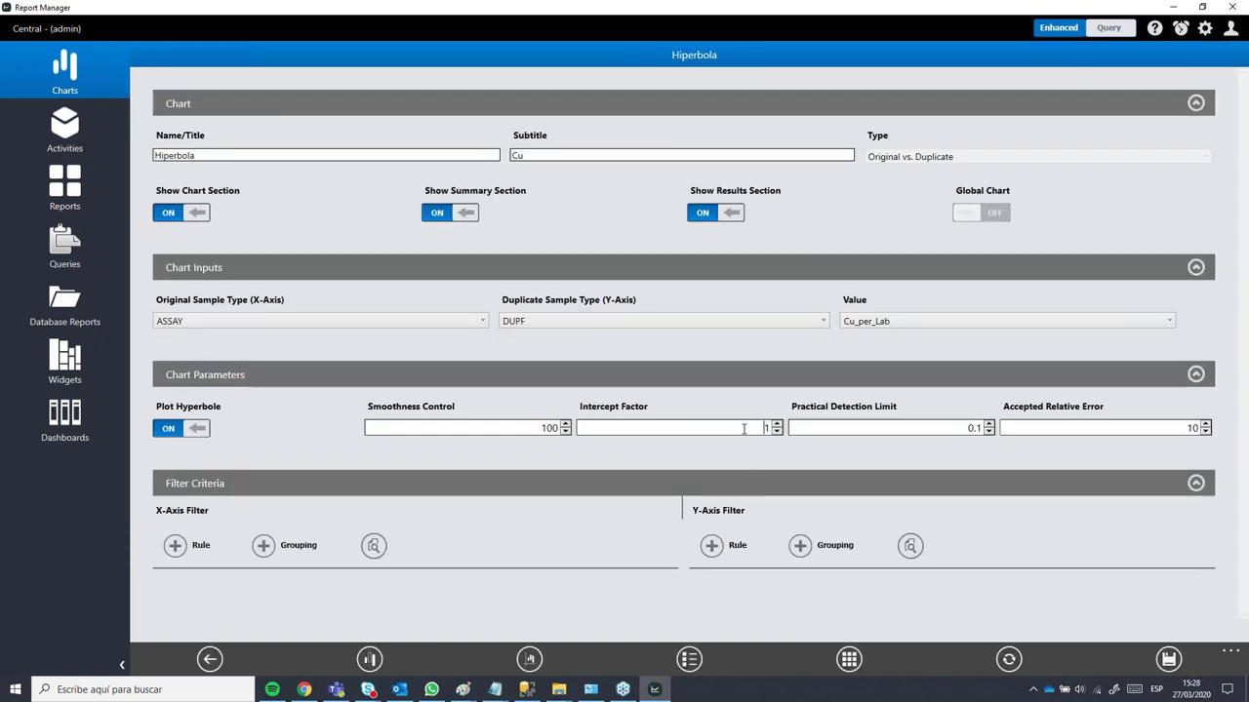
Step: Step the Intercept Factor up with the spinner, re-plotting the chart after each change
click(776, 424)
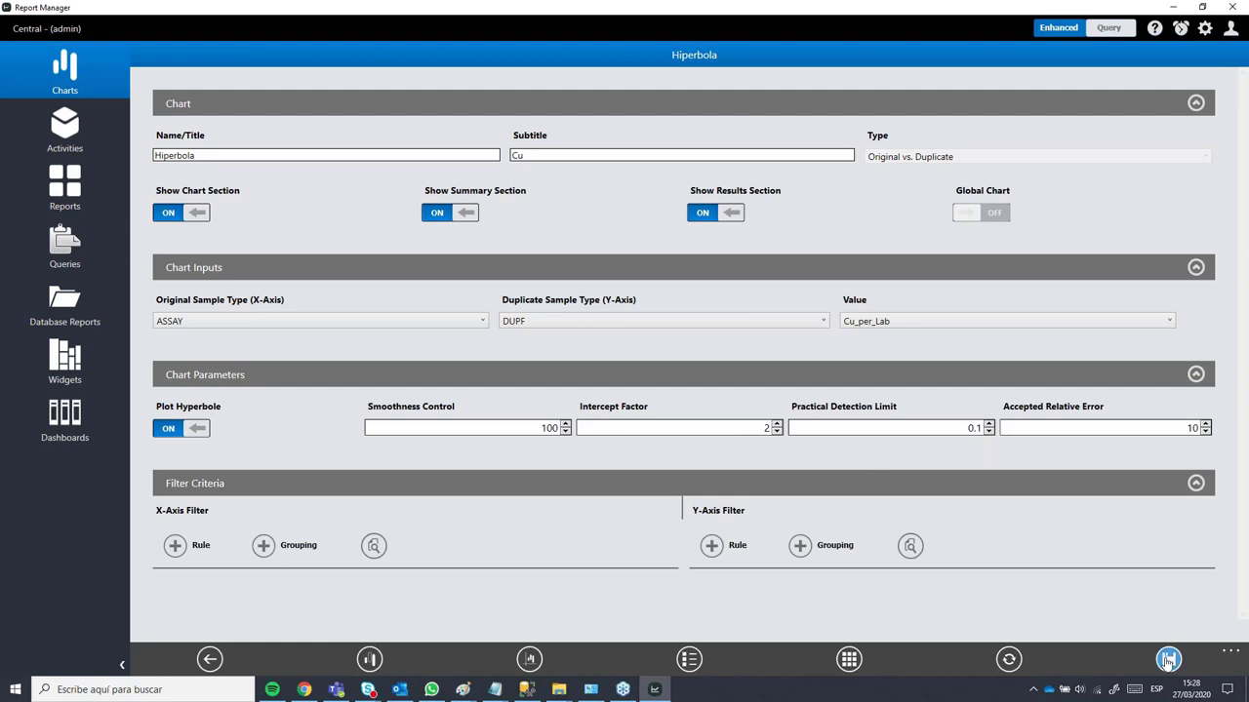
click(1009, 659)
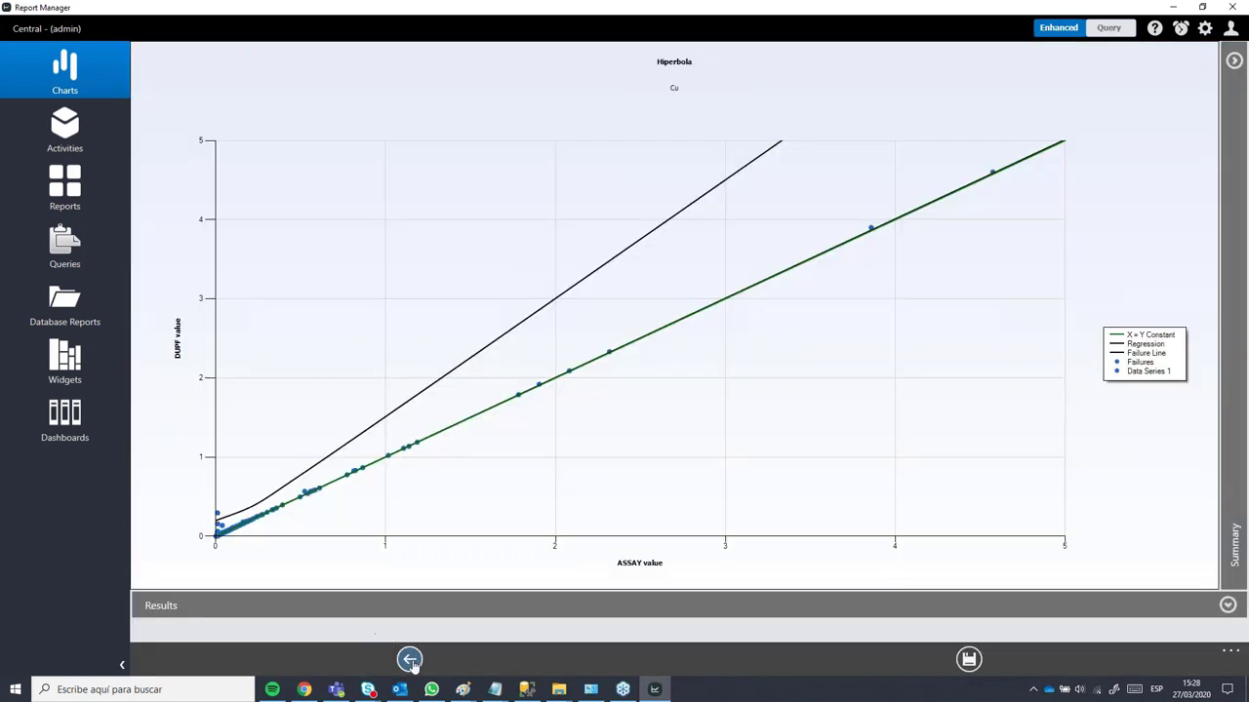
click(402, 659)
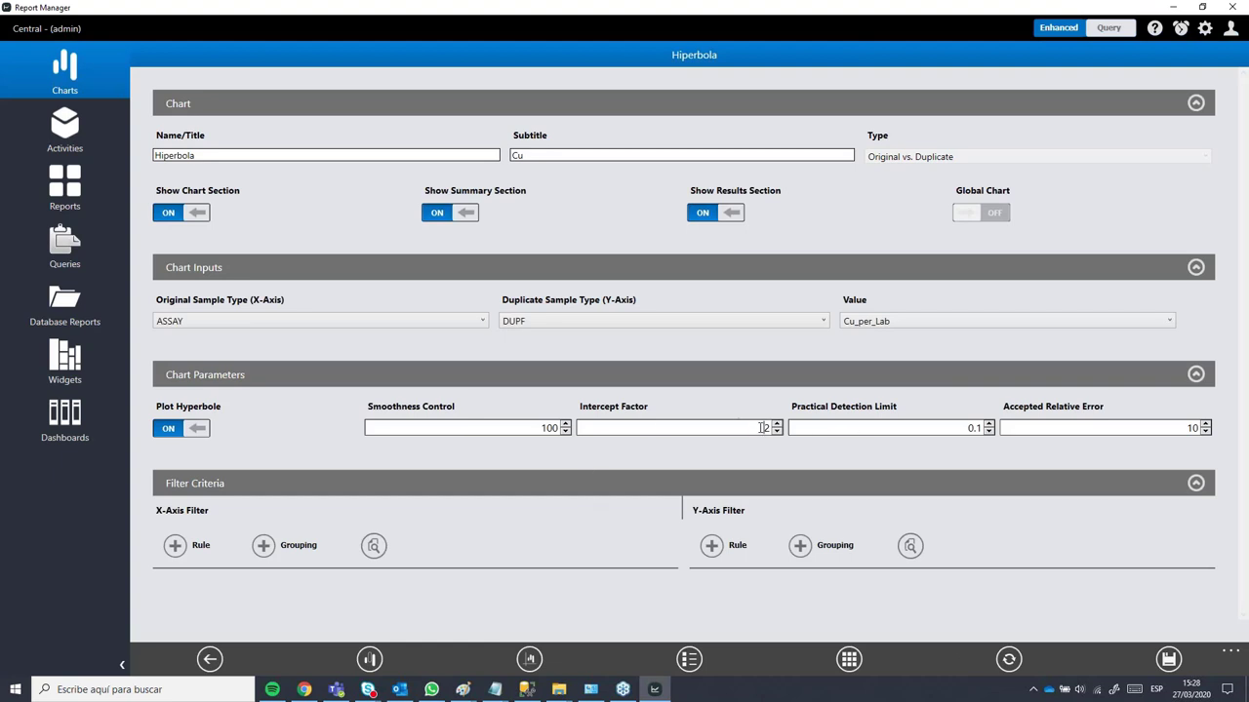
click(777, 423)
click(777, 423)
click(1009, 659)
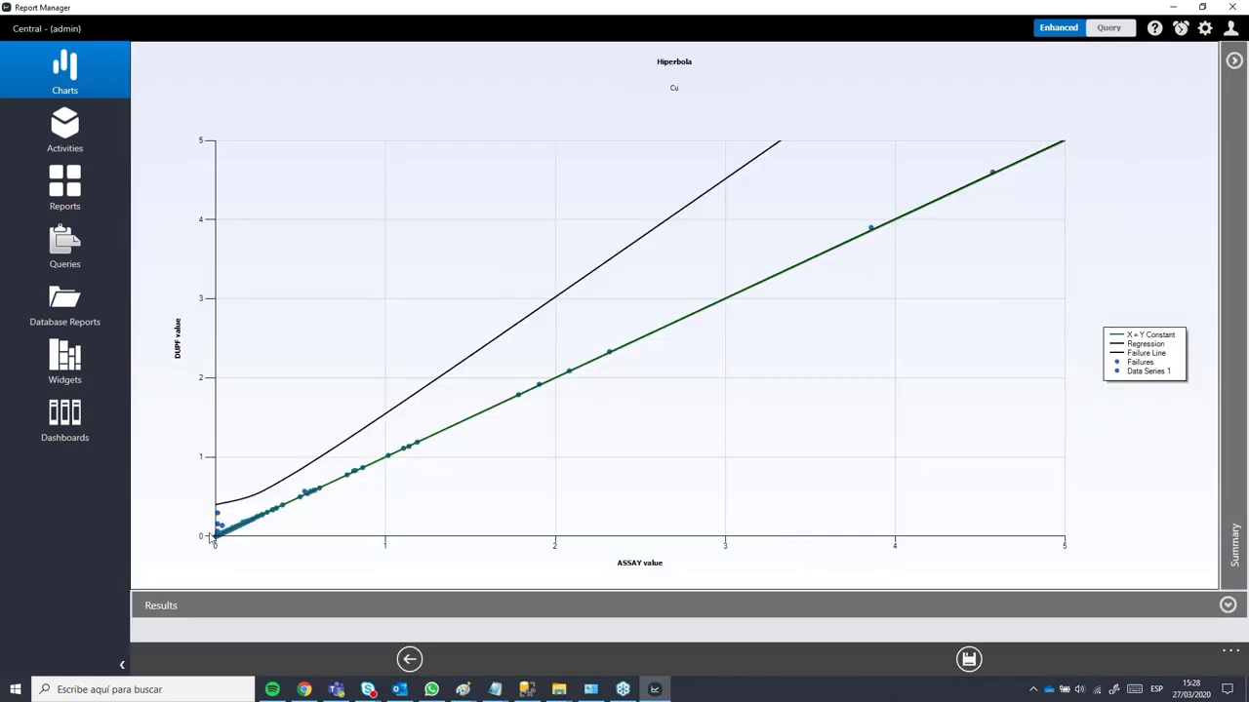
click(409, 659)
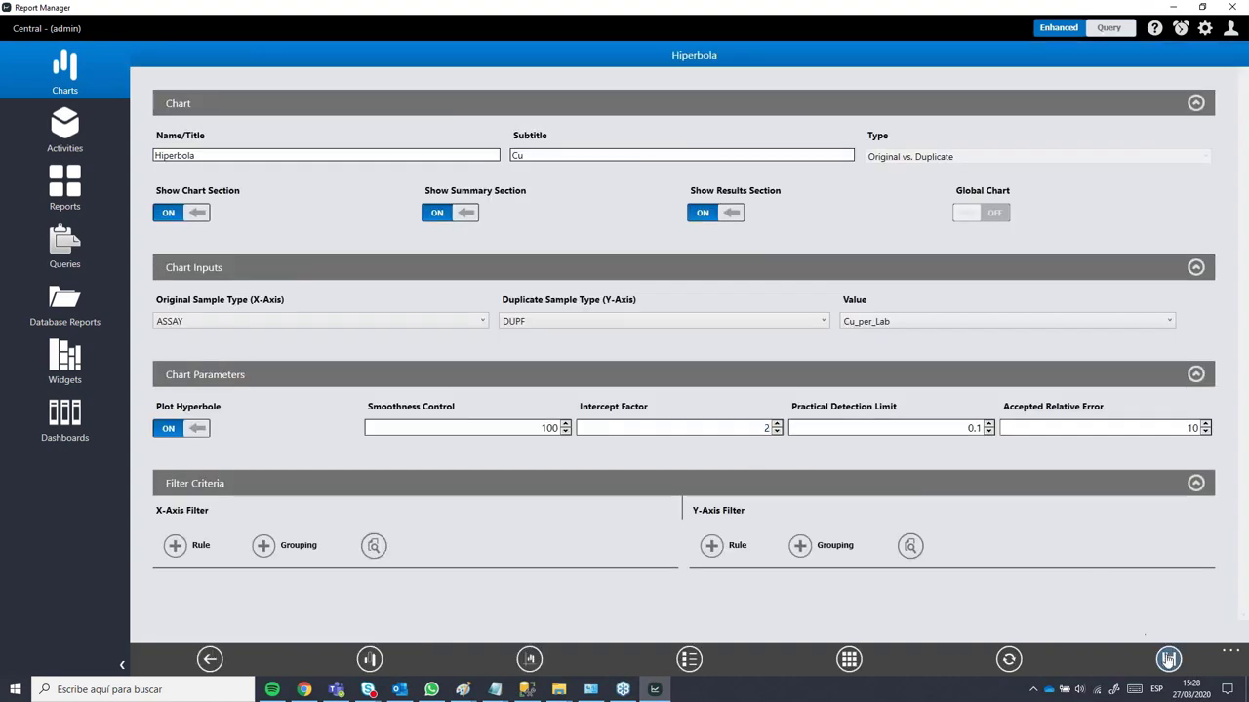
click(1009, 660)
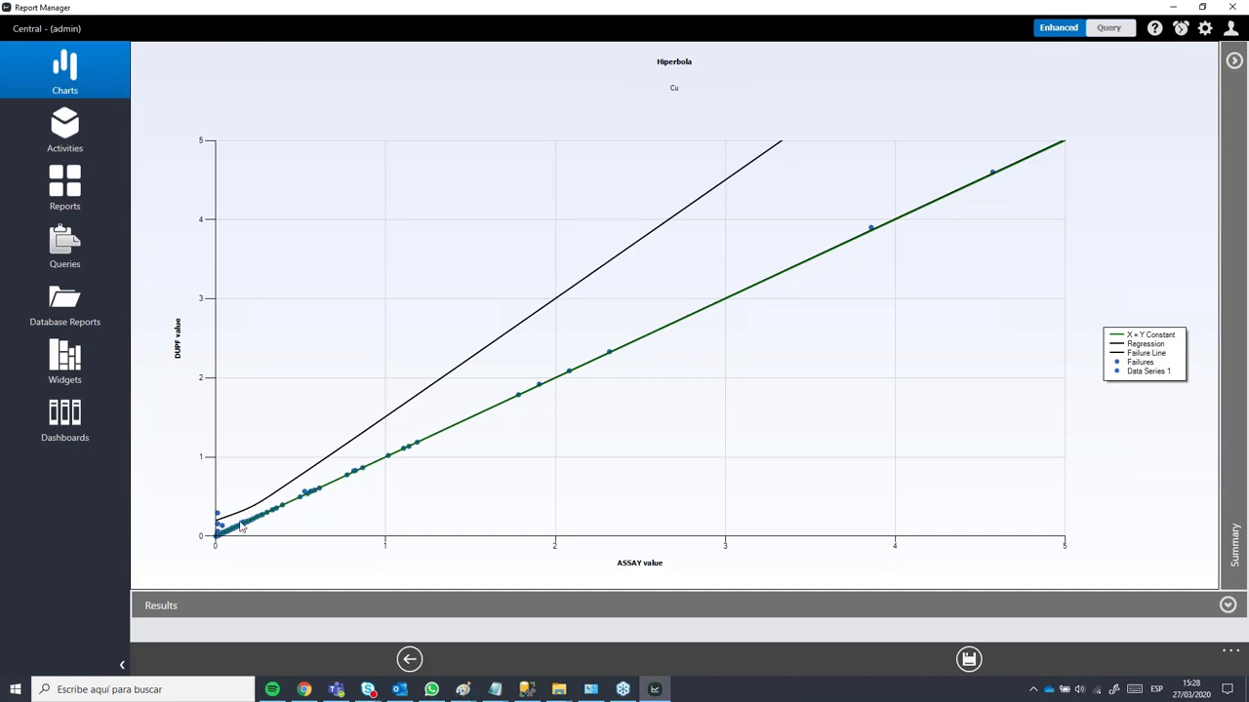
click(396, 663)
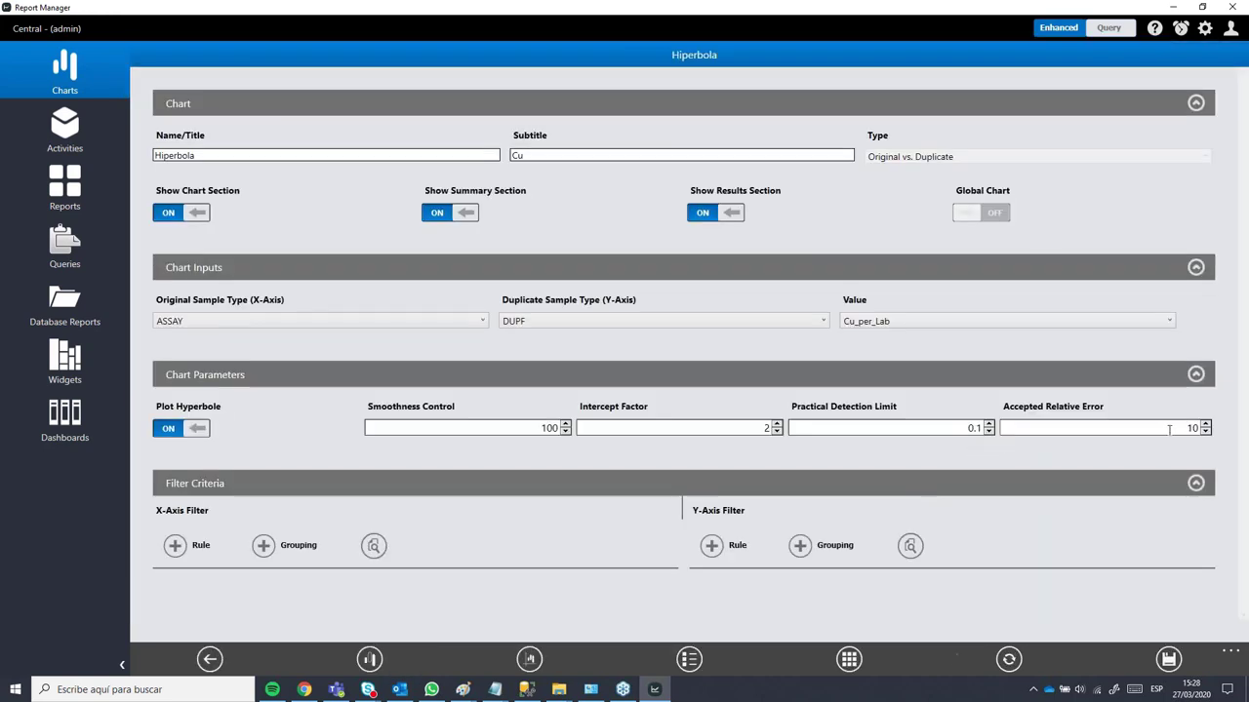
Step: Lower the Practical Detection Limit to 0.05, re-plot, and set Intercept Factor 2.5
click(961, 429)
text(0,)
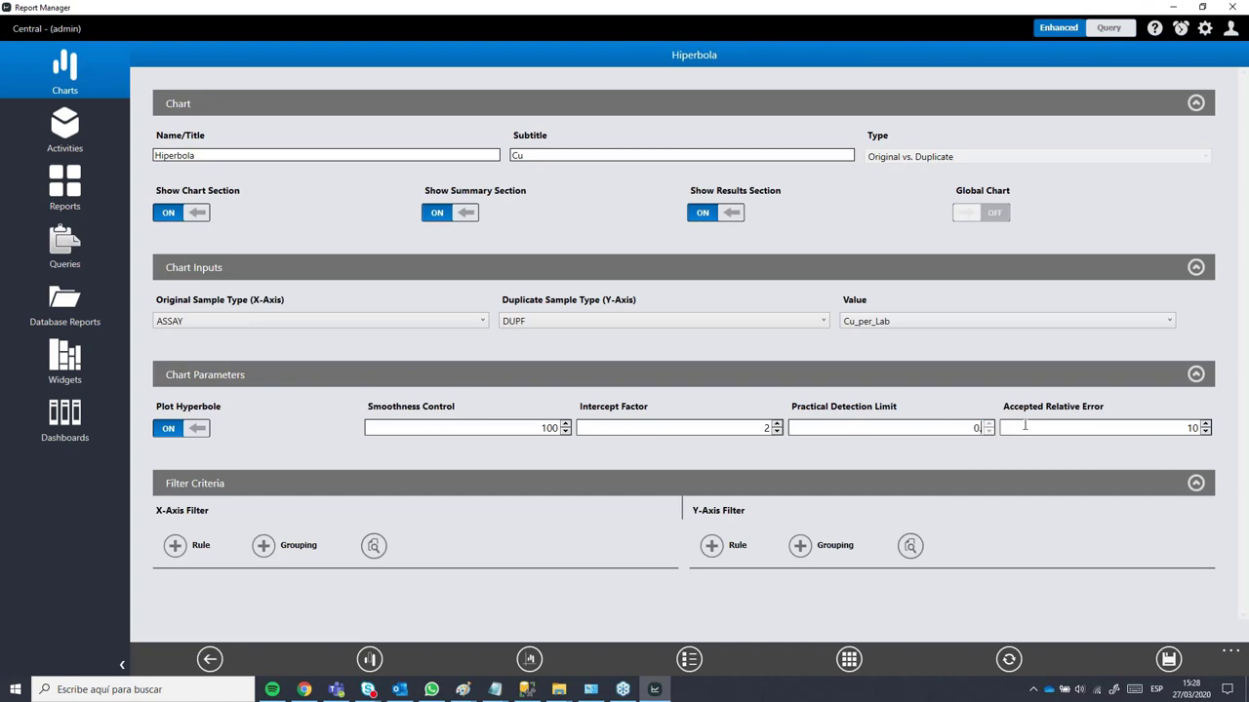
text(05)
click(1009, 663)
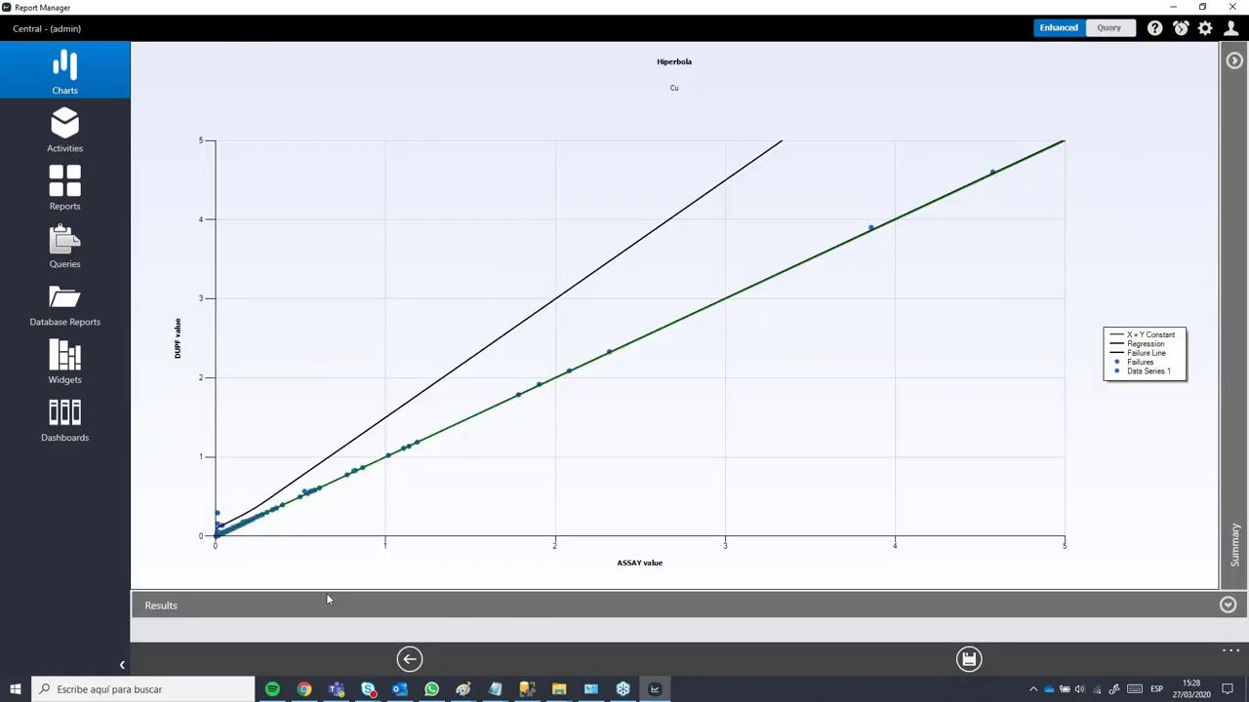
click(410, 661)
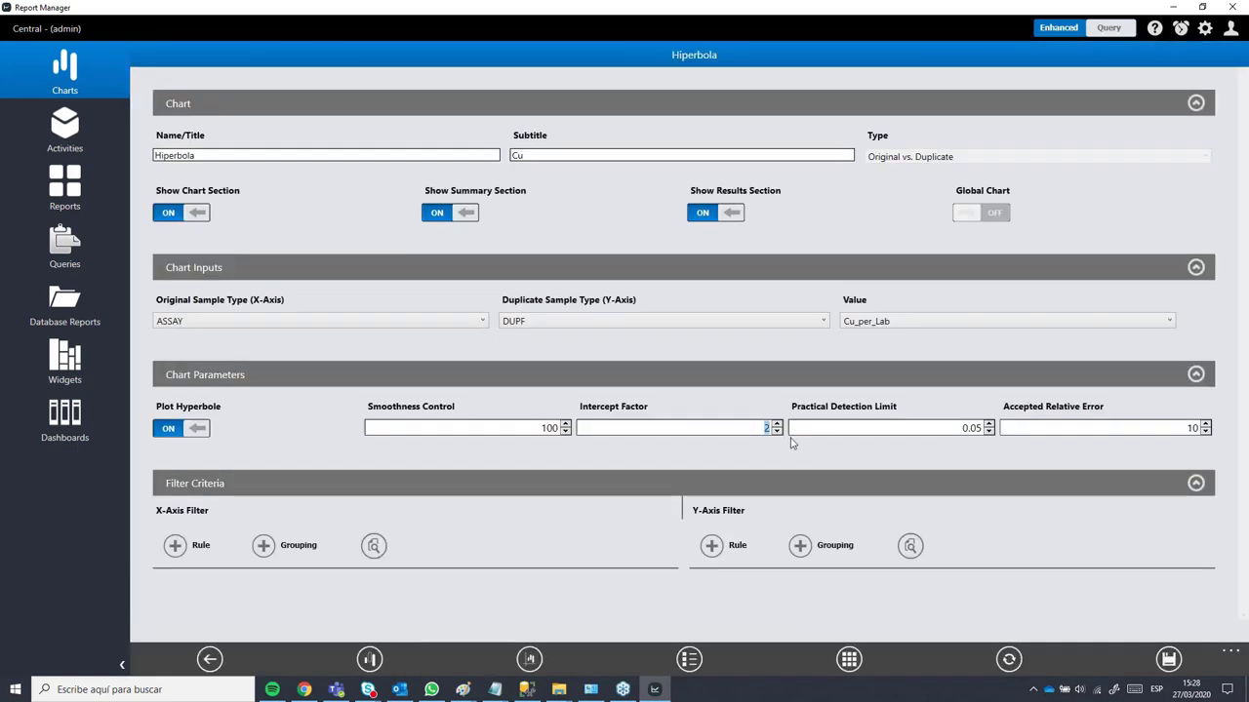
text(2.)
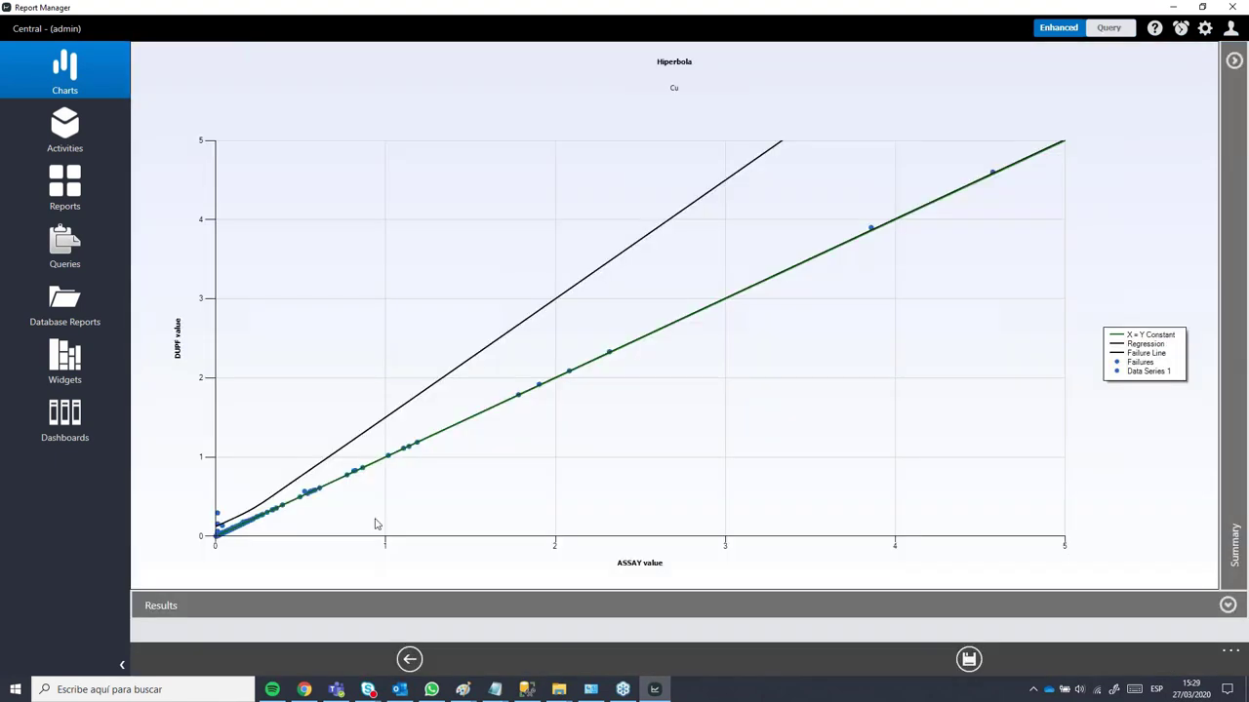
click(410, 659)
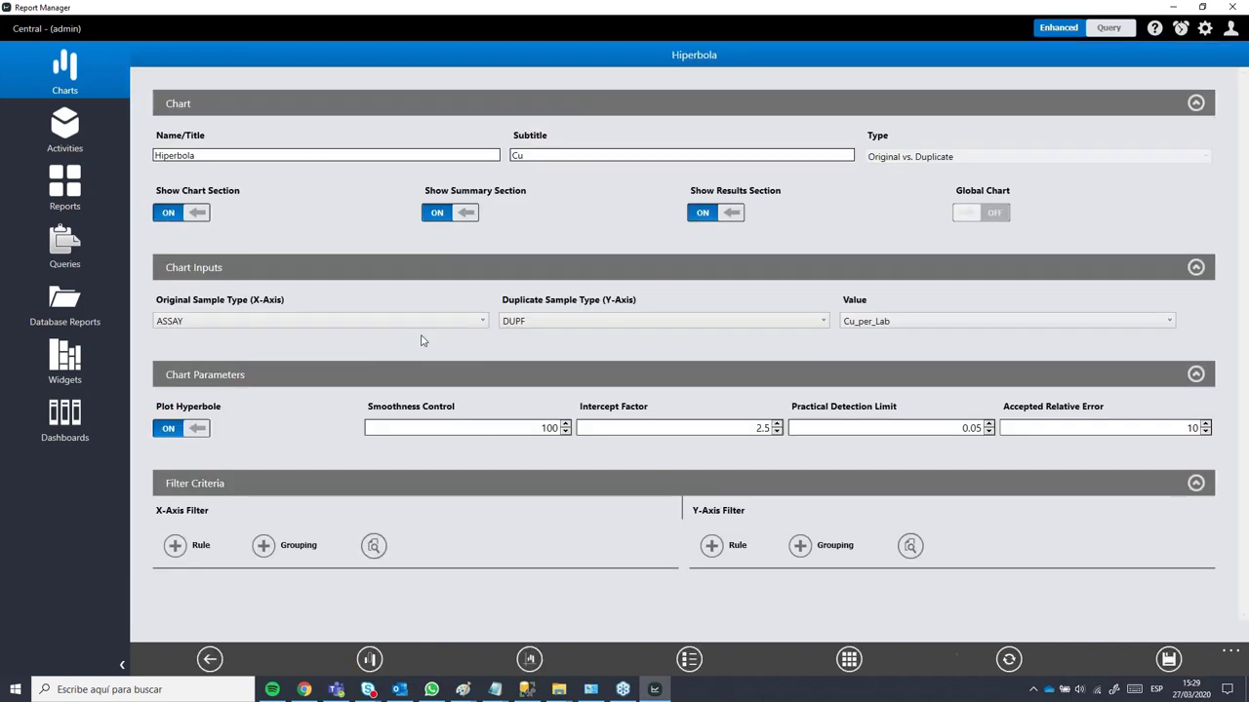
Step: Delete the Regression Analysis card from the analysis options, confirm, and go back
click(369, 659)
click(269, 660)
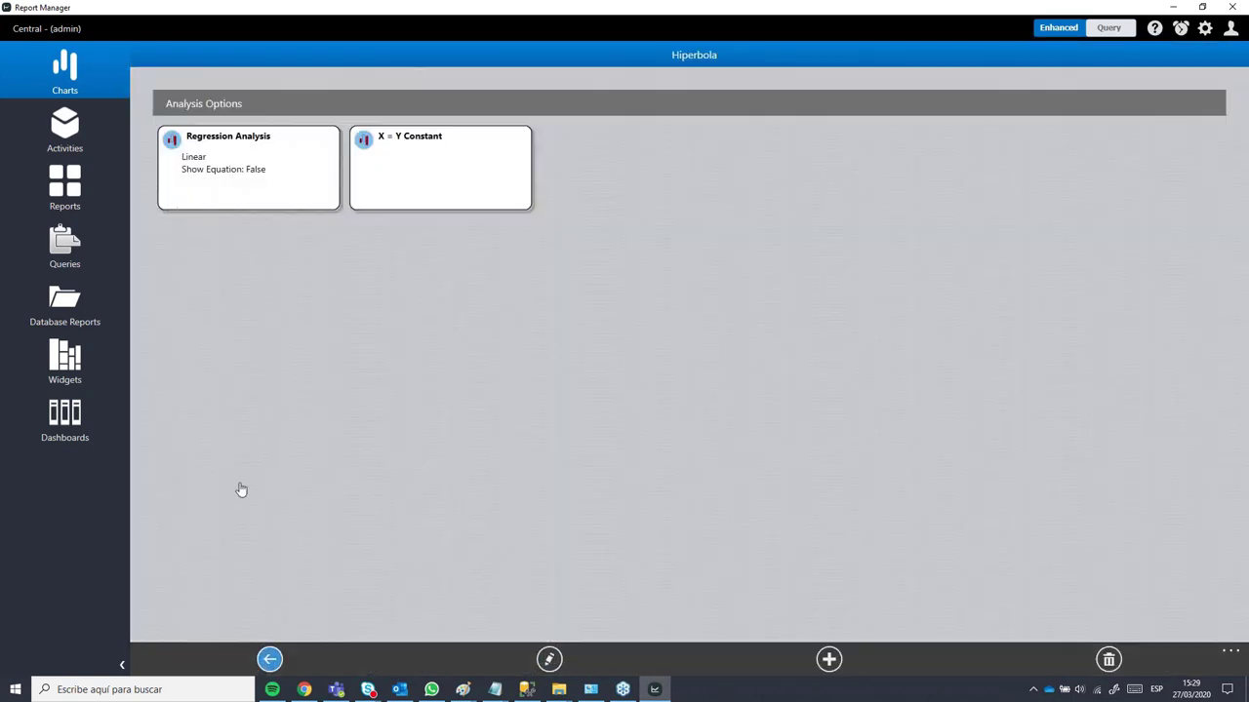
click(368, 659)
click(235, 182)
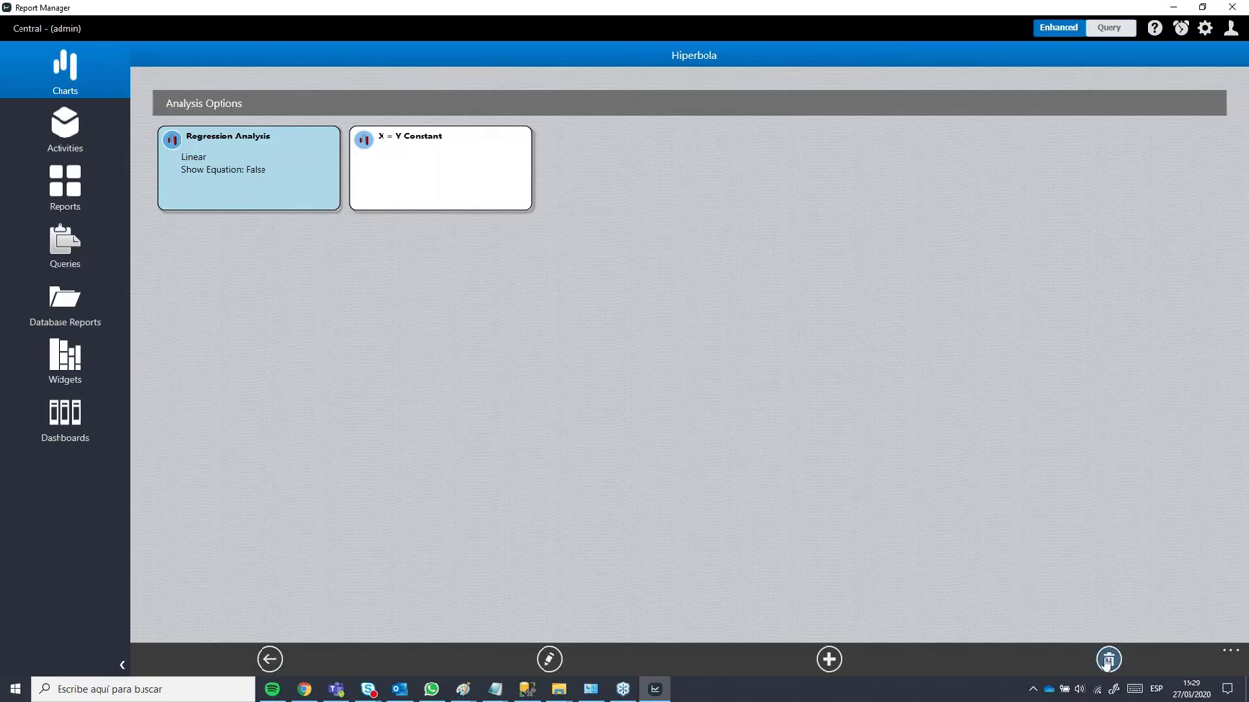
click(1107, 661)
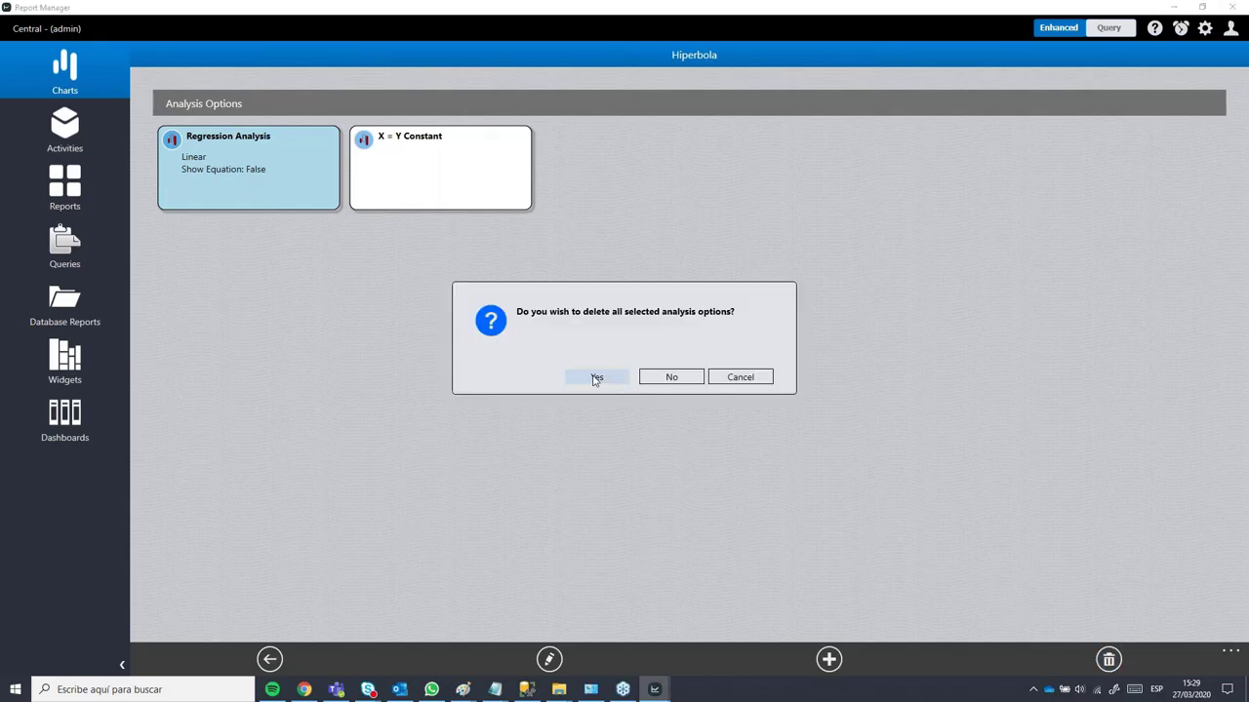
key(Return)
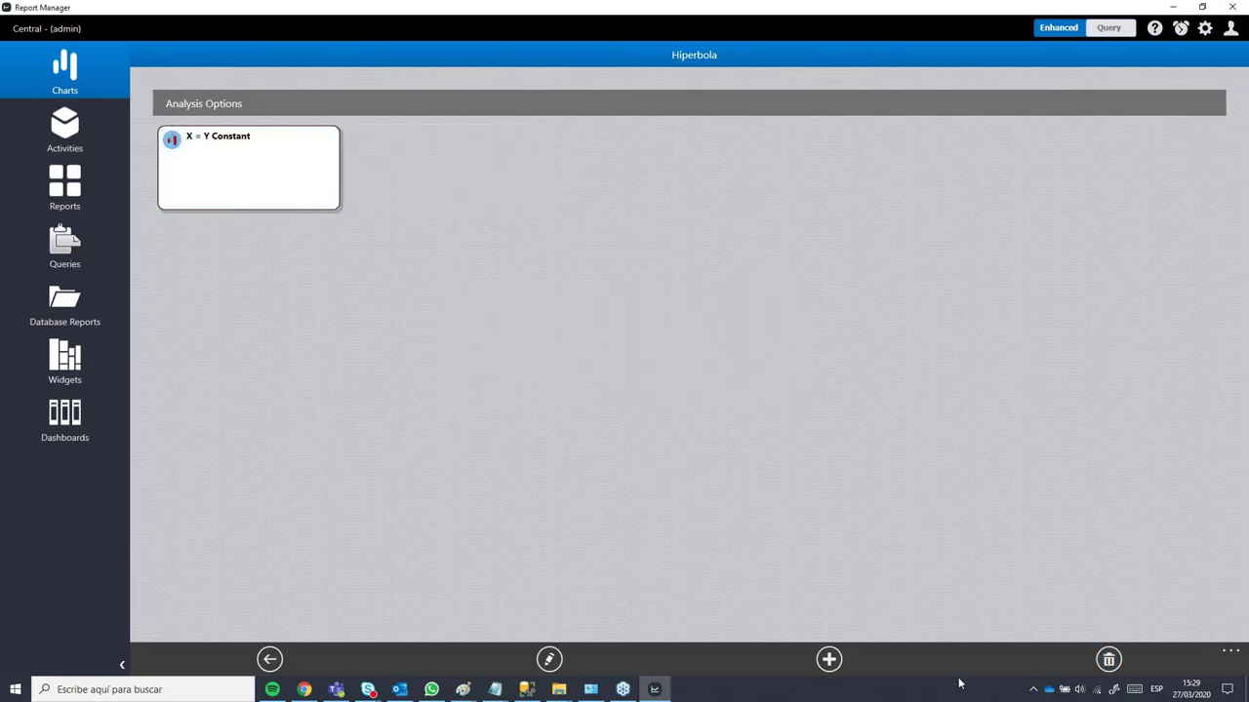
click(273, 660)
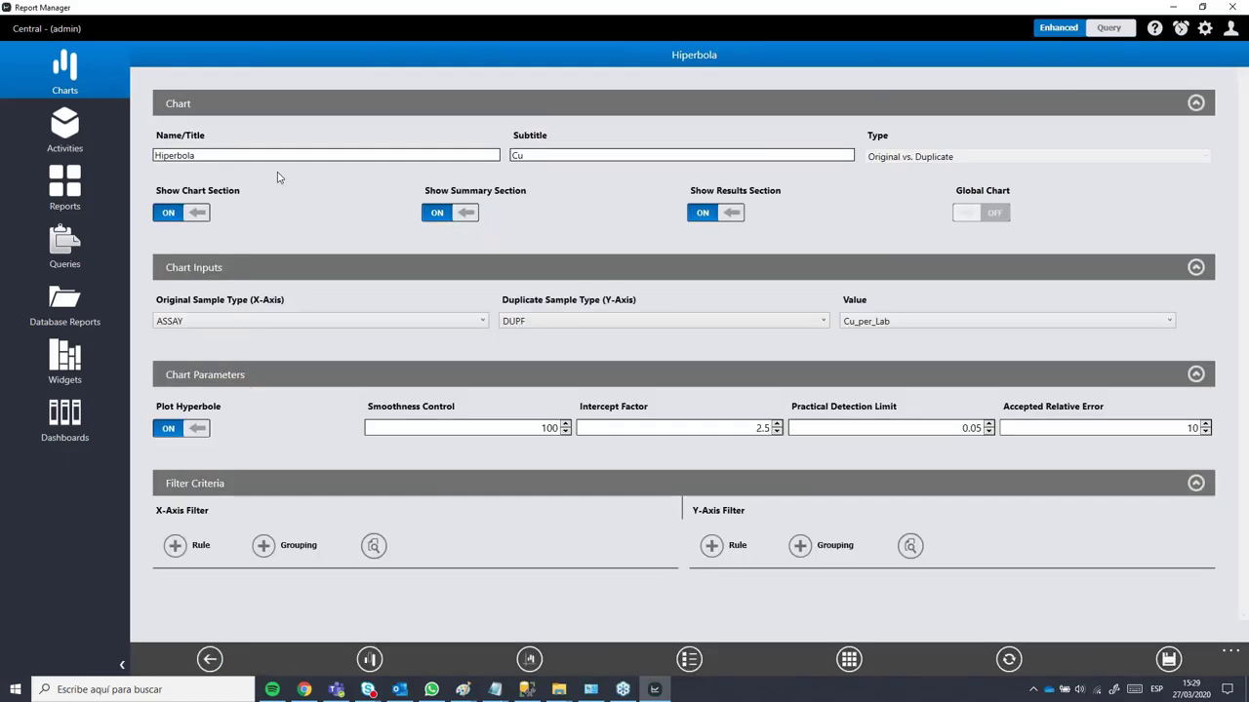
Step: In chart formatting, collapse Axes Options and expand the Color and Label Options sections
click(529, 659)
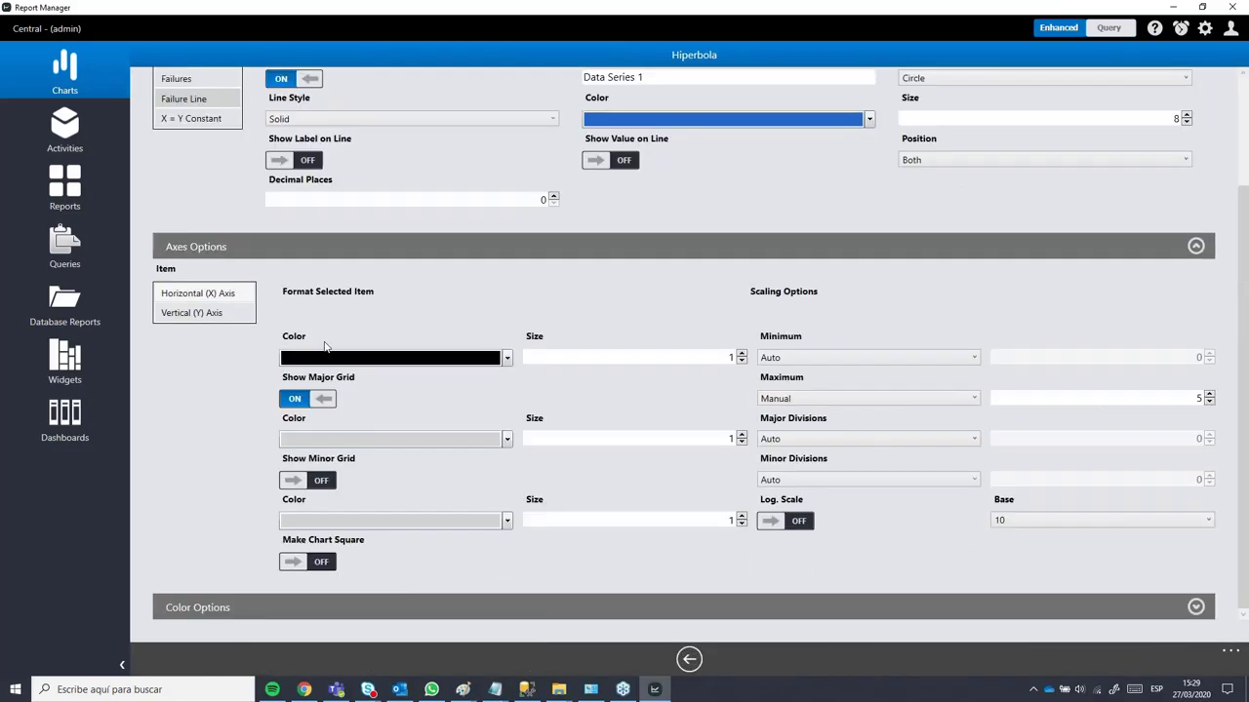
click(1195, 246)
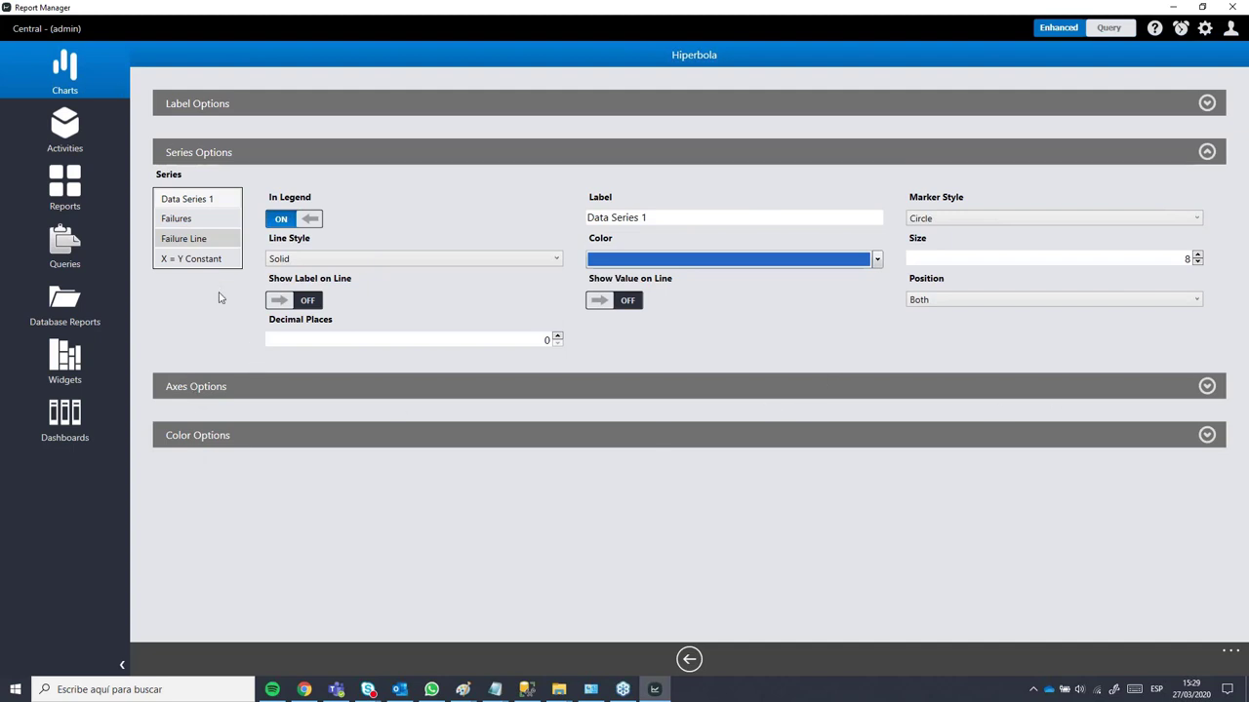
click(1206, 436)
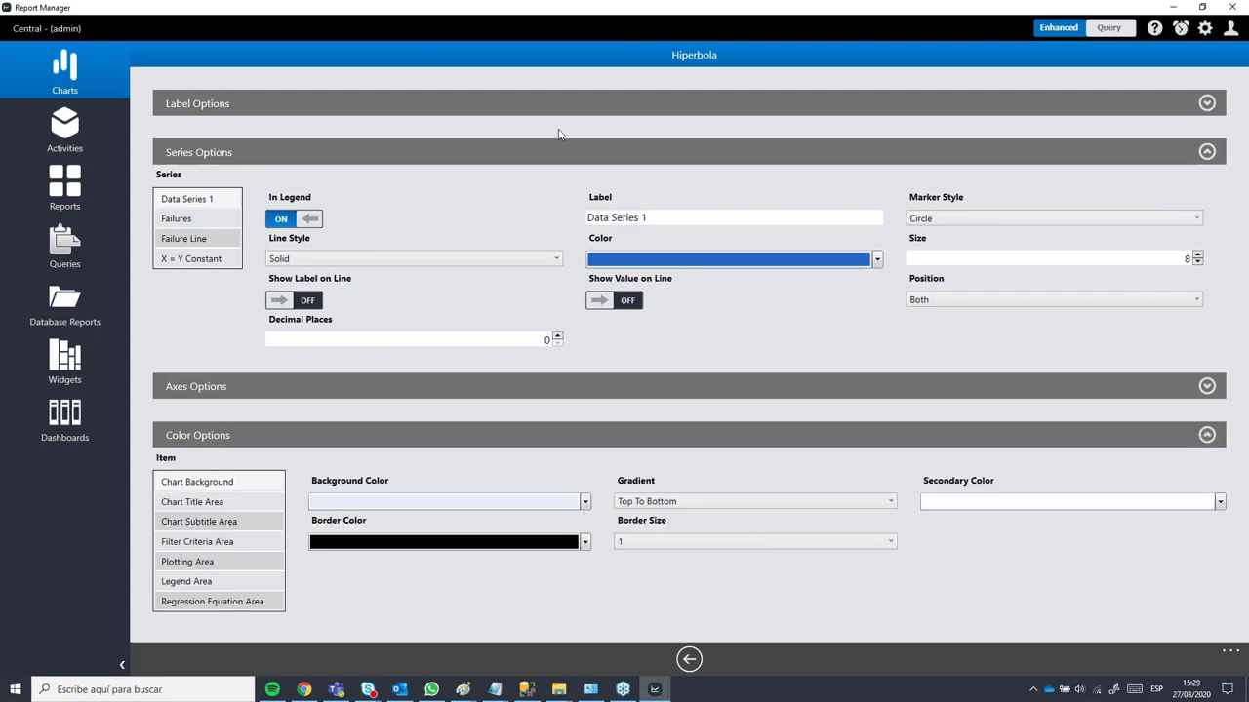
click(1207, 103)
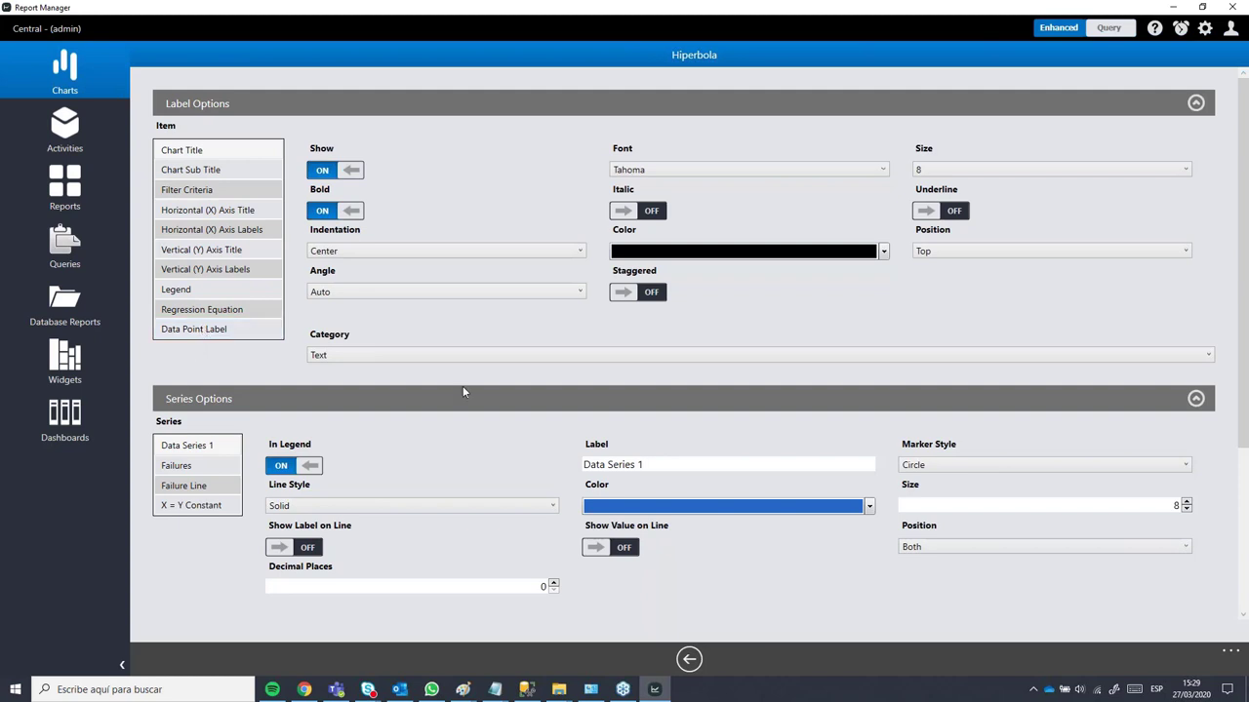
scroll(1220, 534, down, 3)
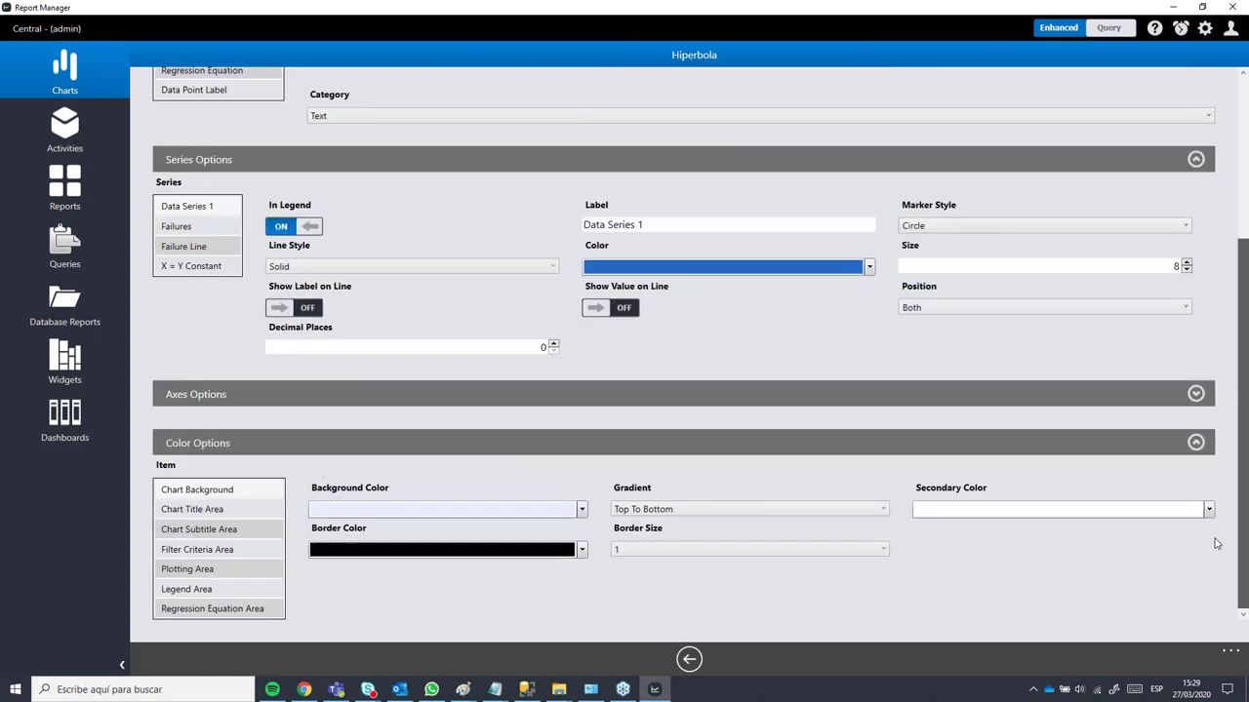
scroll(1220, 534, up, 1)
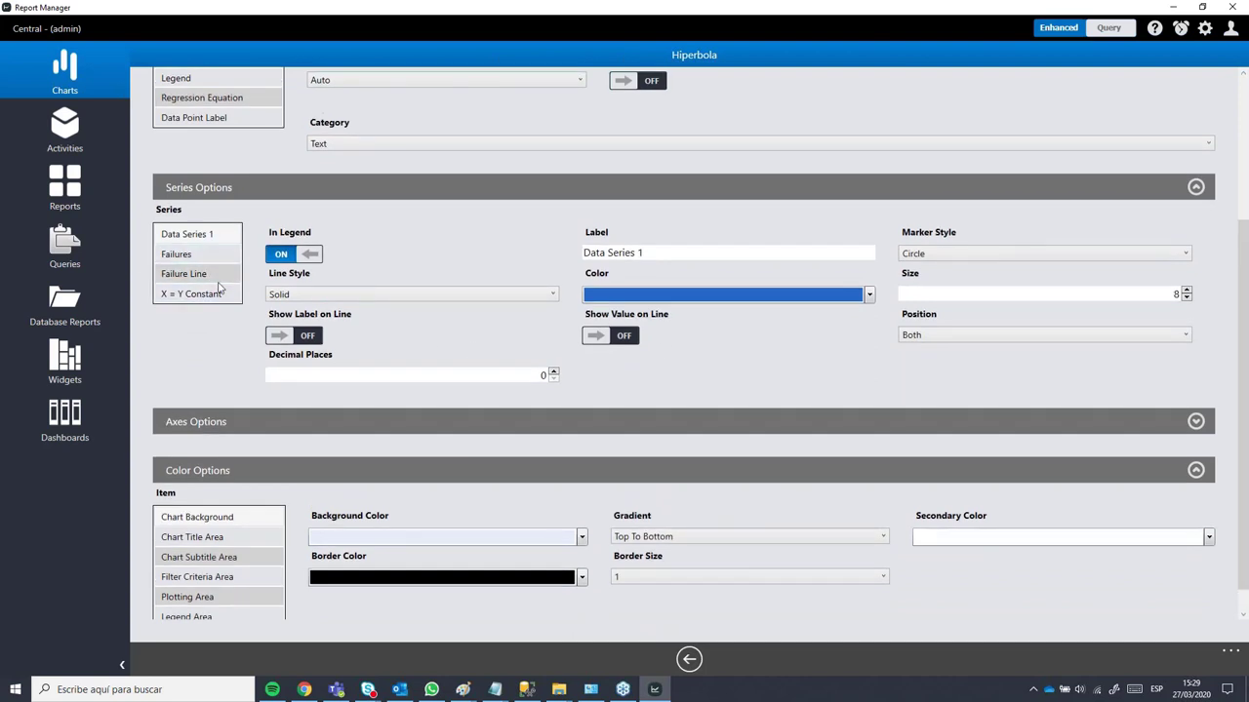
Step: Style the Failures series orange-red with diamond markers and re-plot the chart
click(182, 273)
click(176, 254)
click(827, 298)
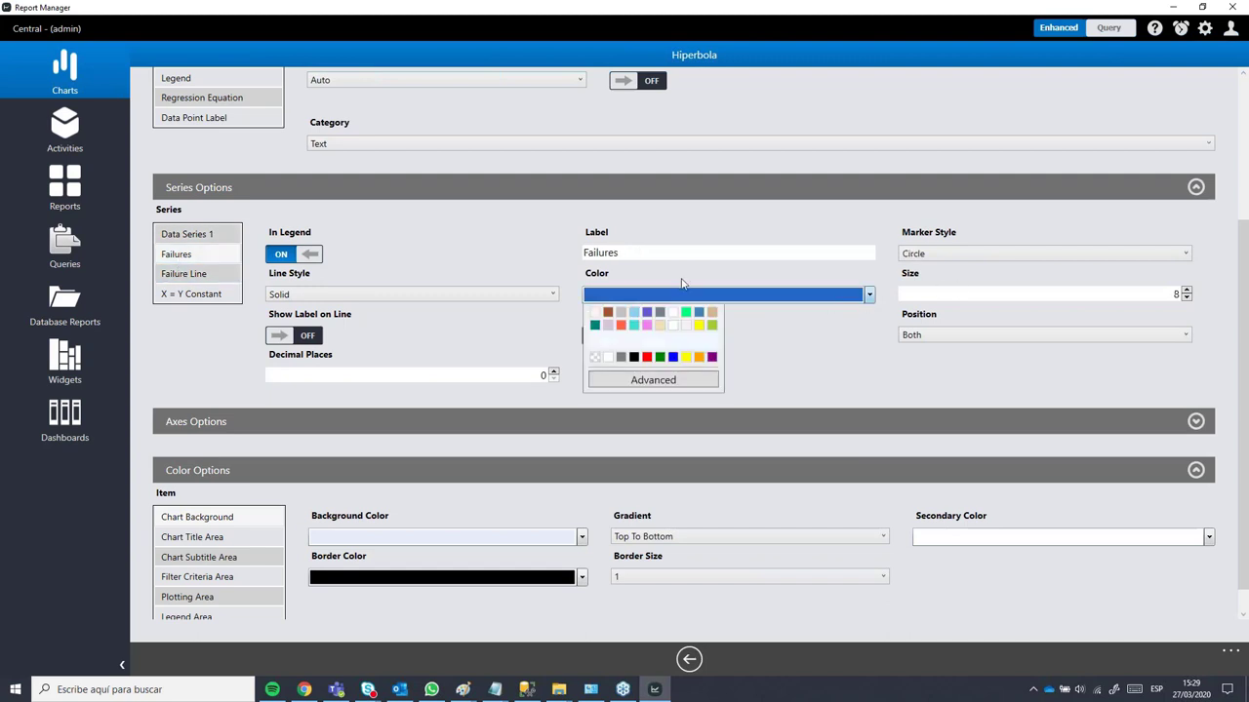
click(596, 461)
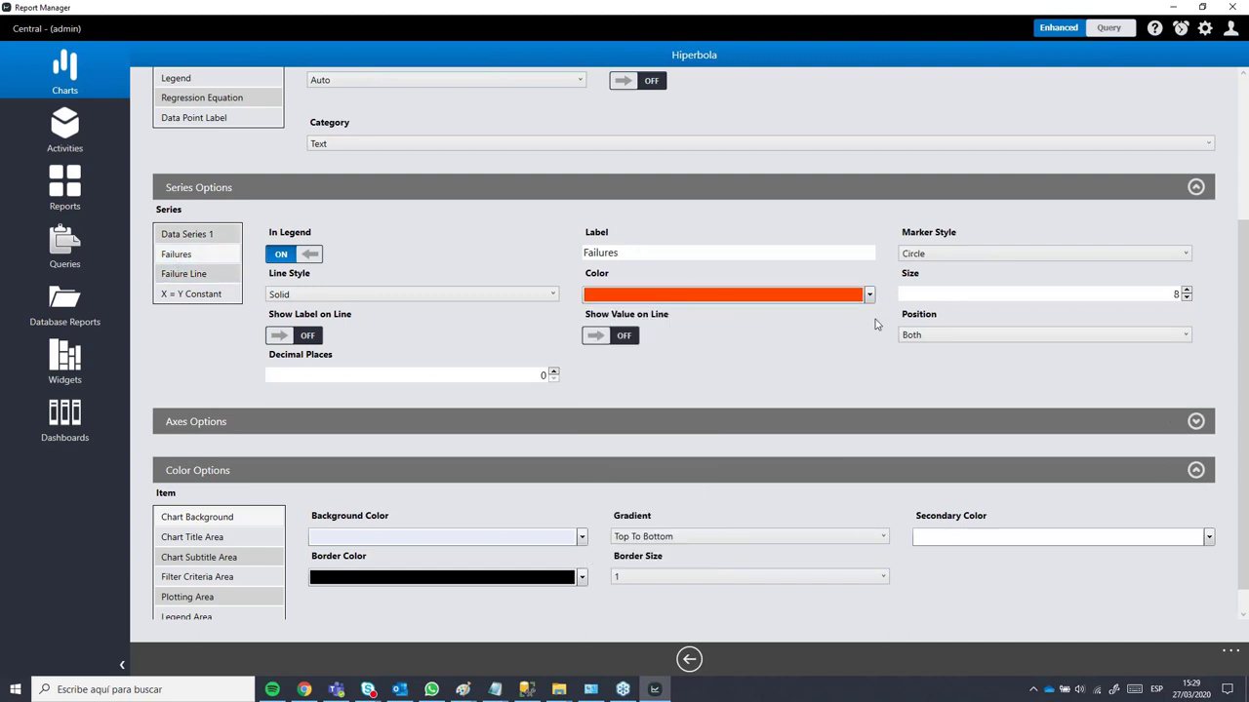
click(936, 258)
click(936, 299)
click(690, 661)
click(1010, 661)
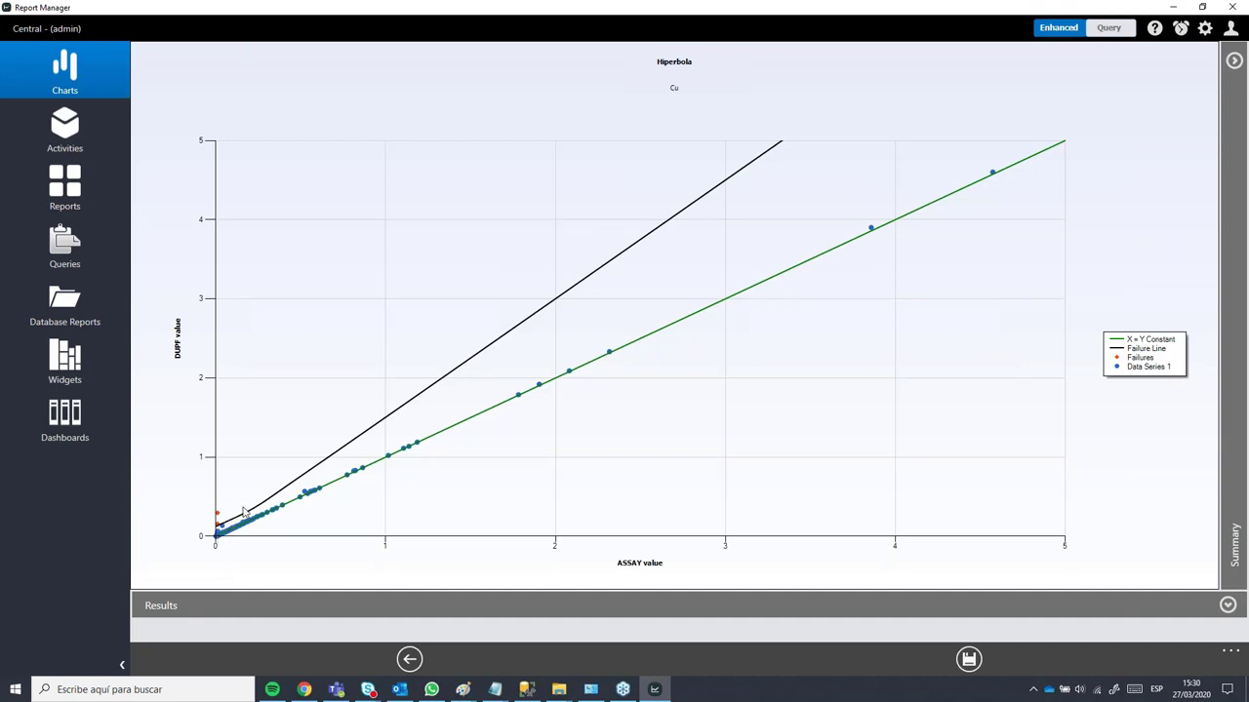
Step: Set the Intercept Factor to 3 and regenerate the Hiperbola chart
click(410, 658)
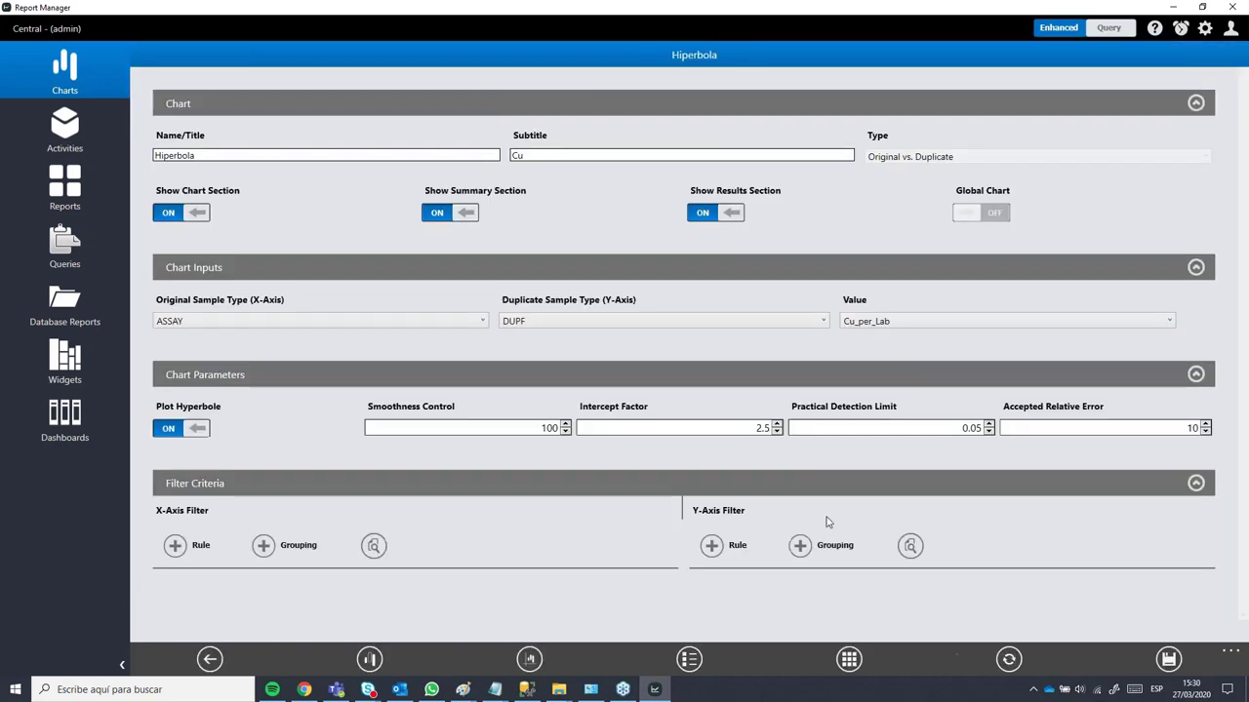
drag(750, 427, 805, 428)
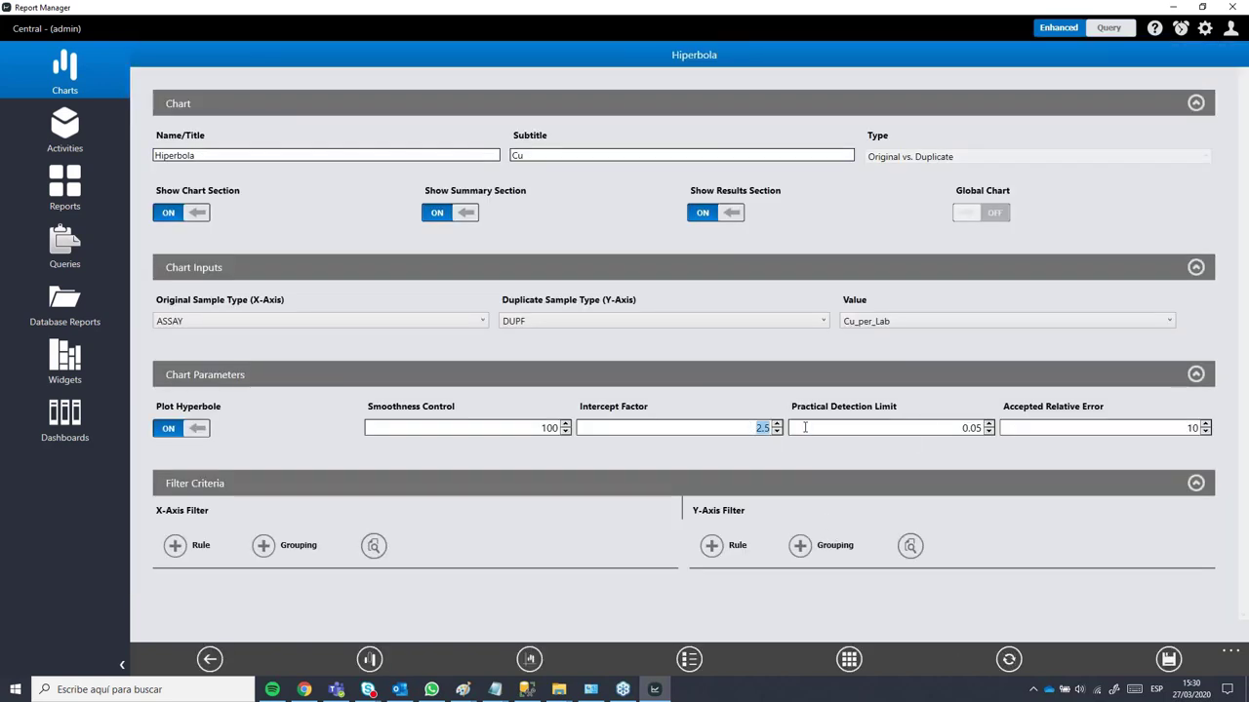
text(3)
click(1008, 659)
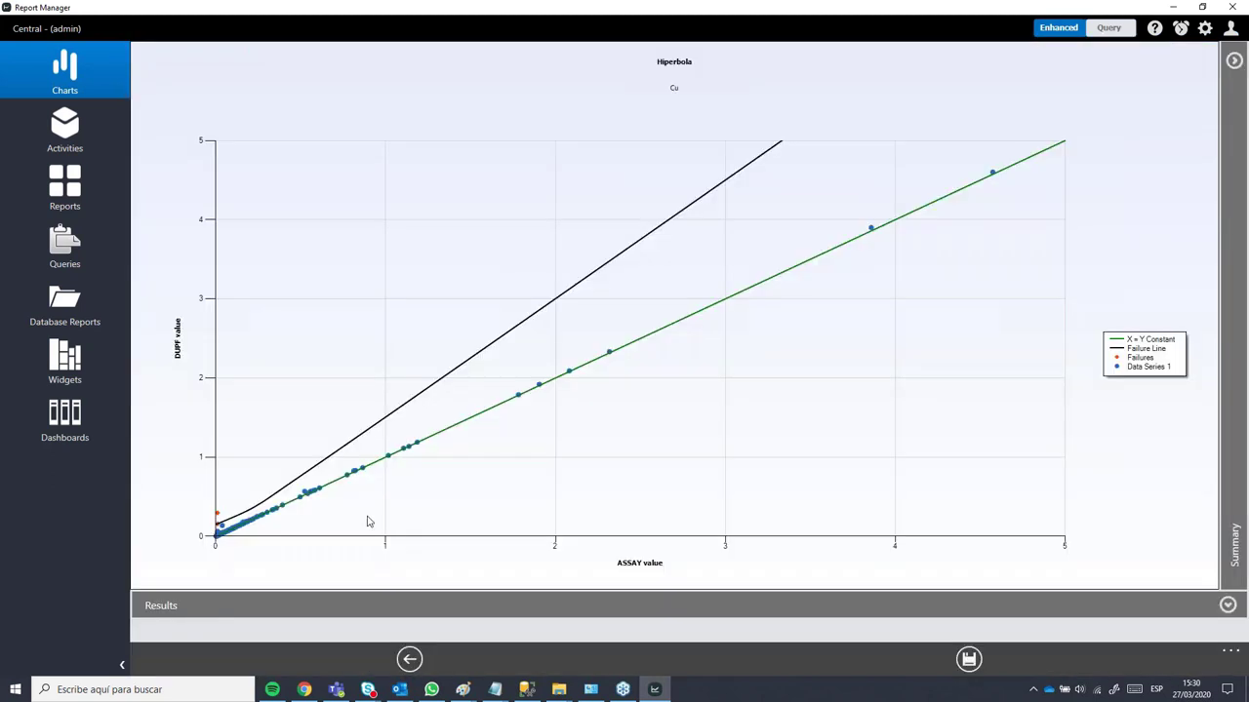
Step: Rerun the chart with Intercept Factor 4, cancel the CSV save, and return to Charts
click(408, 659)
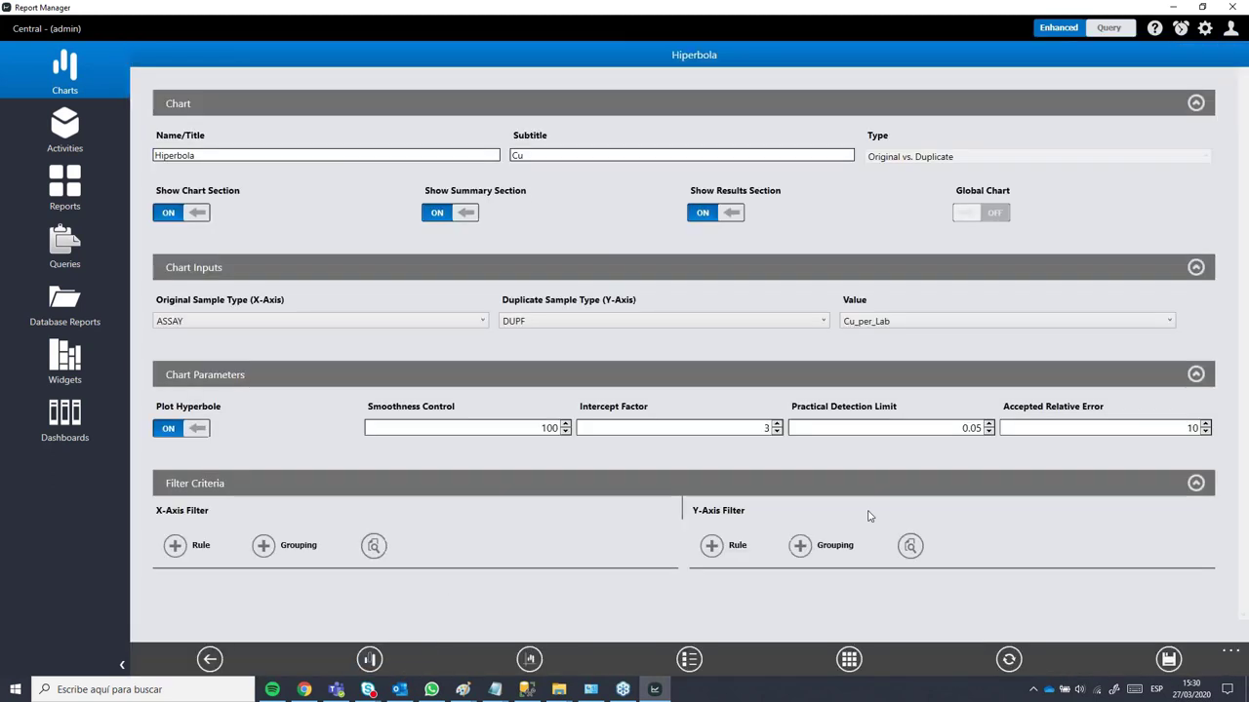
double_click(754, 427)
text(4)
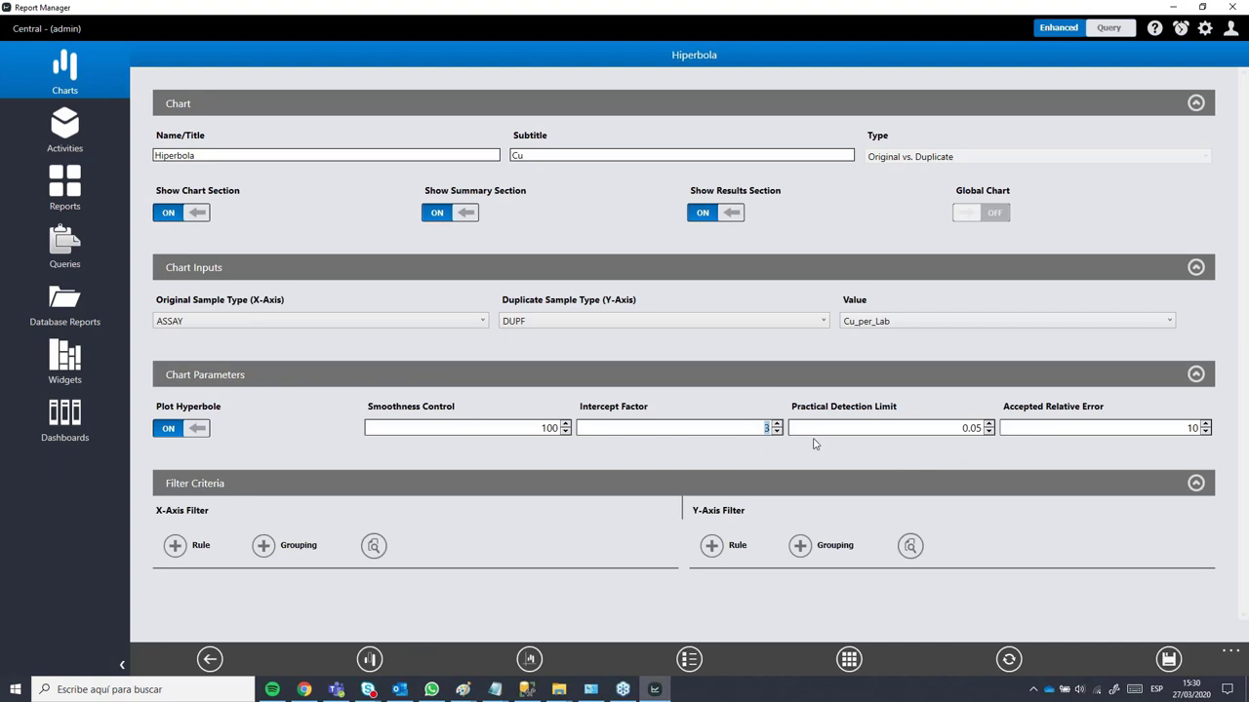
click(1015, 668)
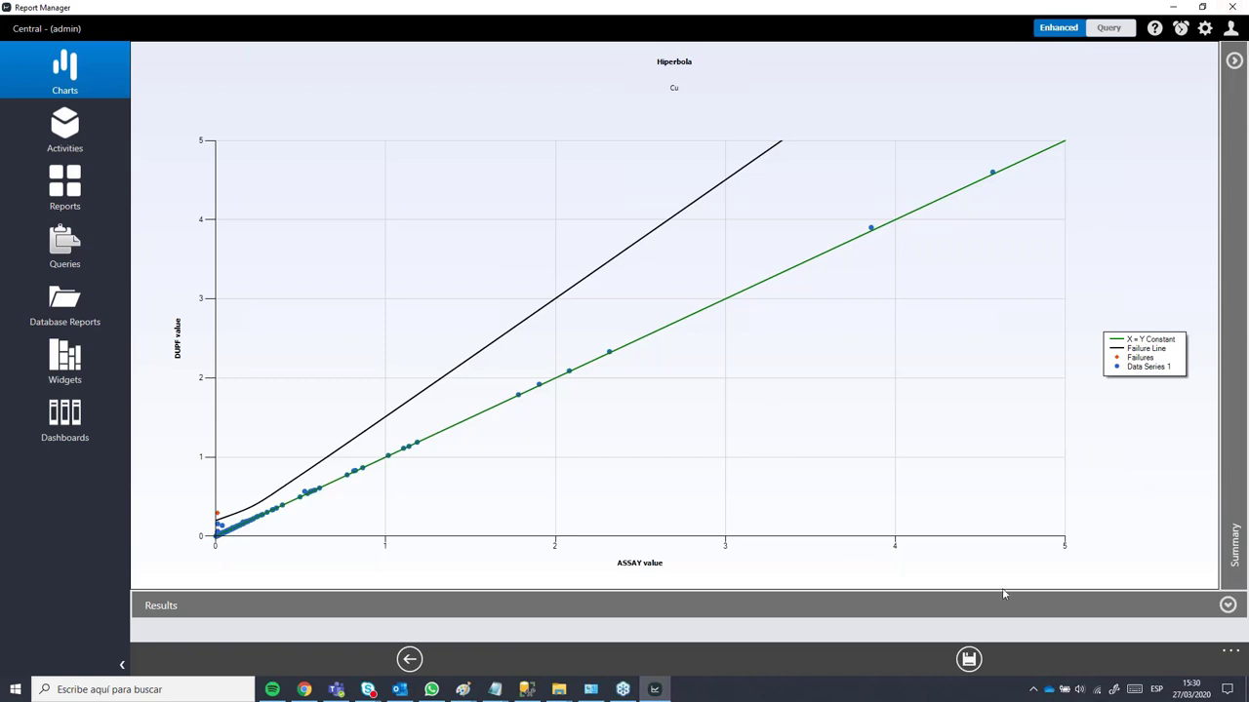
click(969, 659)
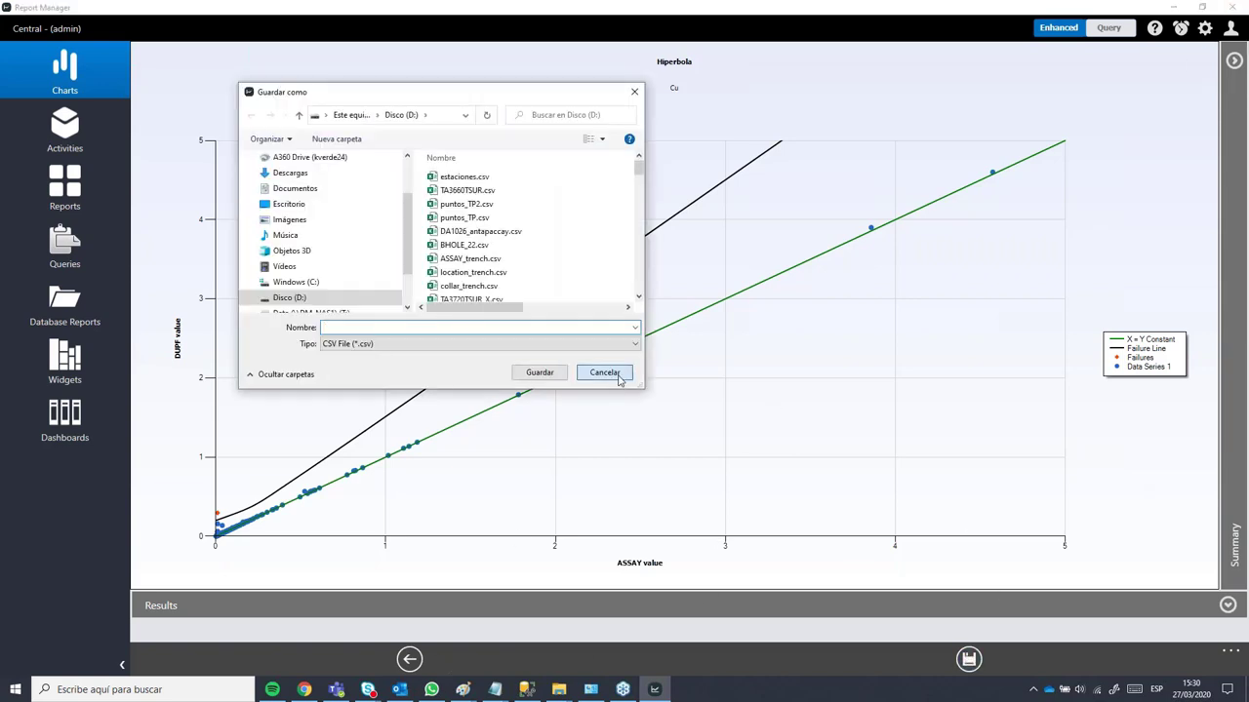
click(618, 377)
click(410, 659)
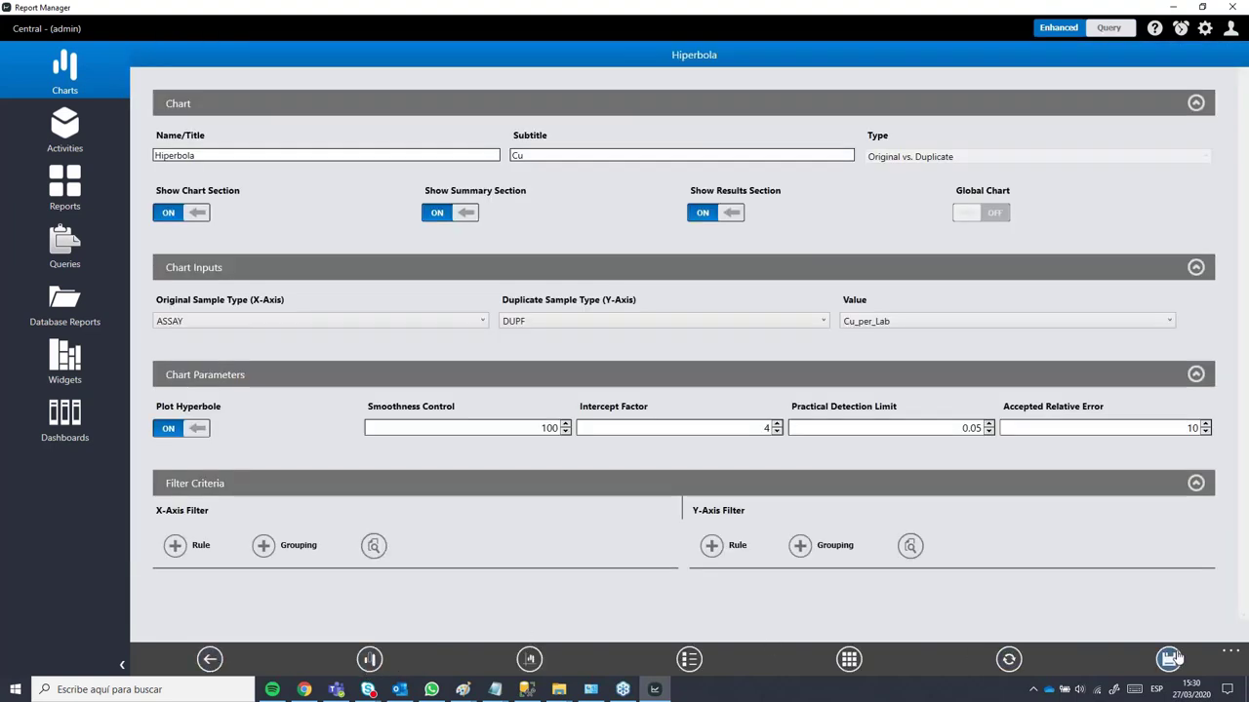
click(210, 660)
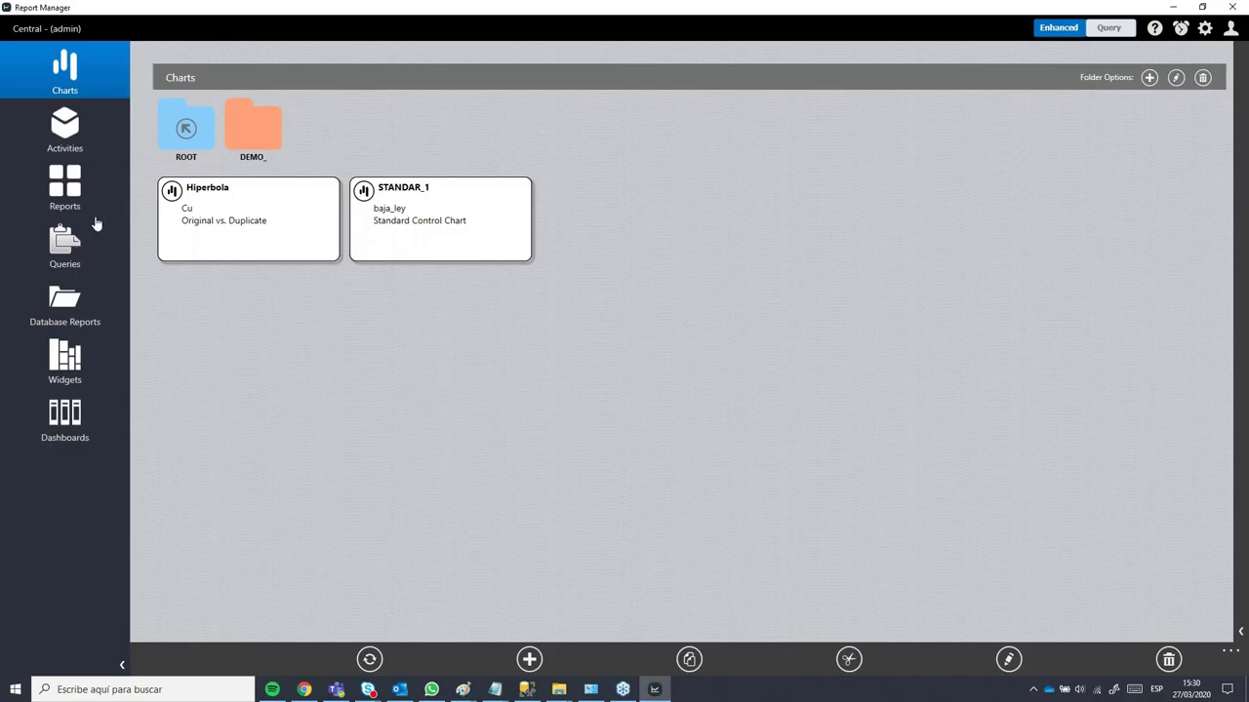
Step: Run JUNT_STANDAR from Activities and view its BAJO, MEDIO and ALTO control standard charts
click(75, 132)
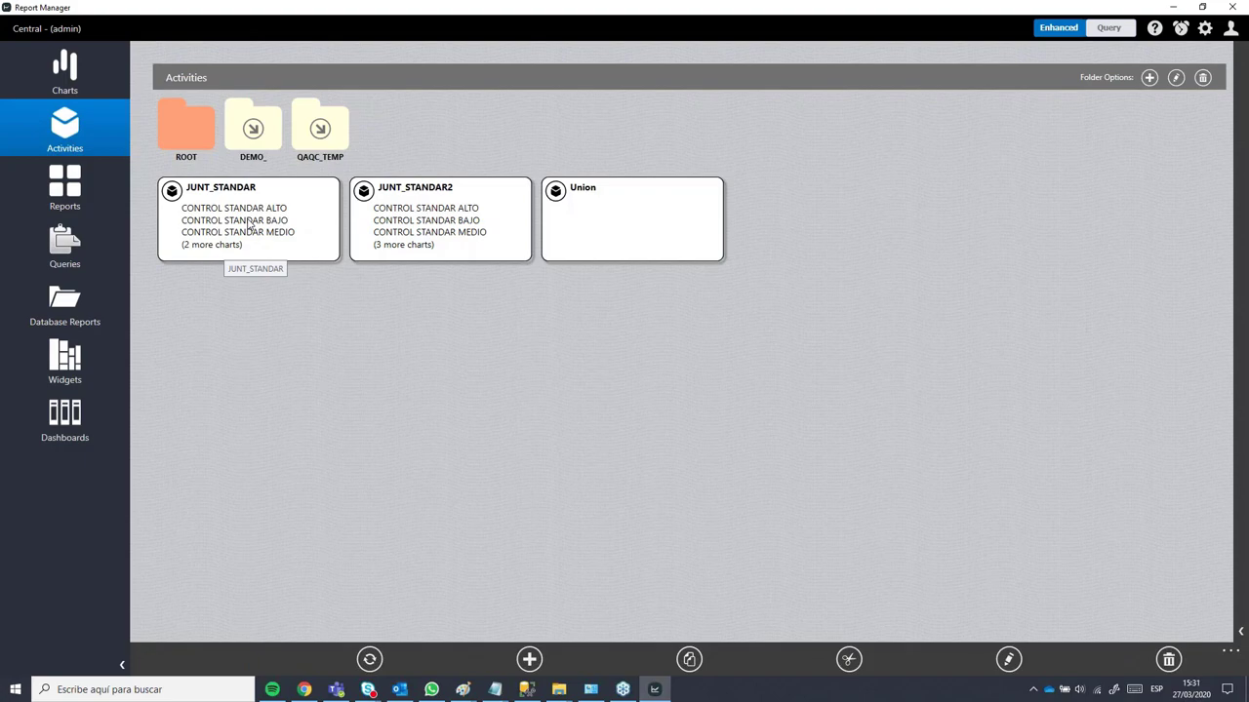
double_click(250, 226)
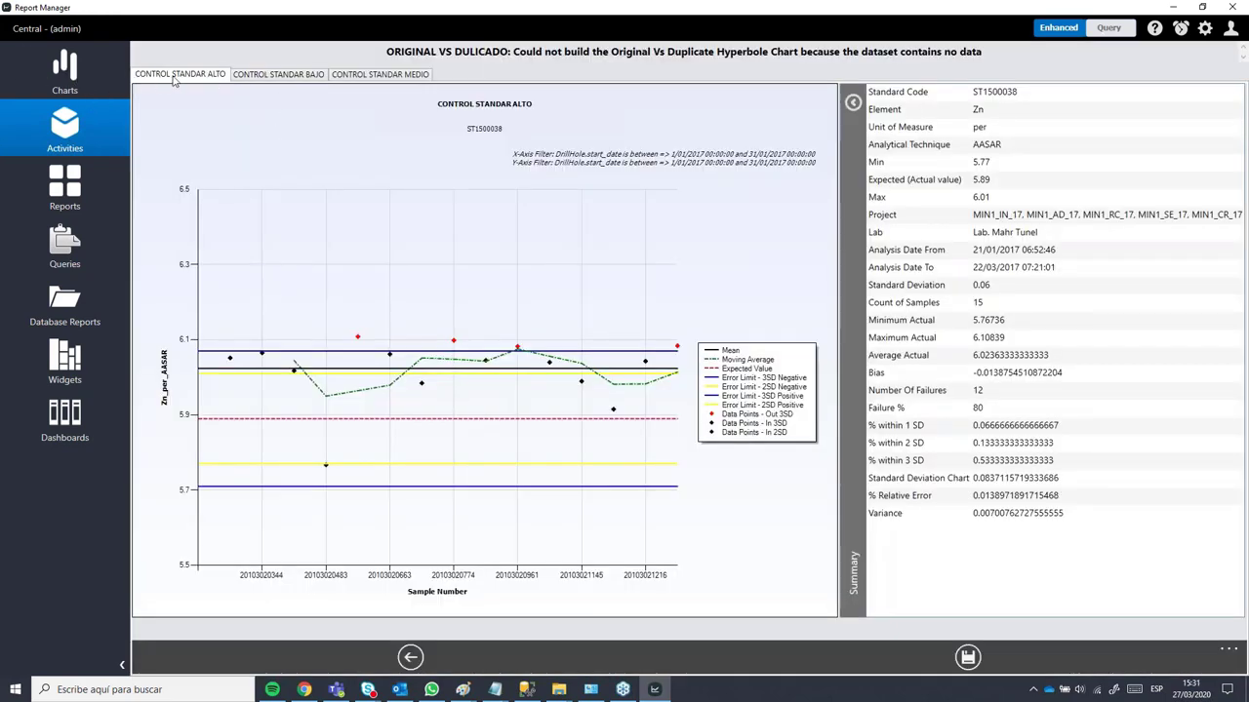
click(250, 77)
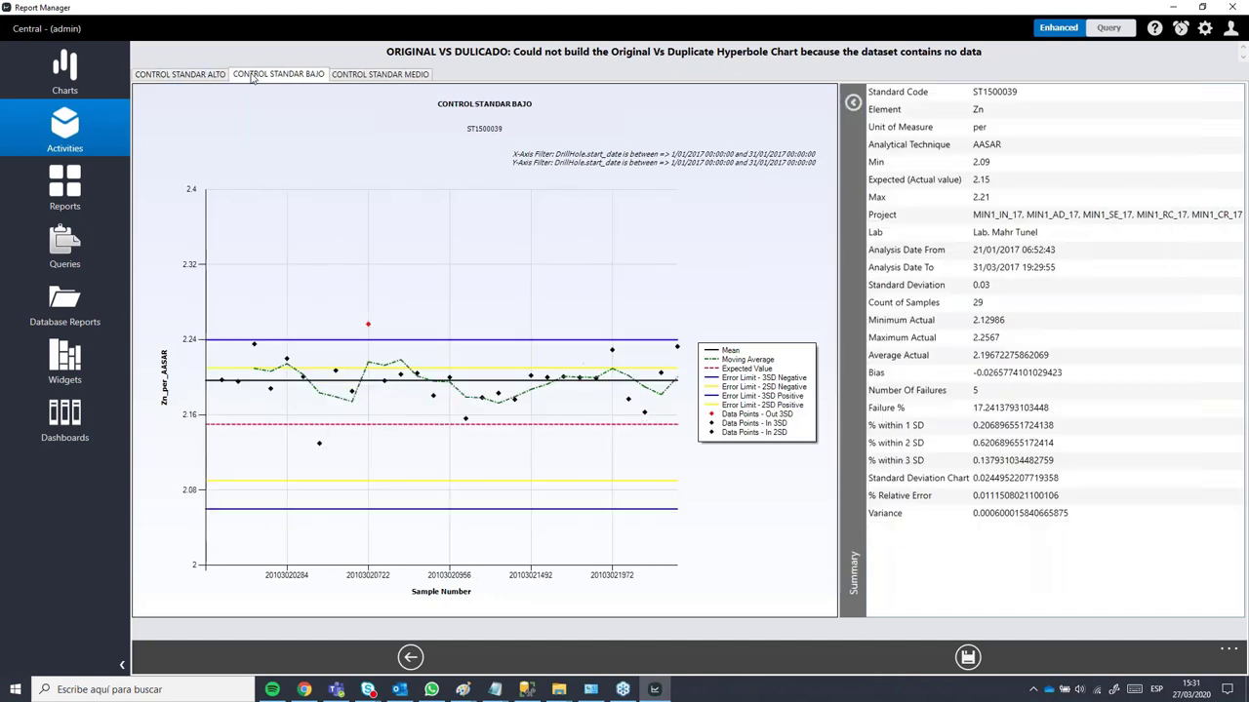
click(352, 78)
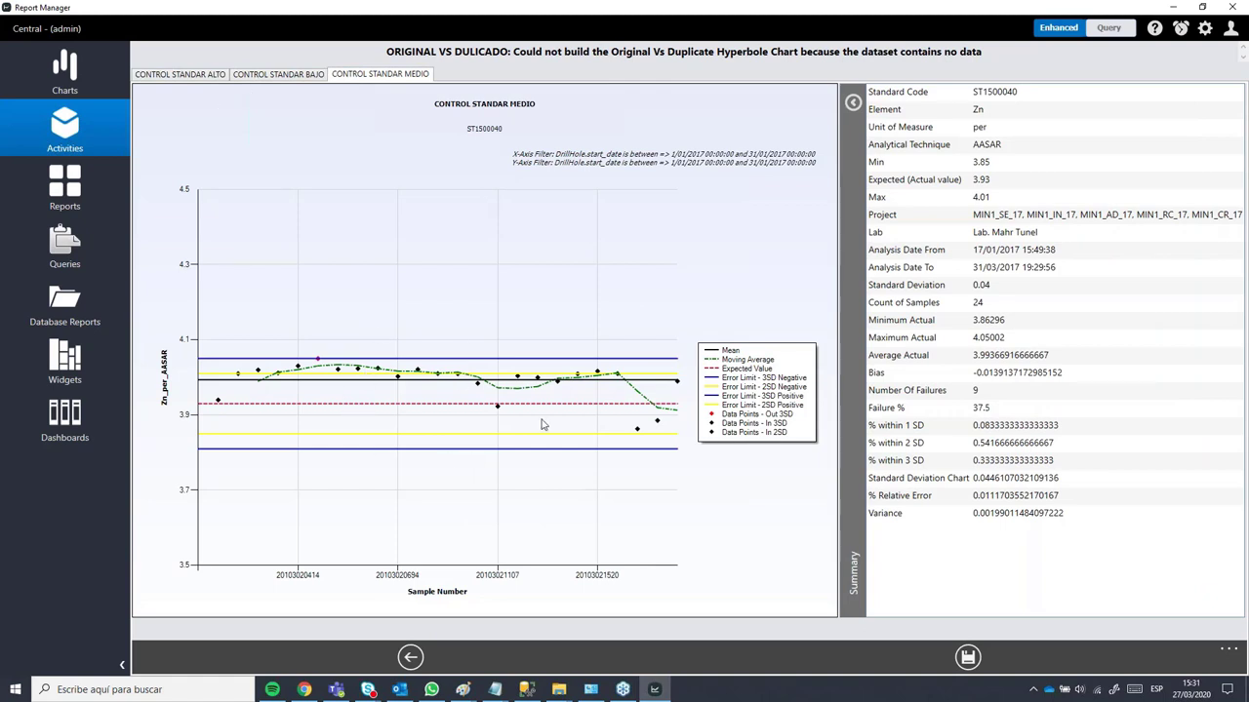
click(185, 78)
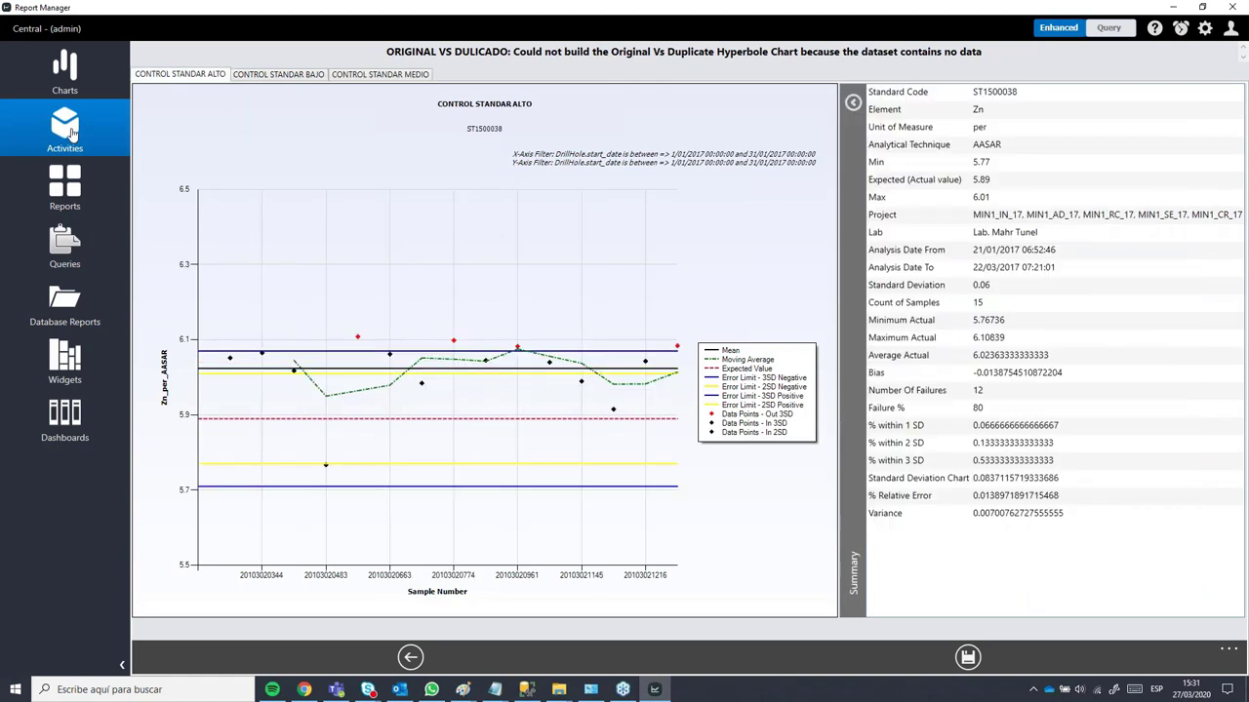
click(410, 656)
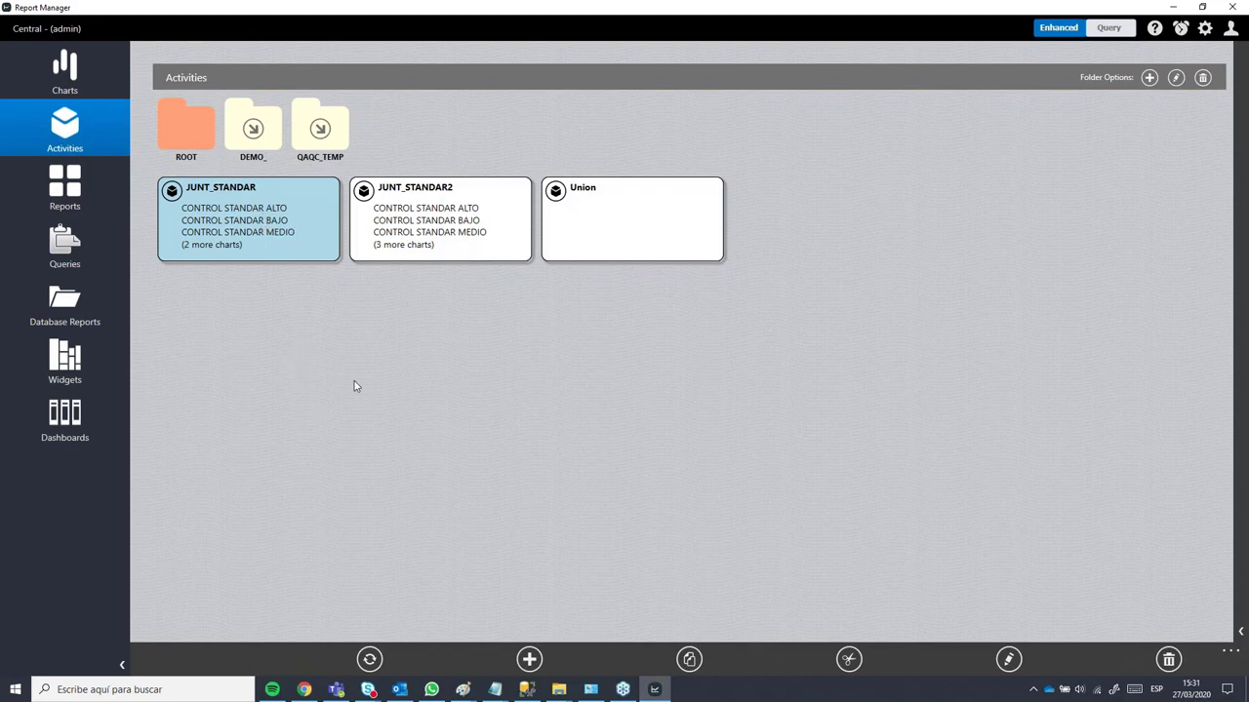
Step: Generate the REPORTE_WORD report as REPORTE_WORD_27-03-2020.docx and open it in Word
click(453, 246)
click(298, 240)
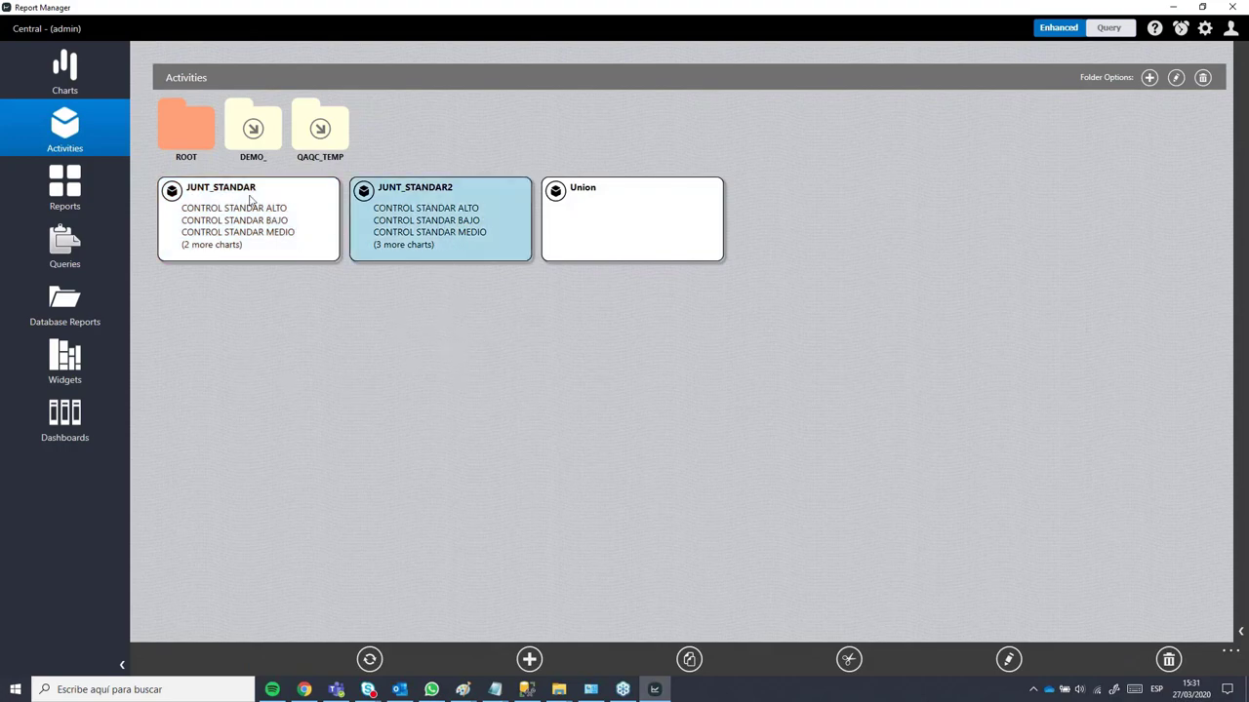
click(67, 196)
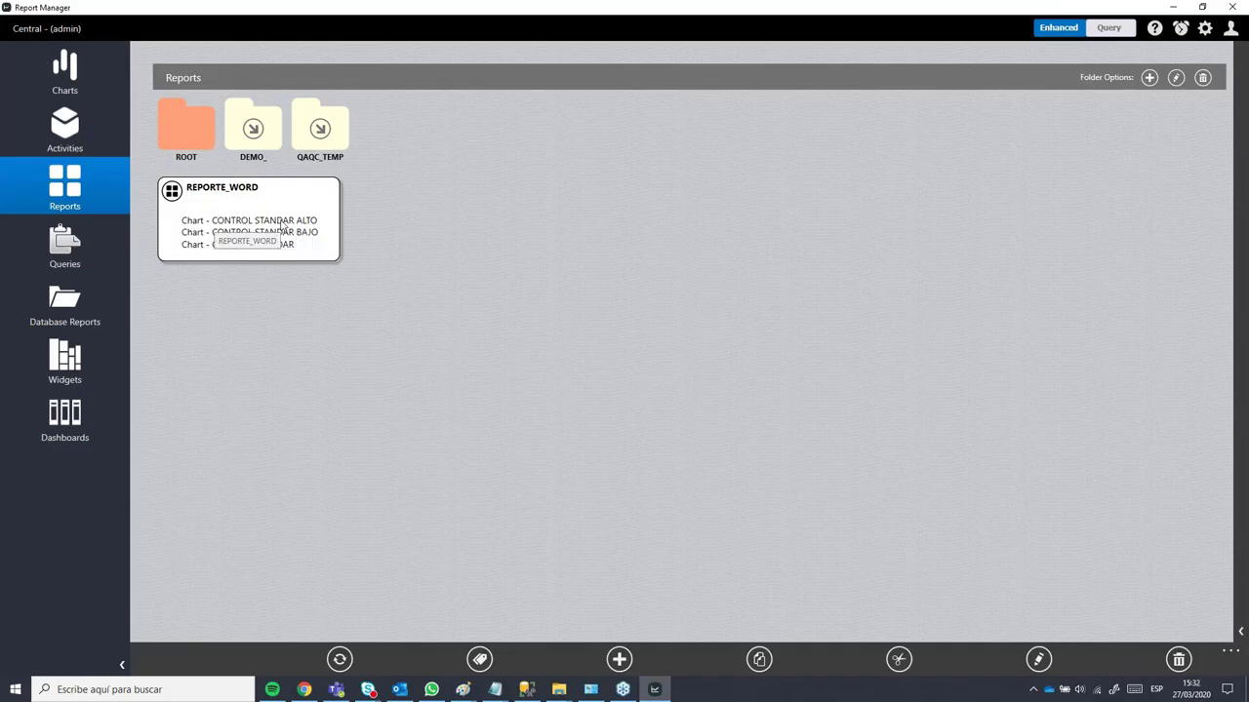
double_click(252, 223)
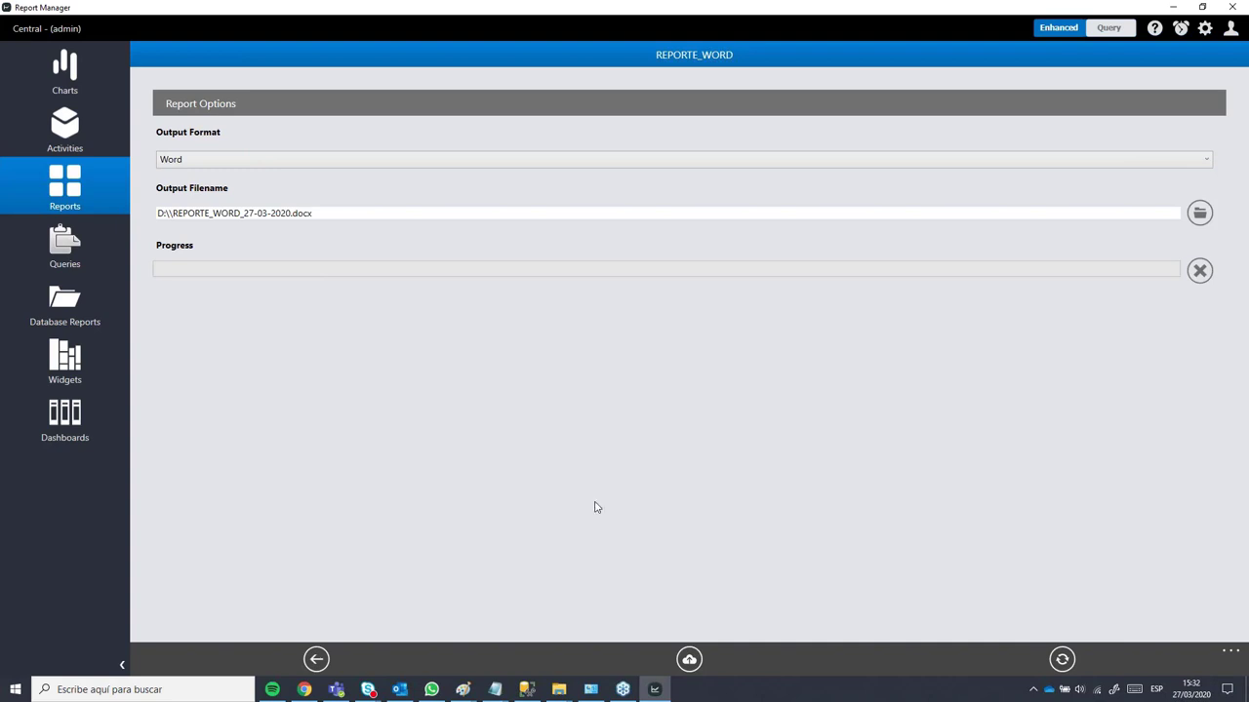
click(1061, 659)
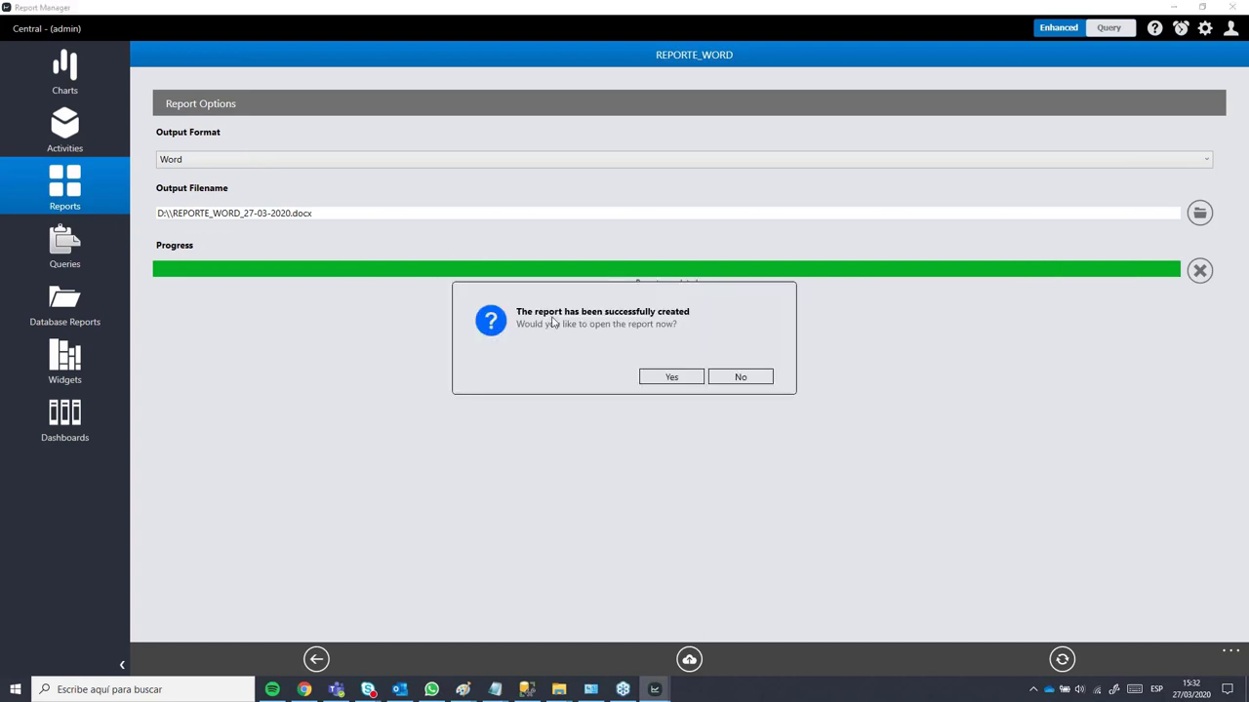
click(661, 382)
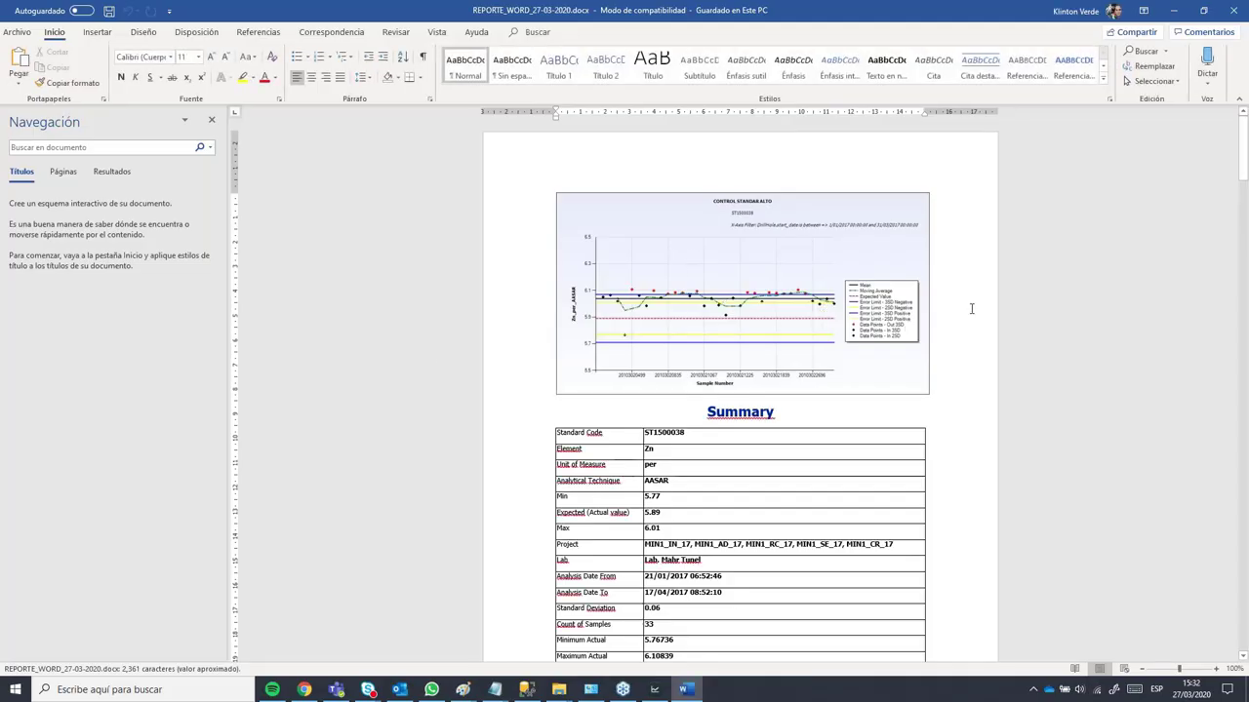
Step: Scroll through the Word report's charts, Summary tables and Result Data pages
scroll(972, 309, down, 5)
scroll(972, 309, down, 20)
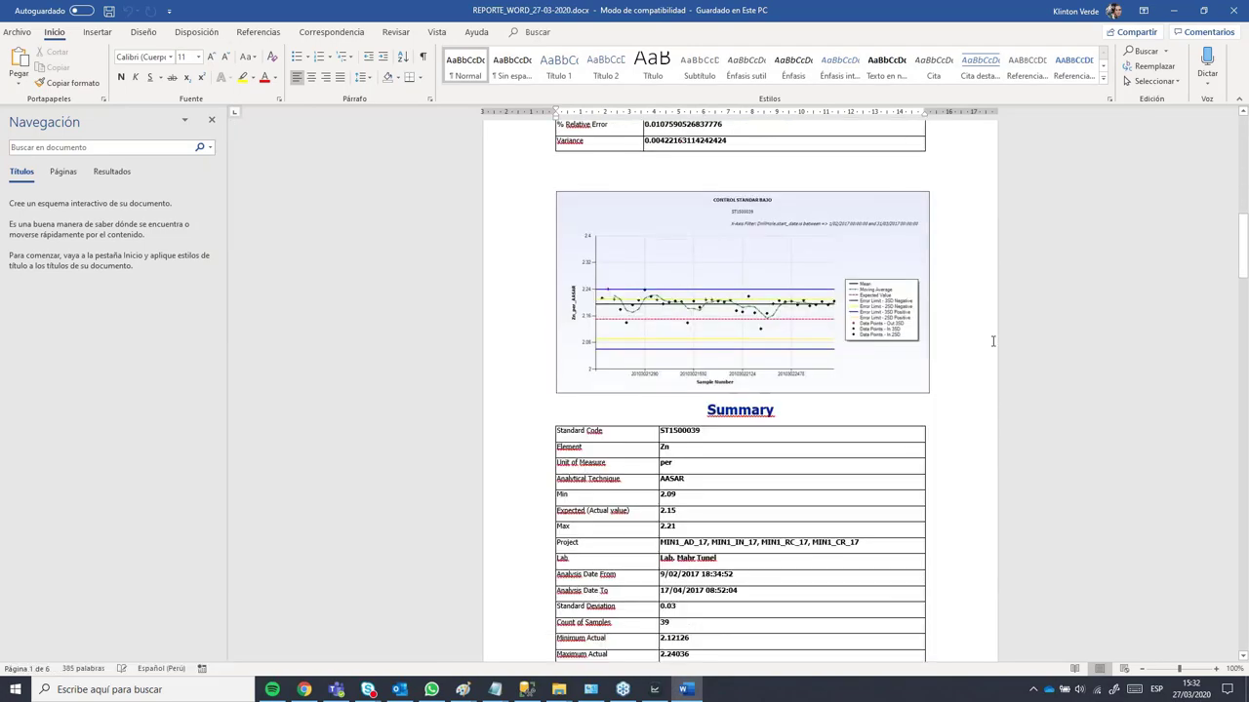
scroll(1005, 305, down, 20)
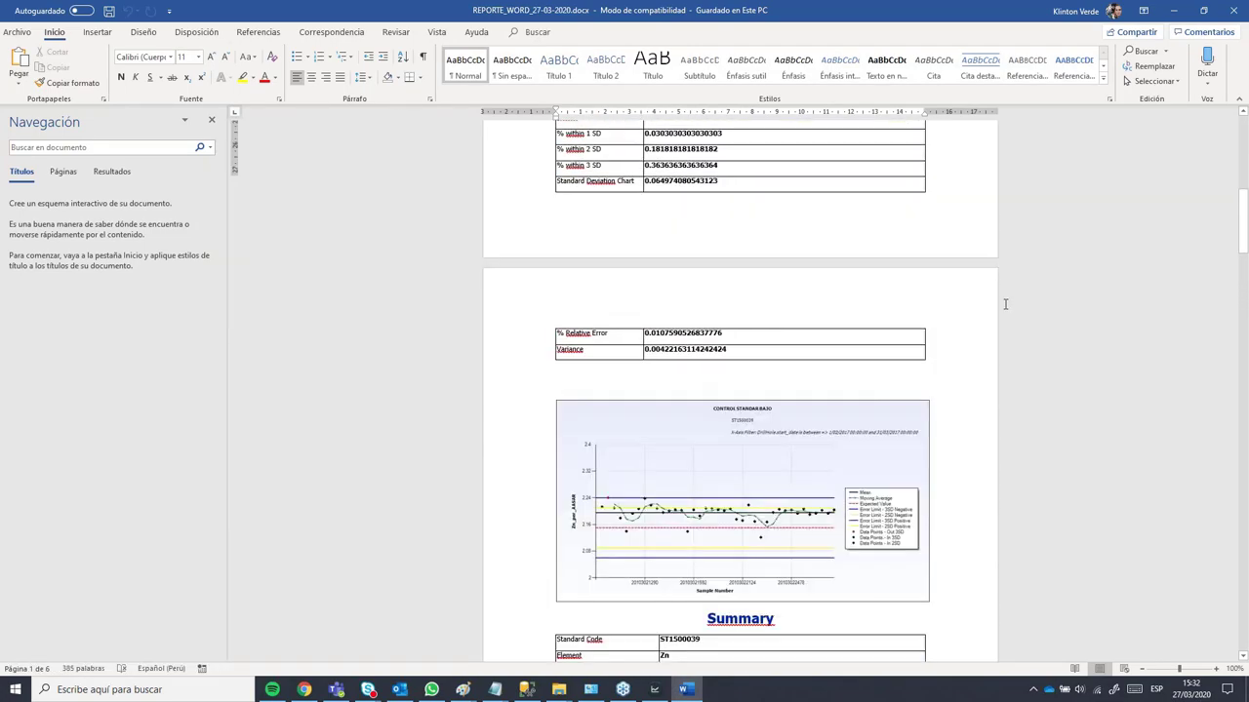
scroll(995, 315, down, 15)
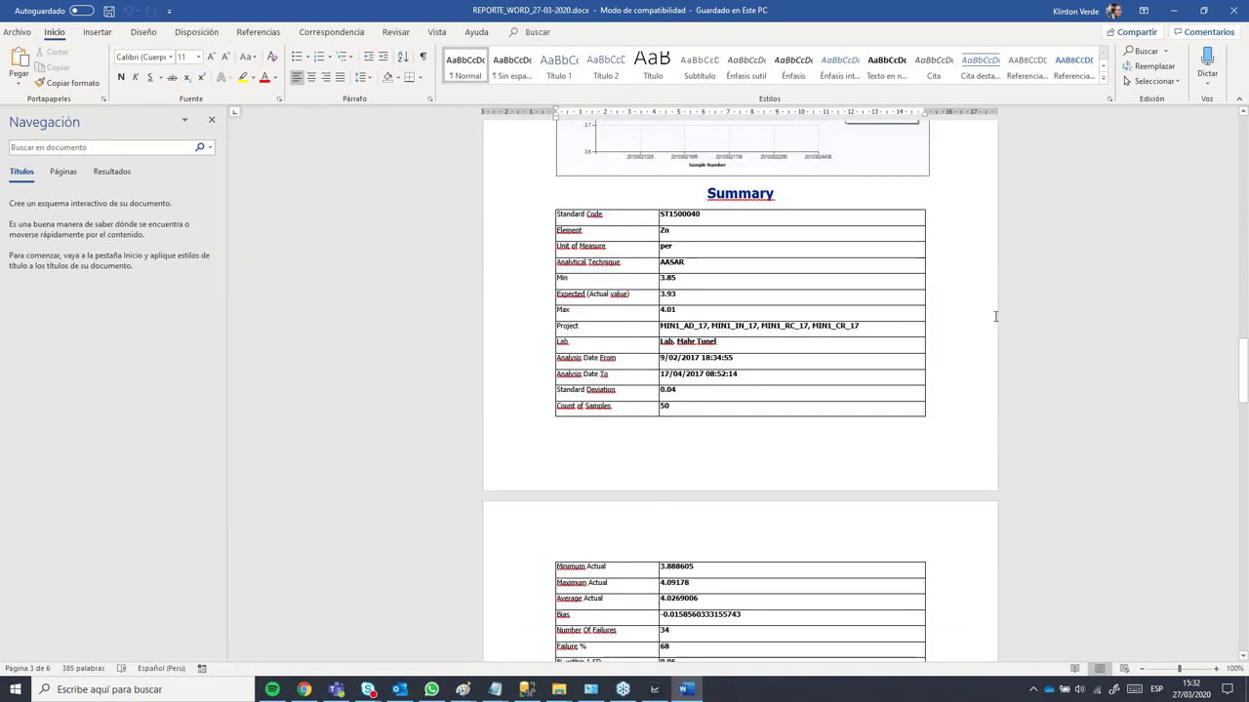
scroll(998, 312, down, 2)
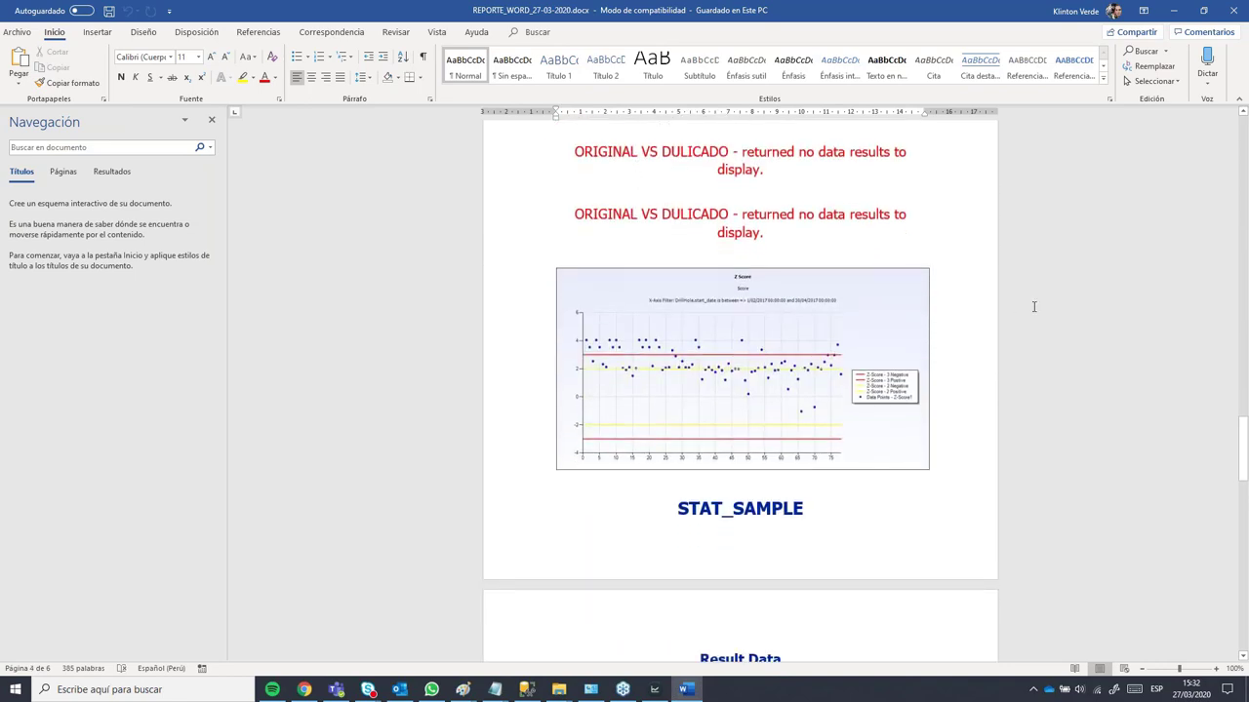
scroll(1034, 308, down, 15)
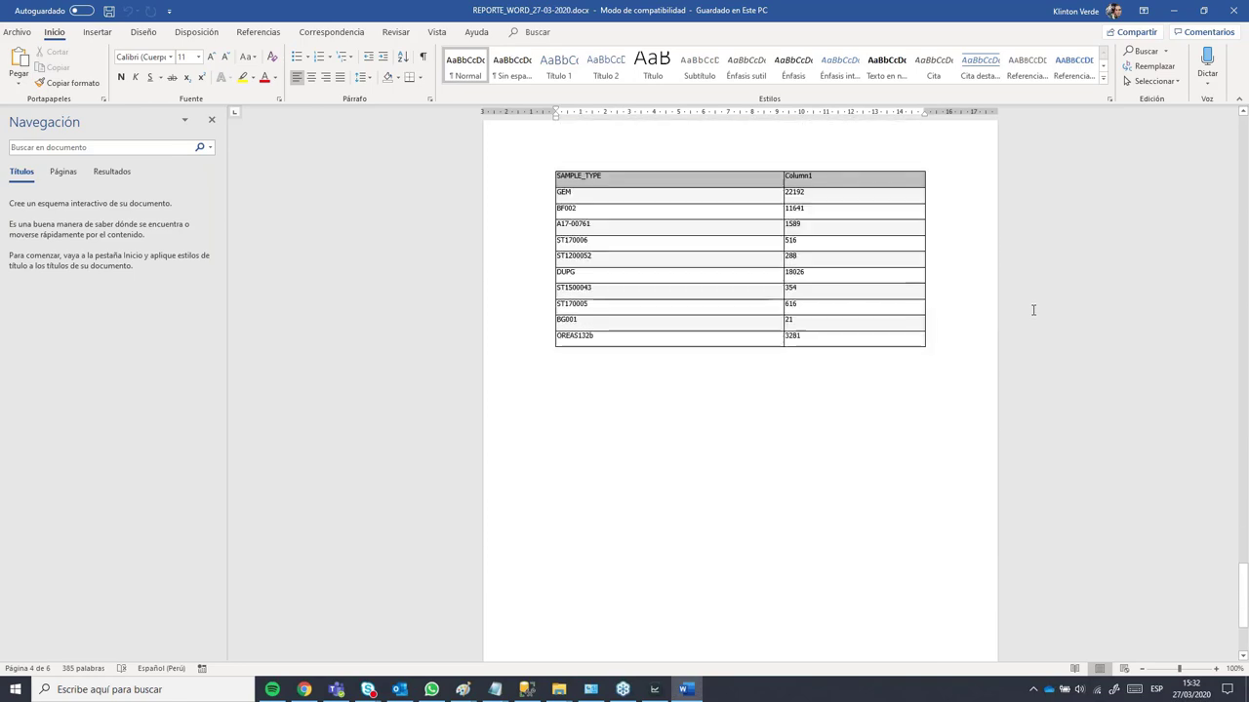
scroll(1039, 310, up, 15)
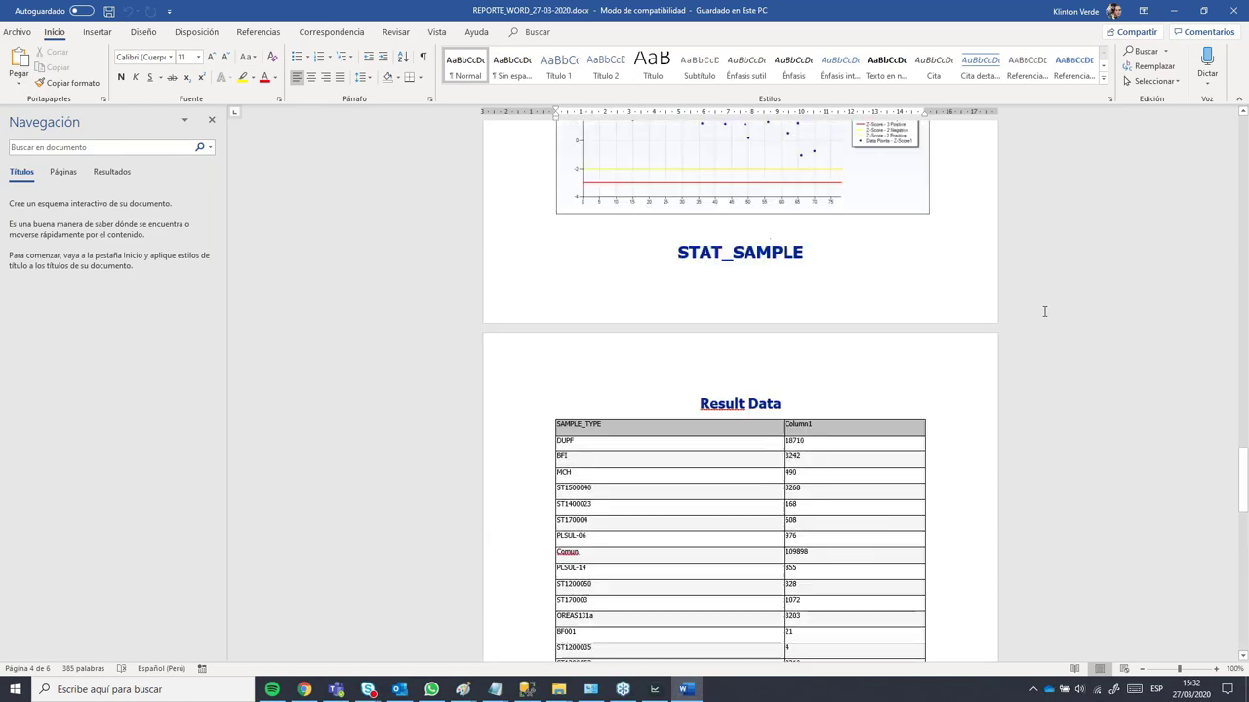
scroll(1042, 312, up, 10)
scroll(1044, 315, down, 7)
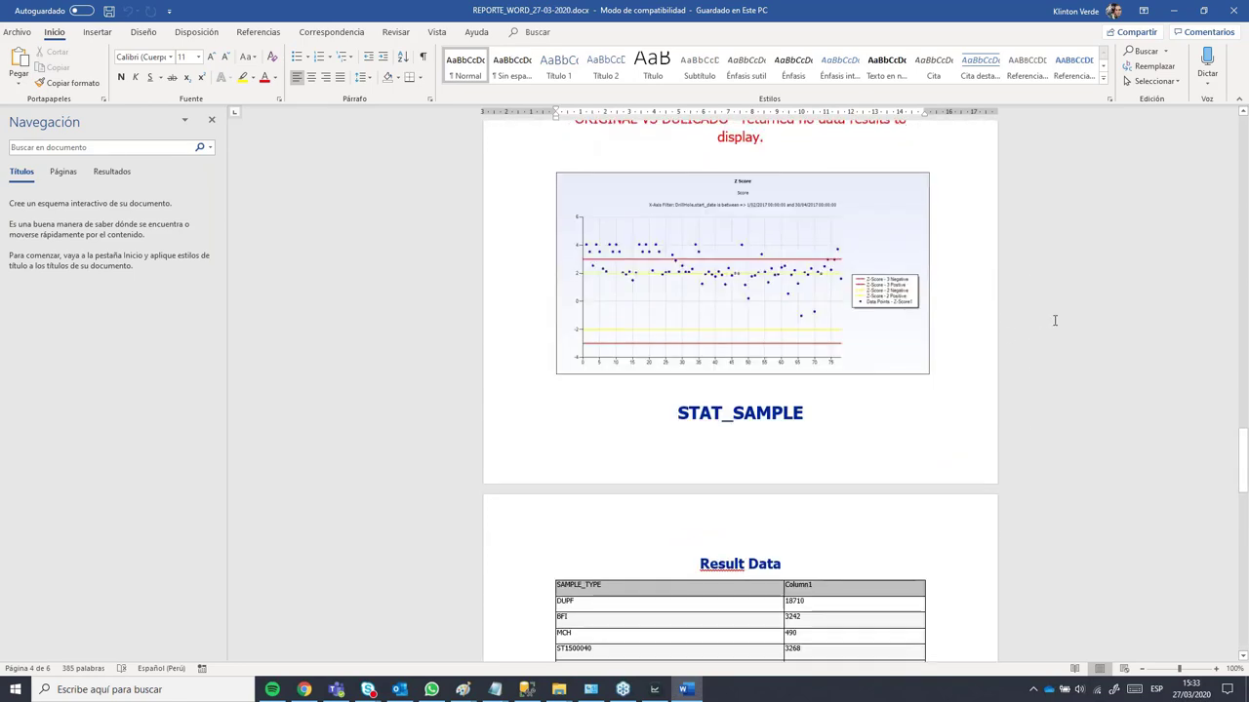
scroll(1083, 239, down, 3)
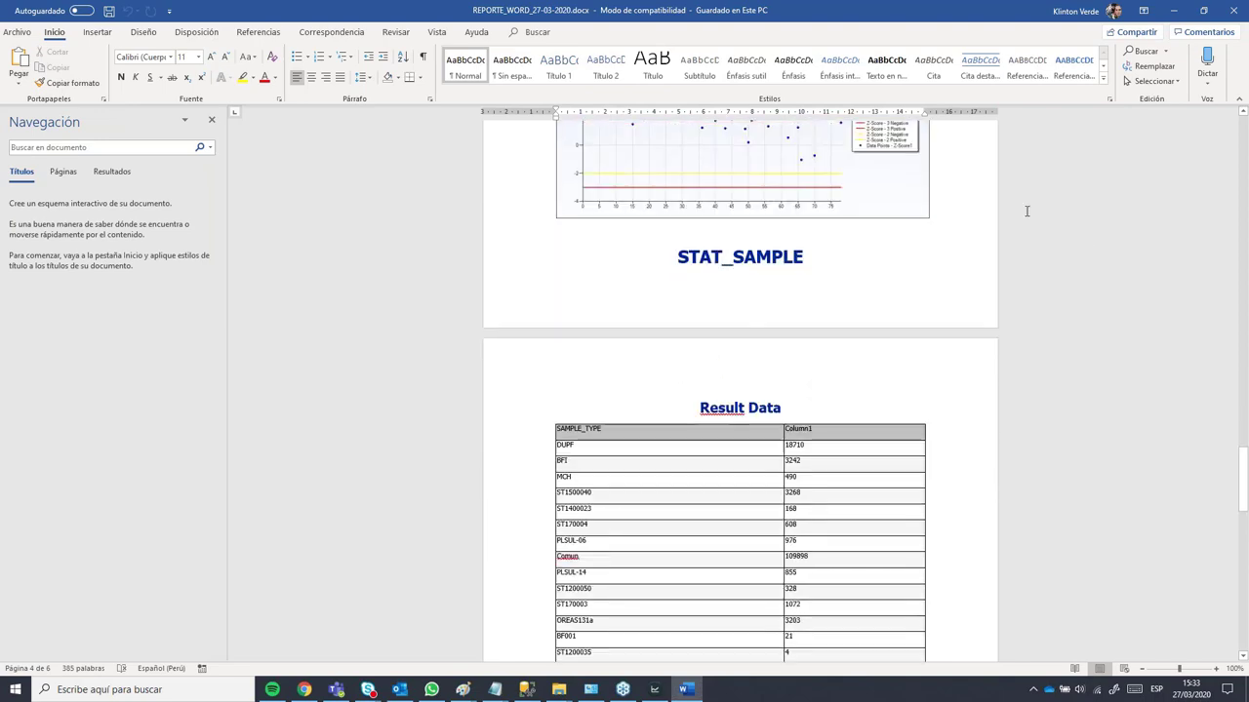
Step: Close Word and select REPORTE_WORD in Report Manager's Reports list
click(1236, 10)
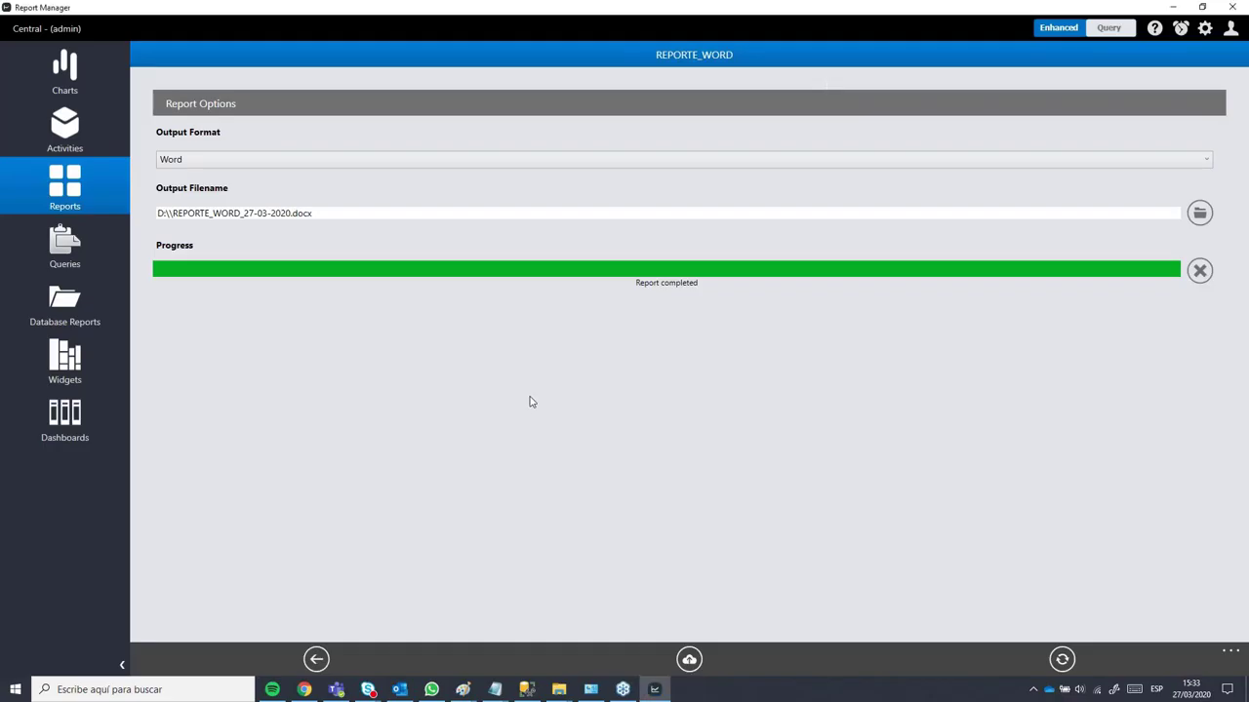
click(77, 189)
click(263, 222)
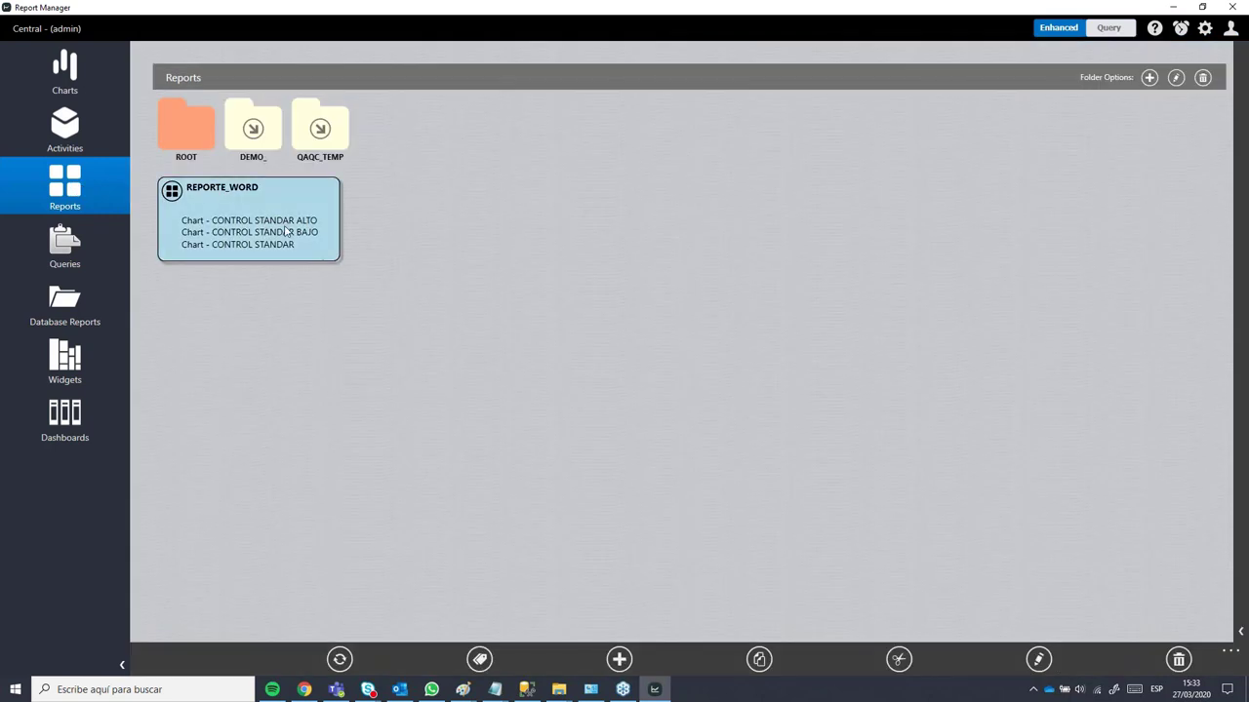
Step: Open REPORTE_WORD in the editor to check its objects, then switch to the Queries section
click(1038, 660)
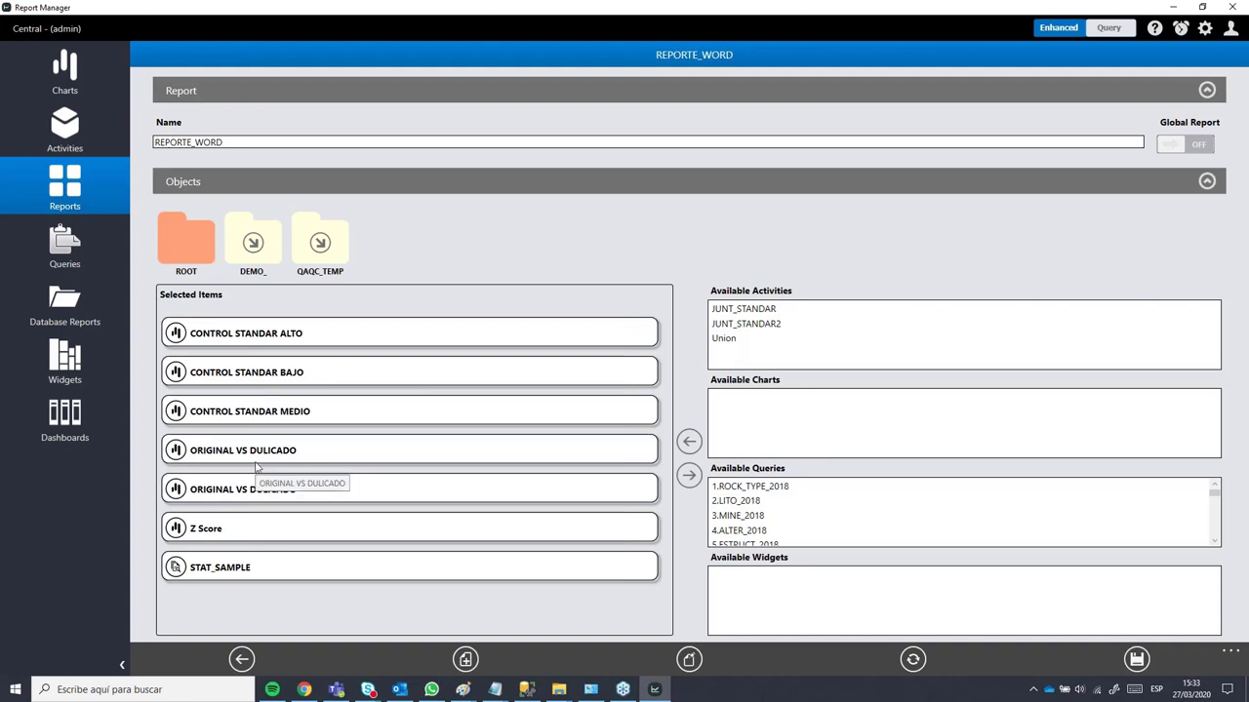
click(70, 192)
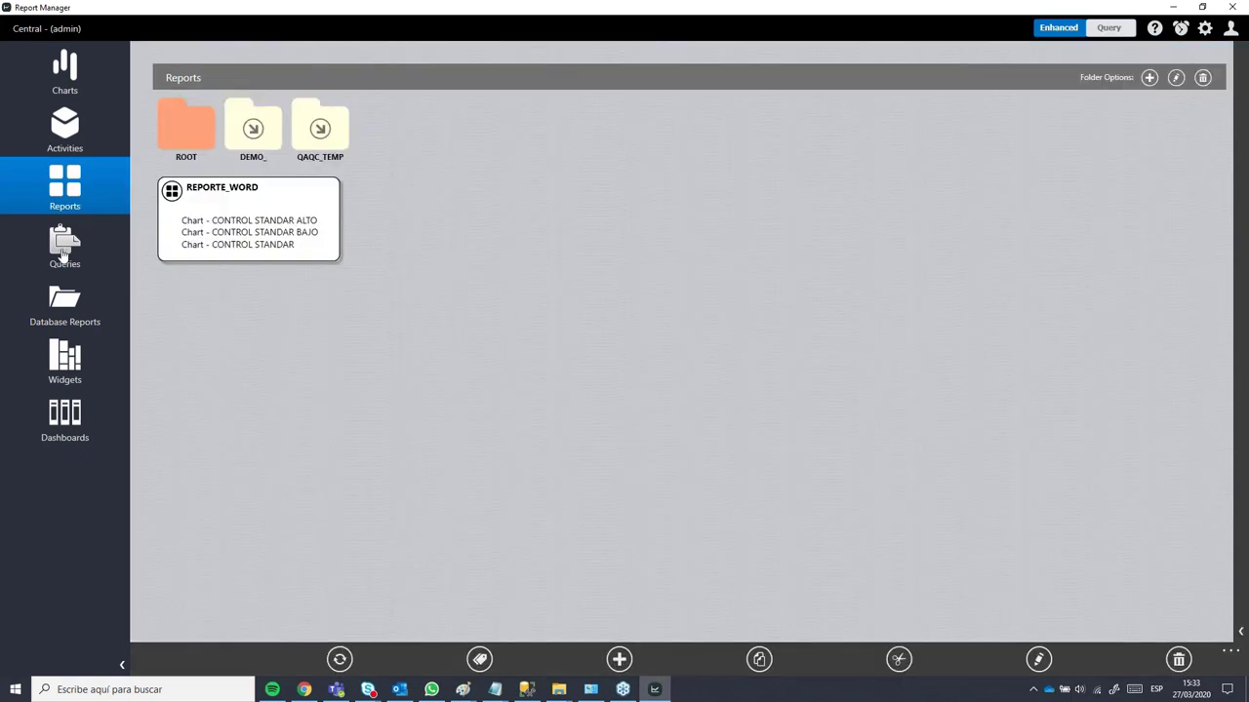
click(61, 256)
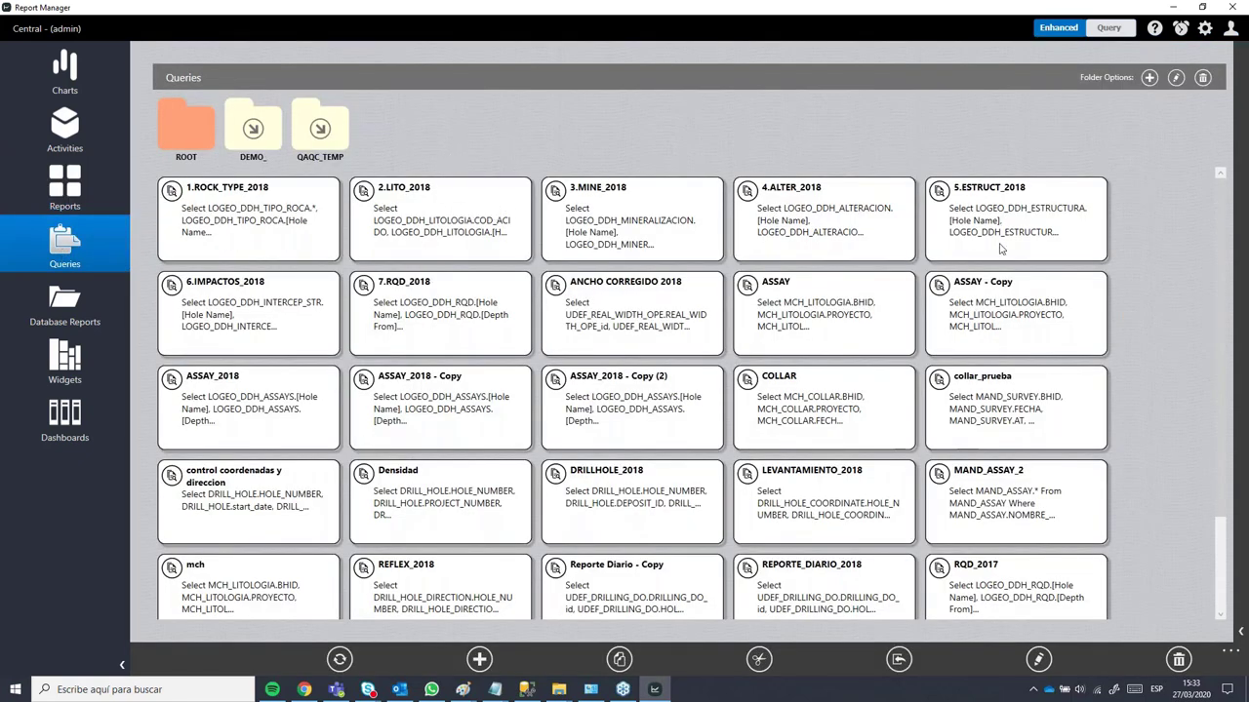
Step: Open the DEMO_ queries folder and start a new blank query
scroll(1127, 388, down, 2)
scroll(1122, 390, up, 2)
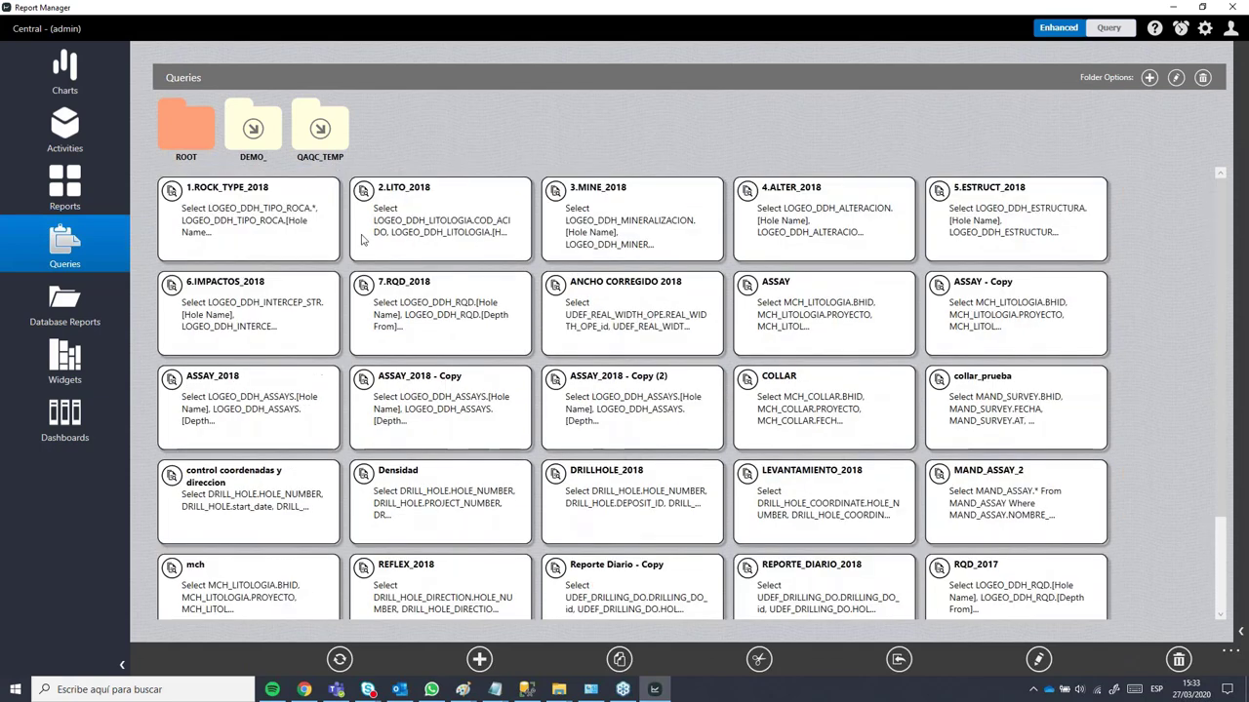
double_click(250, 154)
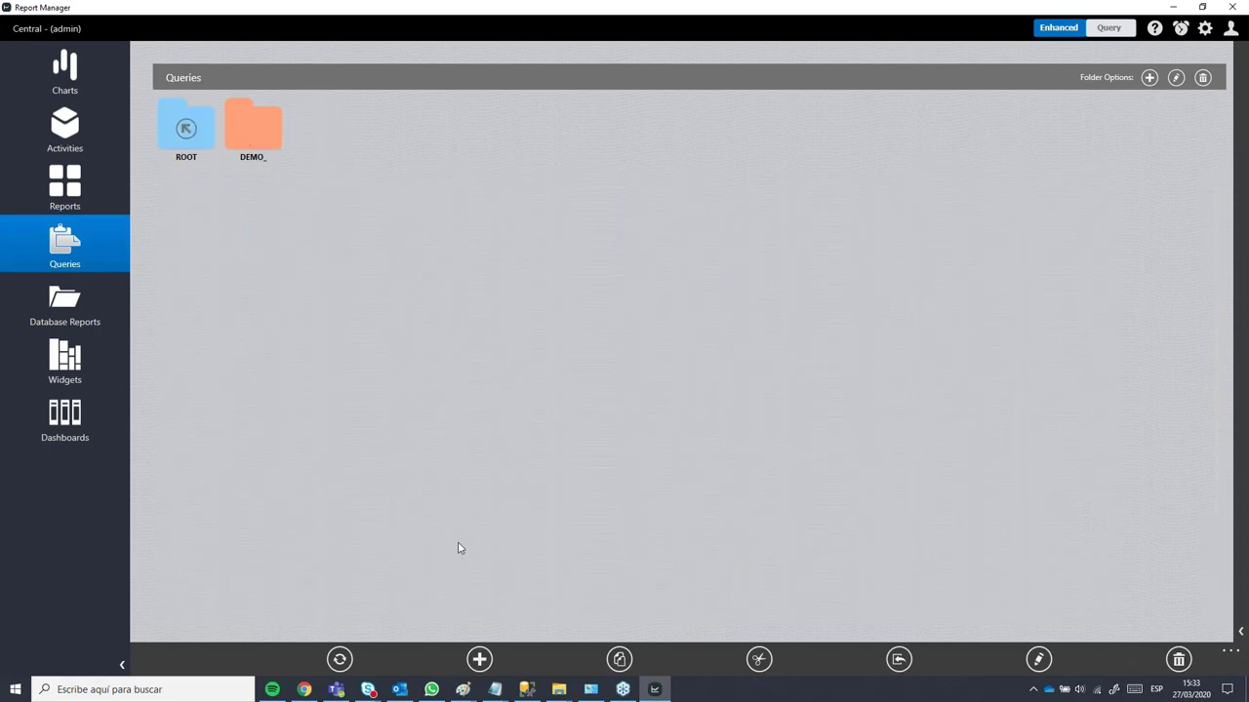
click(479, 660)
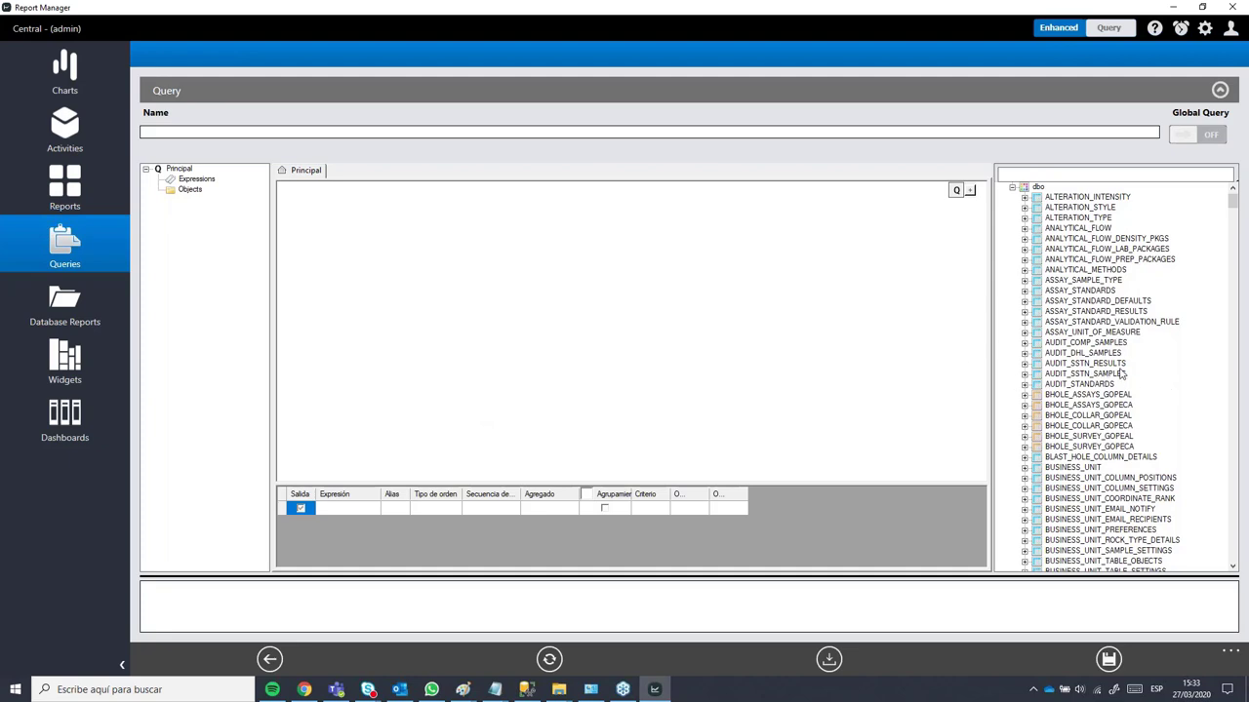
Step: Browse the dbo table tree to find source tables for the new query
scroll(1122, 373, down, 20)
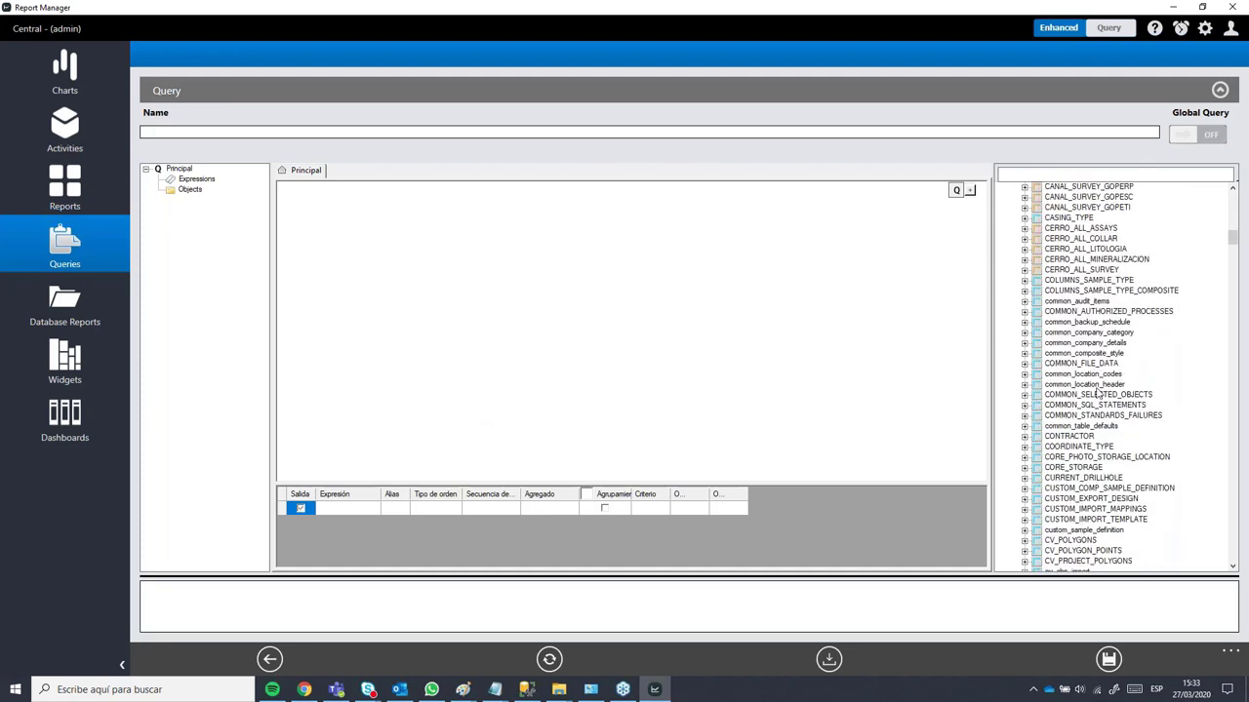
scroll(1099, 392, down, 6)
scroll(1112, 423, up, 7)
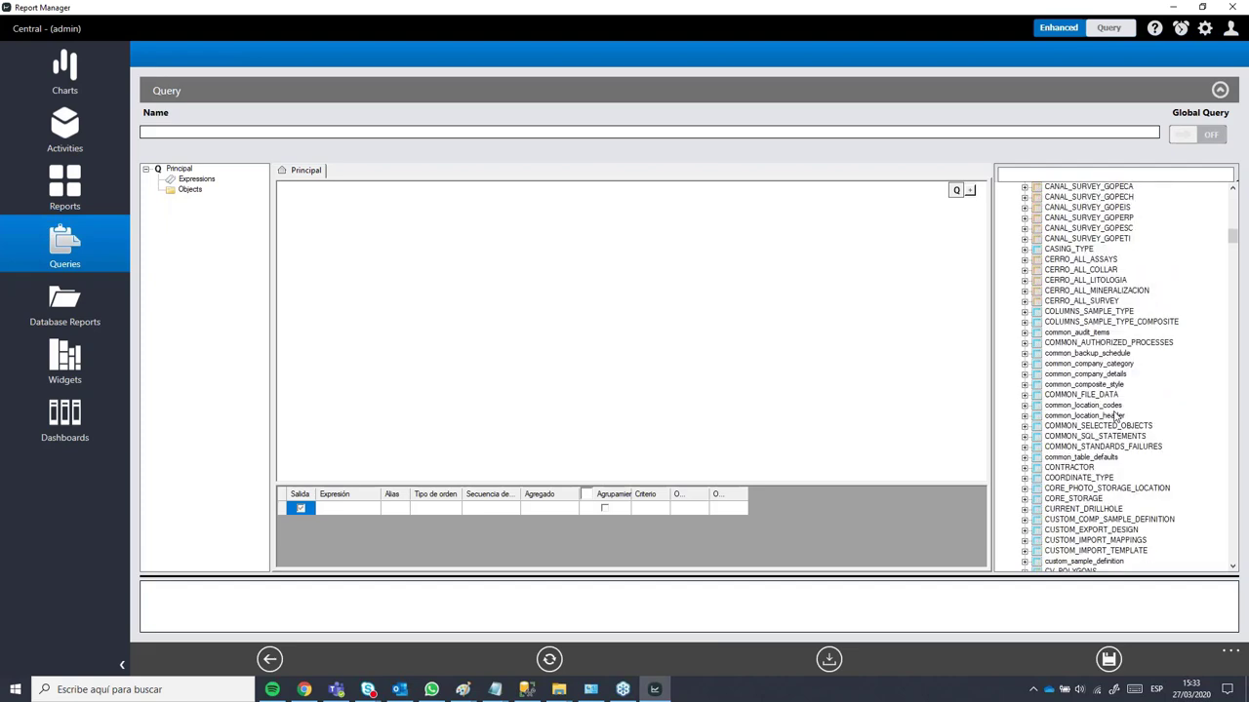
scroll(1117, 418, up, 20)
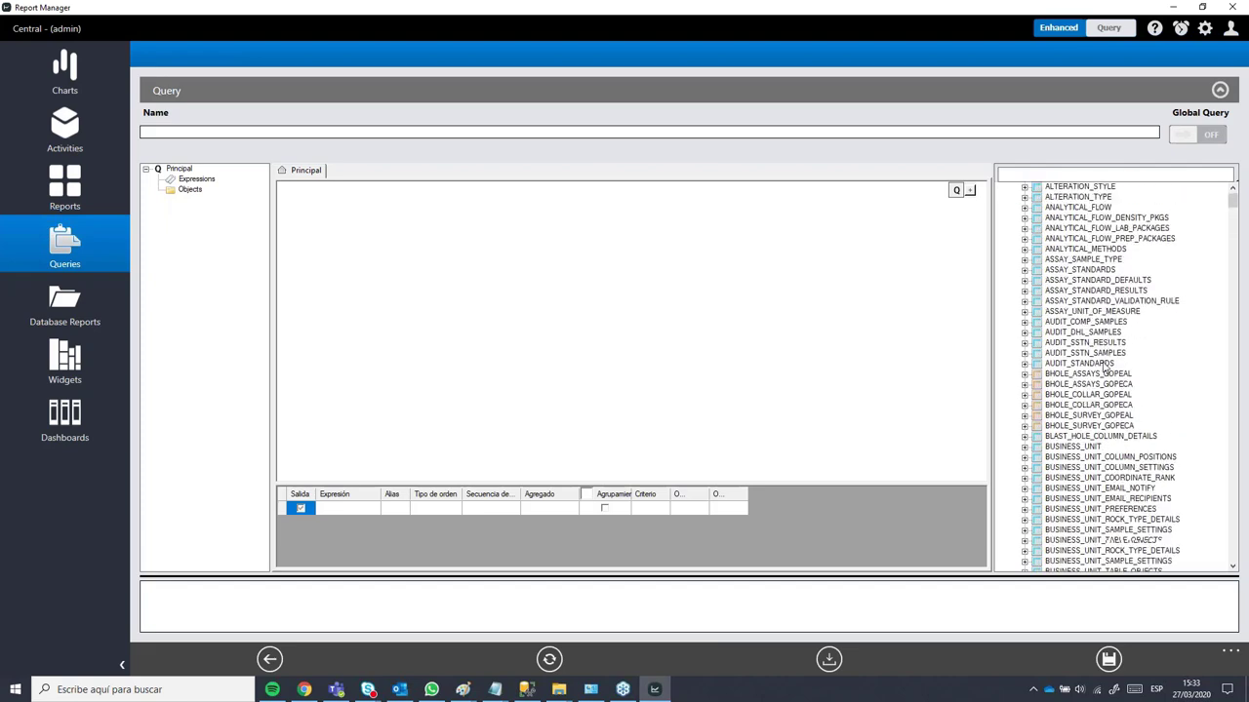
scroll(1104, 368, down, 20)
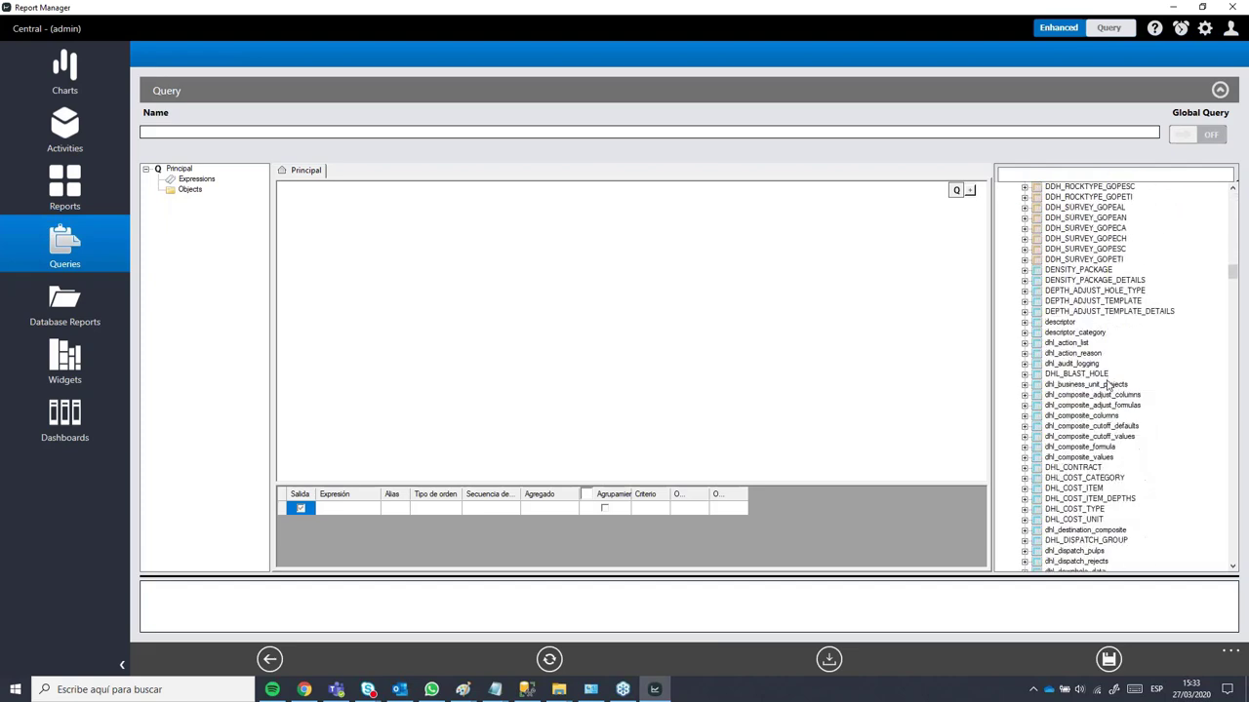
scroll(1109, 385, down, 20)
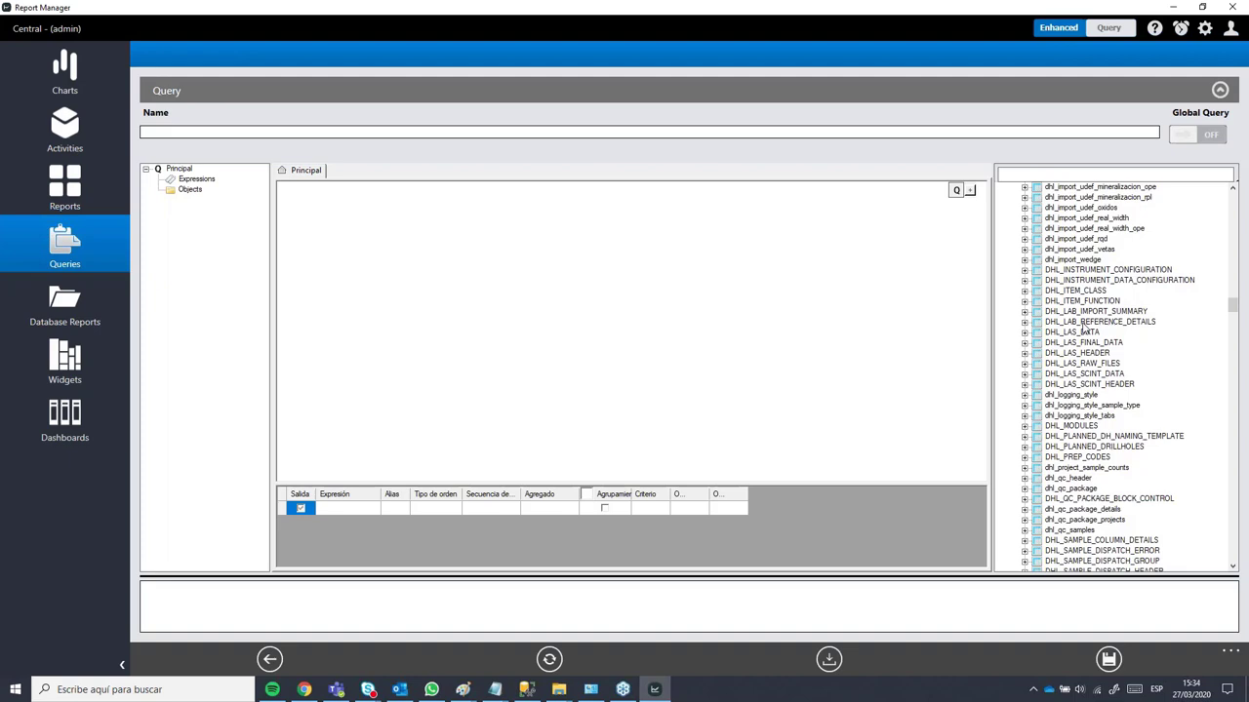
scroll(1083, 331, down, 15)
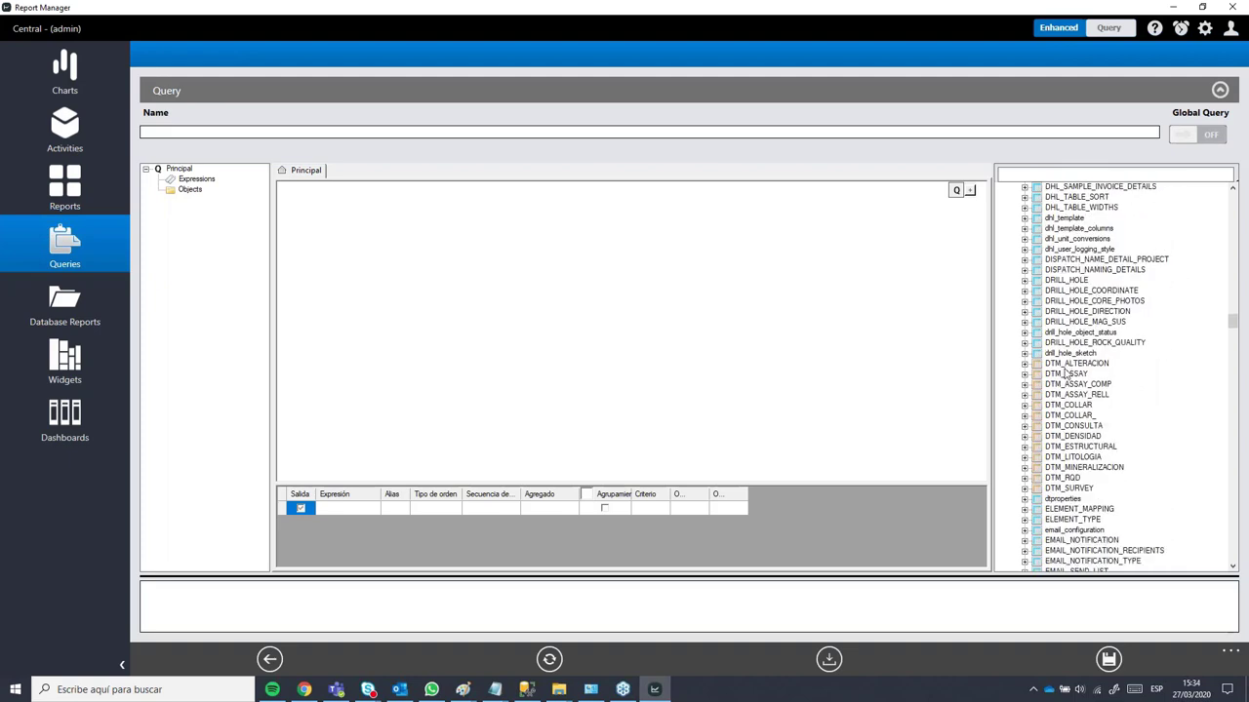
scroll(1066, 372, down, 5)
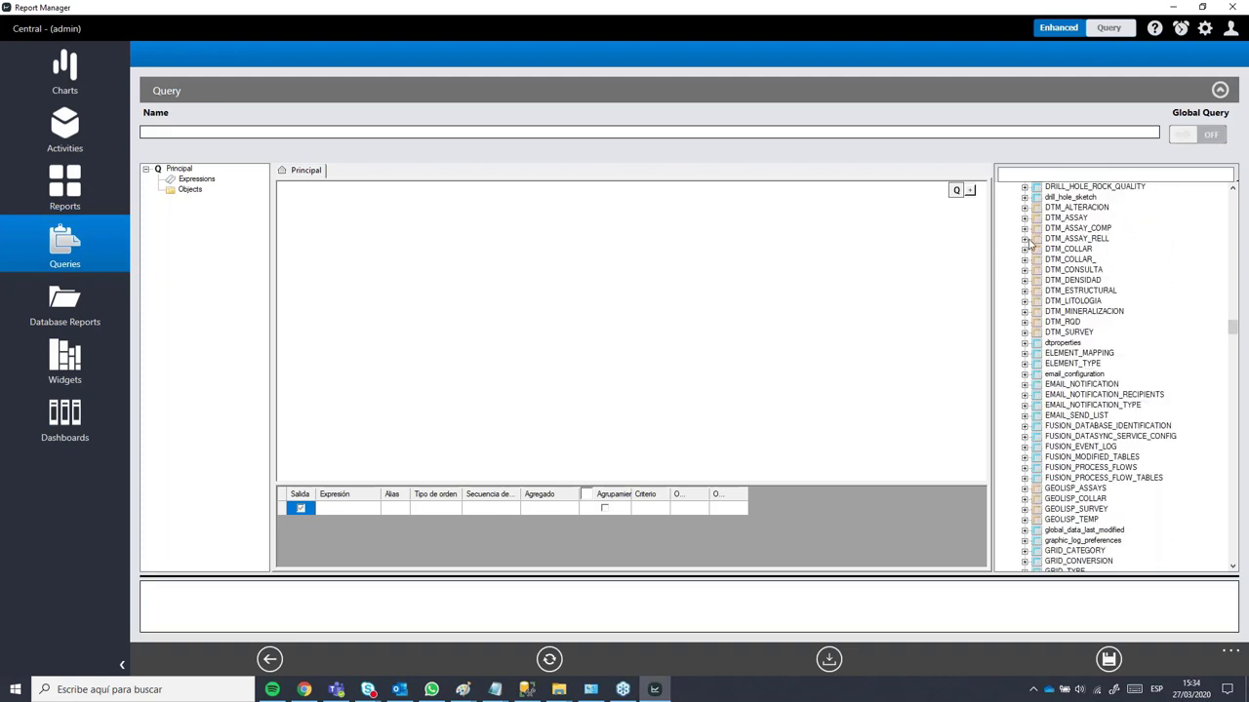
scroll(1109, 380, up, 5)
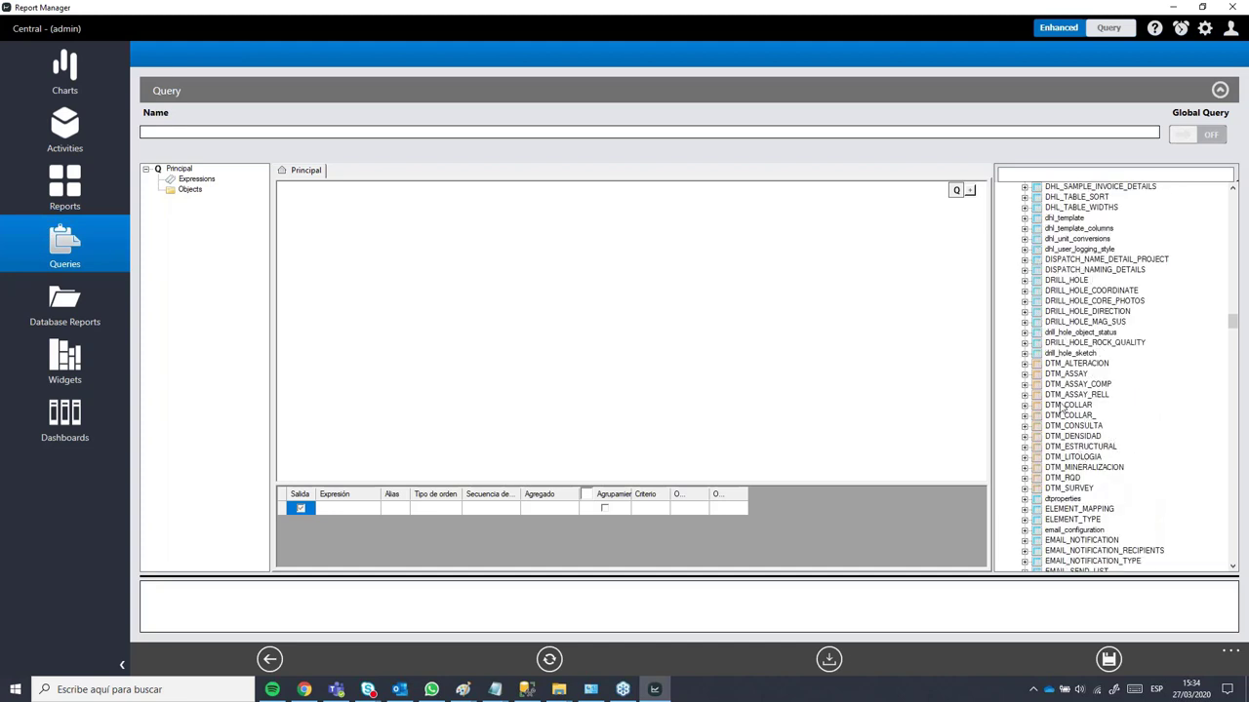
scroll(1147, 418, up, 6)
scroll(1150, 425, up, 1)
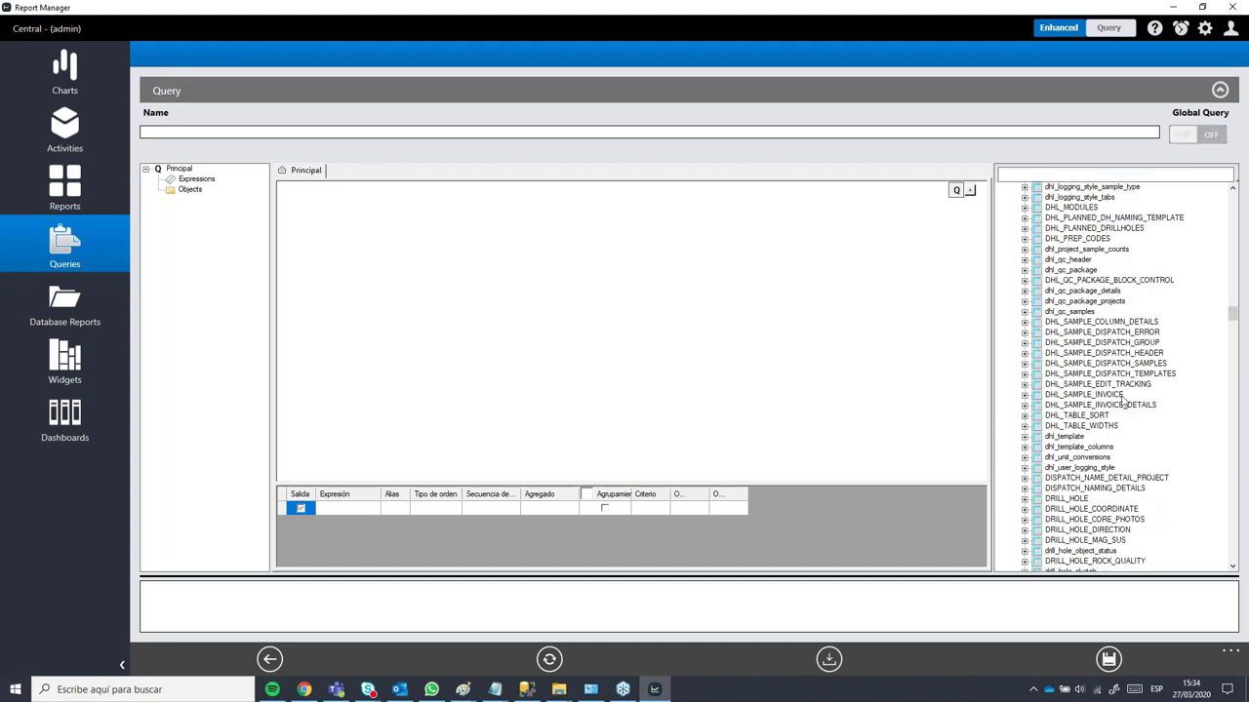
scroll(1107, 359, down, 15)
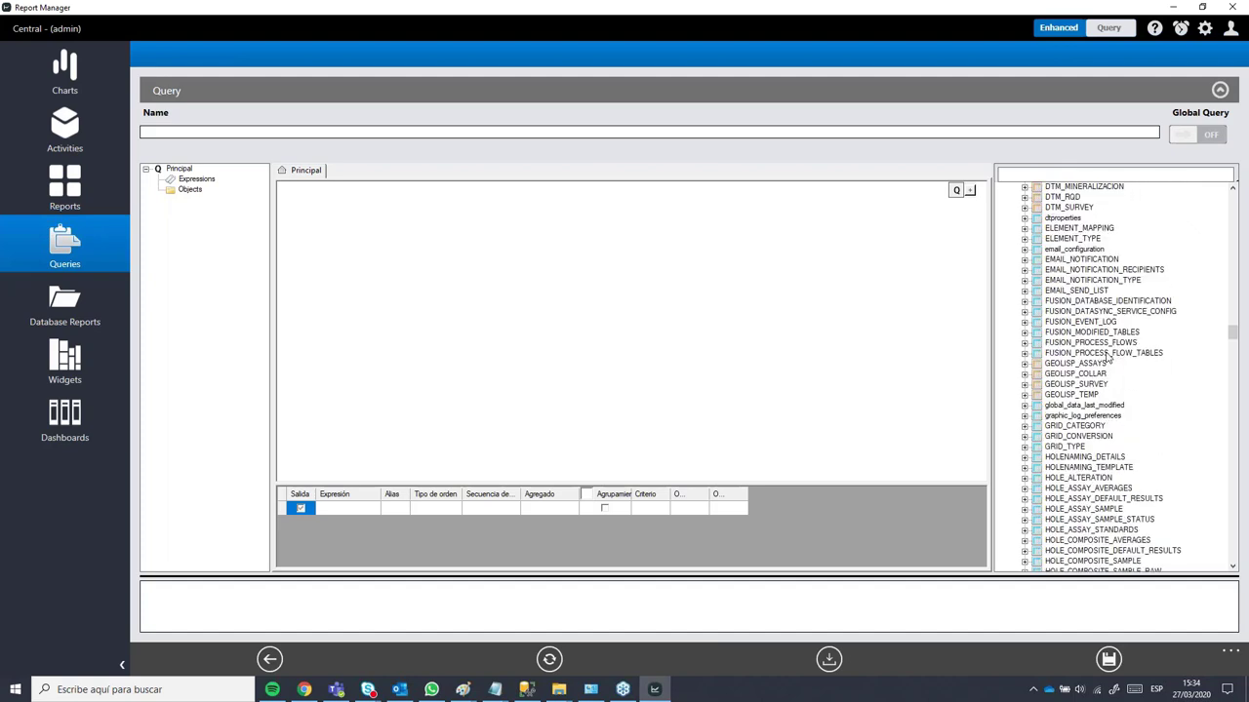
scroll(1124, 344, up, 5)
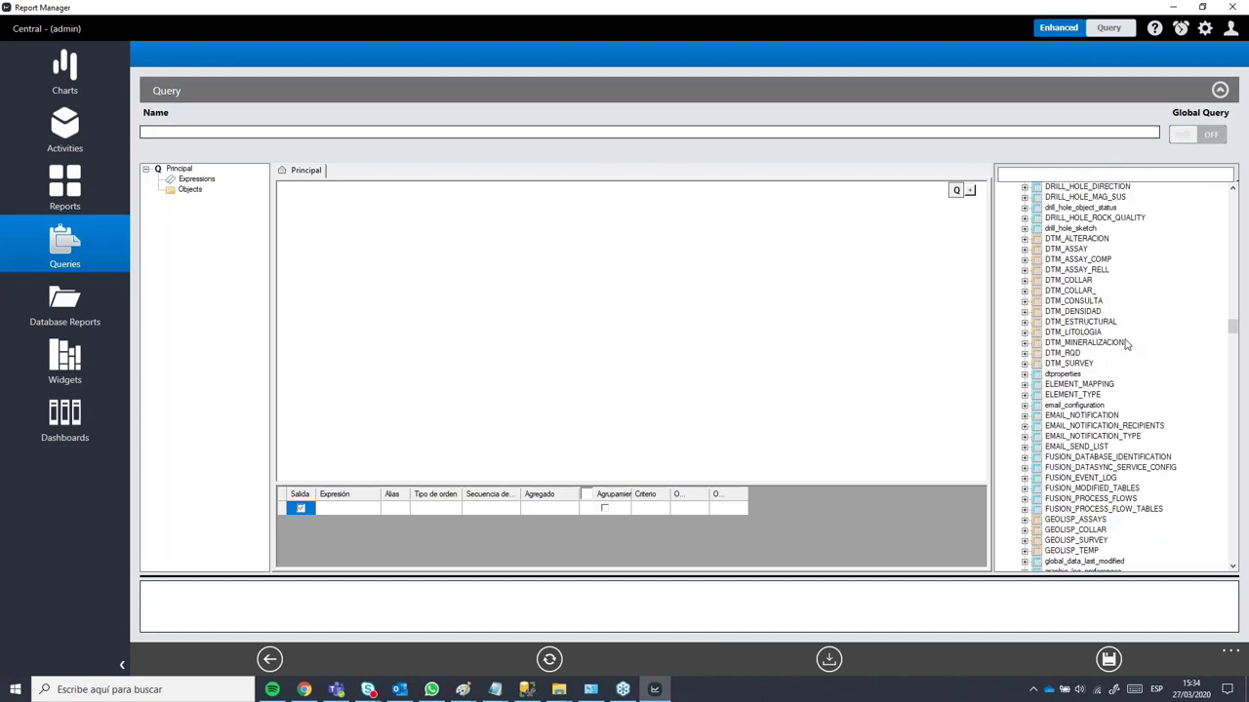
scroll(1126, 344, up, 12)
scroll(1127, 343, up, 4)
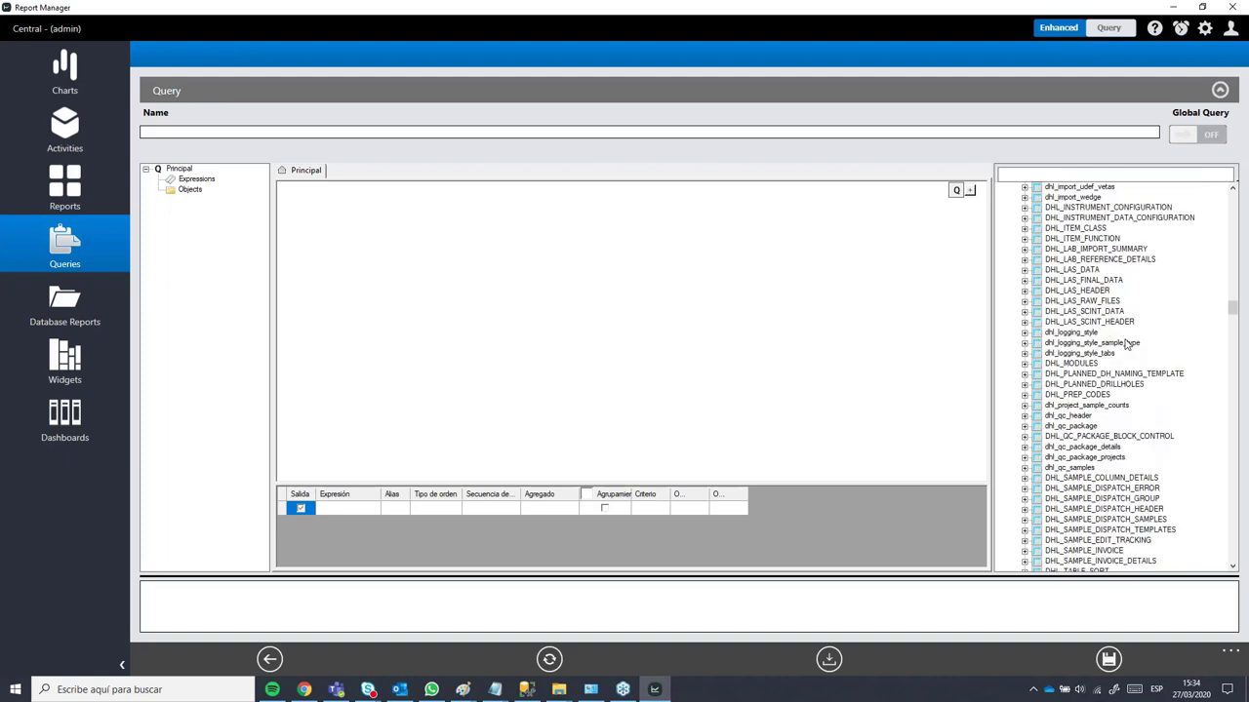
scroll(1125, 352, up, 18)
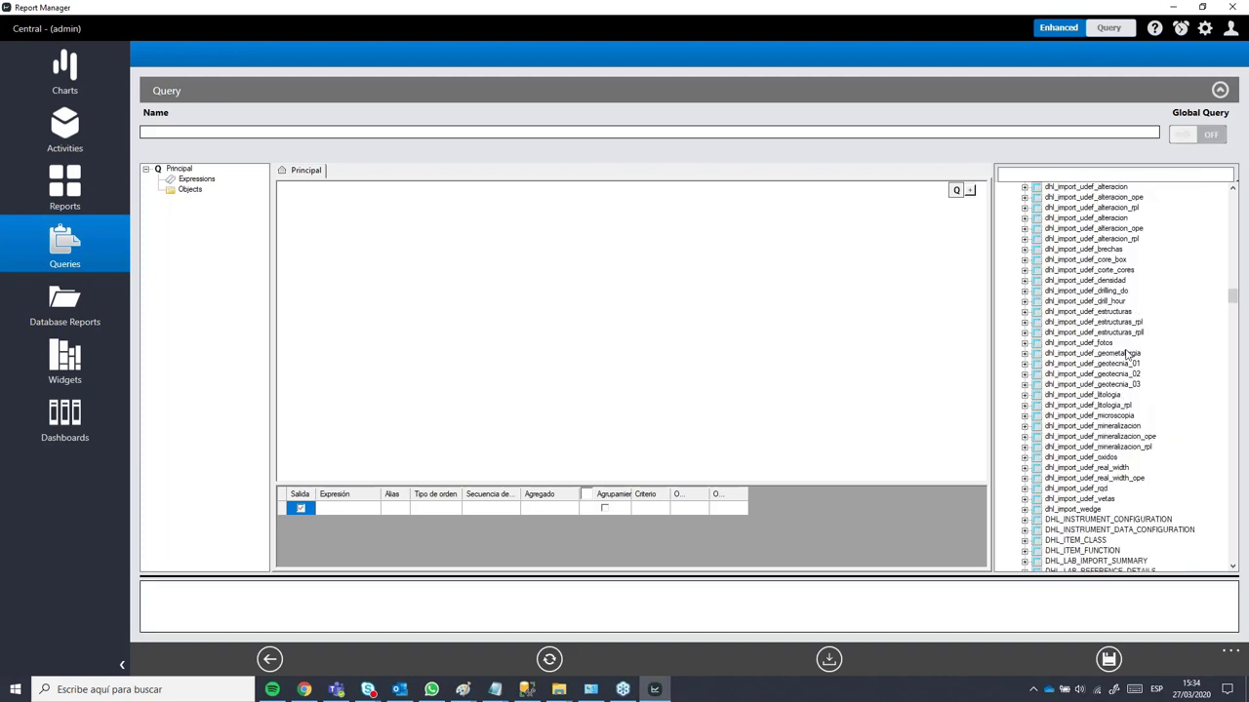
scroll(1130, 351, up, 4)
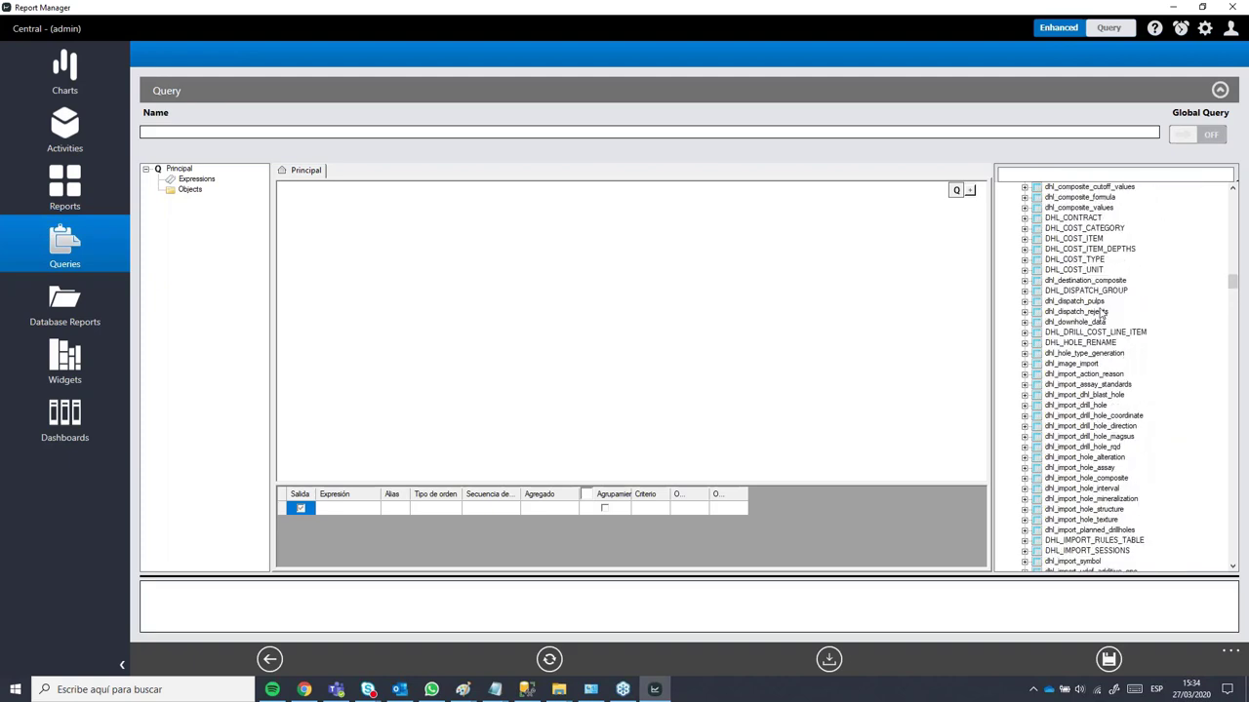
scroll(1103, 312, up, 9)
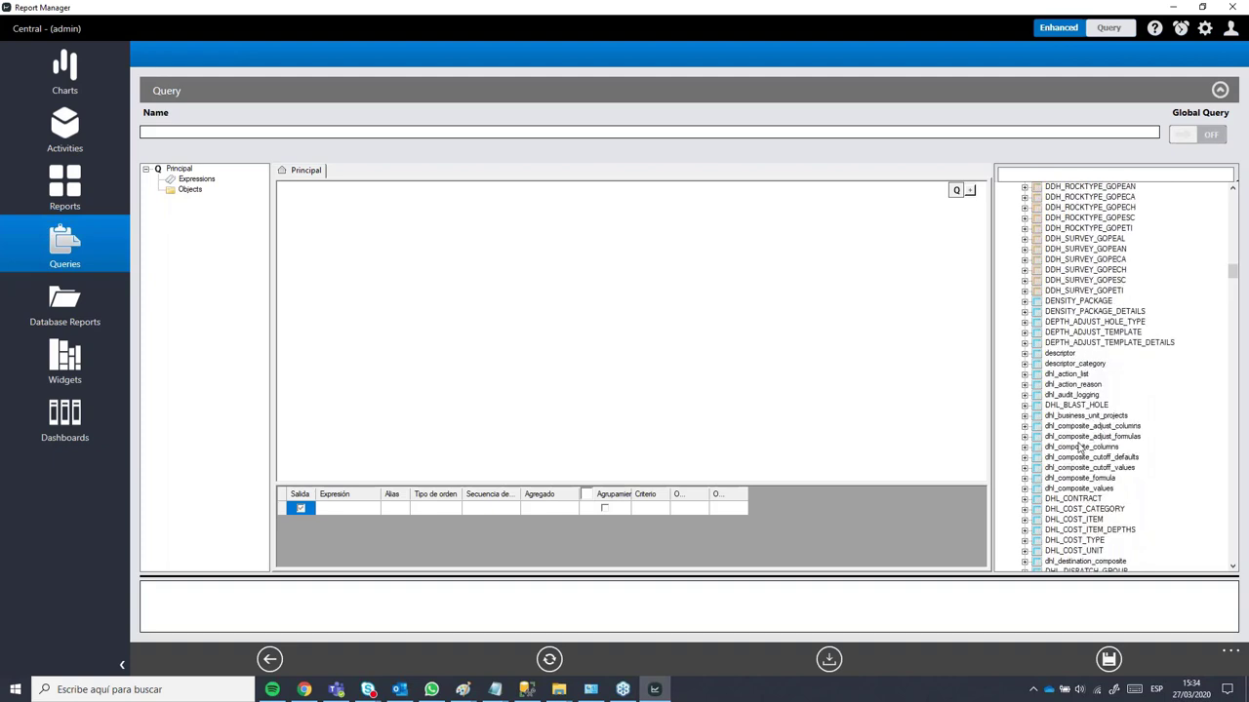
scroll(1137, 369, down, 4)
scroll(1138, 367, down, 2)
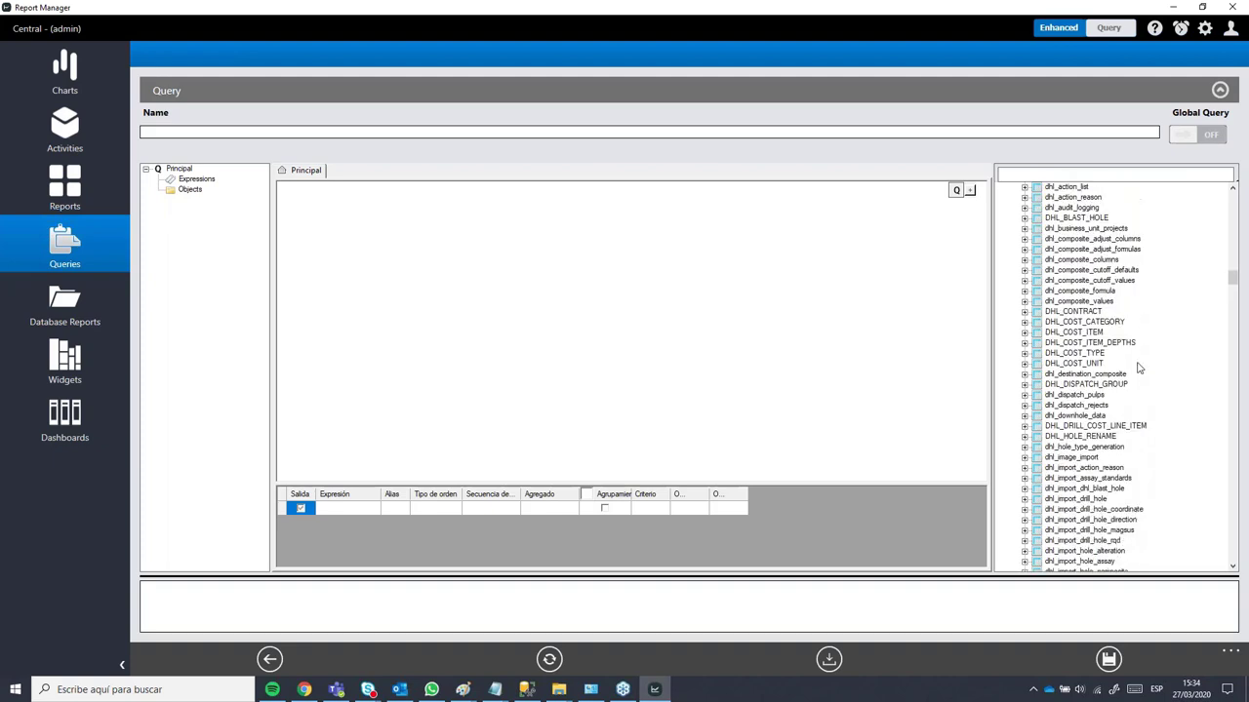
scroll(1139, 366, up, 15)
scroll(1140, 363, up, 15)
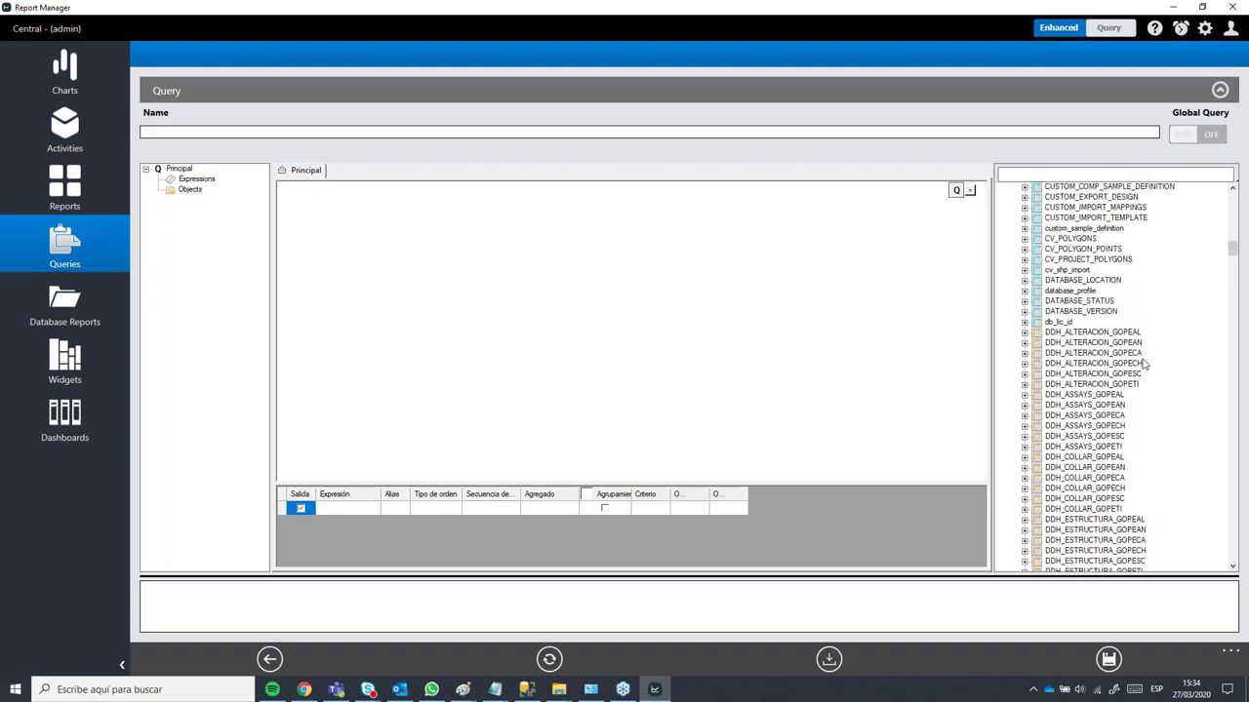
scroll(1143, 356, down, 20)
scroll(1145, 349, down, 15)
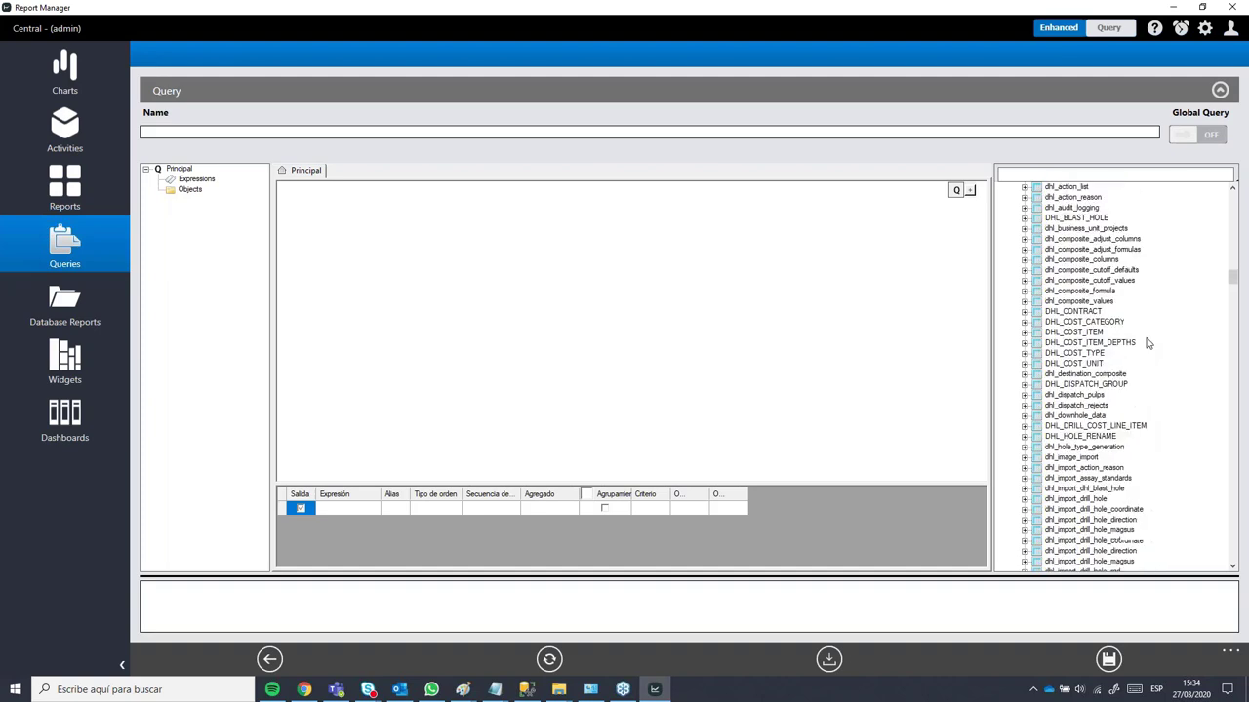
scroll(1099, 327, down, 1)
scroll(1101, 328, down, 13)
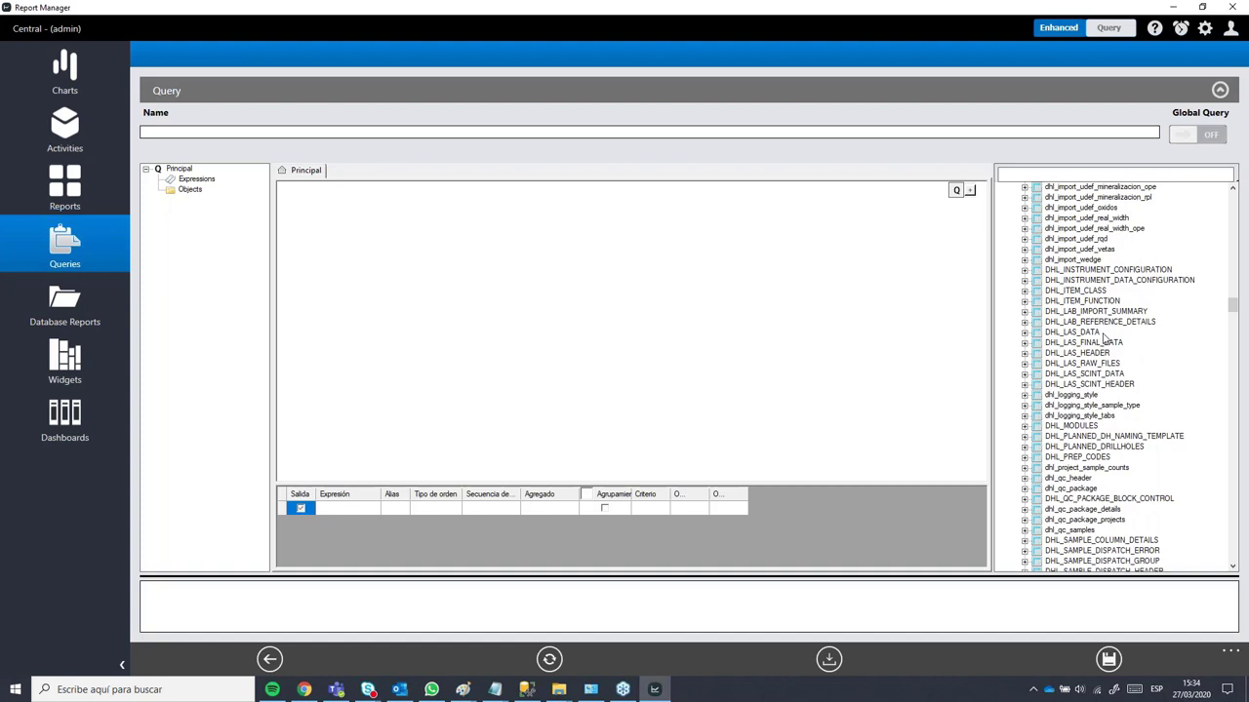
scroll(1106, 337, down, 4)
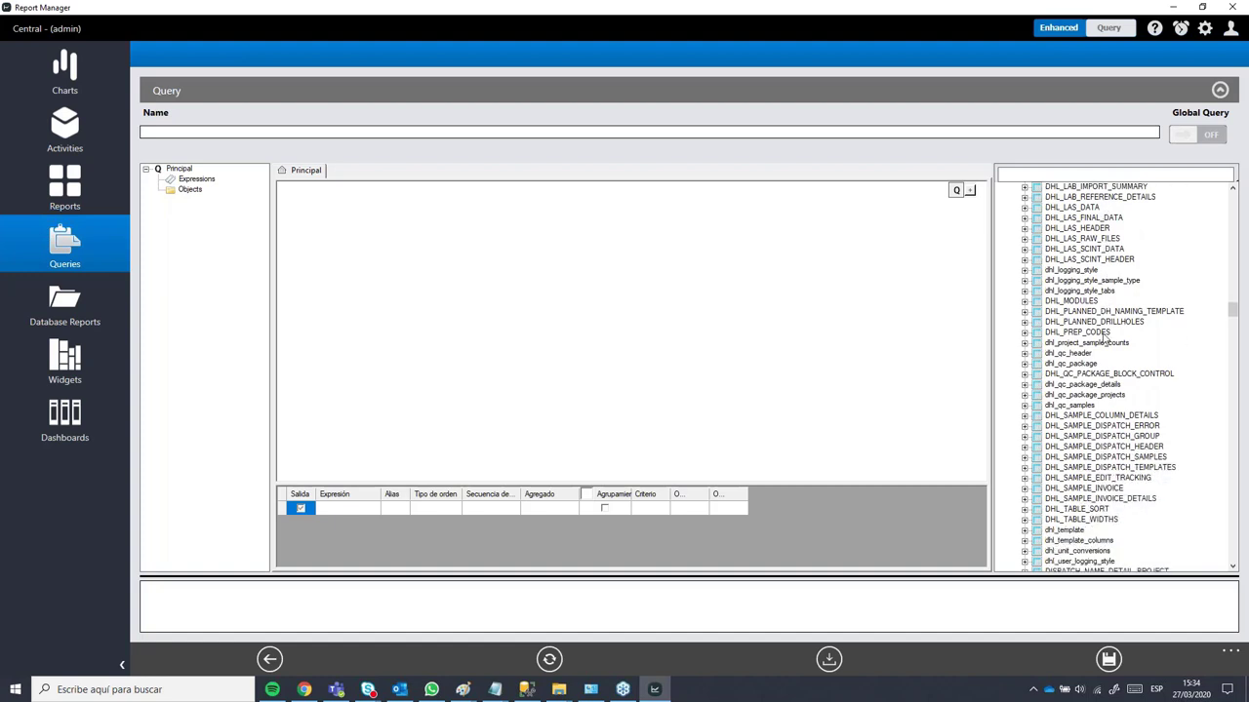
scroll(1105, 338, down, 1)
scroll(1106, 283, down, 1)
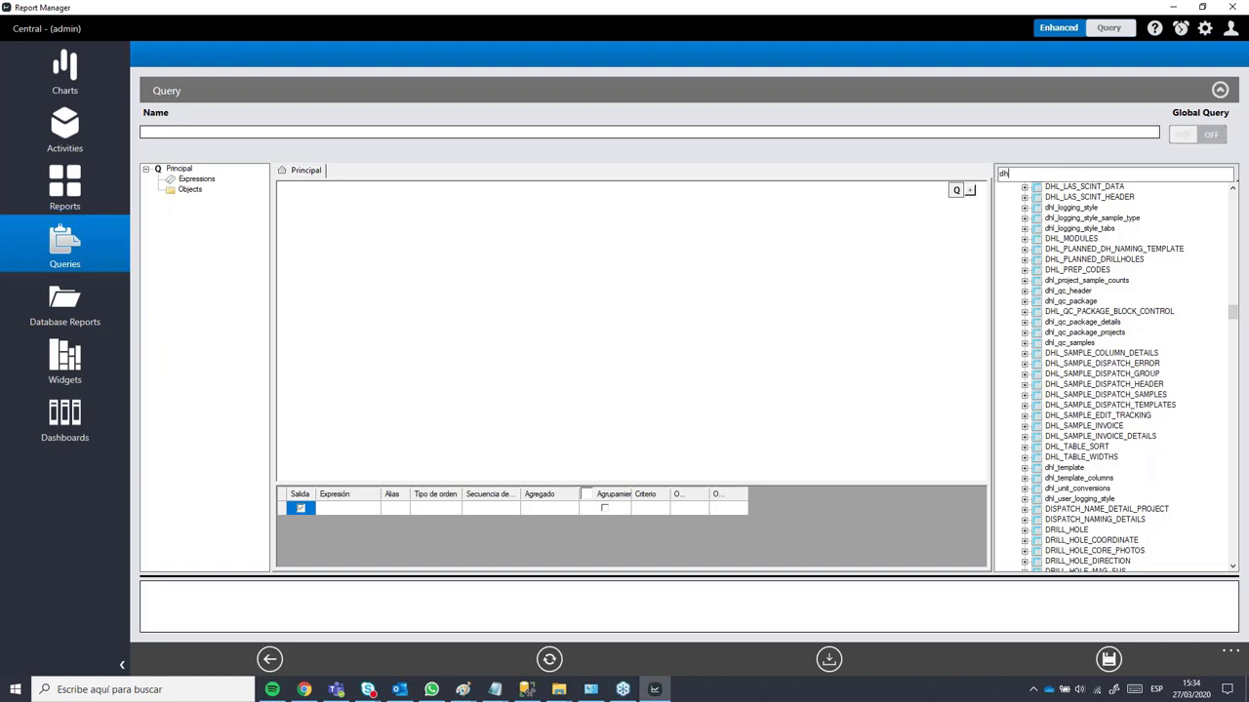
Step: Filter the table list by drill_hole, add DRILL_HOLE to the canvas, and widen its box
text(_drill)
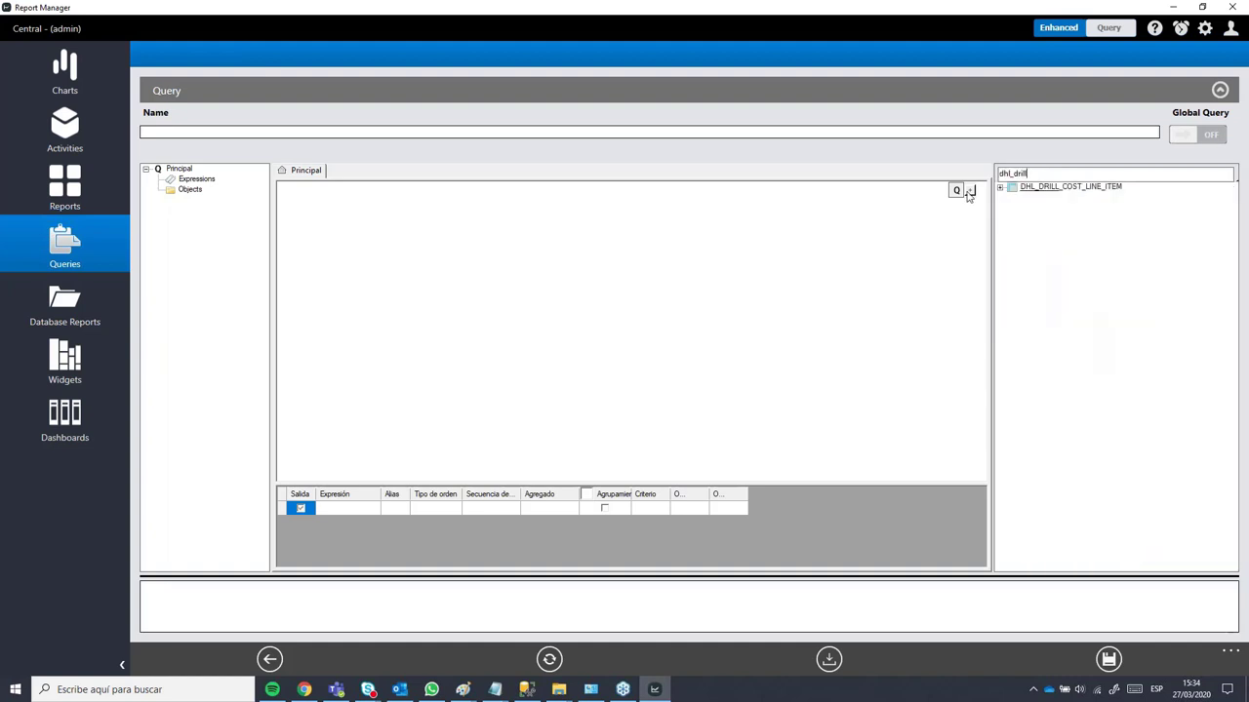
click(1054, 191)
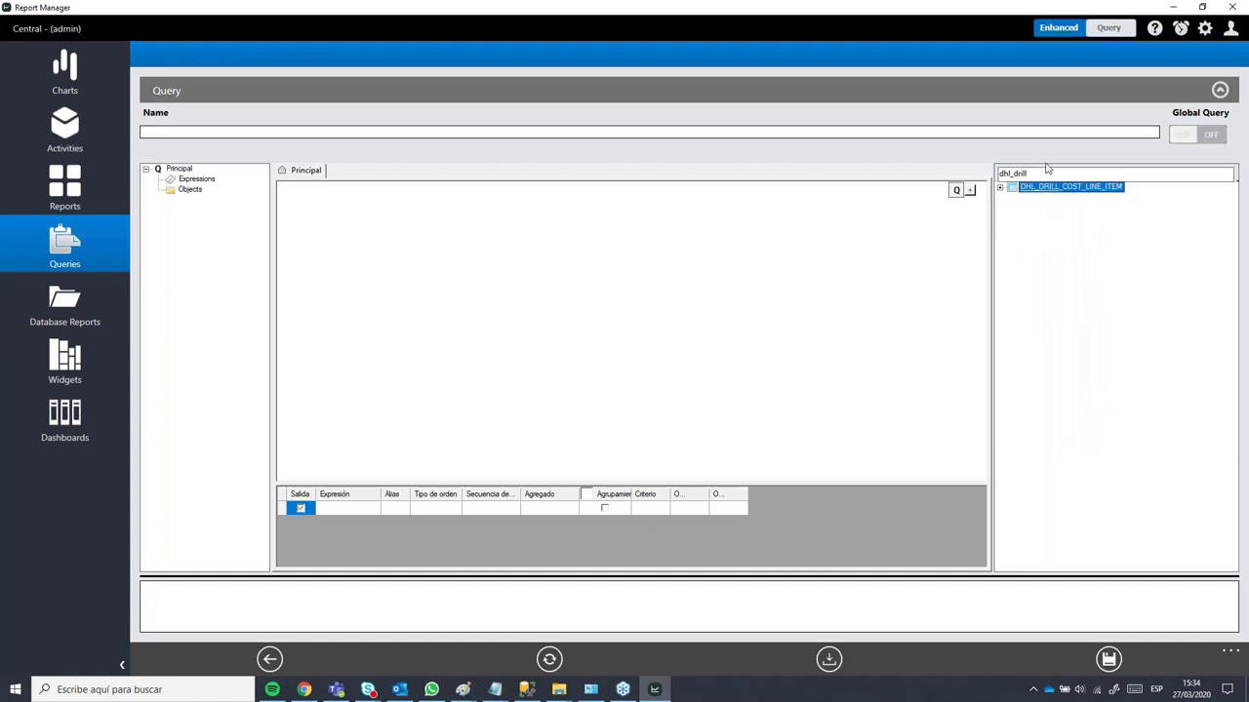
double_click(1033, 173)
text(drill_hole)
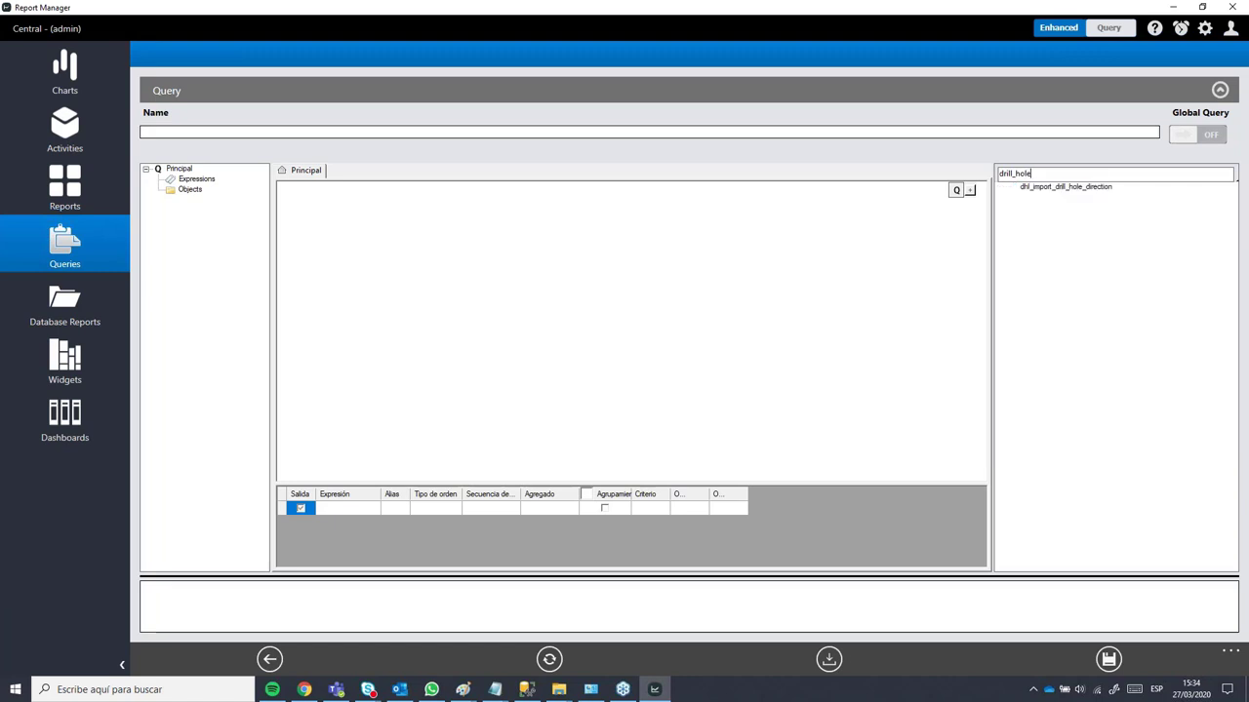
click(1040, 208)
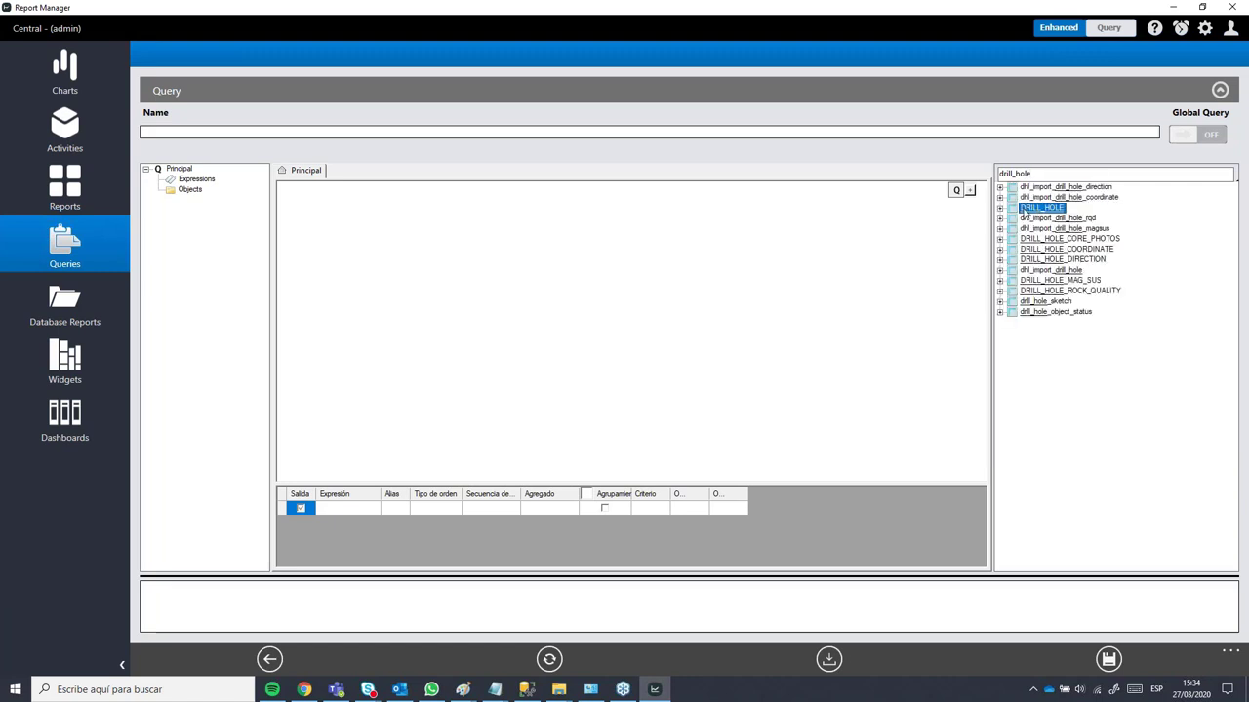
drag(1024, 210, 339, 204)
drag(436, 256, 471, 256)
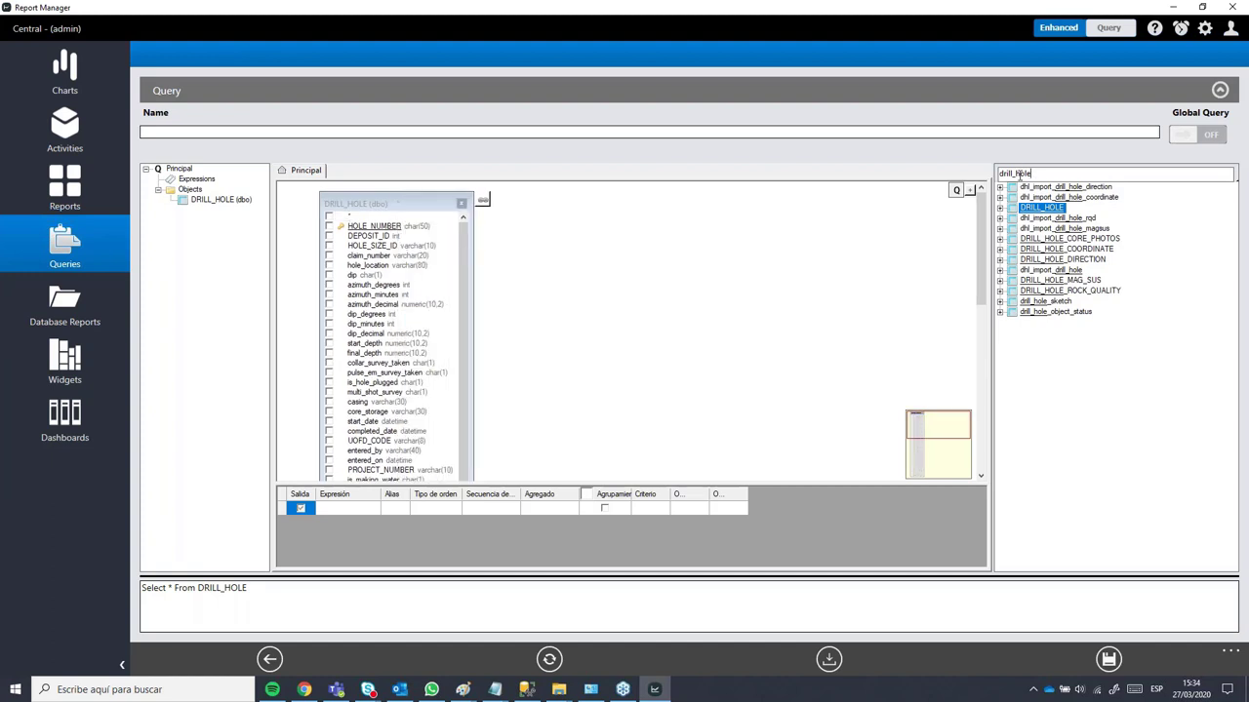
Step: Filter the table list by hole_a and select HOLE_ASSAY_SAMPLE
double_click(1020, 174)
text(assays)
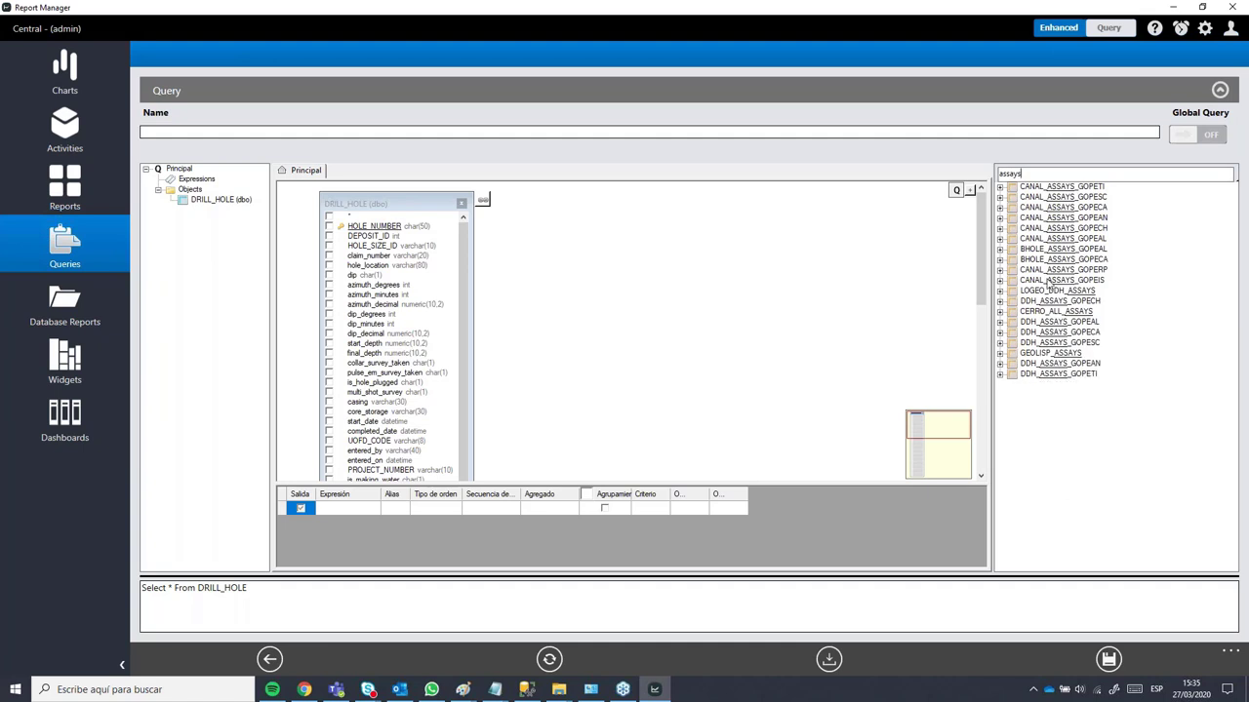
drag(1031, 171, 975, 172)
text(hole_a)
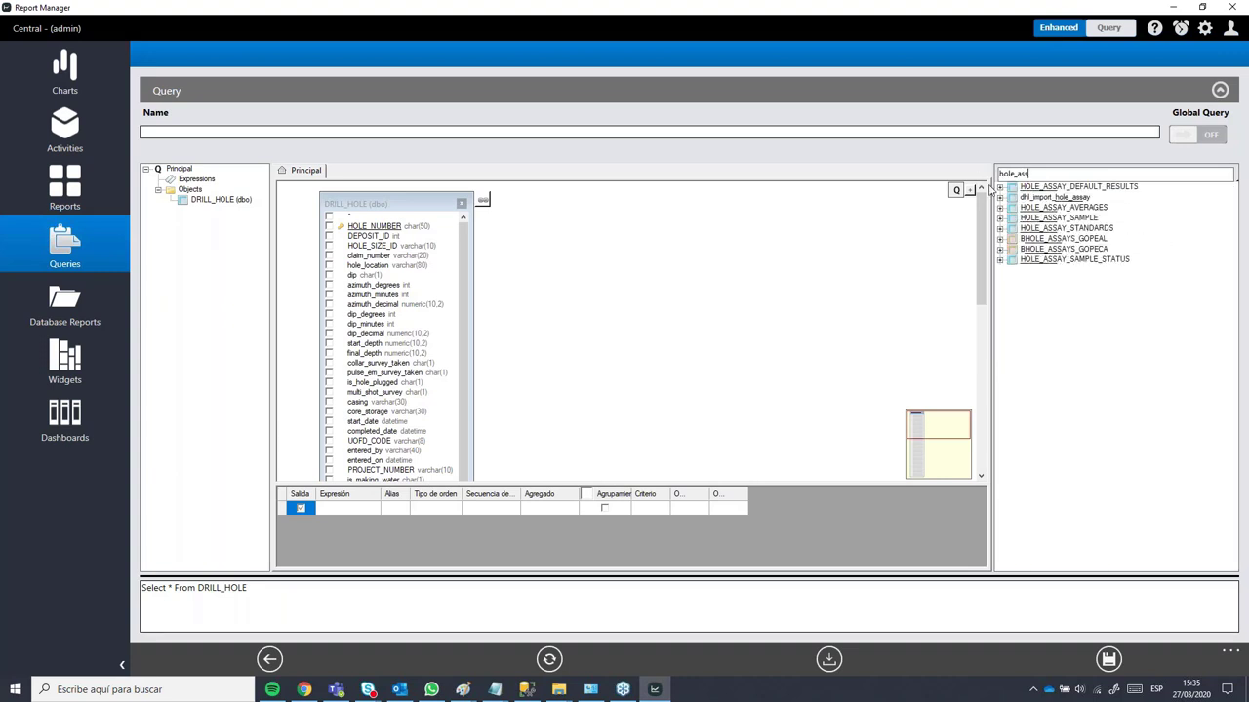
click(1087, 188)
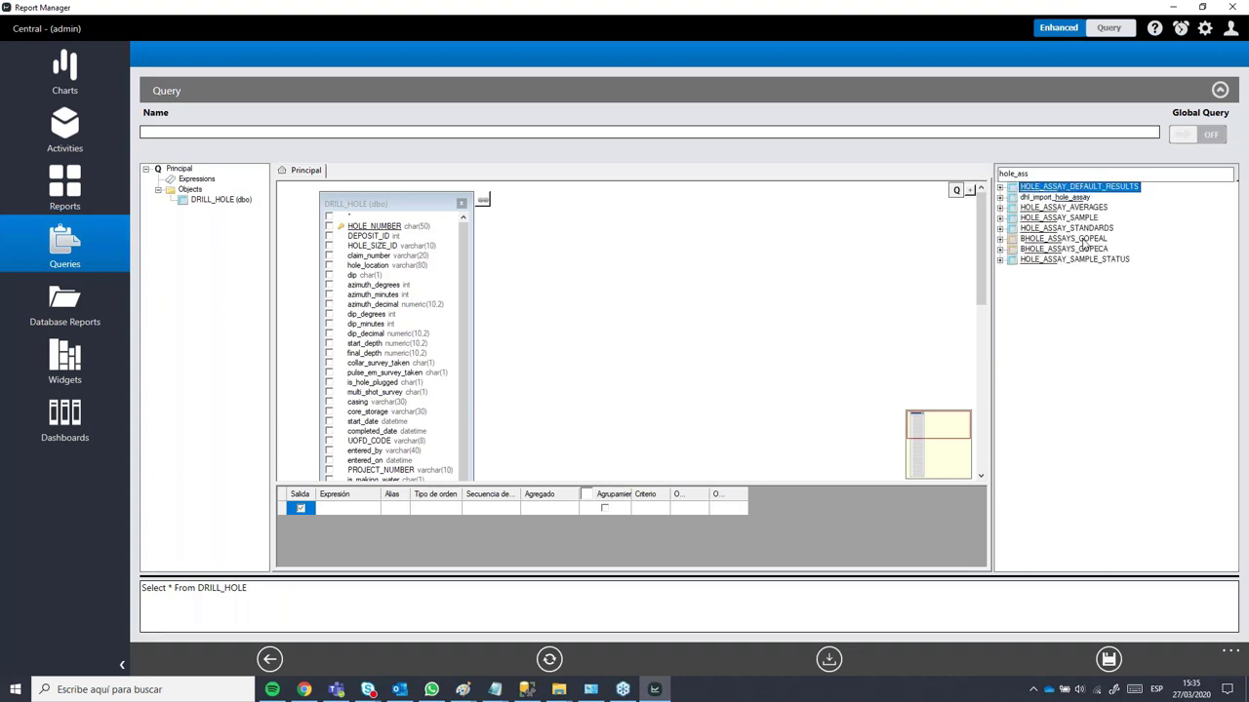
click(1050, 219)
Step: Add and widen HOLE_ASSAY_SAMPLE, tick HOLE_NUMBER and SAMPLE_NUMBER, and open the join properties
drag(1028, 227, 596, 208)
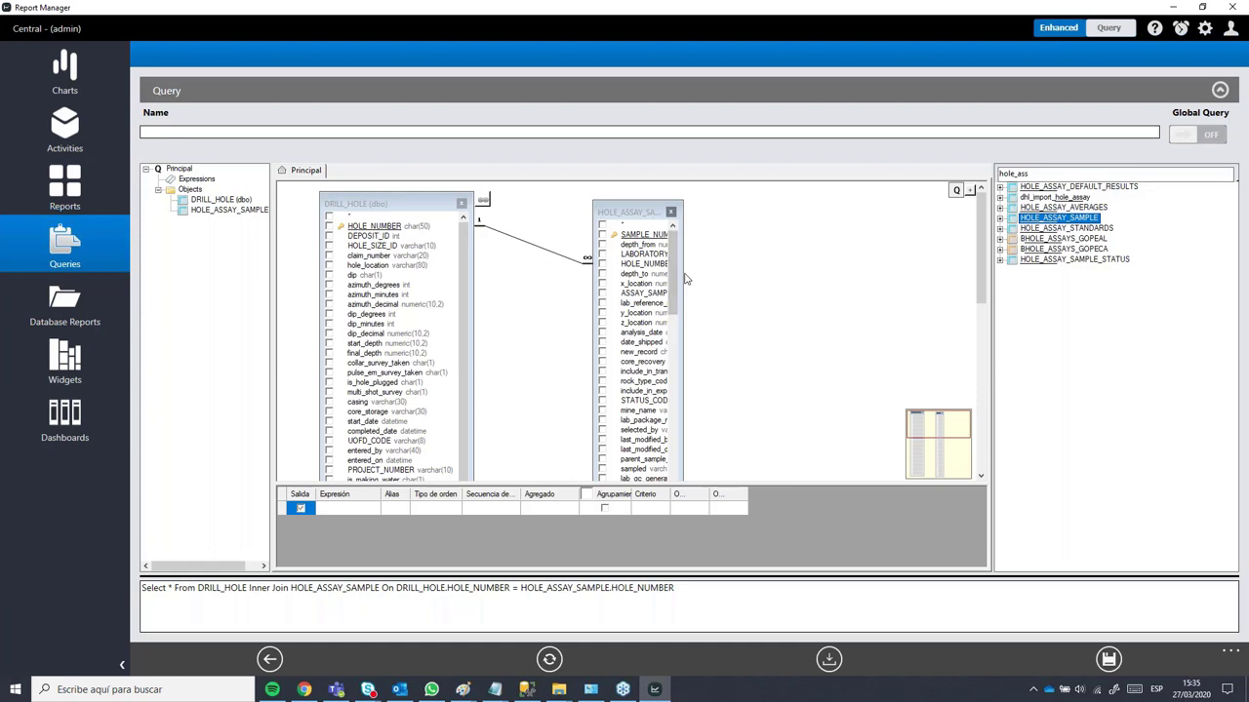
drag(684, 270, 797, 268)
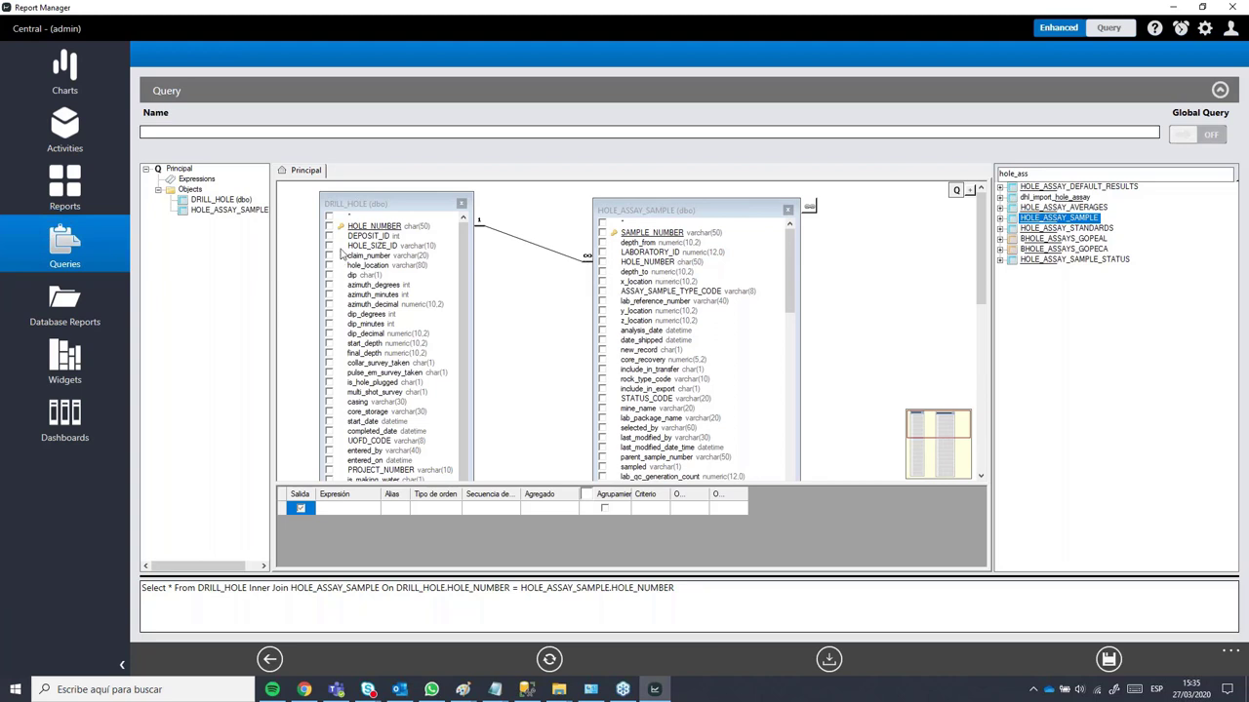
click(329, 226)
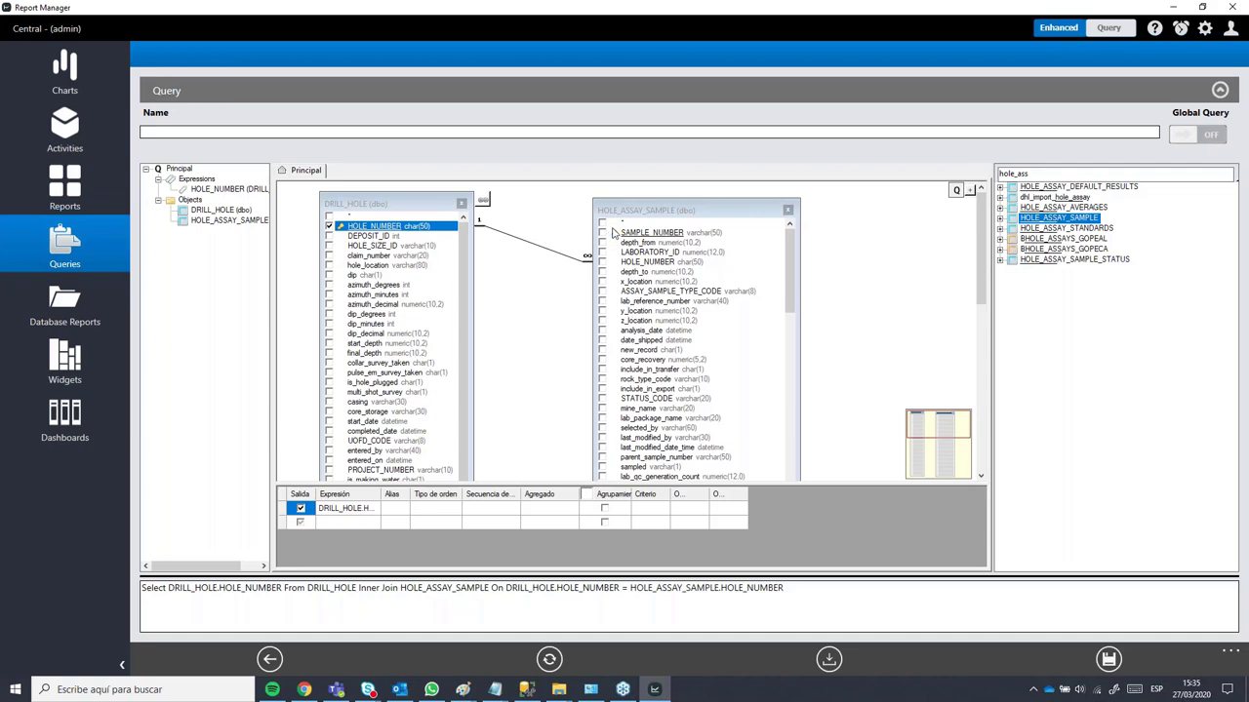
mouse_move(789, 250)
mouse_down()
mouse_move(791, 365)
mouse_move(801, 251)
mouse_up()
click(602, 232)
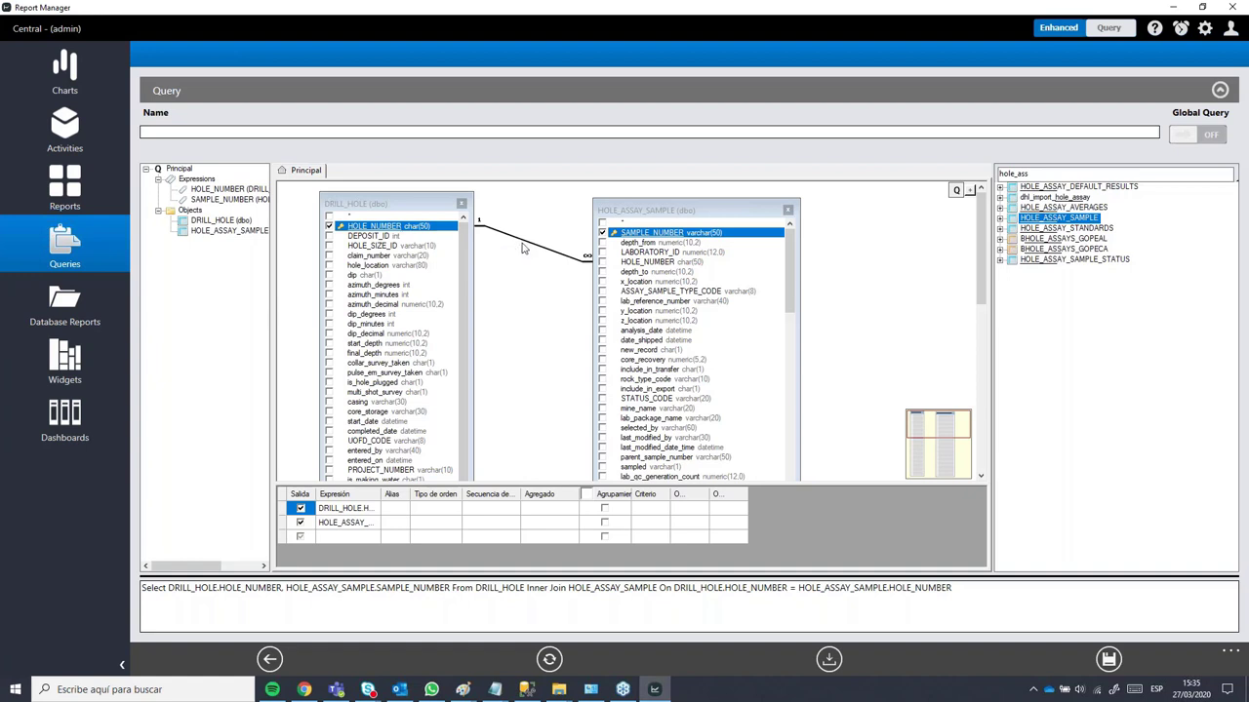
double_click(521, 244)
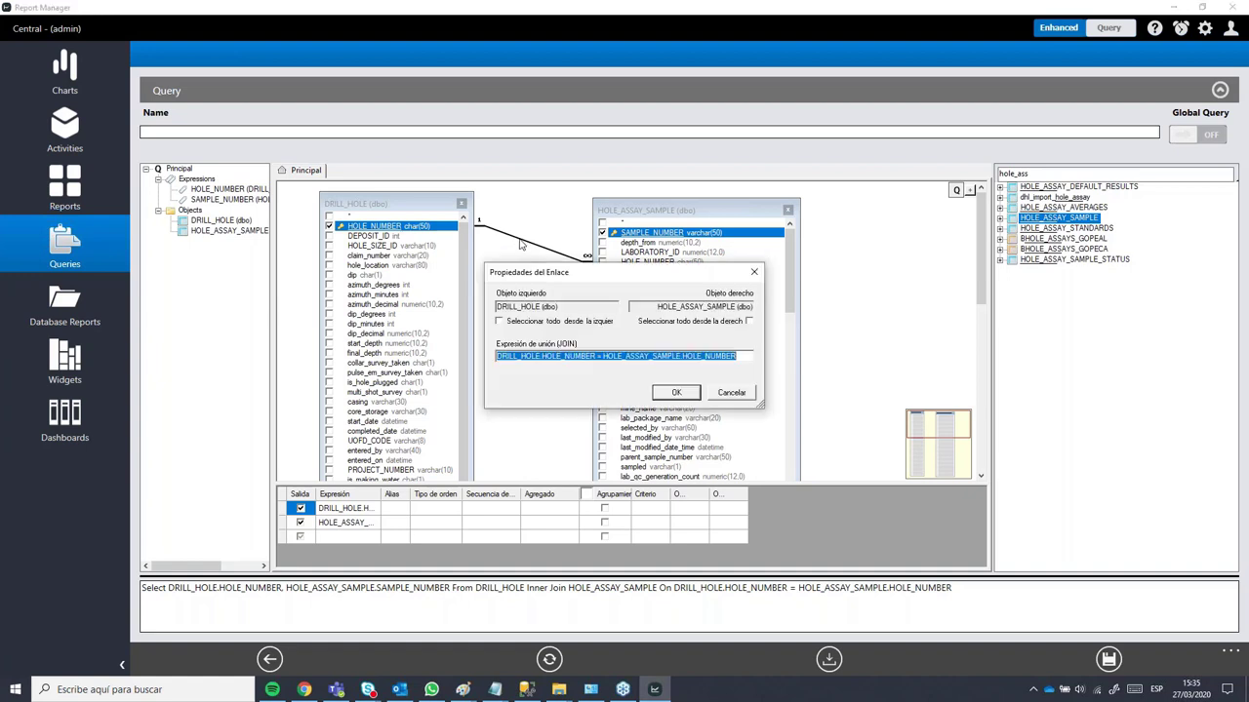
Step: Tick both 'Seleccionar todo' boxes in Propiedades del Enlace and confirm the full join
click(500, 322)
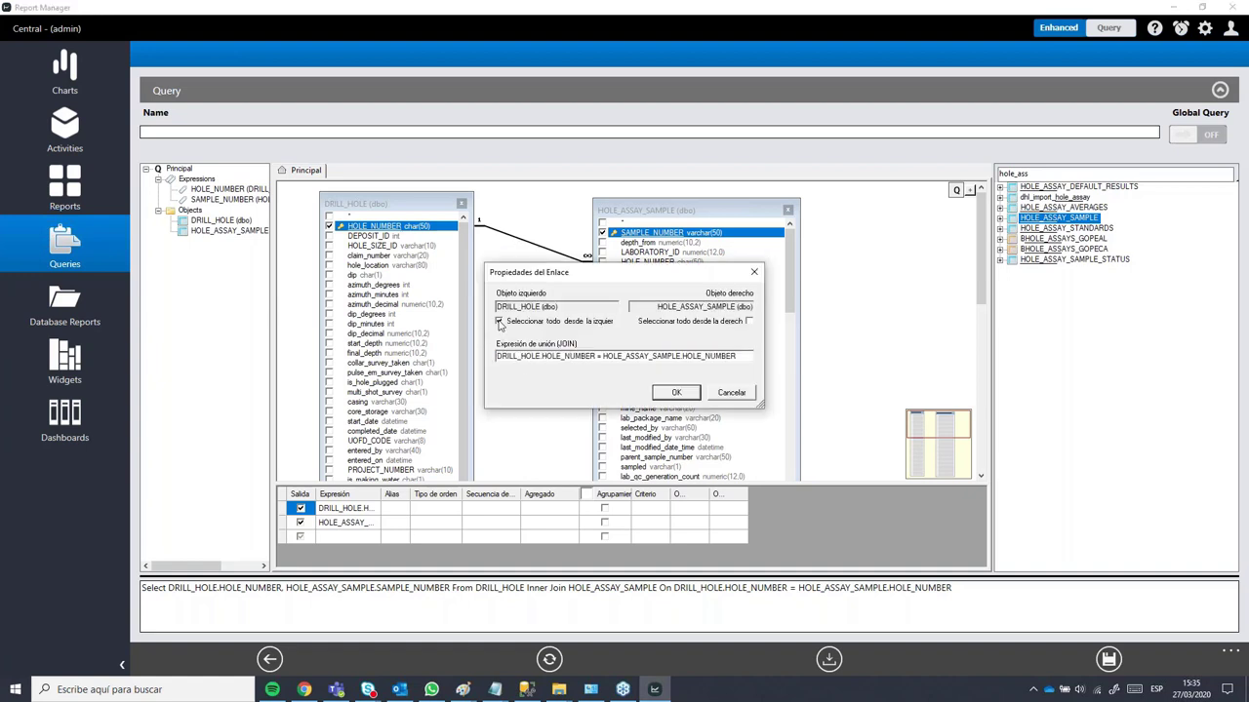
click(749, 322)
click(676, 394)
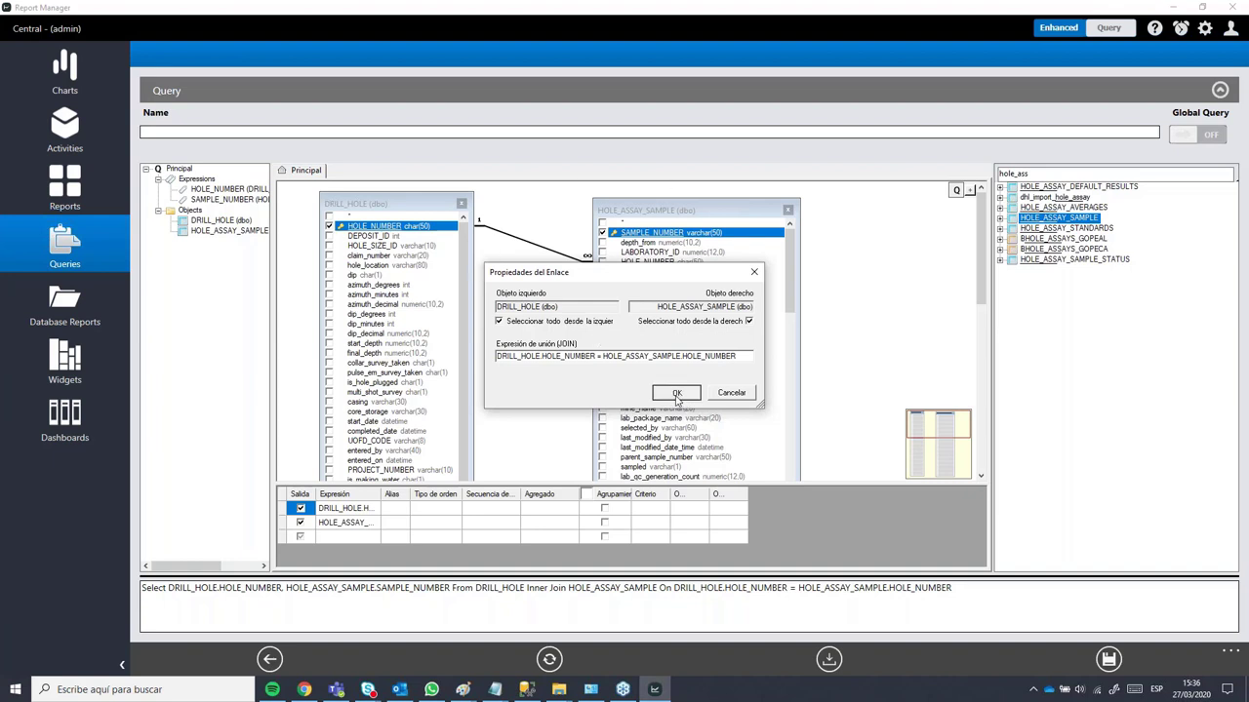
Step: Widen the Expresión column of the output grid to read full expressions
click(387, 505)
drag(388, 495, 416, 488)
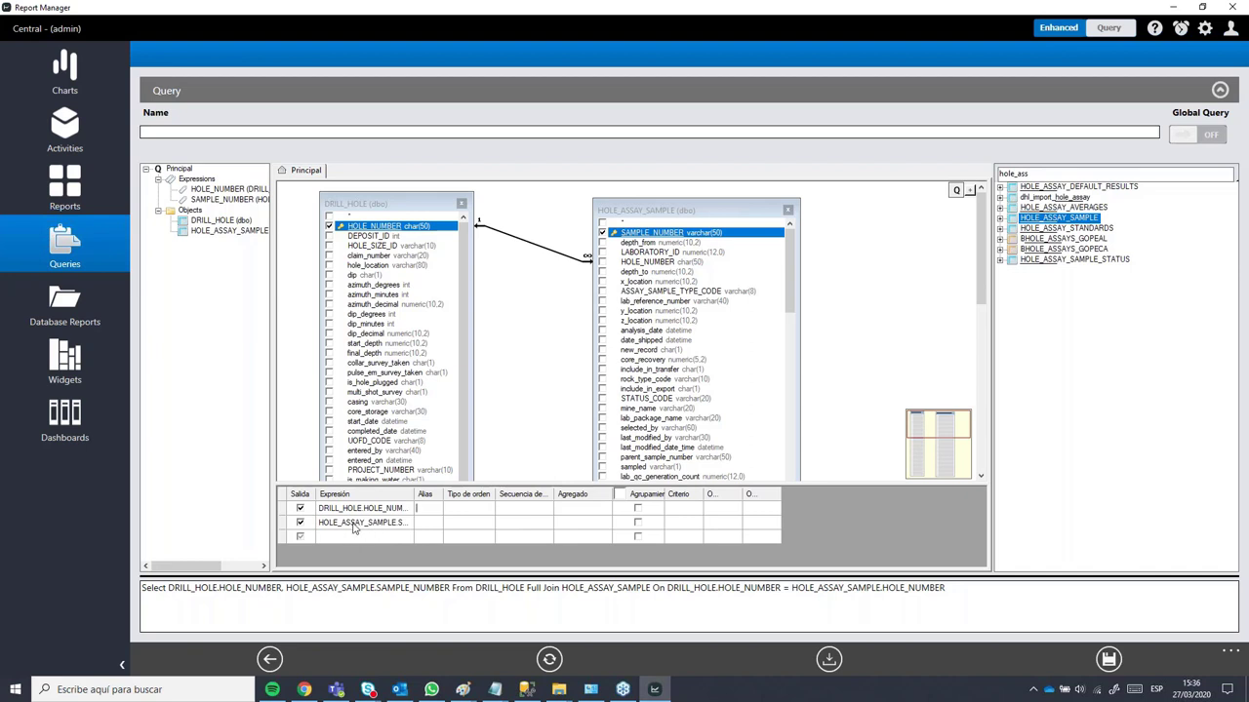
scroll(632, 335, down, 4)
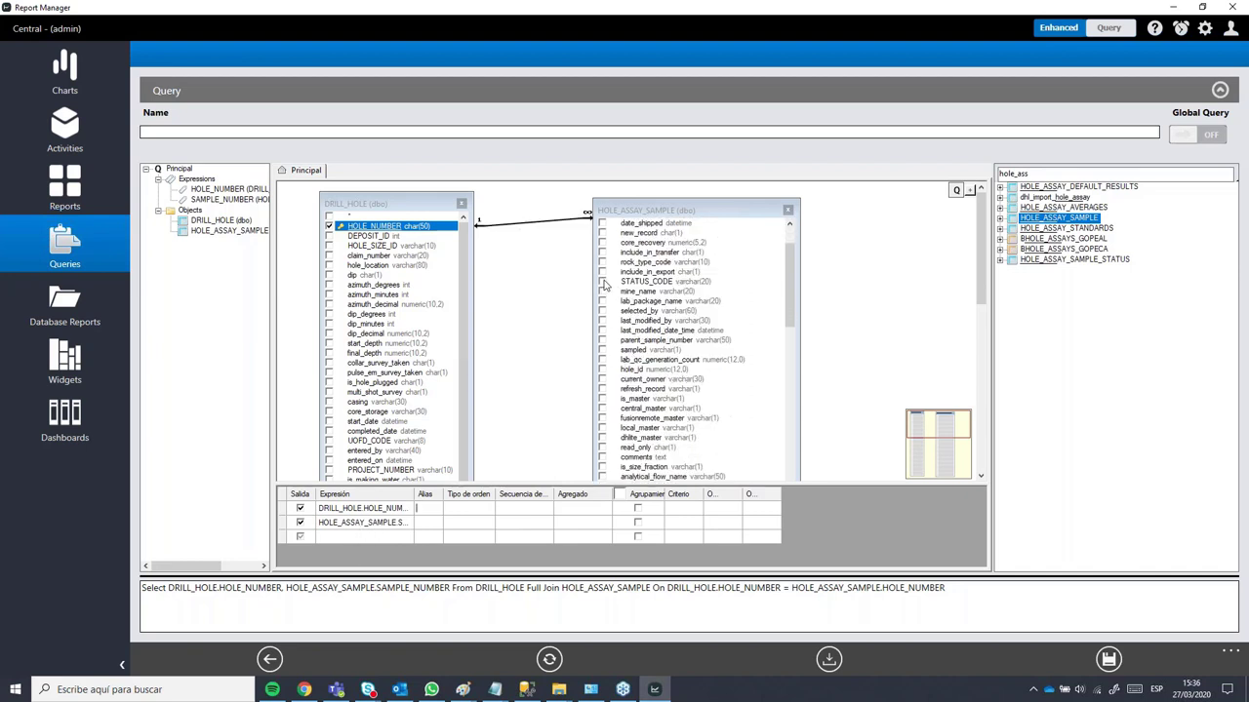
Step: Tick STATUS_CODE and then untick it, leaving it out of the output
click(602, 281)
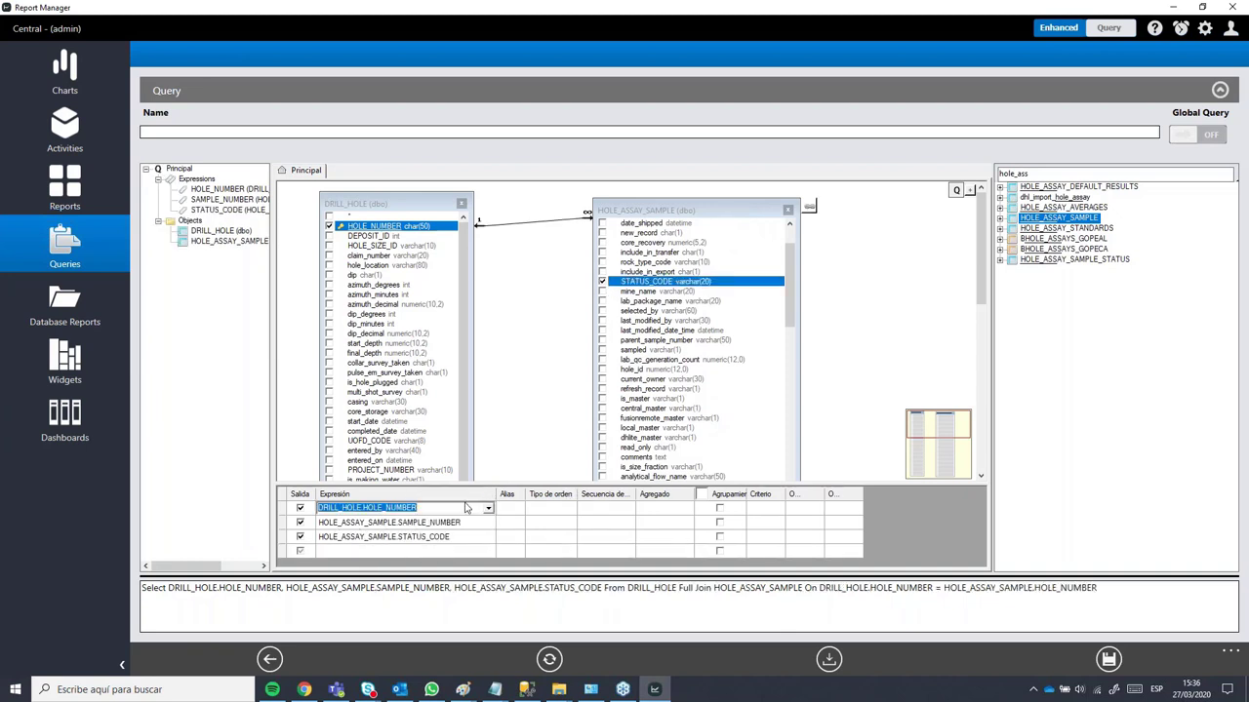
click(552, 509)
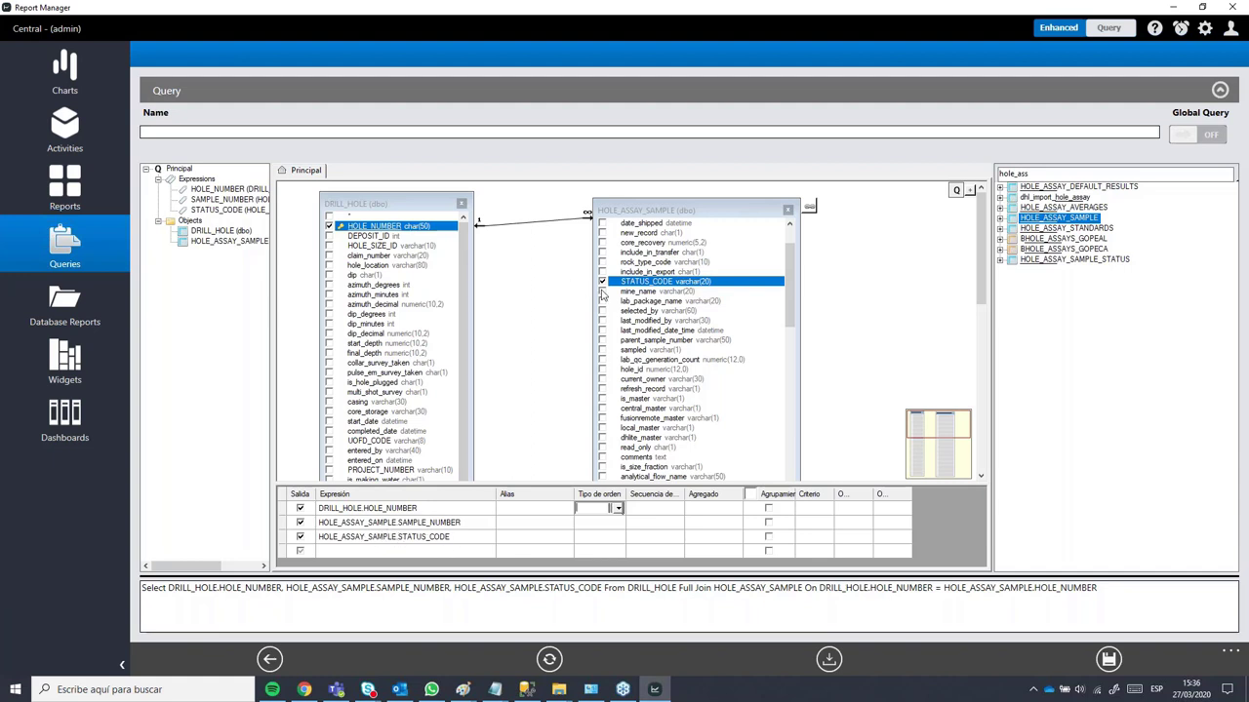
click(603, 282)
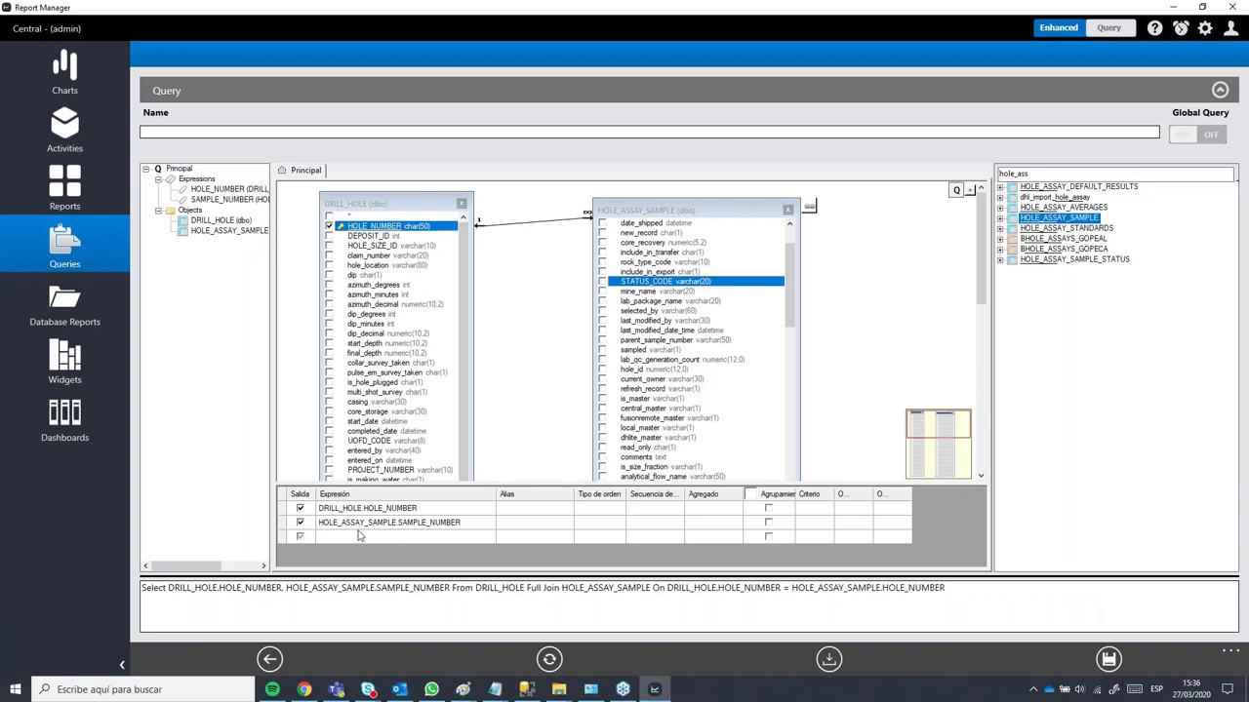
Step: Alias HOLE_NUMBER as Drill_hole and SAMPLE_NUMBER as Nro_SAMP, then enlarge the SQL panel
click(519, 508)
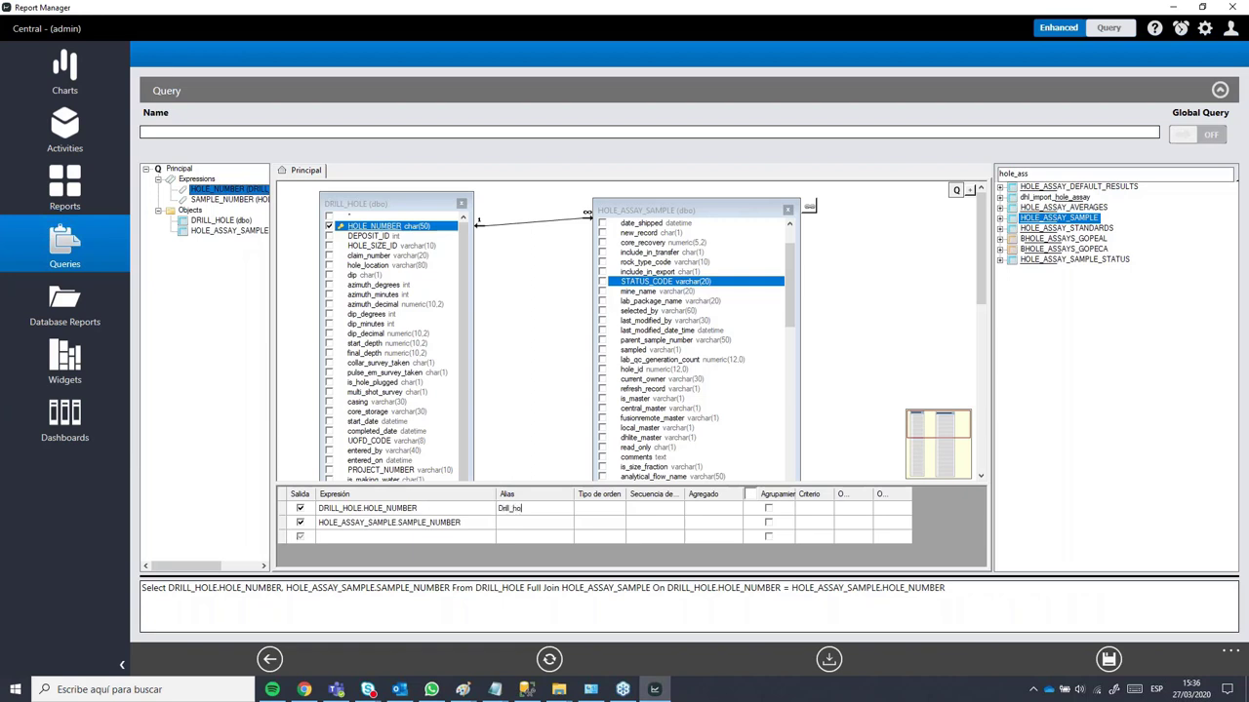
click(514, 524)
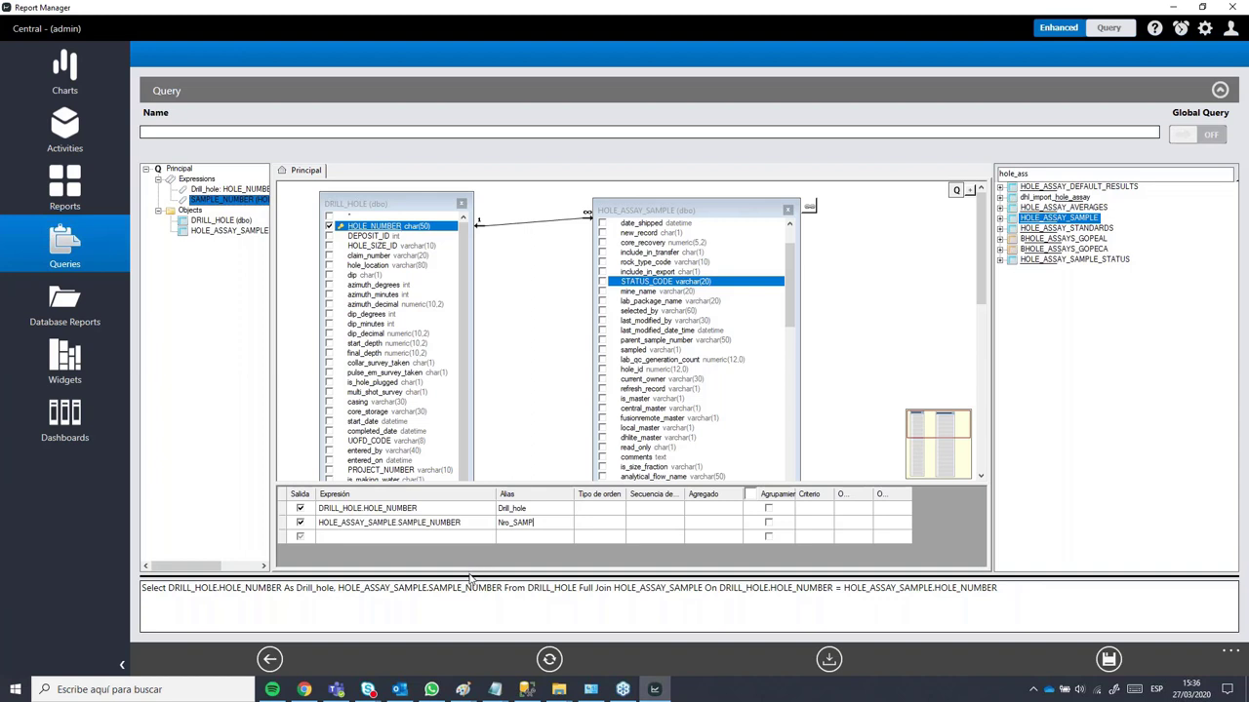
drag(468, 574, 451, 552)
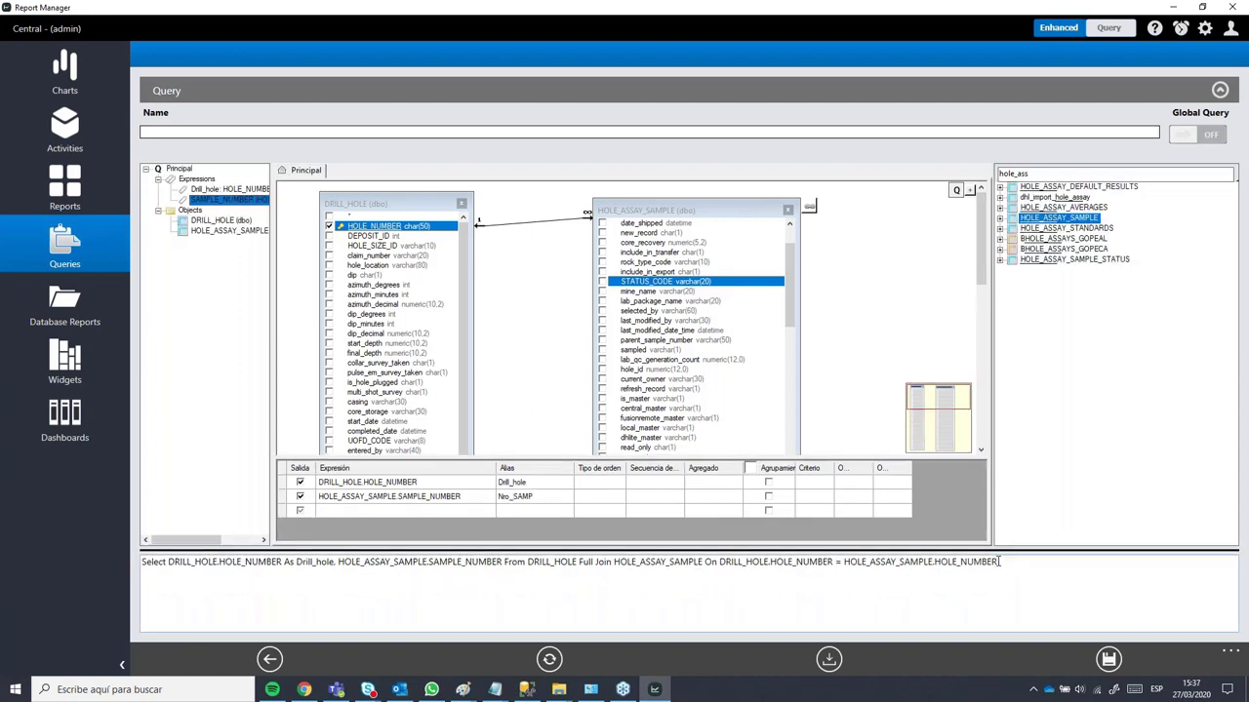
Step: Commit the Nro_SAMP alias and drag HOLE_ASSAY_SAMPLE closer to DRILL_HOLE
drag(997, 561, 132, 586)
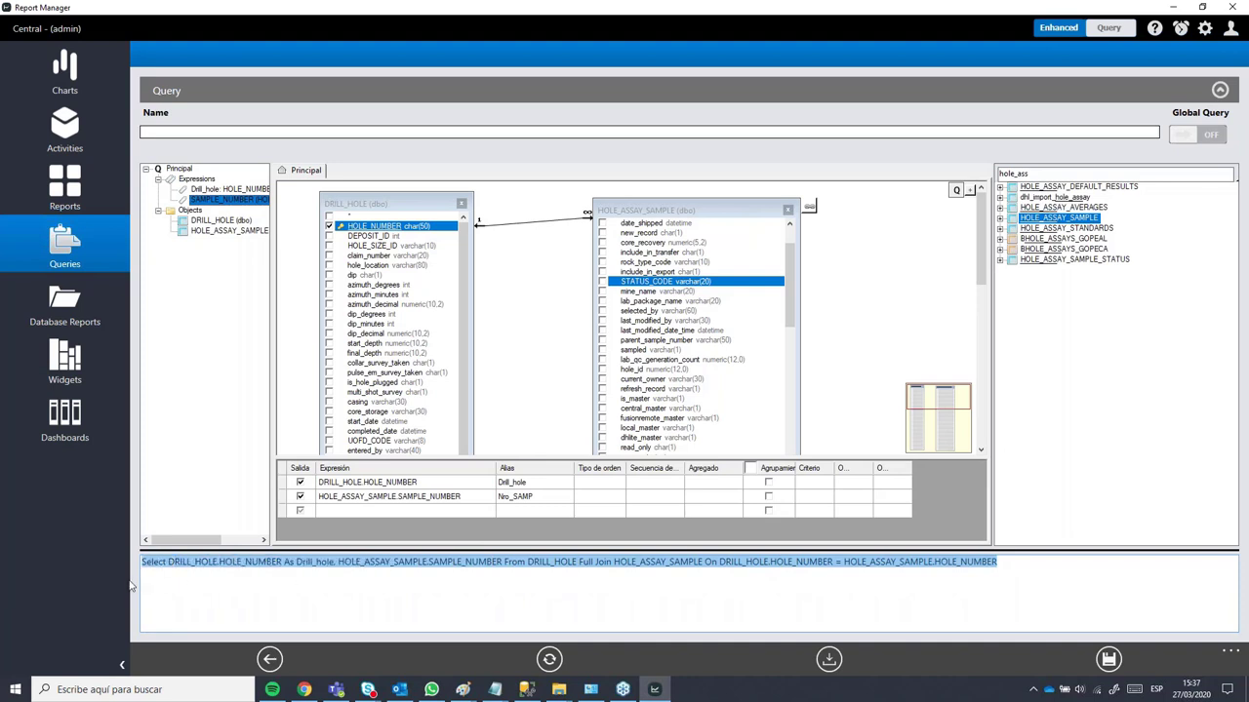
click(548, 576)
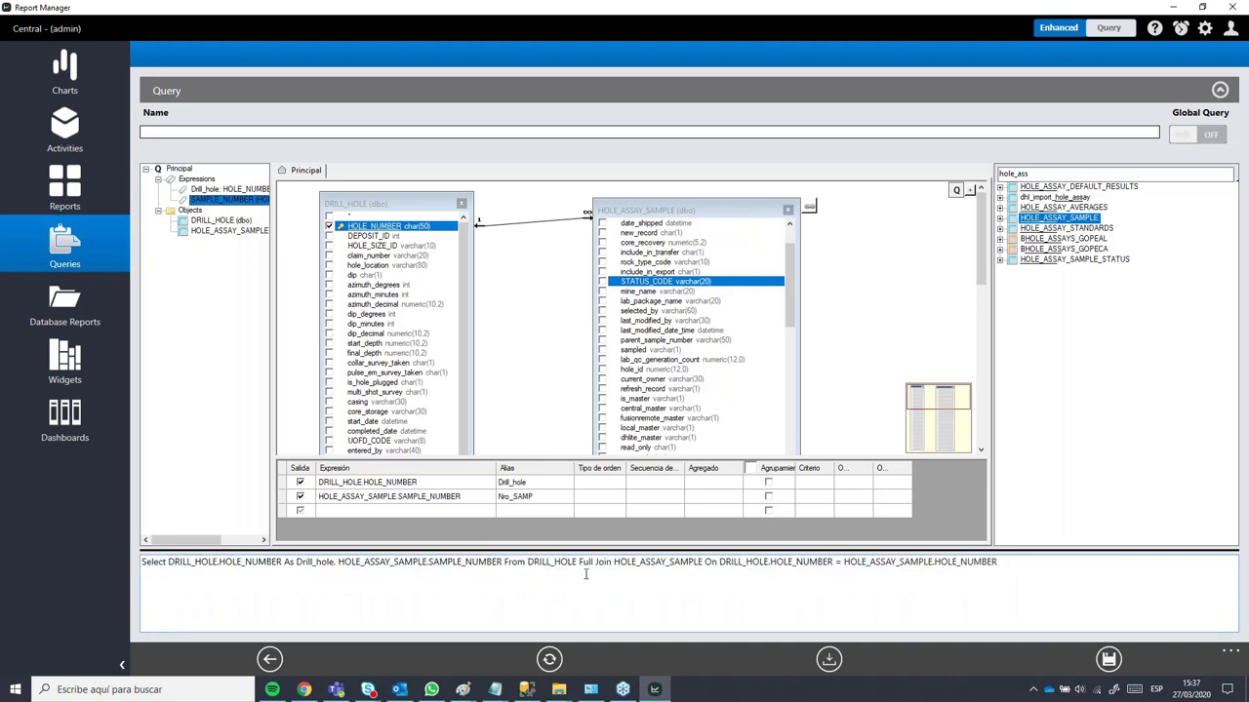
click(669, 209)
drag(669, 209, 604, 232)
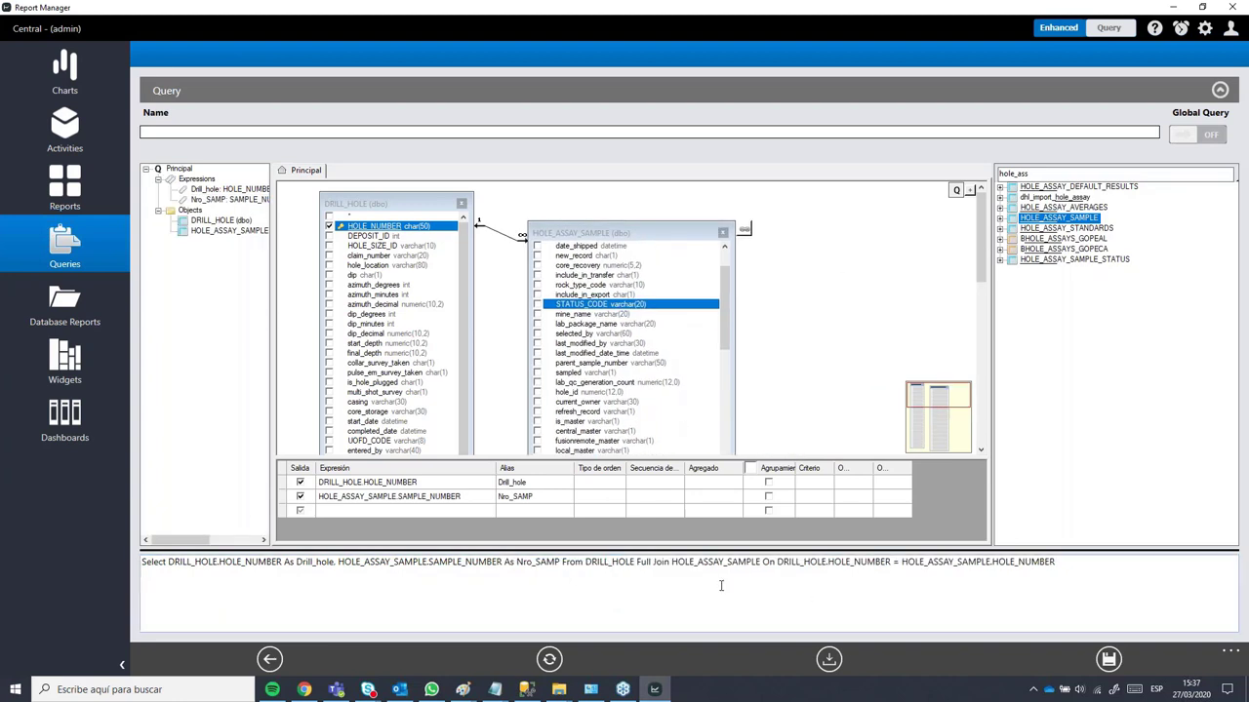
Step: Remove the stray characters accidentally typed into the SQL statement
drag(1084, 565, 144, 555)
click(226, 592)
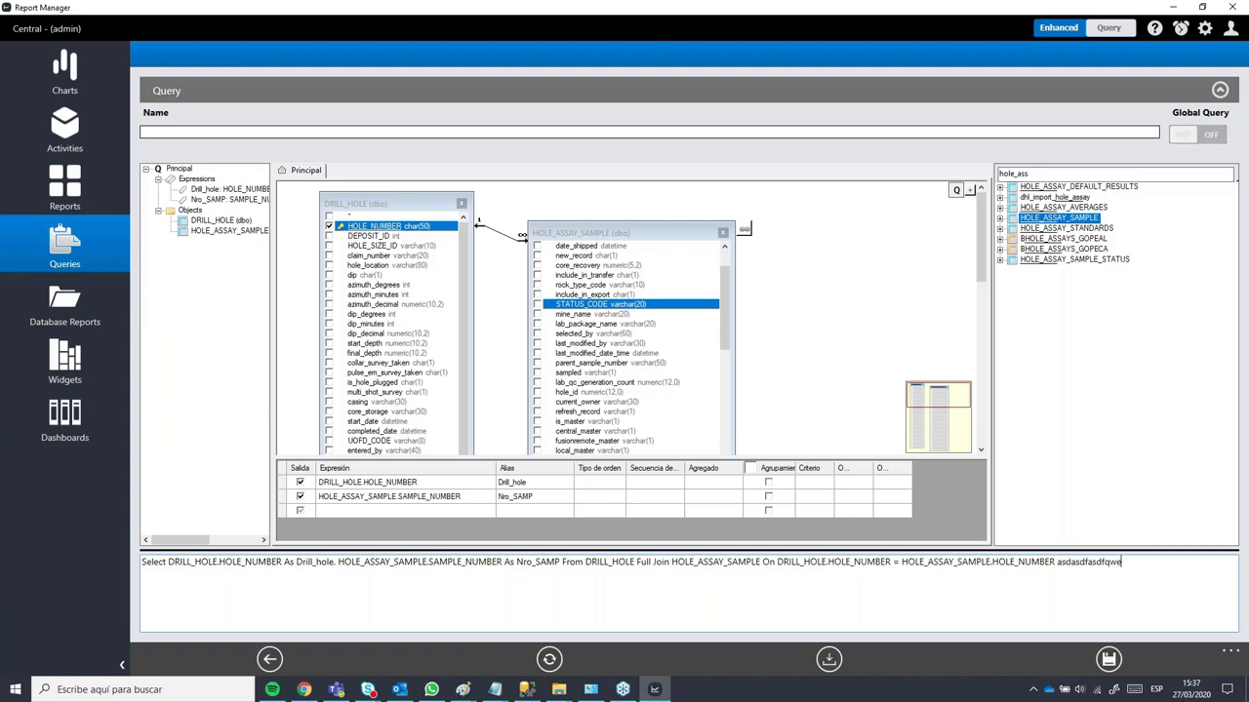
text(oirlaks)
key(BackSpace)
key(BackSpace)
key(BackSpace)
key(BackSpace)
key(BackSpace)
key(BackSpace)
key(BackSpace)
key(BackSpace)
key(BackSpace)
key(BackSpace)
key(BackSpace)
key(BackSpace)
Step: Enter demo_1 as the query name, save it, and attempt to export its results
click(191, 134)
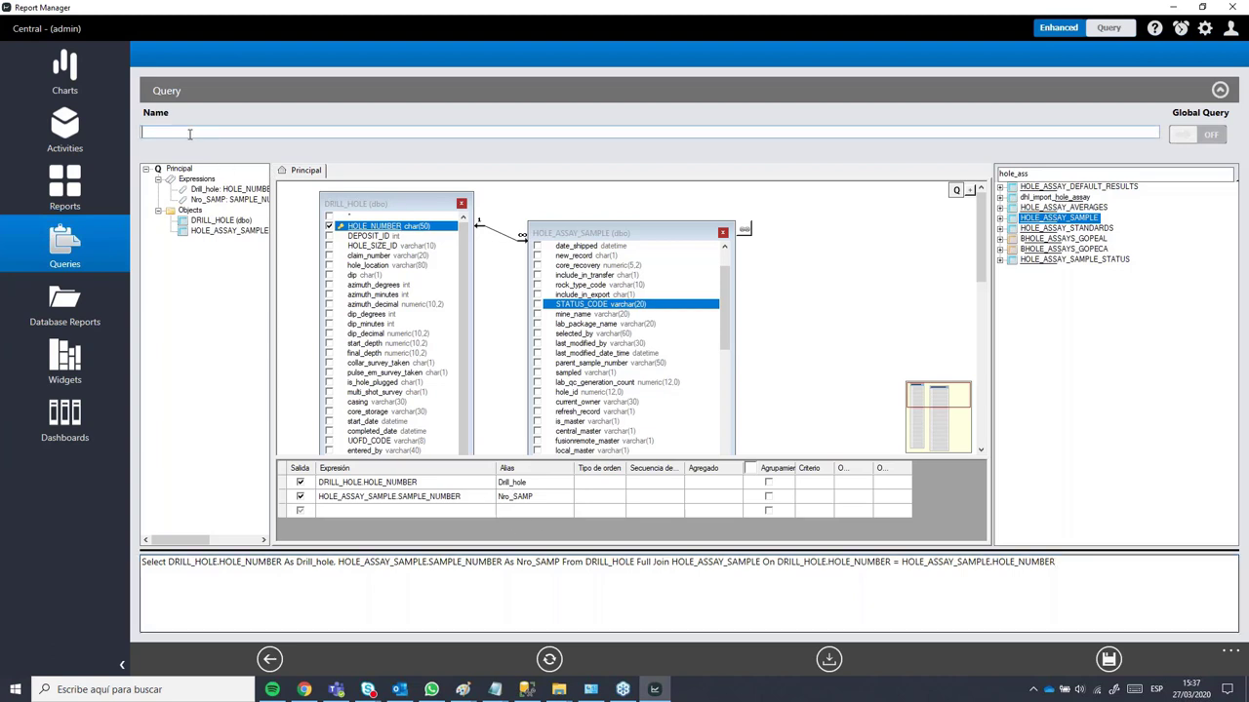
text(demo_1)
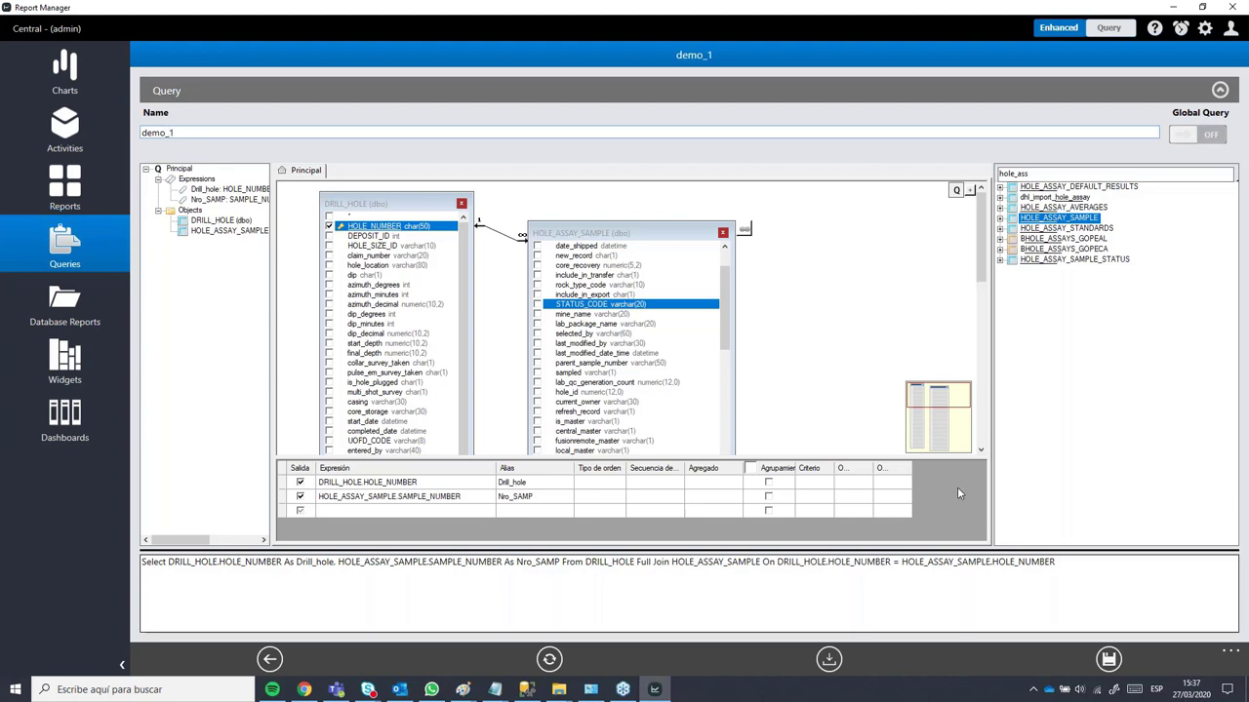
click(1109, 659)
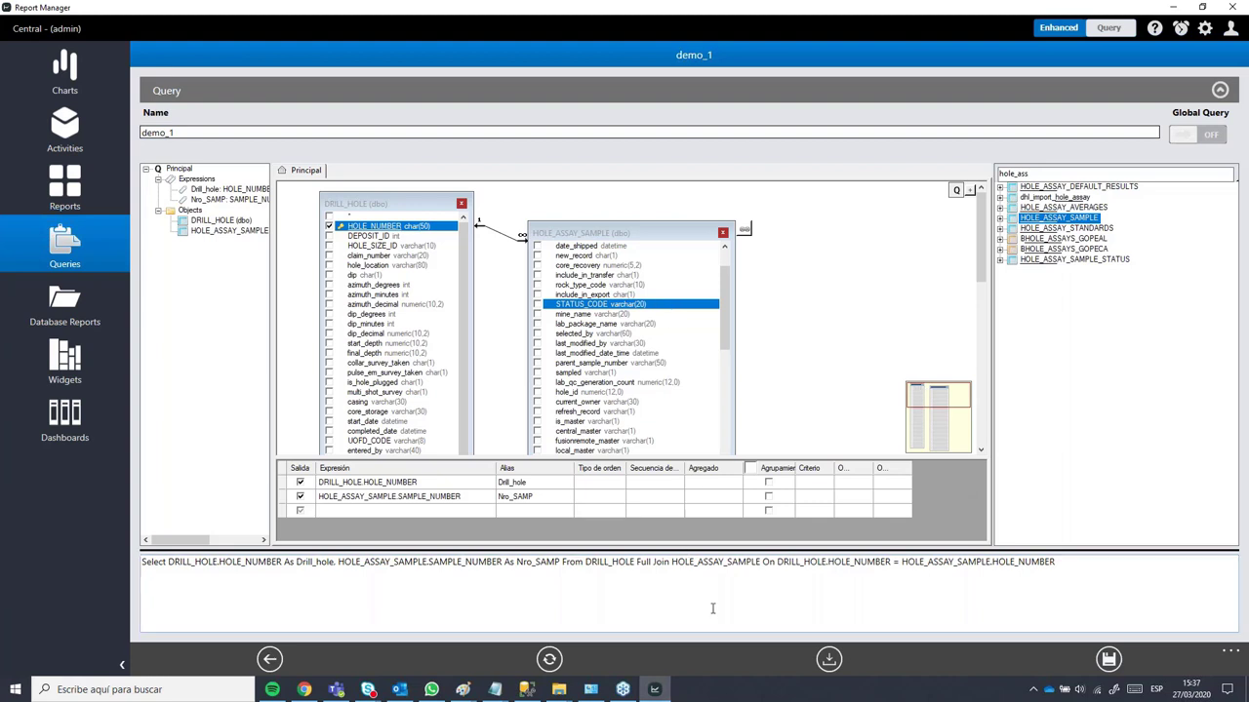
click(828, 662)
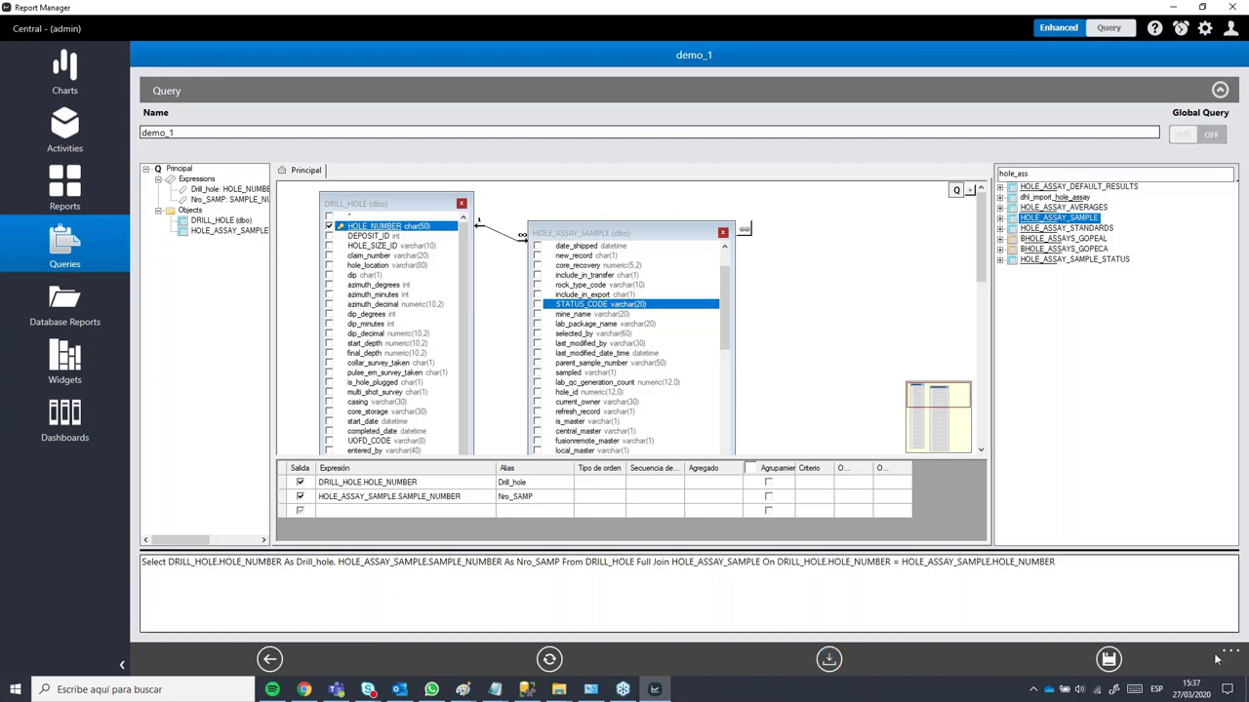
click(828, 663)
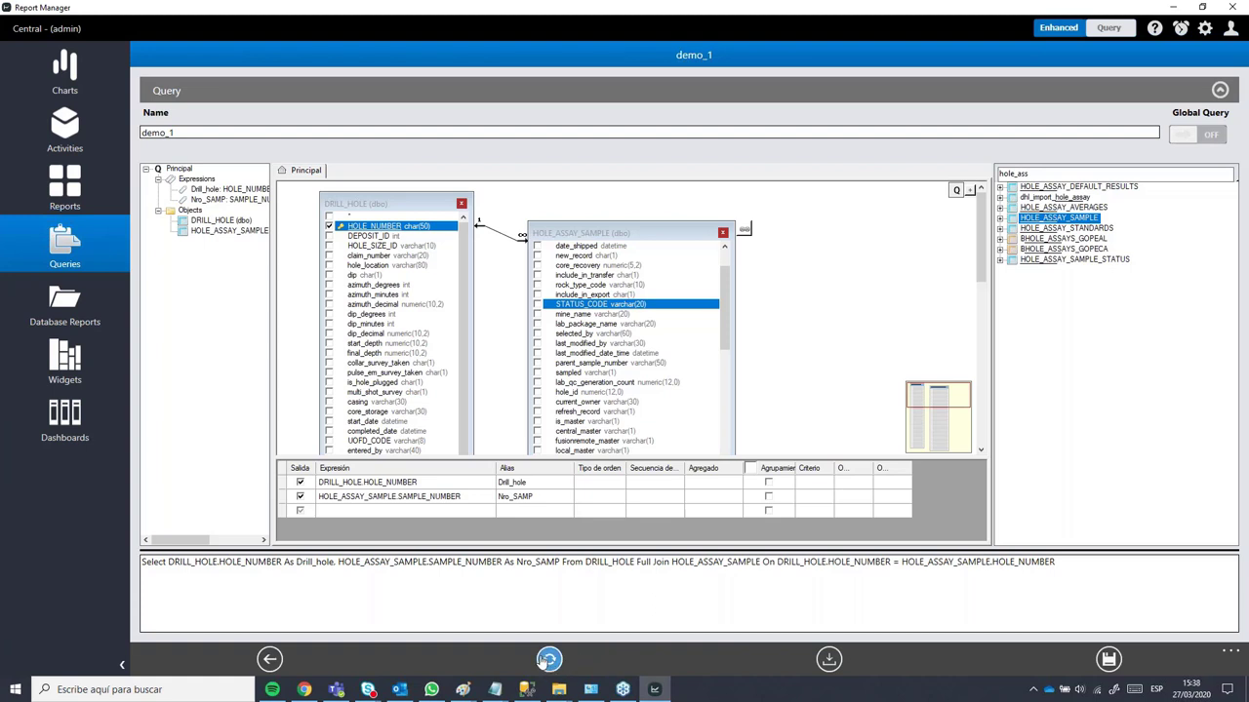
click(549, 661)
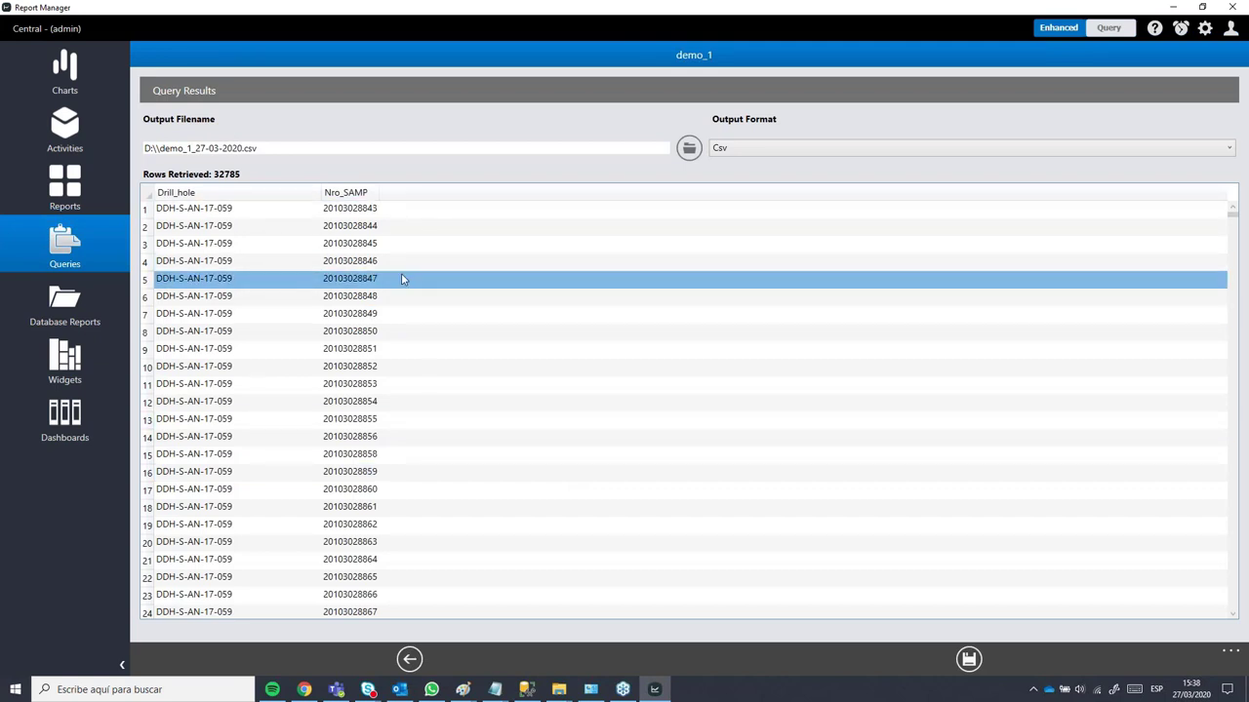
scroll(397, 335, down, 4)
scroll(397, 335, down, 20)
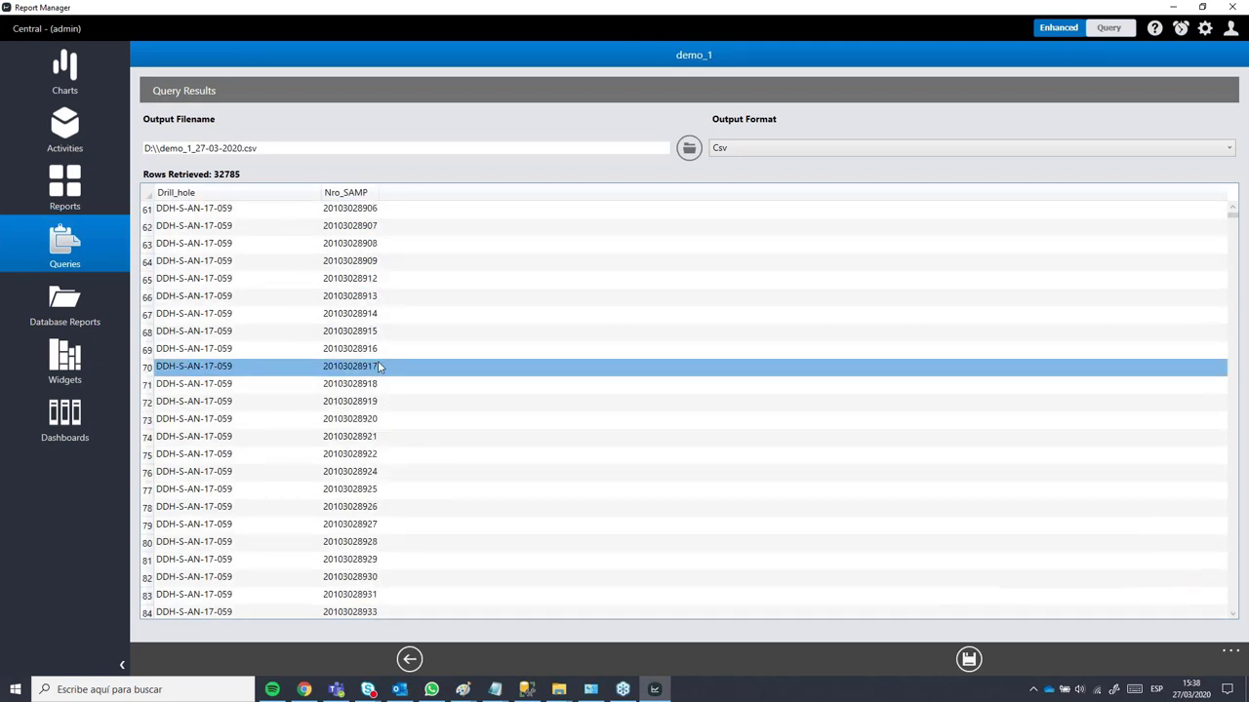
scroll(379, 368, down, 20)
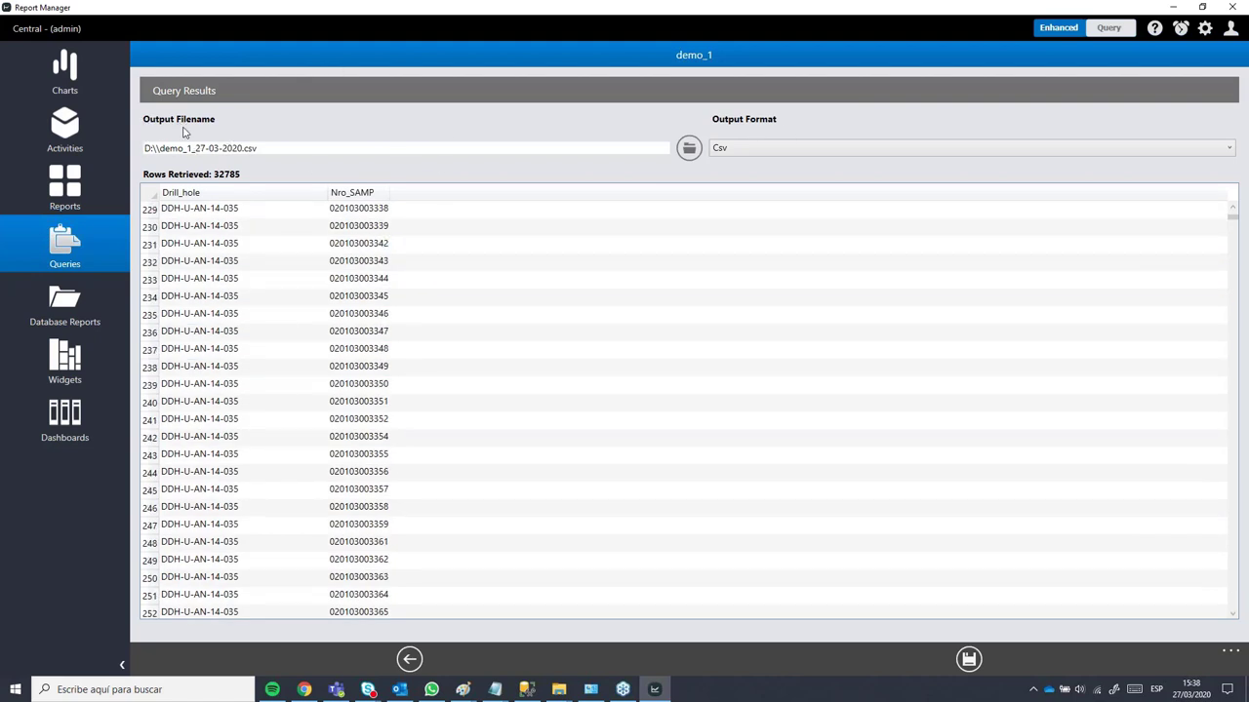
click(278, 243)
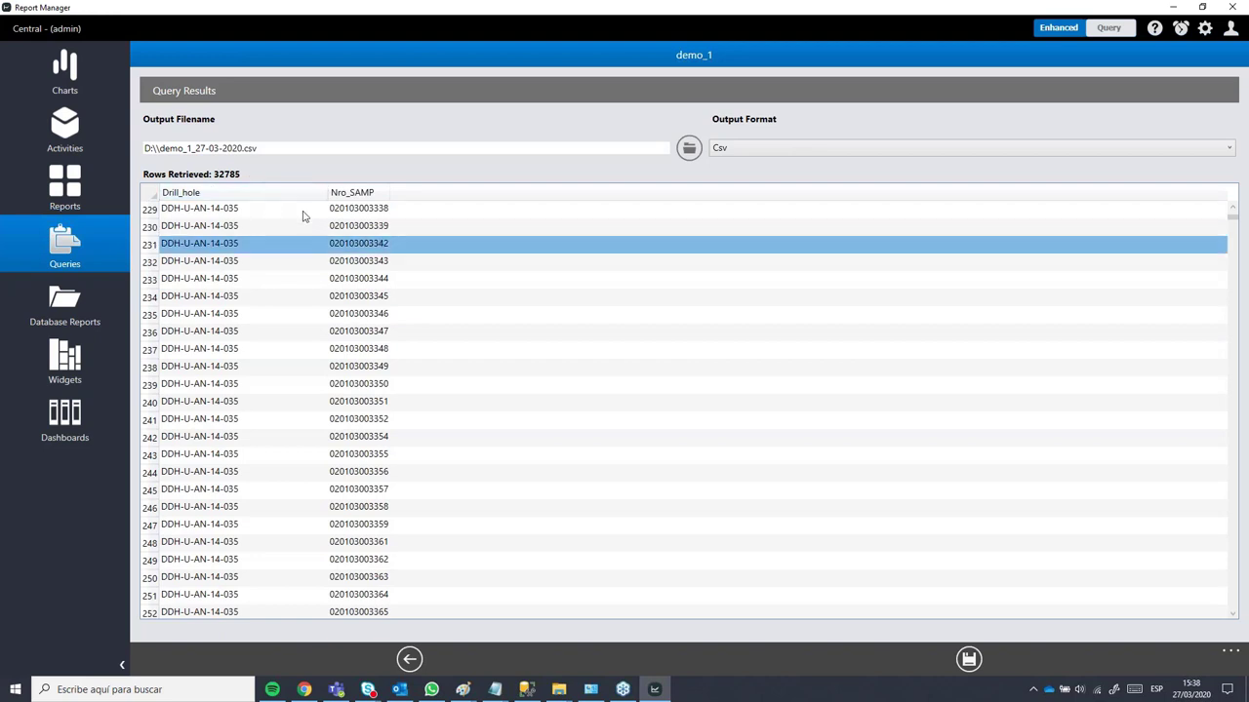
click(372, 336)
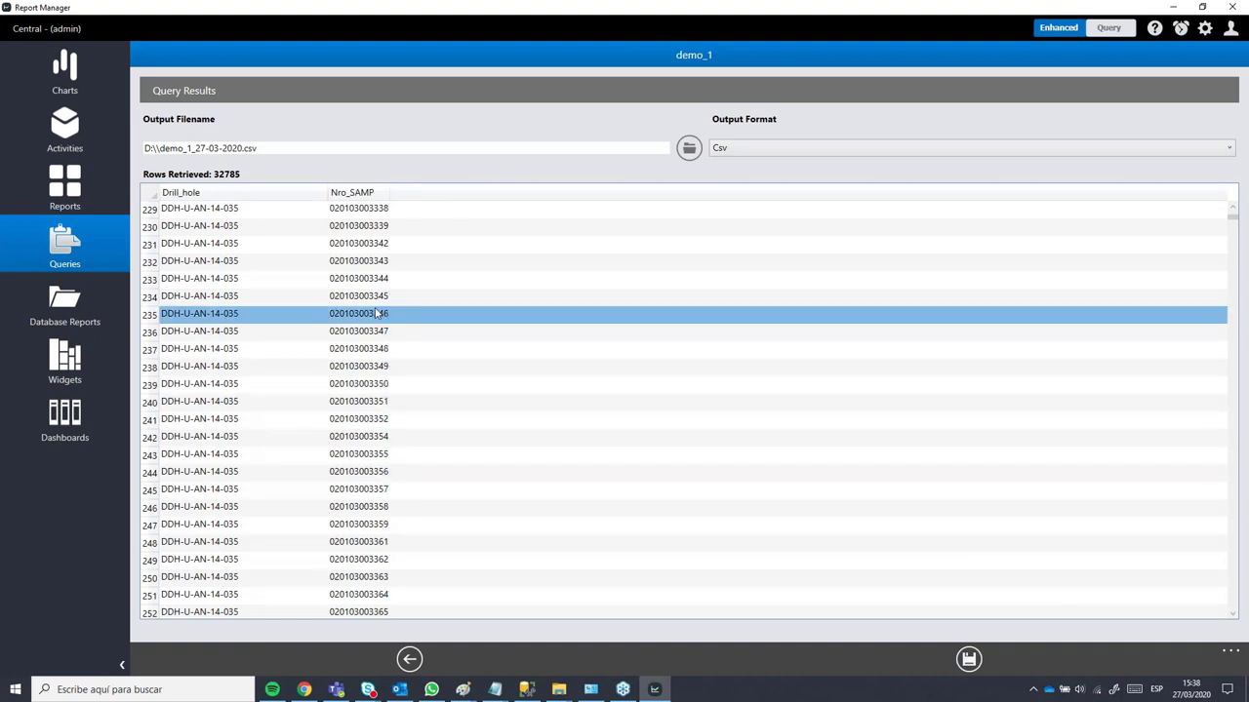
click(409, 662)
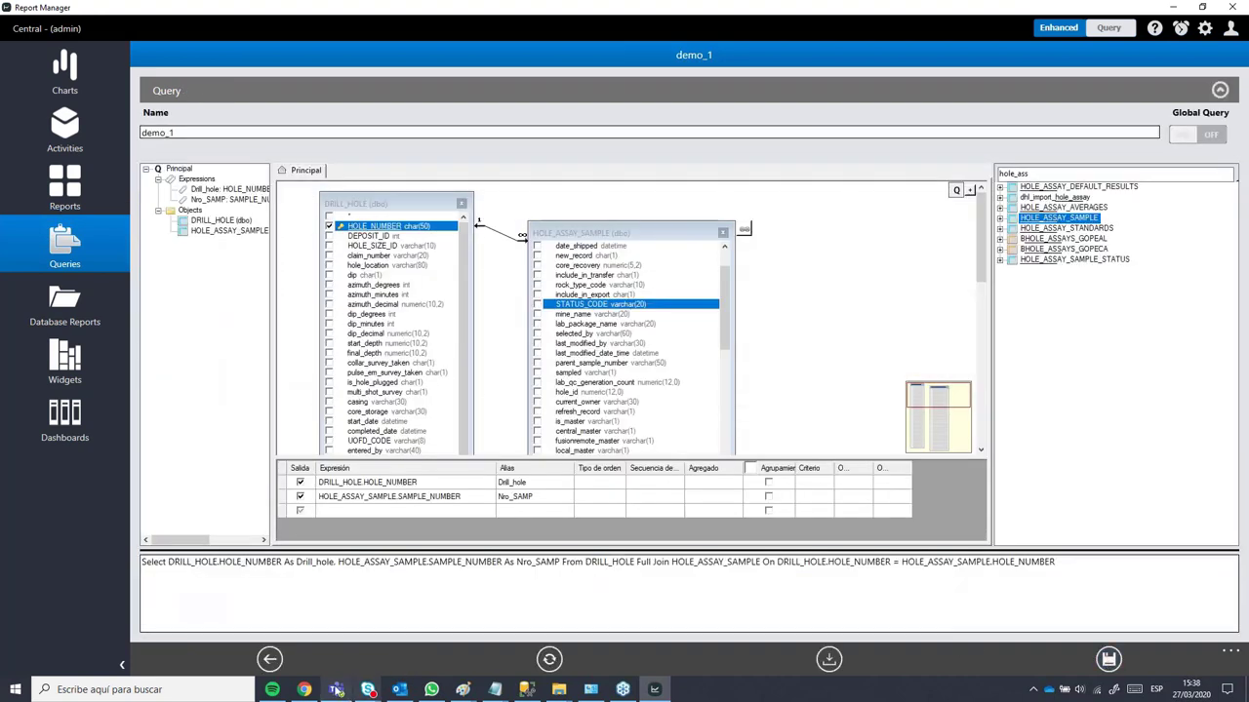
Step: Reopen the demo_1 query's results from the Queries list, then return to the saved queries
click(270, 659)
click(250, 232)
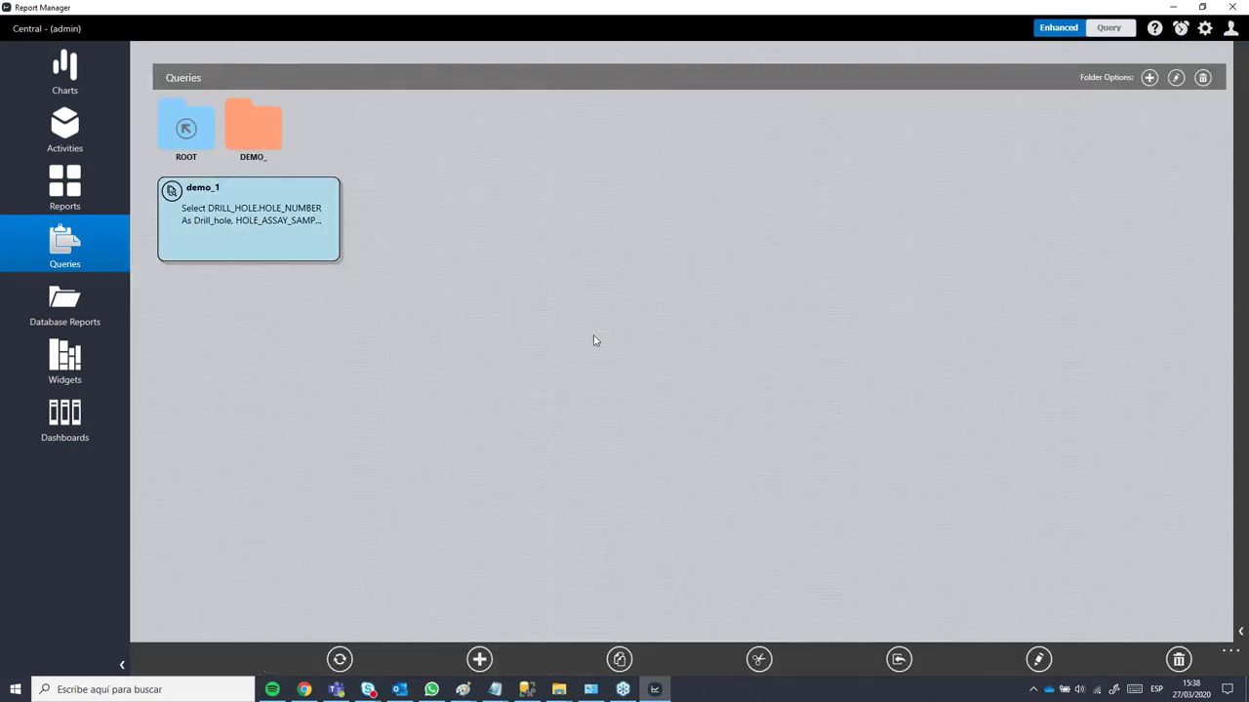
double_click(230, 230)
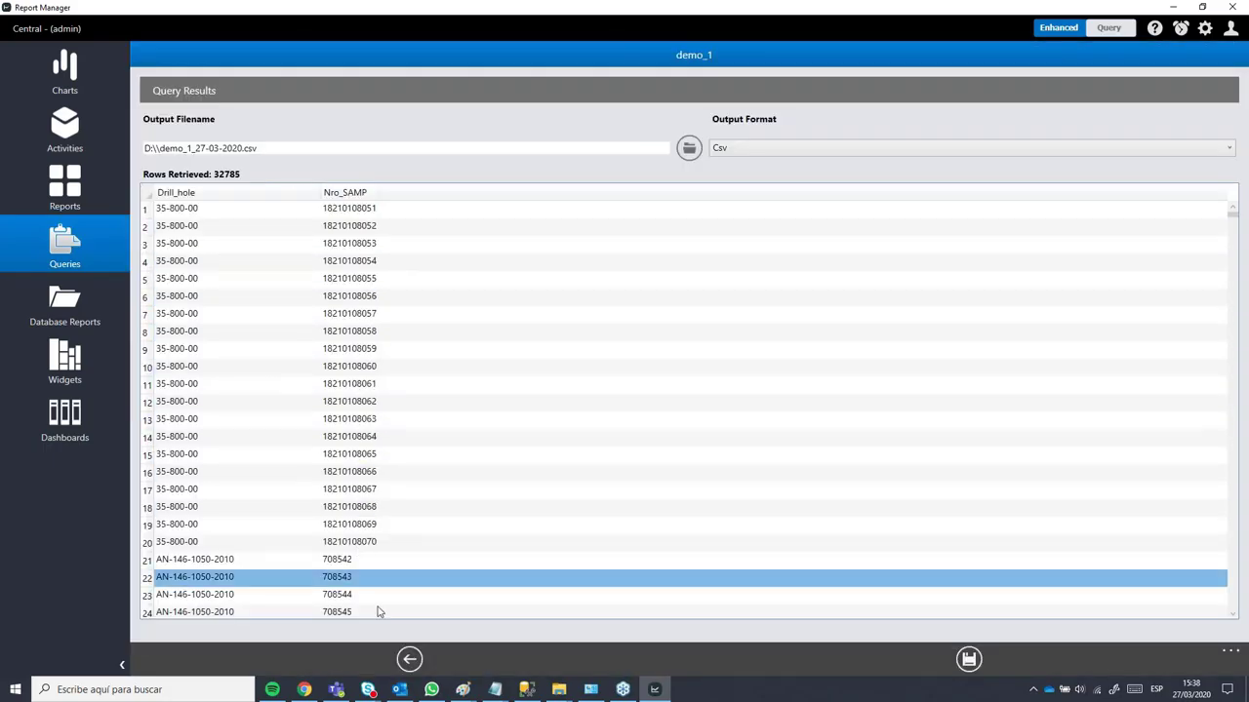
click(409, 660)
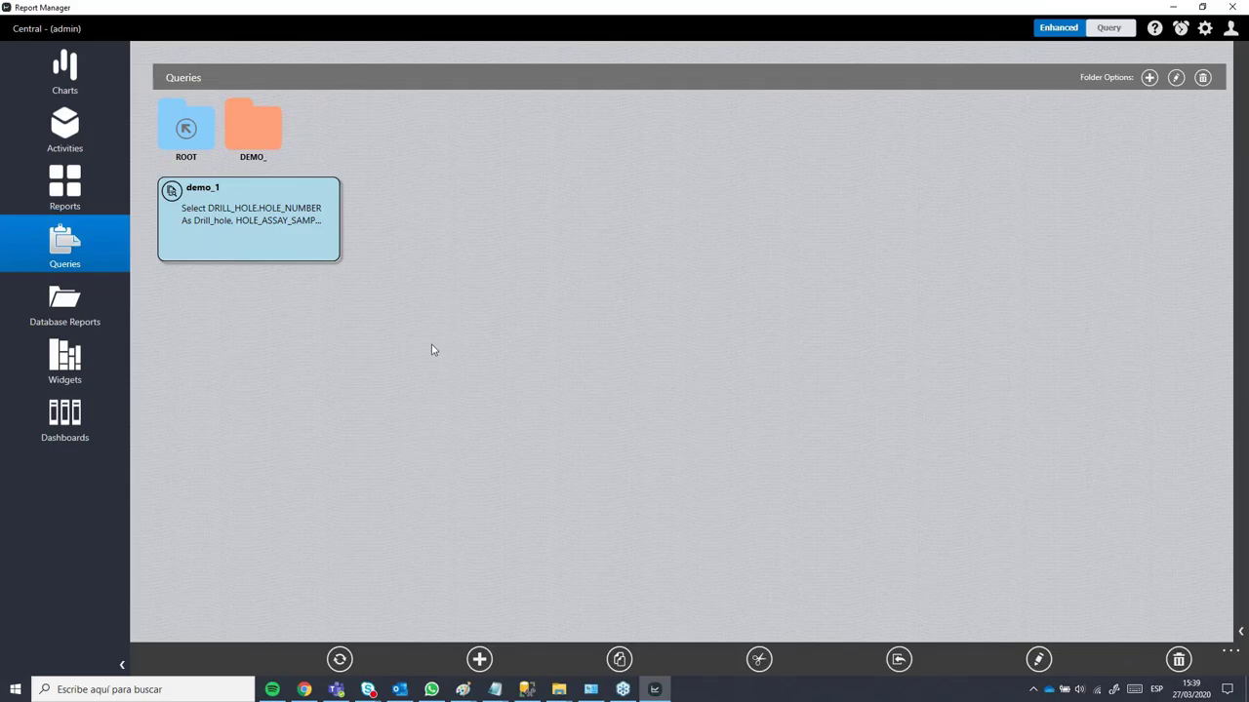
Step: Add a new Database Report and launch the Report Designer for it
click(60, 317)
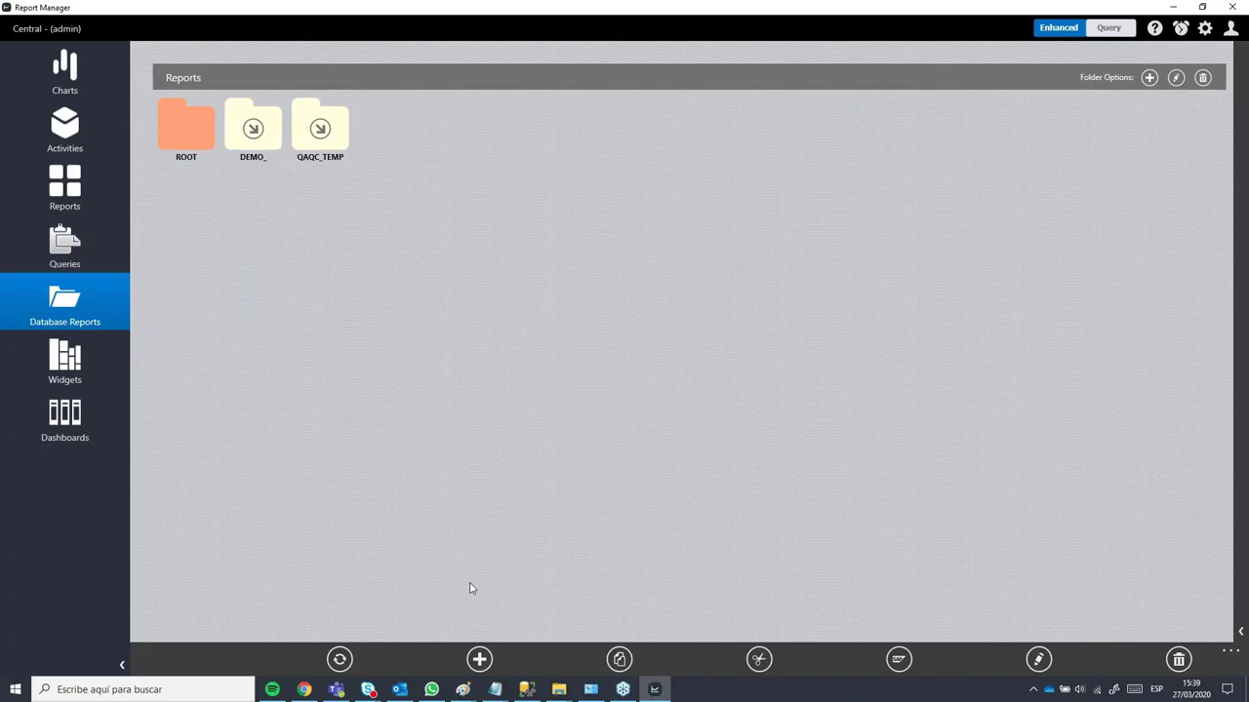
click(479, 659)
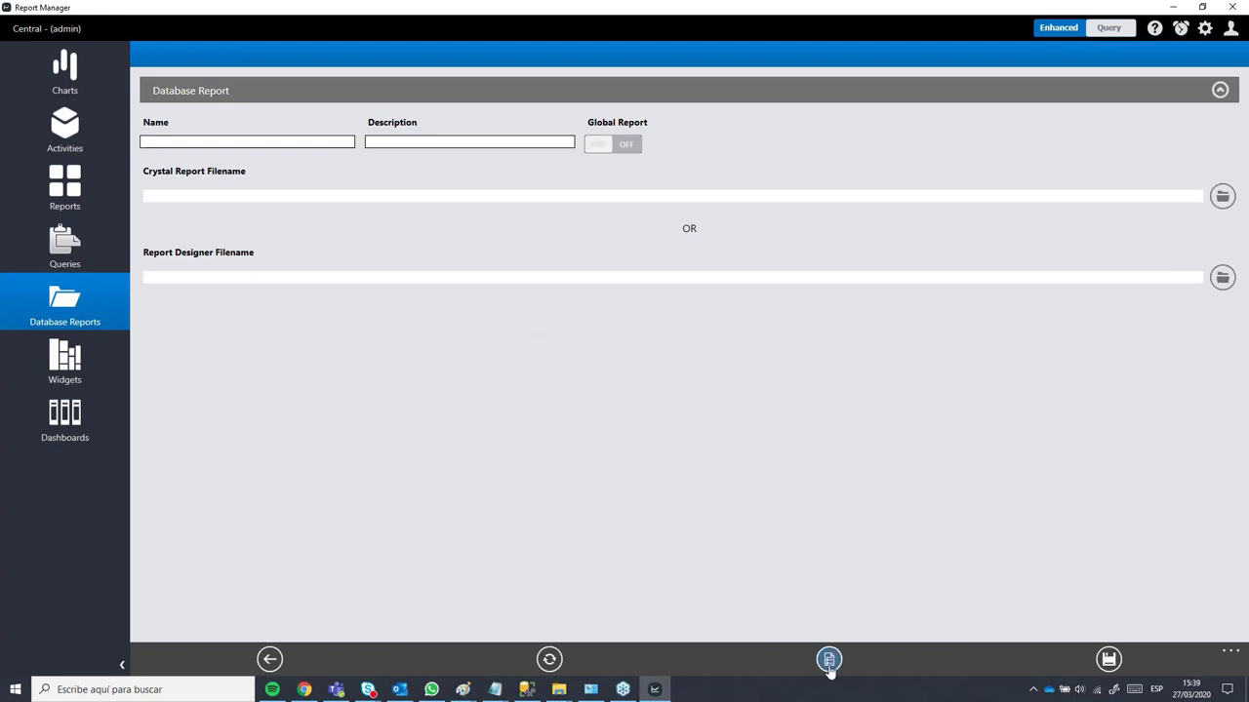
click(829, 664)
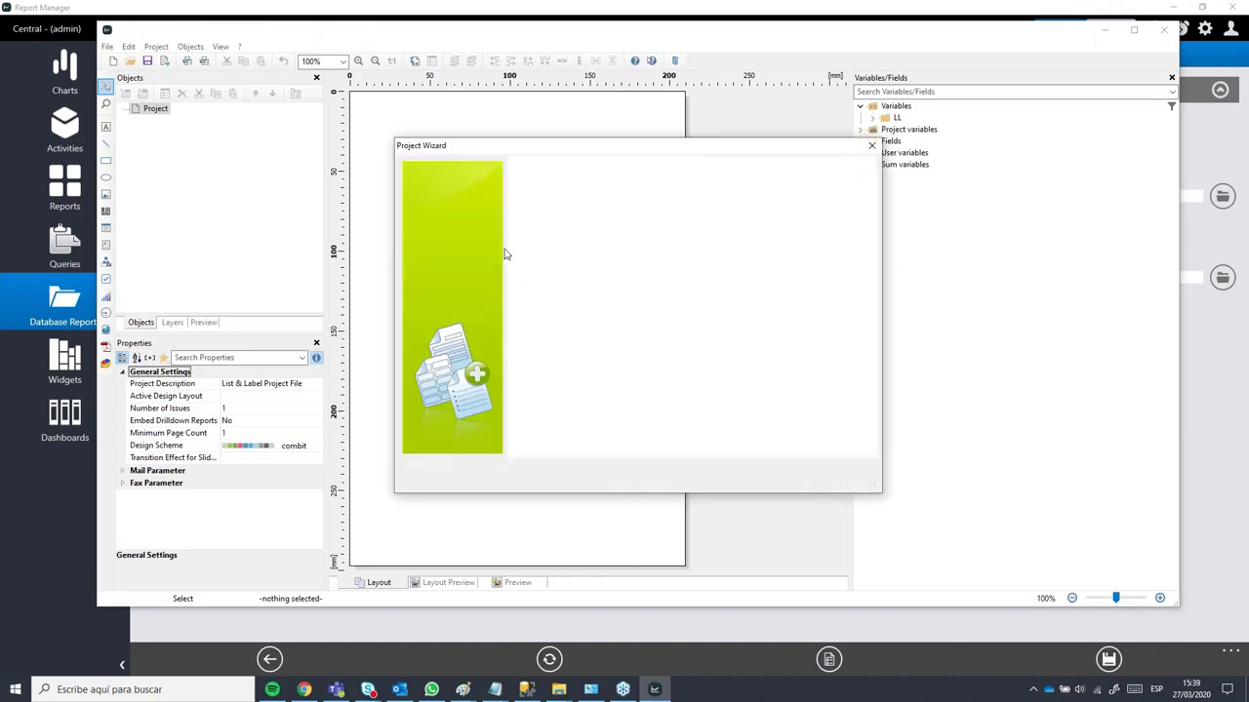
Step: Cancel the Project Wizard, browse the database tables under Fields, then close the designer
click(840, 479)
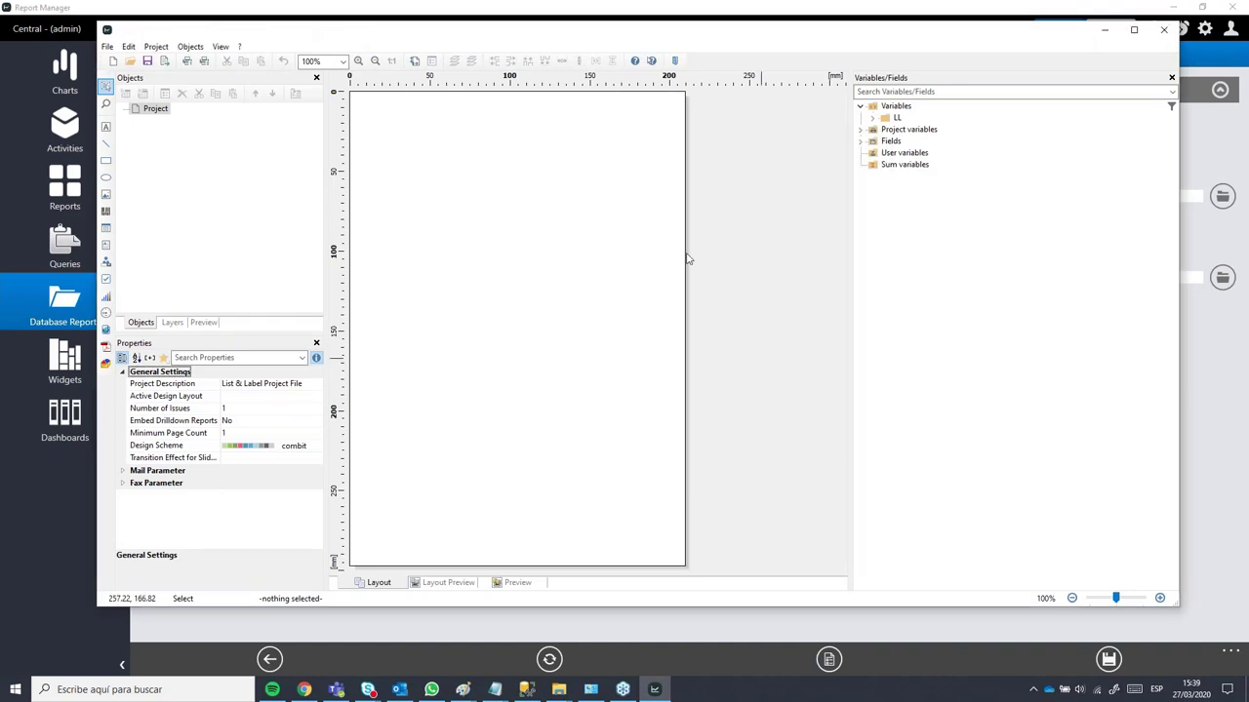
click(866, 141)
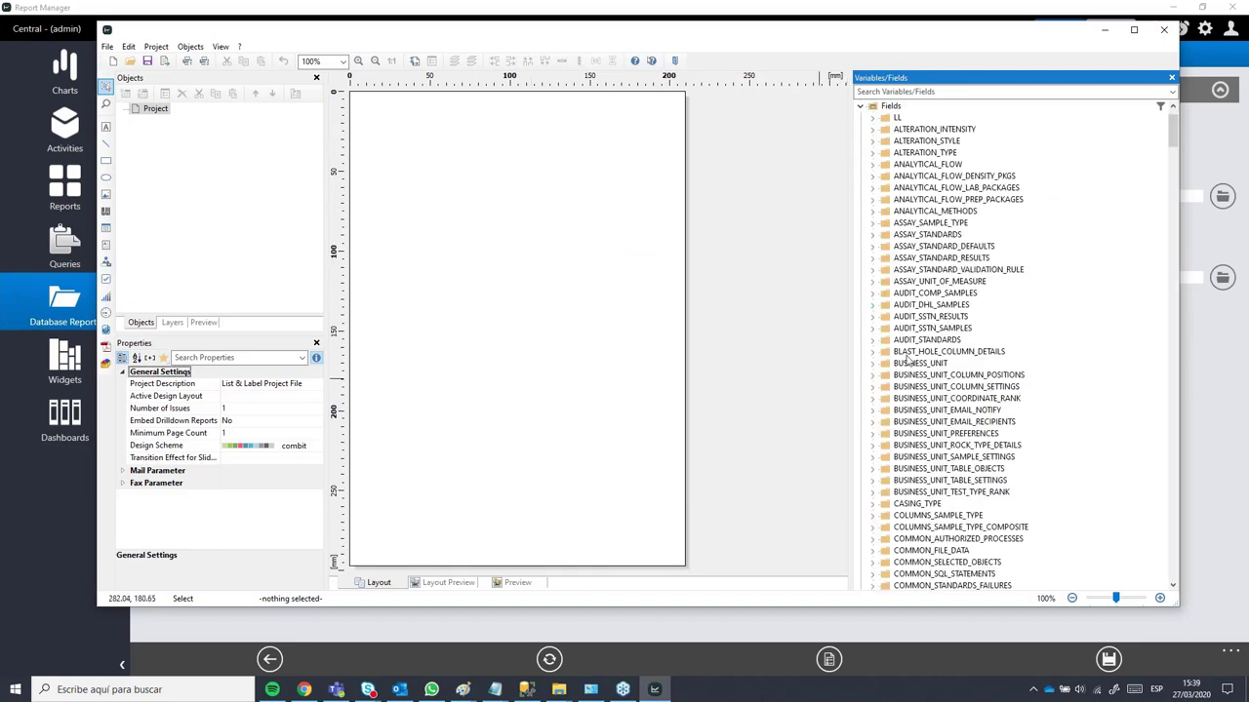
scroll(973, 347, down, 9)
scroll(1025, 279, down, 15)
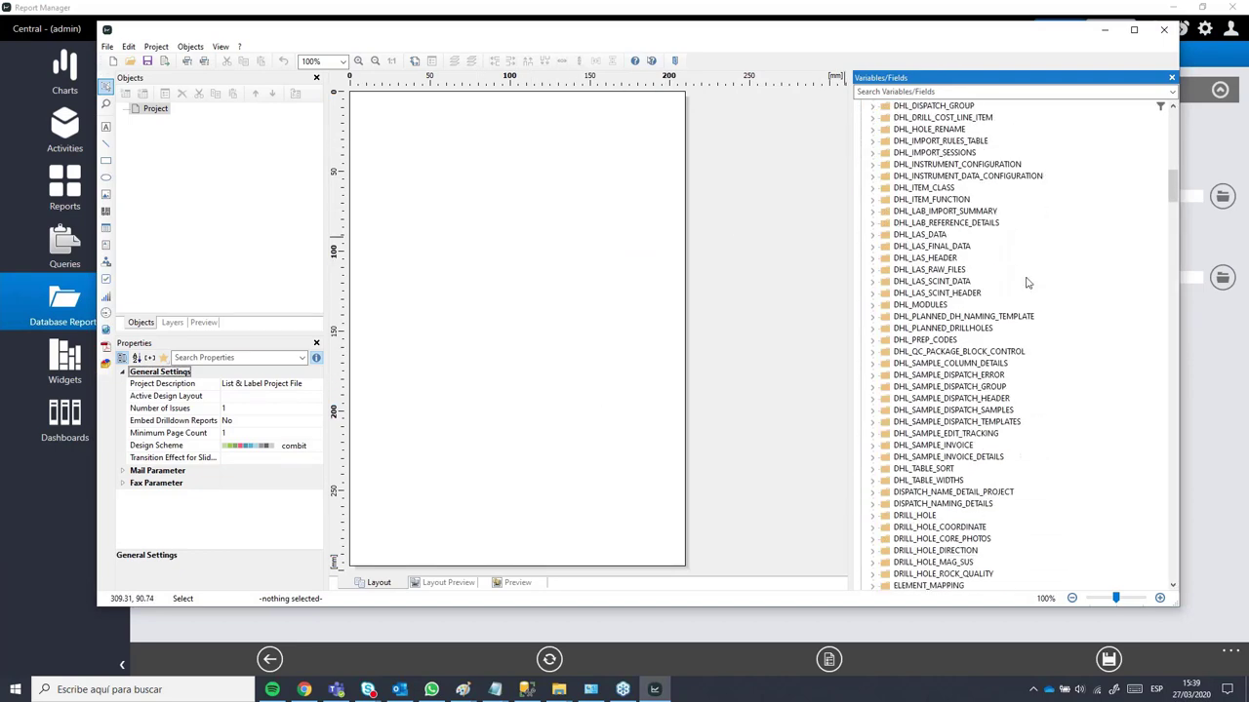
scroll(1037, 289, down, 18)
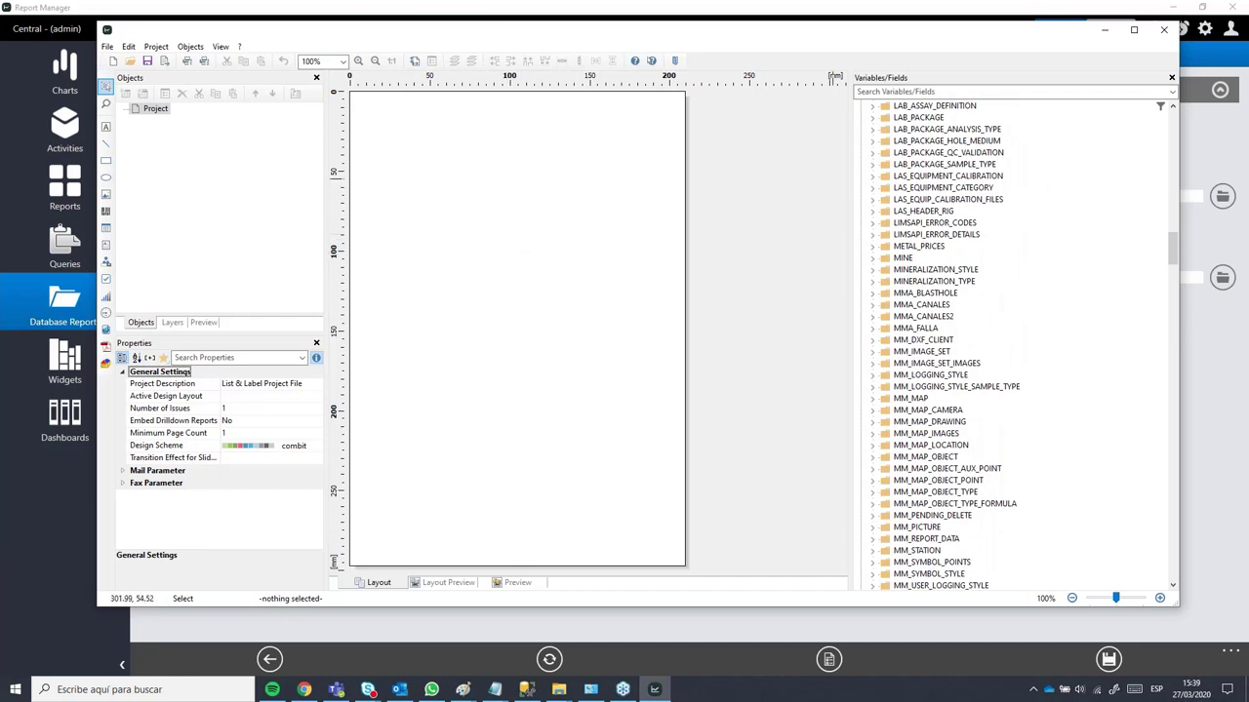
click(1168, 30)
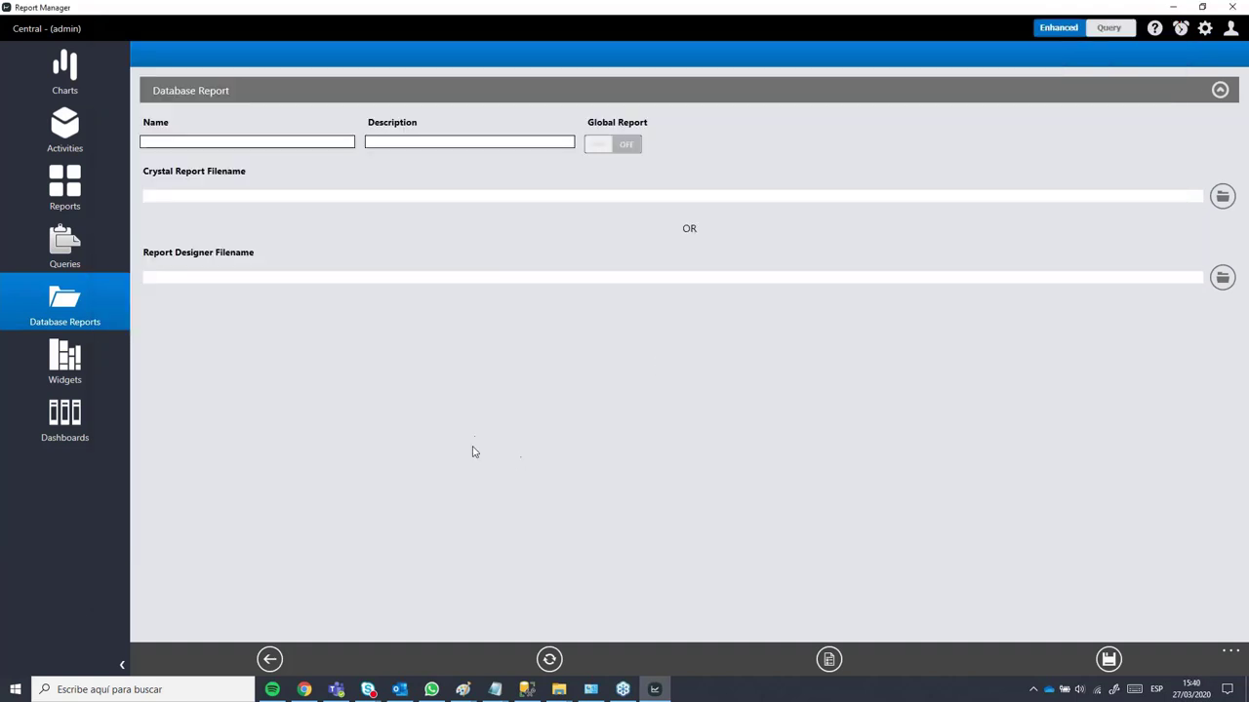
Step: Go to Widgets, then exit Report Manager and confirm the exit
click(74, 369)
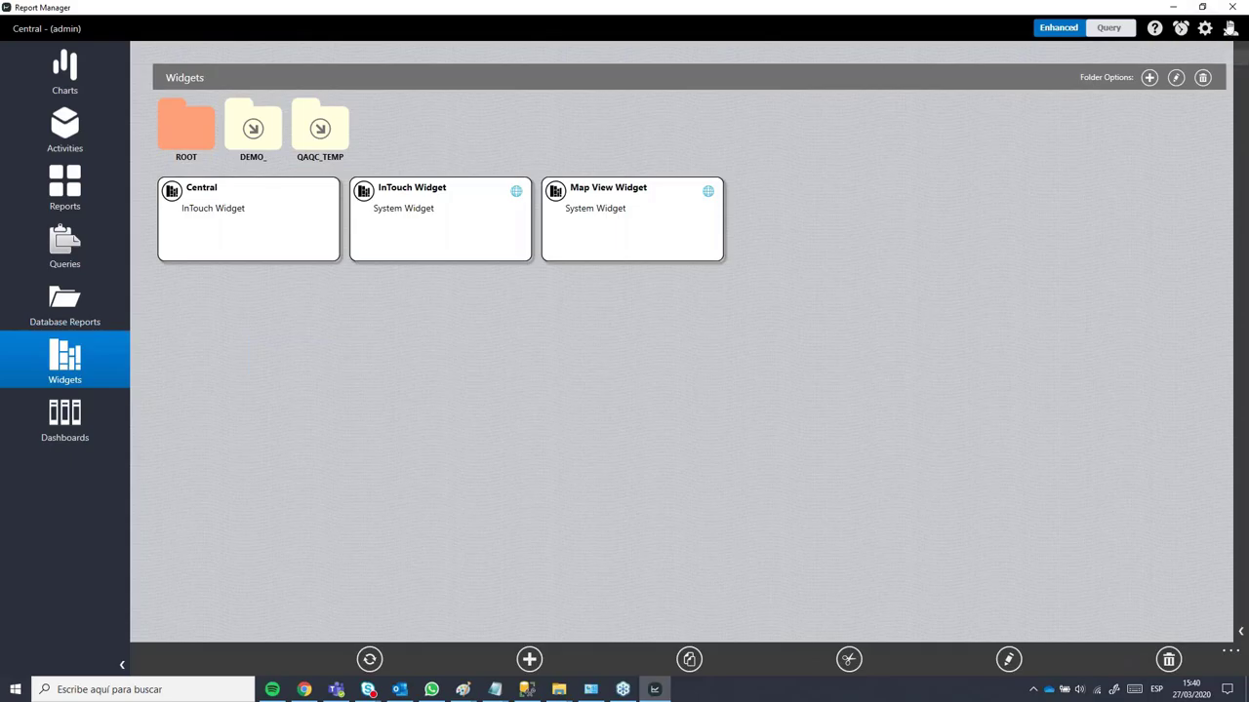
click(1235, 7)
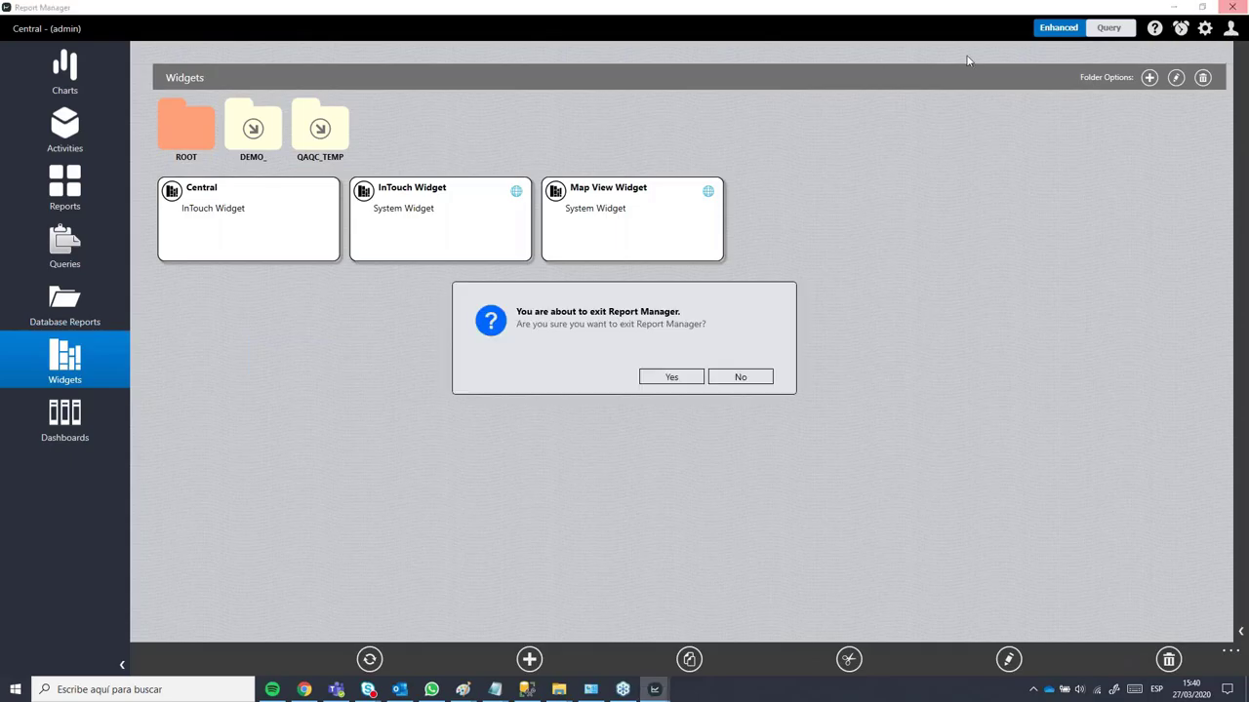
click(671, 381)
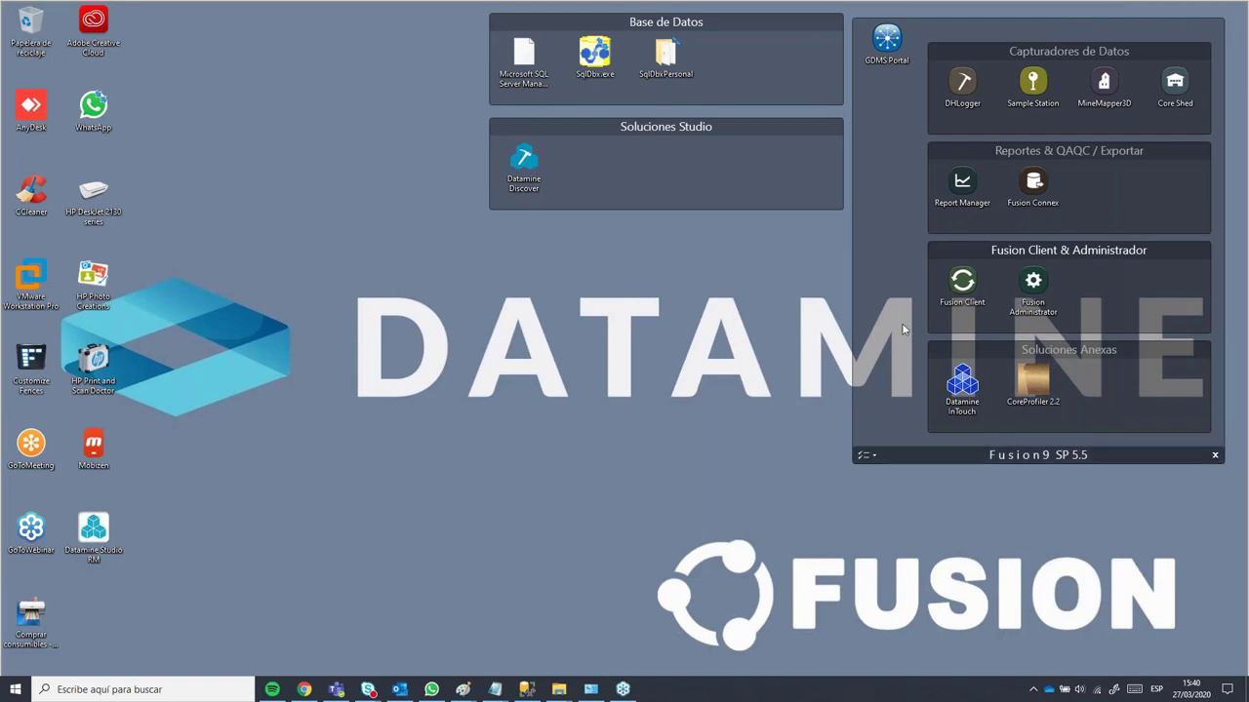
Step: Relaunch Report Manager, sign in with another user's credentials on the Local environment, and open Widgets
click(965, 190)
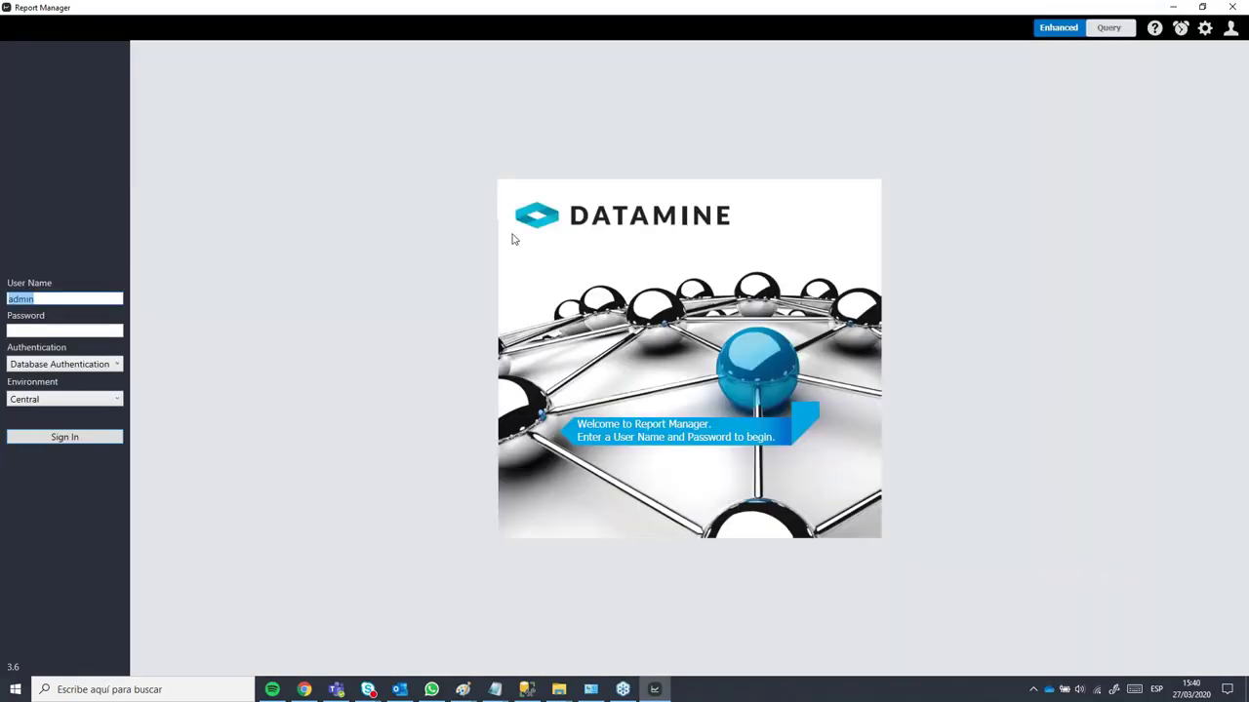
text(user_dtm)
click(15, 330)
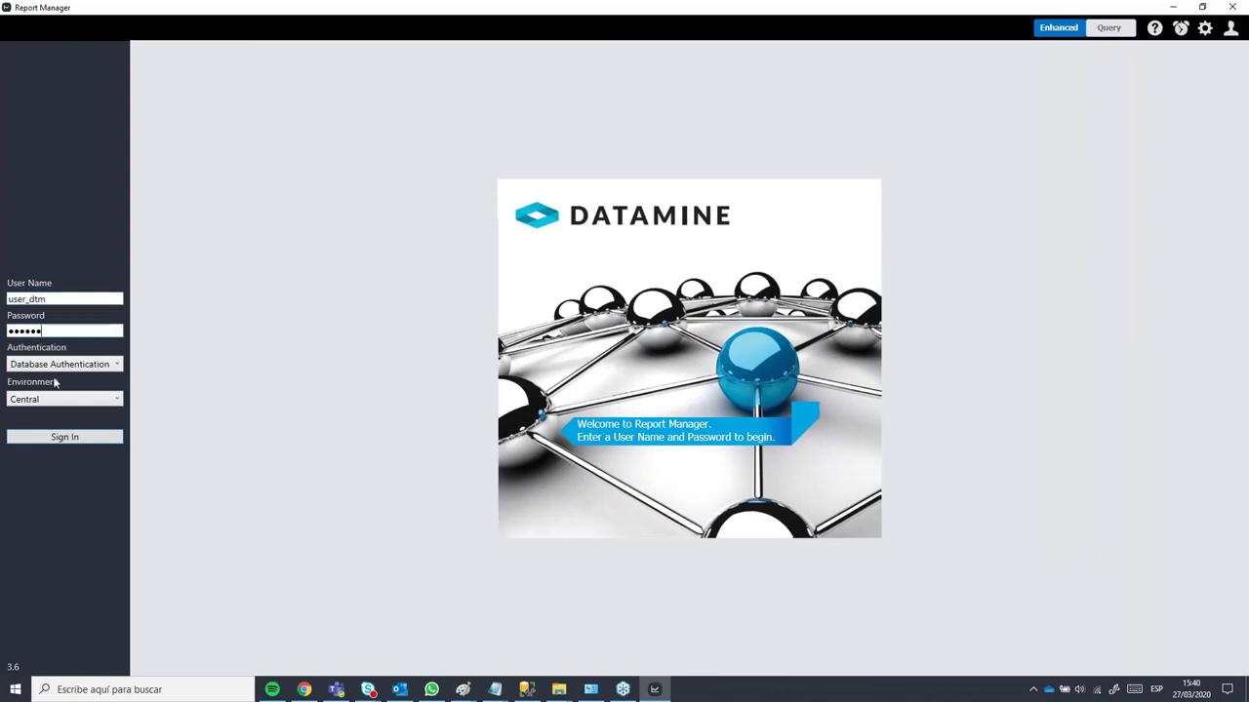
click(32, 405)
click(26, 432)
click(64, 437)
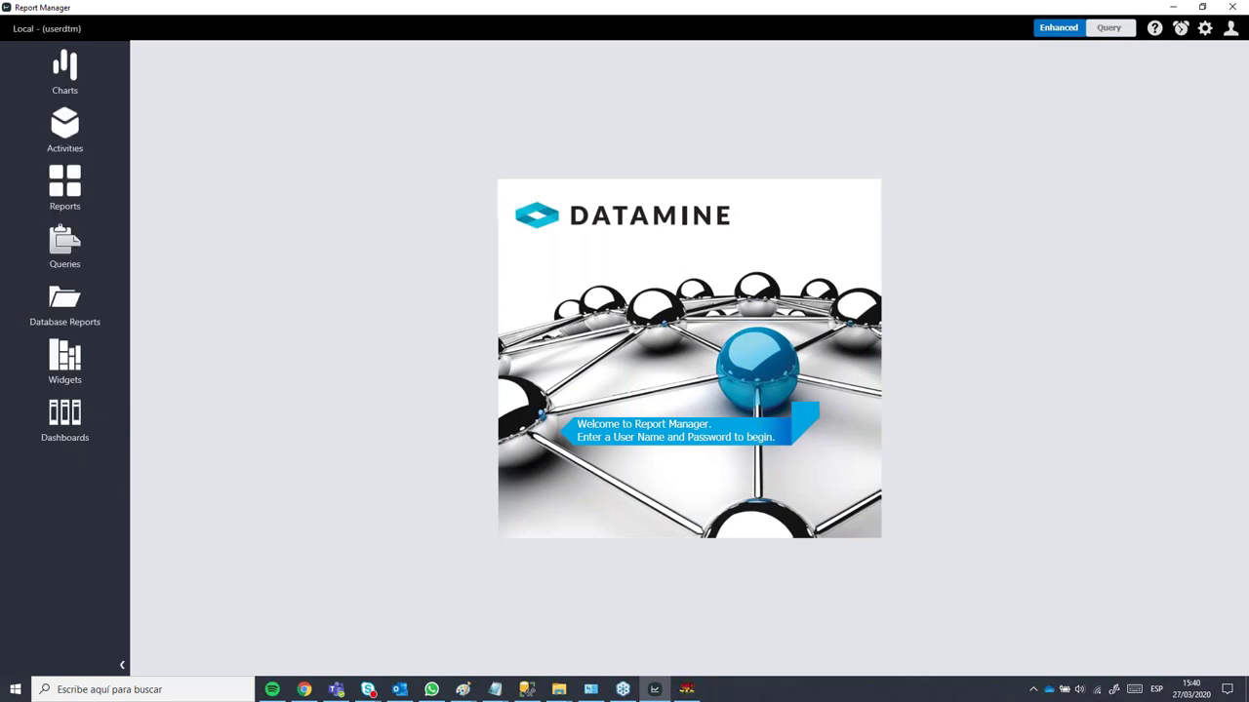
click(90, 369)
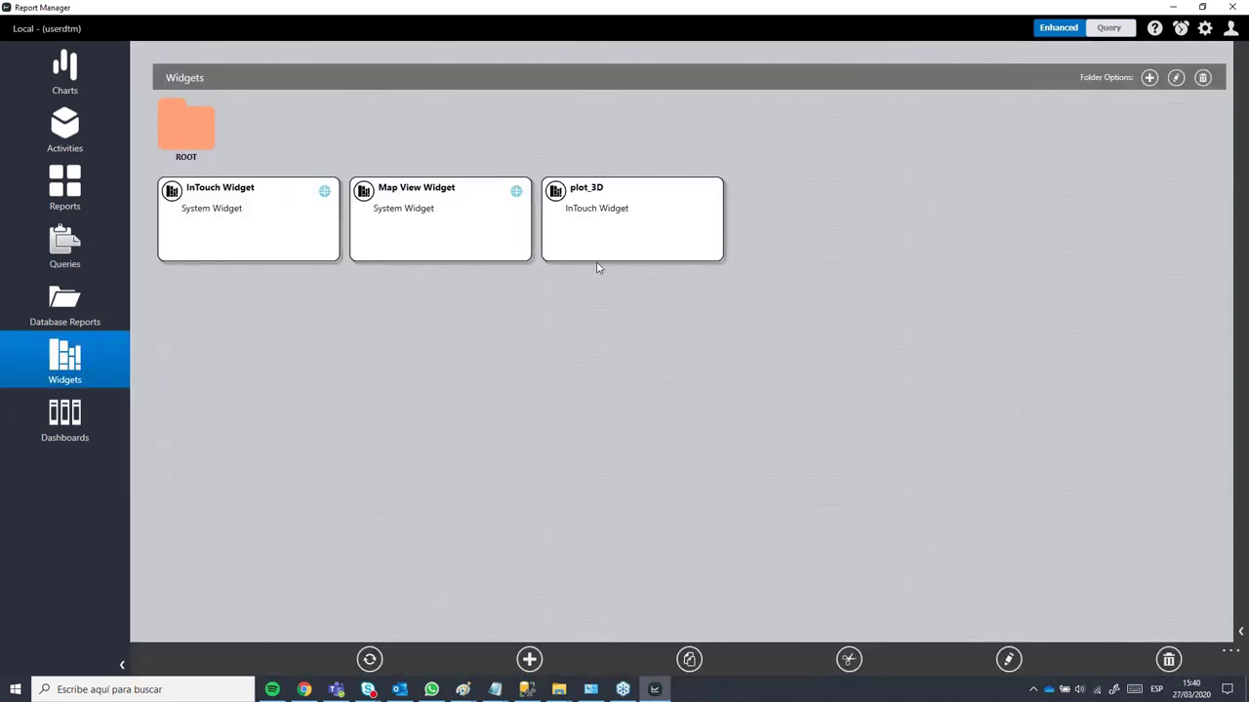
Step: Edit the plot_3D widget and review Depth Log columns for Location, Direction and Composite_Samples
click(628, 223)
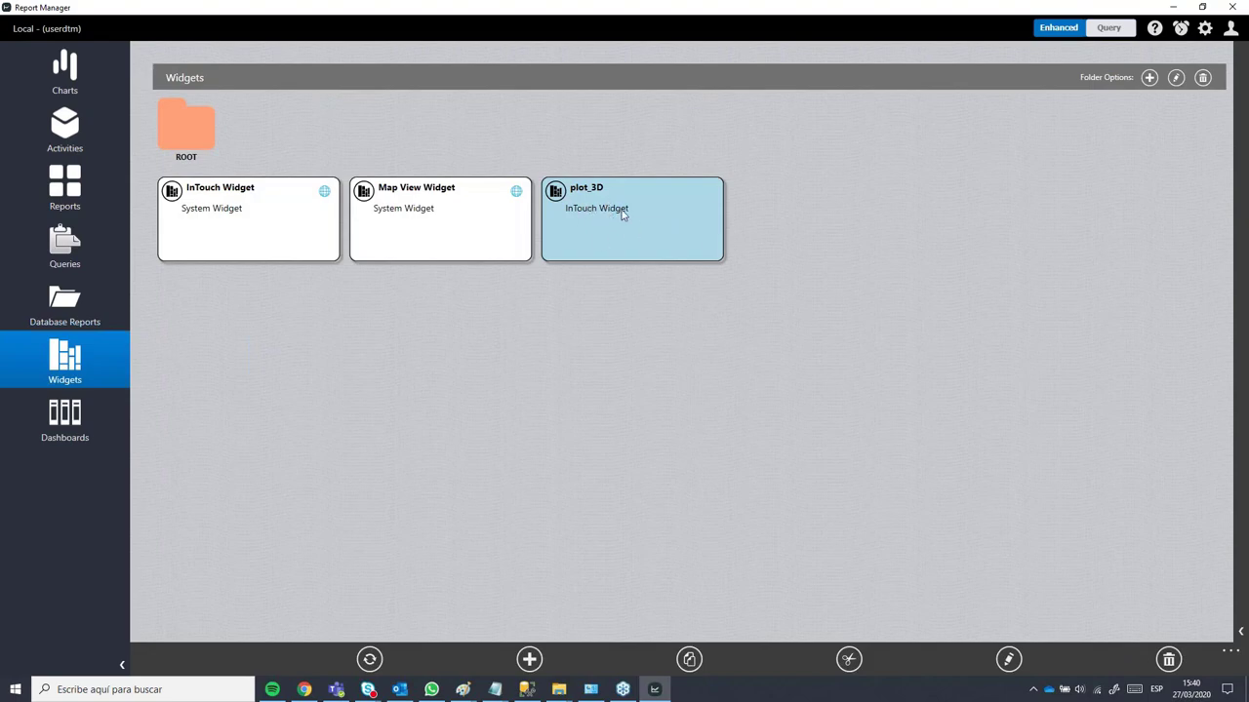
click(1009, 660)
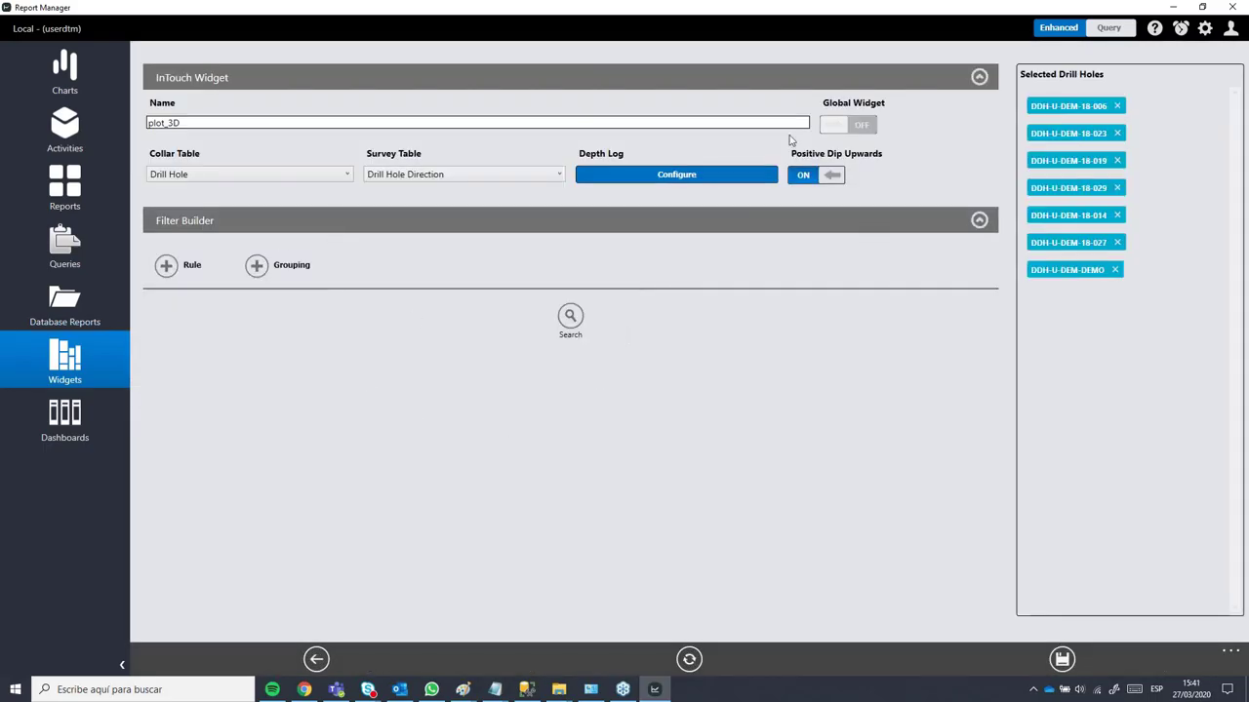
click(695, 176)
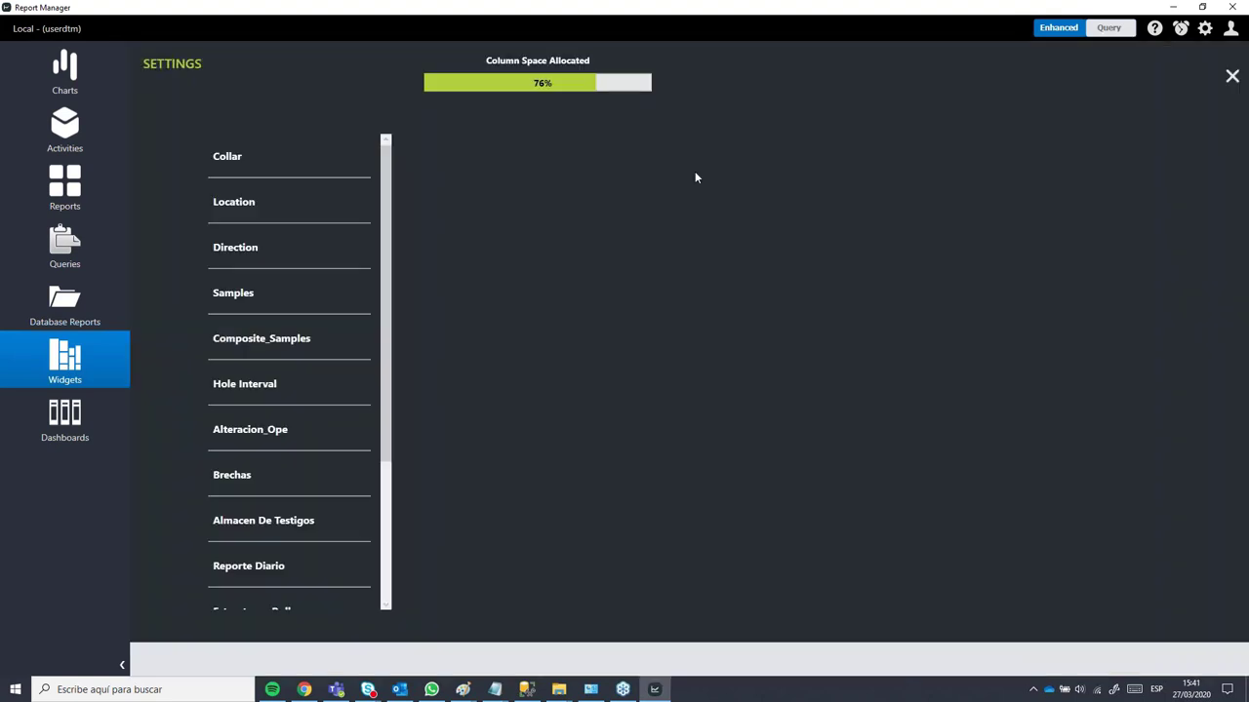
click(239, 201)
click(252, 238)
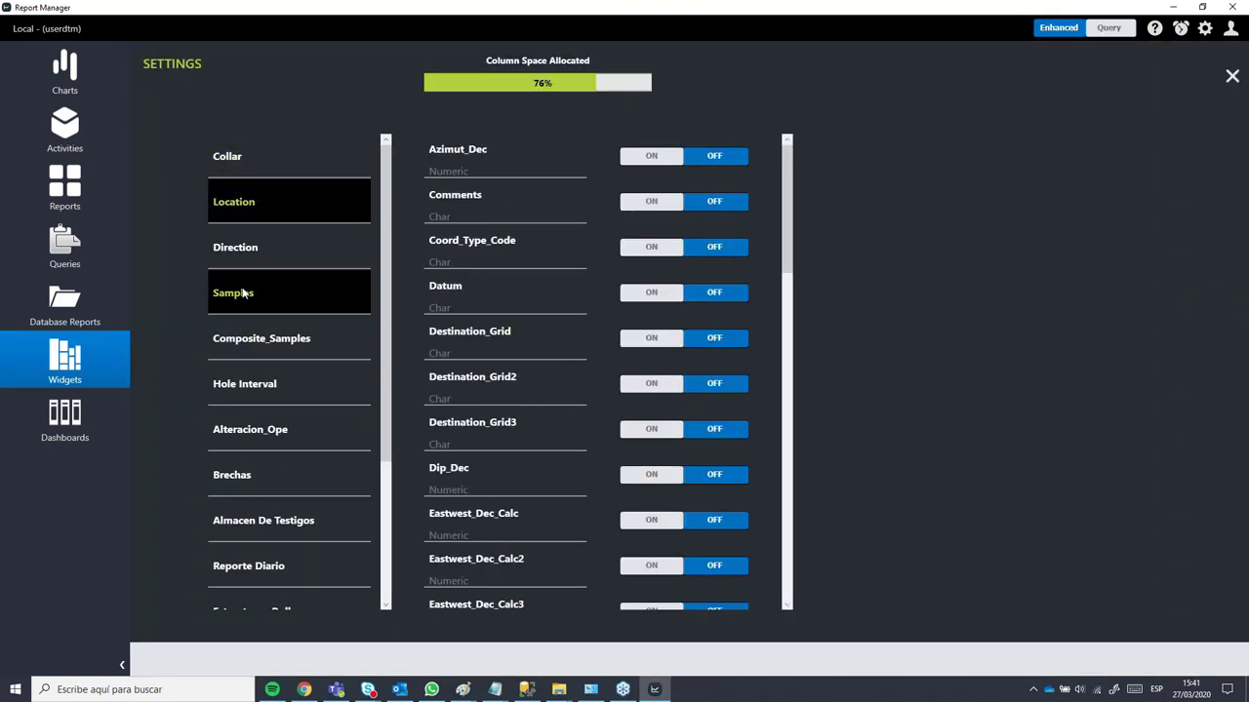
click(253, 341)
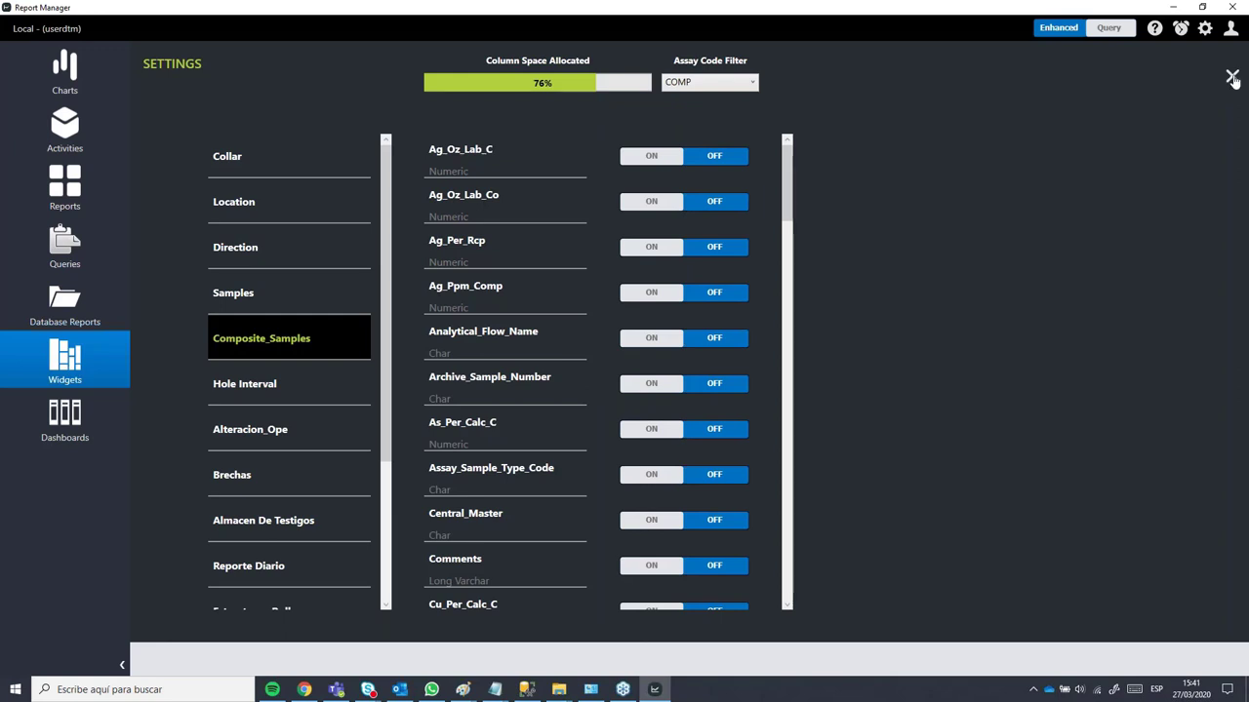
click(1232, 77)
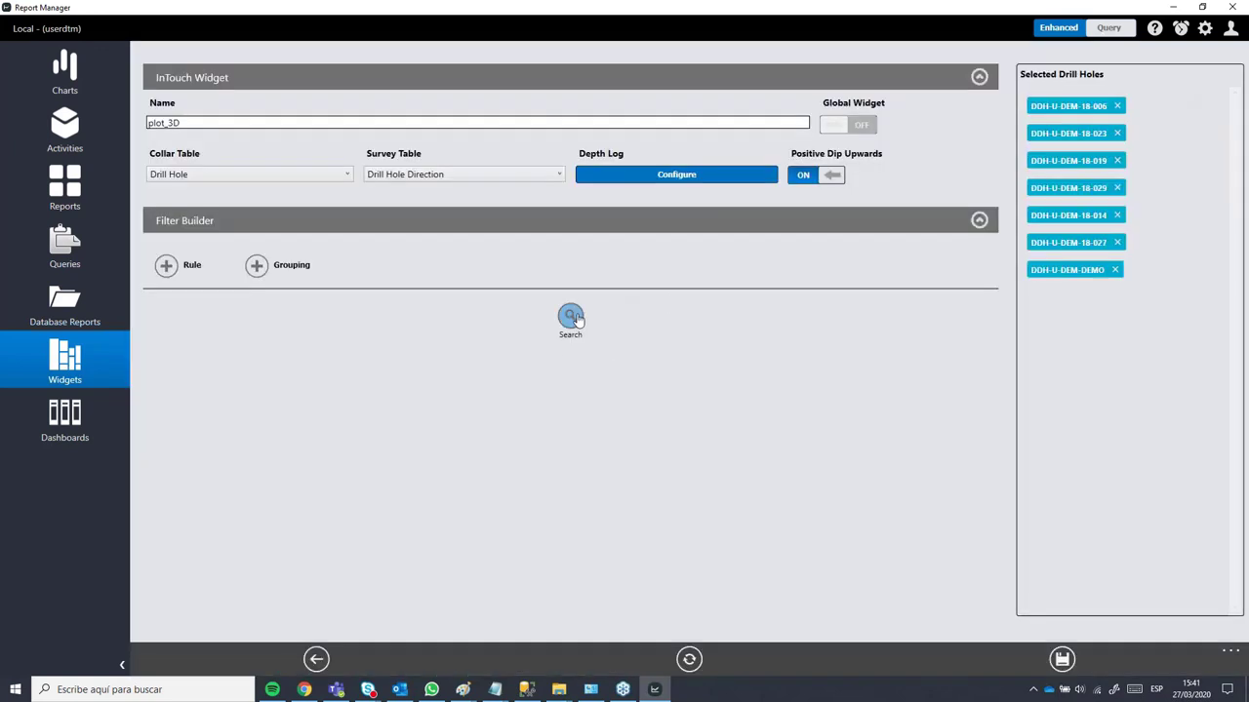
Step: Run the Filter Builder search to list plot_3D's seven drill holes, including DDH-U-DEM-DEMO
click(573, 319)
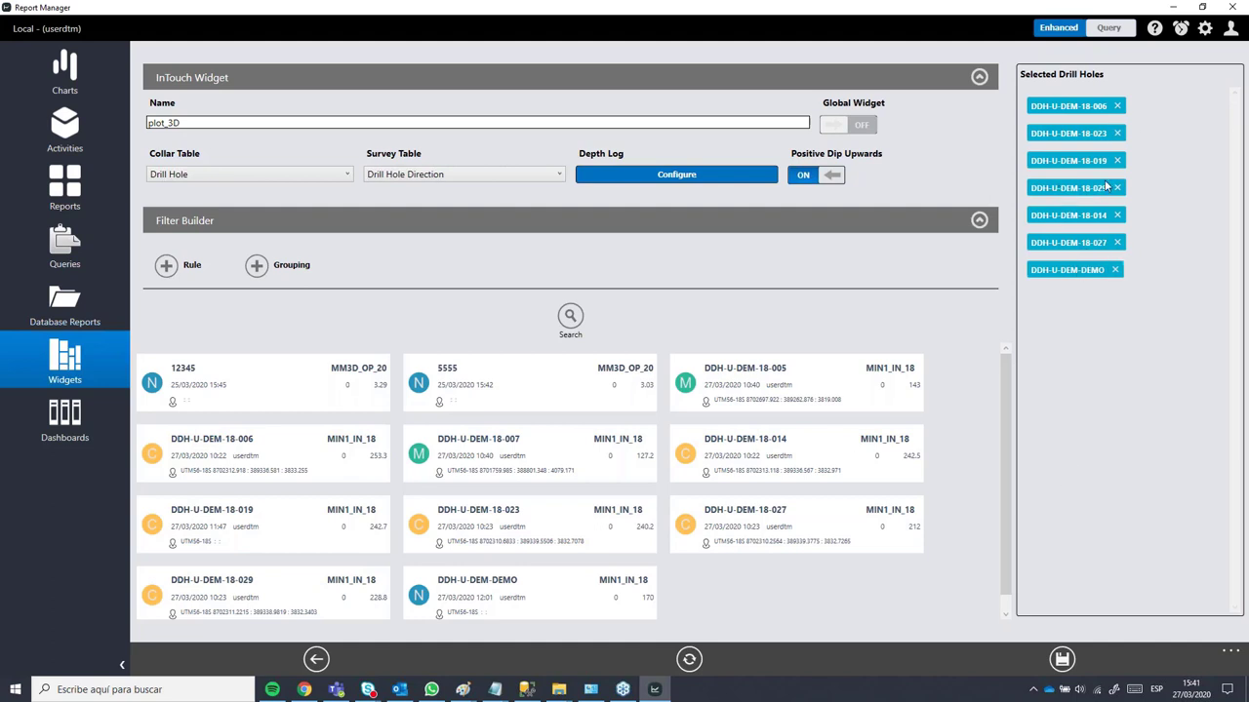
Step: Launch plot_3D in InTouch 3 and rotate the 3D view to see the drillholes from the side
click(690, 660)
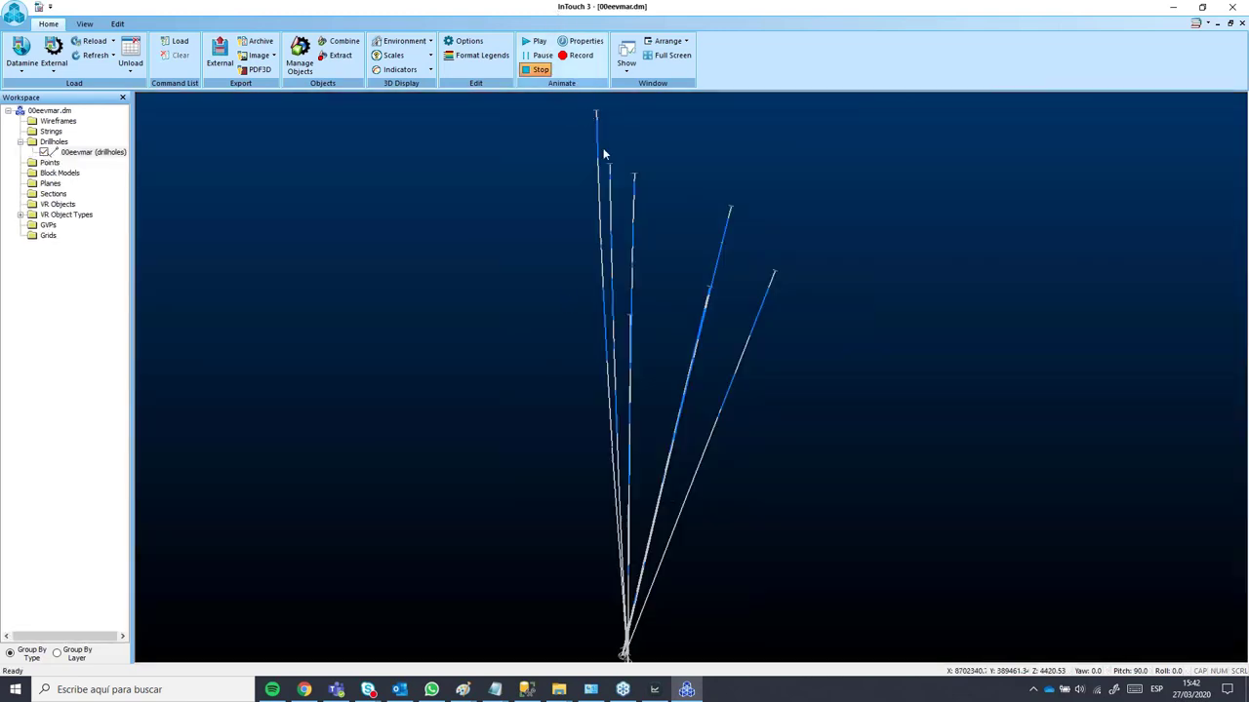
drag(594, 584, 572, 394)
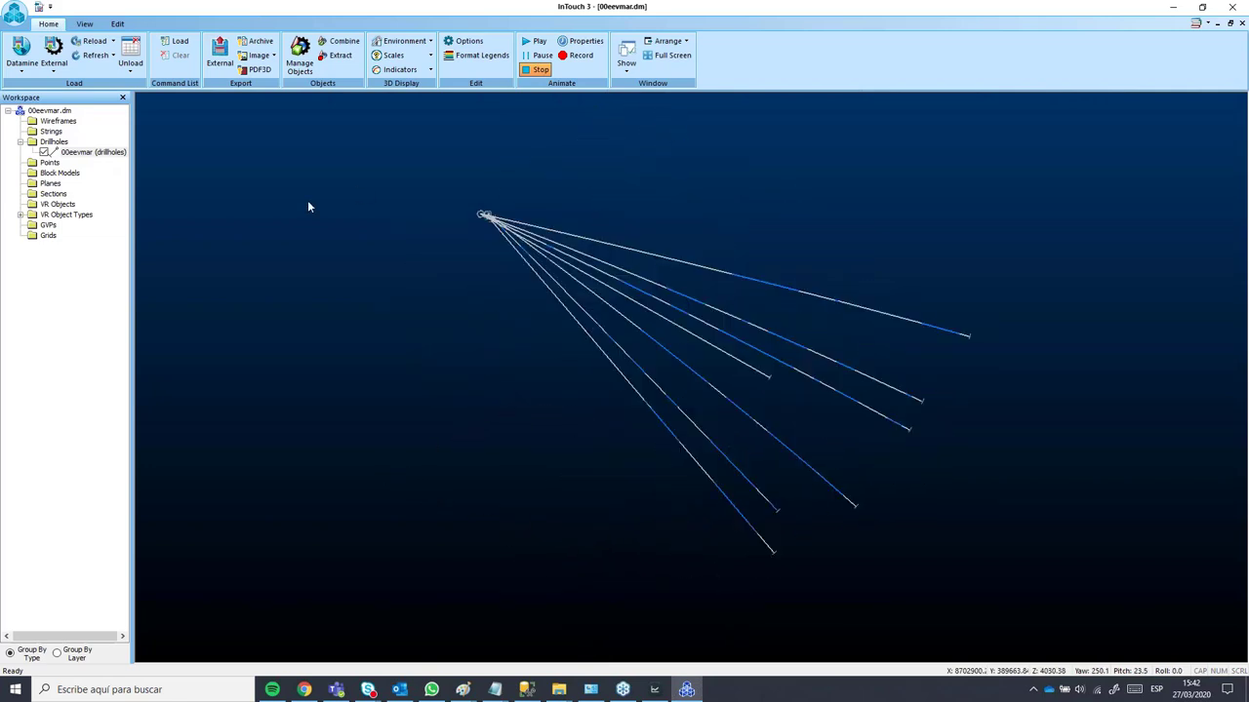
Step: In the drillholes' Lines & Symbols properties, pick LEYENDA as the colour legend
double_click(110, 154)
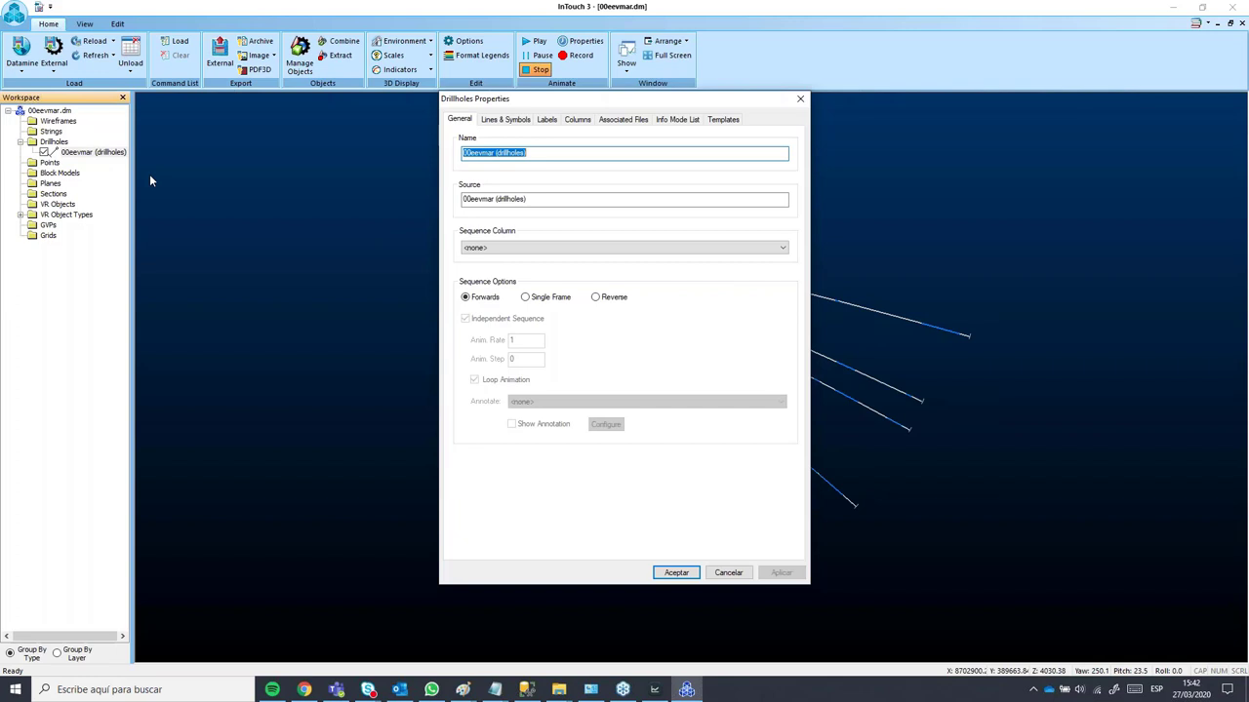
click(507, 119)
click(613, 283)
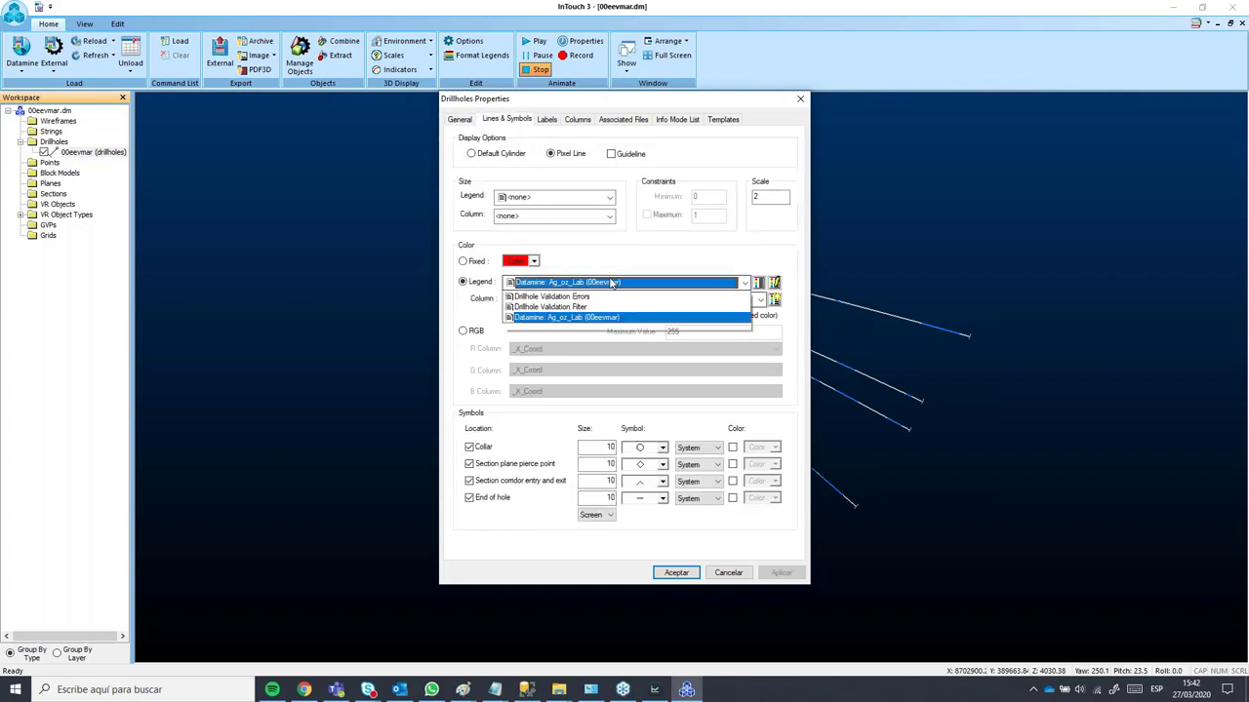
click(532, 282)
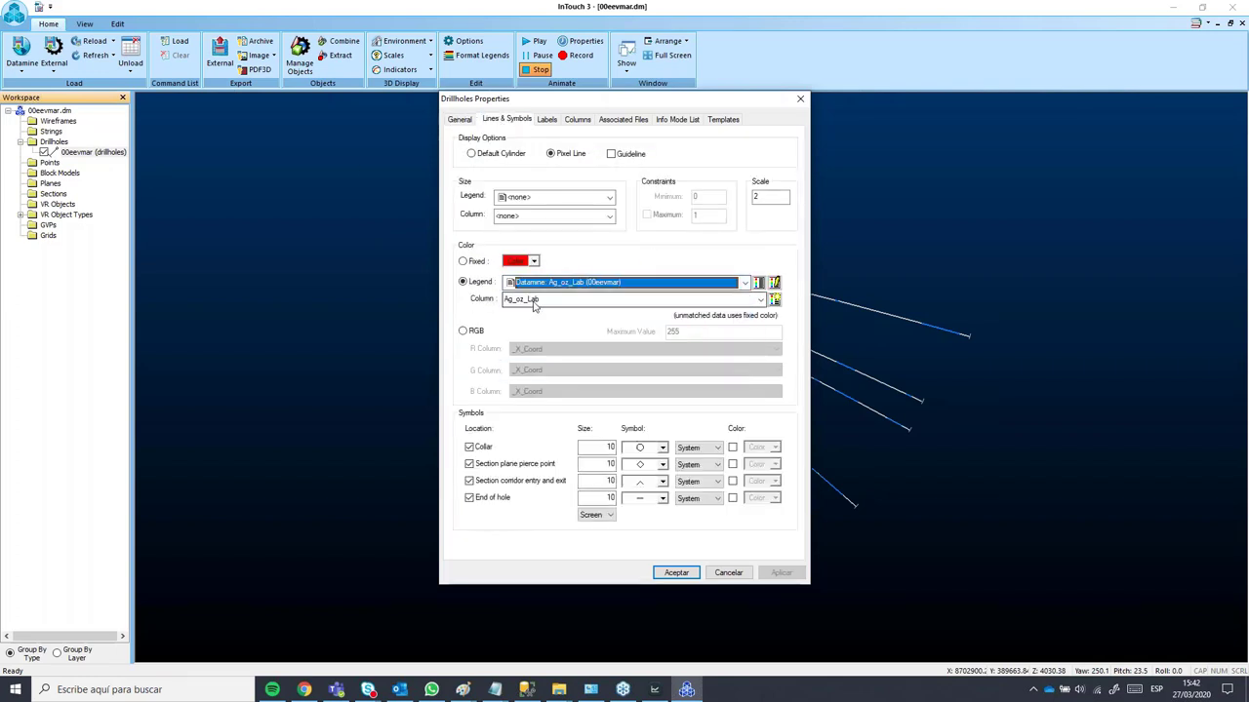
click(532, 282)
click(529, 337)
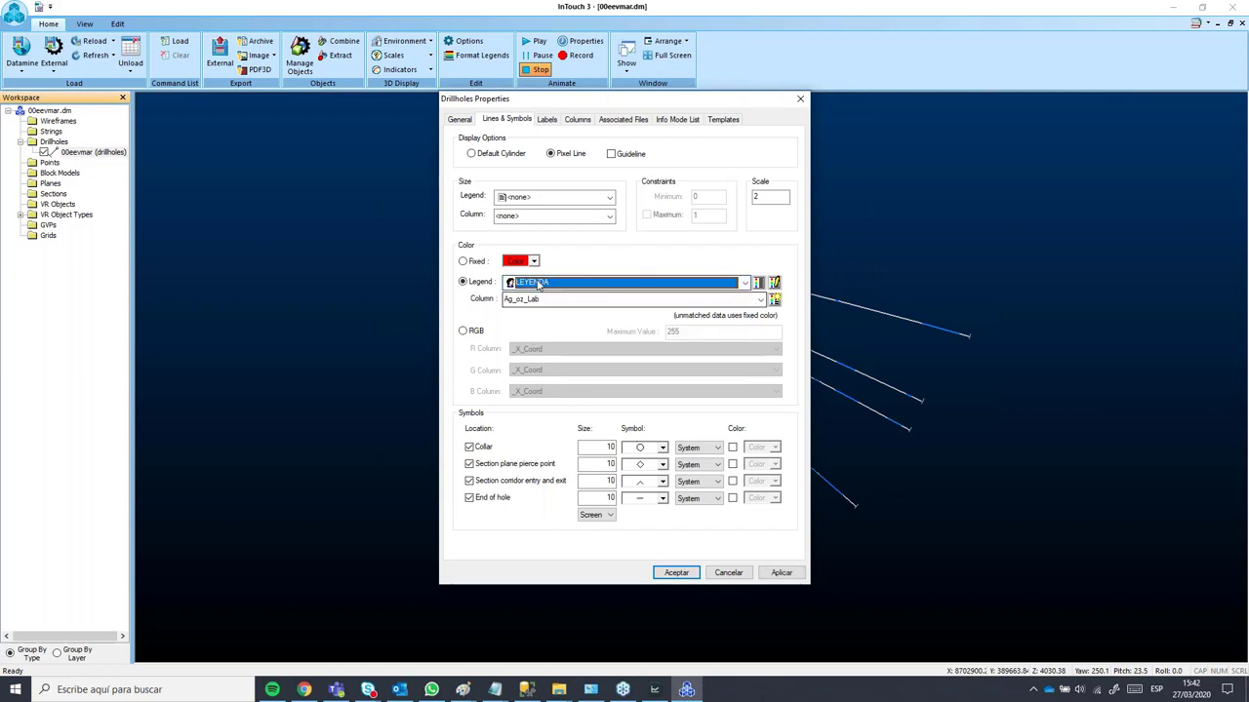
click(746, 282)
click(745, 282)
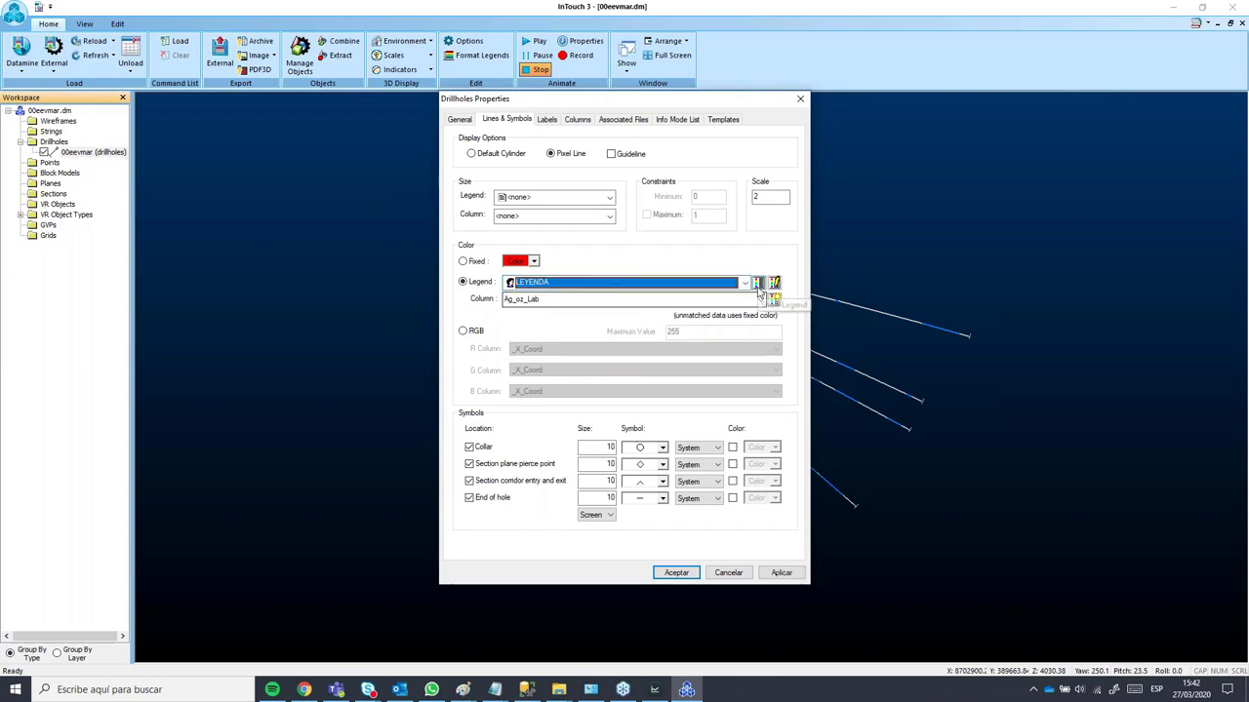
Step: Load the ROCK_TYPE.elg legend into User Legends in the Legends Manager
click(774, 283)
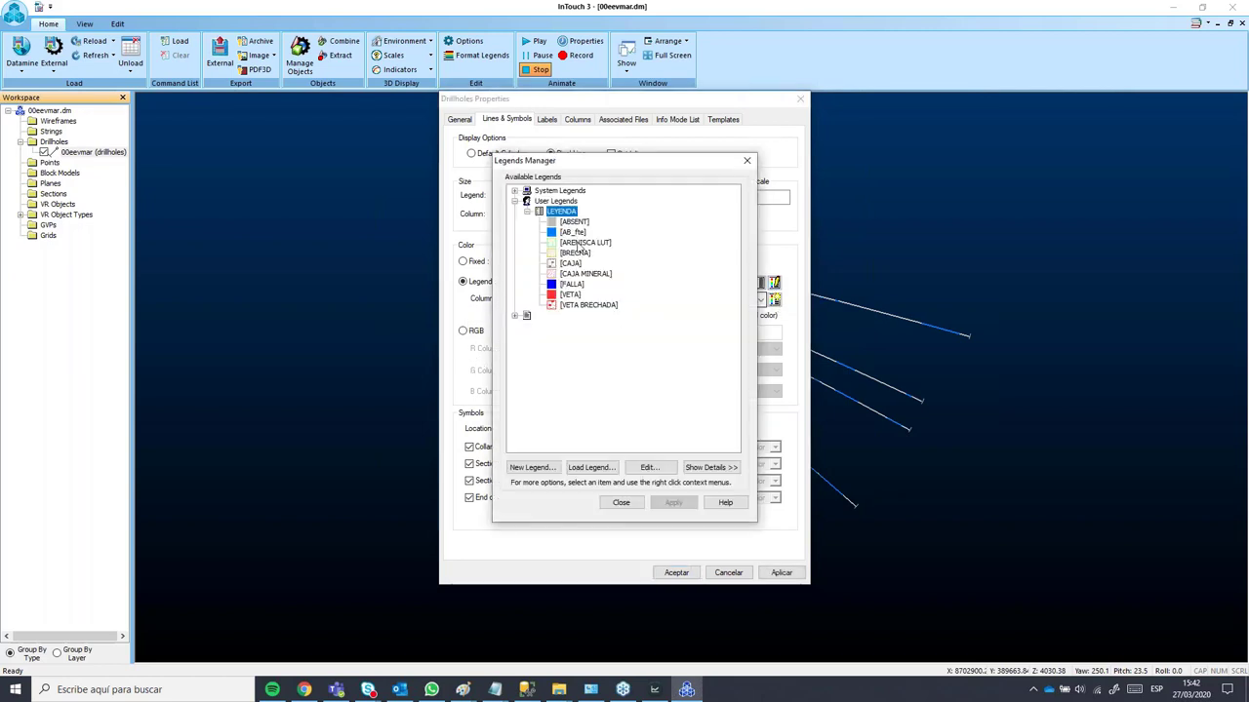
right_click(568, 204)
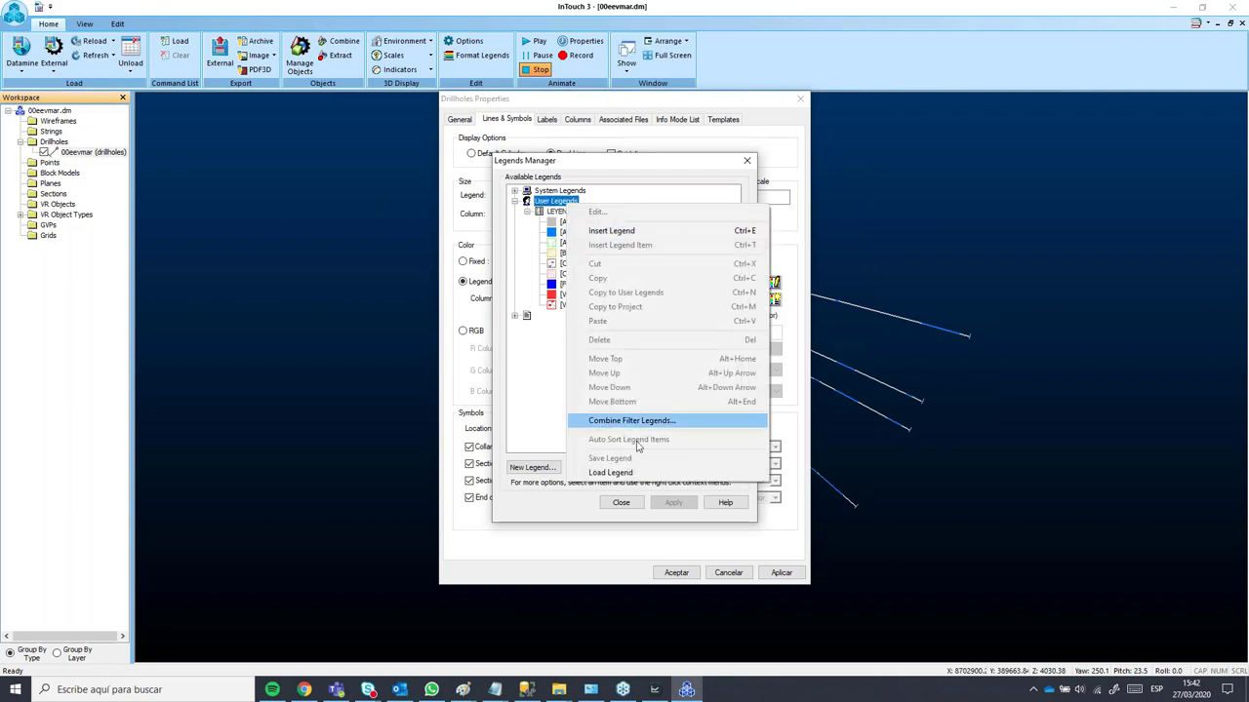
click(611, 475)
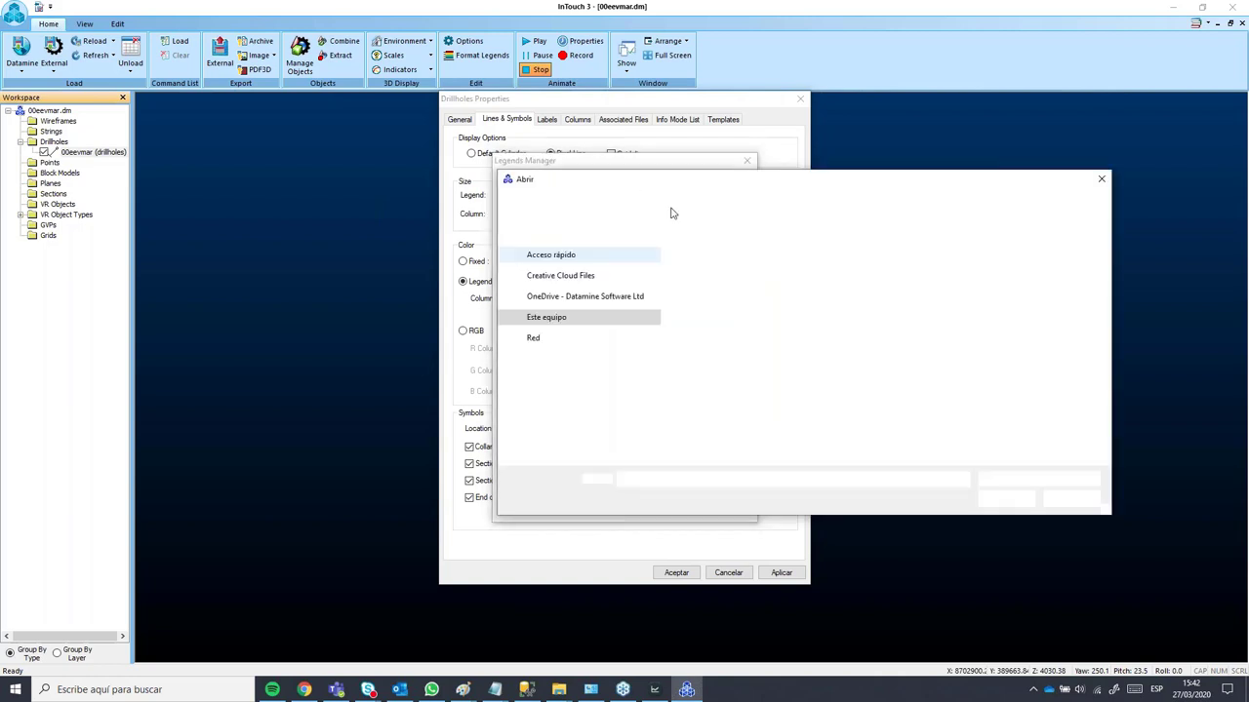
double_click(695, 266)
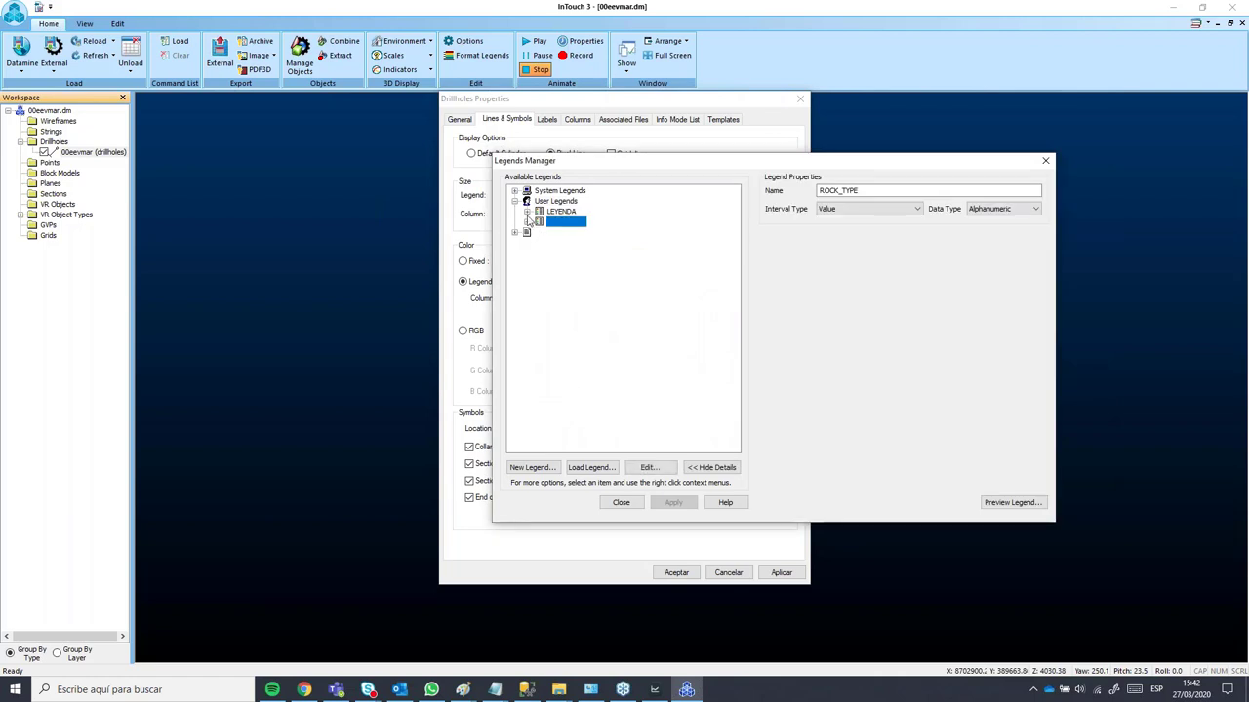
click(539, 222)
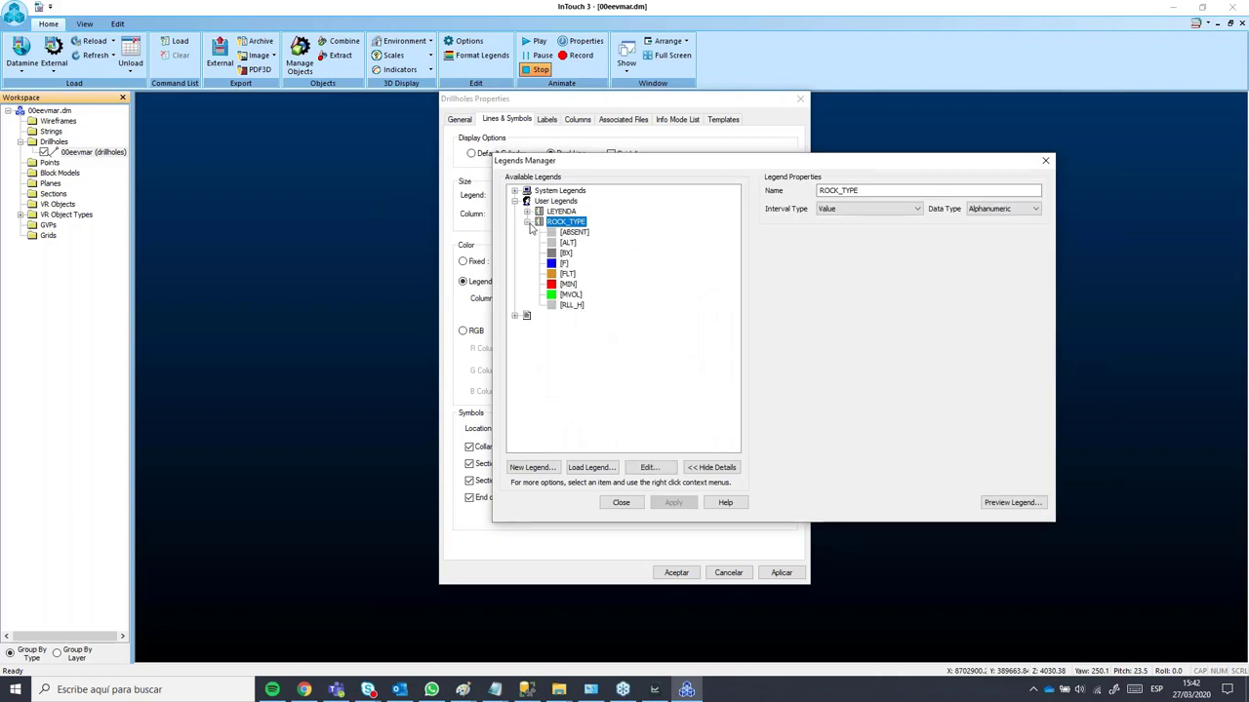
click(622, 502)
Step: Colour the drillholes by rock_type_code using the ROCK_TYPE legend and apply it
click(527, 299)
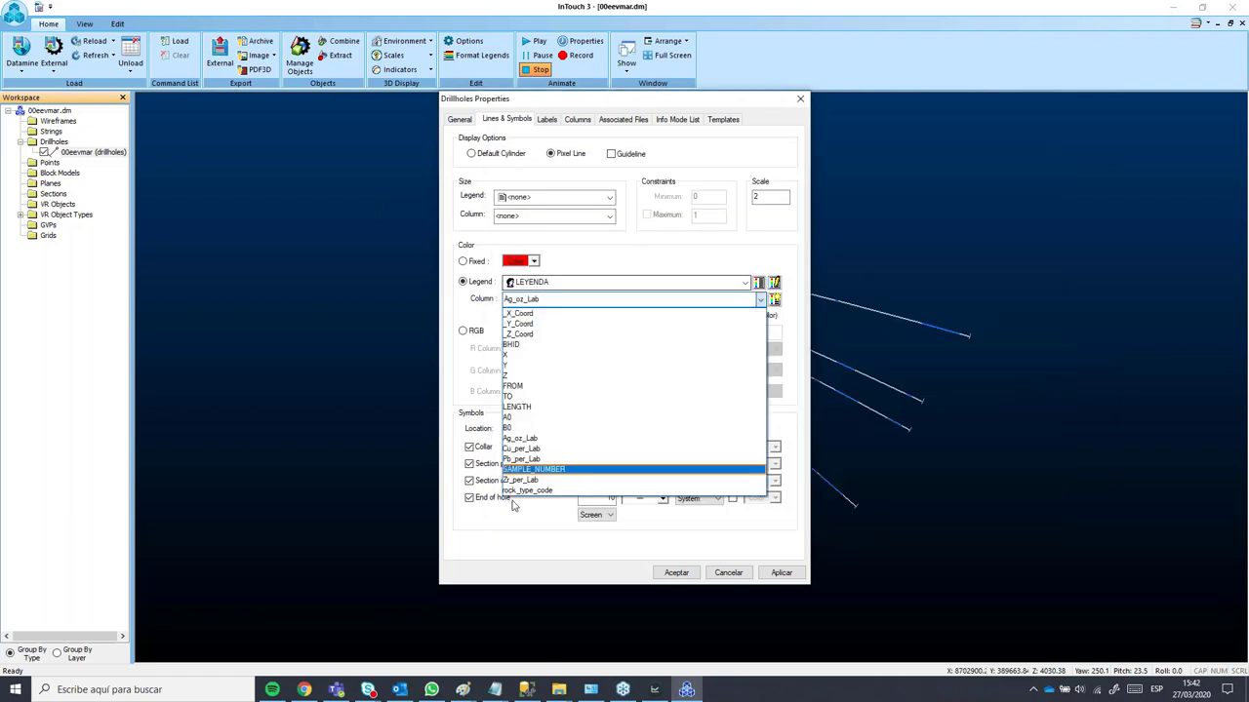
click(529, 498)
click(542, 284)
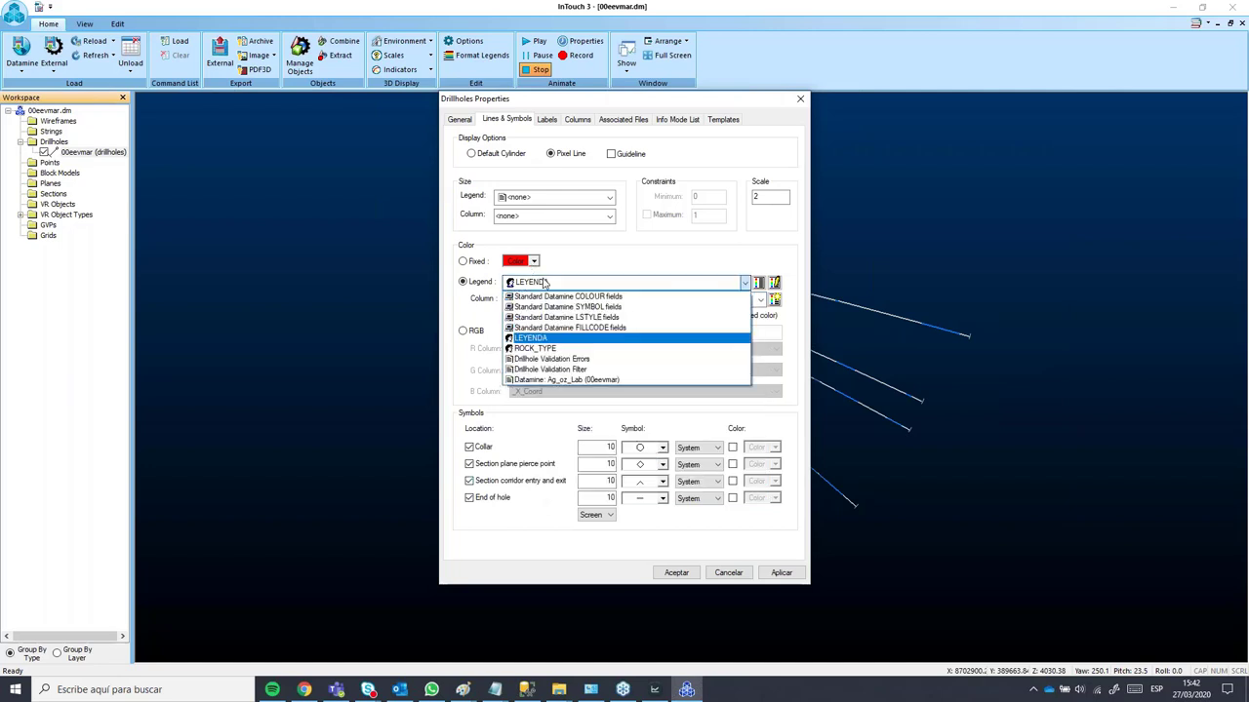
click(585, 359)
click(782, 572)
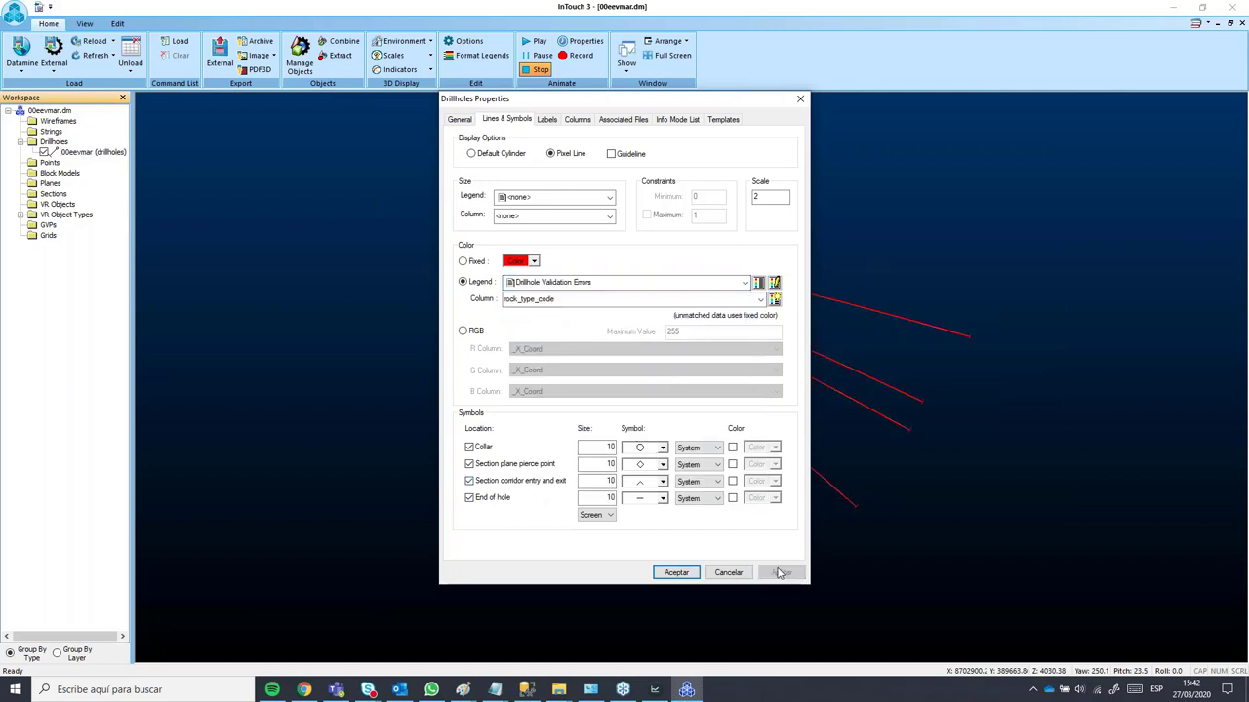
drag(639, 108, 537, 140)
drag(634, 130, 1066, 159)
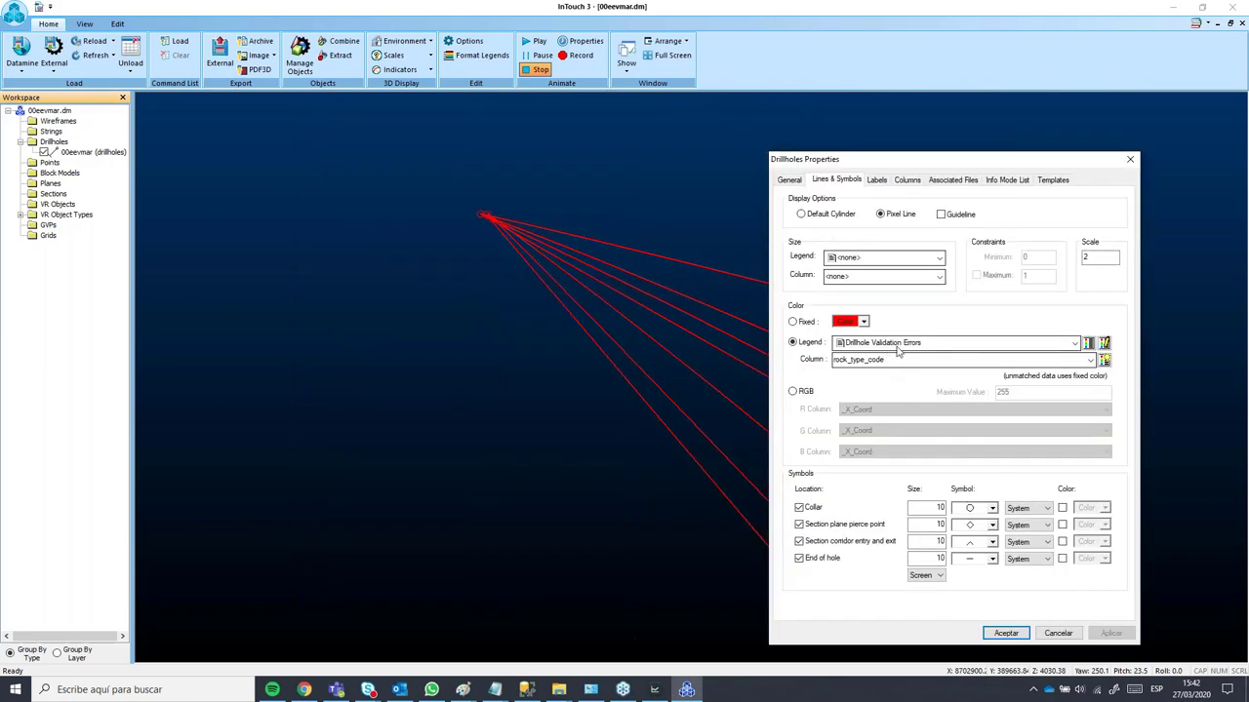
click(897, 346)
click(917, 410)
click(1109, 634)
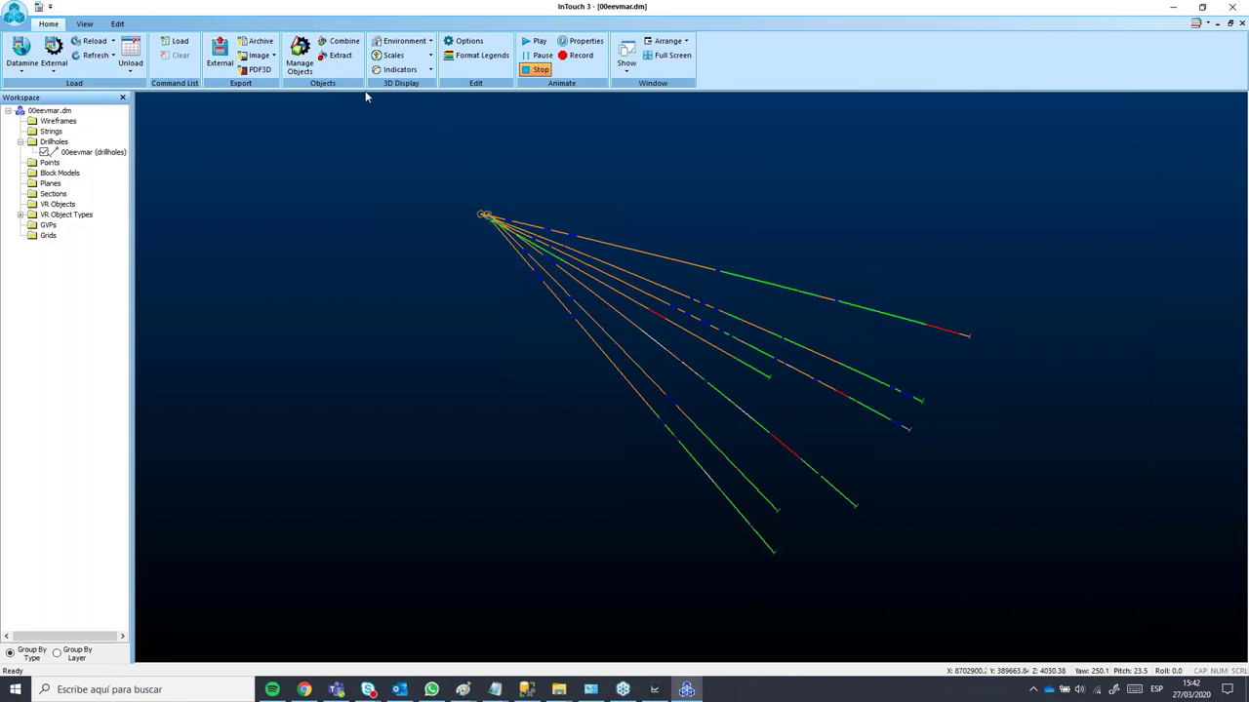
Step: Label each drillhole at its end of hole with a new label colour and apply
double_click(95, 154)
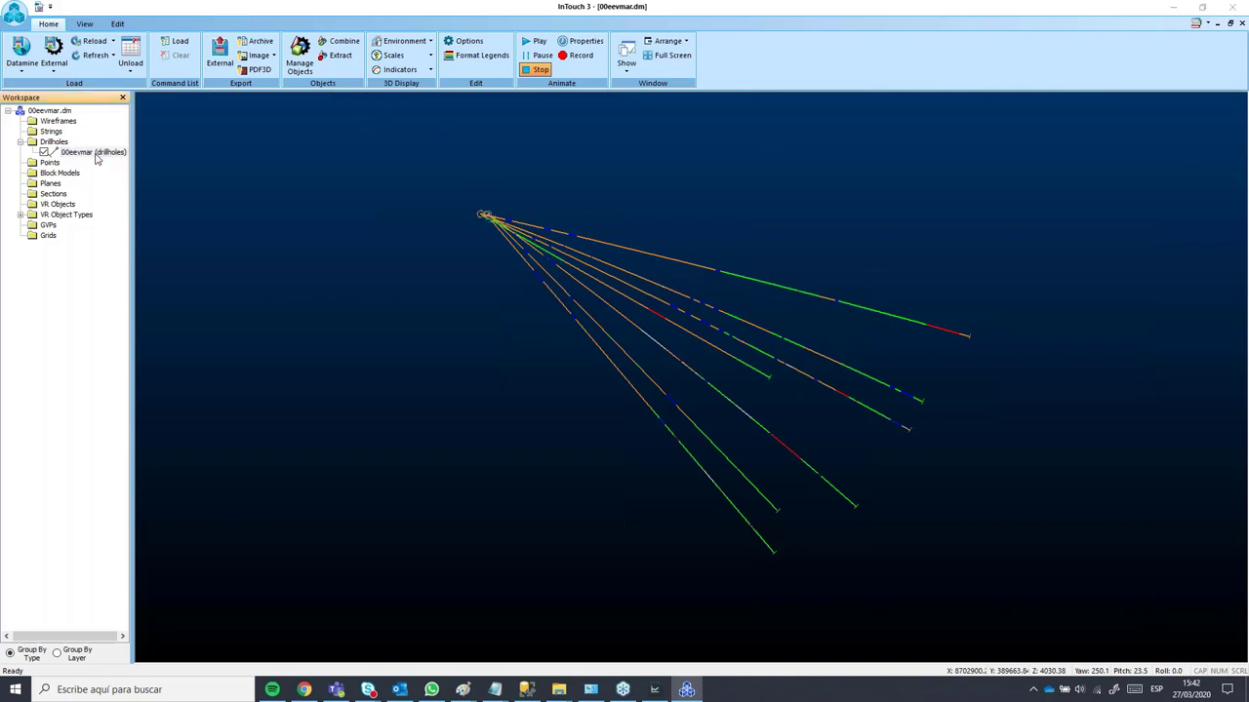
click(562, 125)
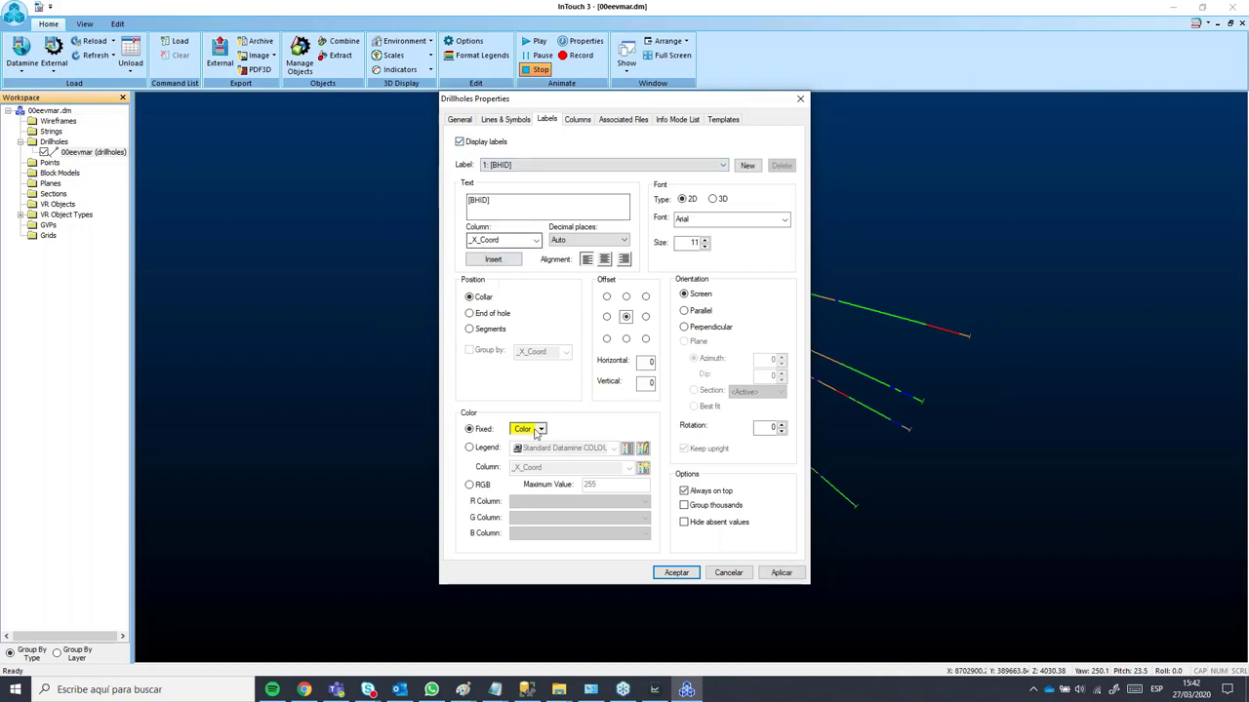
click(533, 430)
click(554, 477)
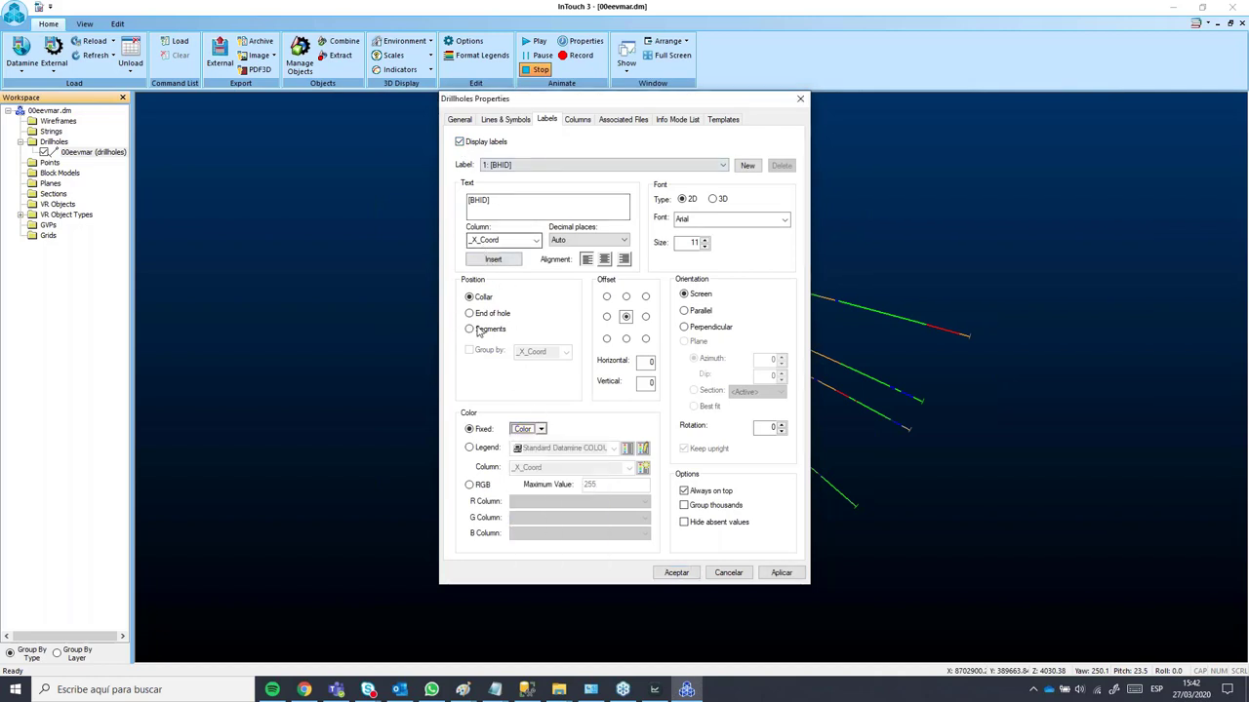
click(470, 314)
click(781, 573)
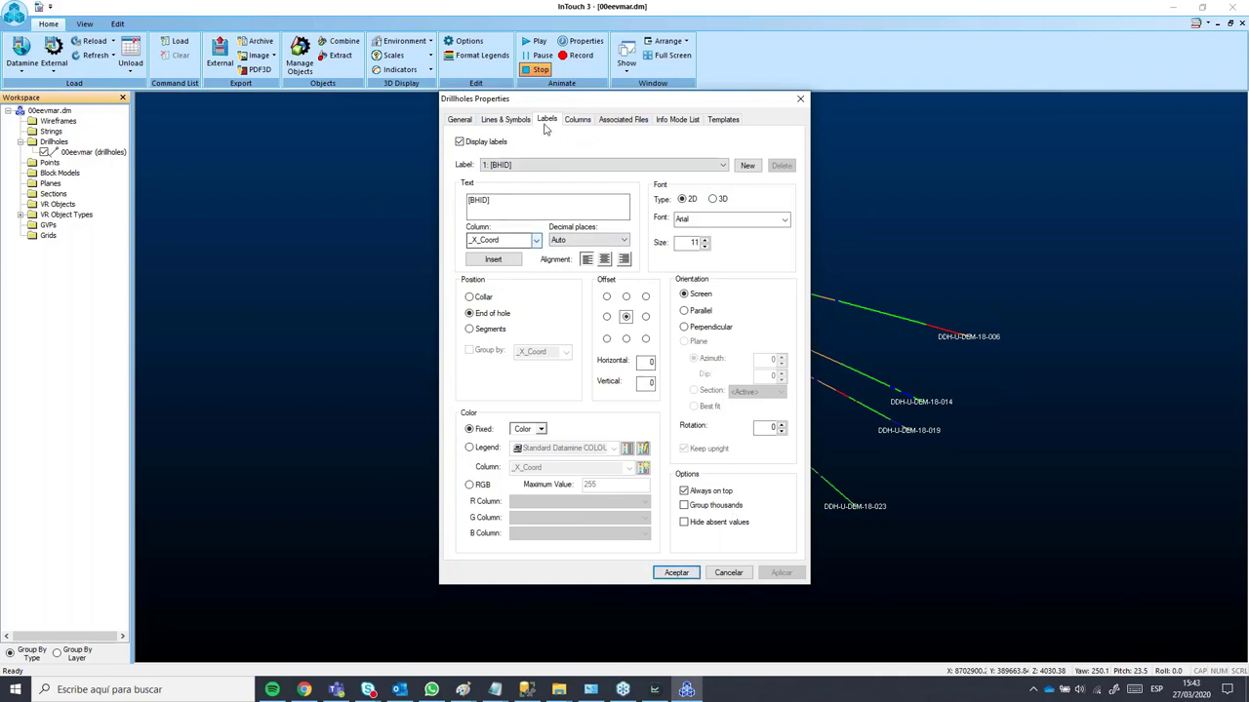
Step: Draw the drillholes as Default Cylinders at scale 1.2 and apply
click(504, 119)
click(472, 155)
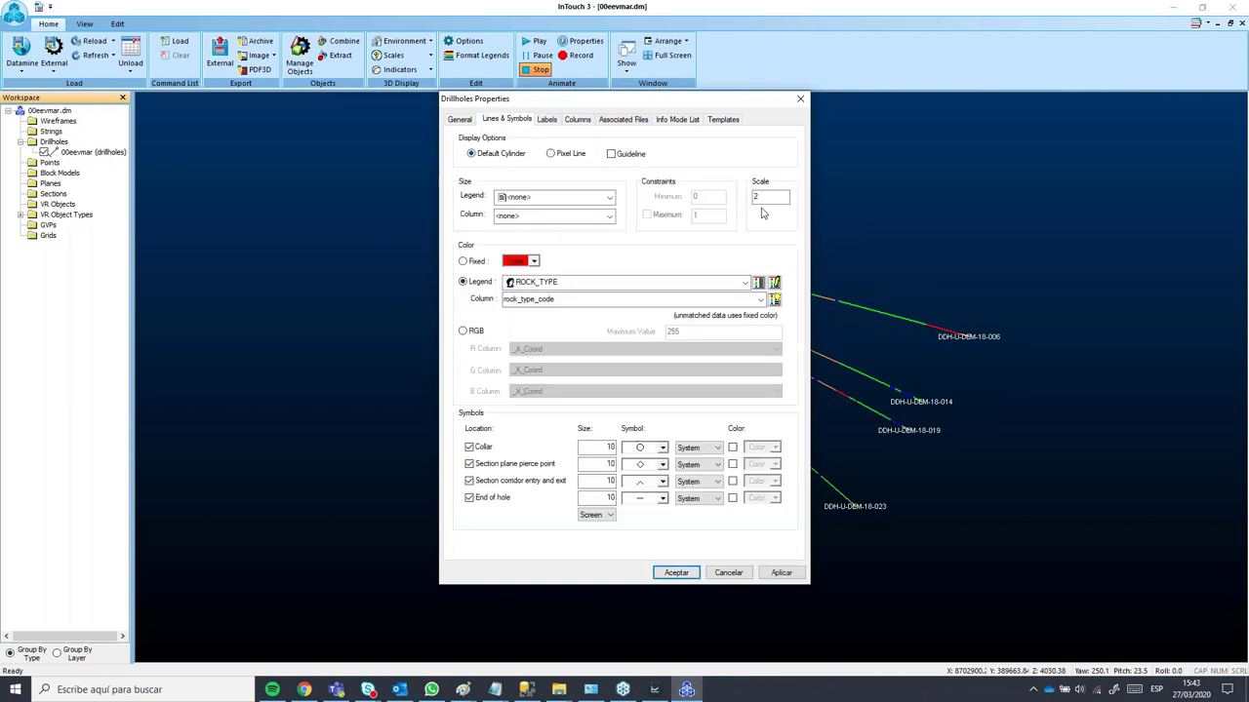
double_click(763, 198)
text(1.2)
click(776, 576)
click(676, 573)
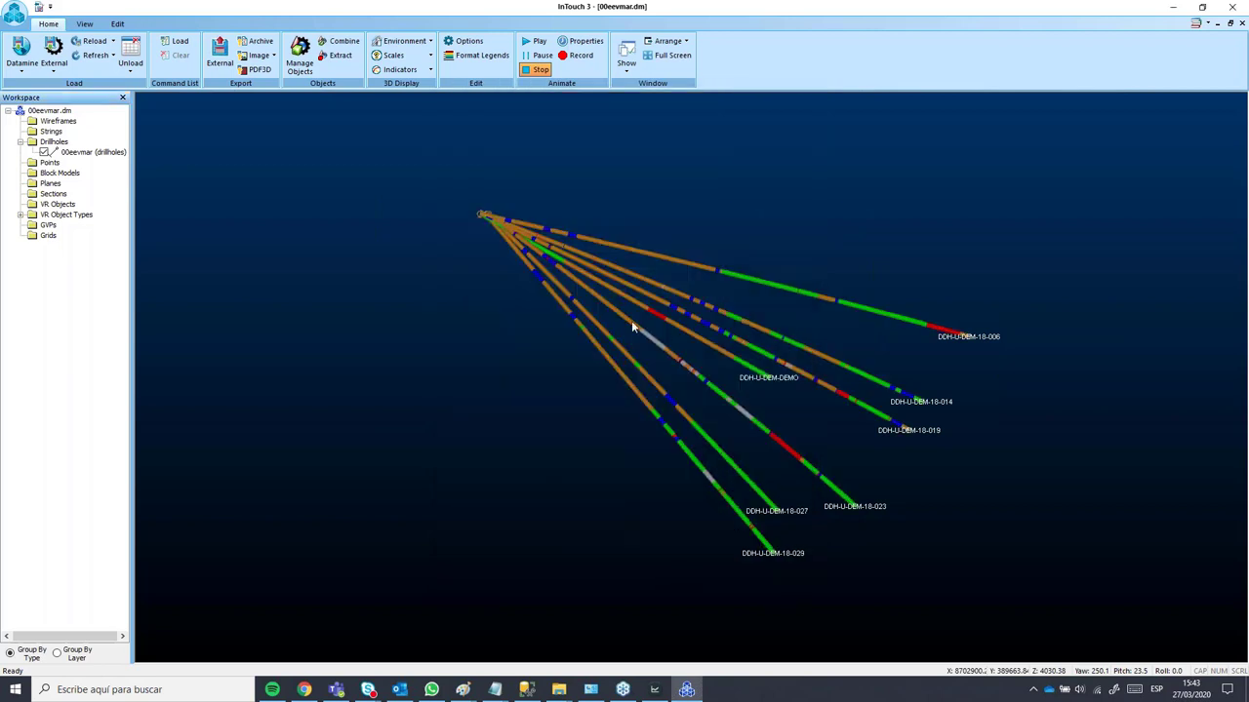
Step: Orbit, zoom and tilt the rock-type-coloured drillholes in InTouch 3, including a front-on view
drag(633, 454, 783, 421)
scroll(784, 420, up, 5)
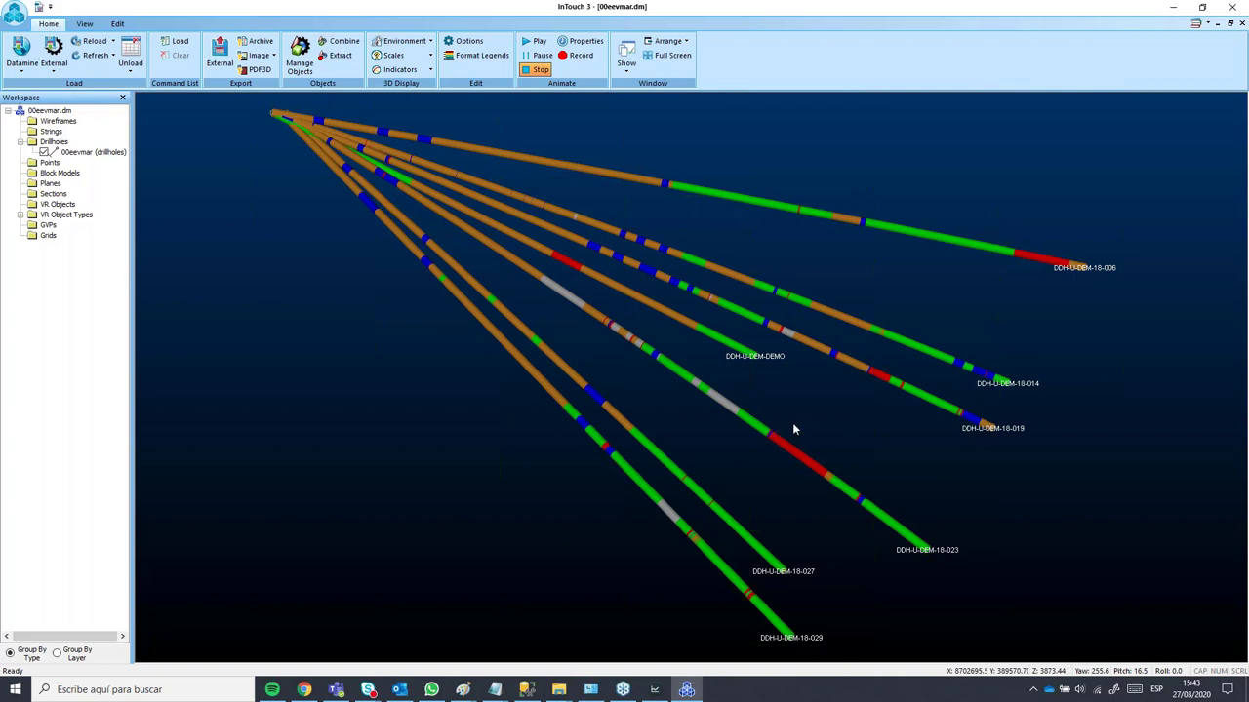
click(654, 690)
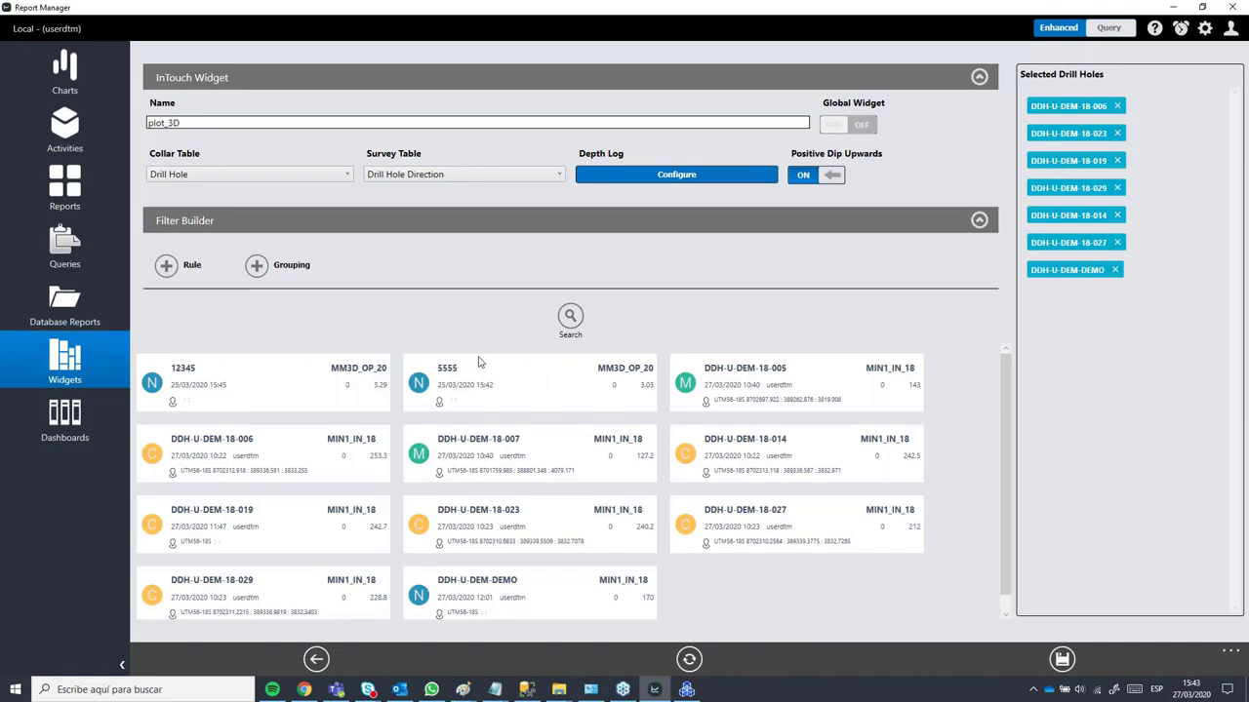
click(687, 690)
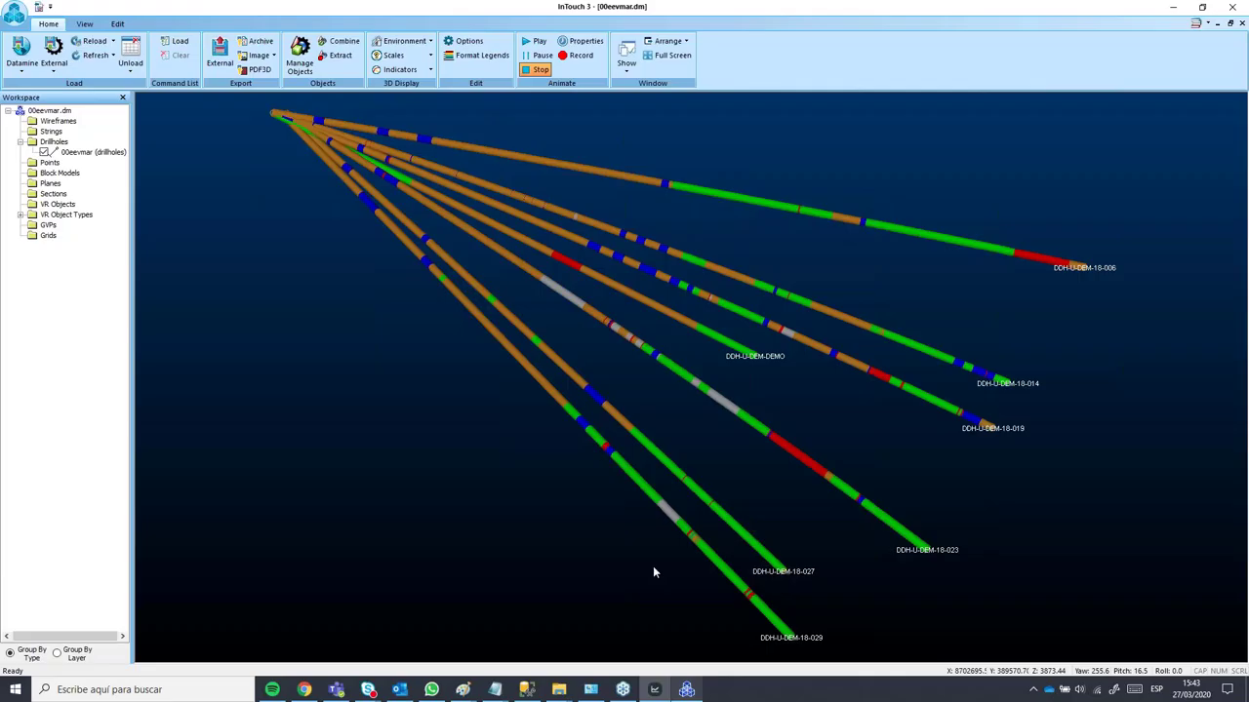
drag(817, 423, 234, 159)
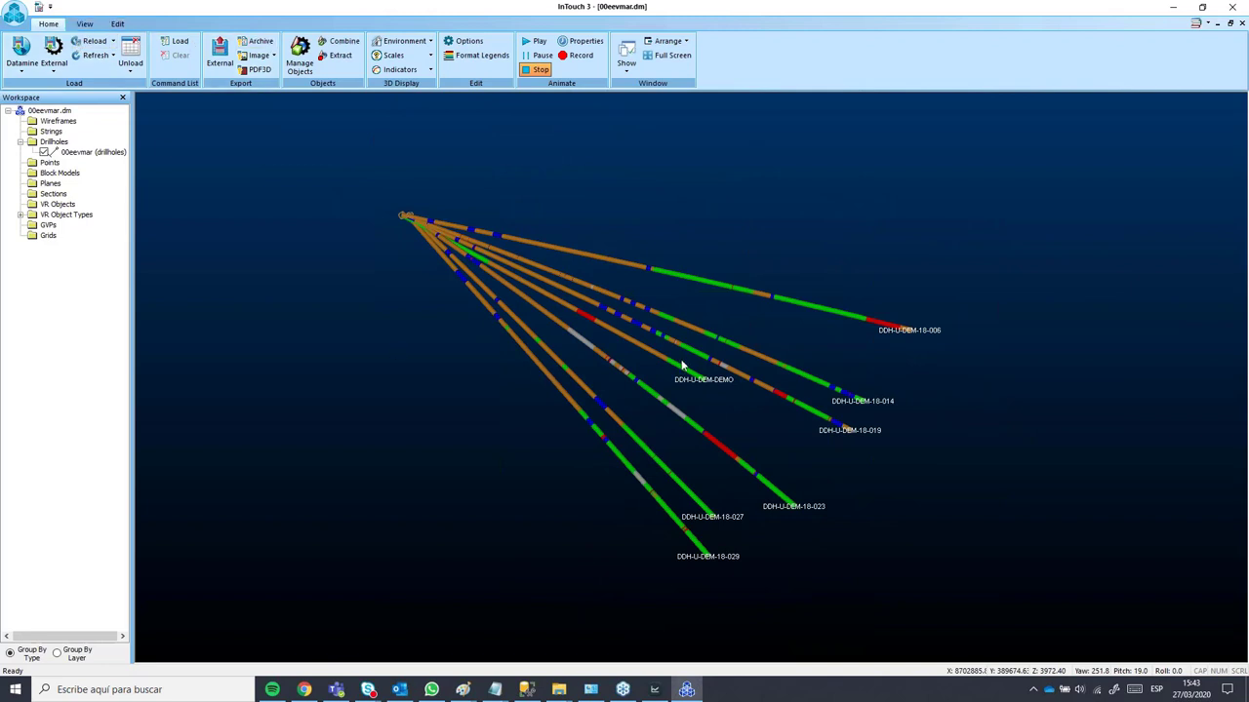
drag(633, 423, 737, 203)
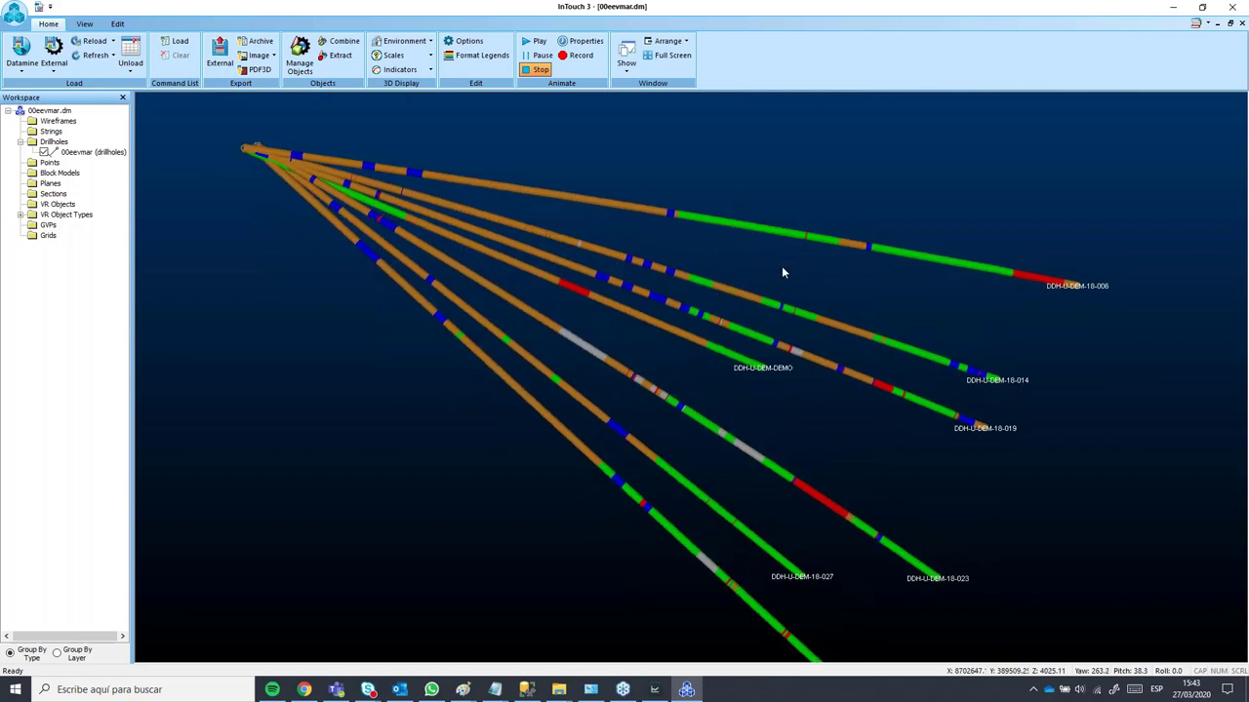
scroll(333, 219, up, 2)
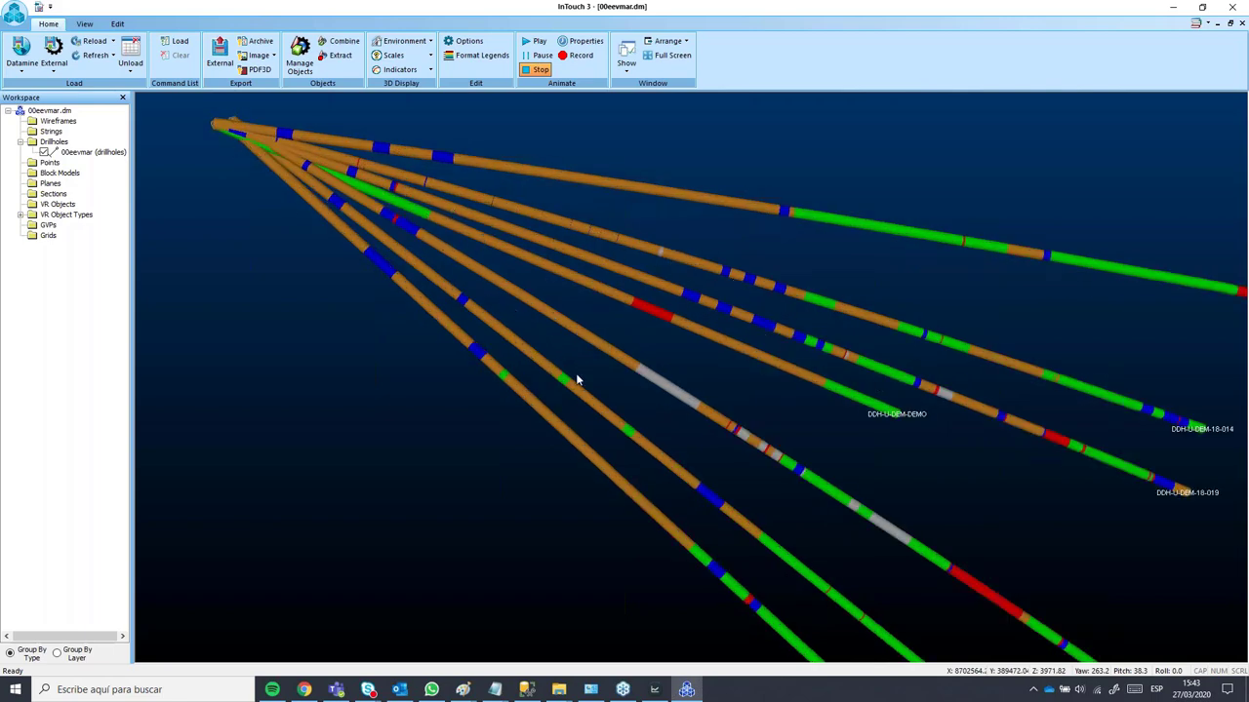
drag(577, 380, 492, 336)
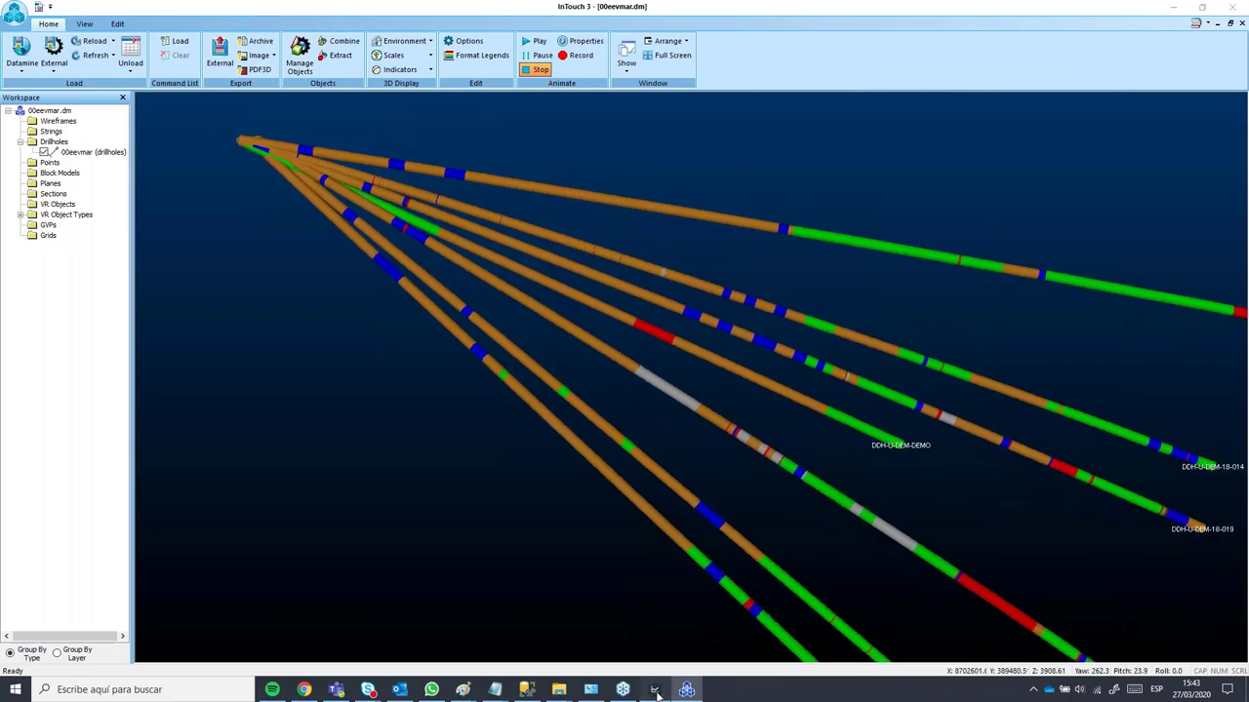
Step: Zoom the drillhole view once more, then return to the plot_3D widget page in Report Manager
click(655, 690)
click(655, 690)
scroll(527, 390, down, 5)
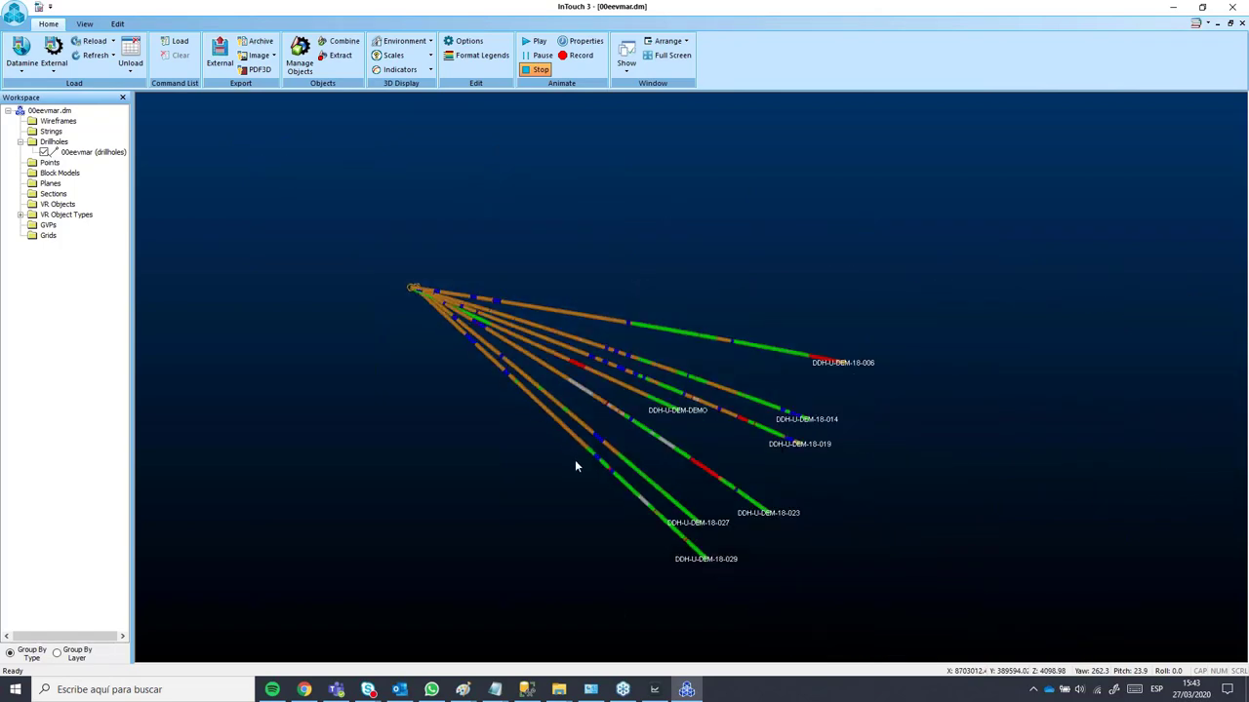
scroll(575, 460, up, 2)
click(654, 690)
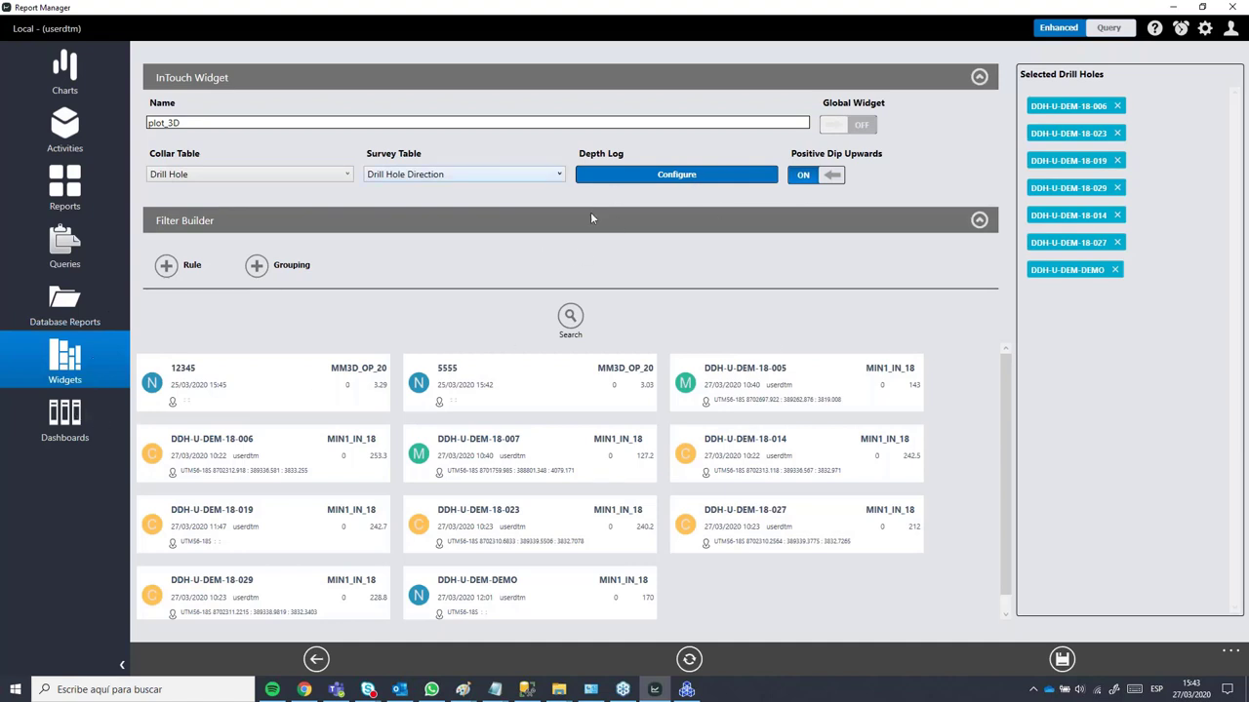
Step: Go to Dashboards and start a new dashboard to show the layout choices
click(78, 431)
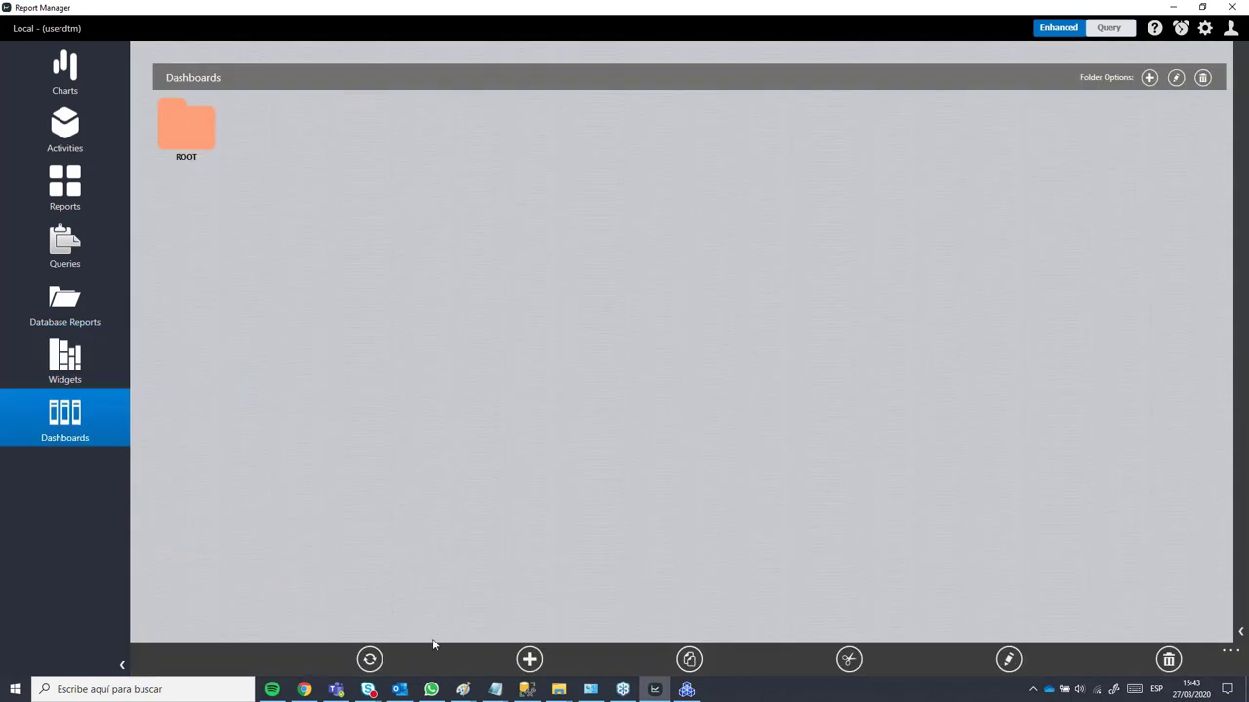
click(528, 659)
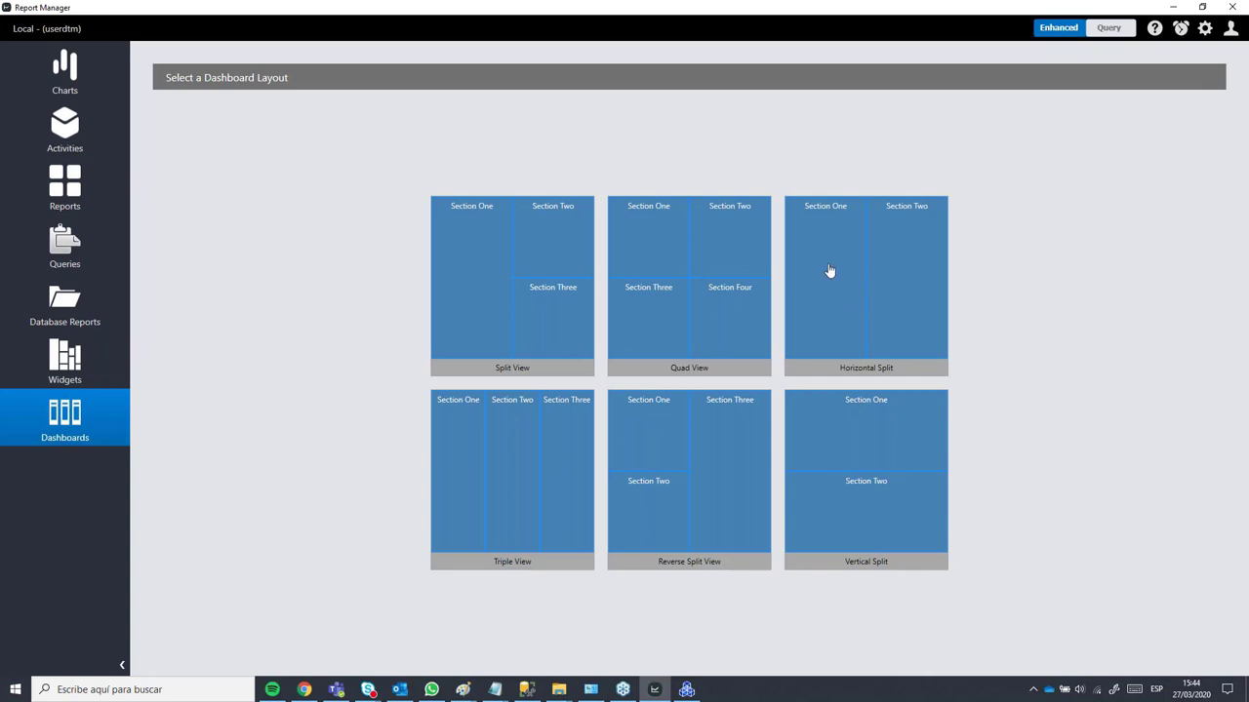
Step: Create a Horizontal Split dashboard and name it 'asdasdf'
click(831, 272)
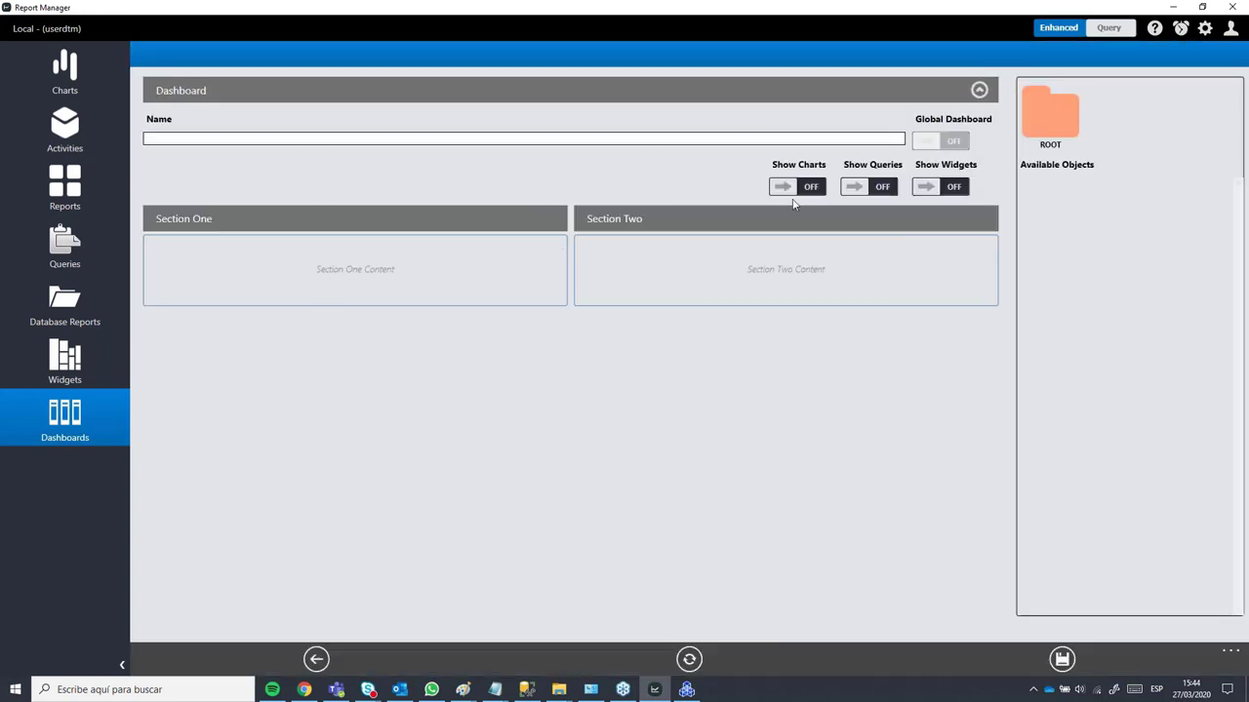
click(341, 140)
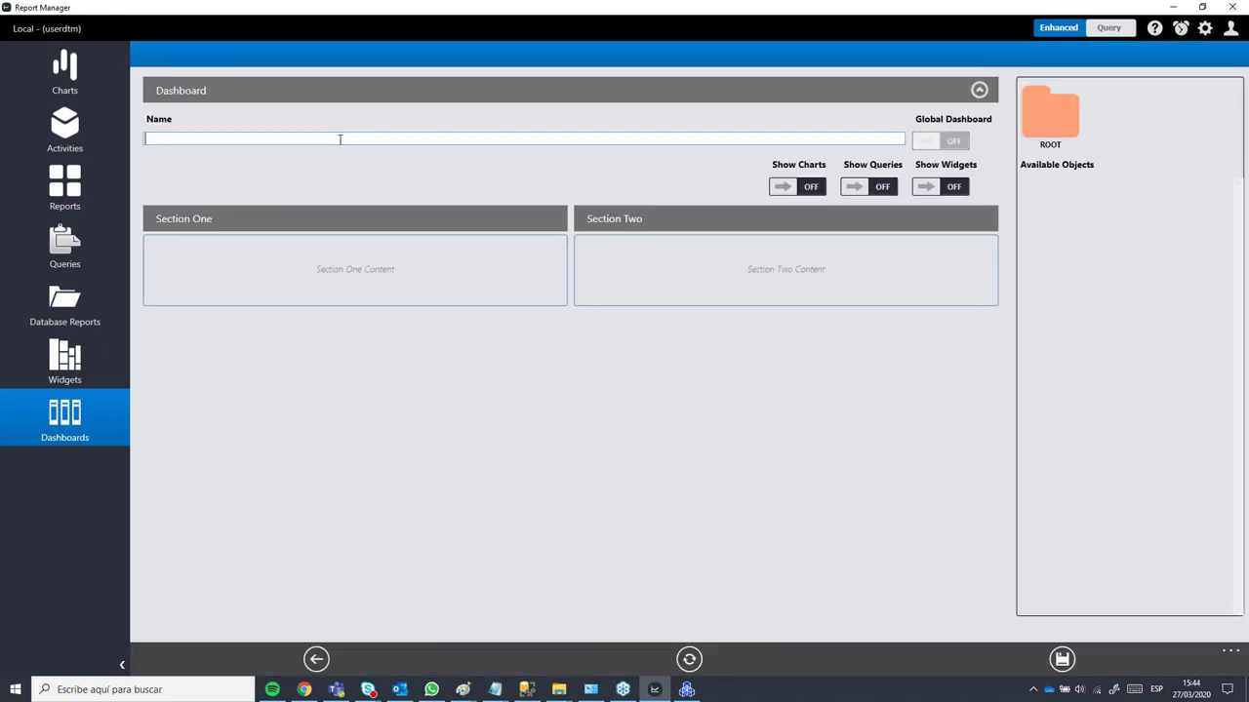
text(asdasdf)
click(1044, 105)
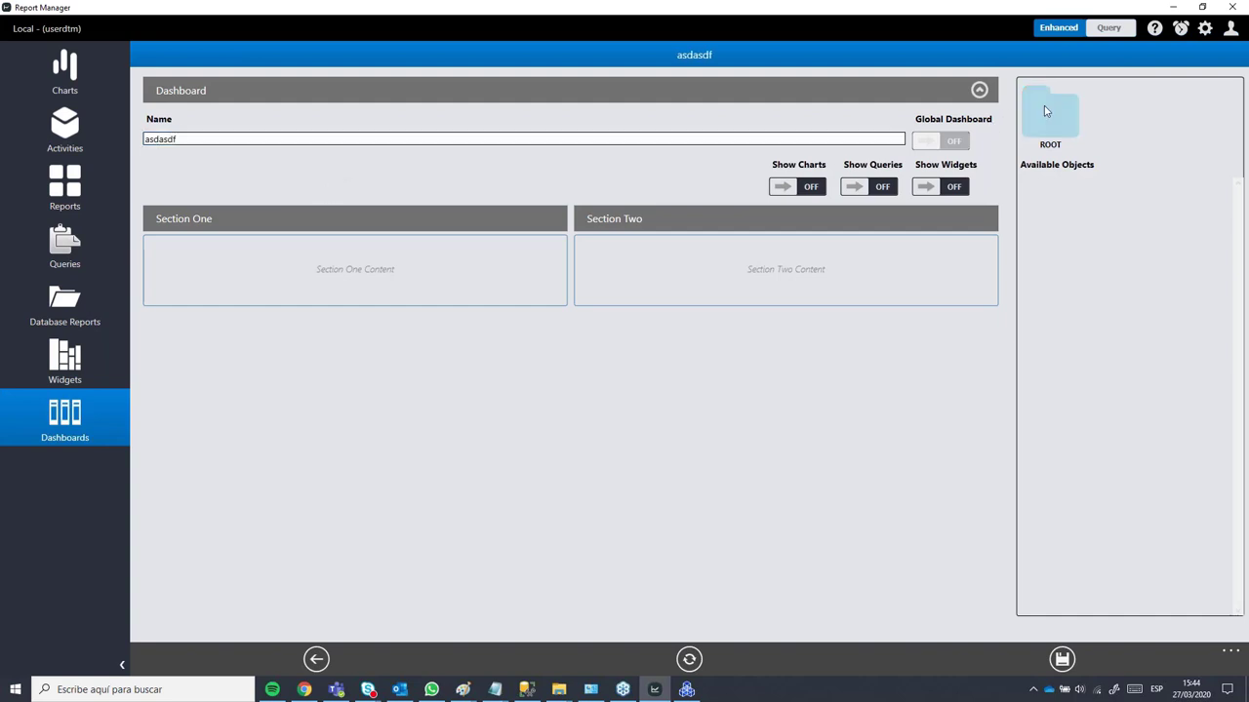
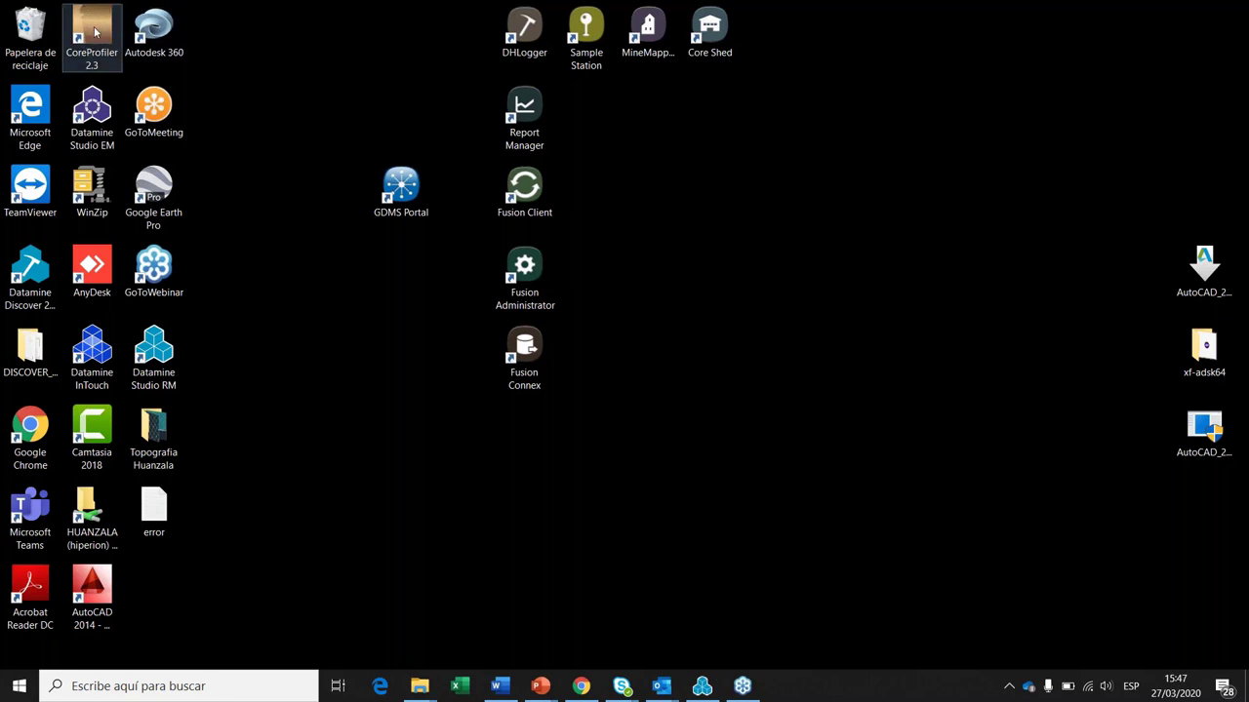
Step: Launch CoreProfiler 2.3 from its desktop icon
double_click(95, 33)
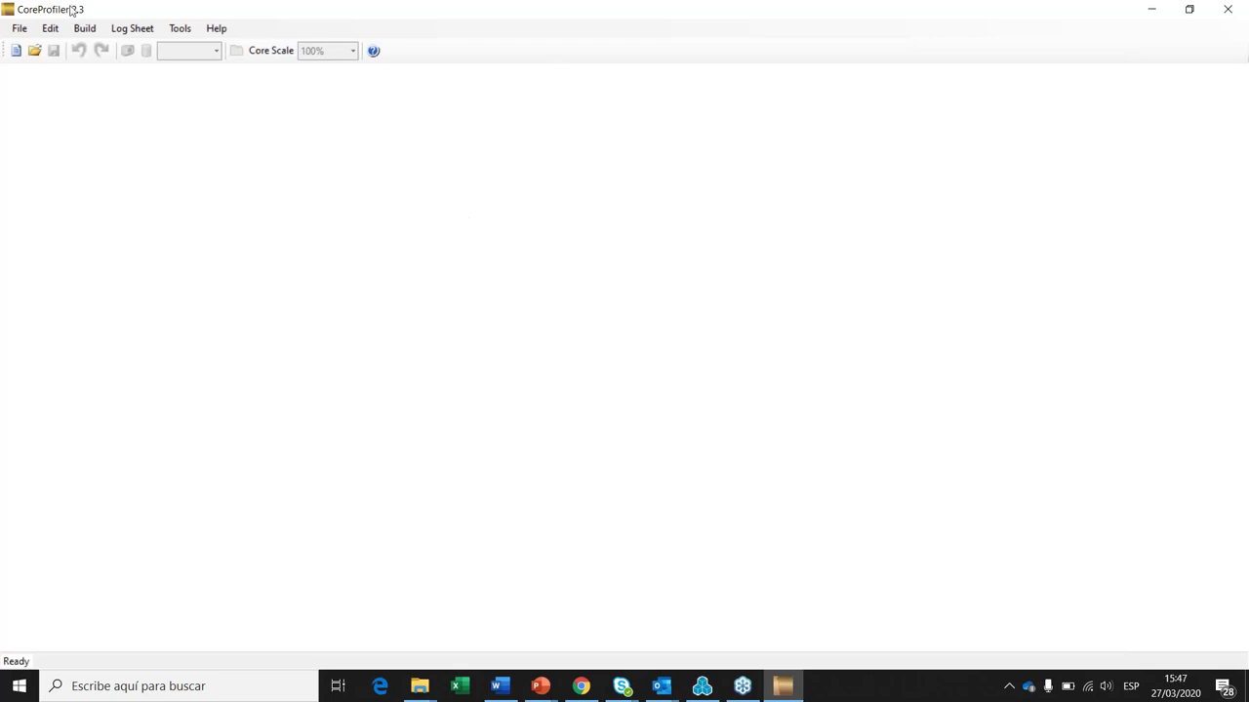
click(20, 29)
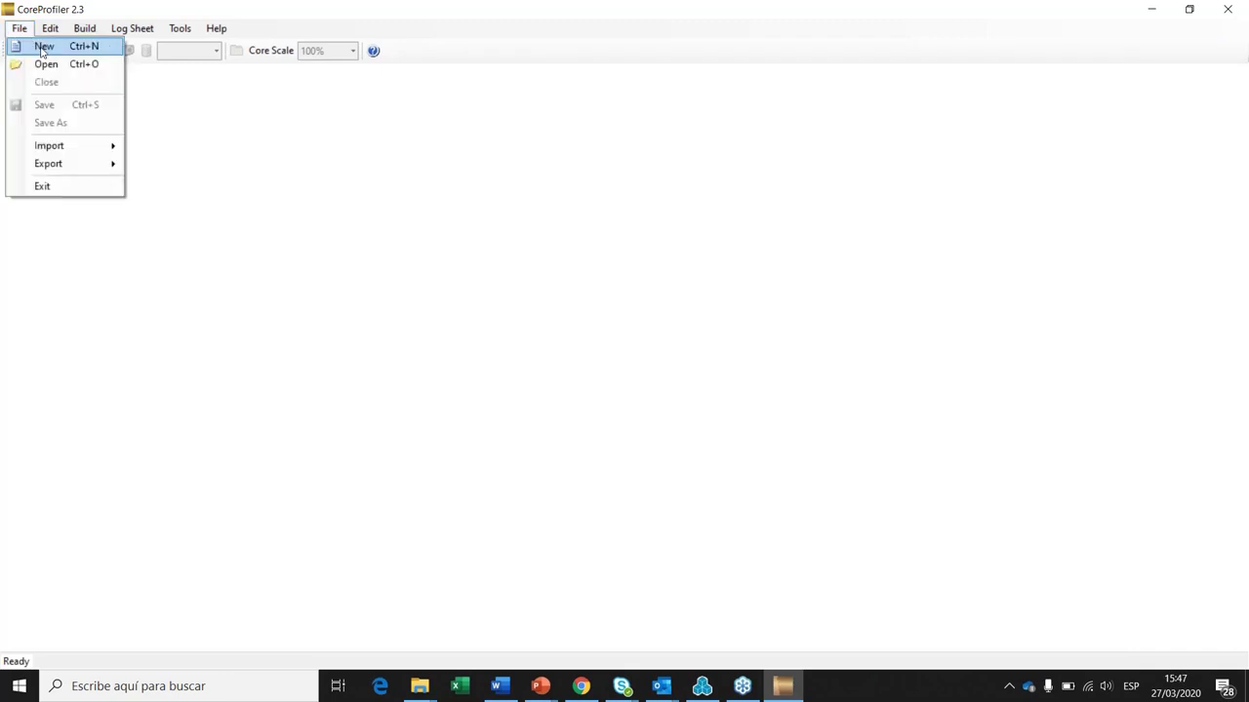
Step: Create the new borehole project Borehole1.cpr with File > New
click(43, 48)
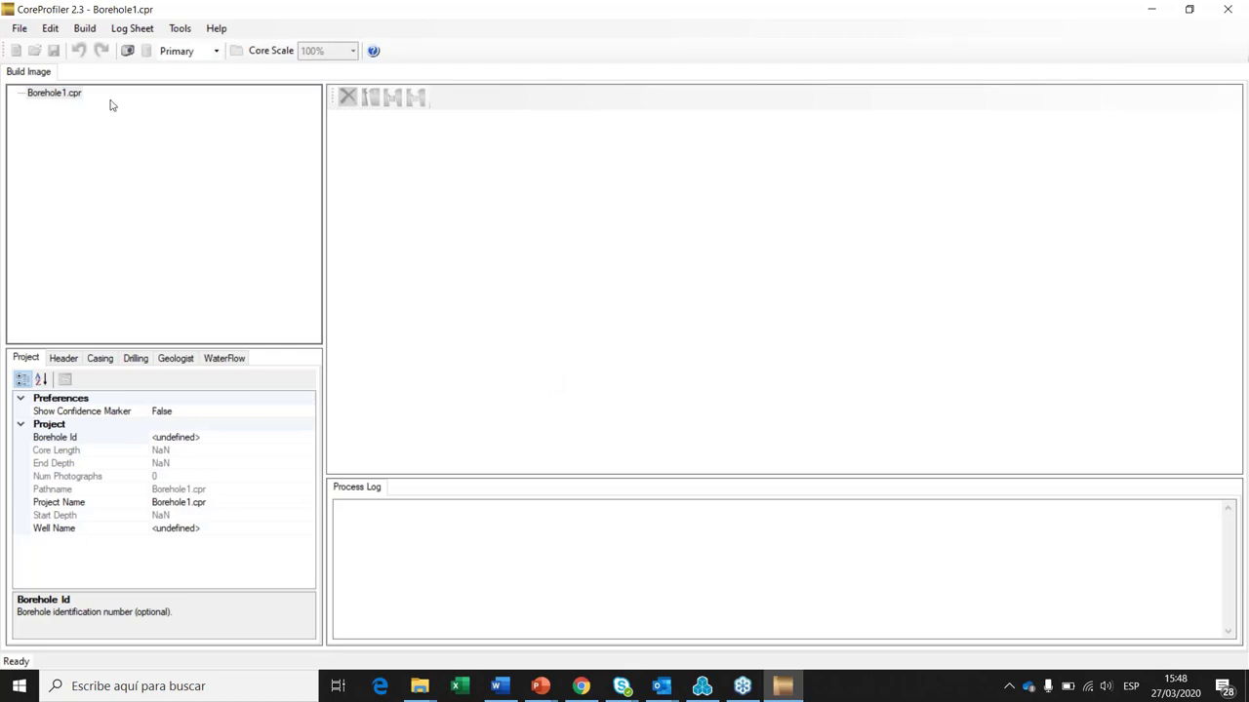
right_click(60, 96)
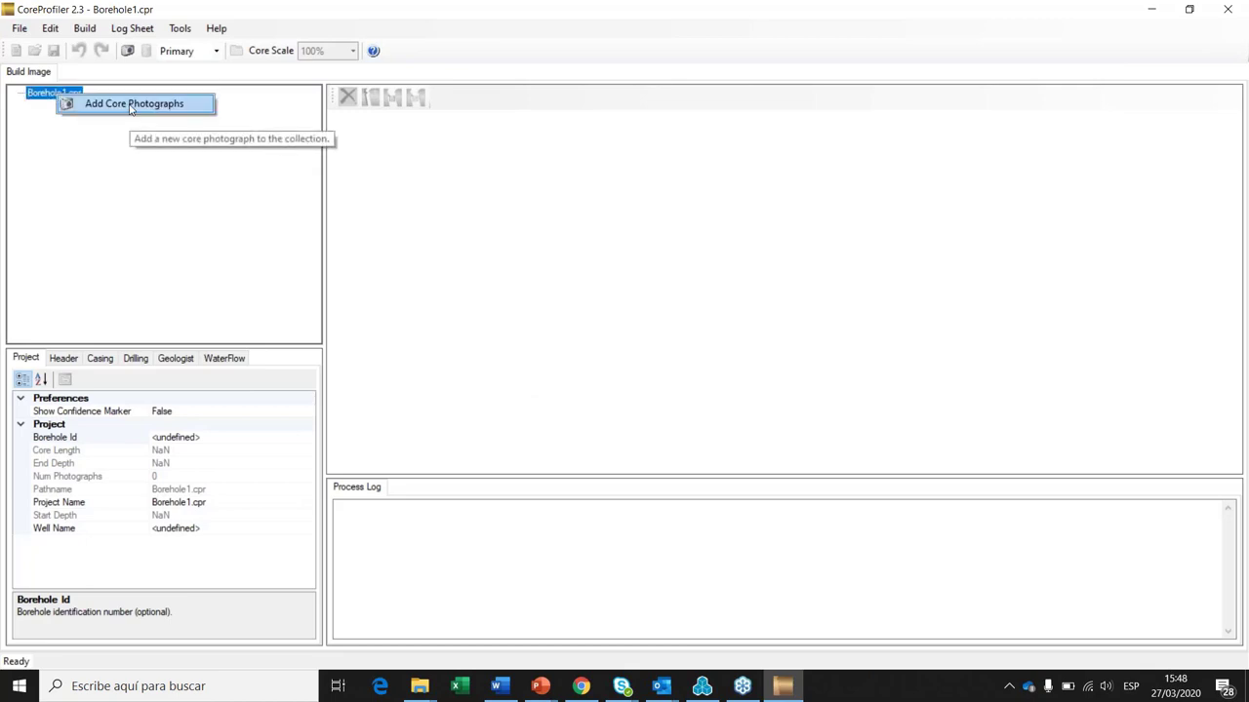
click(87, 31)
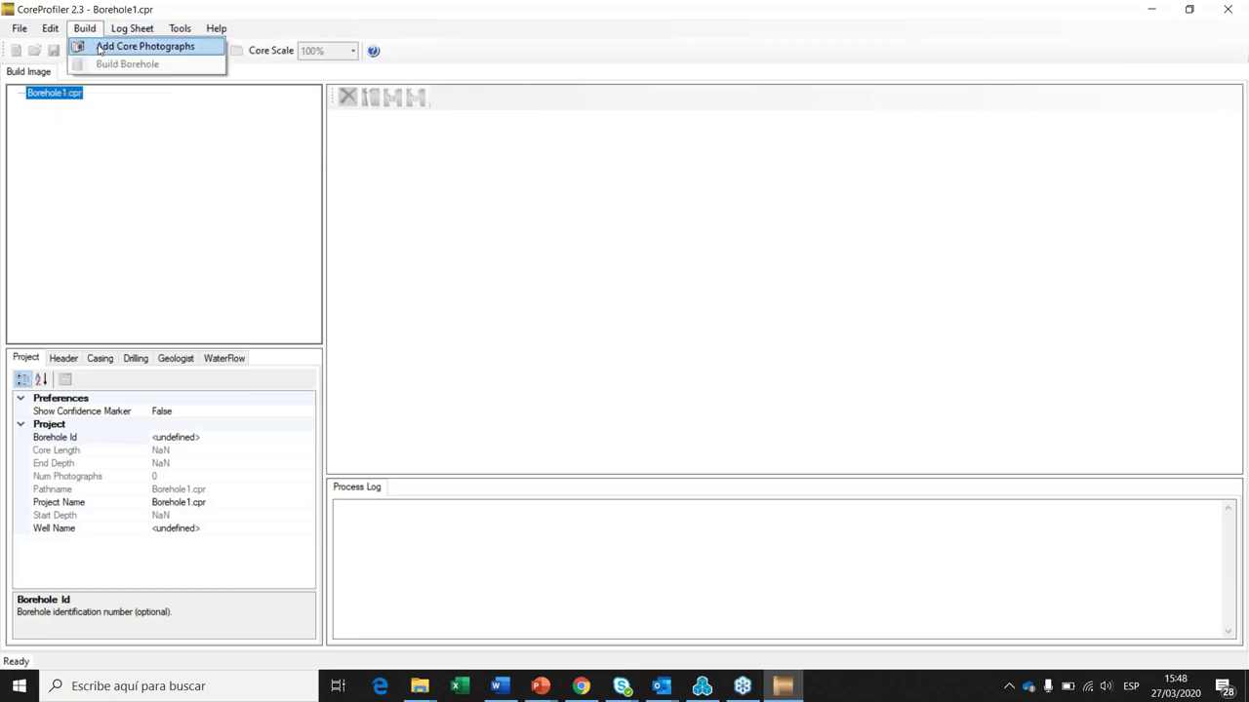
Step: Load the core box photographs Box1 through Box6 from the FOTOS folder
click(102, 49)
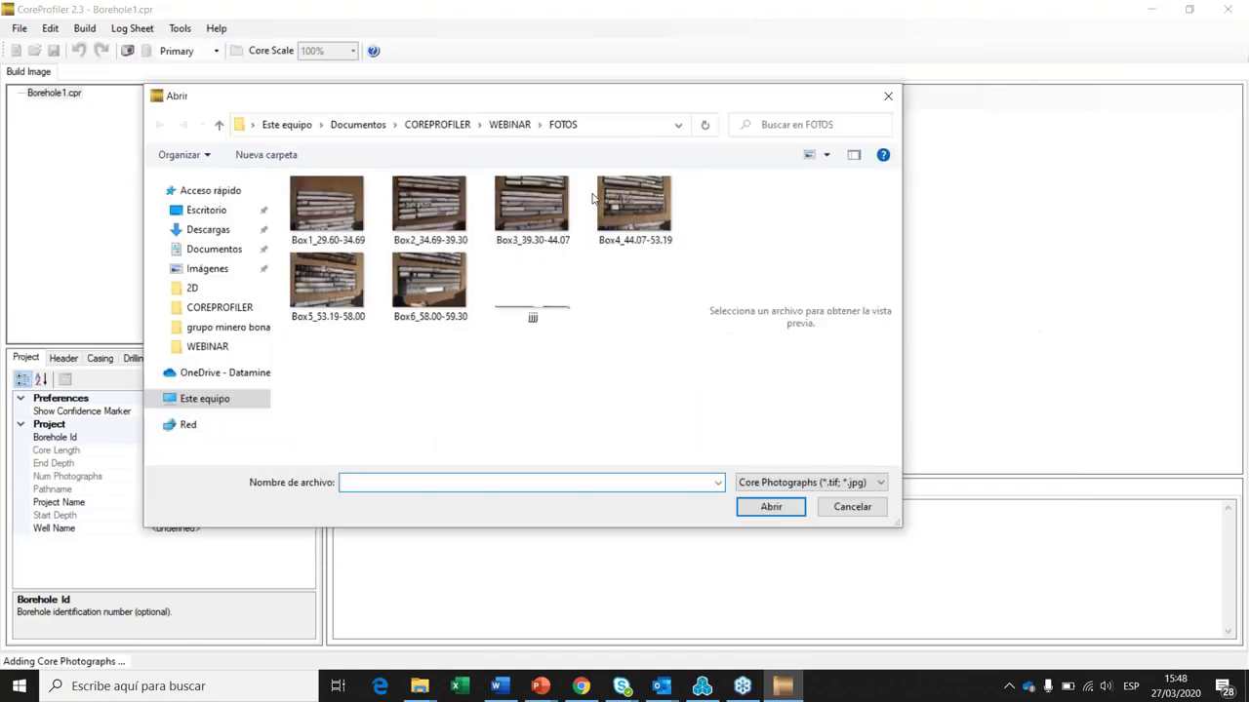
shift+click(444, 294)
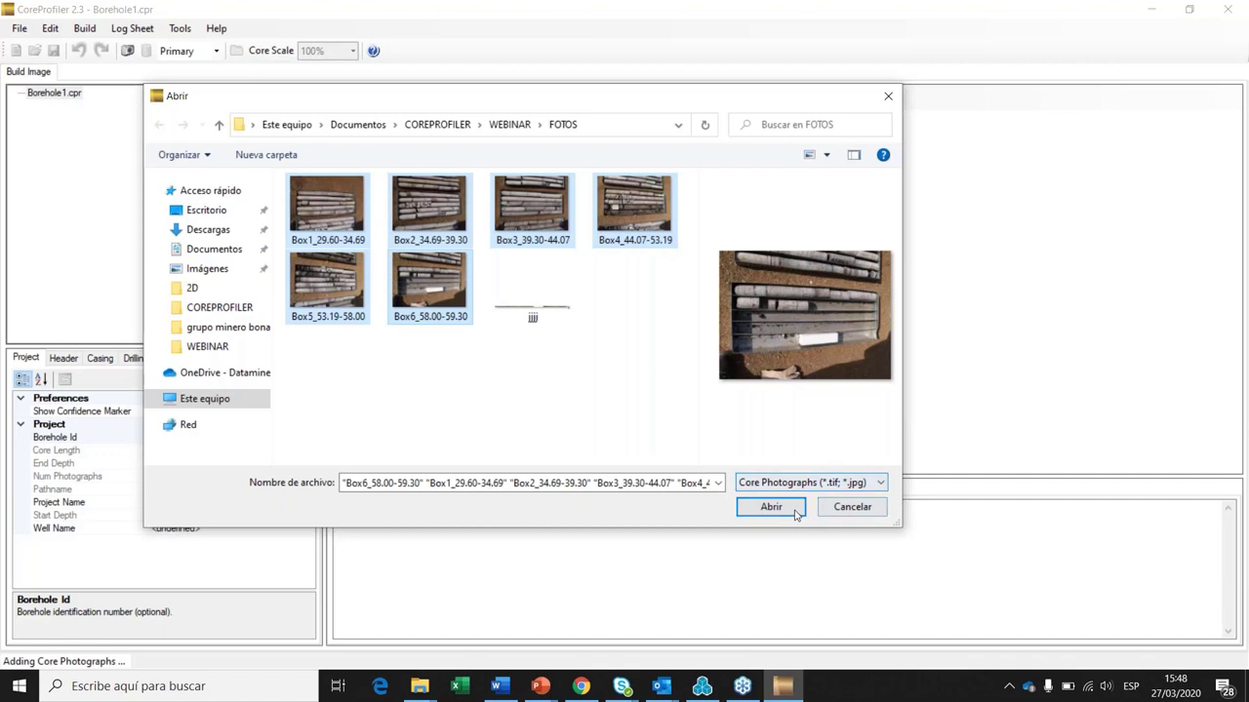
click(788, 512)
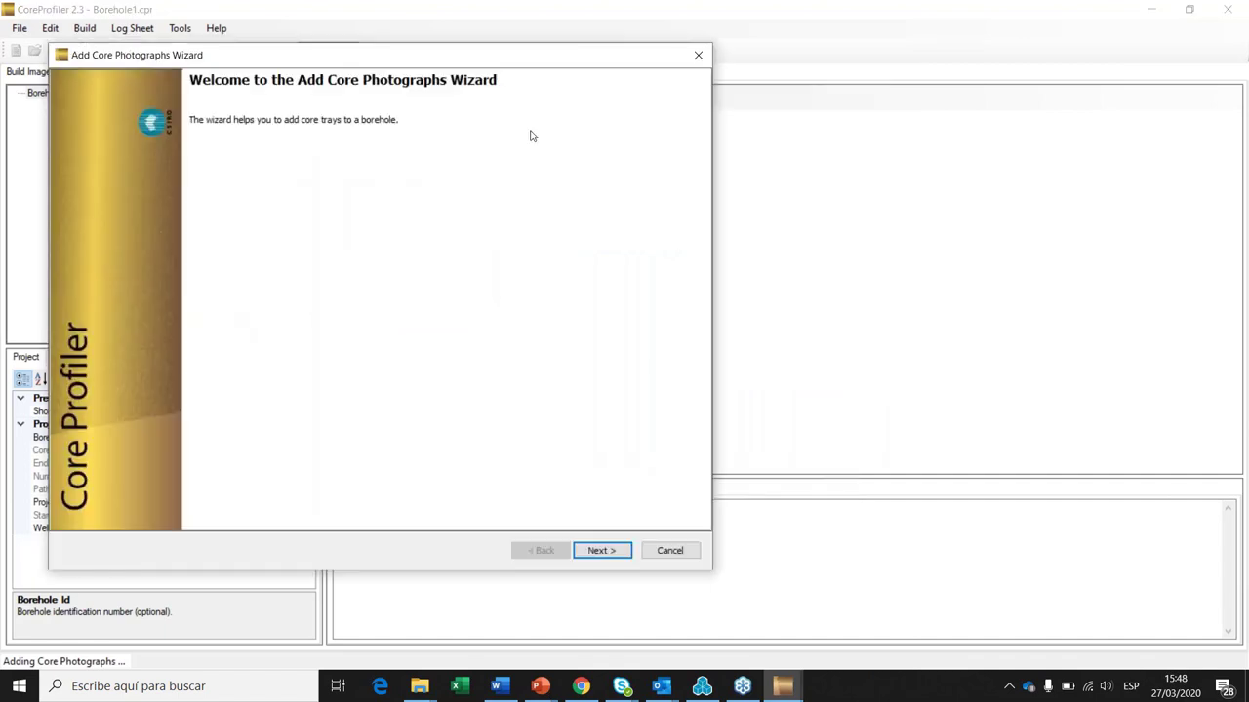
Step: Apply a 1.000 × 0.500 m, 5-row tray size to all six core images
drag(479, 57, 618, 80)
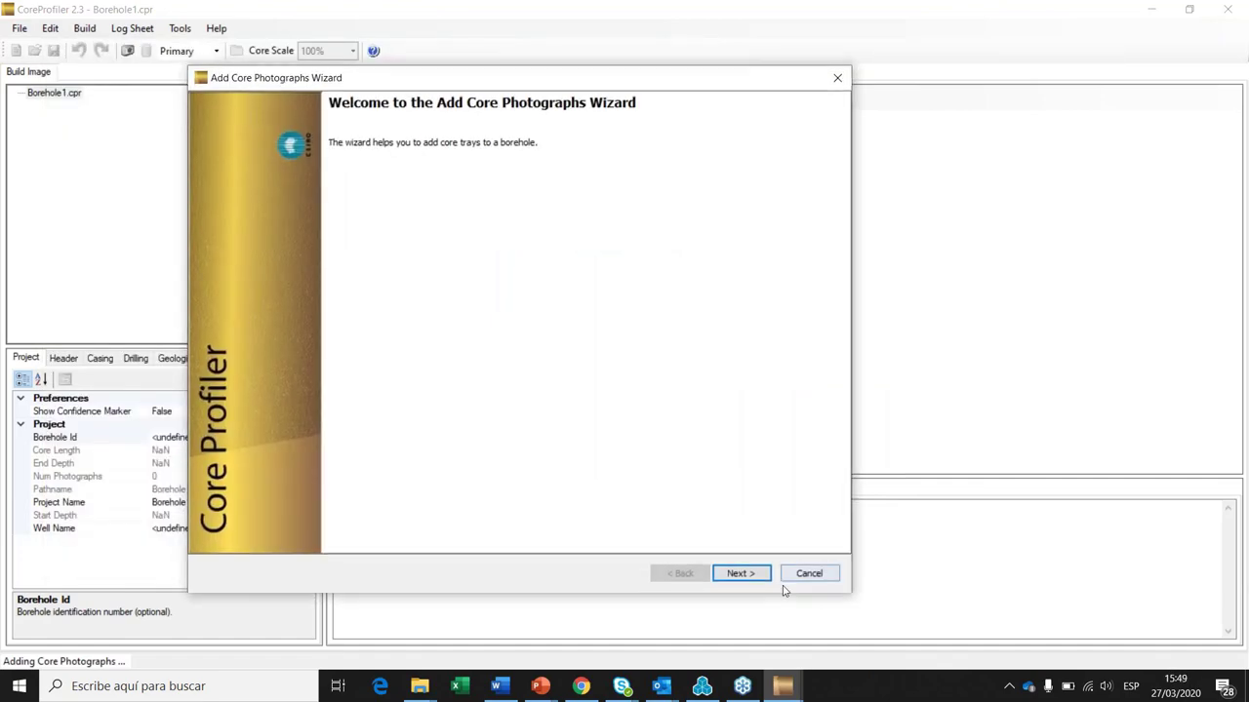
click(741, 574)
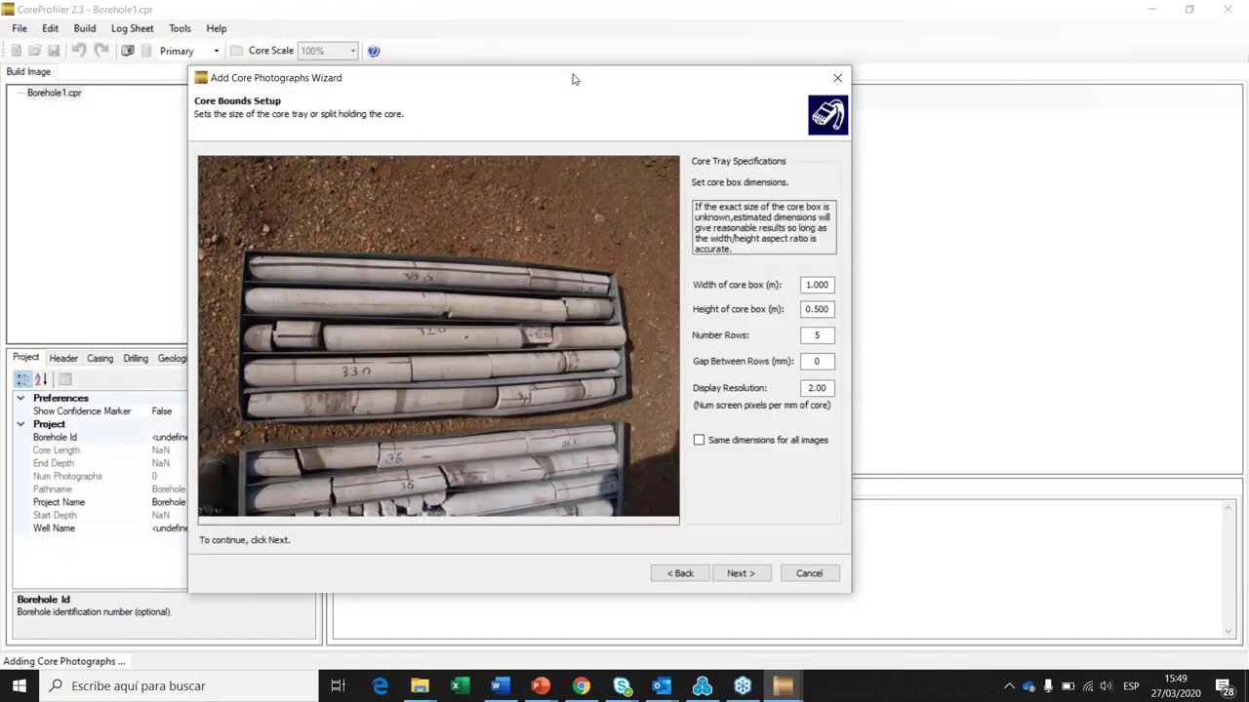
drag(574, 79, 607, 101)
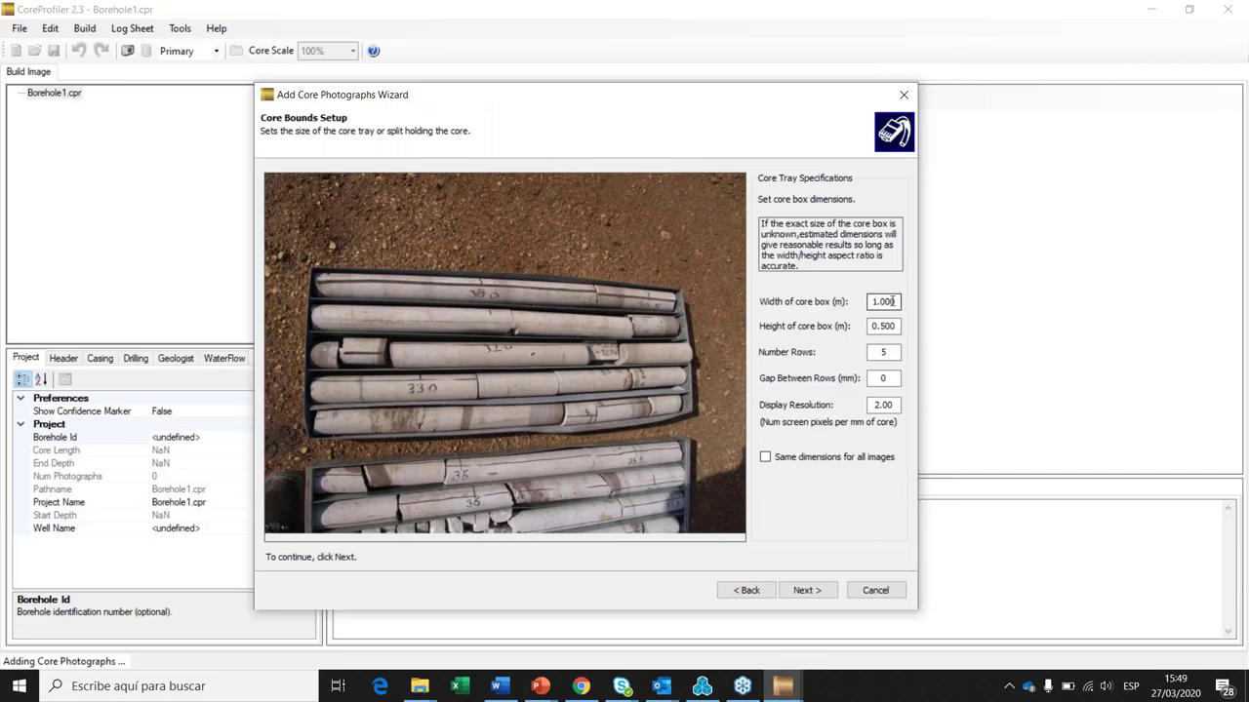
click(871, 303)
click(891, 353)
click(765, 456)
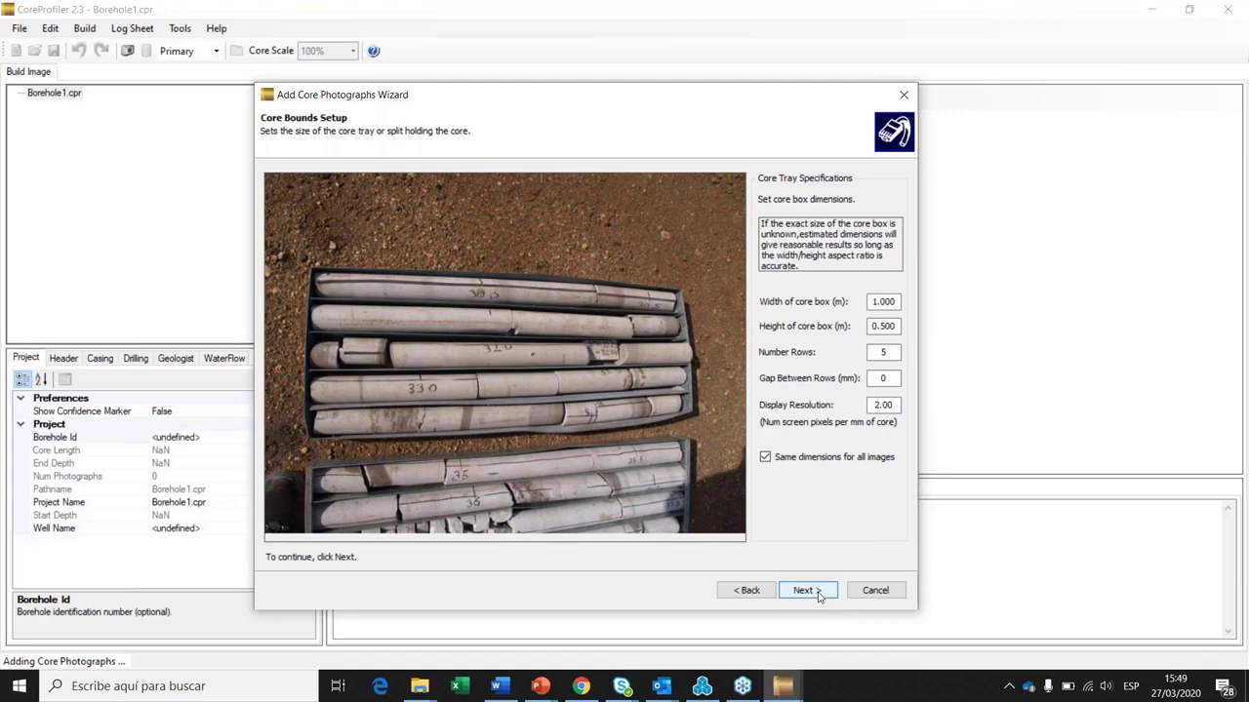
click(804, 590)
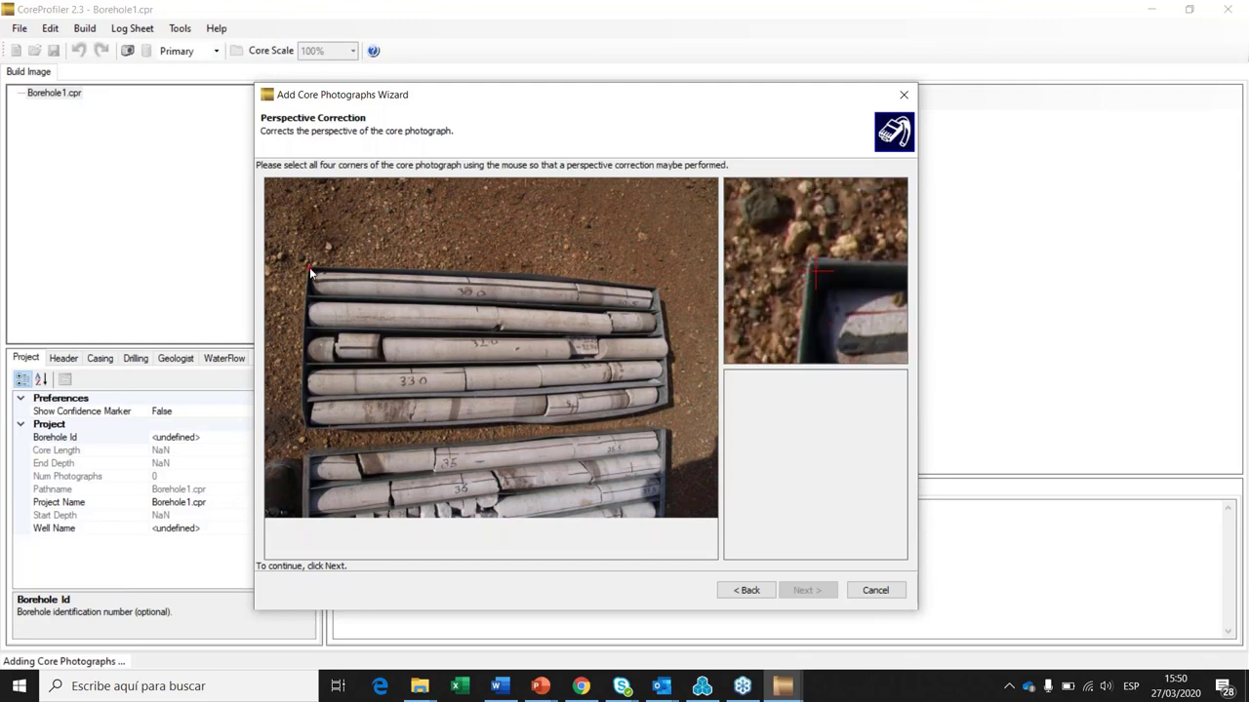
Step: Mark the tray corners on the first two photographs for perspective correction
click(655, 291)
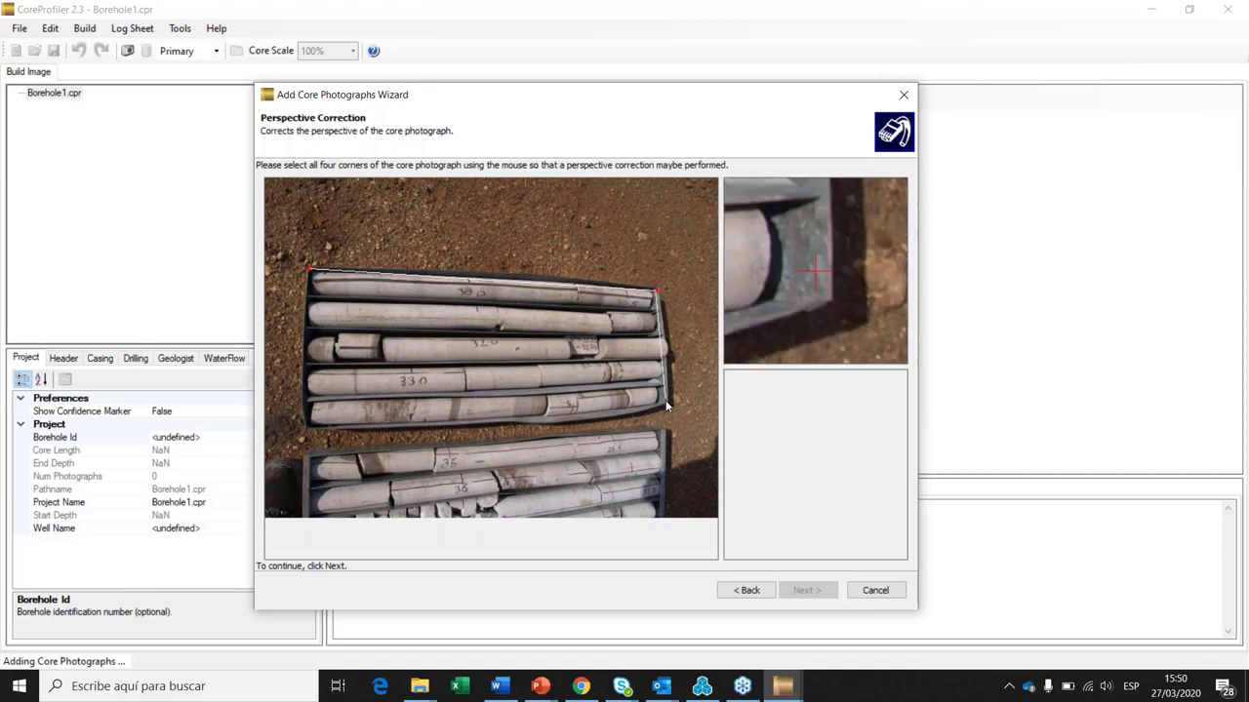
click(667, 403)
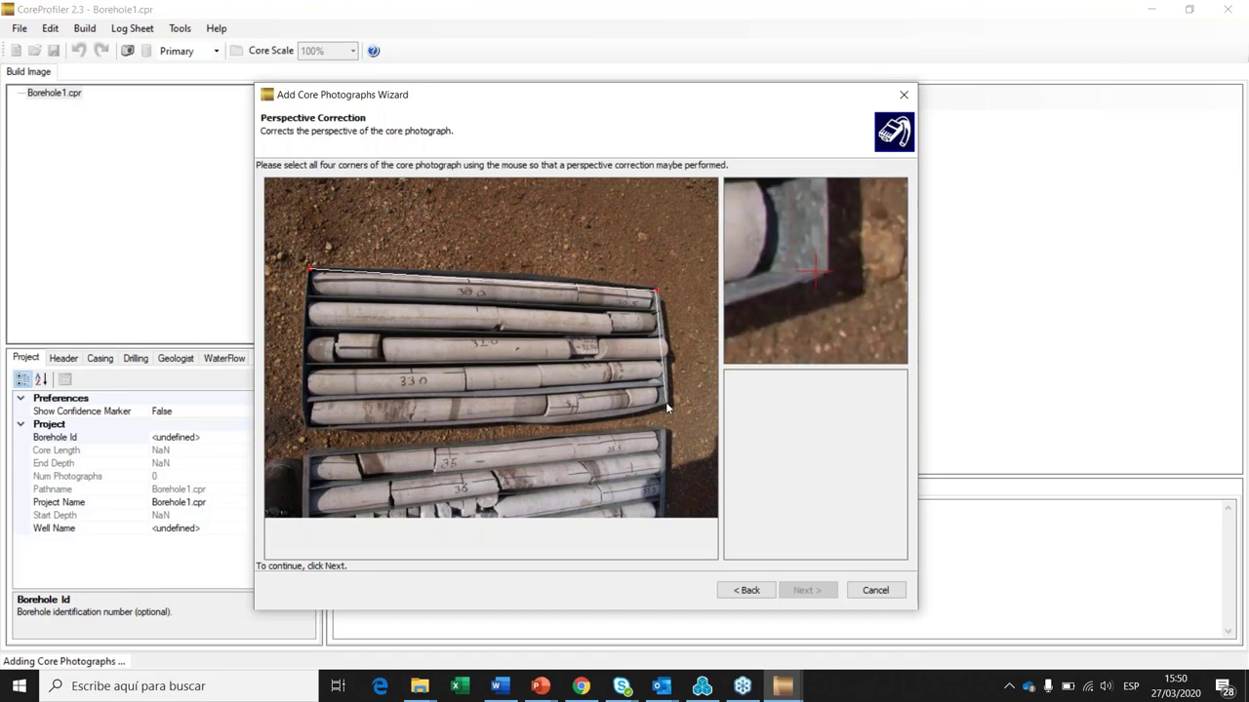
click(307, 426)
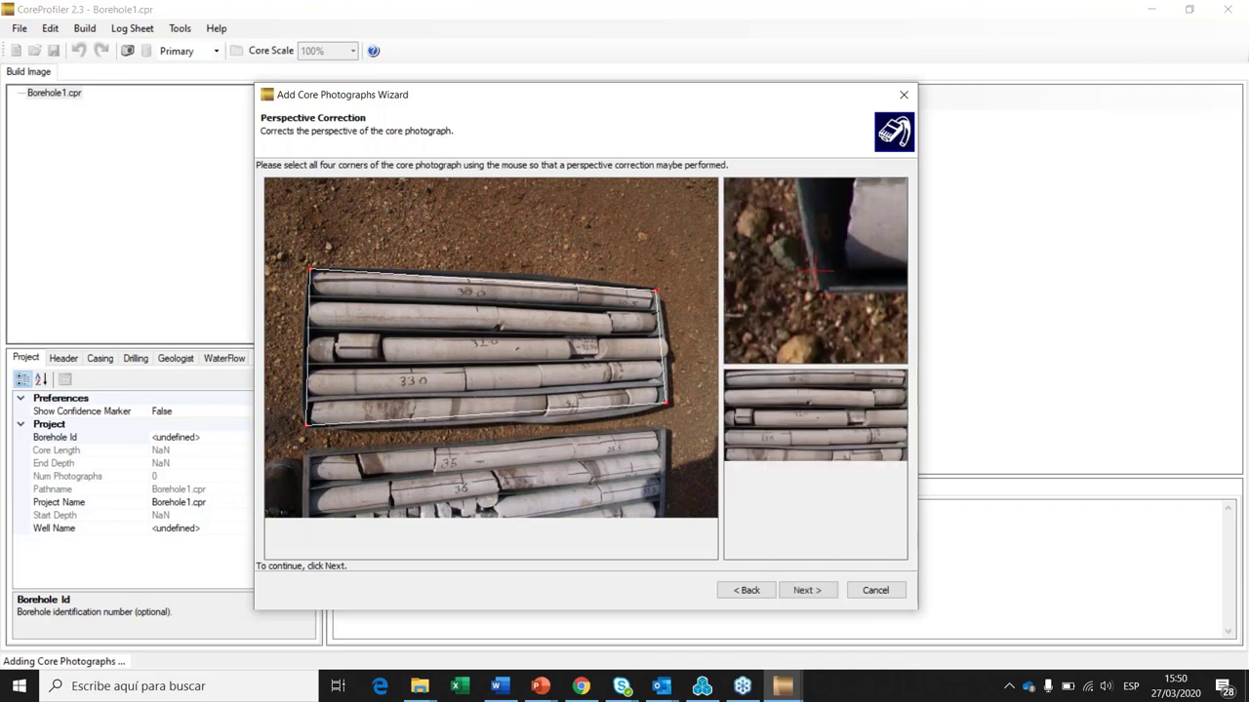
click(806, 591)
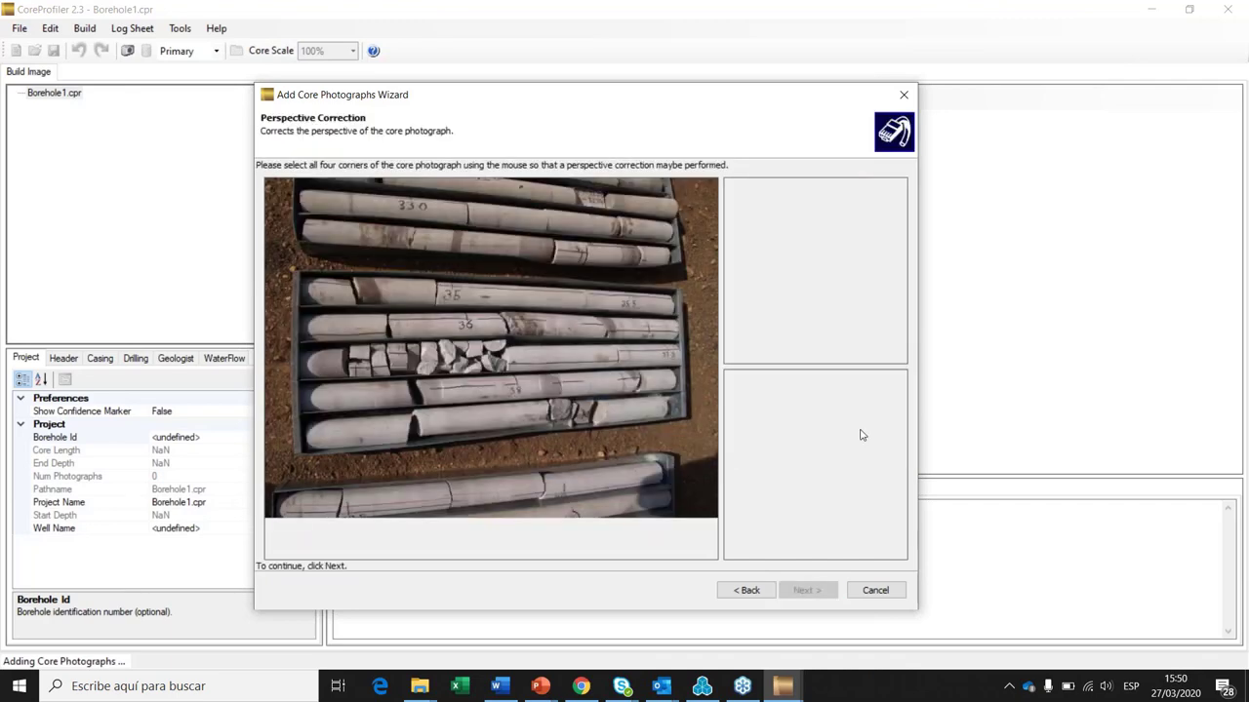
click(294, 272)
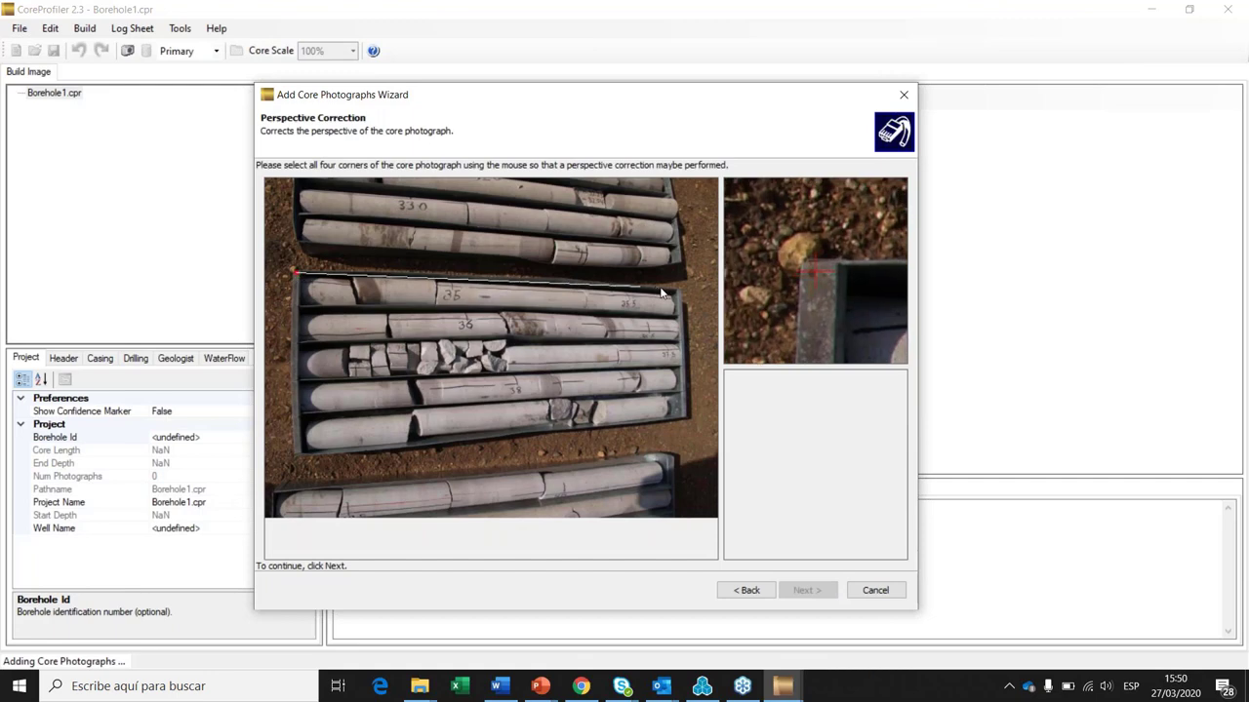
click(673, 291)
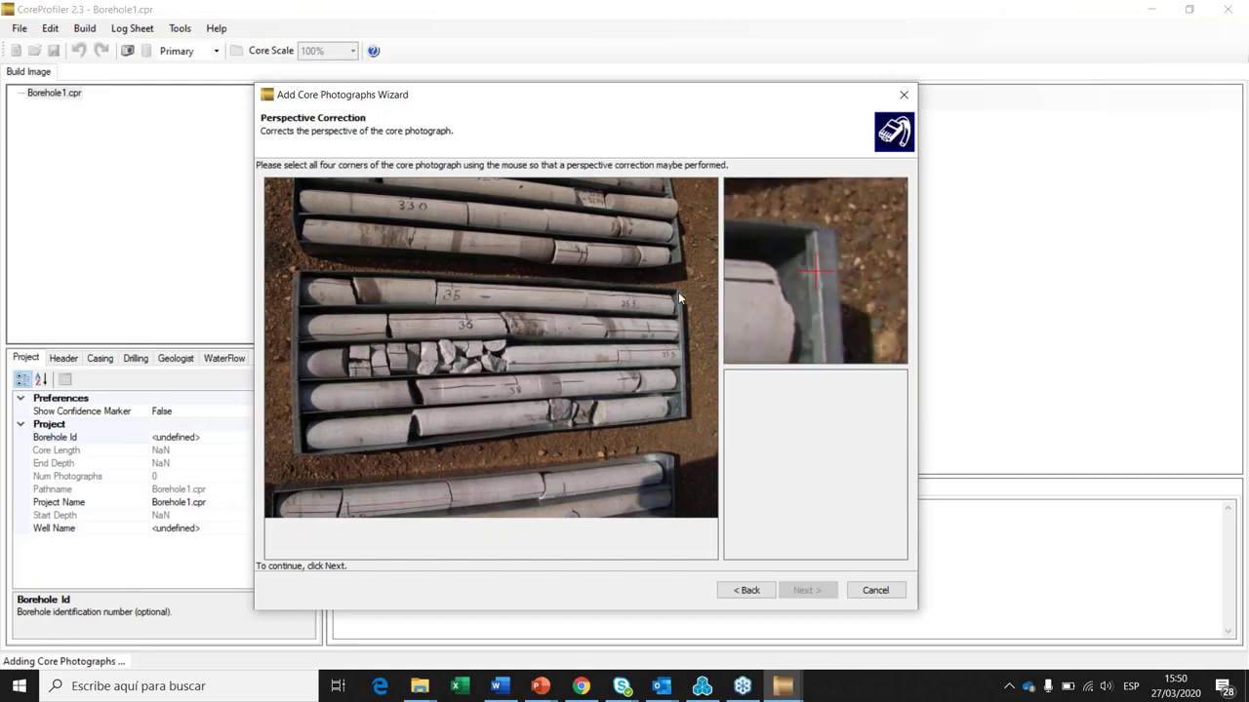
click(685, 416)
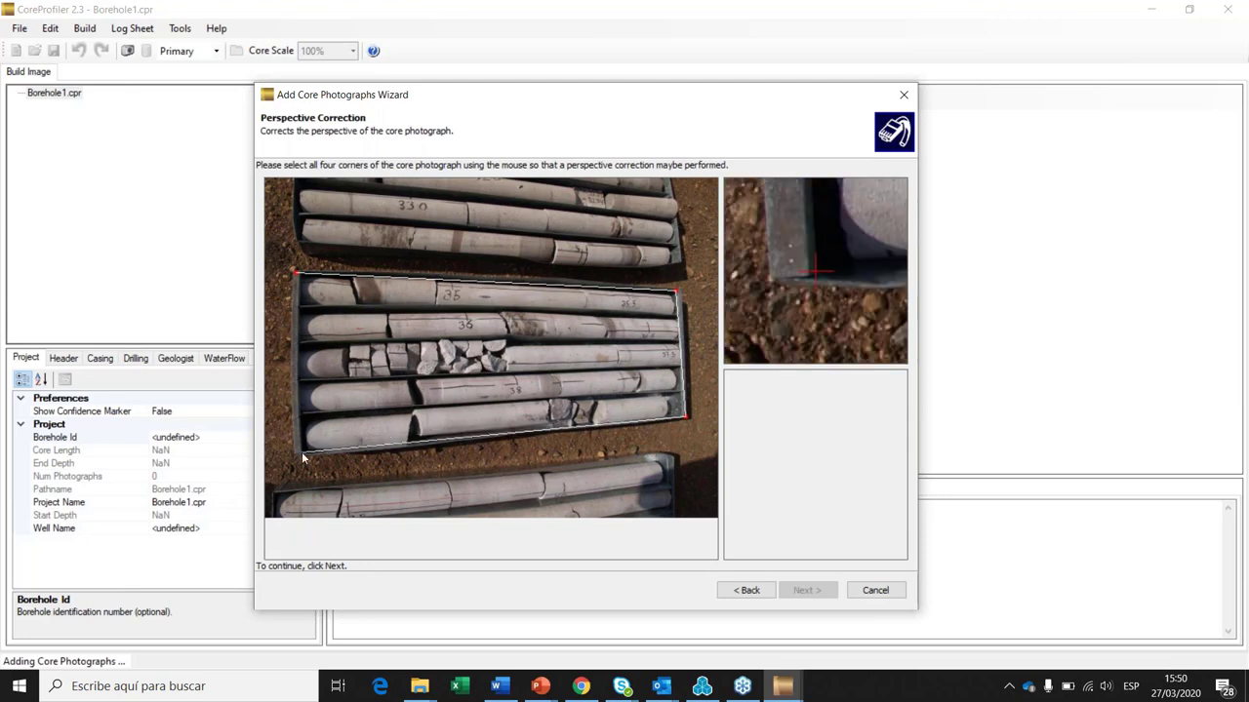
click(302, 452)
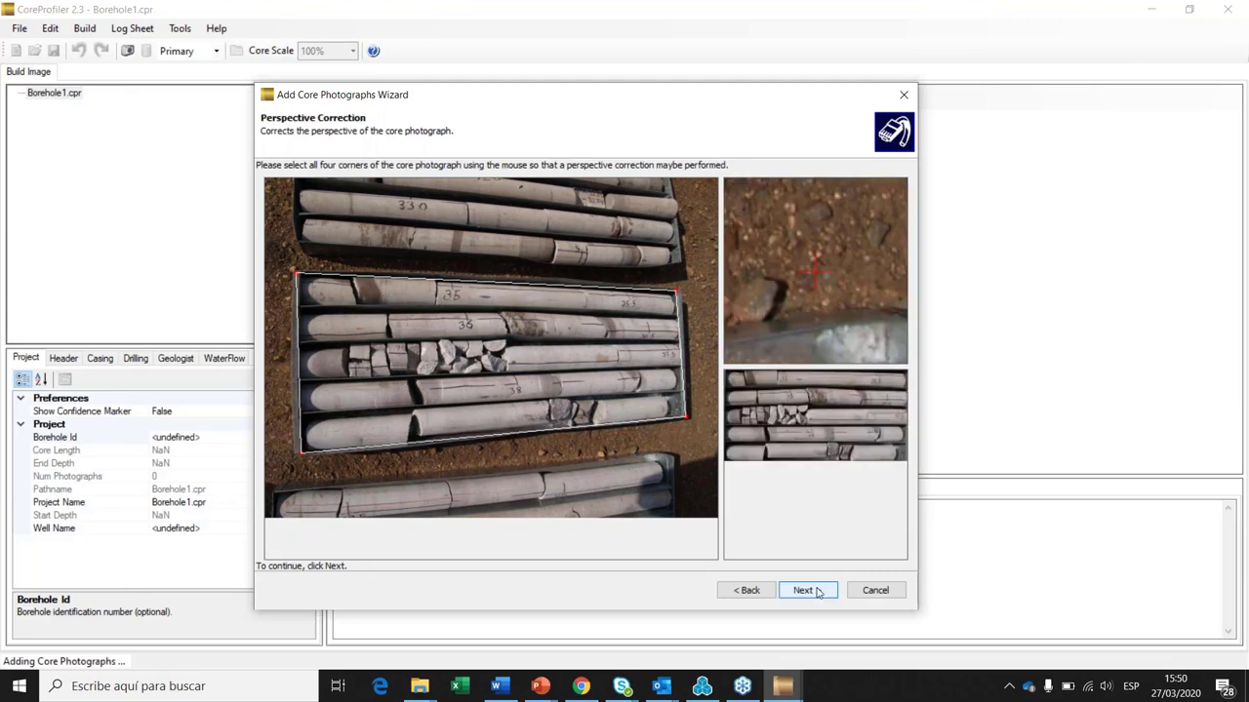
click(816, 592)
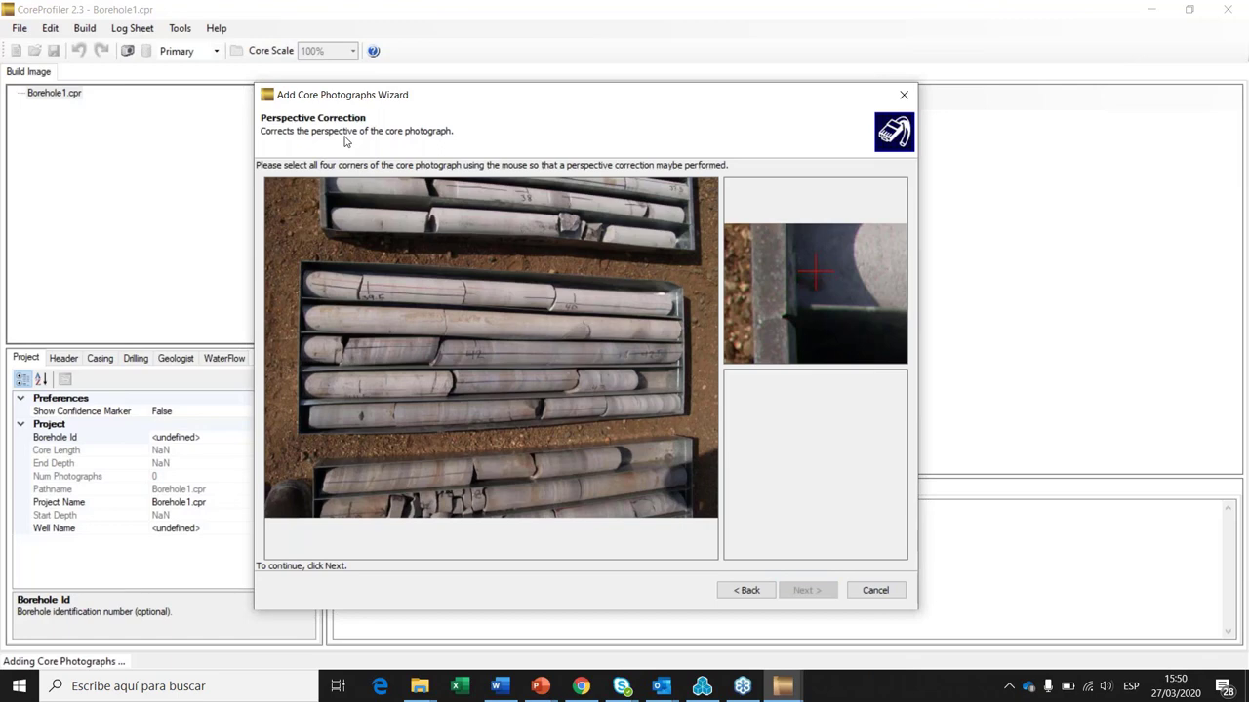
Step: Mark the four tray corners on the next two core photographs
click(301, 263)
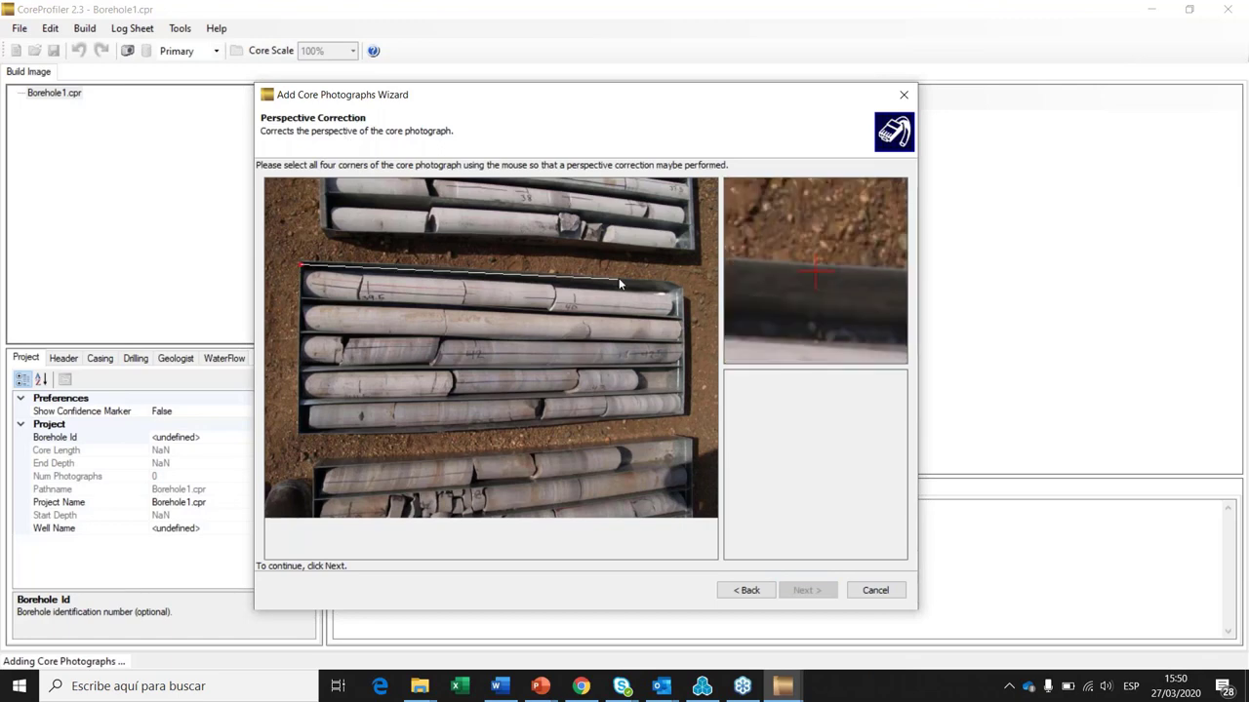
click(681, 293)
click(681, 414)
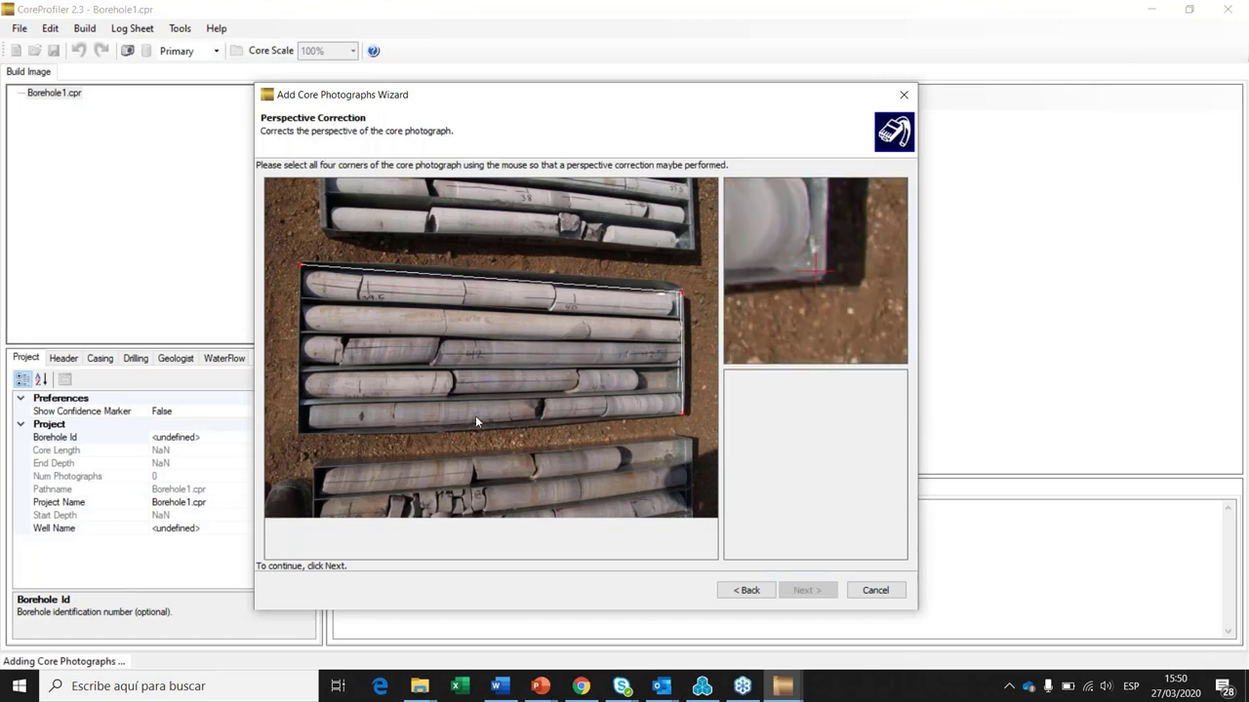
click(297, 434)
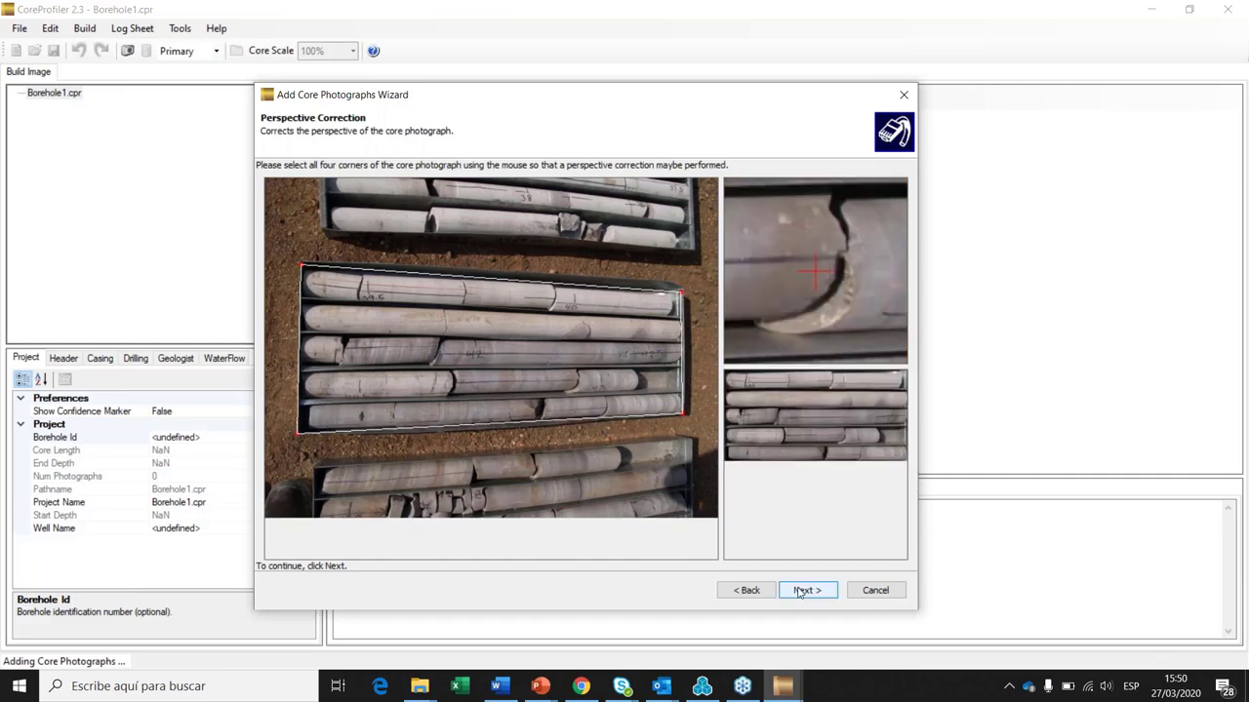
click(800, 591)
click(308, 256)
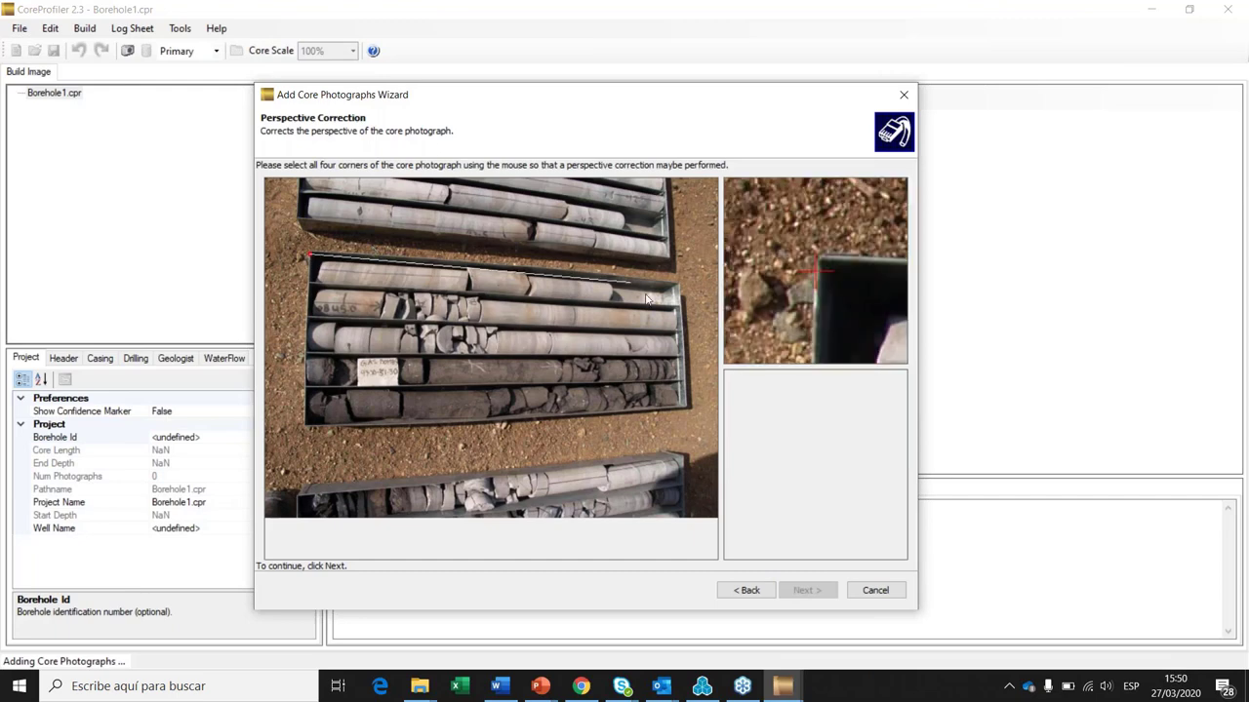
click(679, 286)
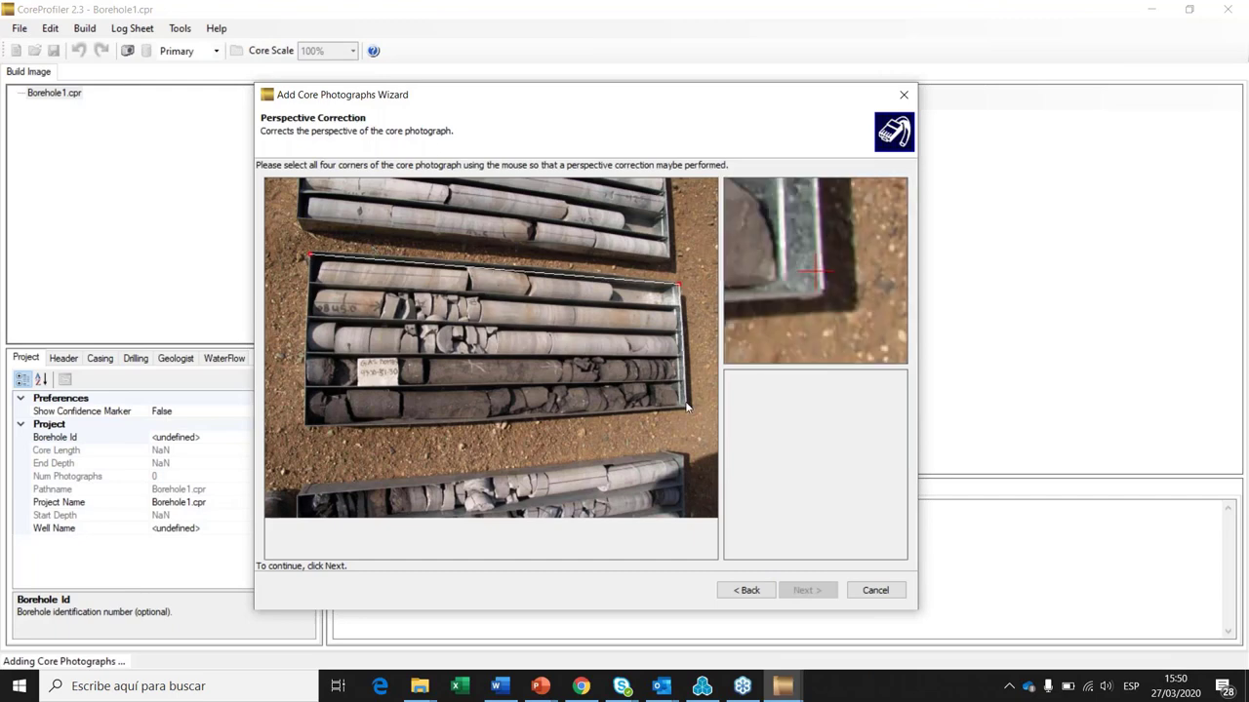
click(686, 406)
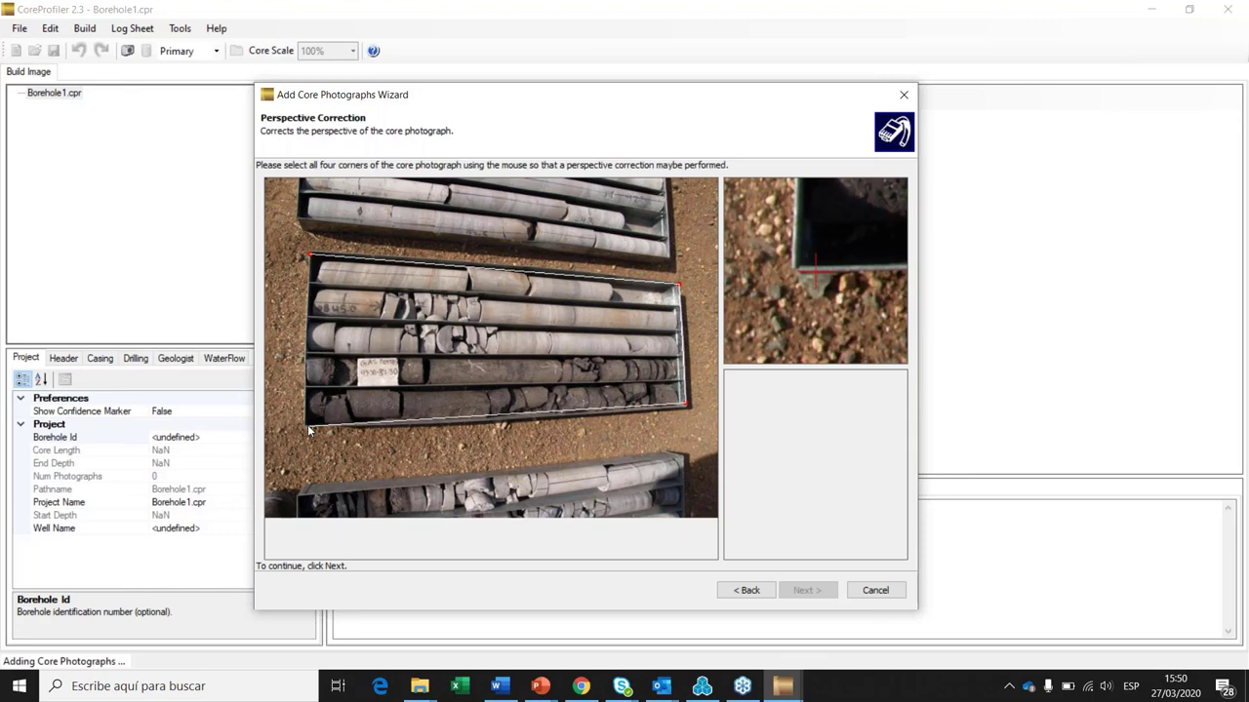
click(308, 429)
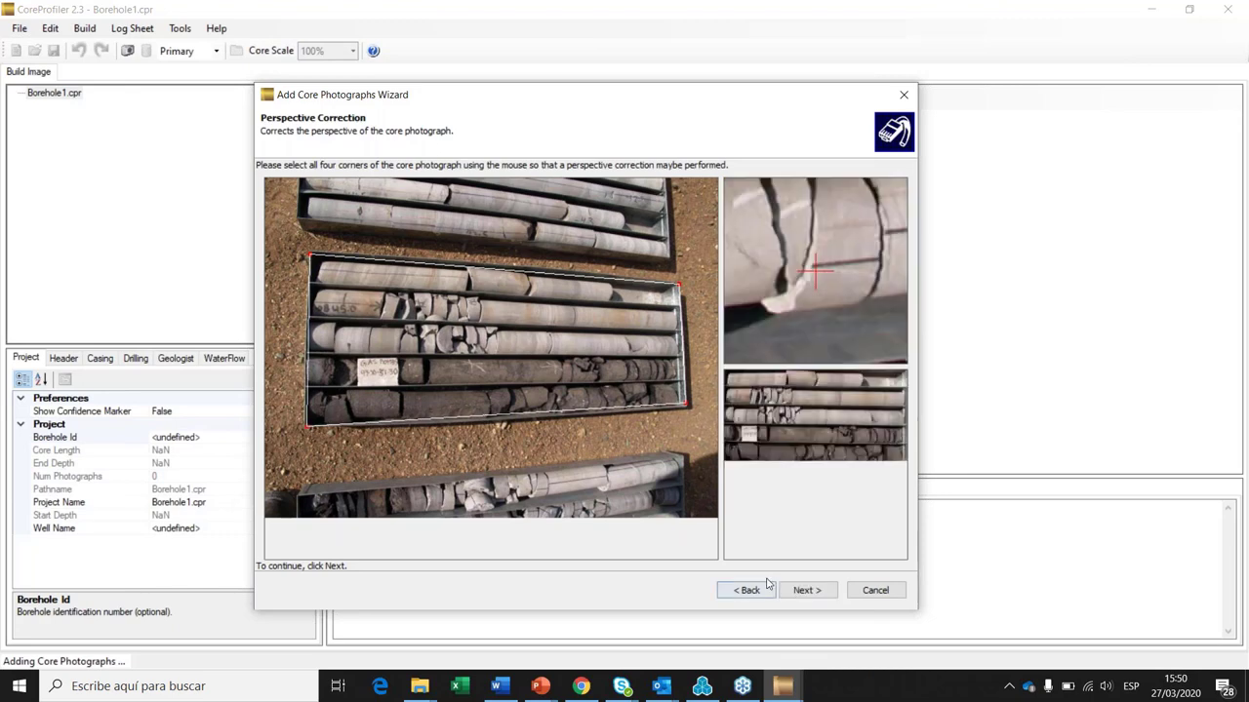
click(806, 590)
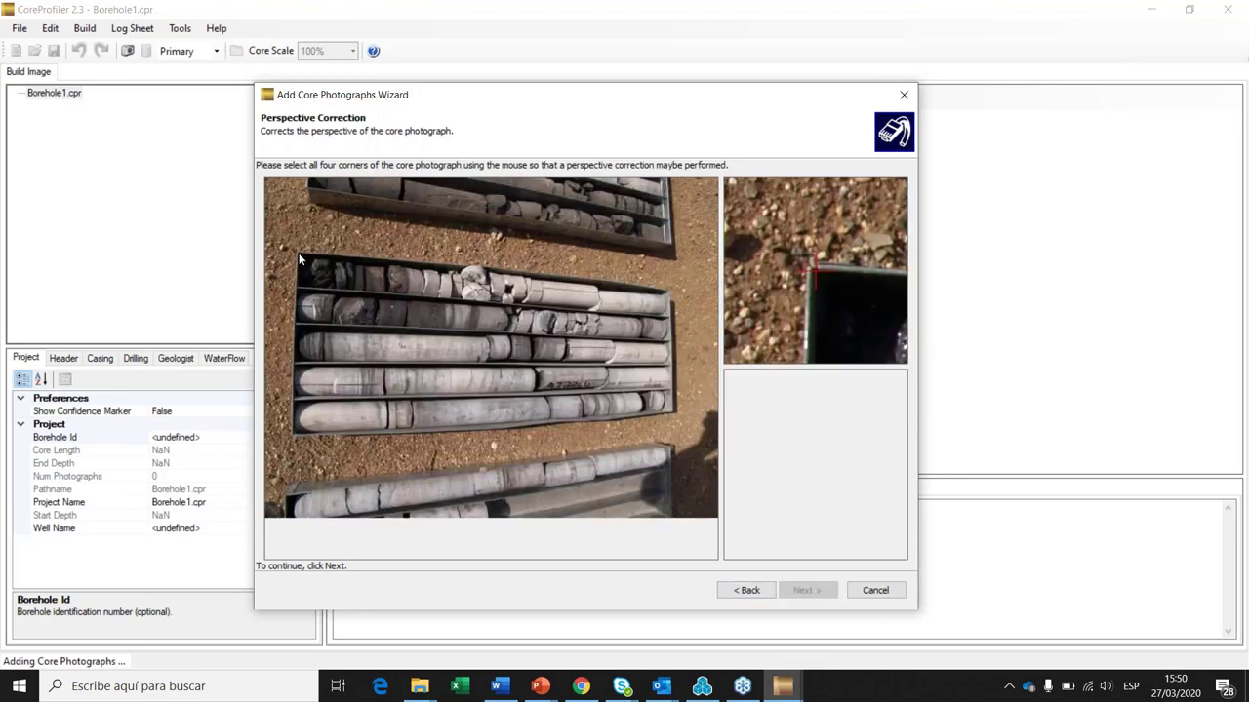
Step: Mark corners on the last two photographs and reach the wizard's completion page
click(672, 407)
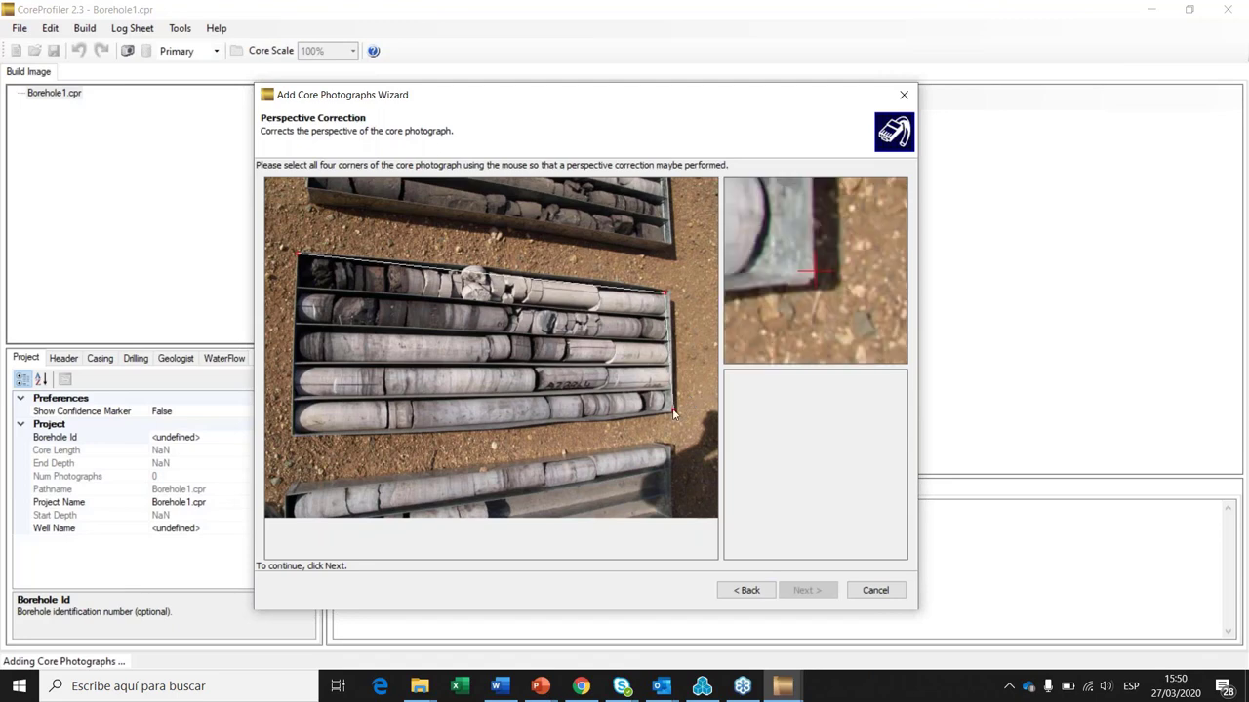
click(294, 435)
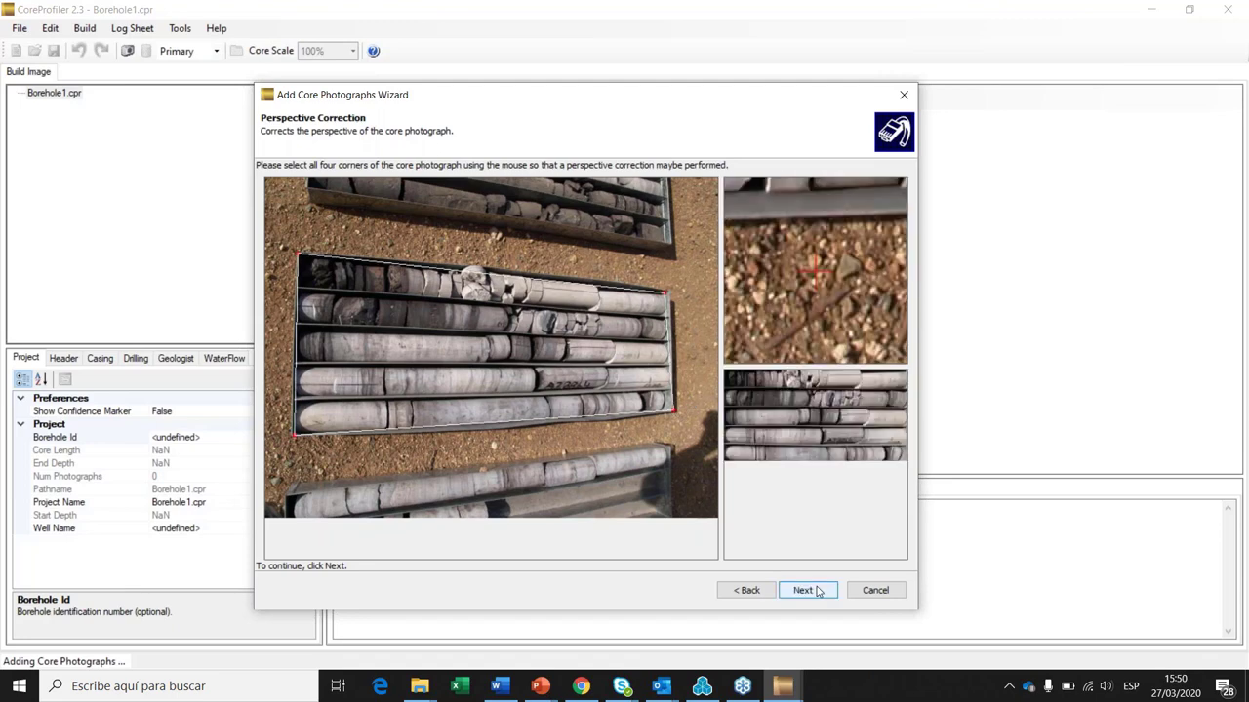
click(804, 590)
click(297, 264)
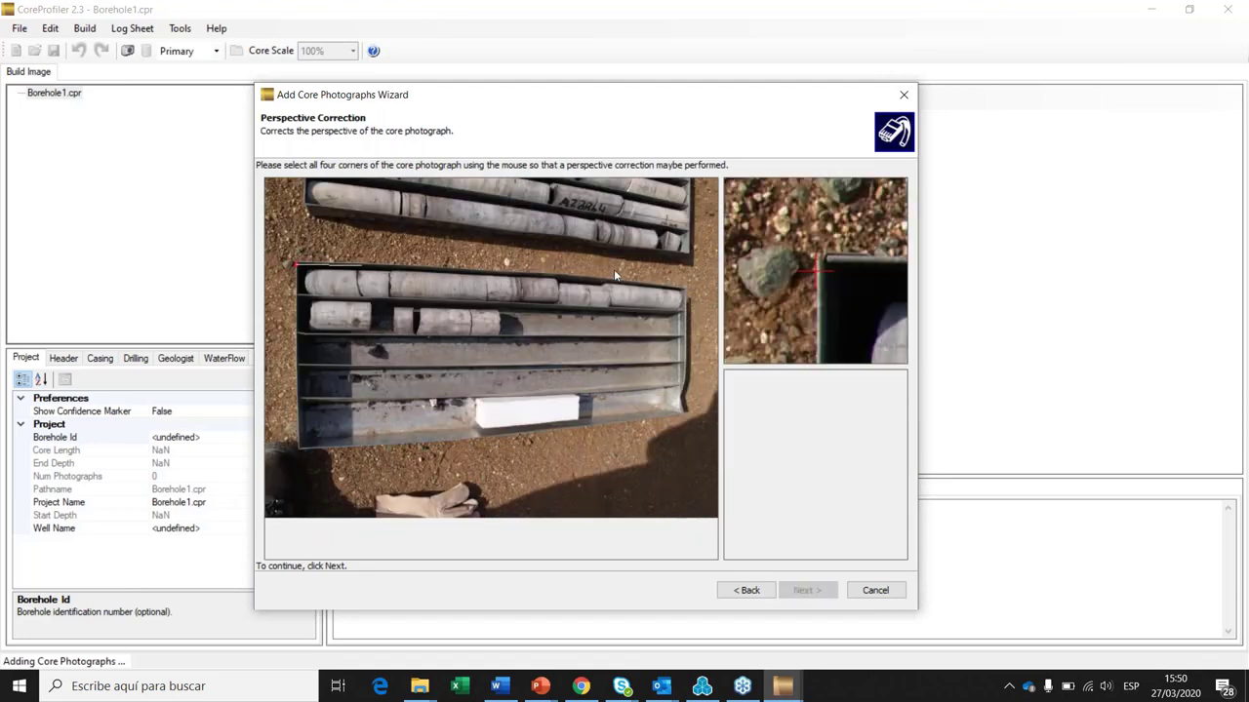
click(682, 298)
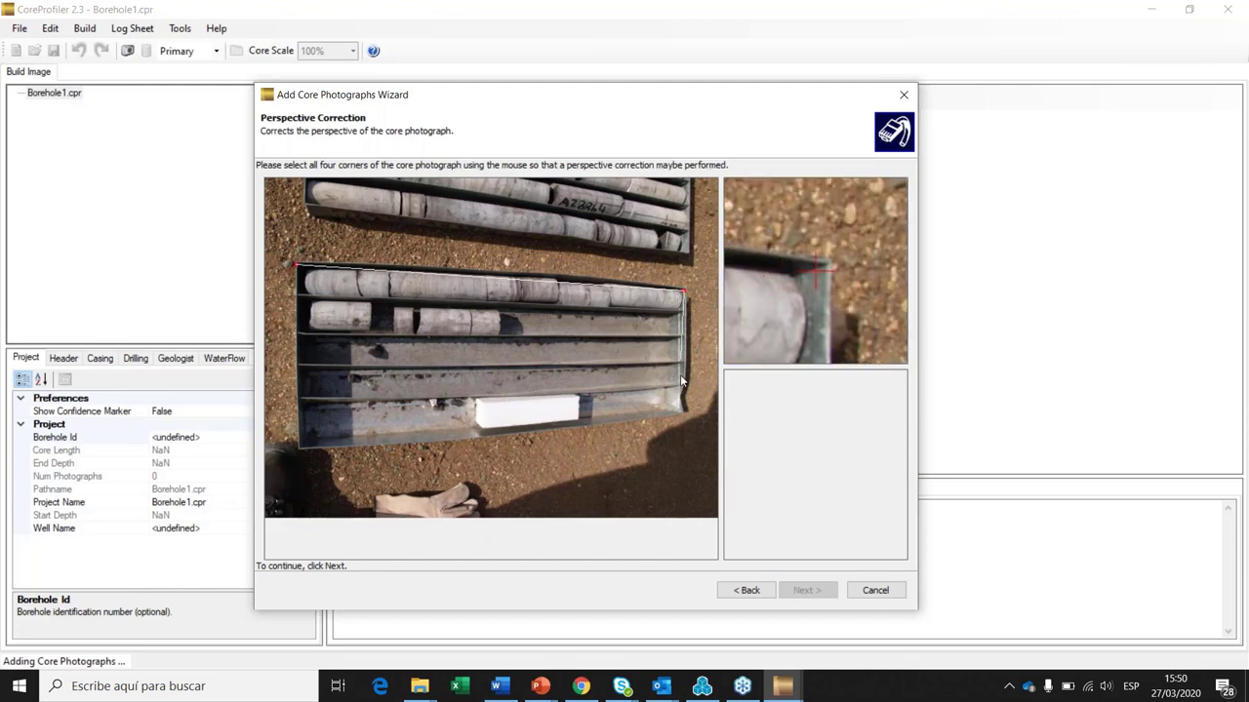
click(683, 410)
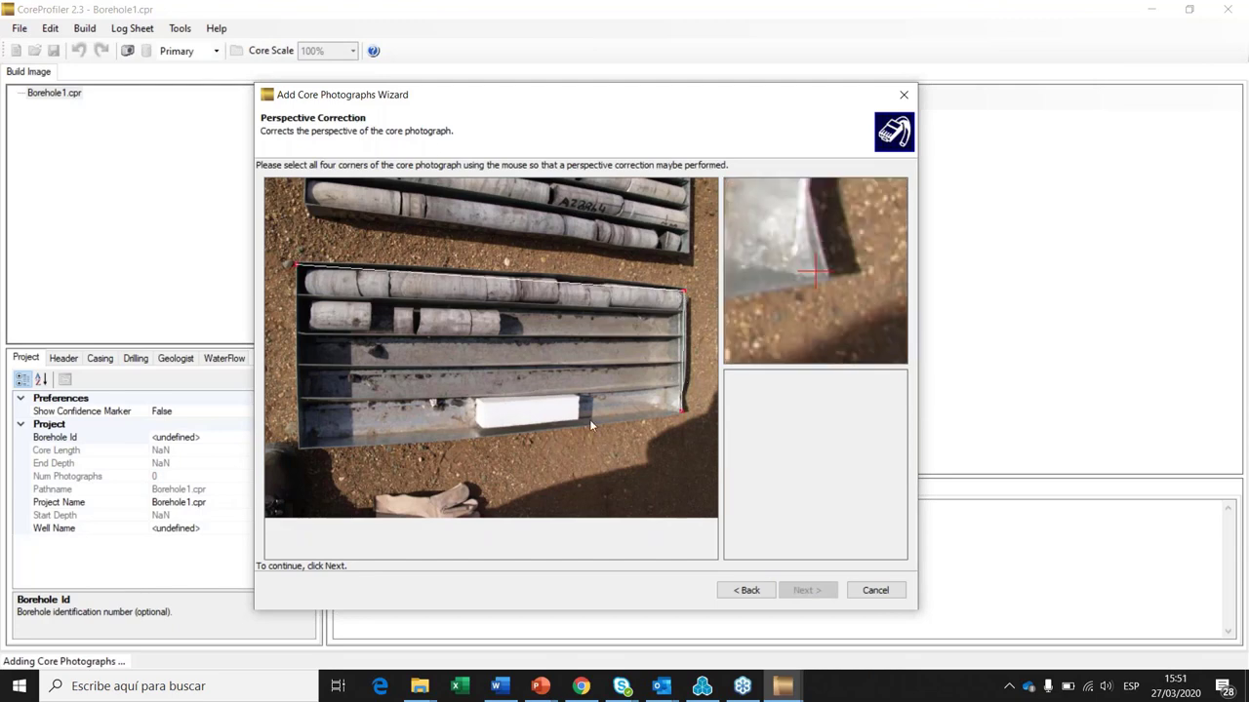
click(299, 447)
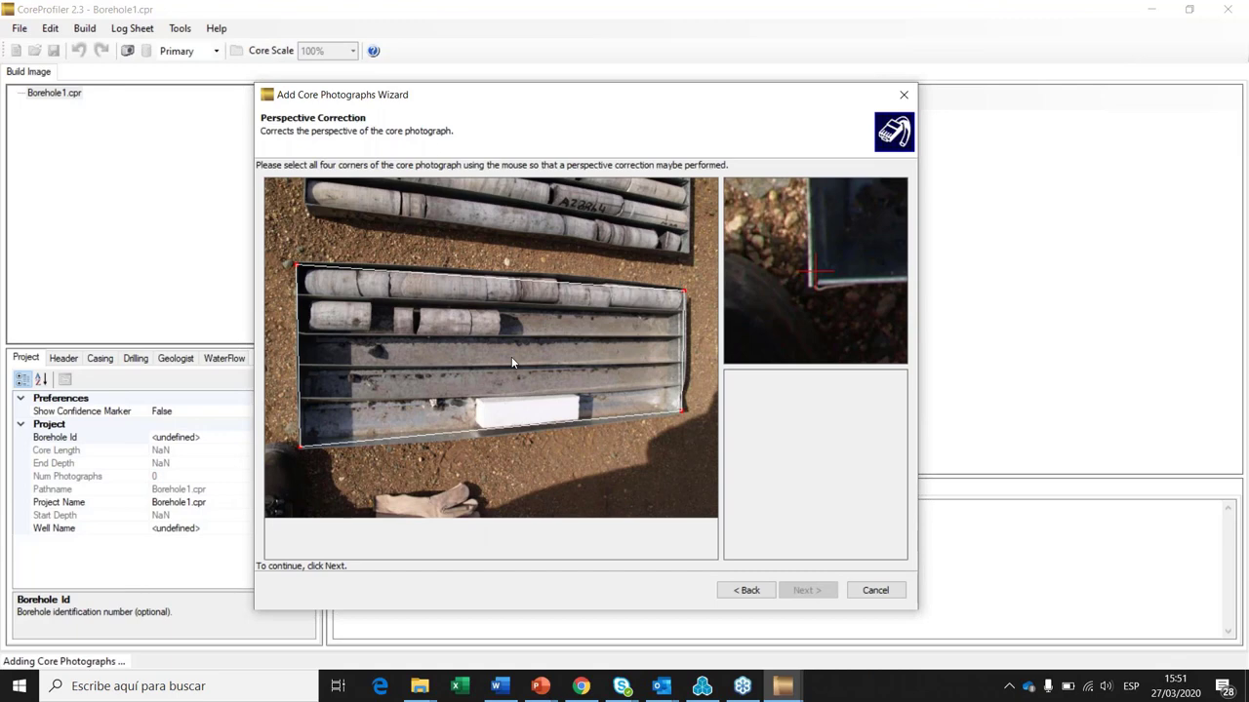
click(806, 592)
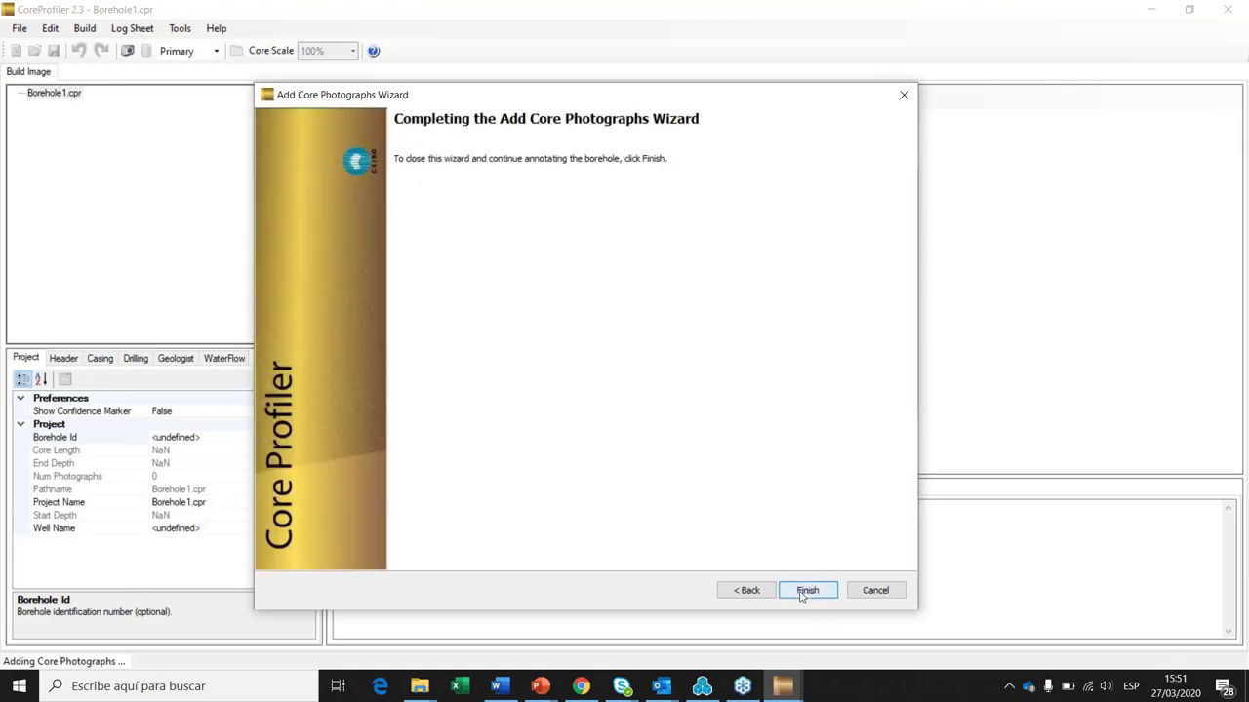
Step: Finish the Add Core Photographs Wizard and browse the Box4, Box6 and Box1 images
click(804, 591)
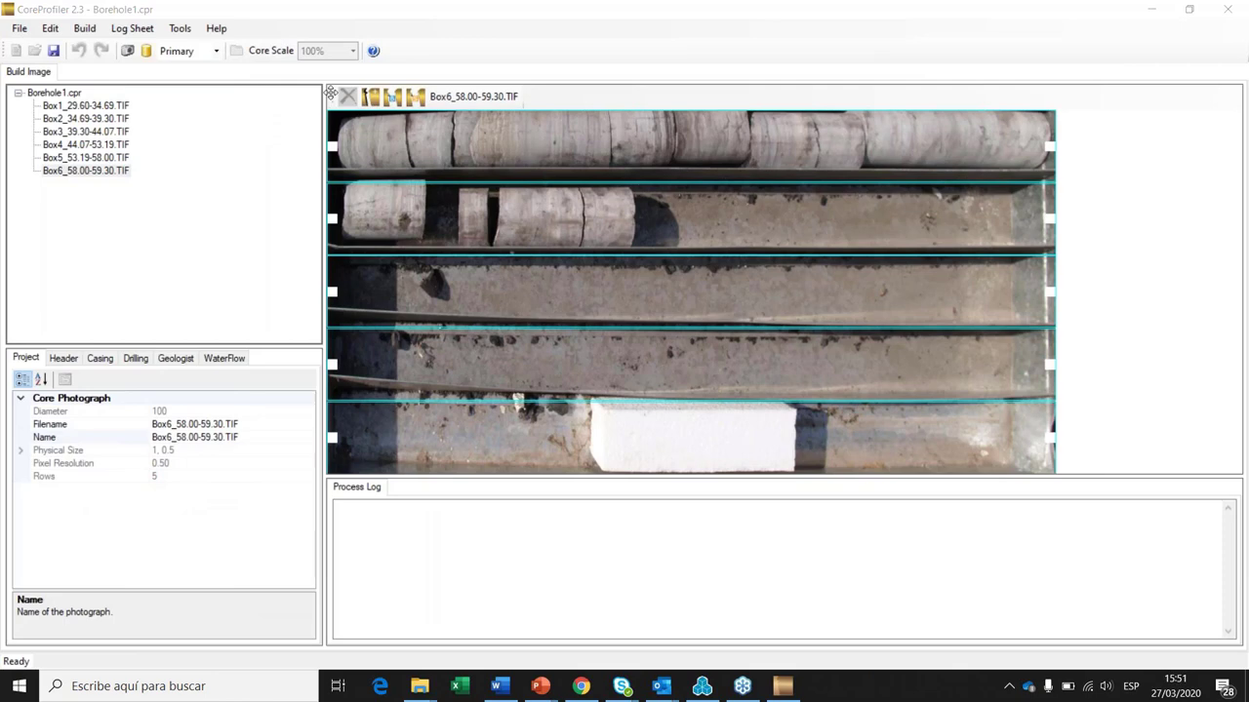
click(86, 144)
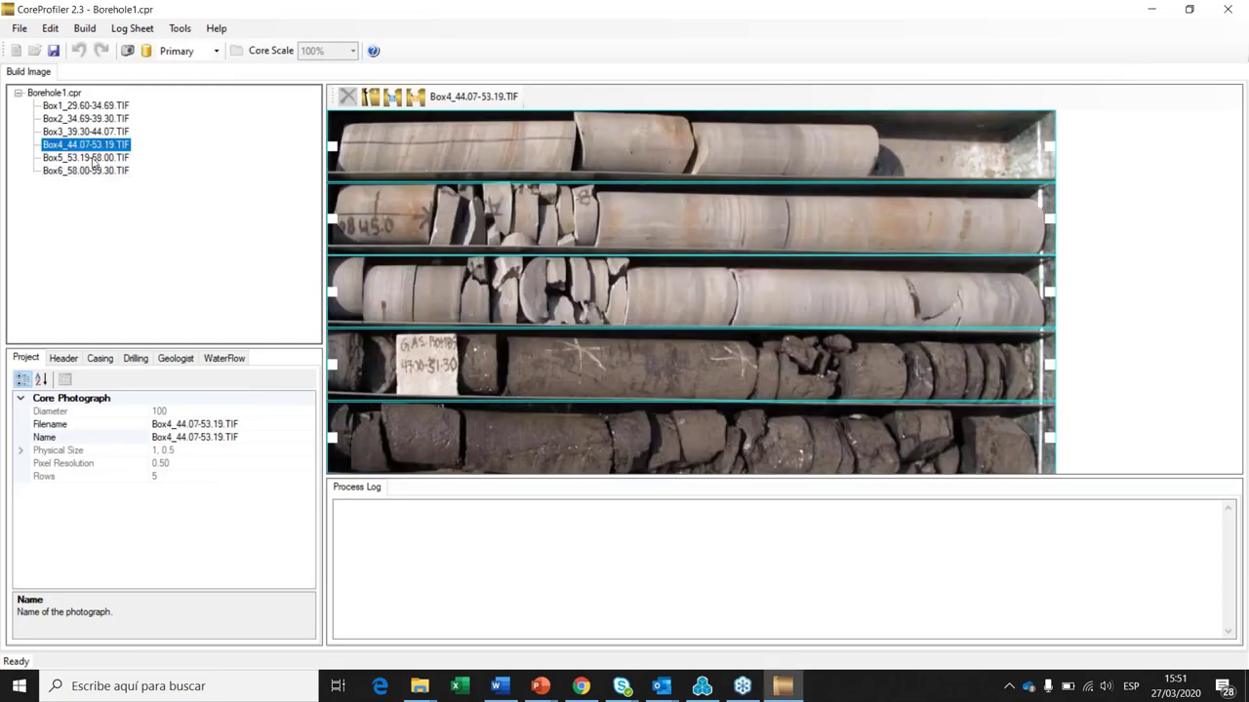
click(95, 170)
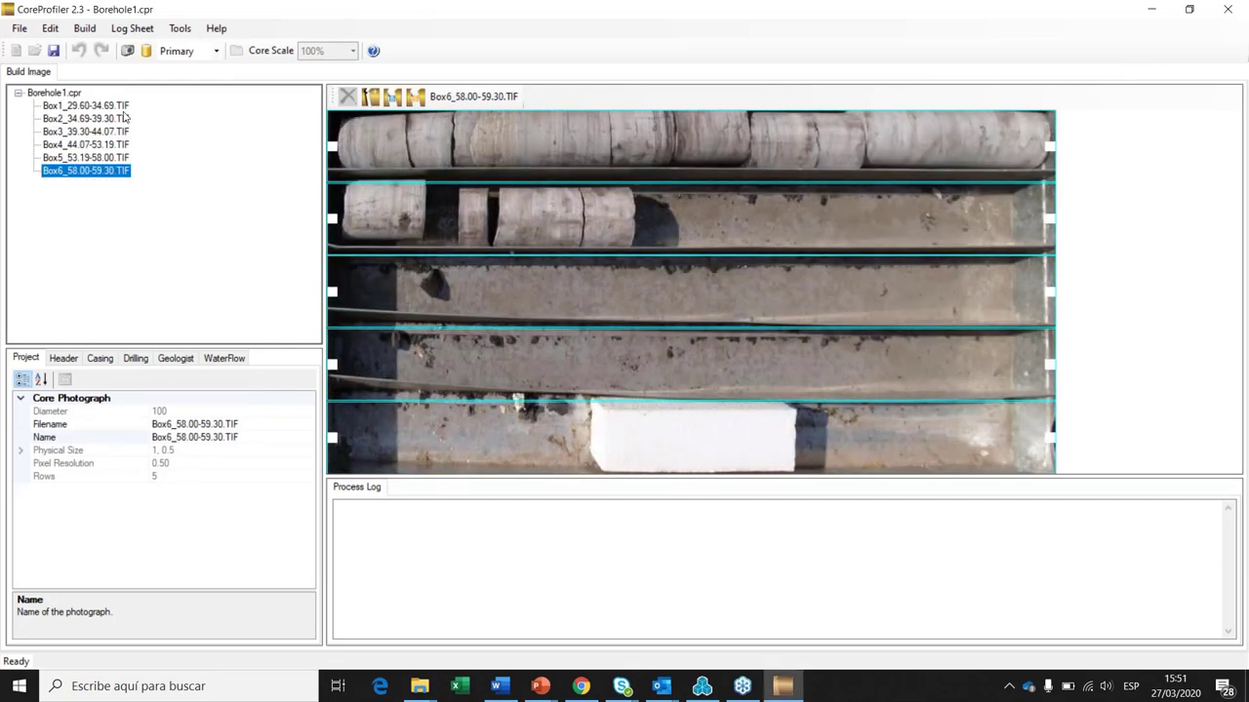
click(97, 105)
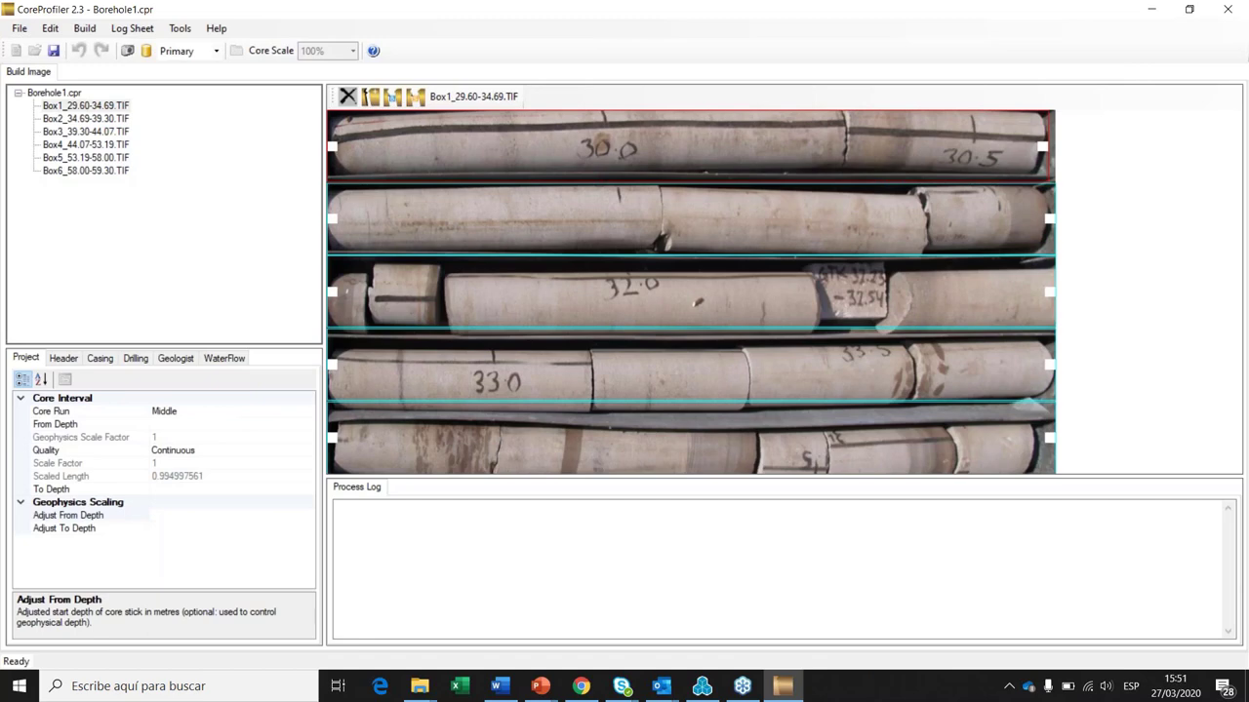
Step: Review the core rows of Box2, Box3 and Box4, then return to Box1
key(Down)
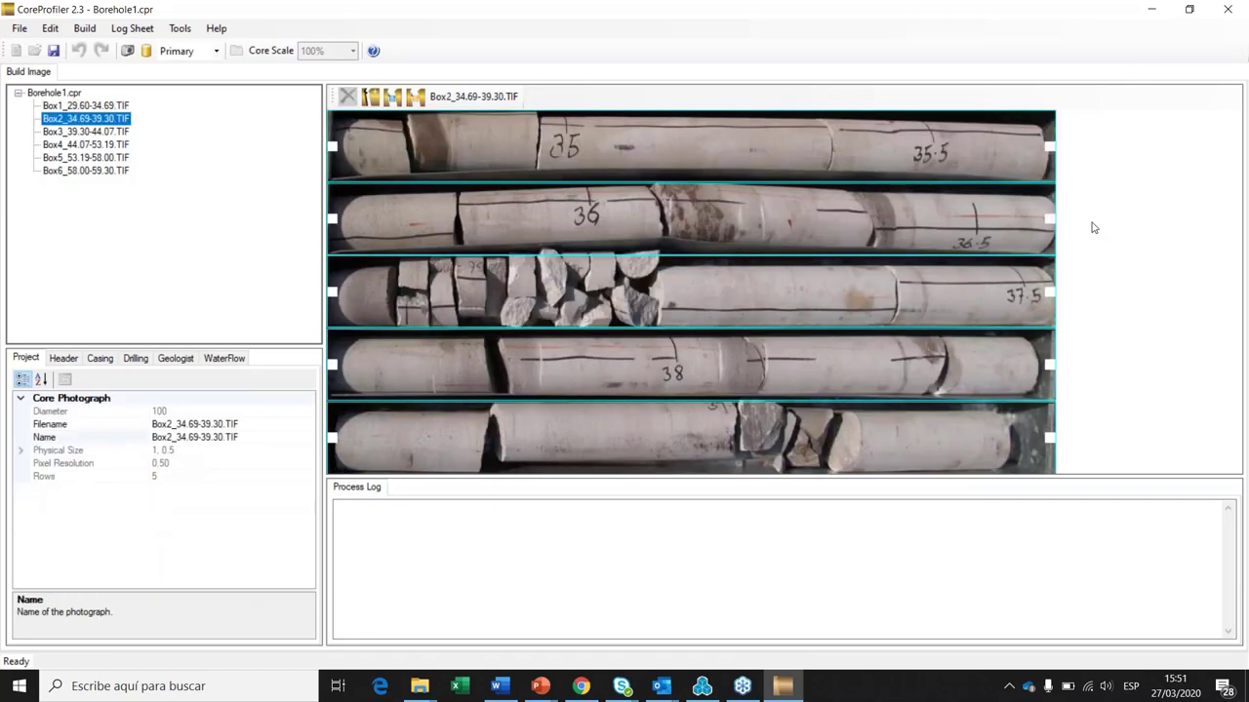
click(1015, 366)
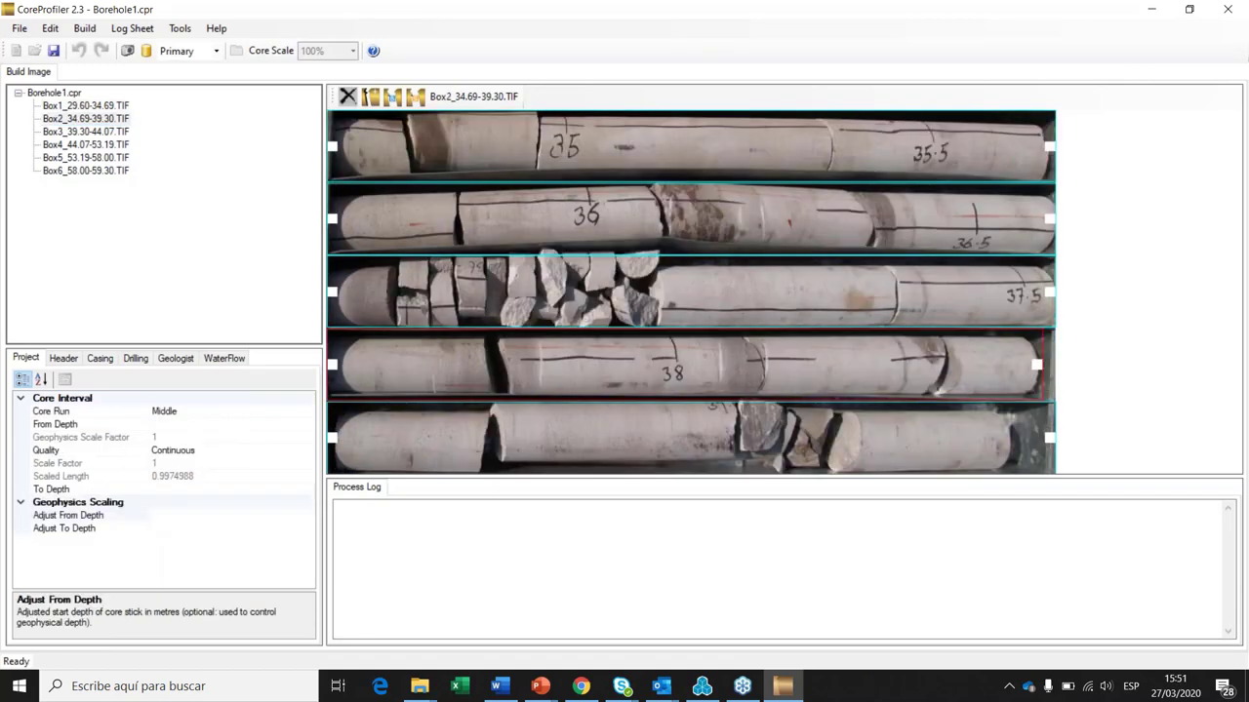
click(101, 134)
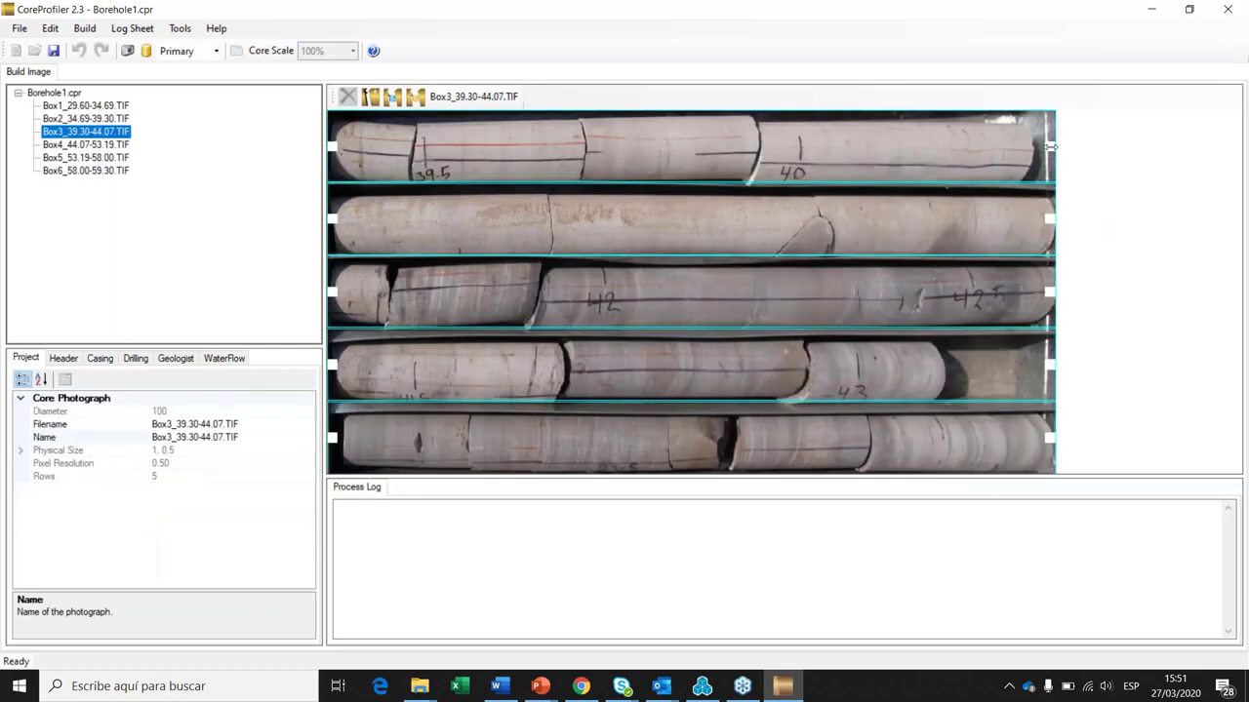
click(1050, 146)
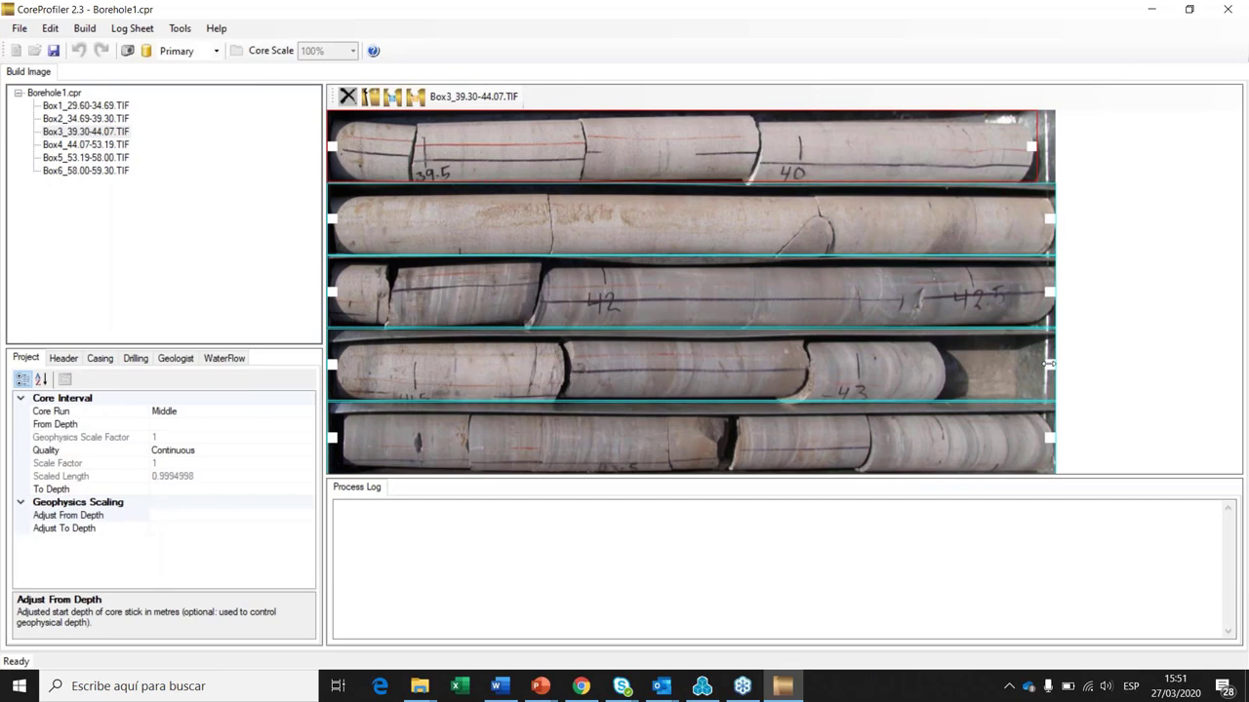
click(109, 147)
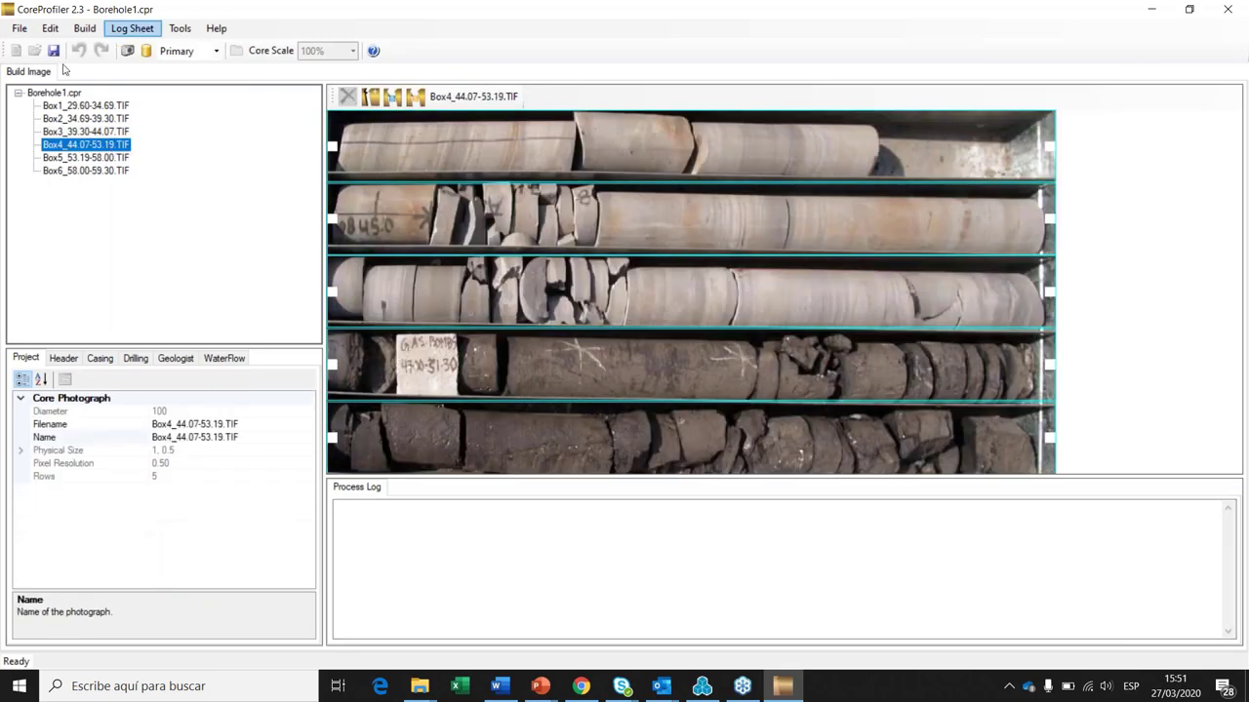
click(1047, 144)
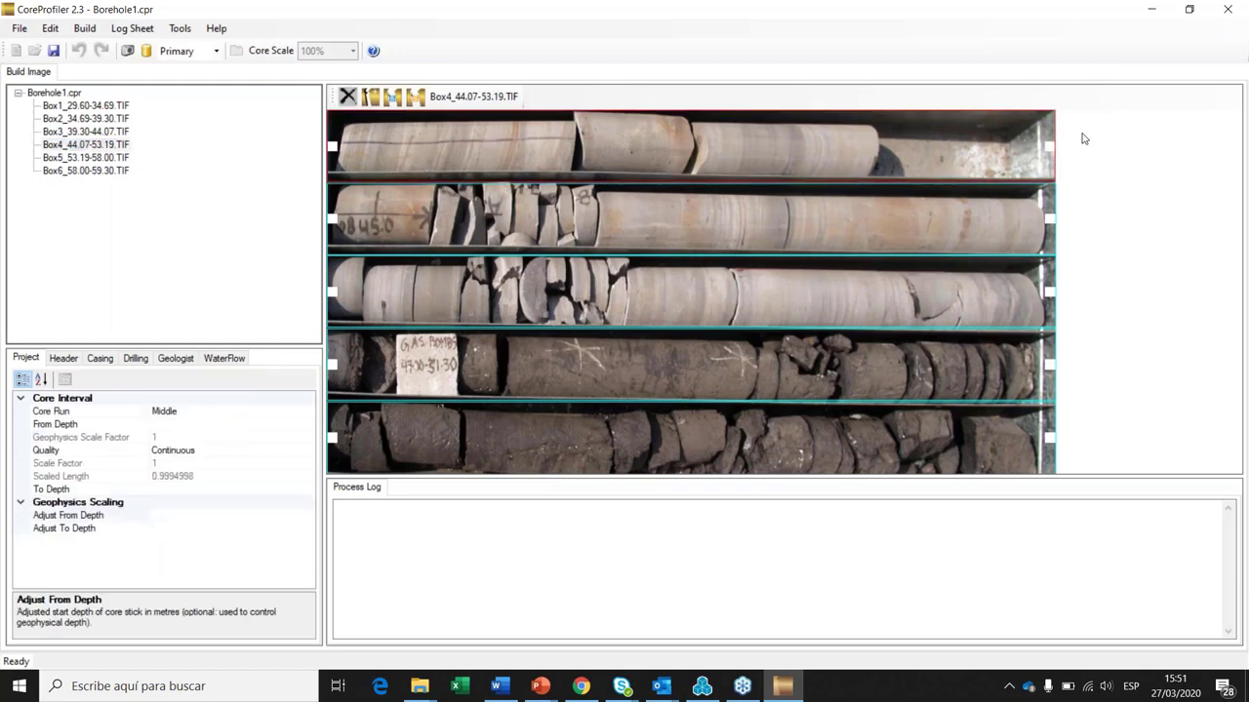
click(107, 107)
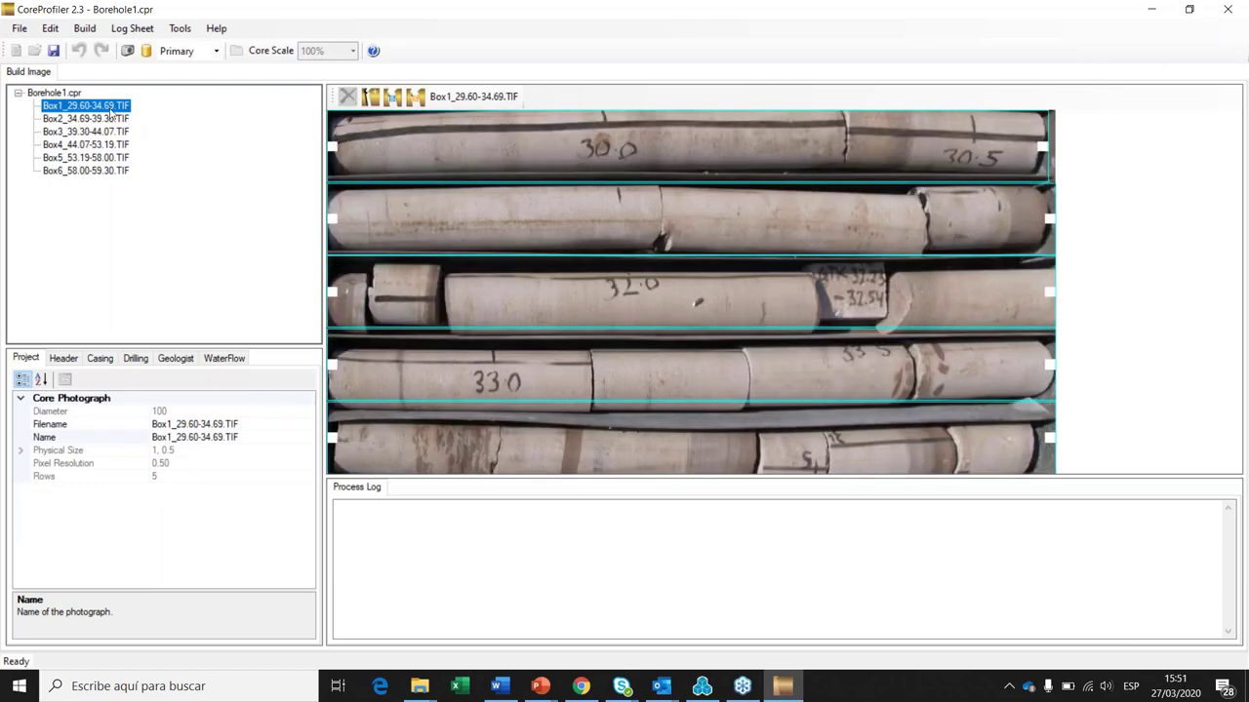
Step: Set Box1 depths to 29.60–34.69 m and Box2 to 34.69–39.30 m
click(483, 150)
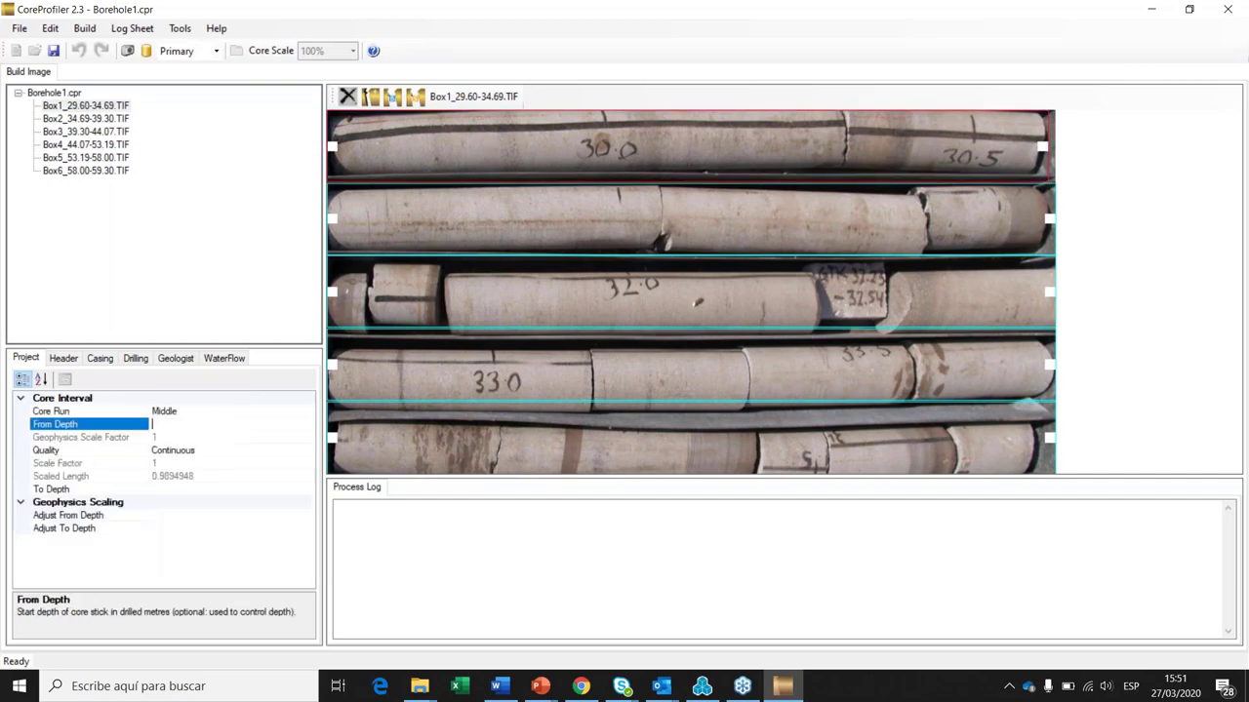
text(29.60)
click(519, 422)
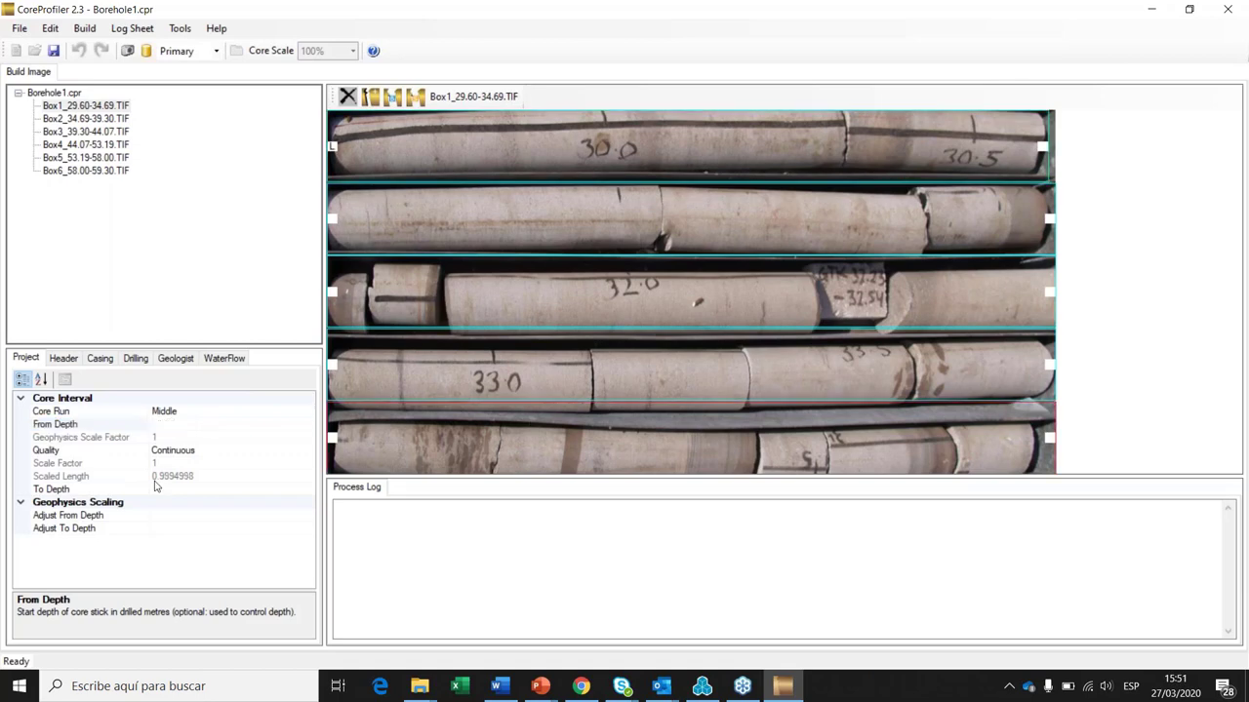
text(34.69)
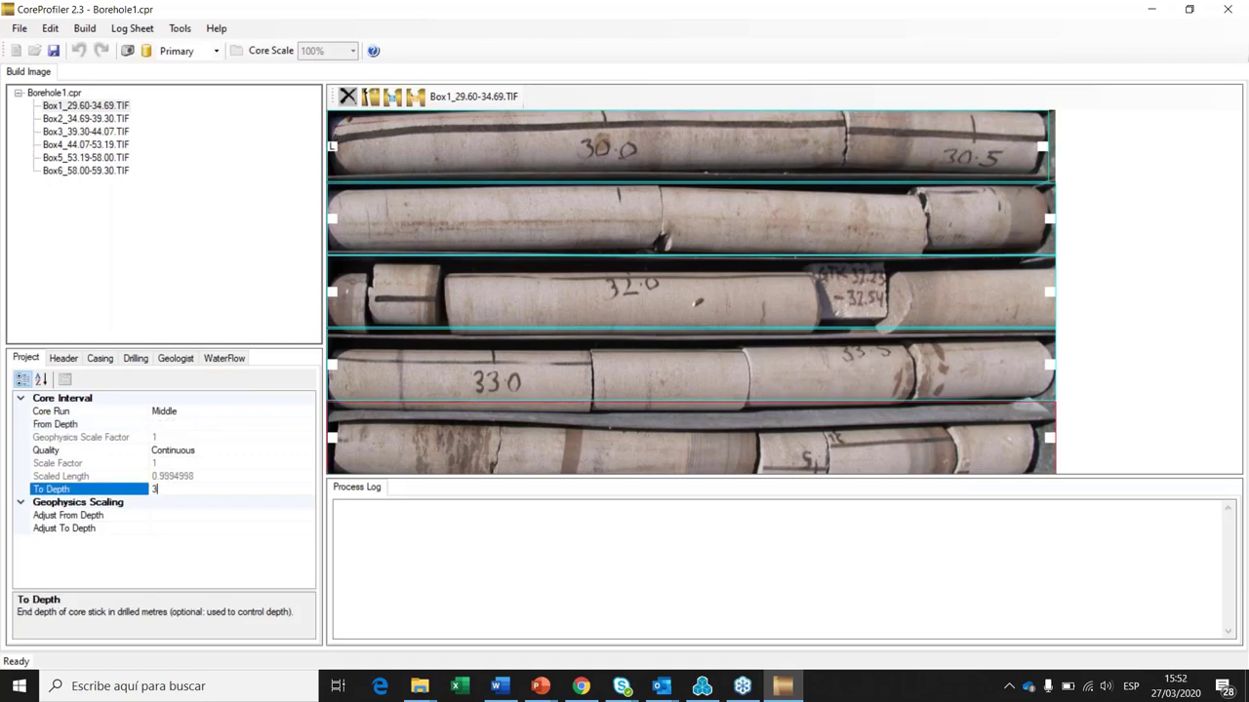
click(118, 121)
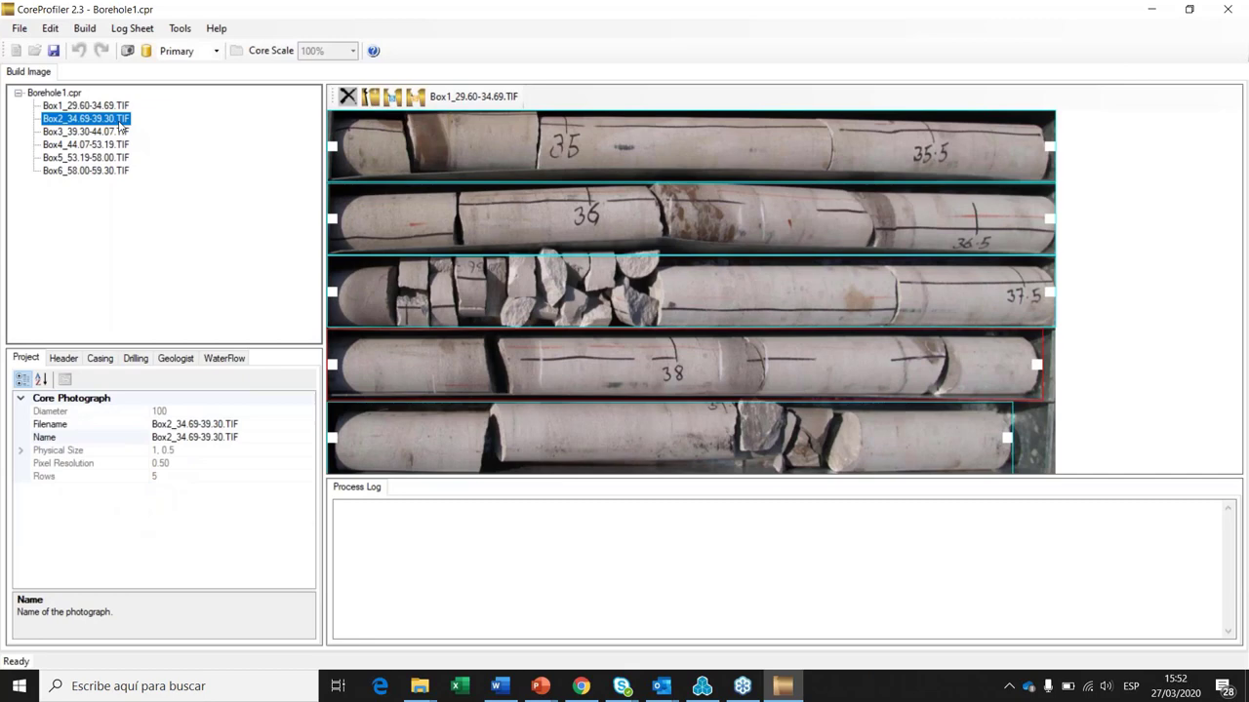
click(161, 425)
text(34.69)
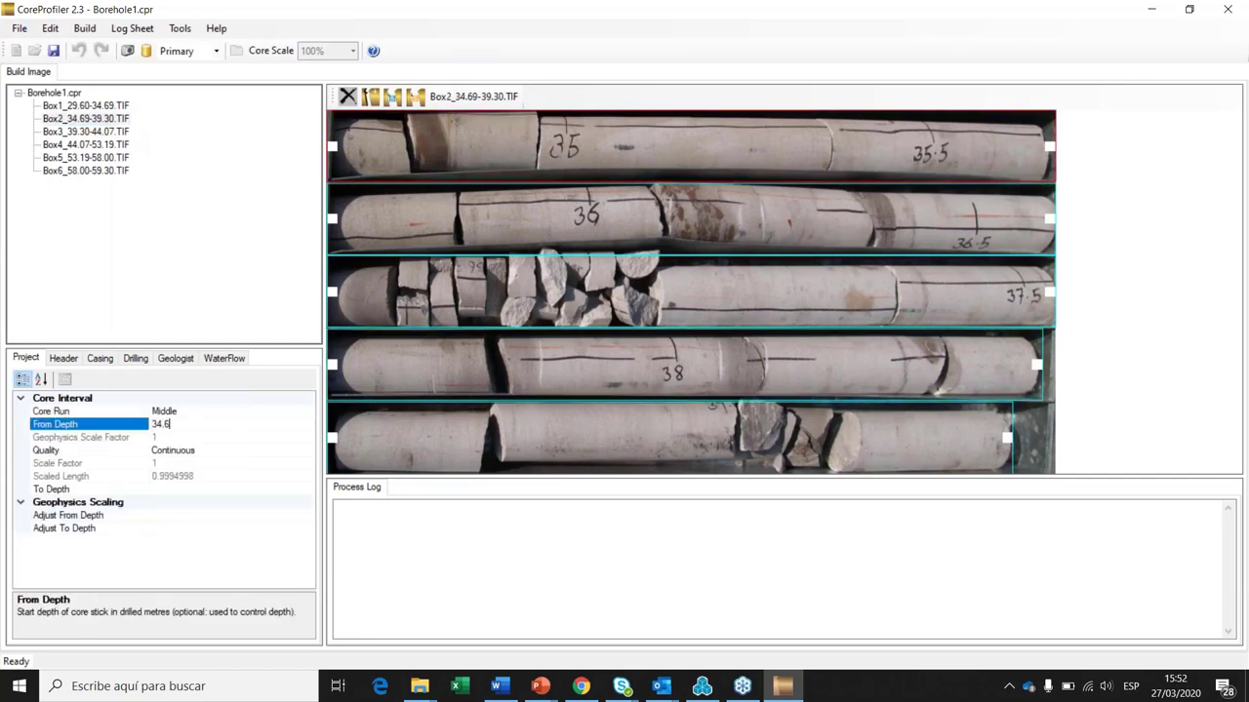
click(444, 442)
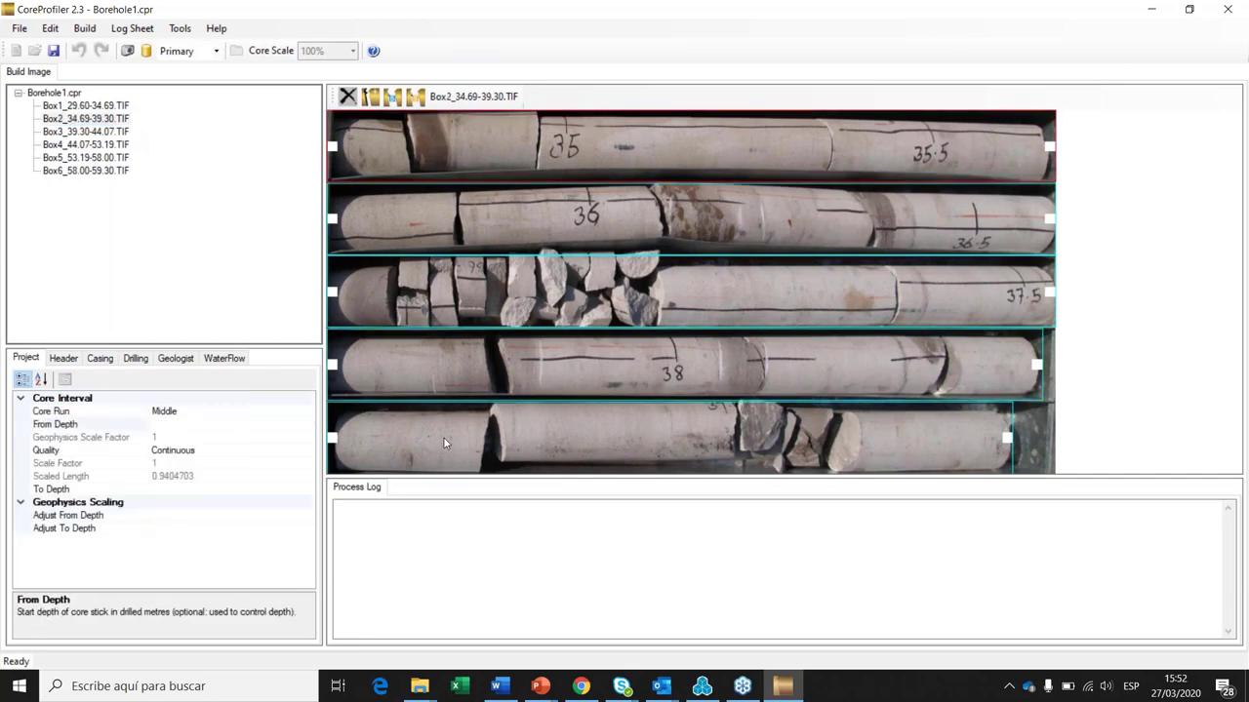
click(444, 442)
text(39.3)
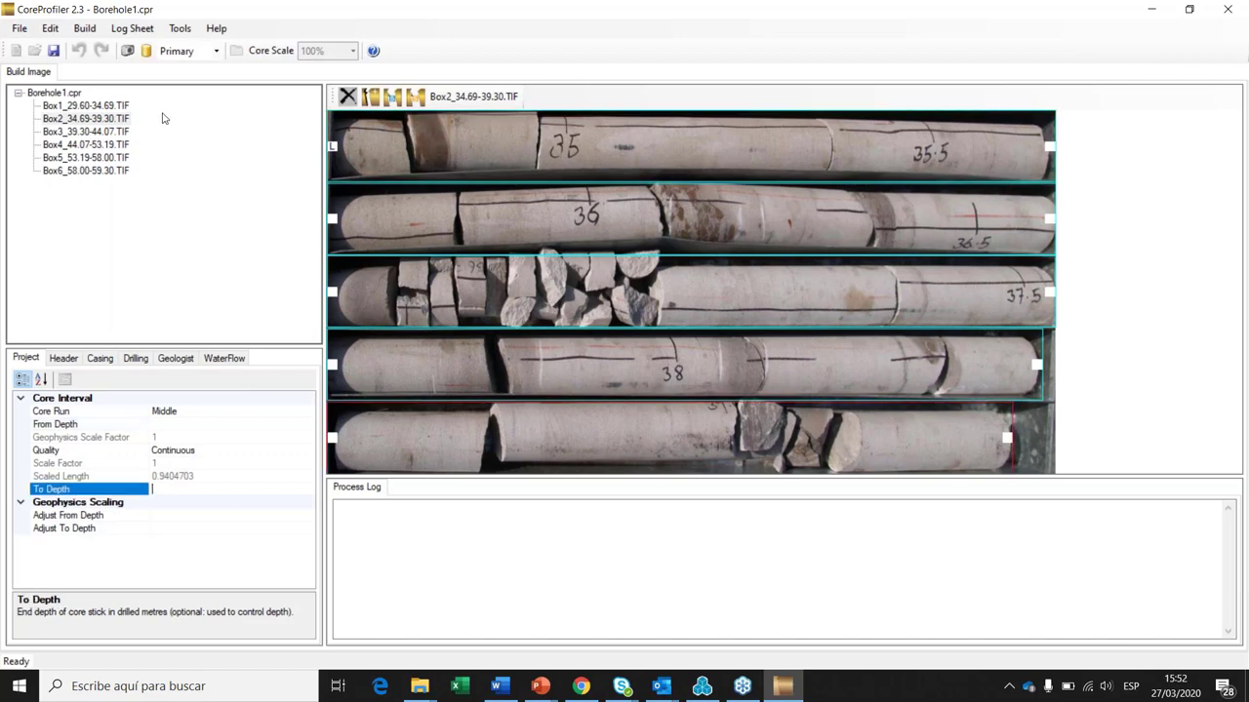
text(0)
Step: Set Box3 to end at 44.07 m and Box4 to run 44.07–53.19 m
click(89, 133)
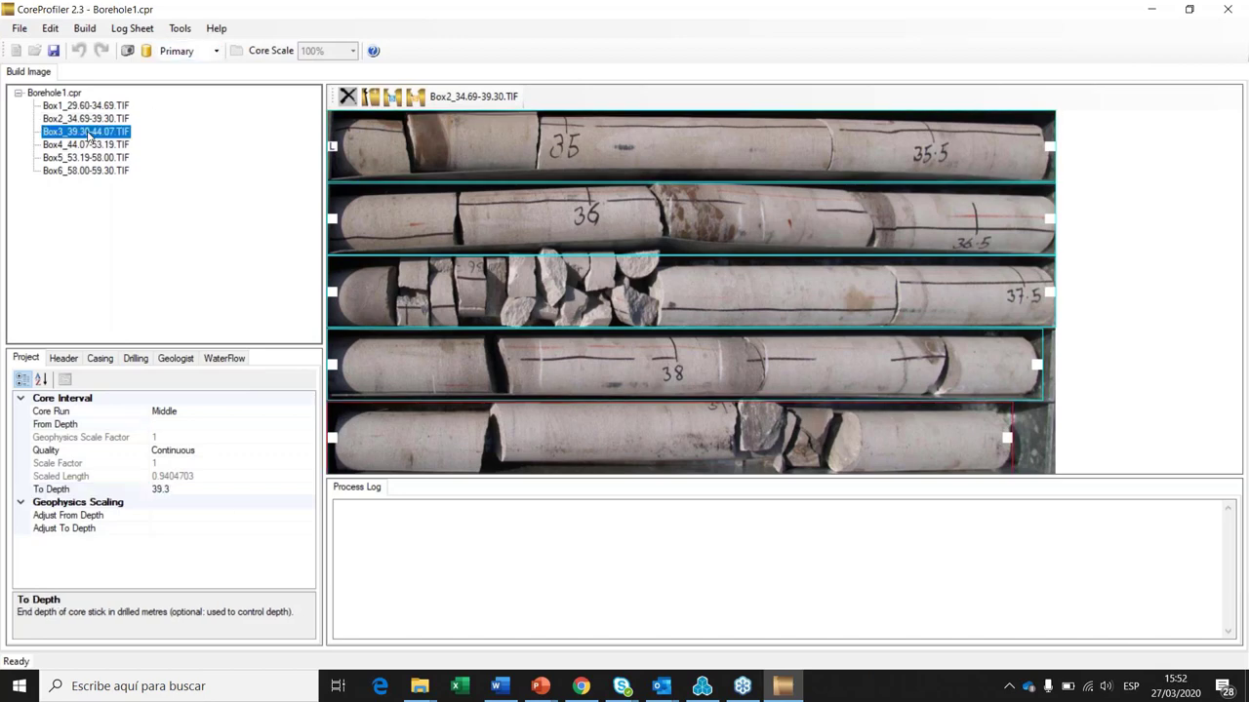
click(156, 424)
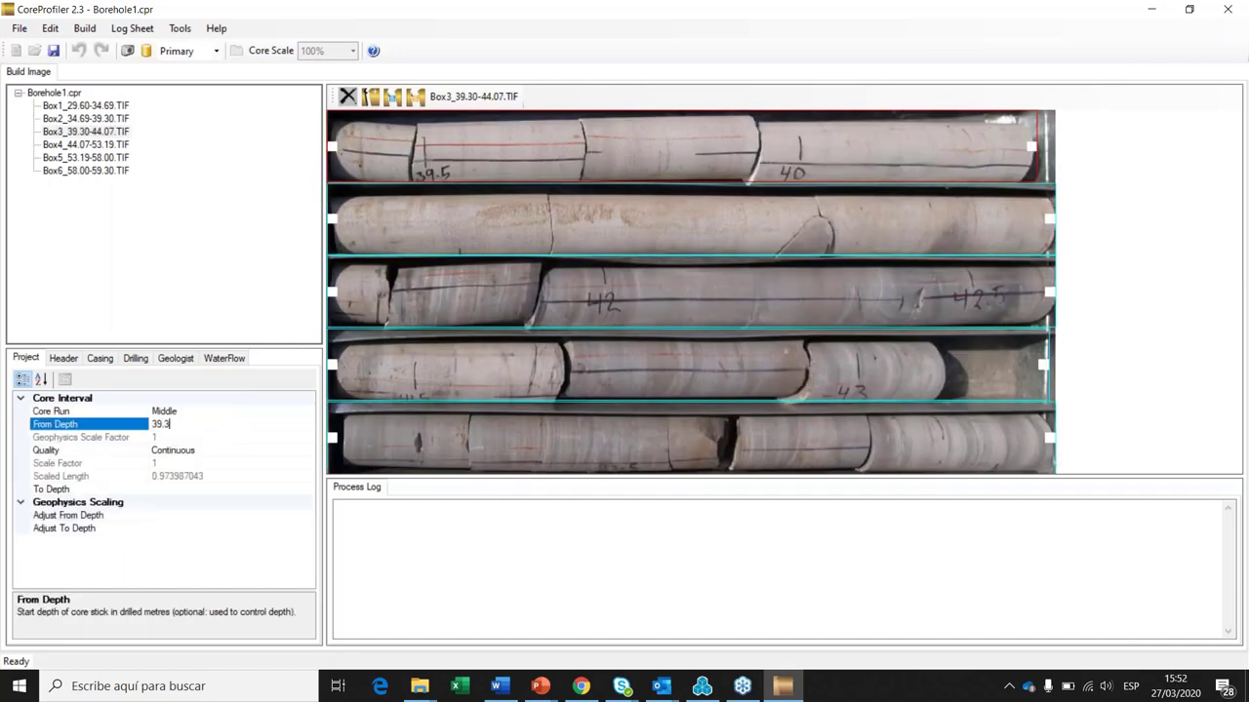
click(371, 451)
text(4)
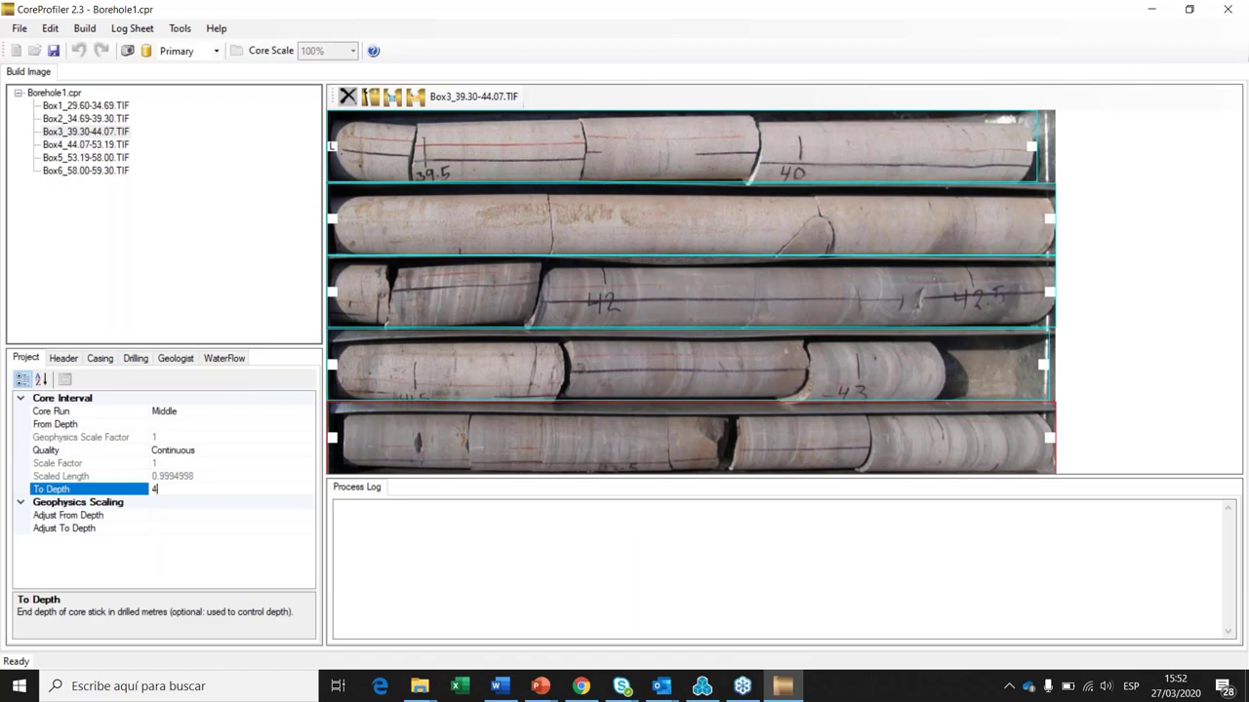
text(4.07)
click(113, 146)
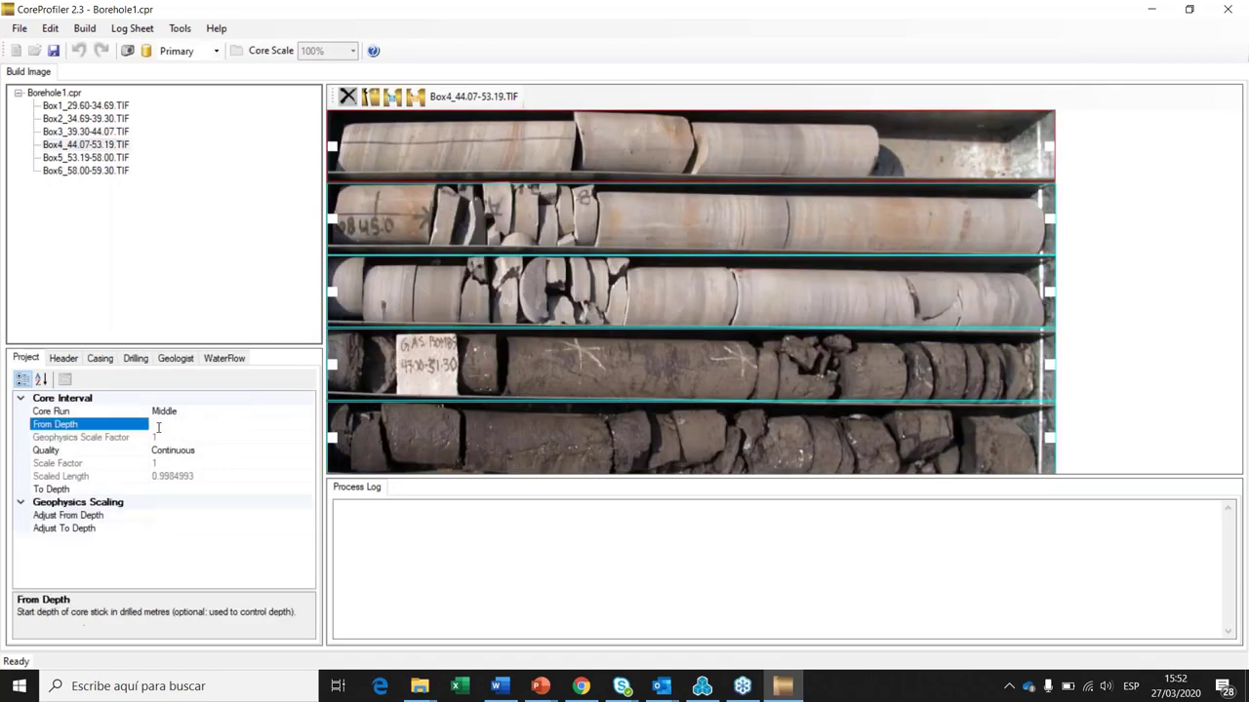
text(44.07)
click(452, 458)
click(452, 453)
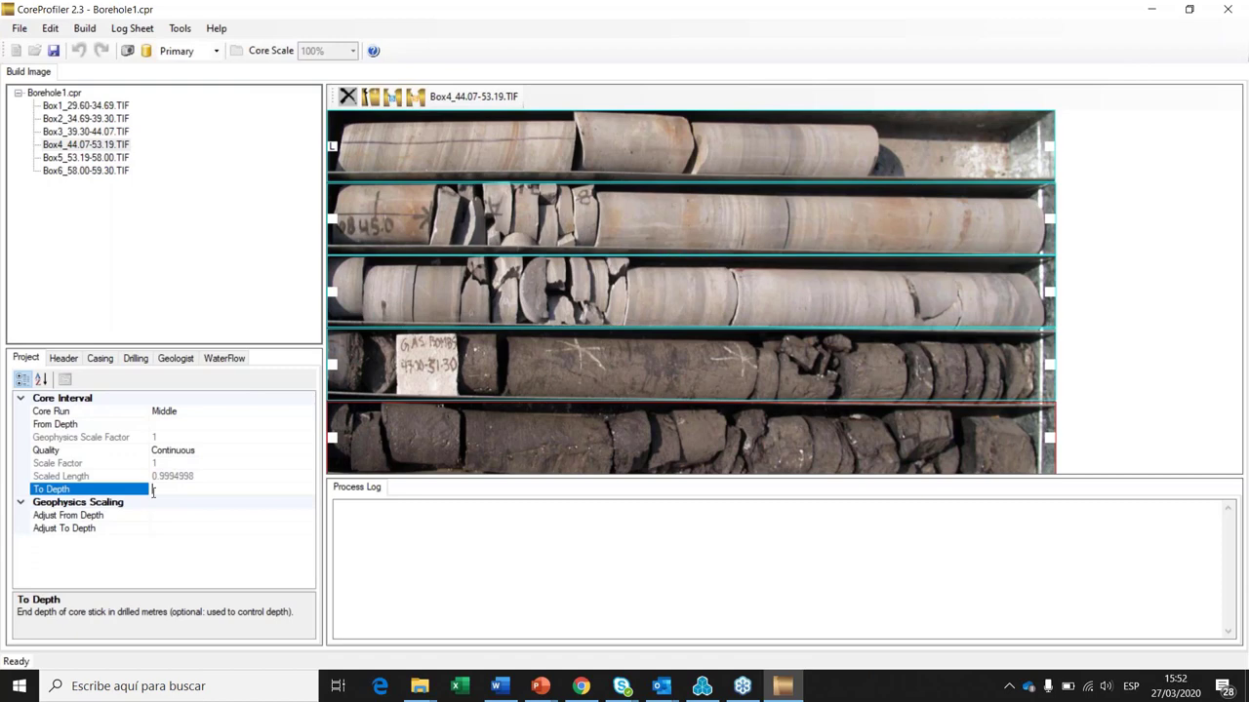
text(53.19)
click(104, 159)
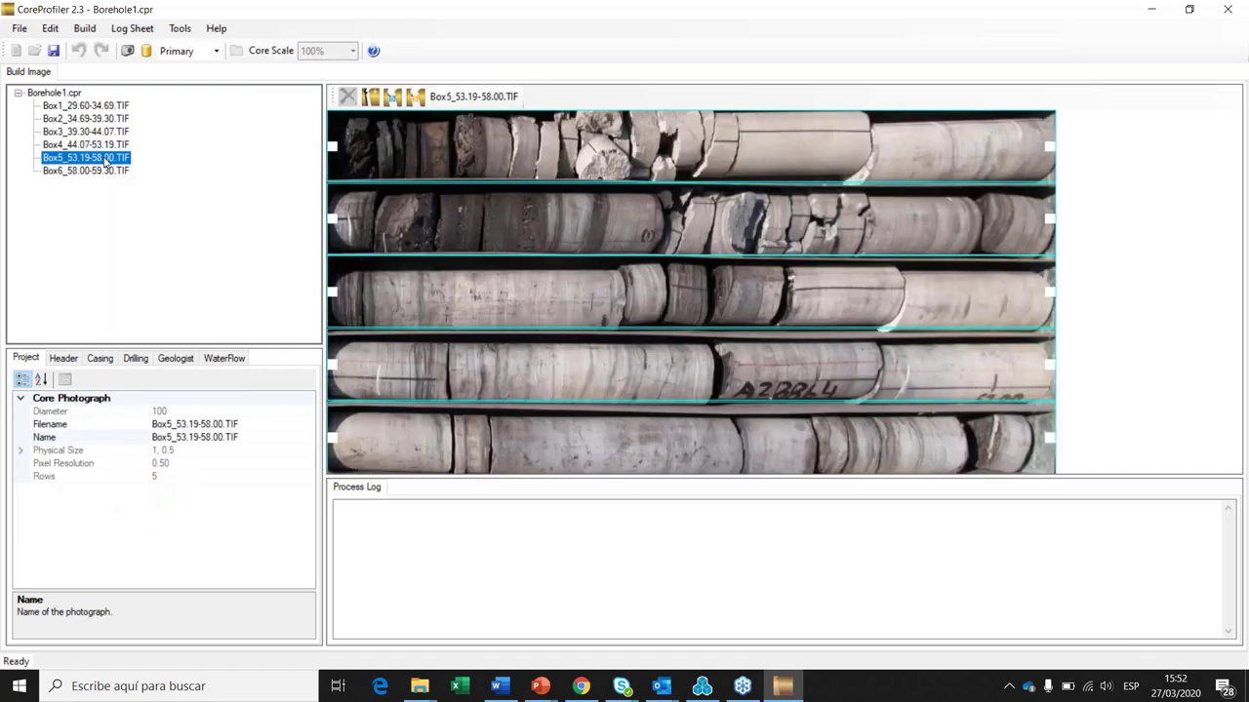
Step: Give Box5 a 53.19 m start depth and a 58.0 m end depth
text(19)
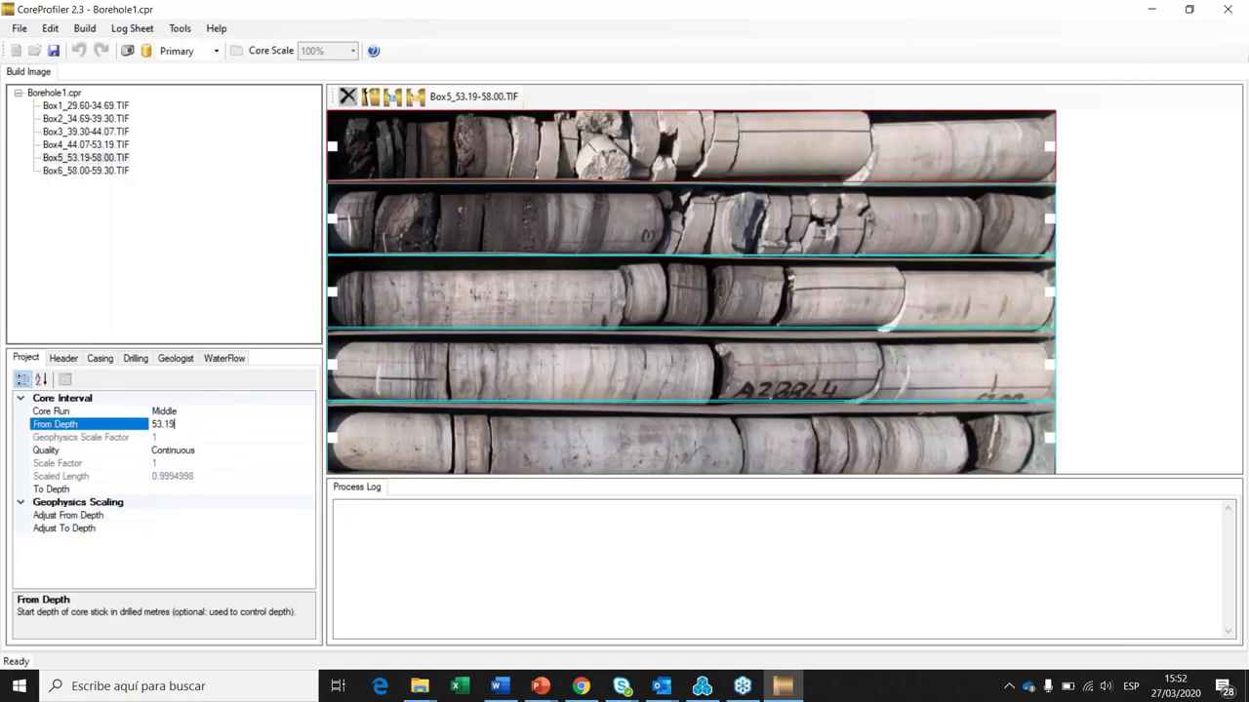
click(164, 495)
click(164, 489)
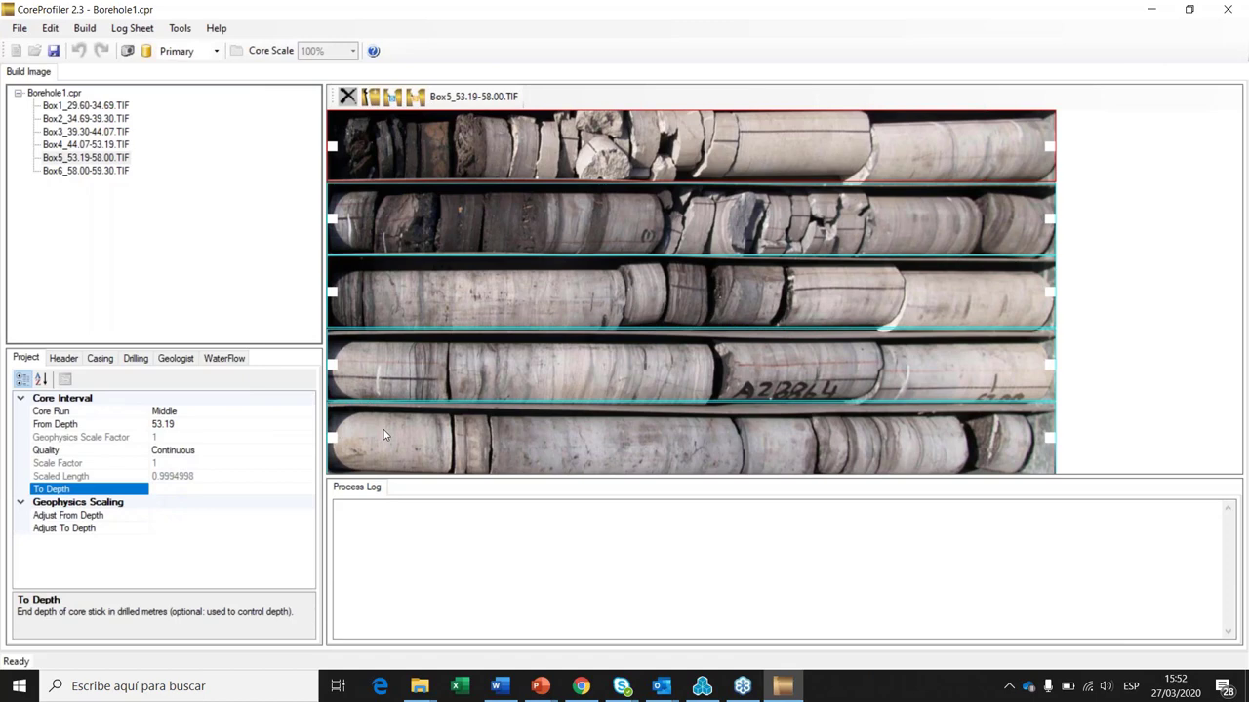
click(385, 436)
click(195, 490)
text(58.0)
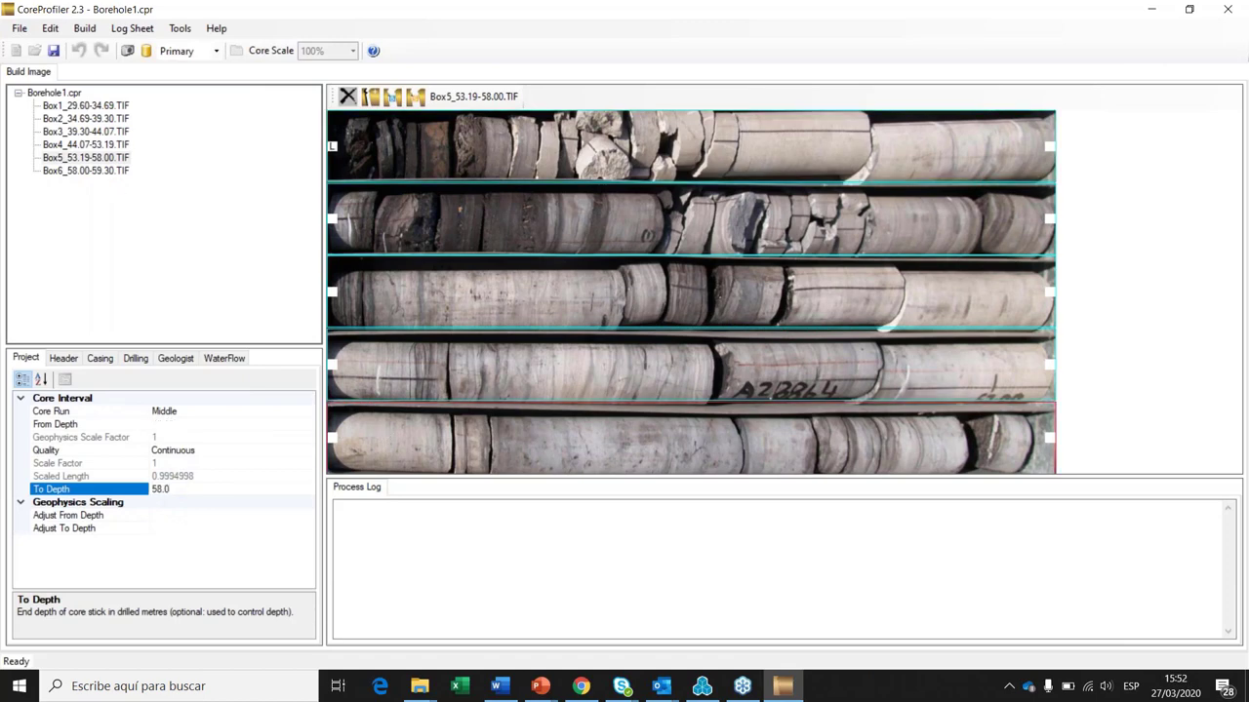
Step: Set Box6 from 58.0 to 59.30 m and trim its second stick to the core end
click(69, 173)
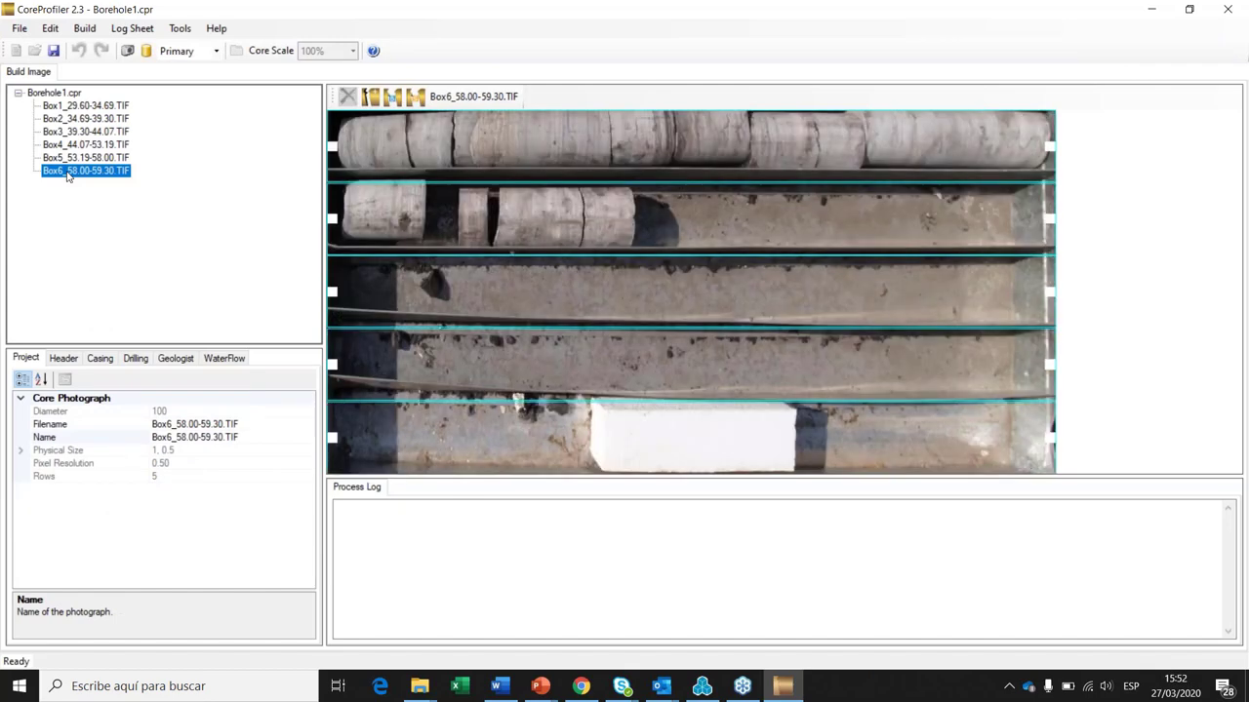
click(683, 147)
click(283, 421)
text(58.0)
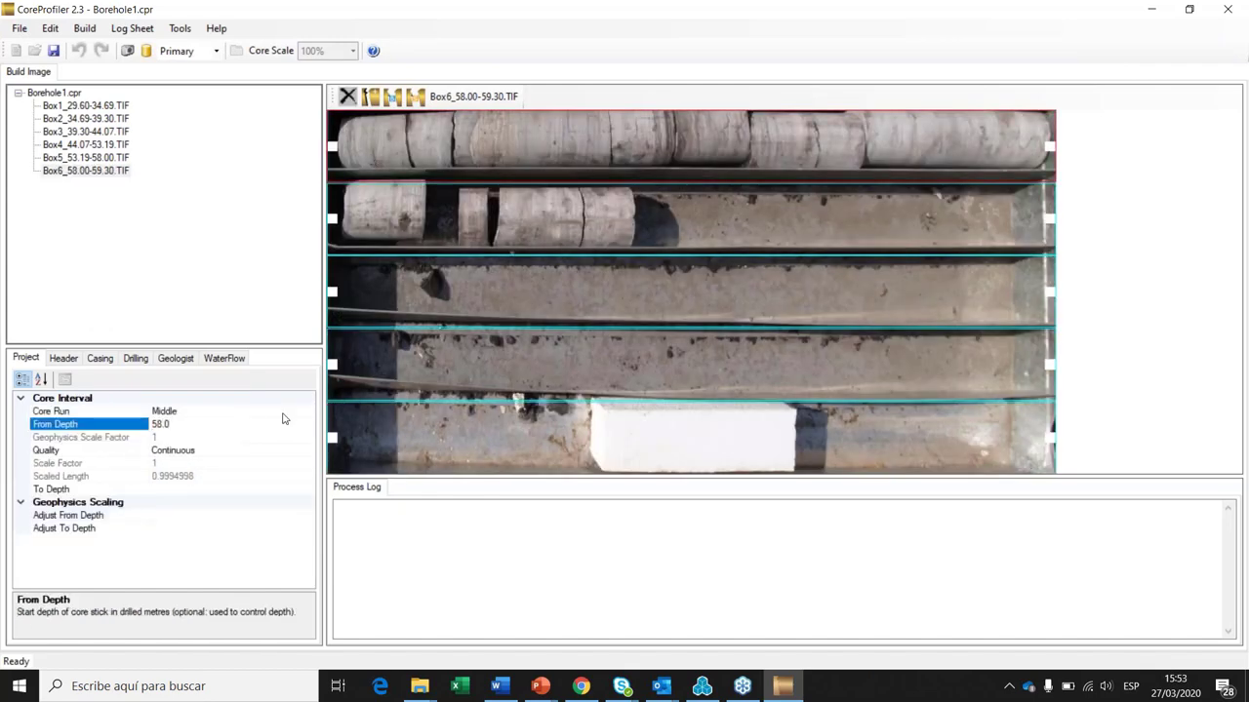
click(623, 223)
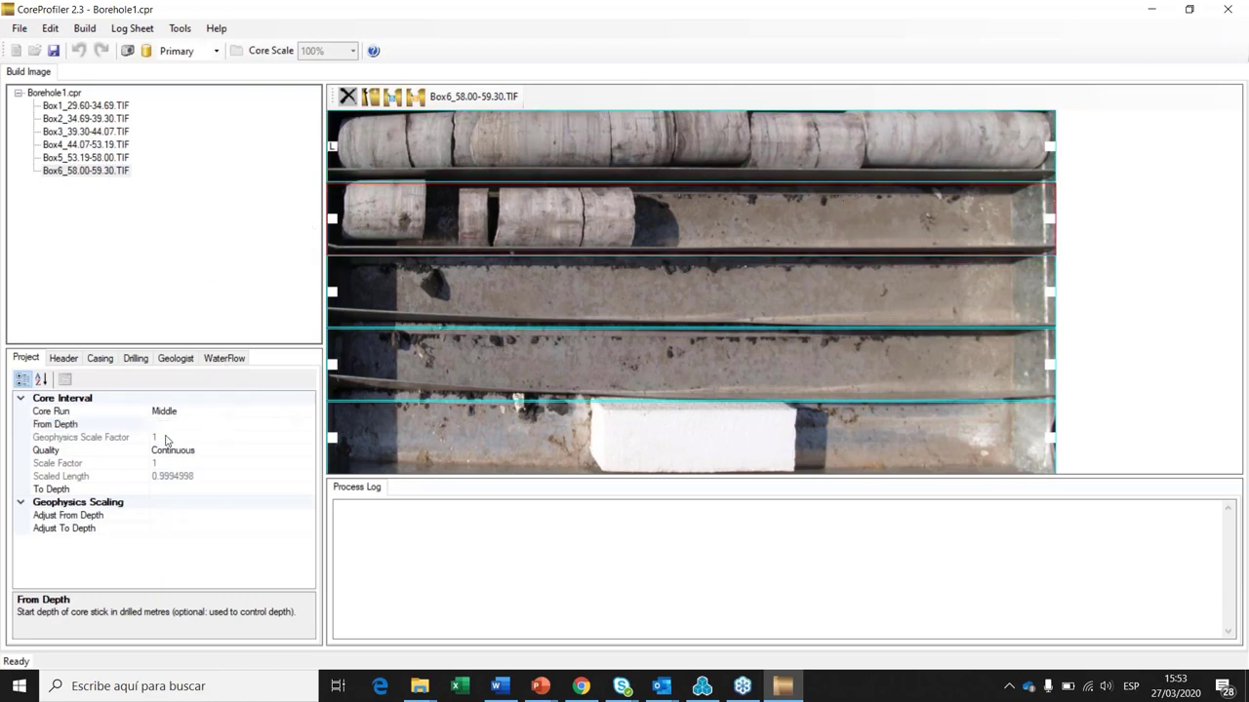
click(163, 492)
text(59.30)
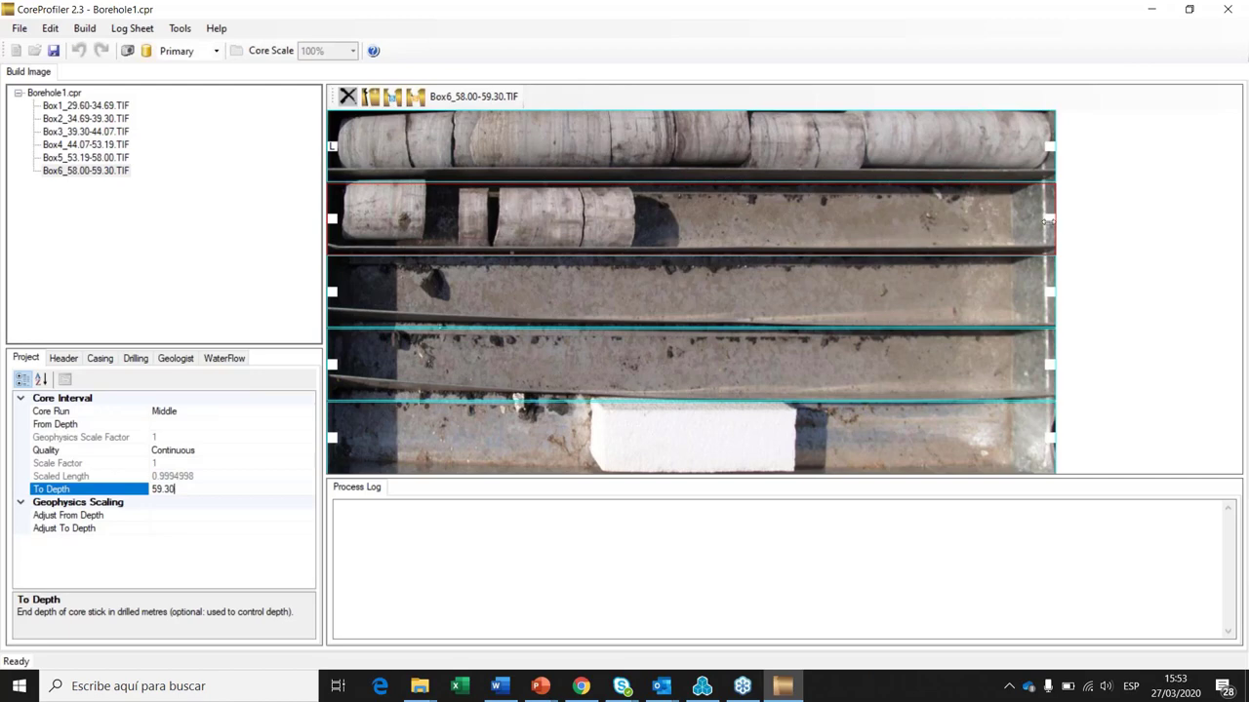
drag(1050, 220, 635, 224)
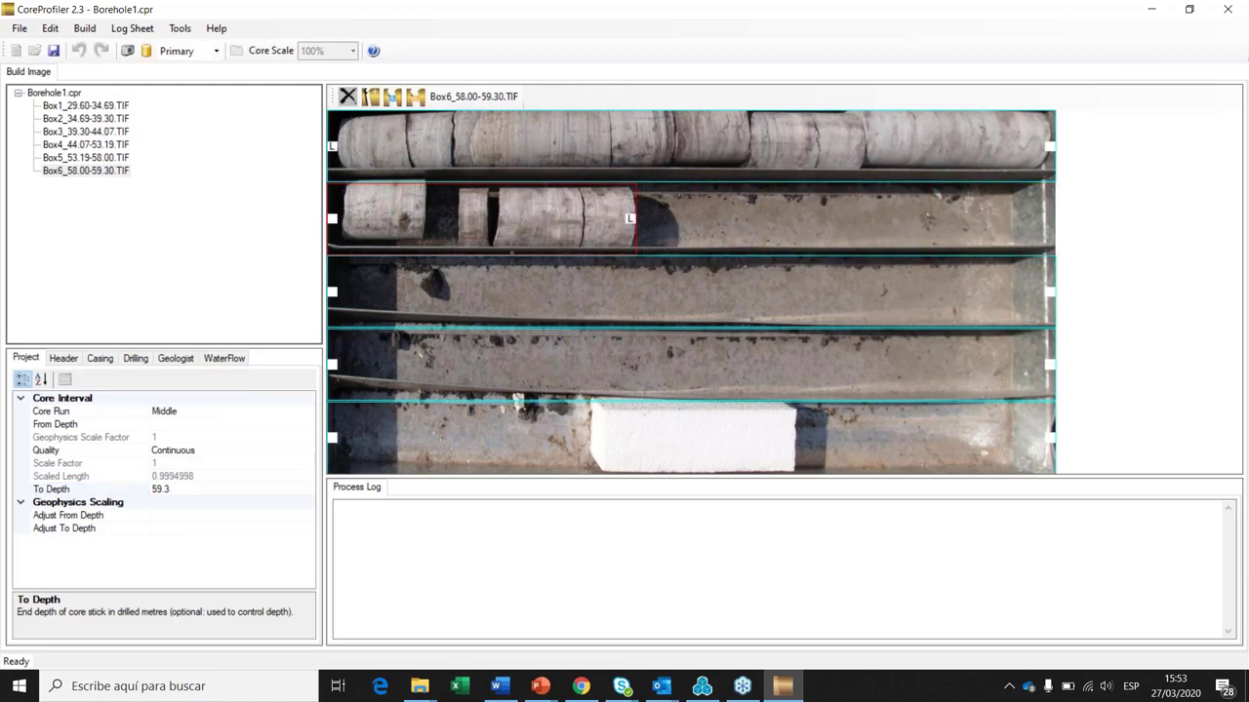
click(85, 158)
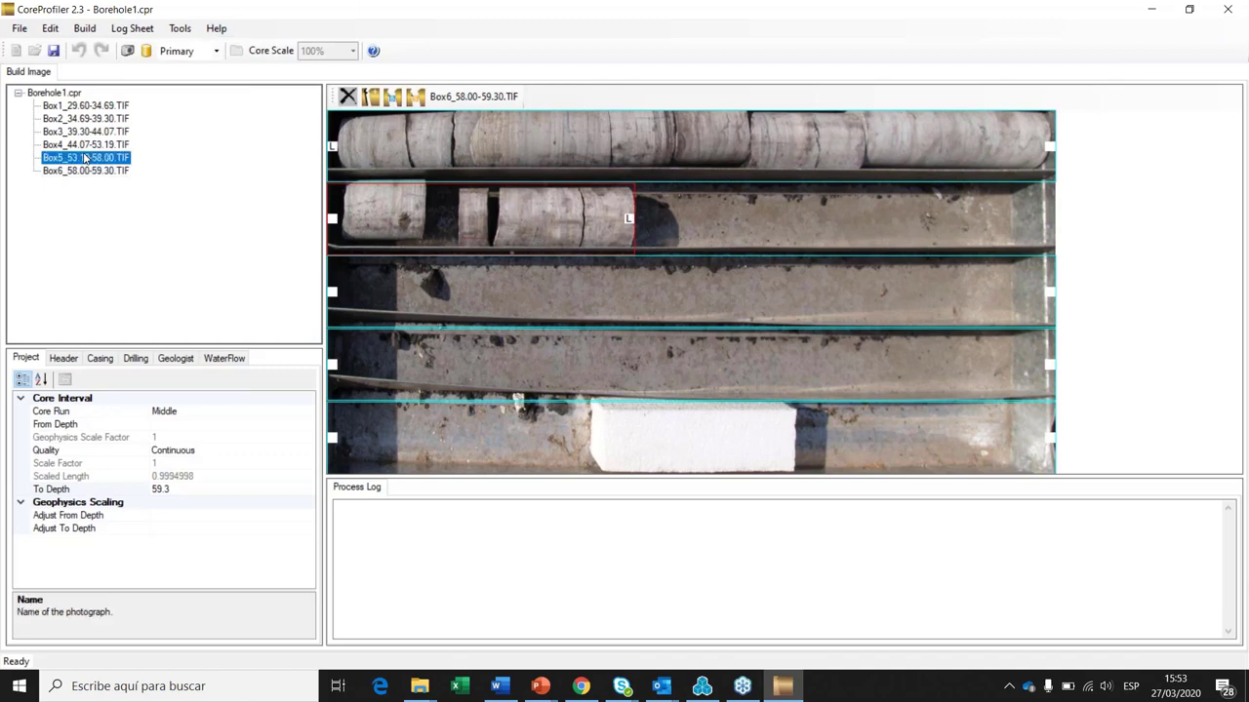
Step: Draw a core block at the end of Box4's top row with Control Depth 44.8 m
click(112, 145)
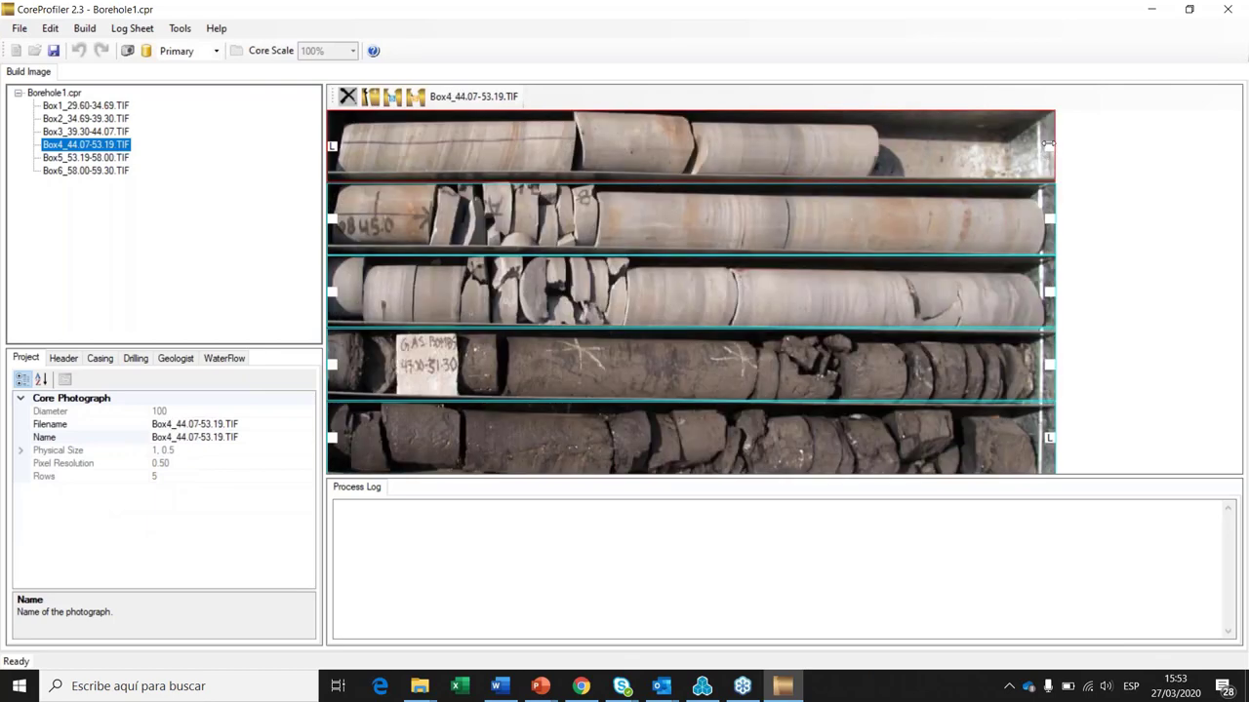
mouse_move(1047, 144)
mouse_down()
mouse_move(876, 146)
mouse_move(1050, 146)
mouse_up()
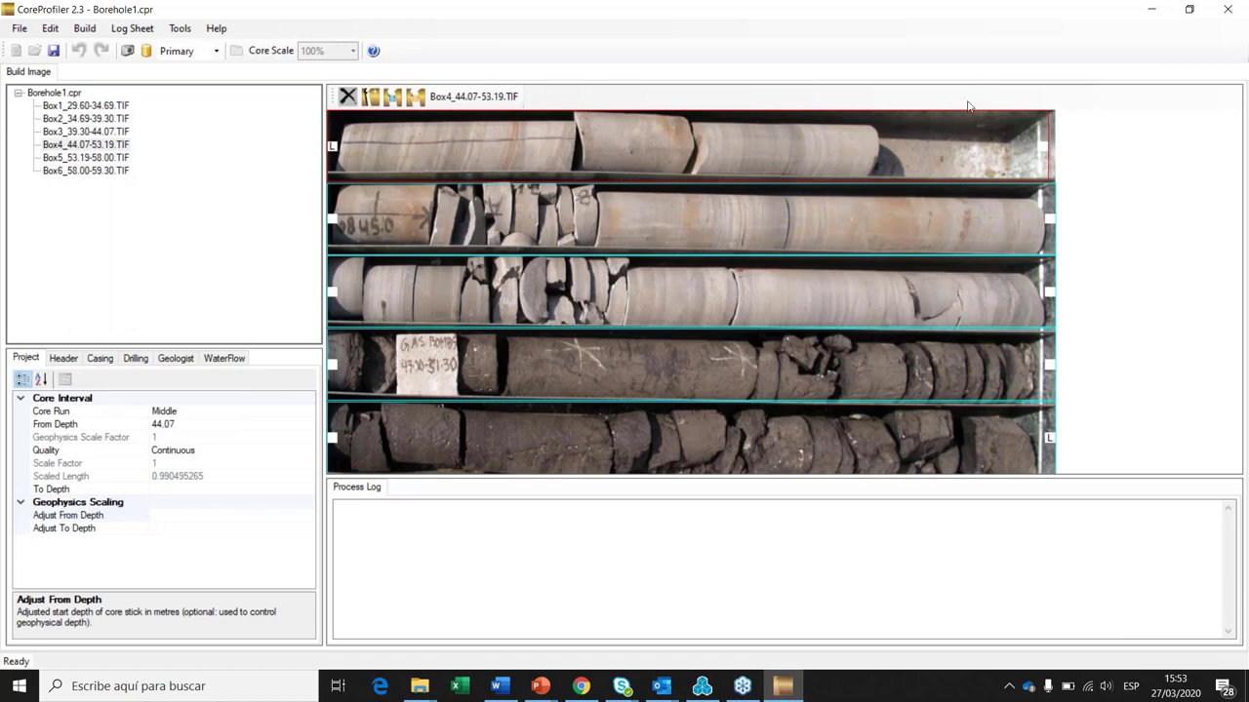
click(393, 96)
click(888, 146)
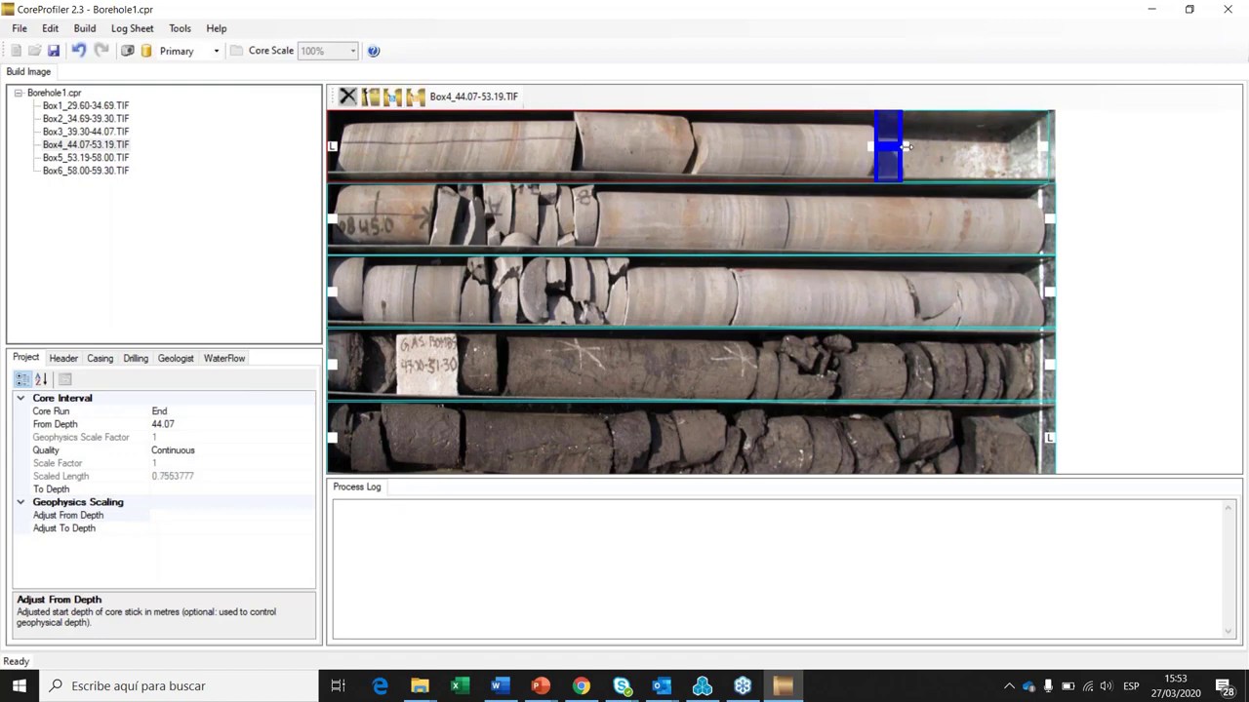
drag(906, 146, 1029, 155)
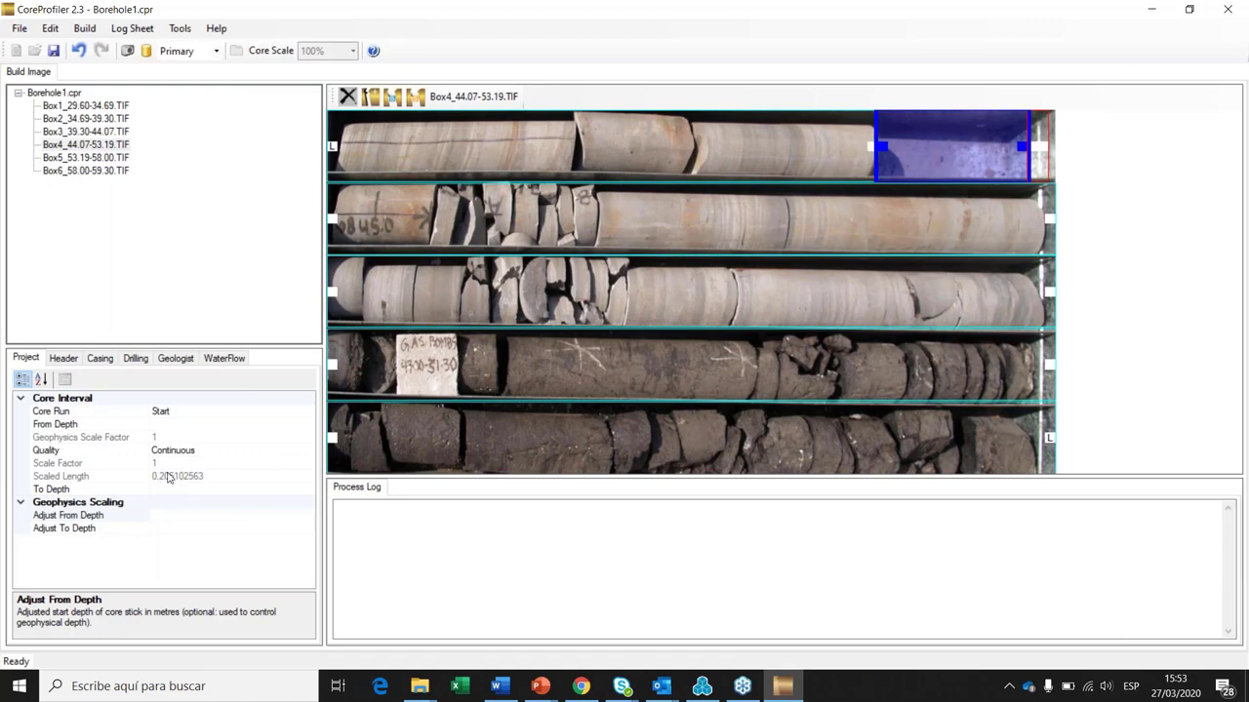
click(912, 152)
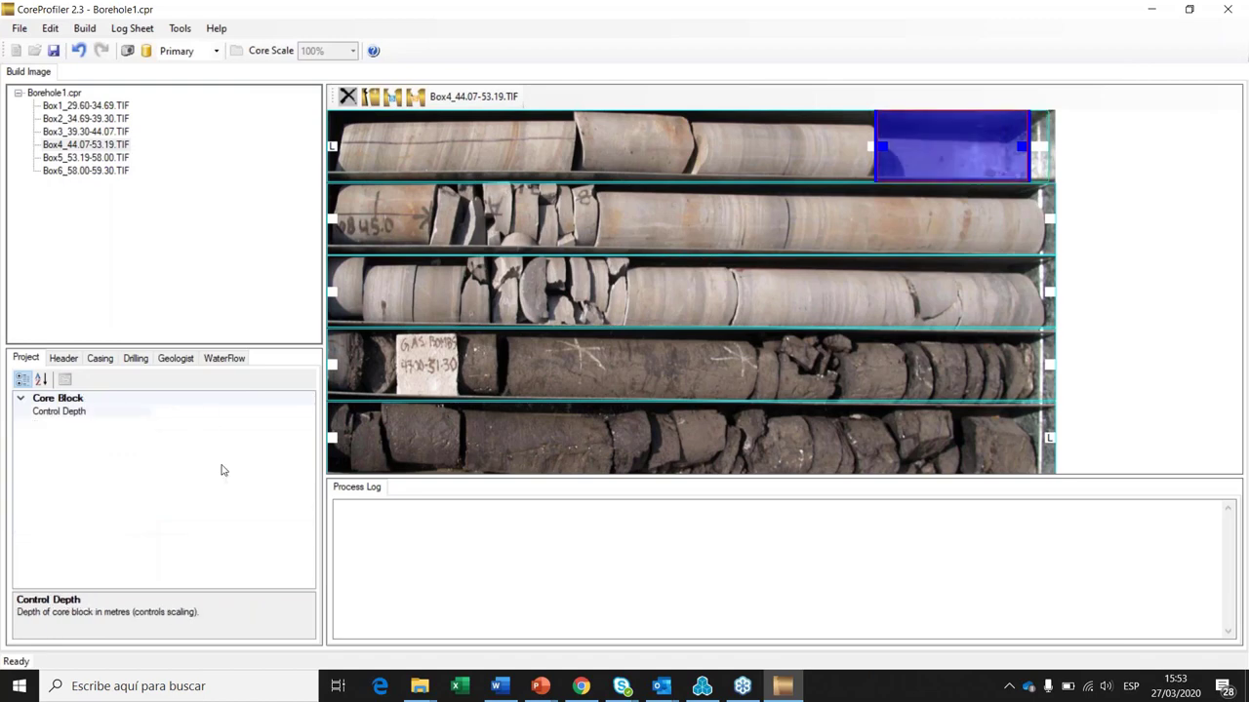
click(186, 412)
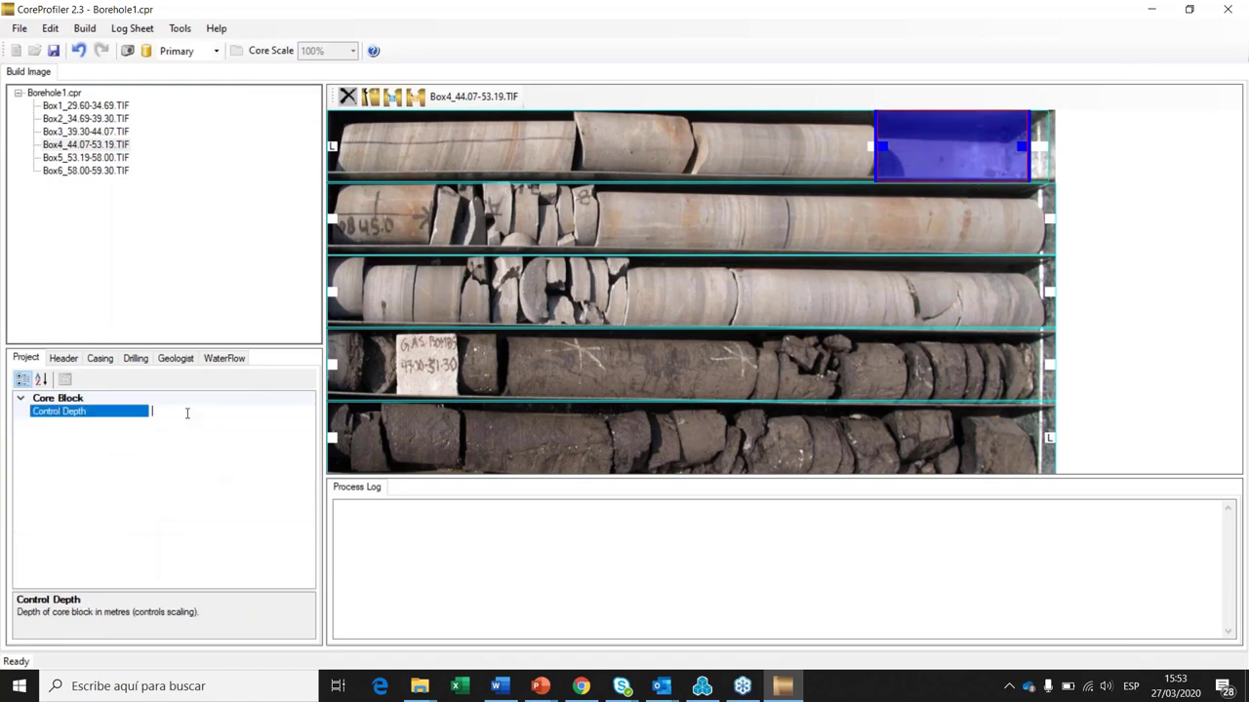
text(44.8)
click(426, 364)
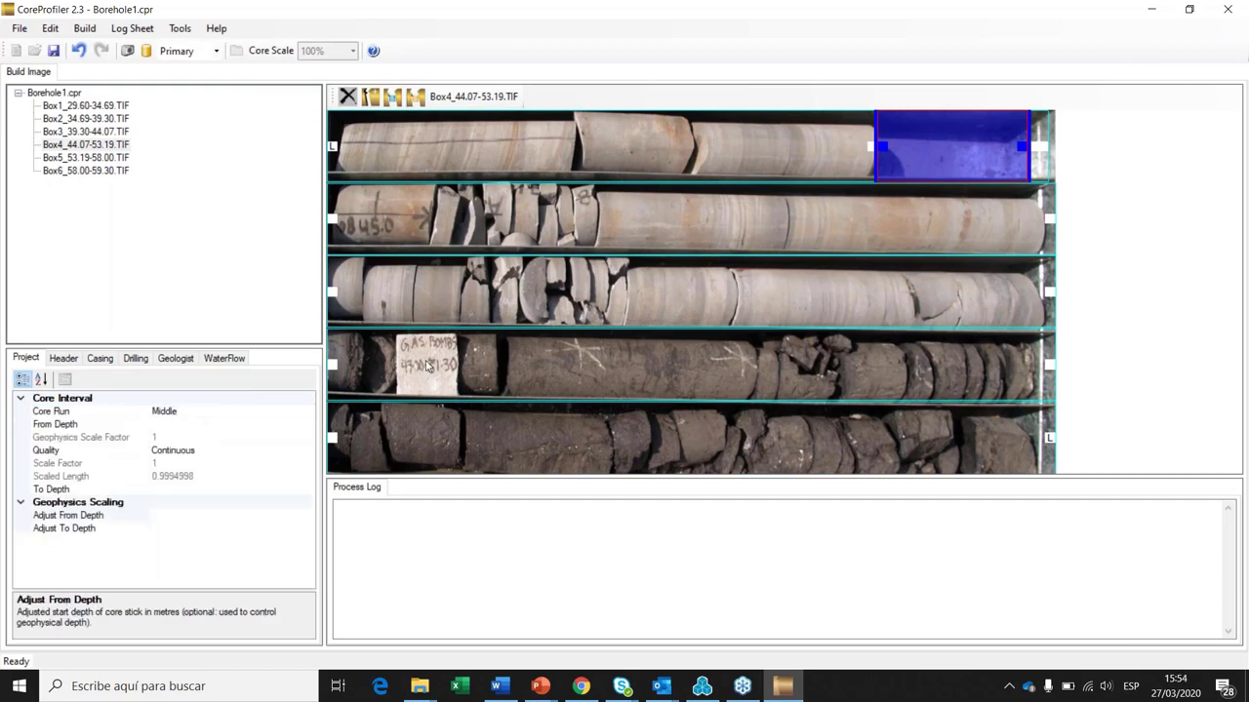
Step: Draw a sample interval over the label on Box4's fourth core row
click(426, 364)
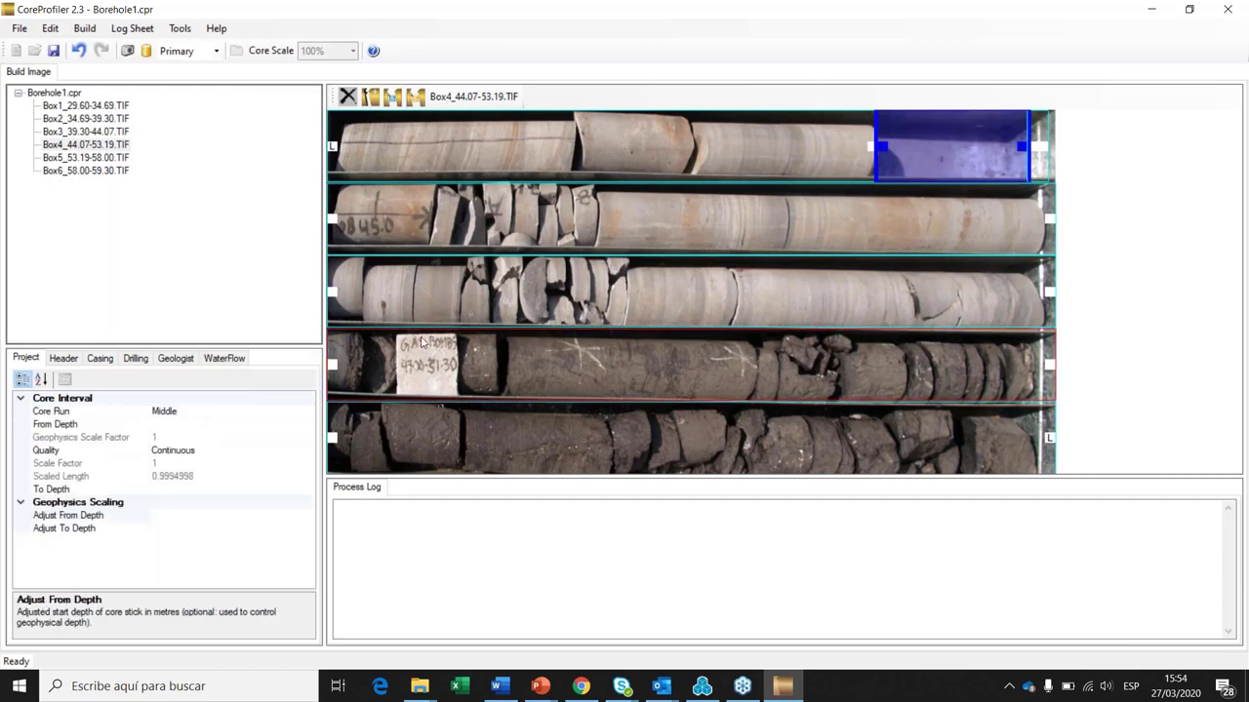
click(417, 101)
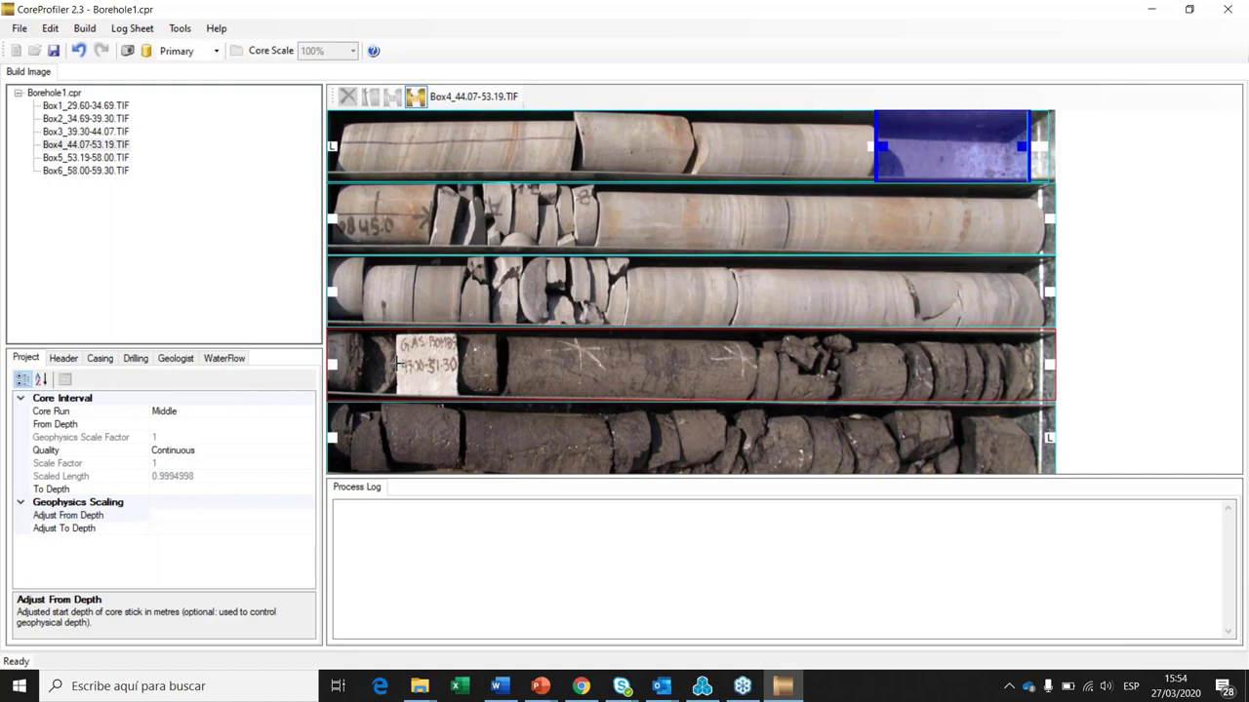
drag(398, 363, 419, 362)
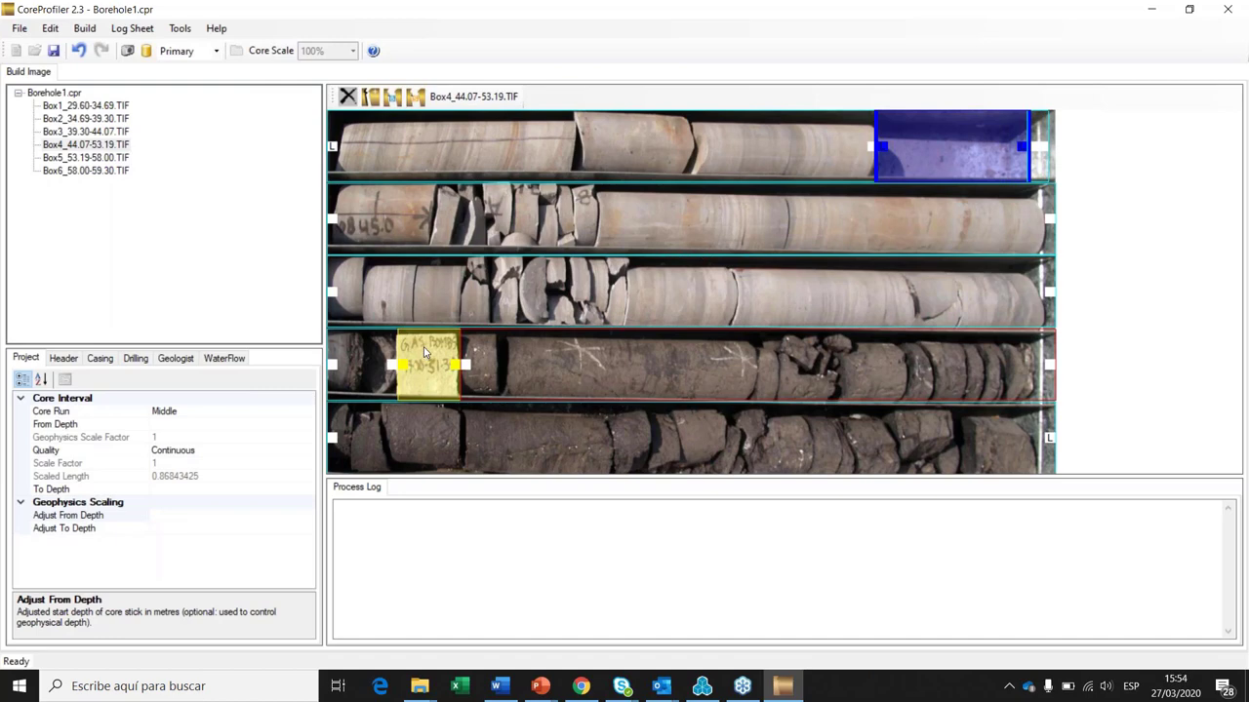
click(425, 353)
click(191, 411)
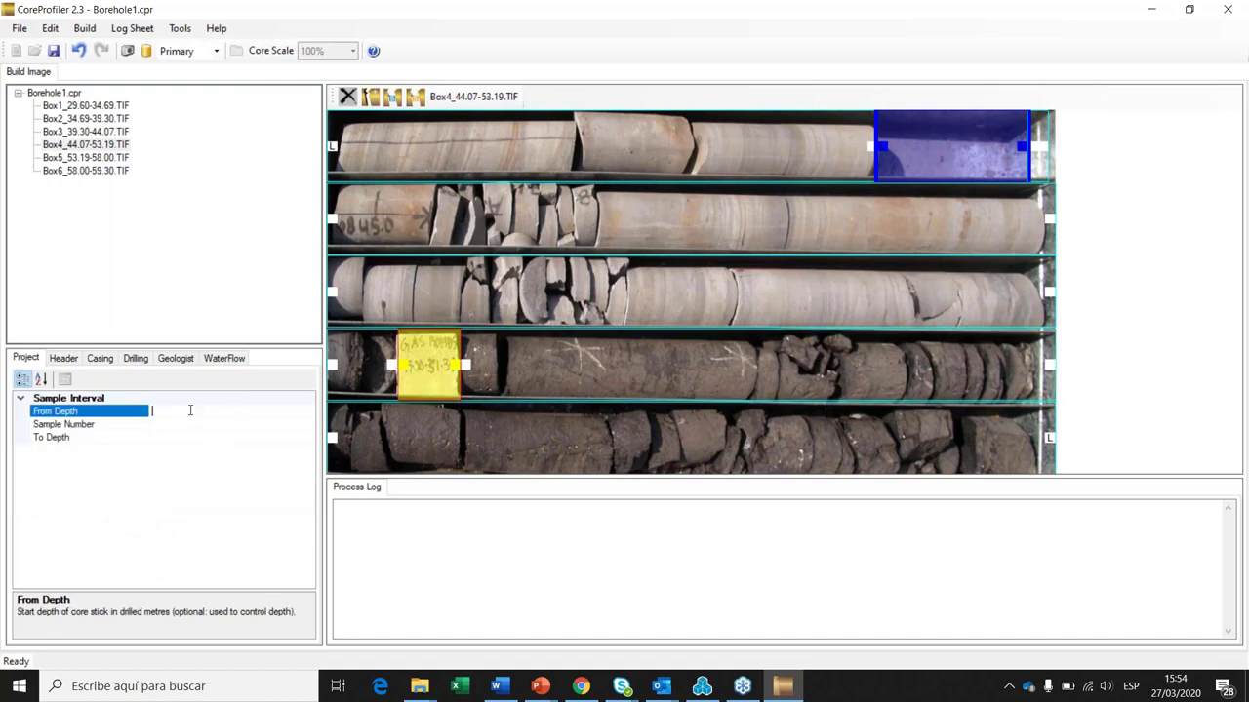
drag(392, 365, 396, 365)
Step: Give the sample interval a From Depth of 47.0 m and To Depth of 51.3 m
click(192, 426)
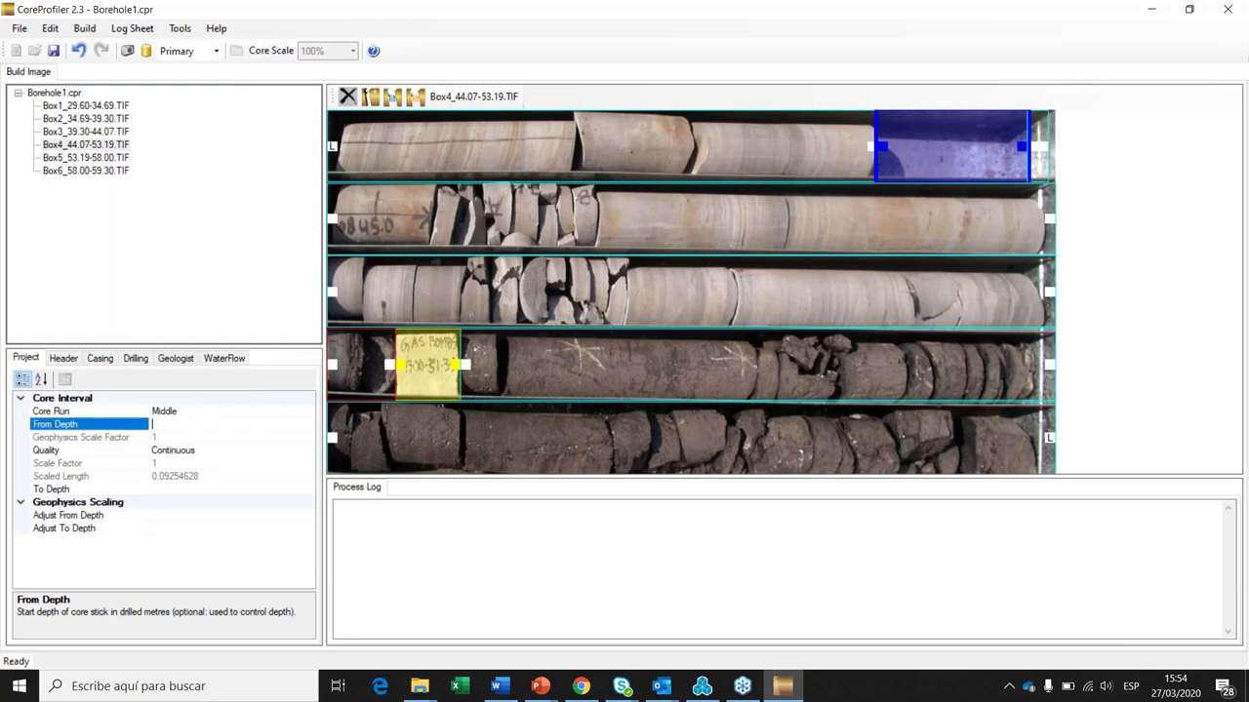
text(47.0)
click(175, 487)
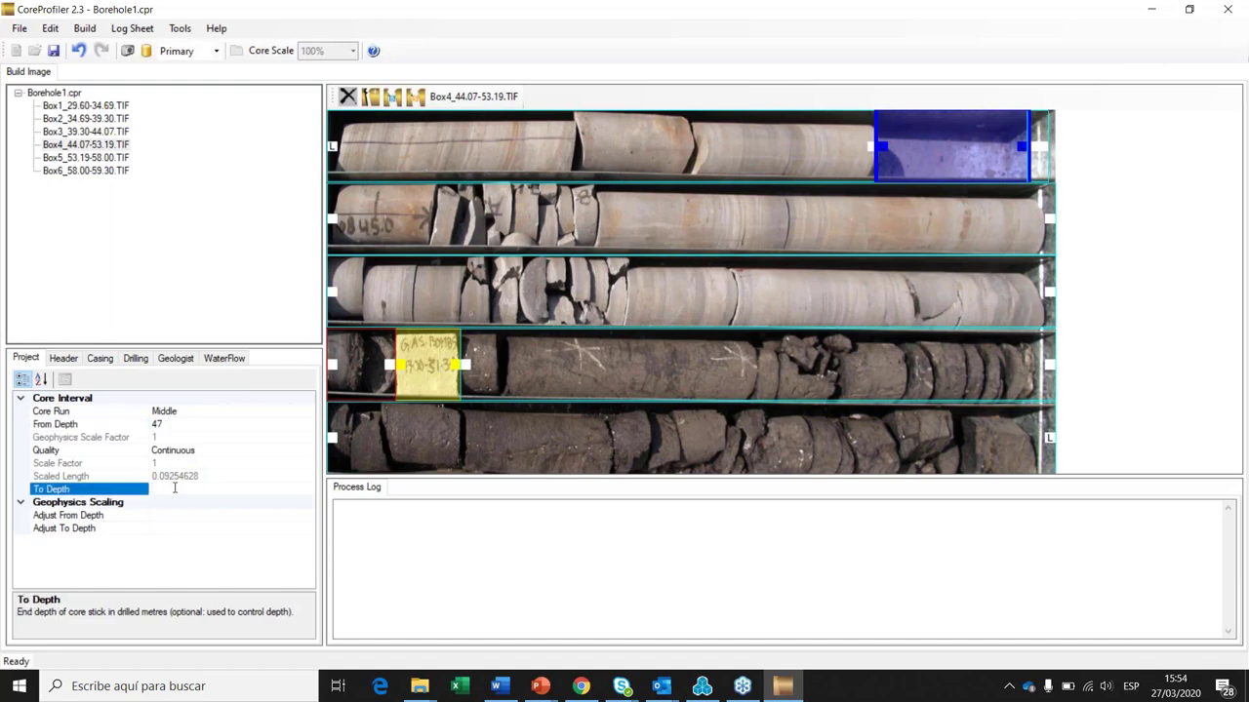
text(51.3)
click(218, 425)
click(552, 359)
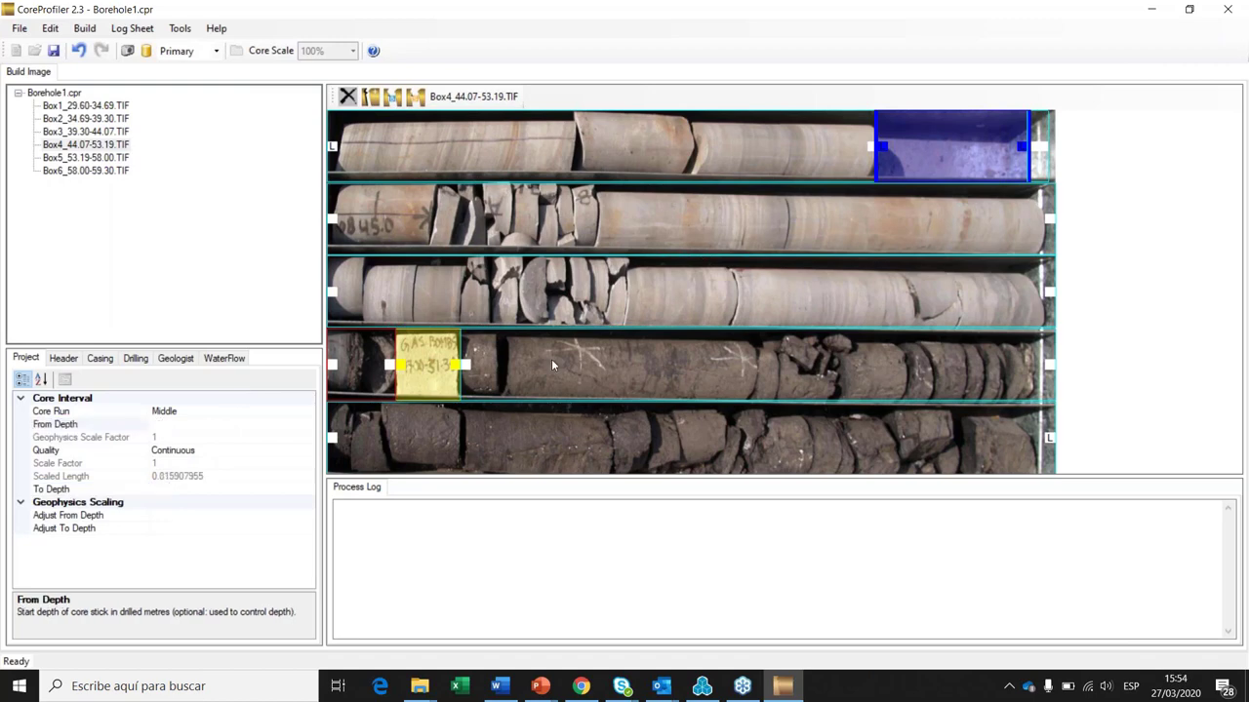
click(112, 133)
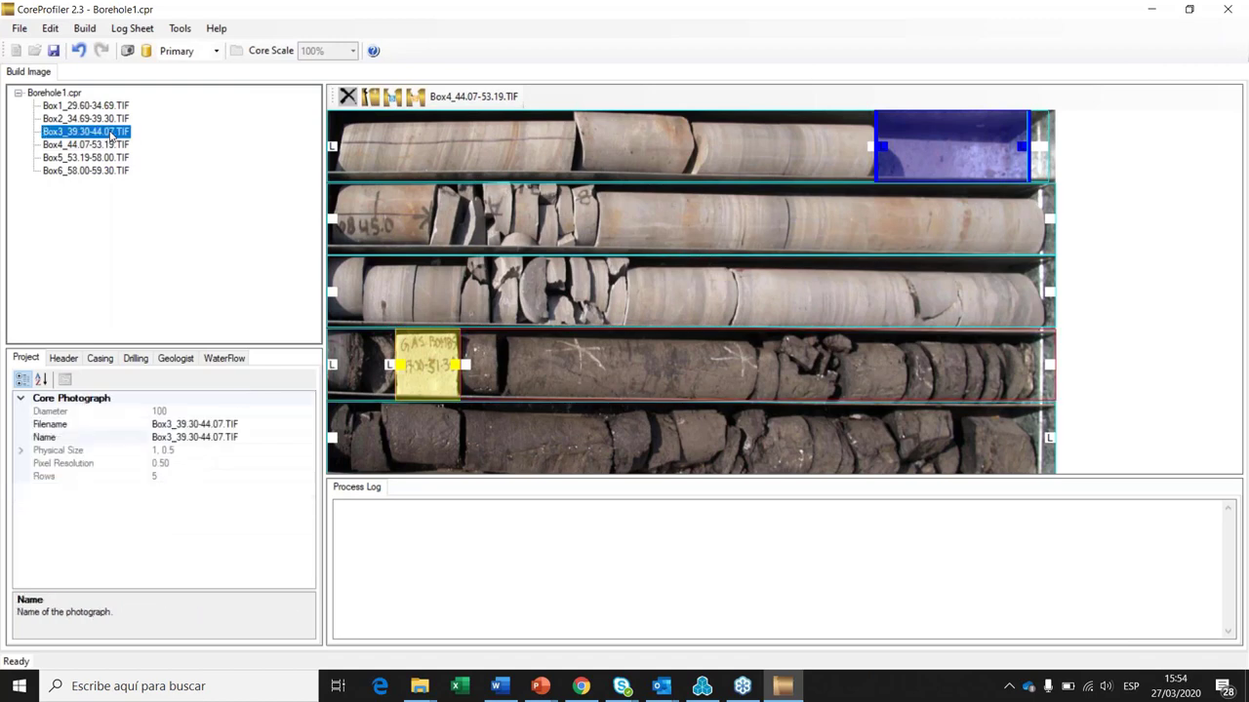
Step: Try building the scaled borehole image and select the 'Core assembly failed' log line
click(1042, 365)
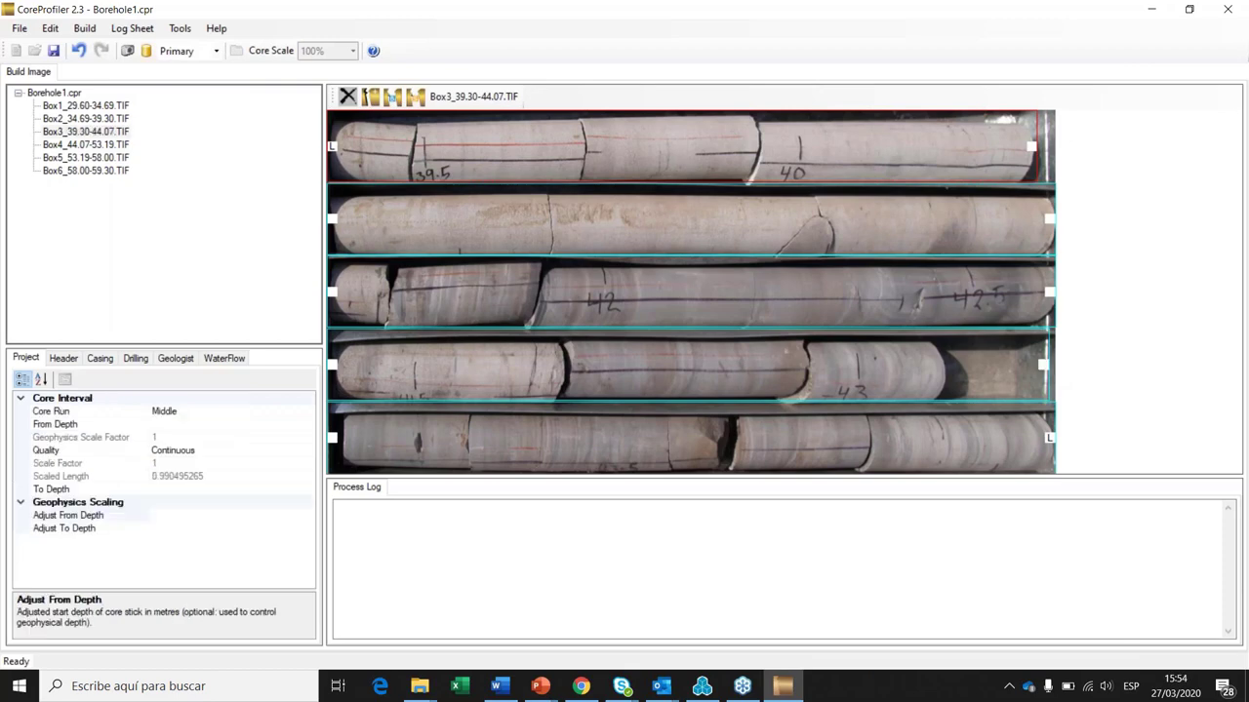
click(88, 119)
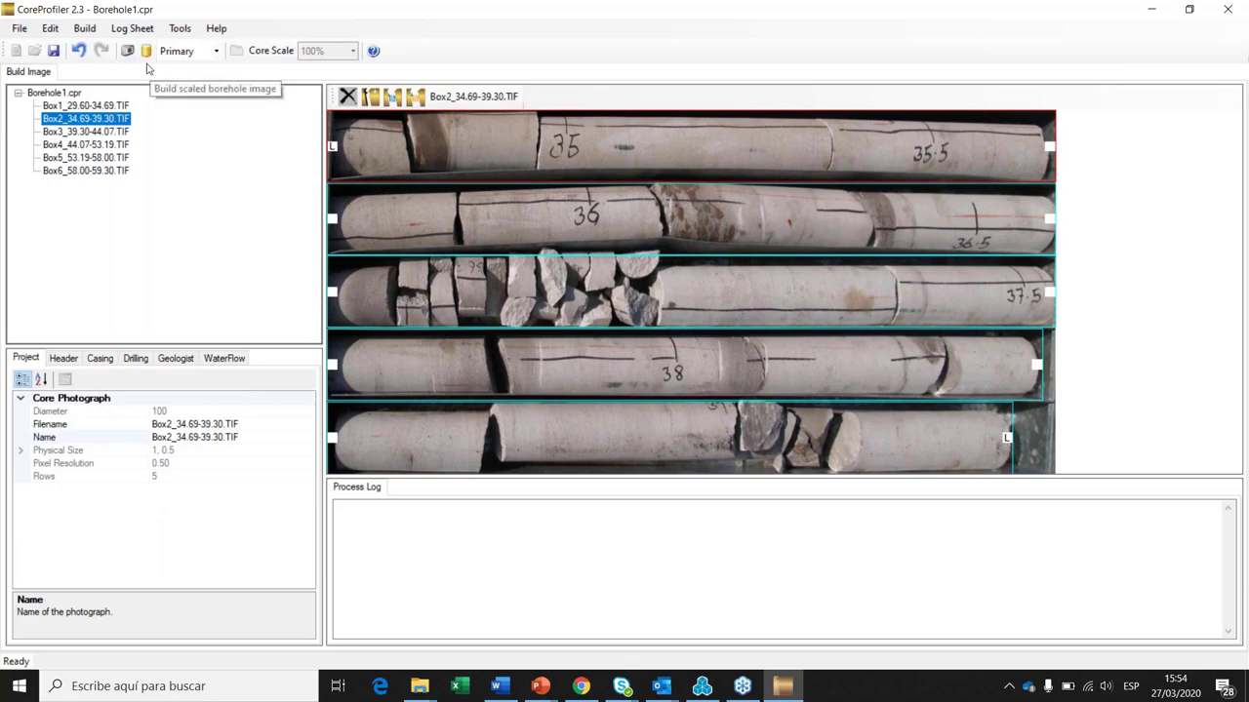
click(84, 28)
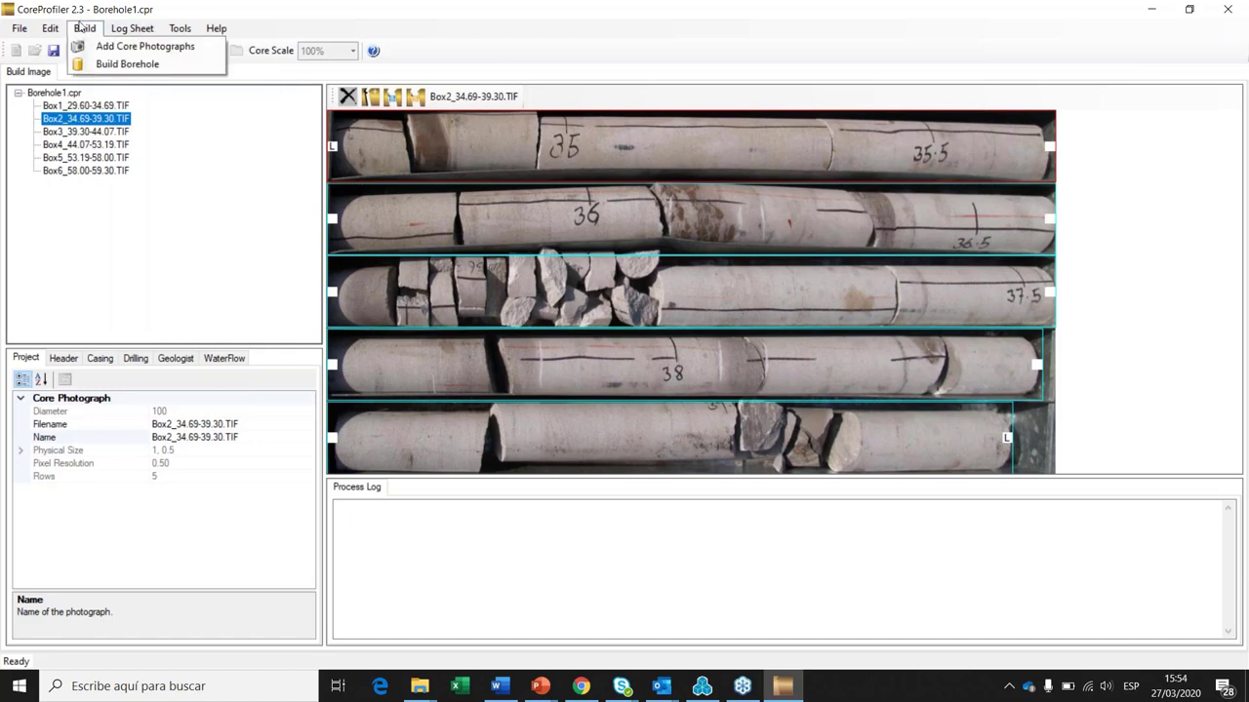
click(114, 65)
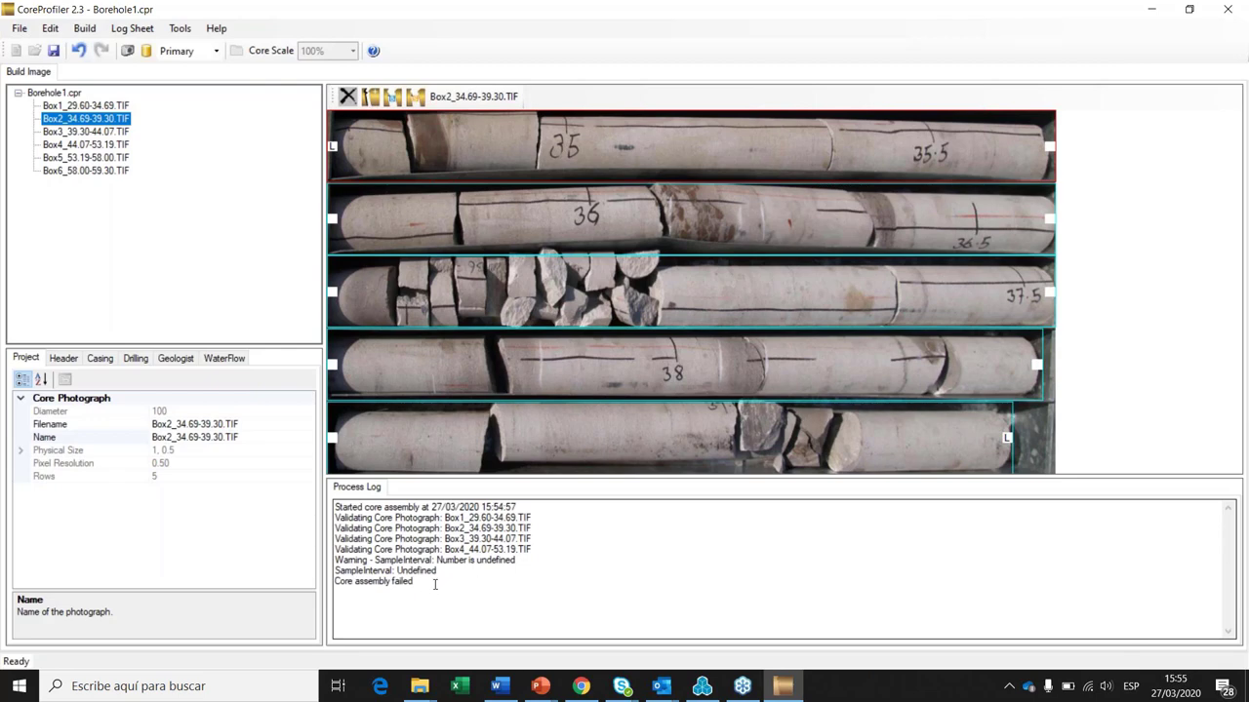
drag(435, 585, 335, 583)
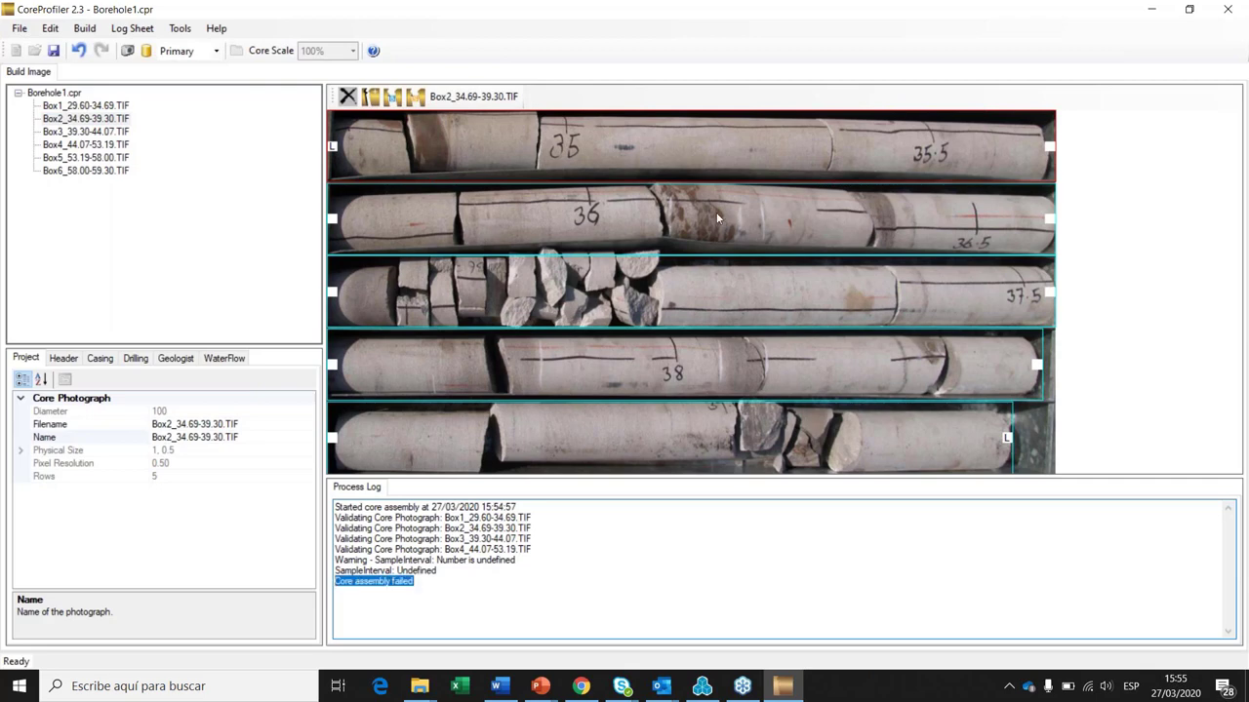
drag(422, 583, 334, 582)
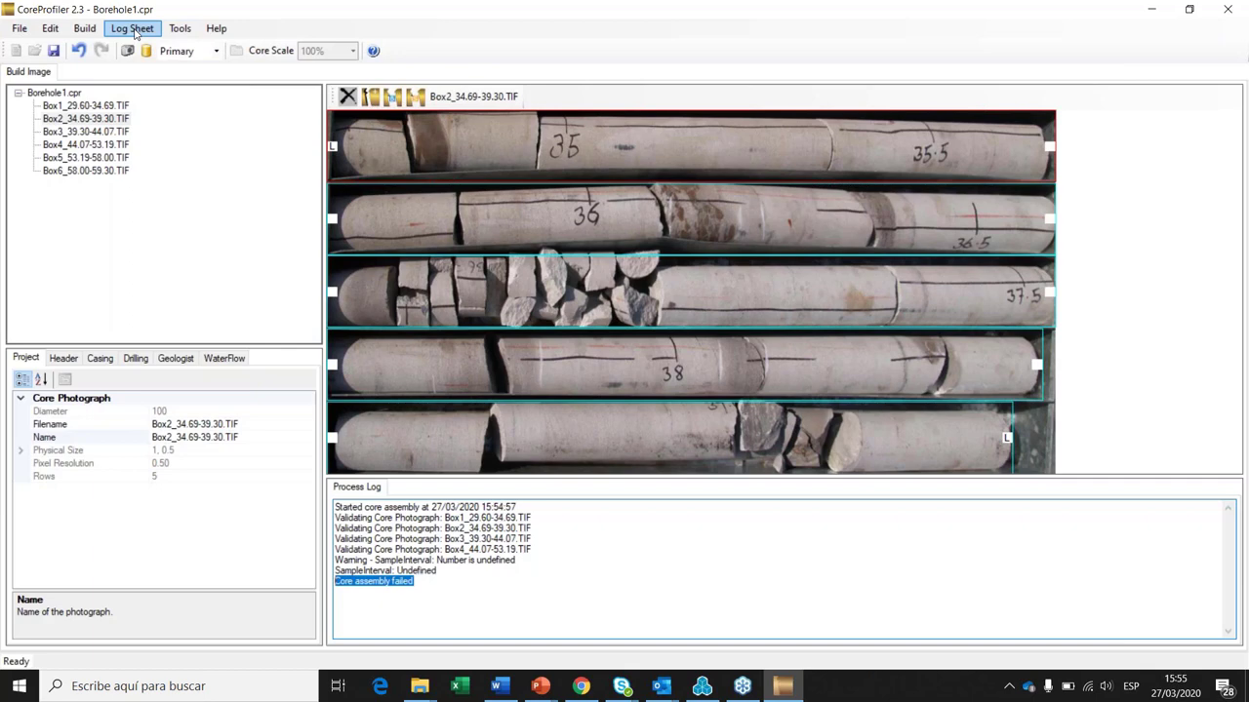
click(133, 30)
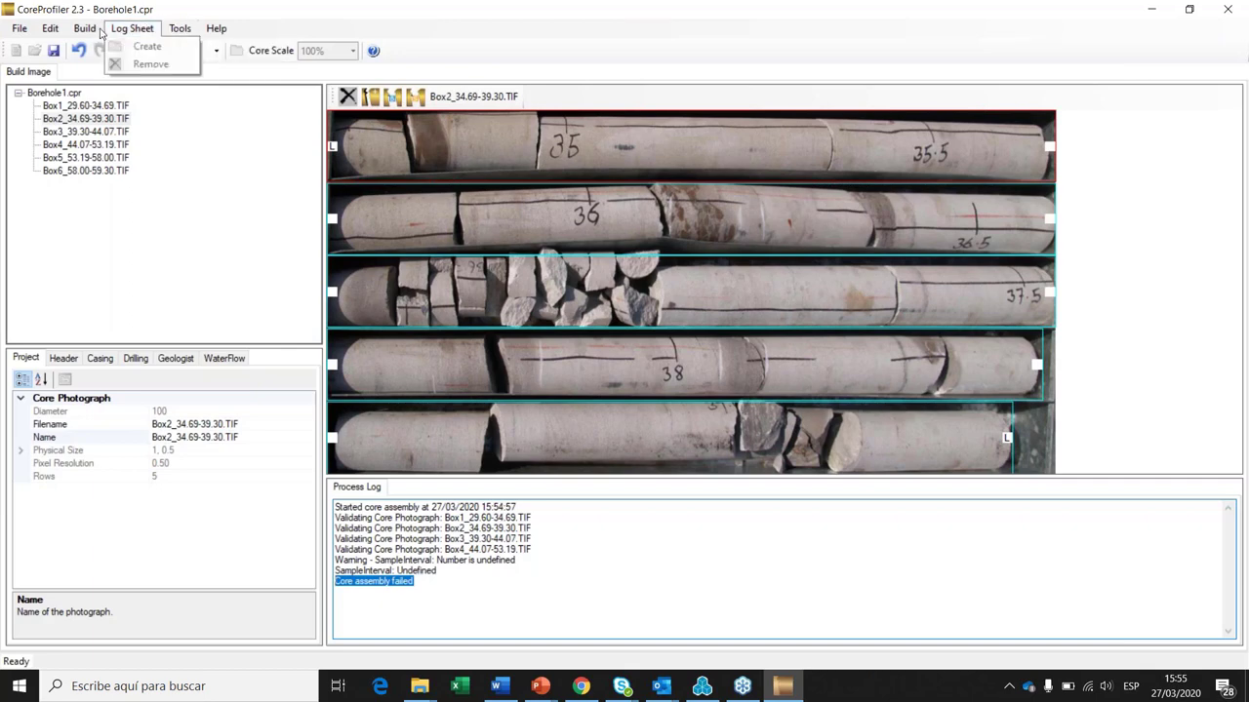
click(147, 46)
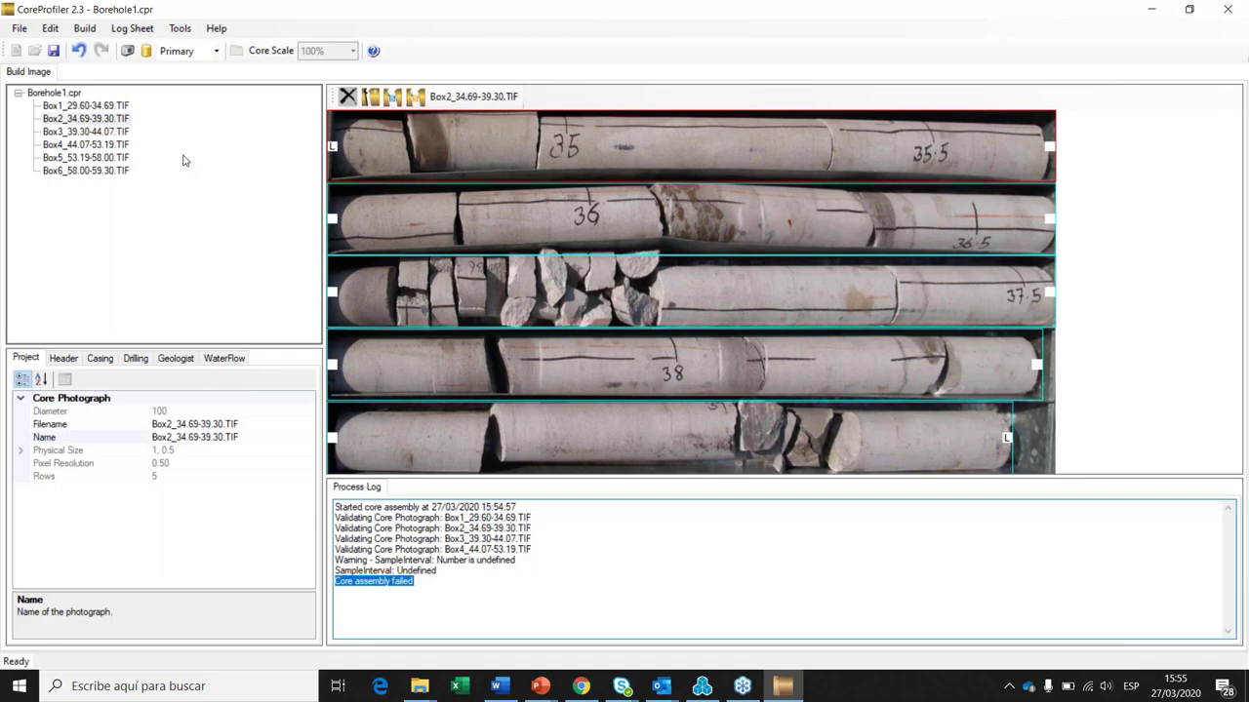
Step: Move to the Box3 photograph and review the Primary borehole scaling options
click(182, 160)
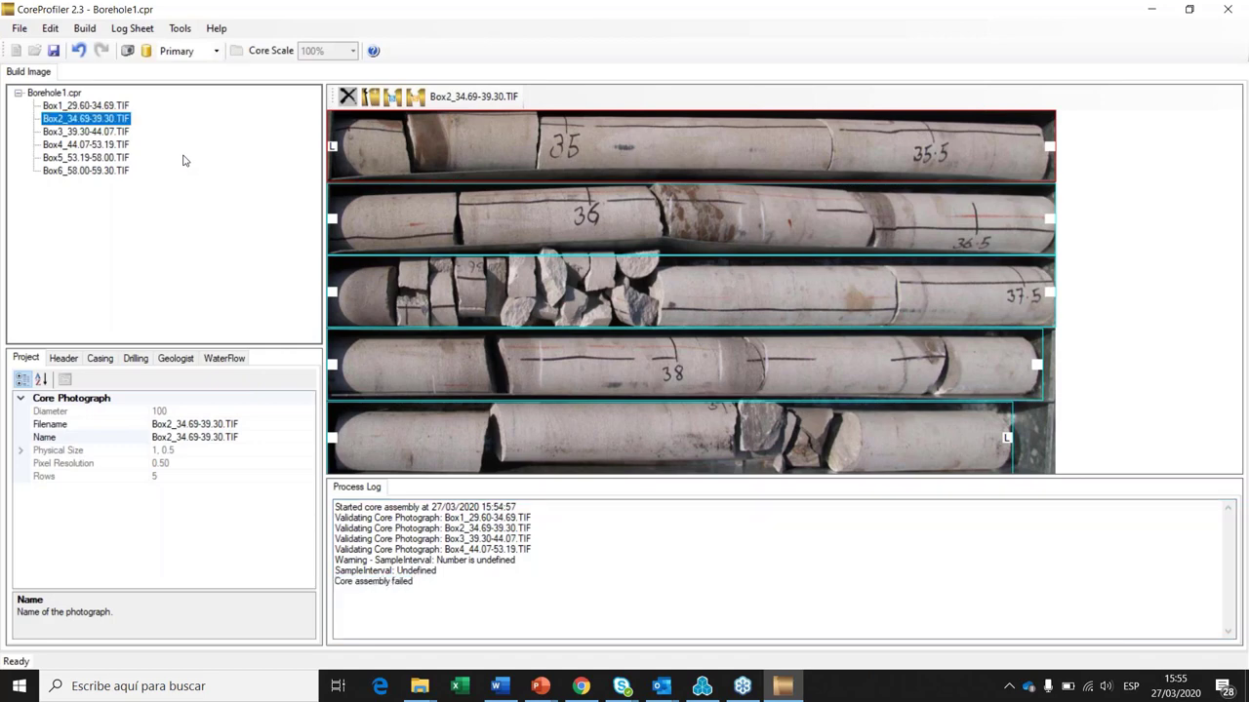
key(Down)
click(18, 28)
click(50, 29)
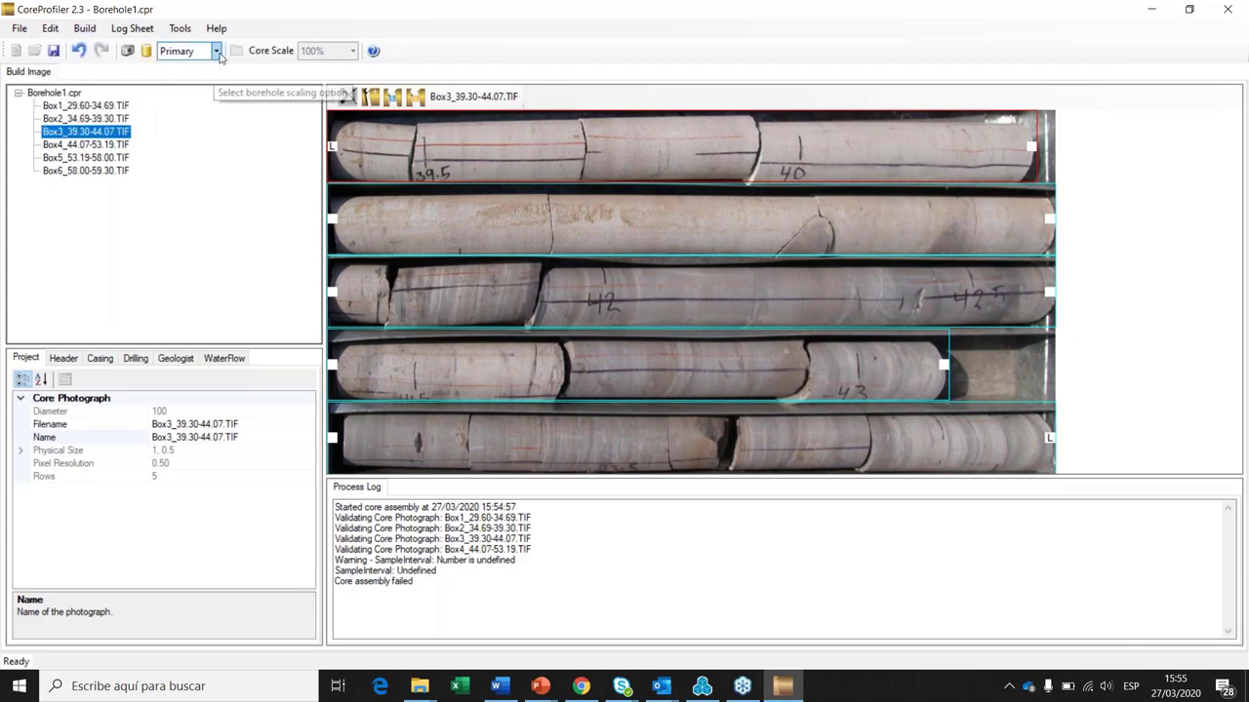
click(218, 55)
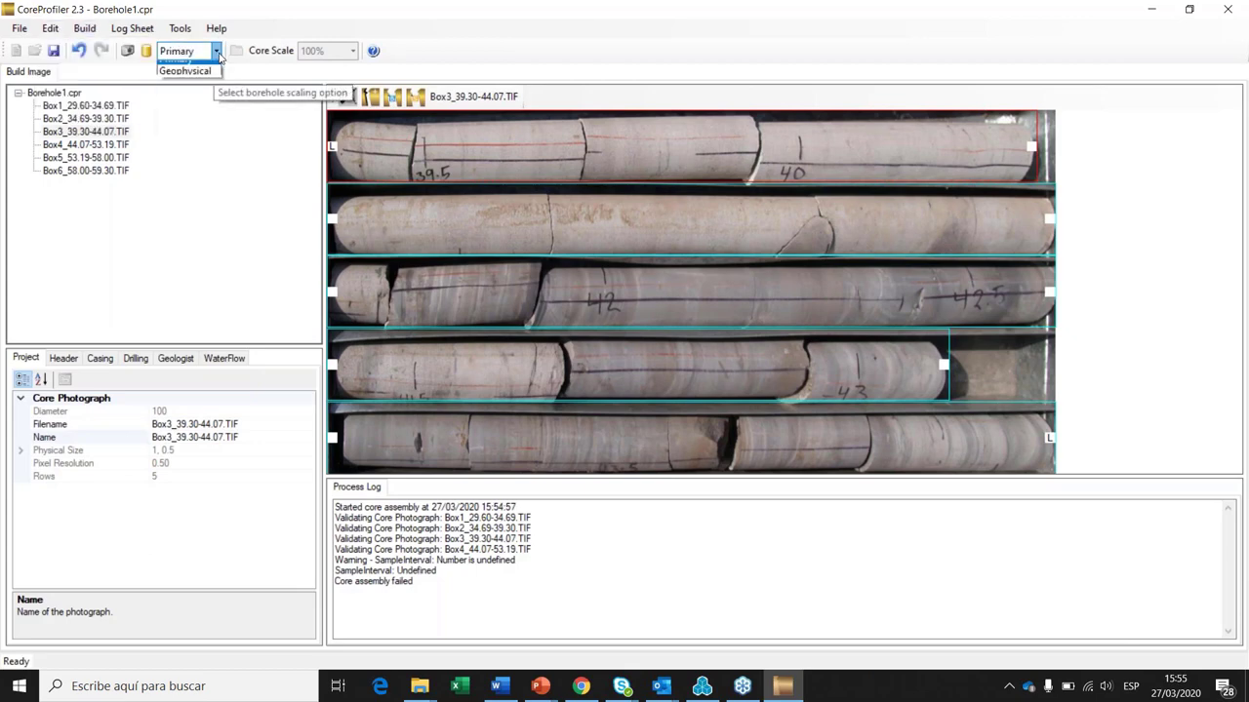
click(468, 606)
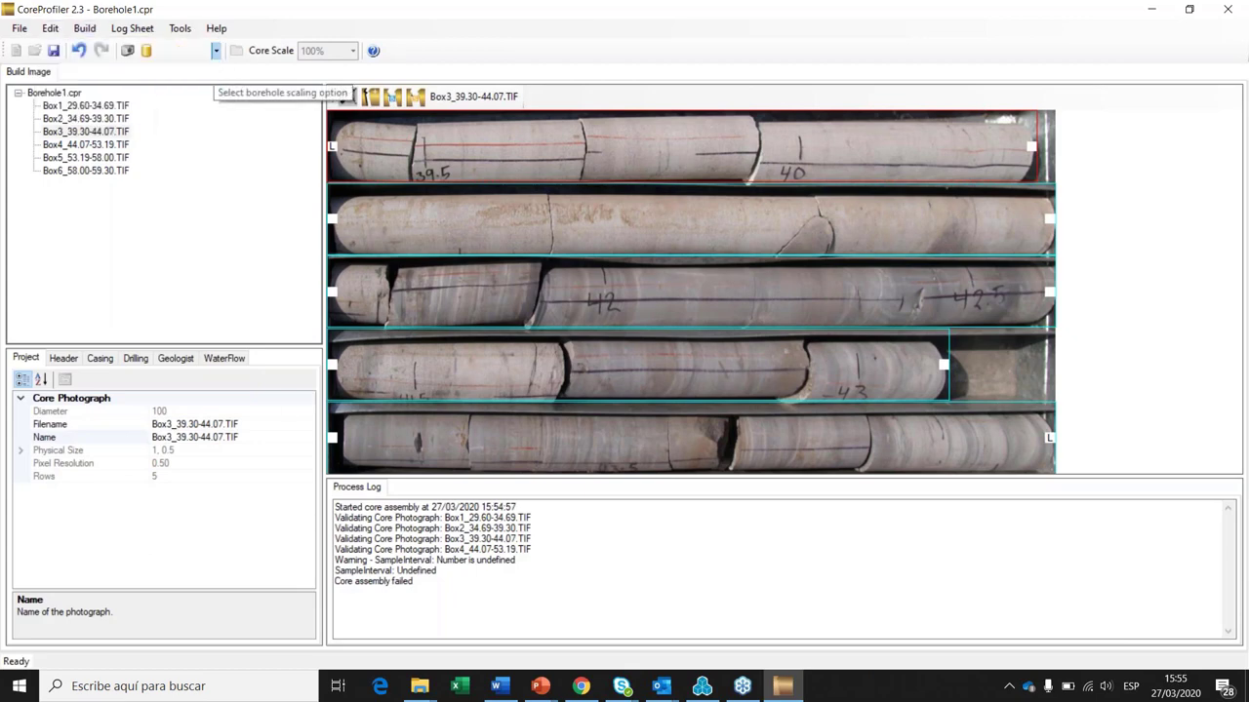
Step: Highlight the SampleInterval warning in the Process Log and select Box3's top core stick
click(450, 593)
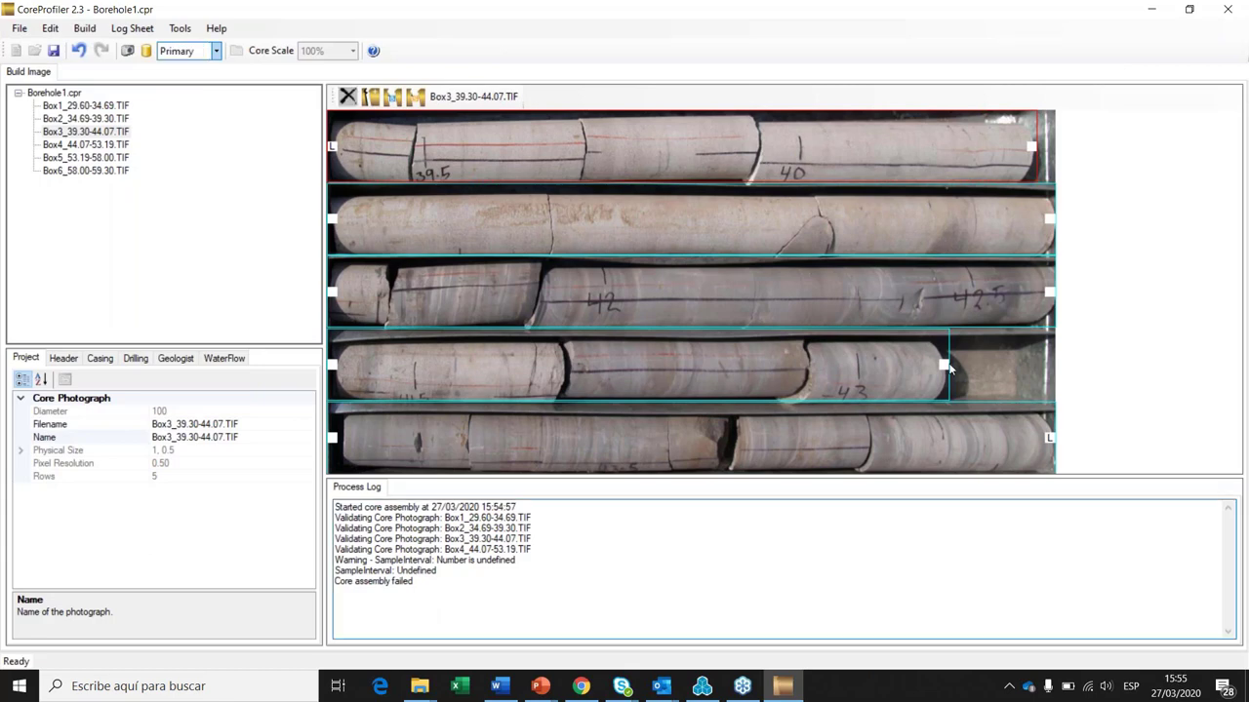
click(50, 28)
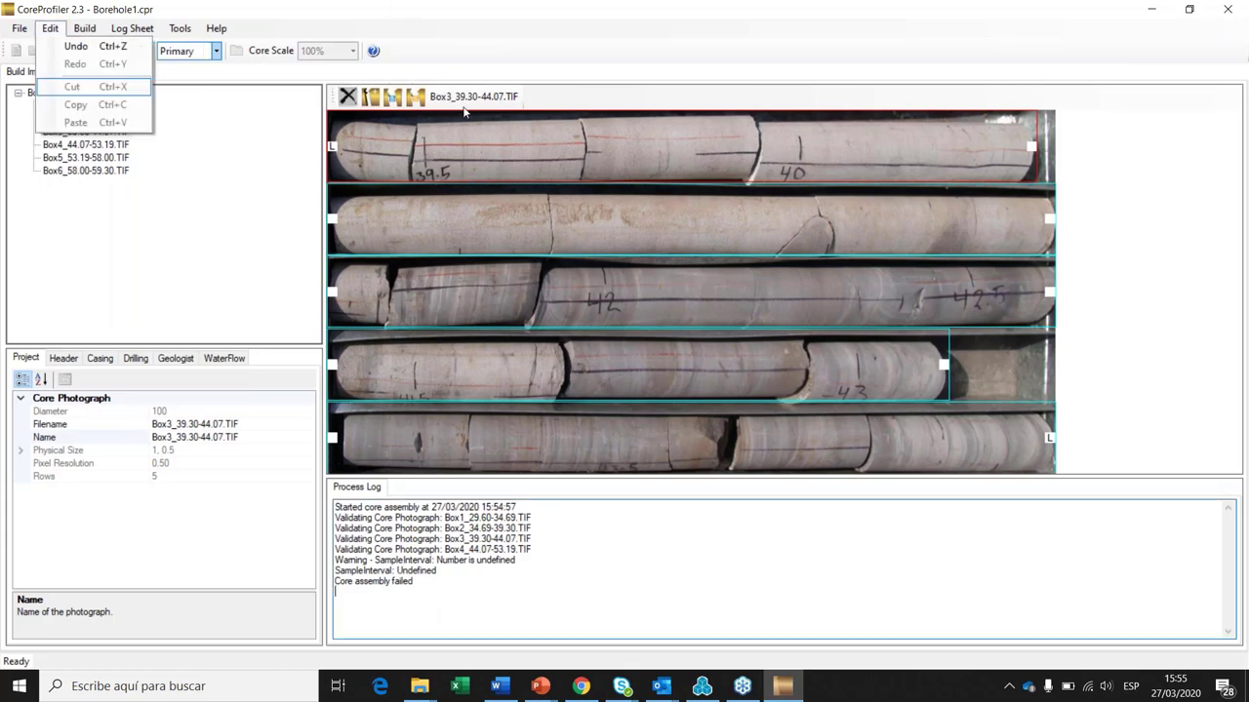
drag(335, 591, 336, 517)
click(502, 566)
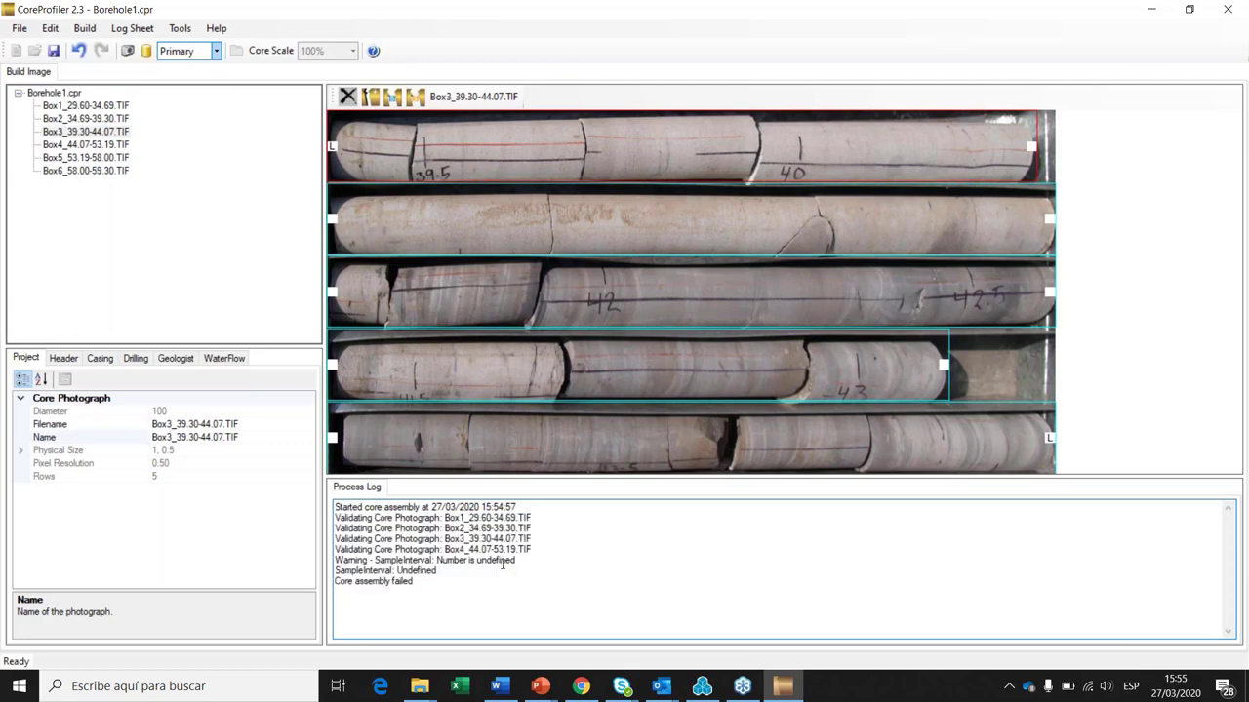
drag(517, 561, 335, 560)
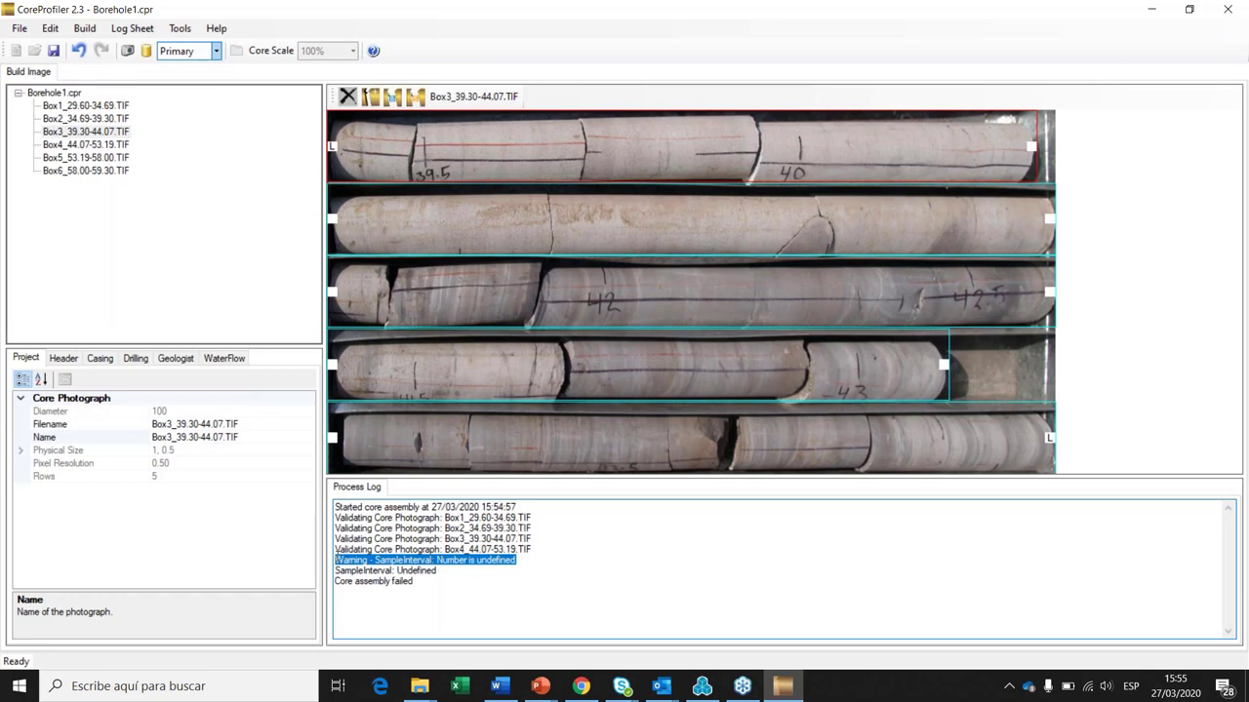
click(444, 572)
click(476, 148)
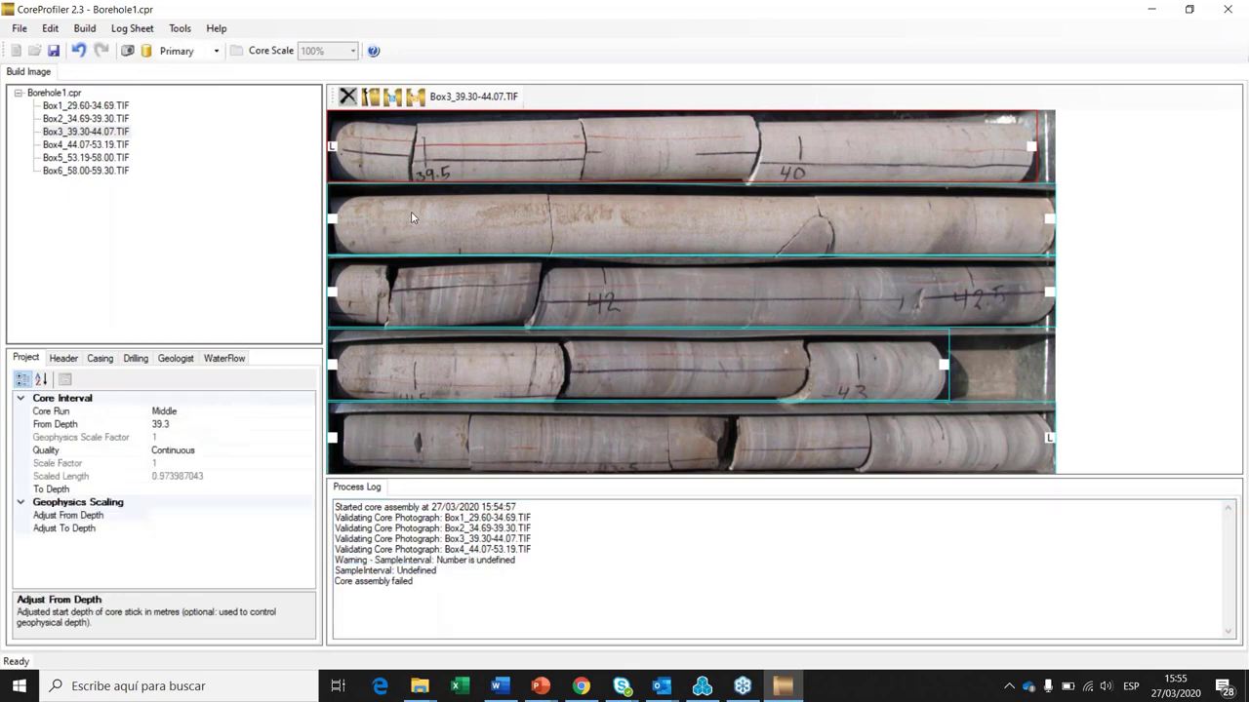
Step: Verify stick depths: Box1 ends 34.69, Box2 ends 39.3, Box3 spans 39.3 to 44.07
click(76, 93)
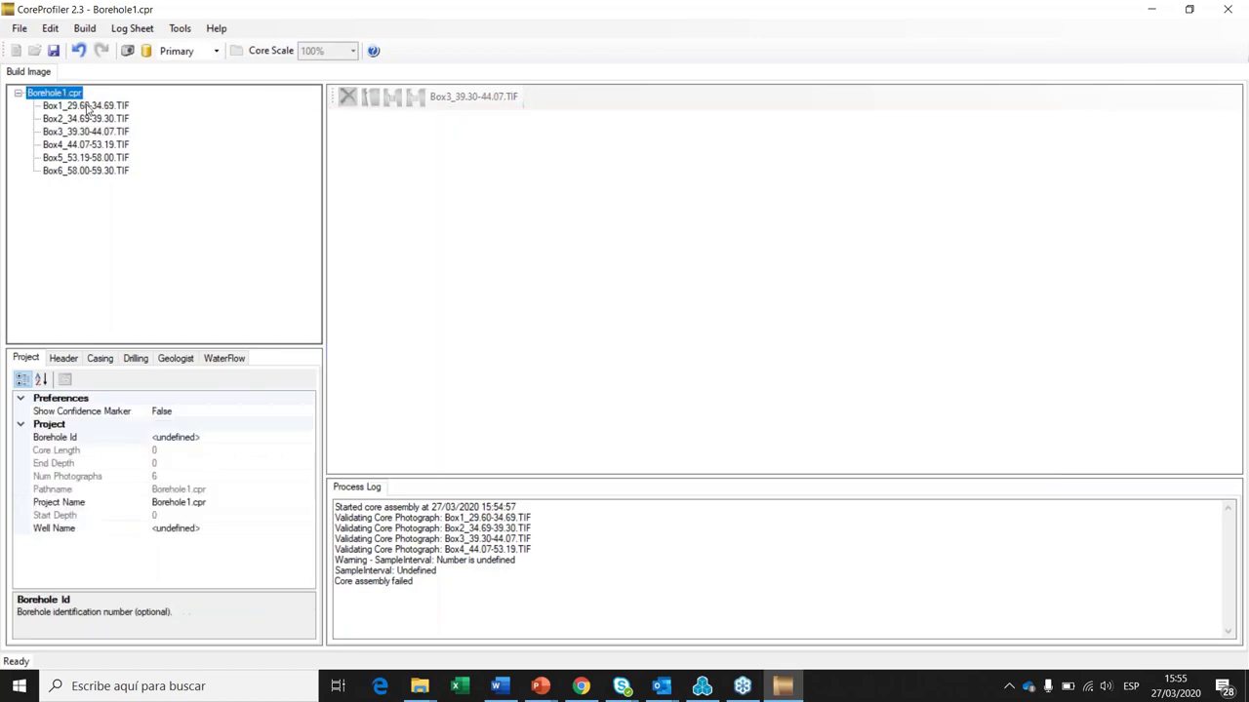
click(86, 105)
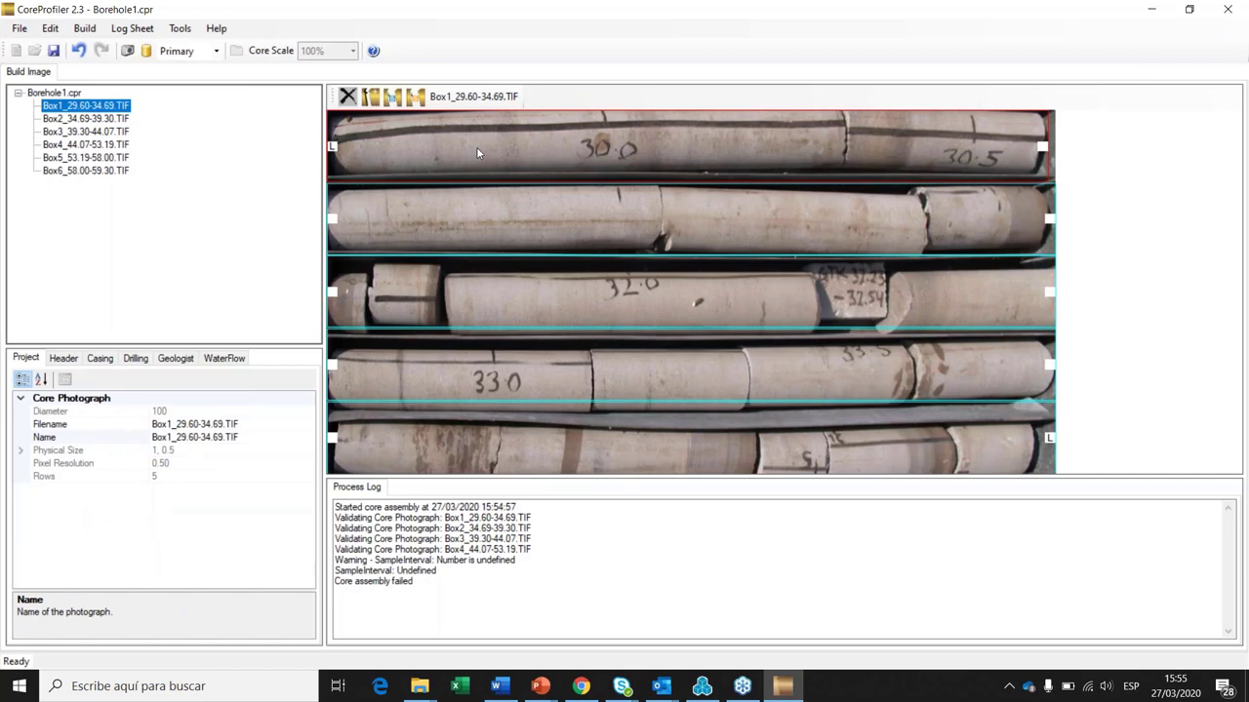
click(478, 153)
click(445, 451)
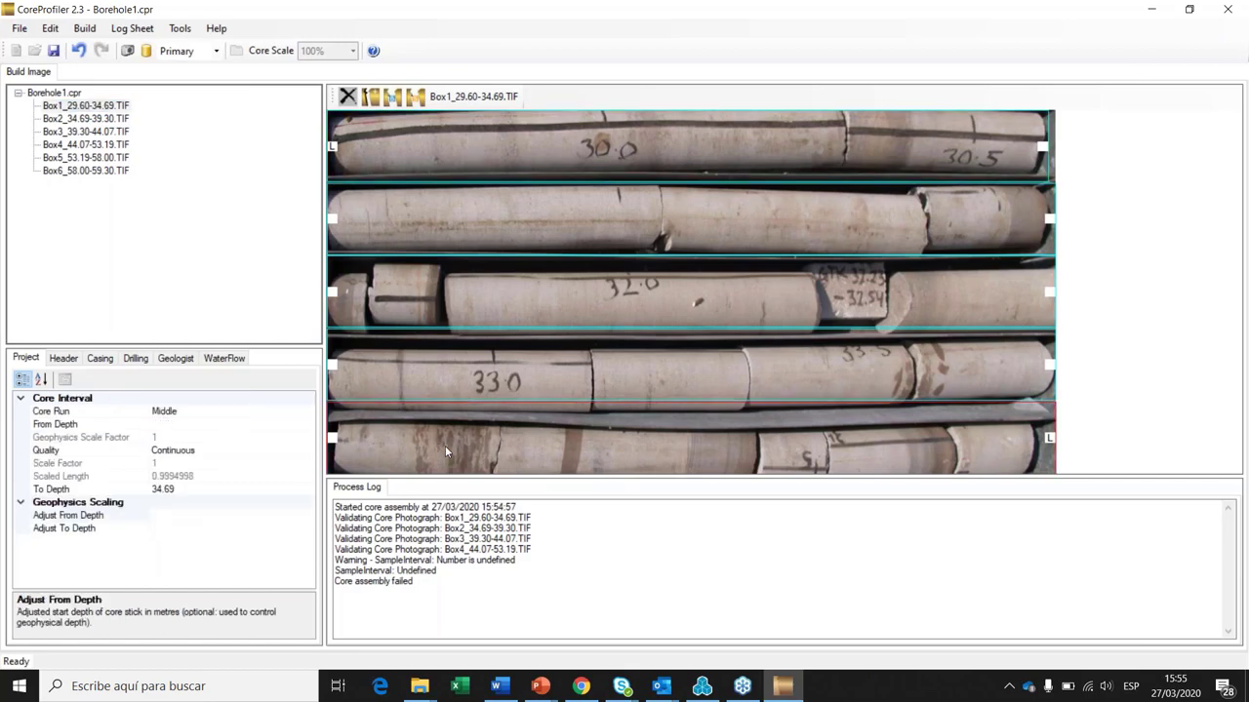
click(101, 119)
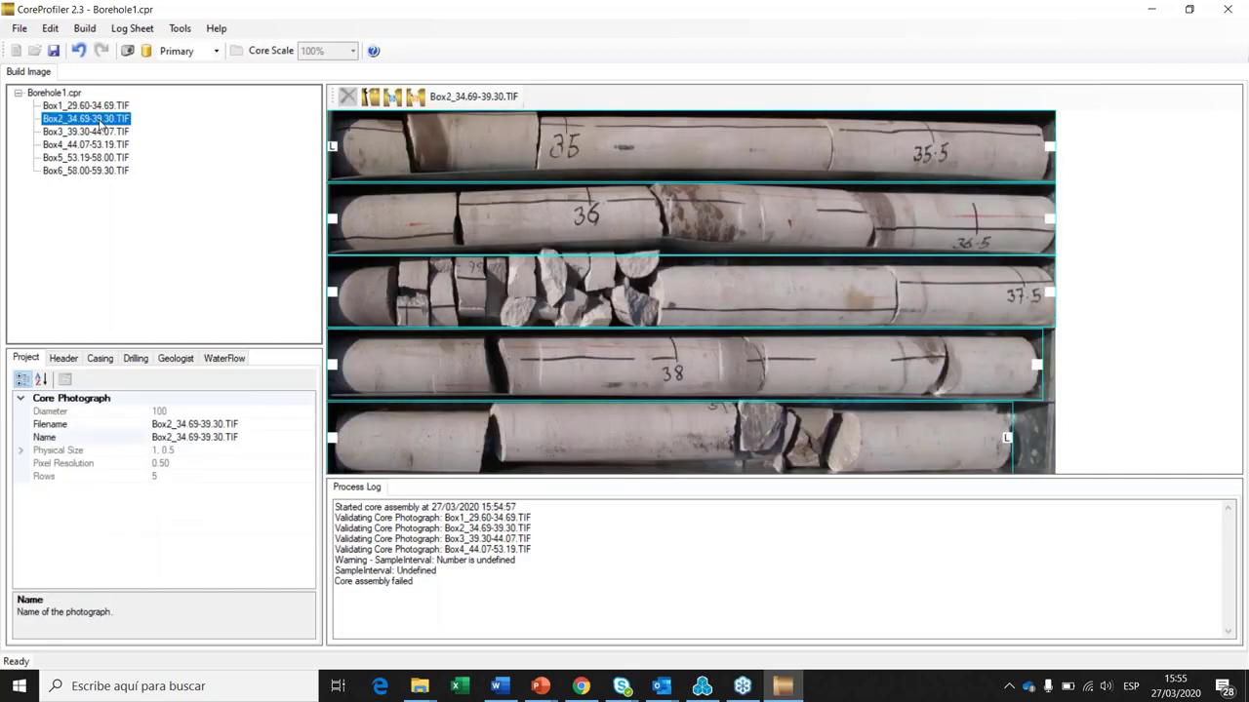
click(414, 136)
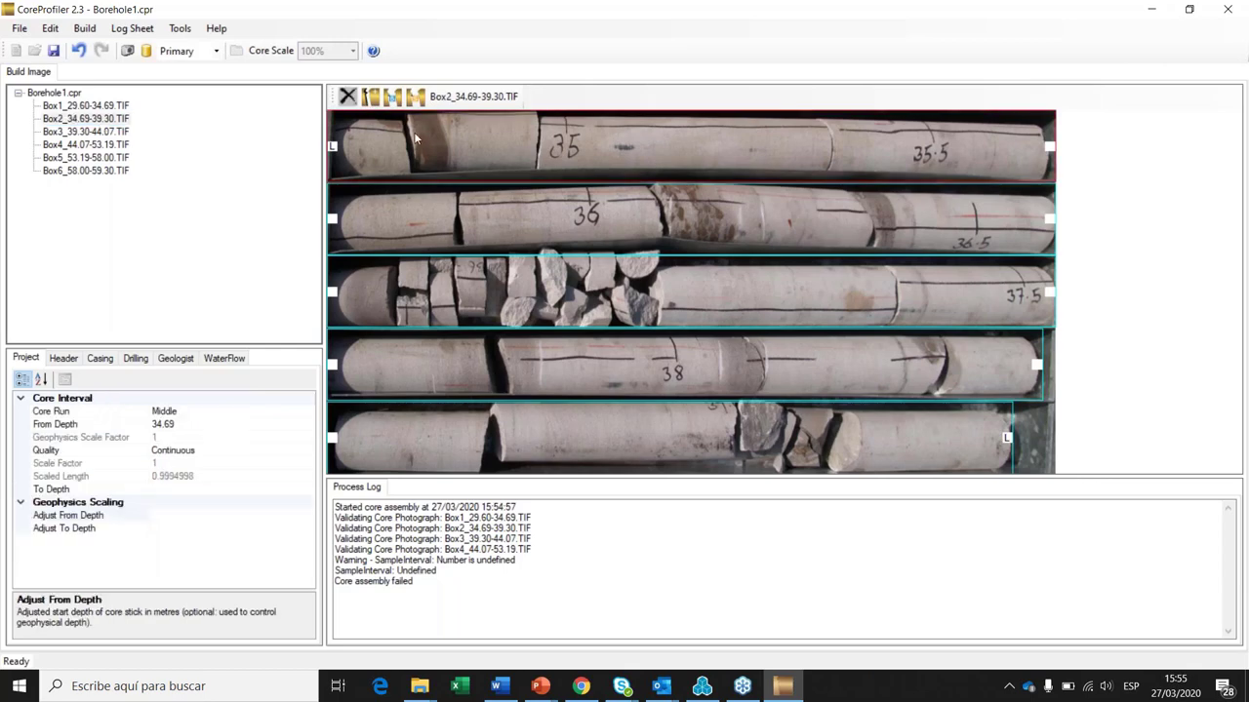
click(574, 437)
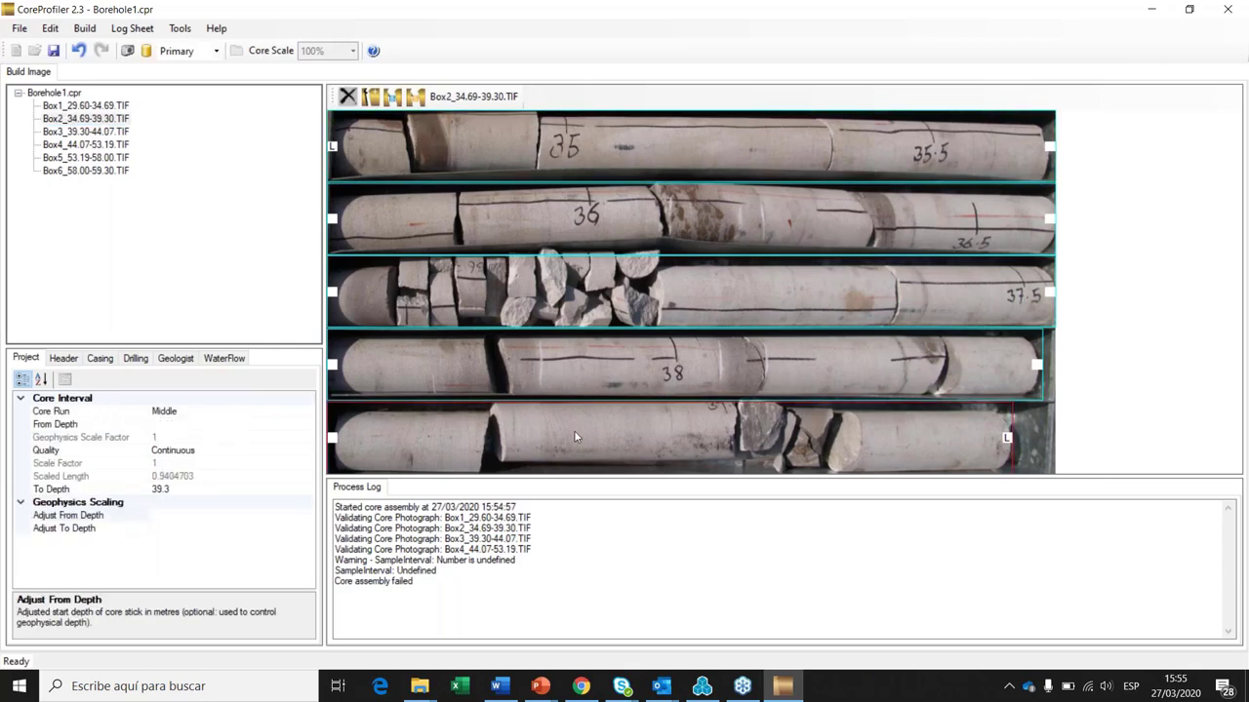
click(86, 131)
click(368, 136)
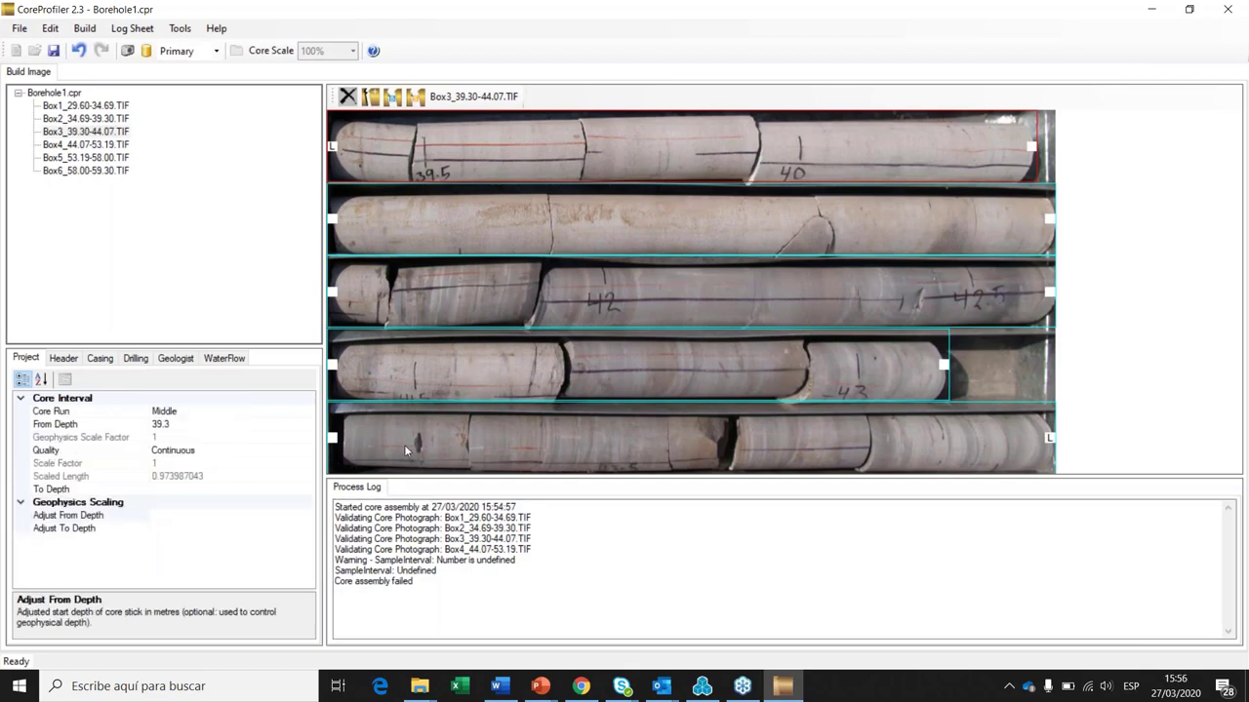
click(406, 451)
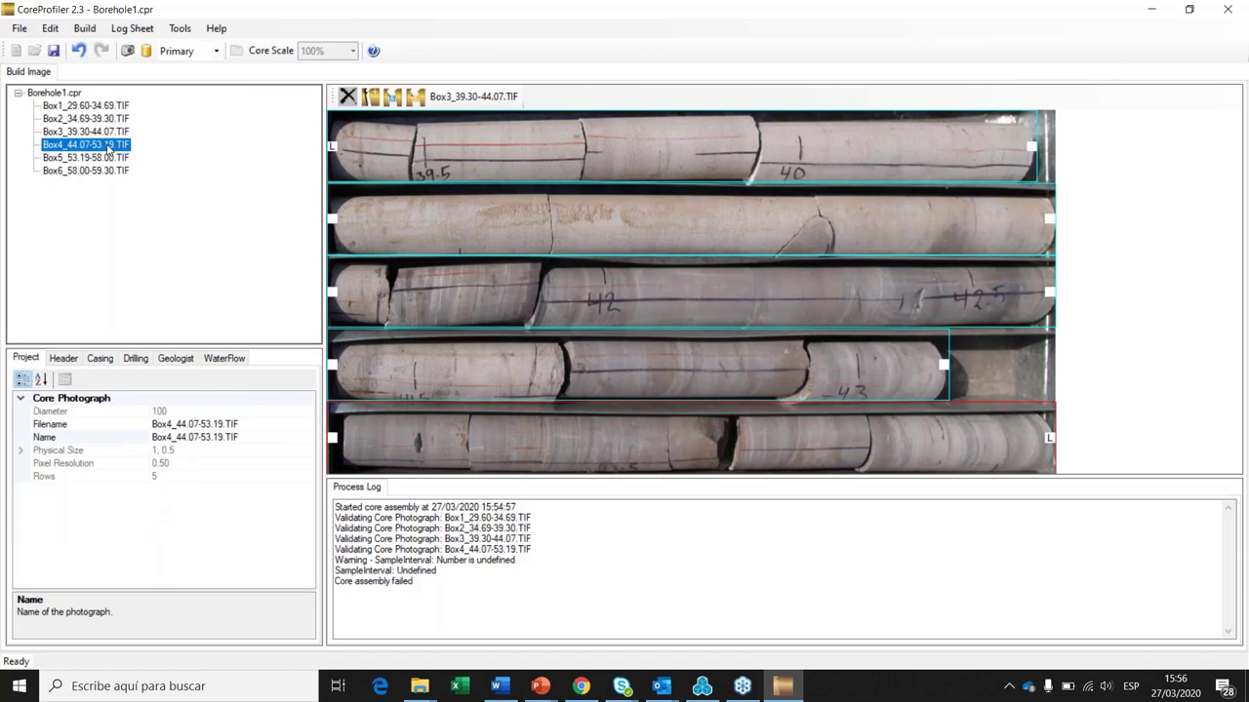
Step: Verify Box4 (44.07–53.19), Box5 (53.19–58) and Box6 sticks, then return to Box4
click(395, 145)
key(End)
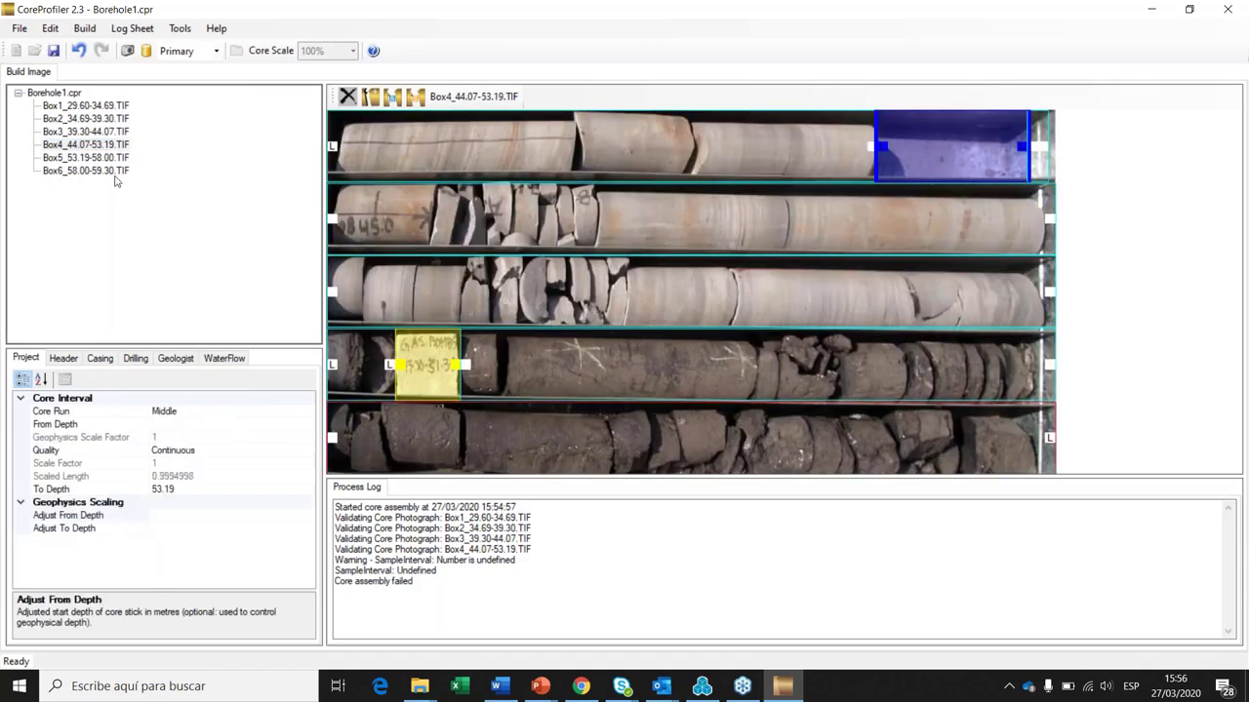
click(105, 157)
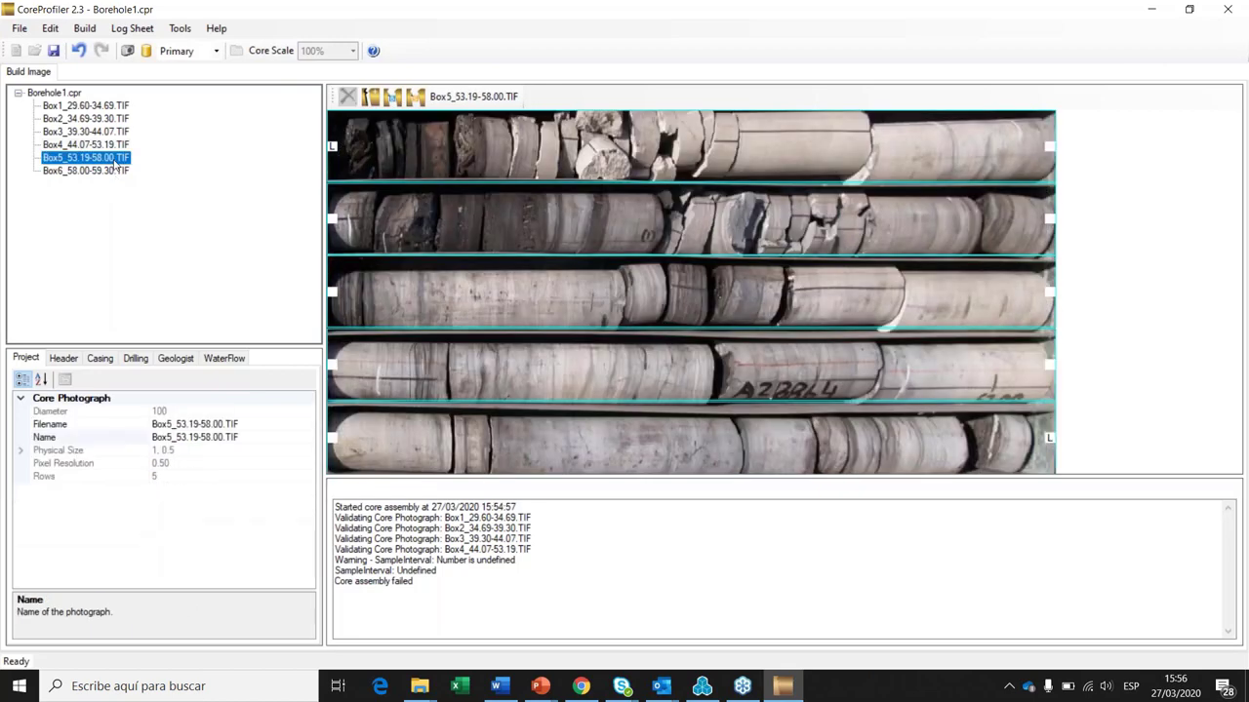
click(464, 156)
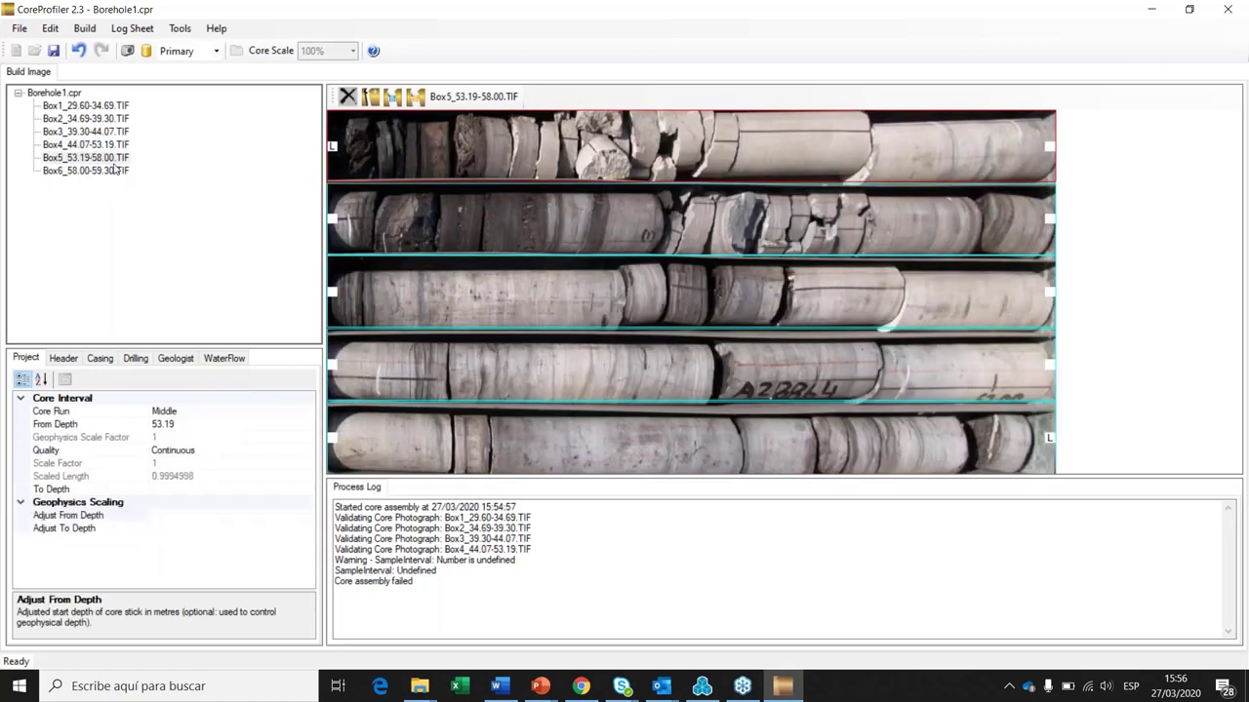
click(391, 449)
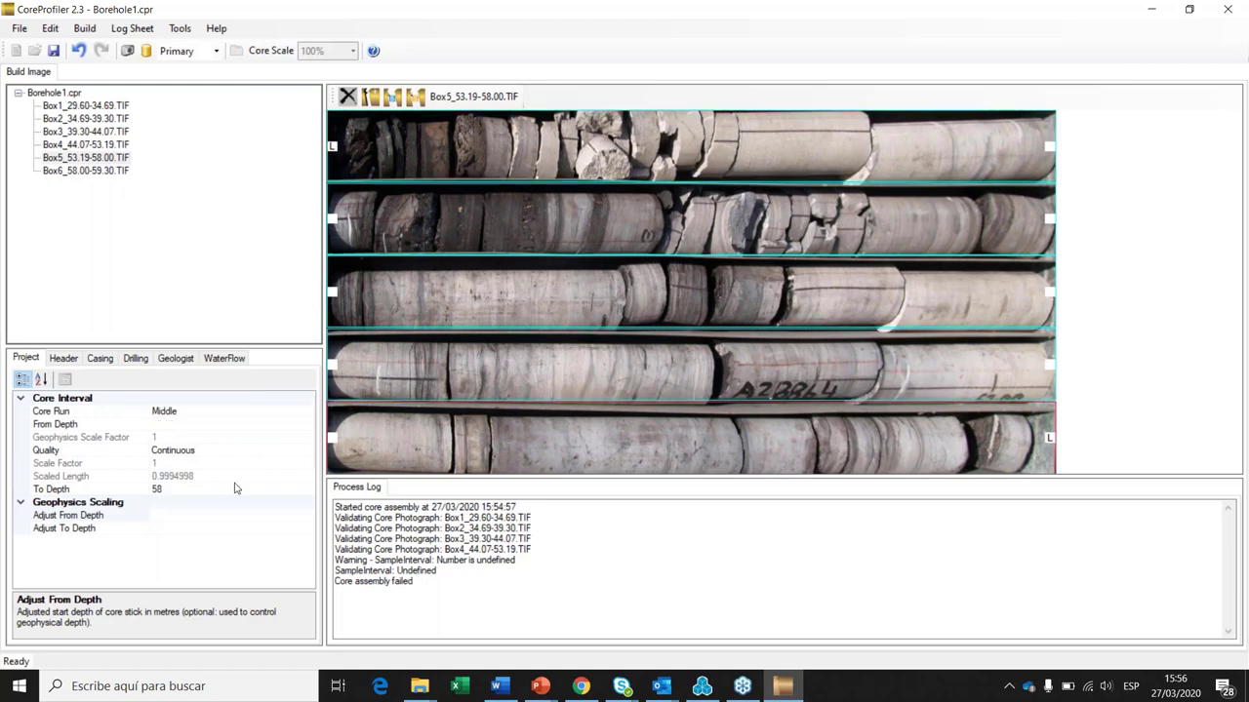
click(115, 172)
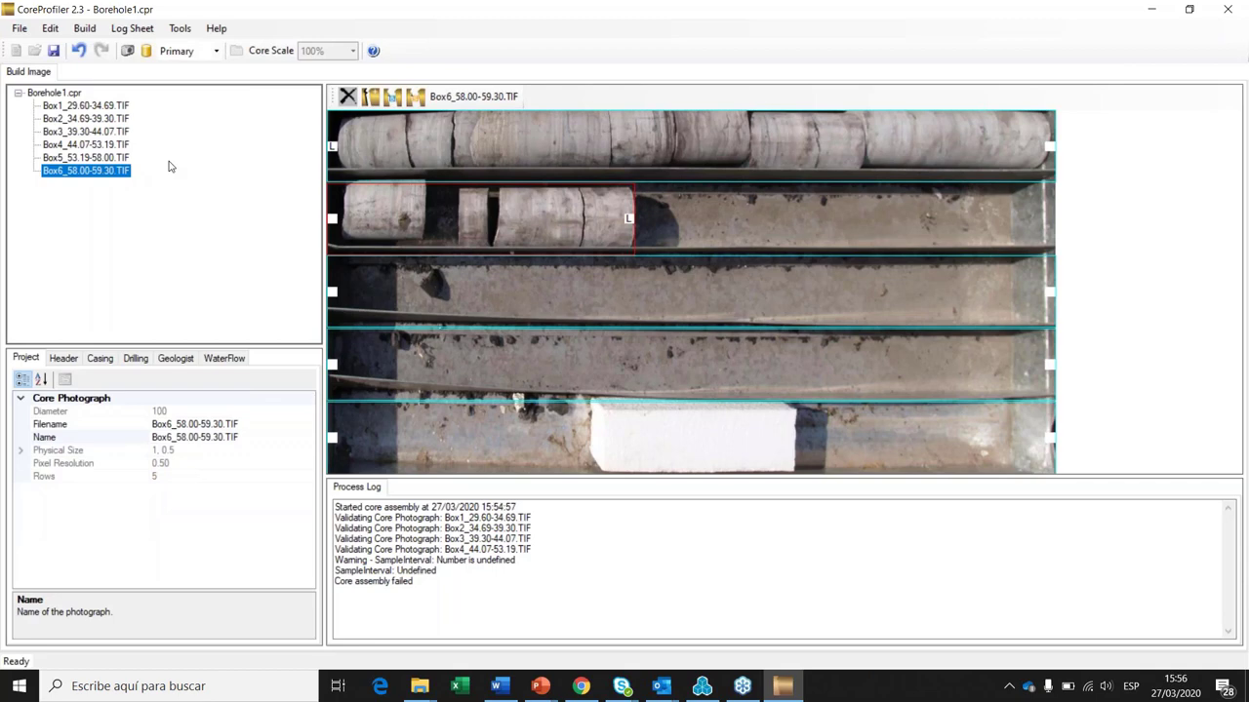
click(337, 156)
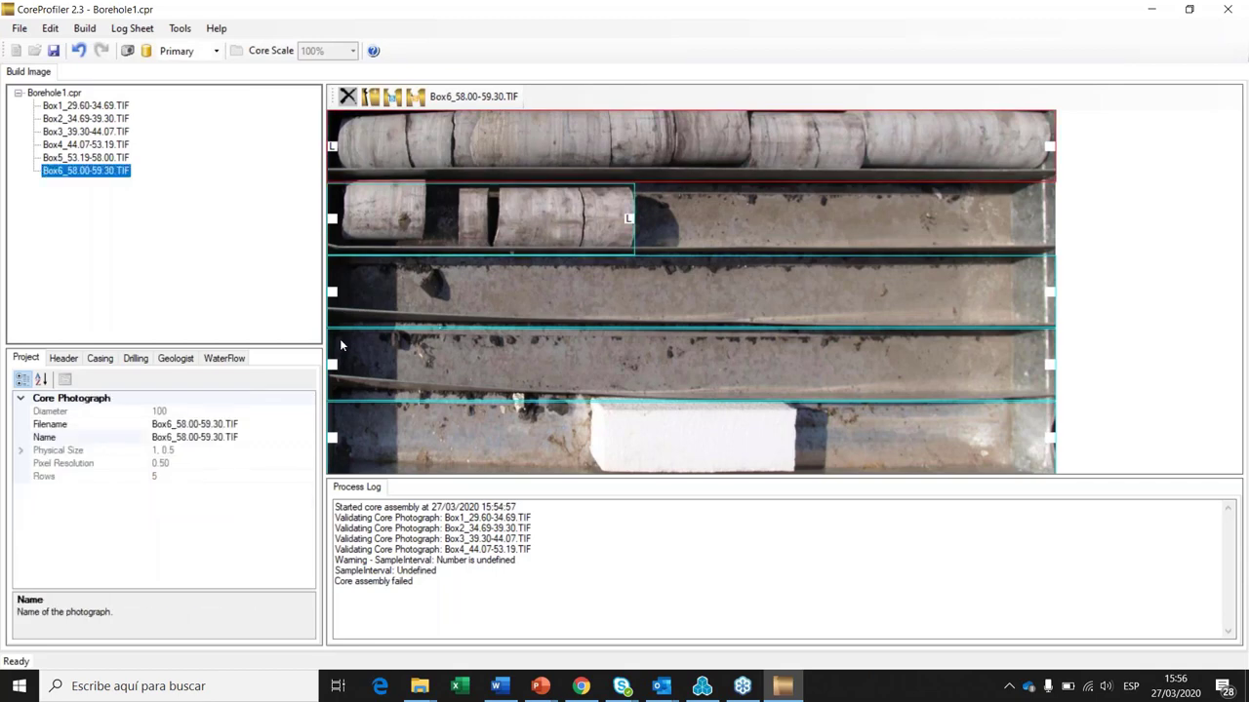
click(410, 232)
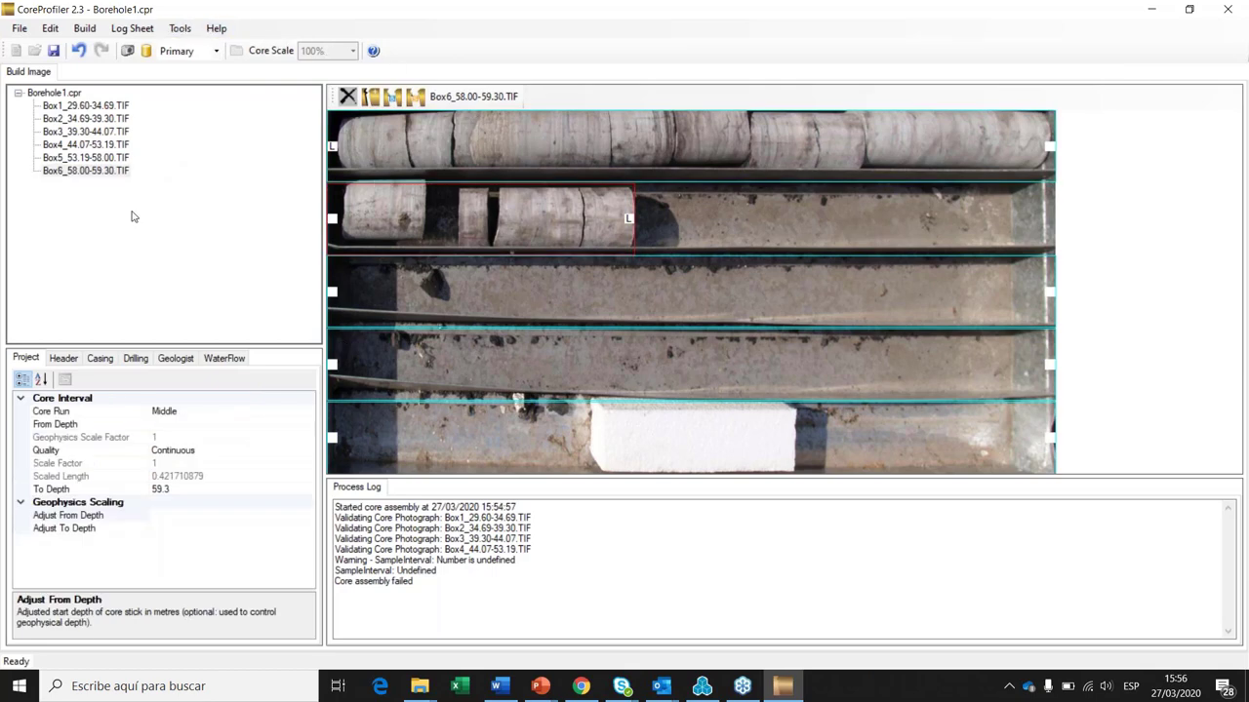
click(102, 159)
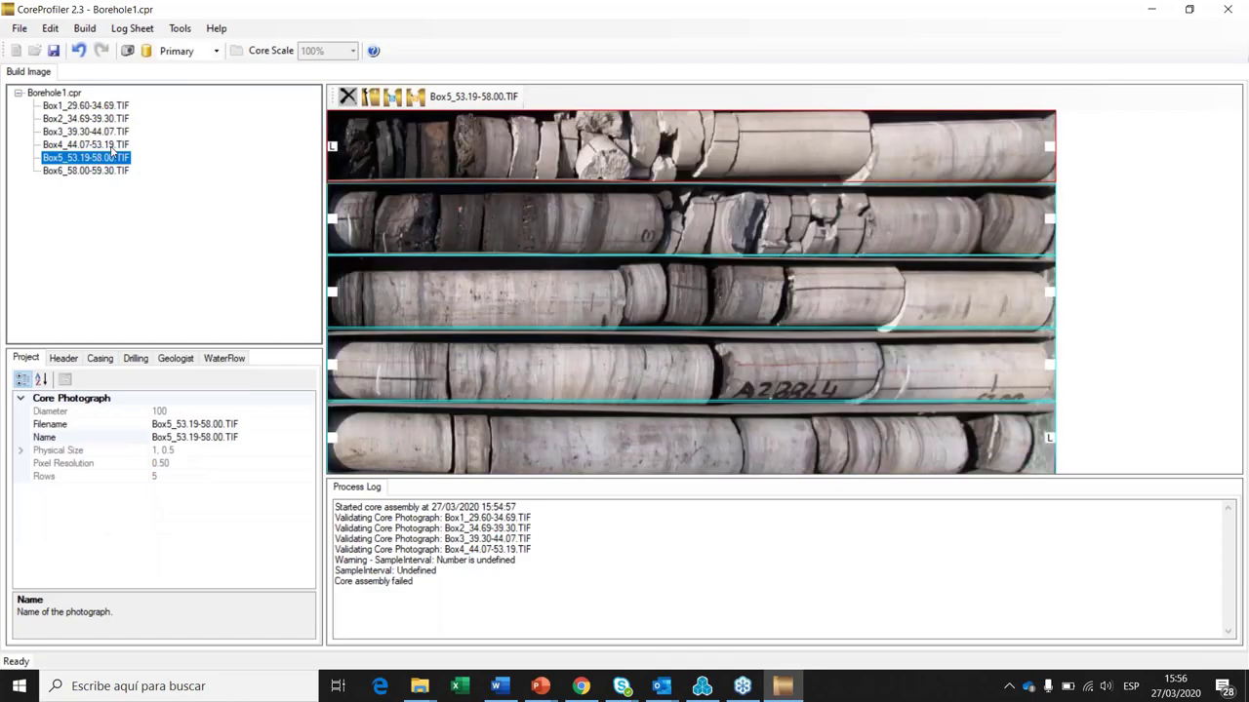
click(110, 146)
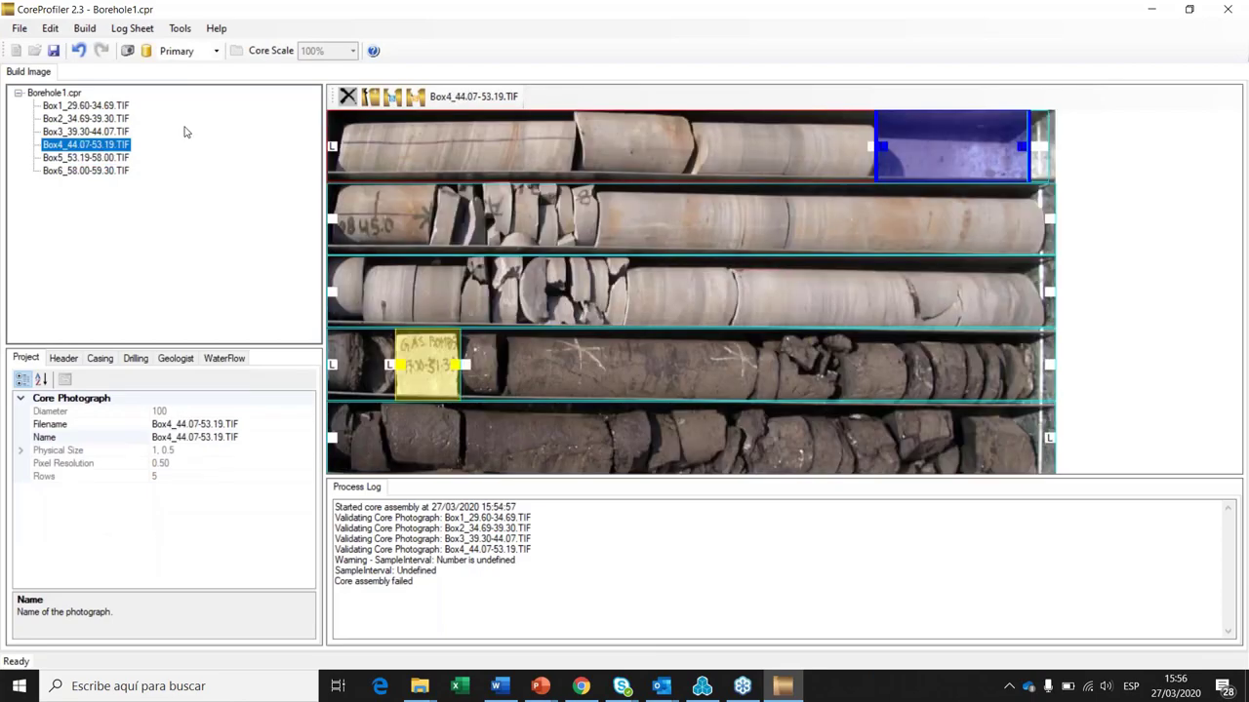
Step: Clear Box4 core run's From Depth 47 and To Depth 51.3
click(429, 359)
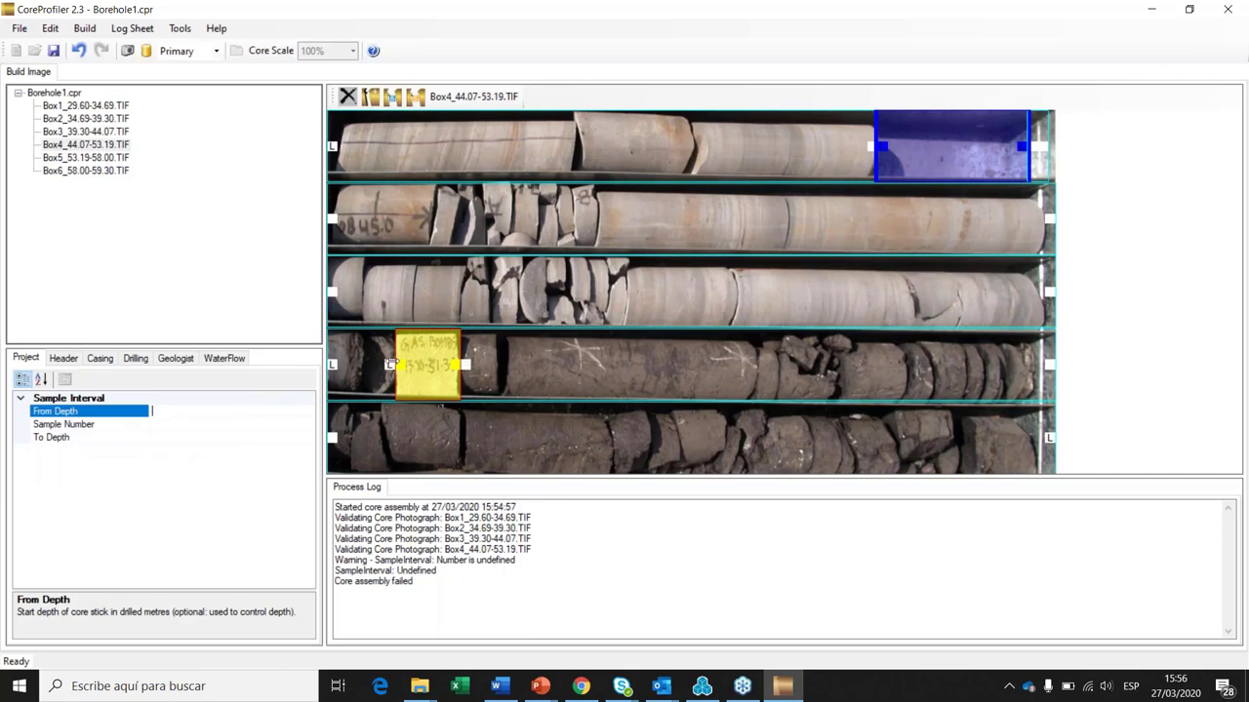
click(390, 364)
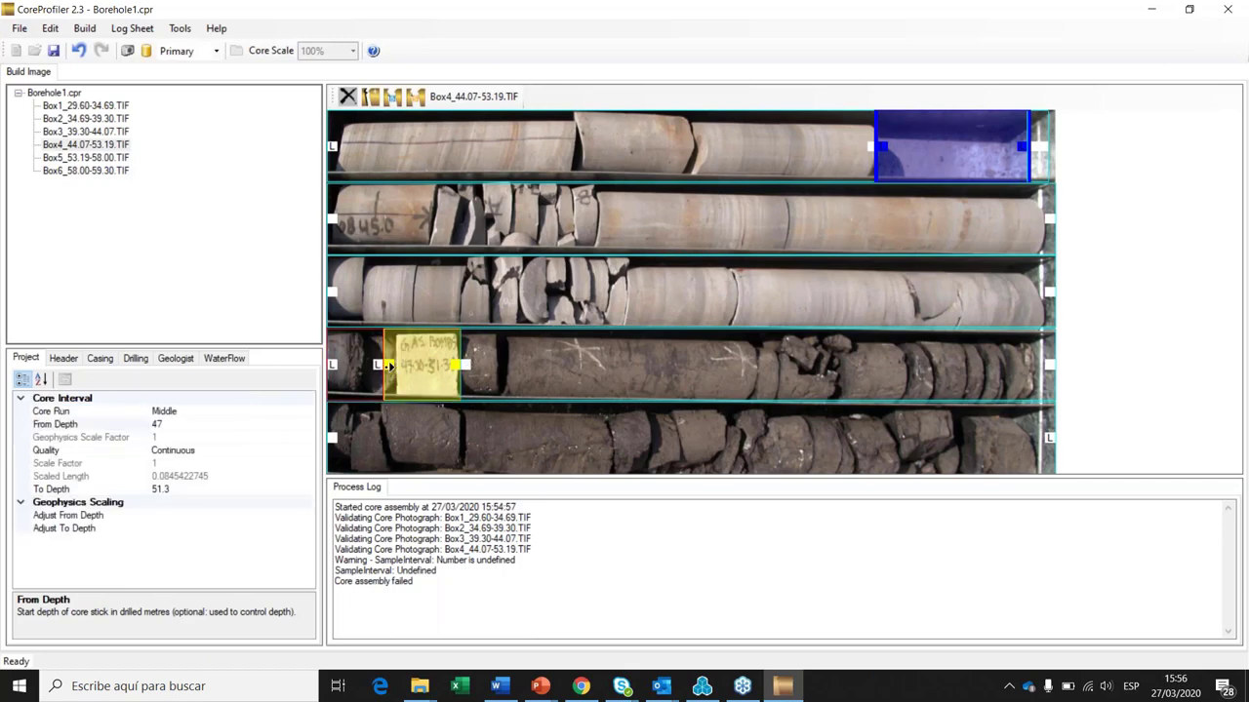
click(413, 371)
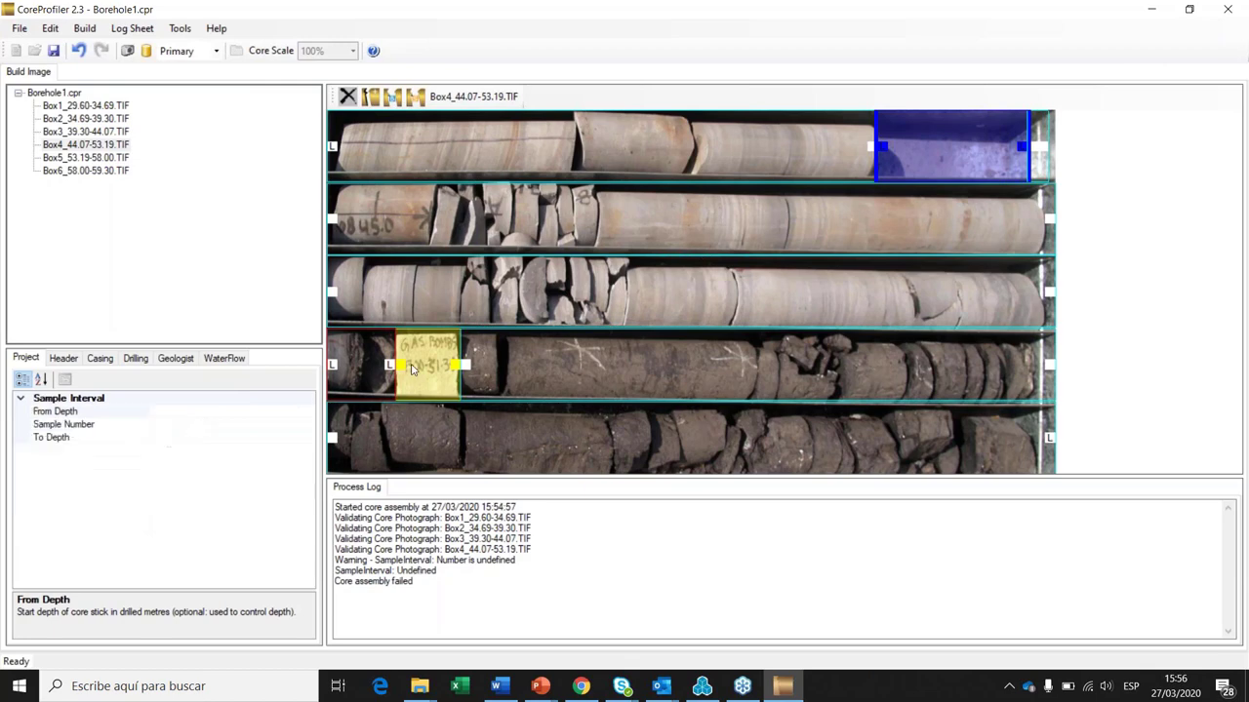
click(361, 368)
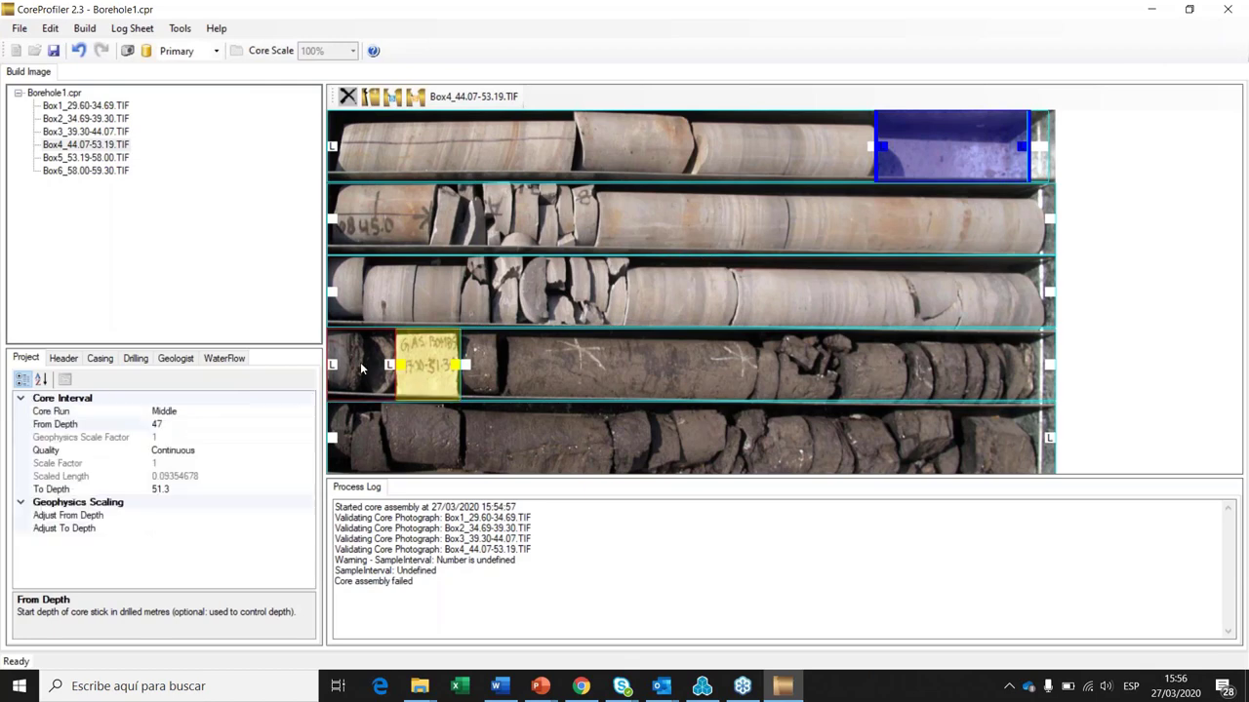
click(165, 425)
key(Delete)
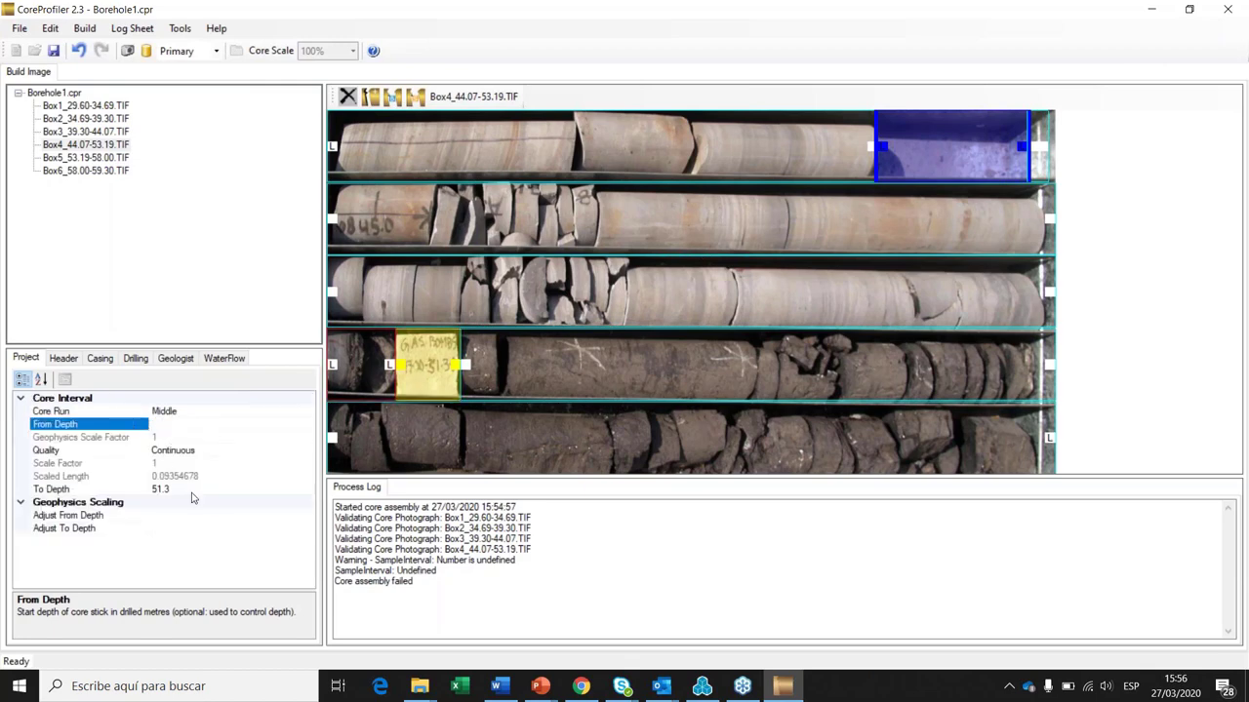
click(193, 490)
key(Delete)
Step: Set the yellow sample interval's From Depth to 47.0 and To Depth to 51.3
click(426, 366)
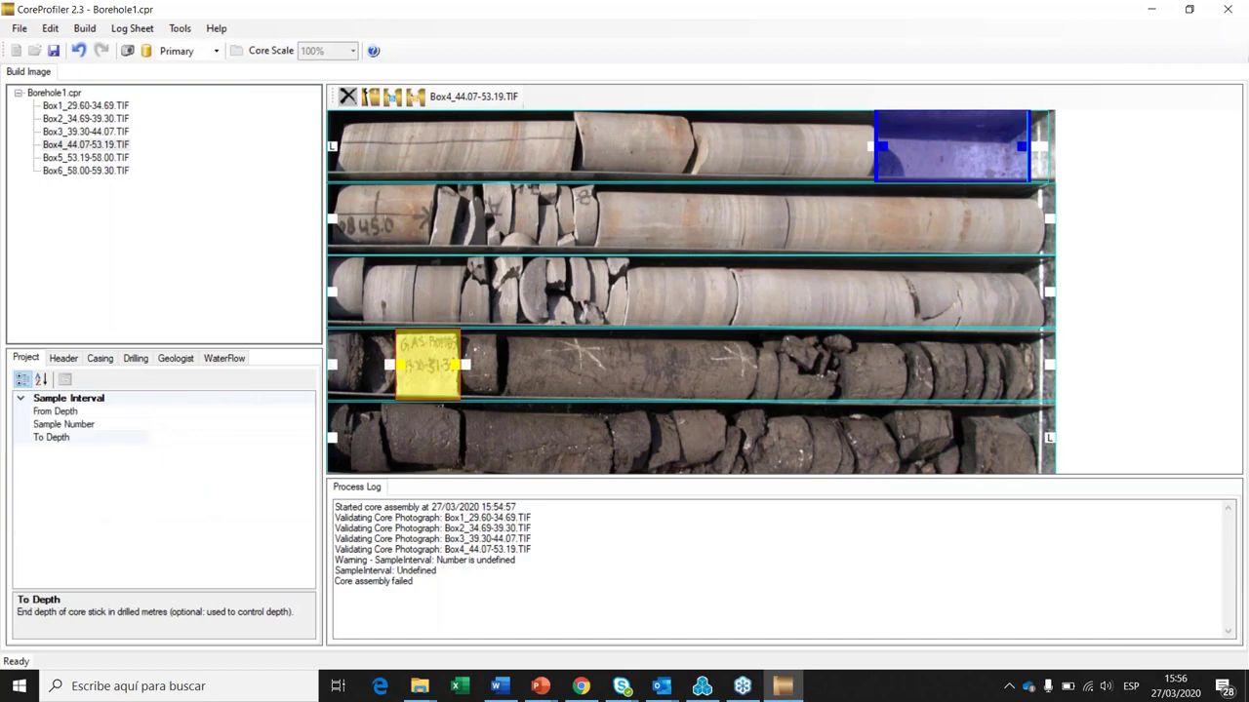
click(175, 412)
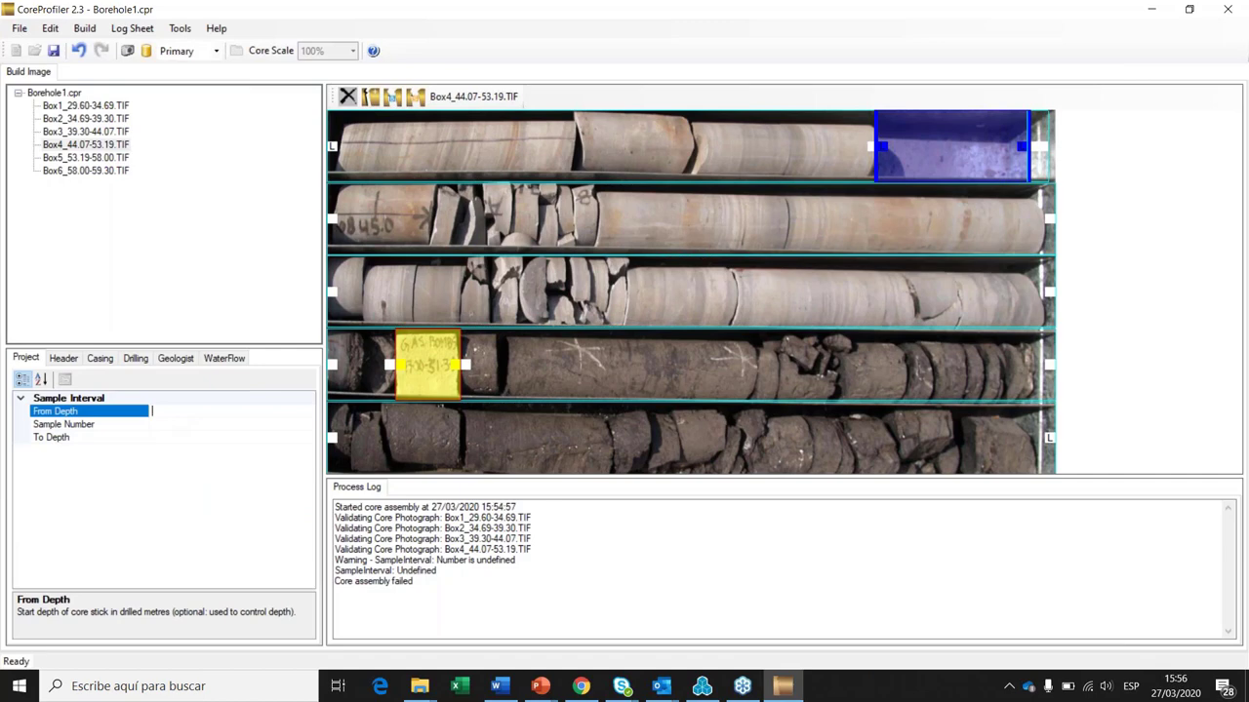
text(47.0)
click(170, 440)
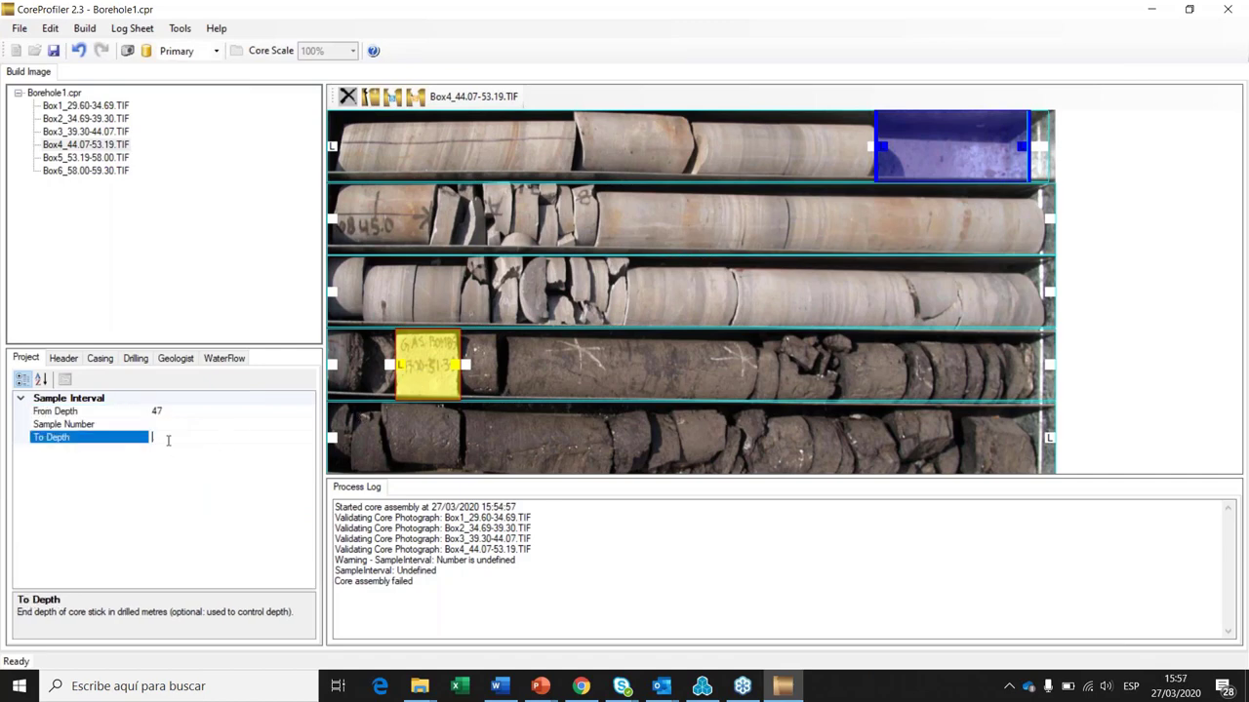
text(51.3)
click(532, 369)
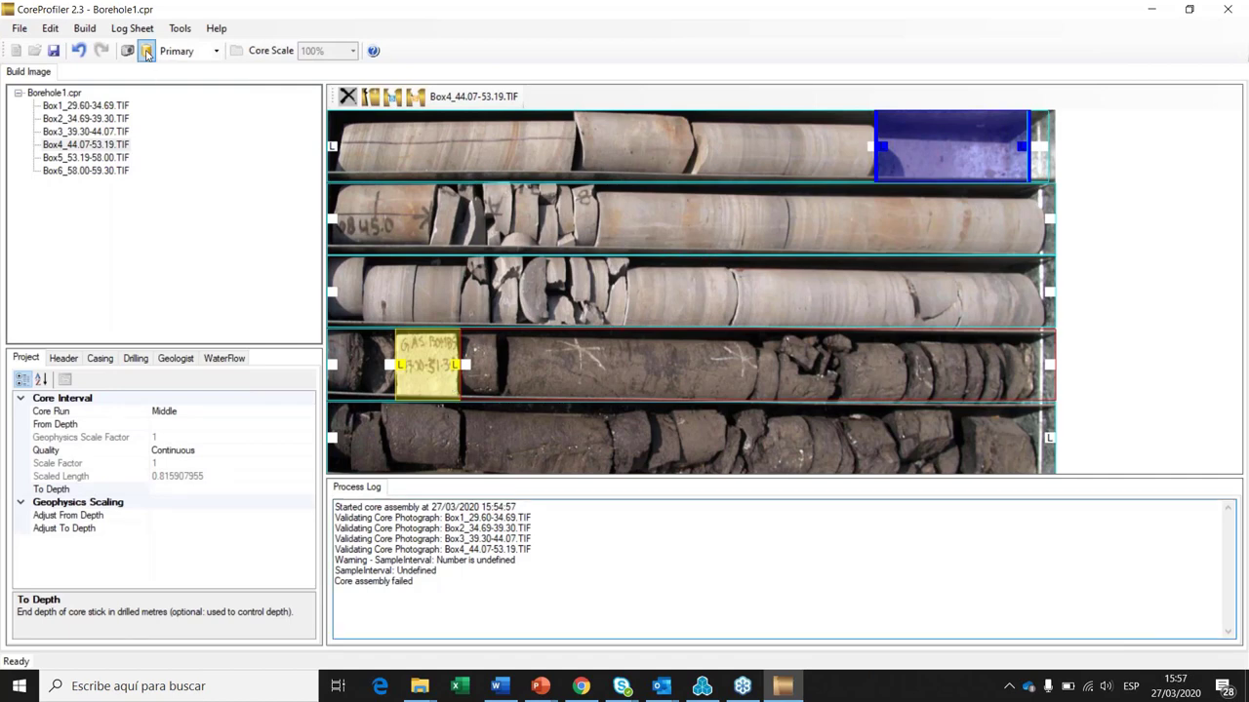
Step: Rebuild the core image, then open the Add New Log Sheet dialog and move it right
click(146, 51)
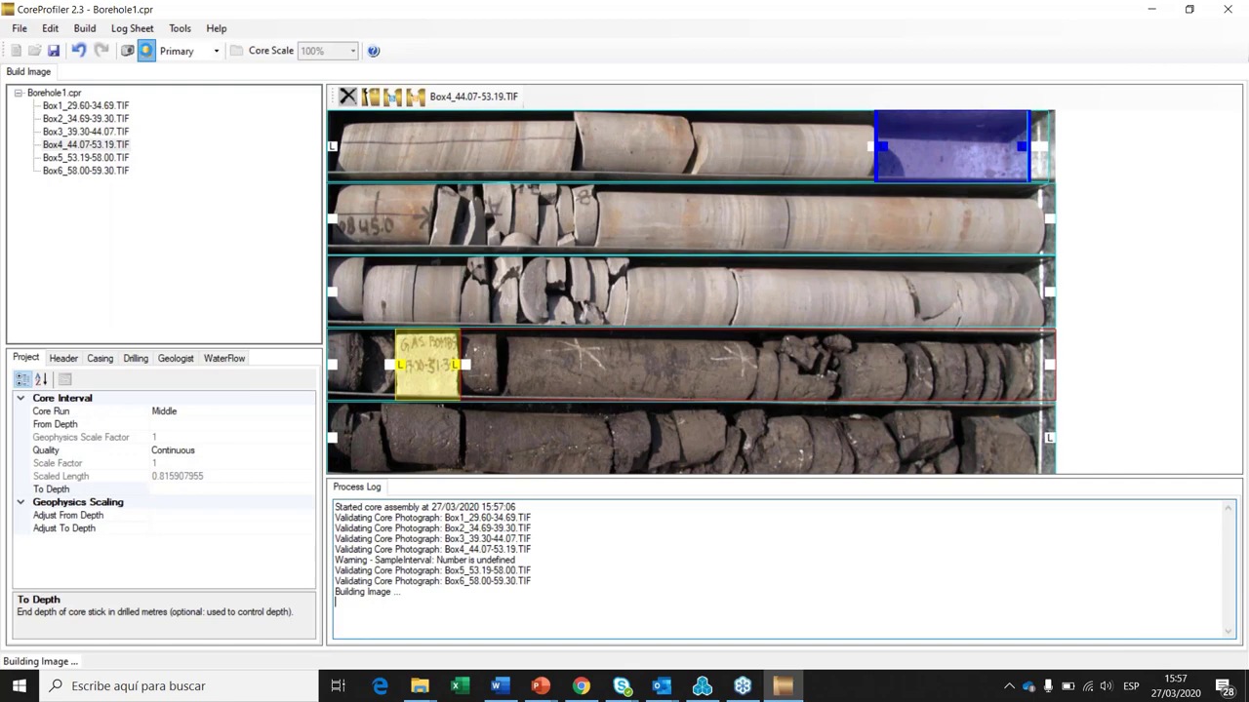
click(140, 33)
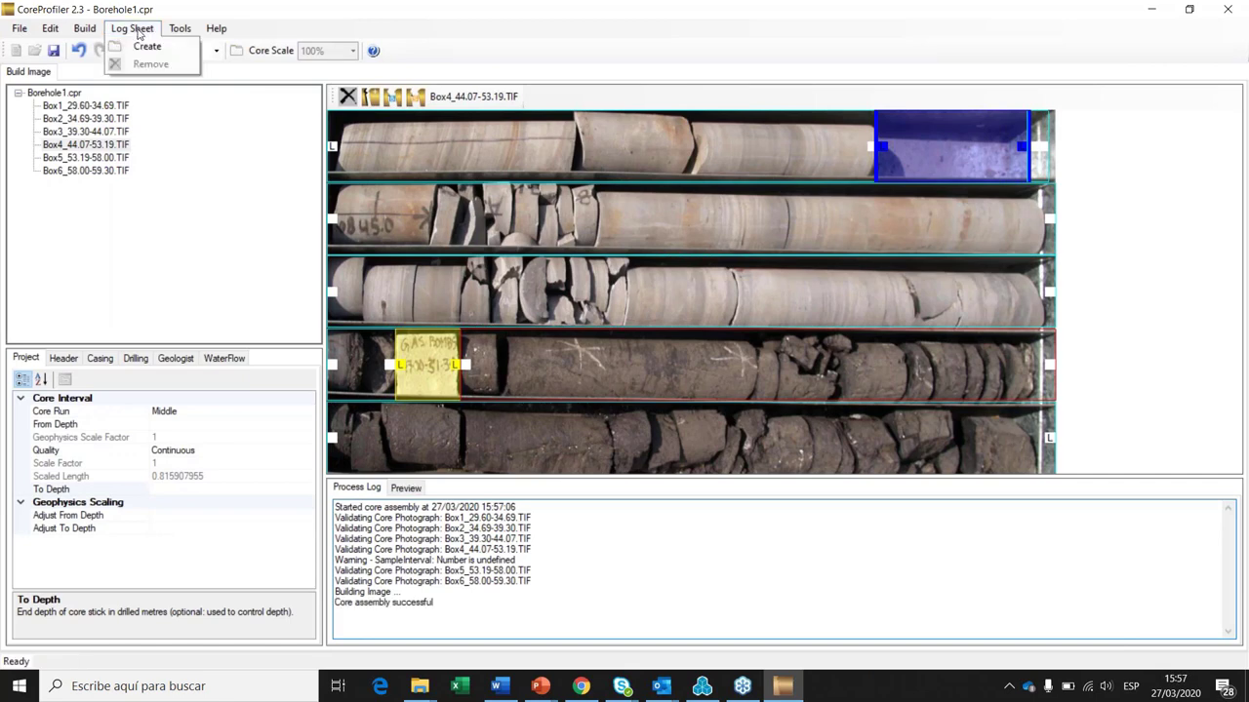
click(147, 46)
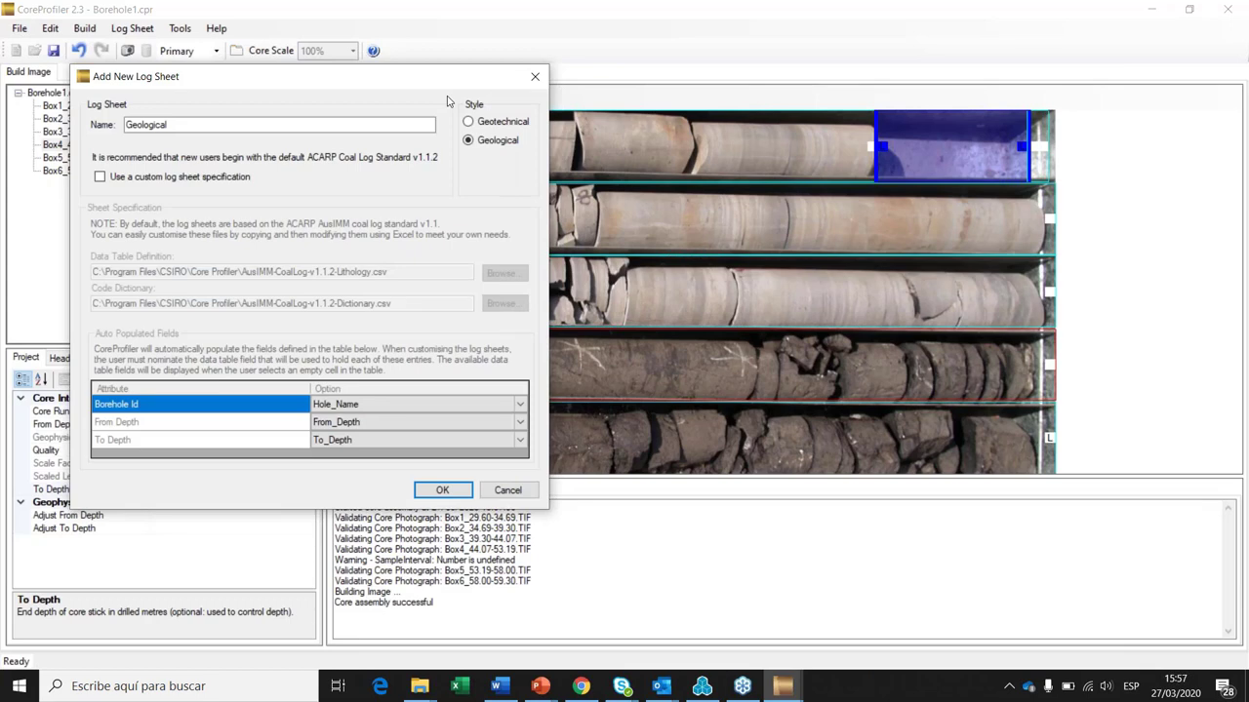
drag(412, 83, 728, 130)
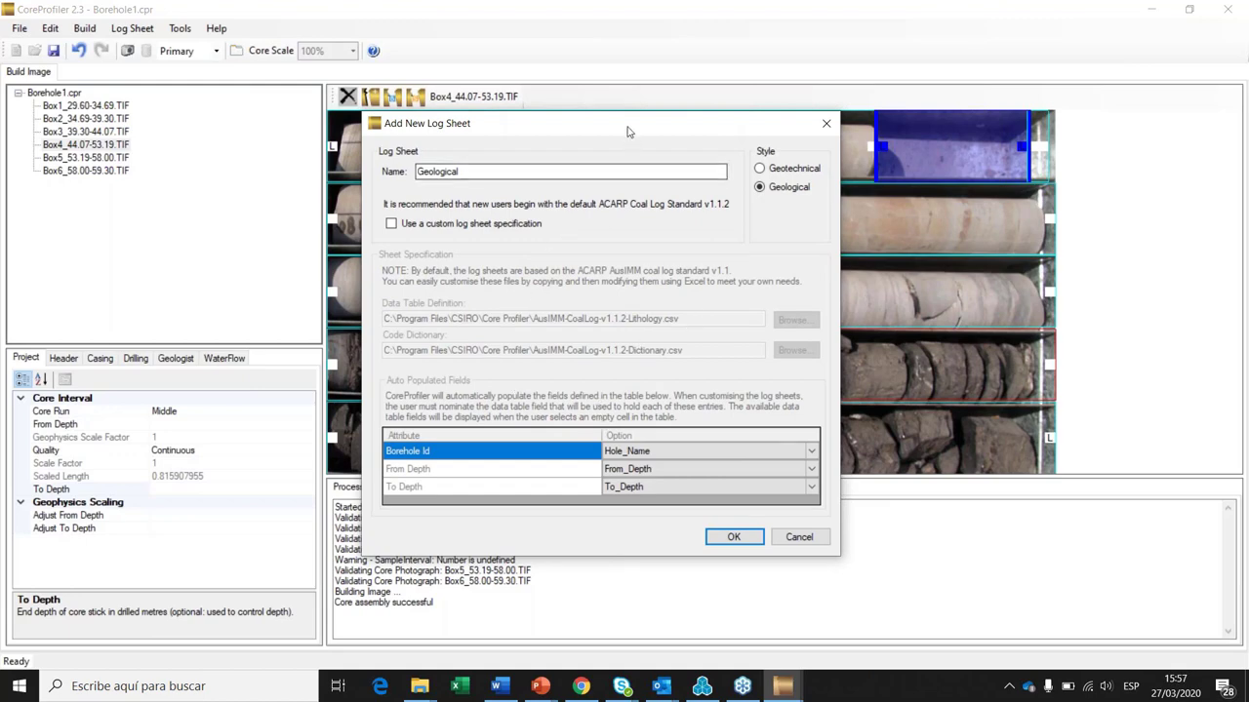
drag(629, 132, 579, 132)
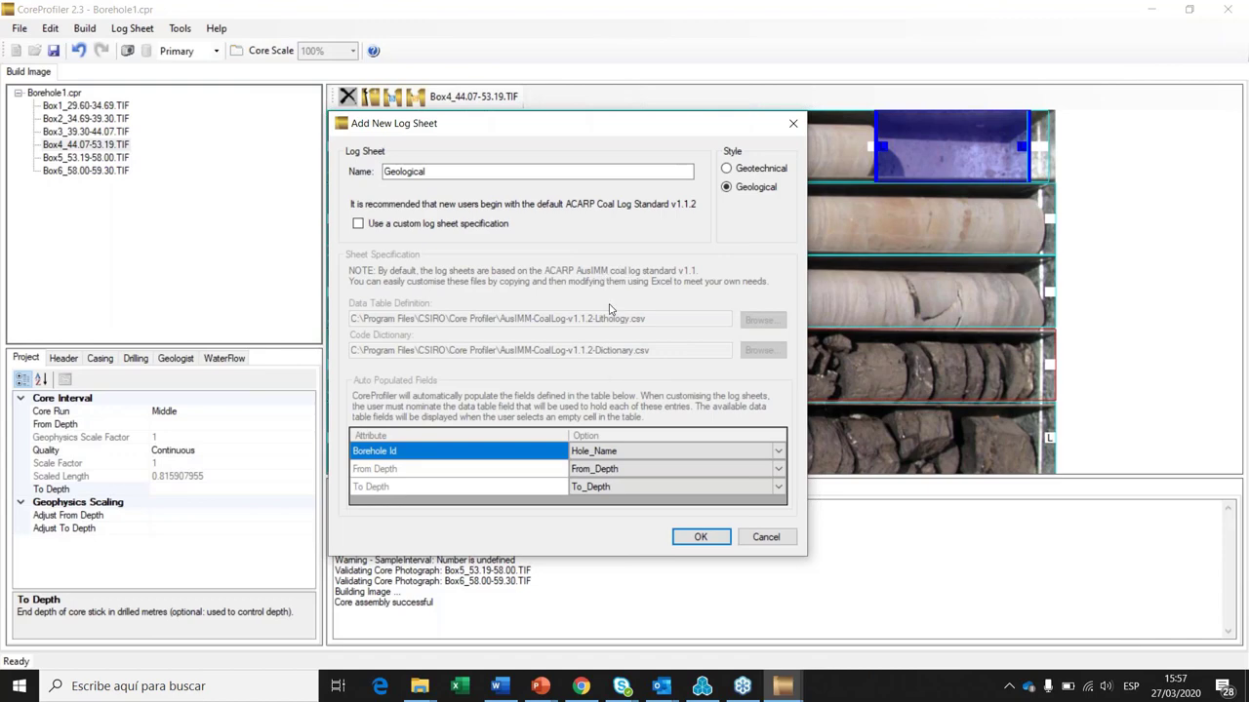
Step: From the WEBINAR folder window, open AusIMM-CoalLog-v1.1.2-Lithology in Excel
click(422, 688)
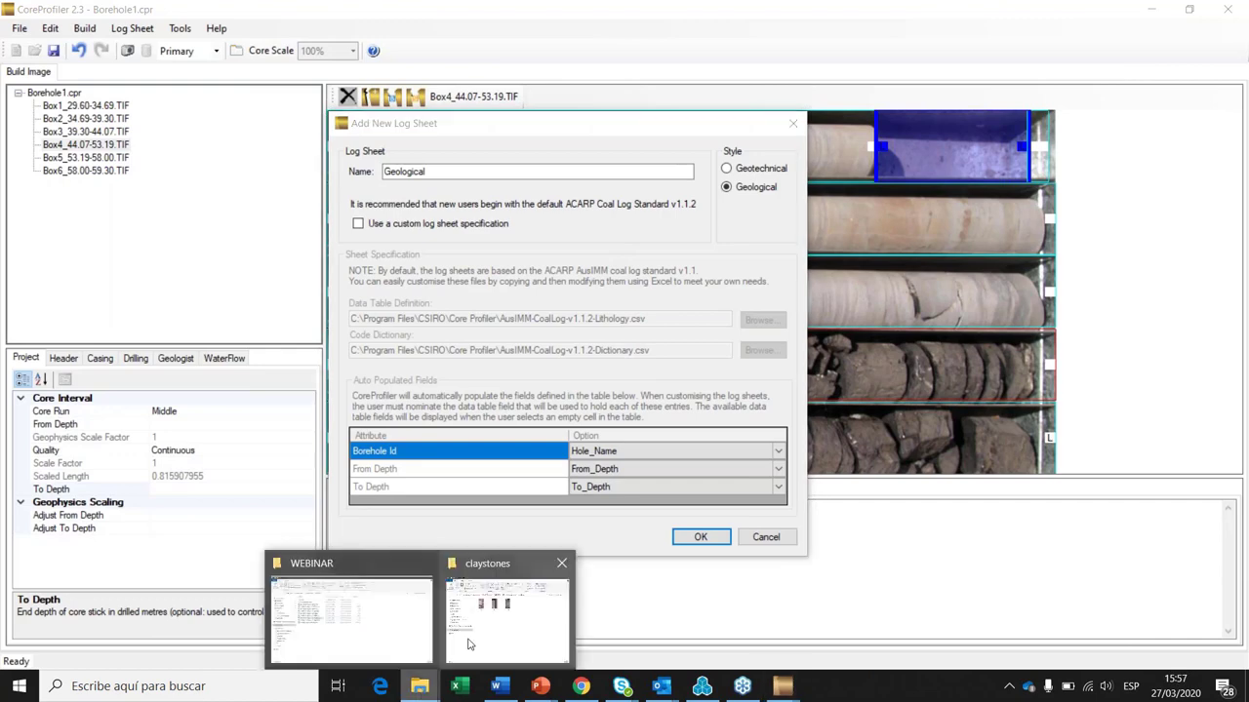
click(468, 639)
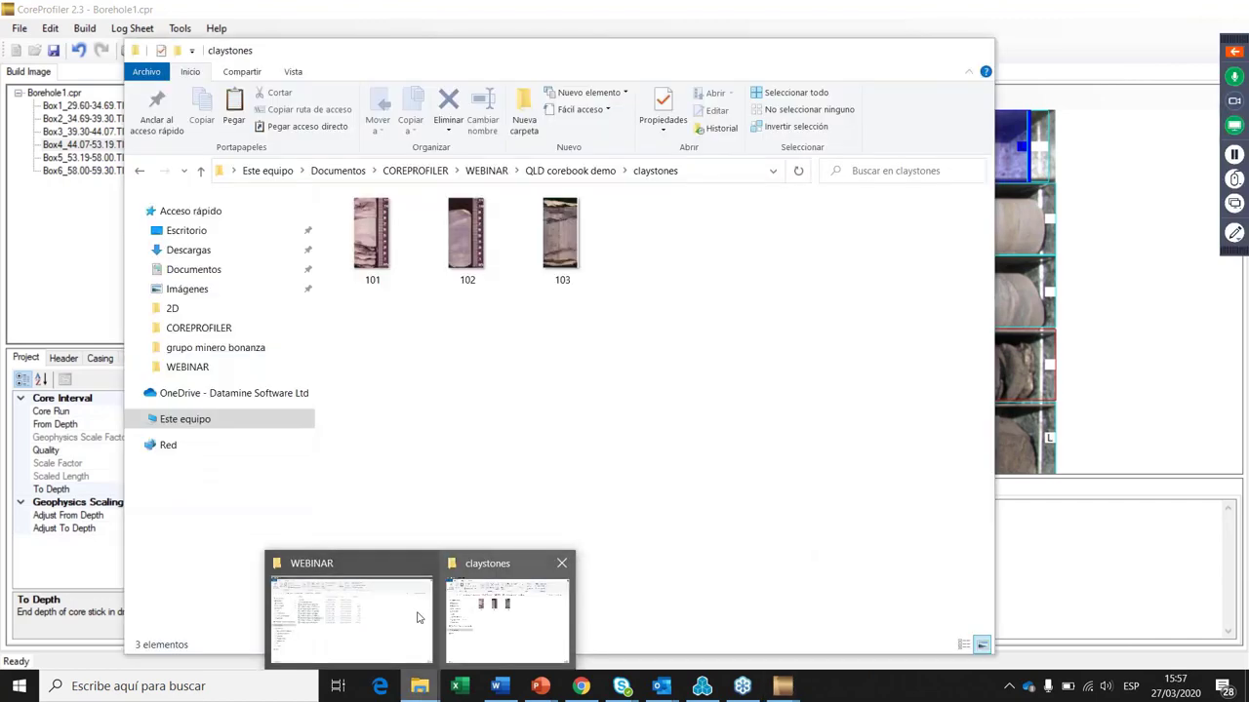
click(417, 618)
click(332, 320)
click(331, 302)
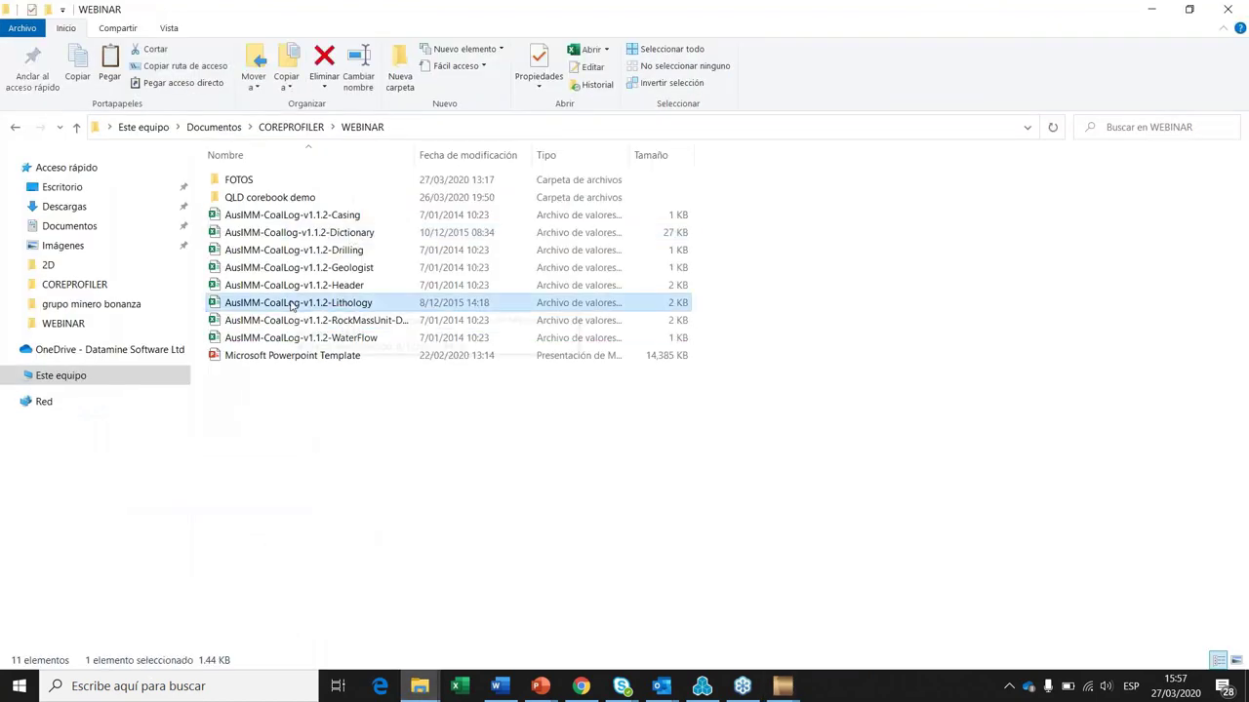
key(Return)
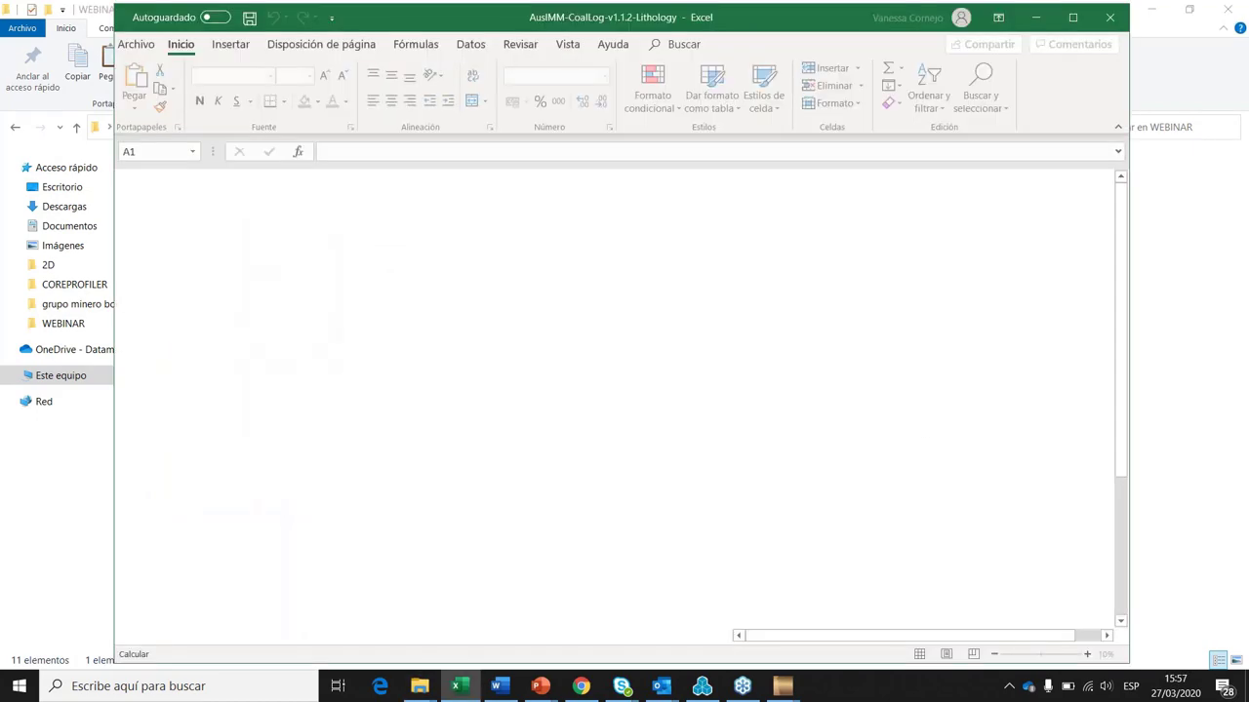
Step: Review Lithology fields like Lithology Percentage, Core State and Texture, then close the workbook
click(171, 364)
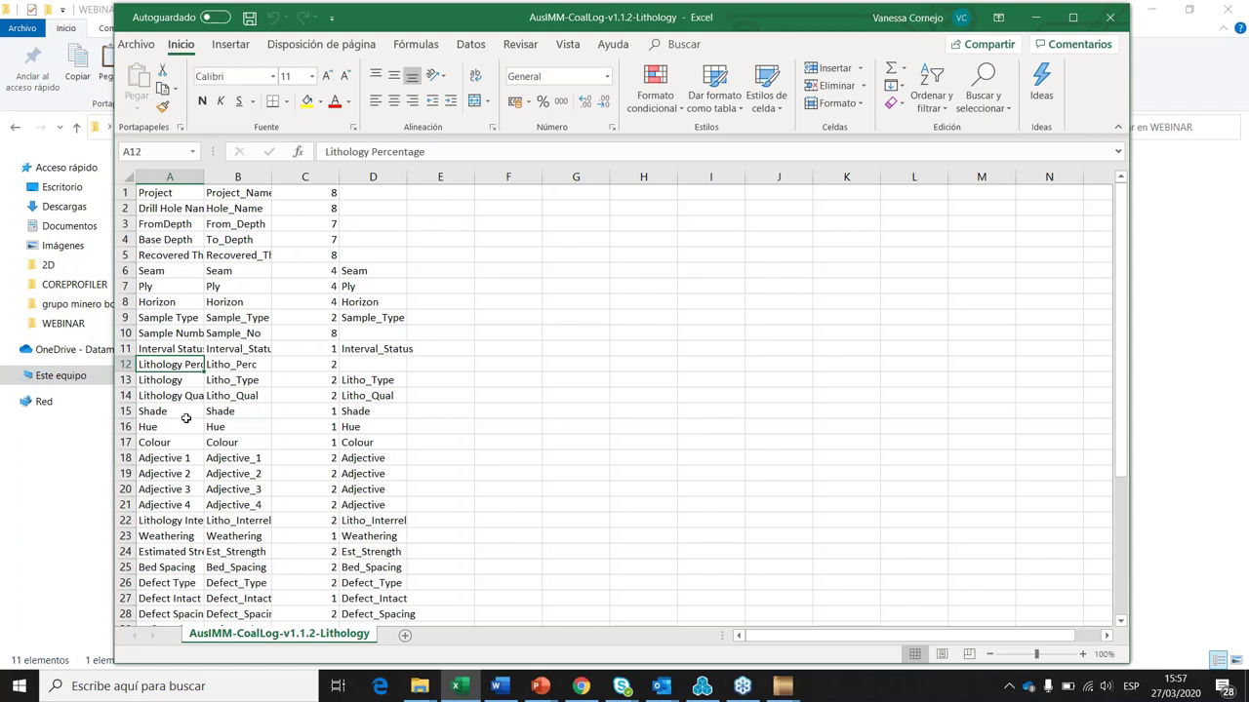
scroll(185, 417, down, 3)
click(180, 501)
scroll(181, 494, down, 1)
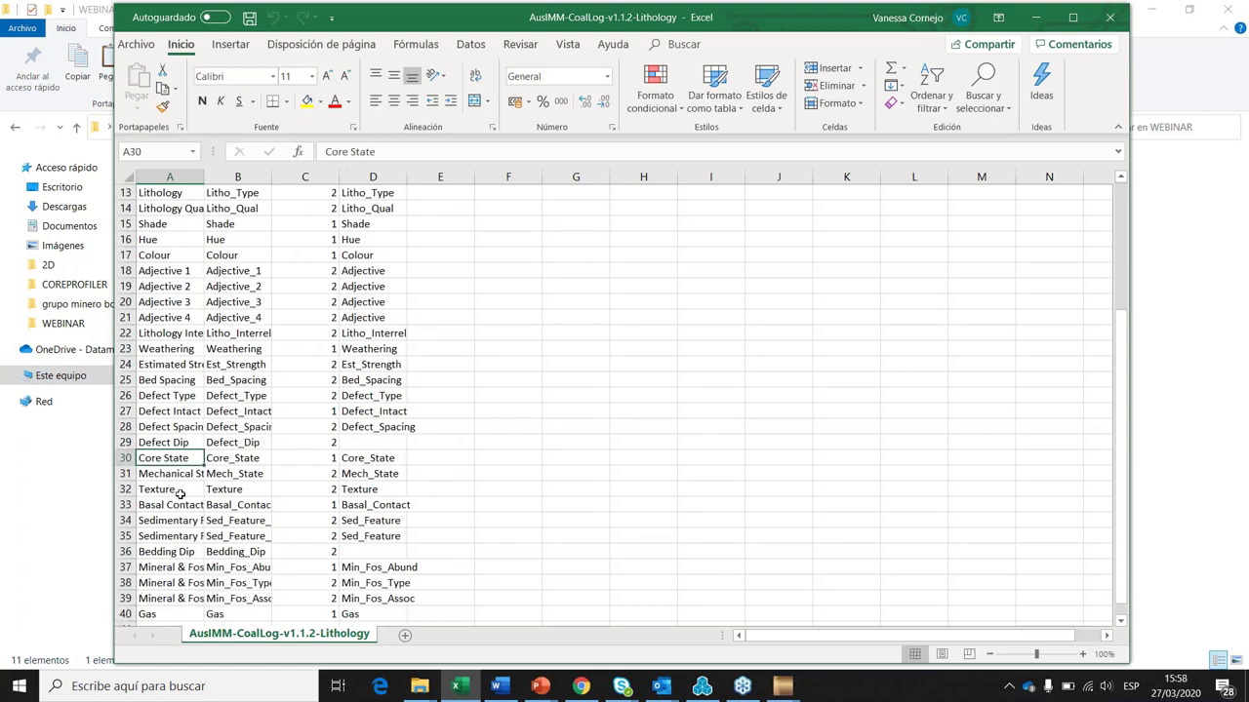
click(181, 495)
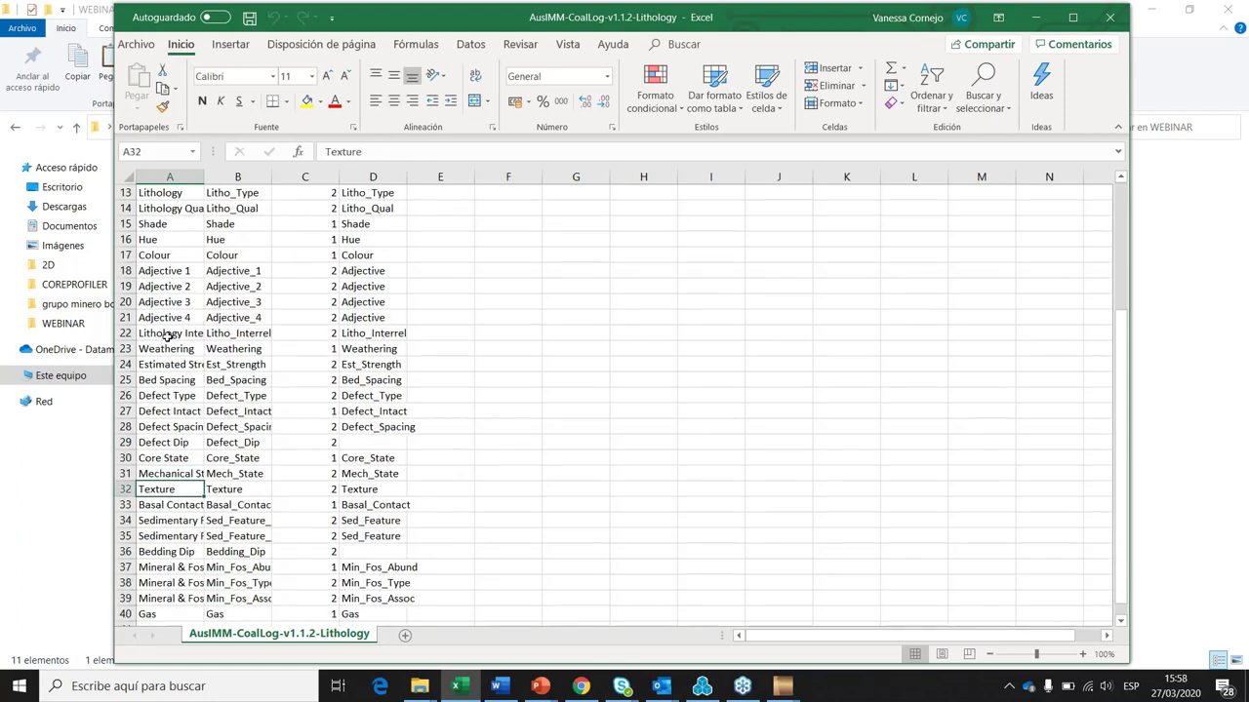
click(165, 334)
click(1110, 18)
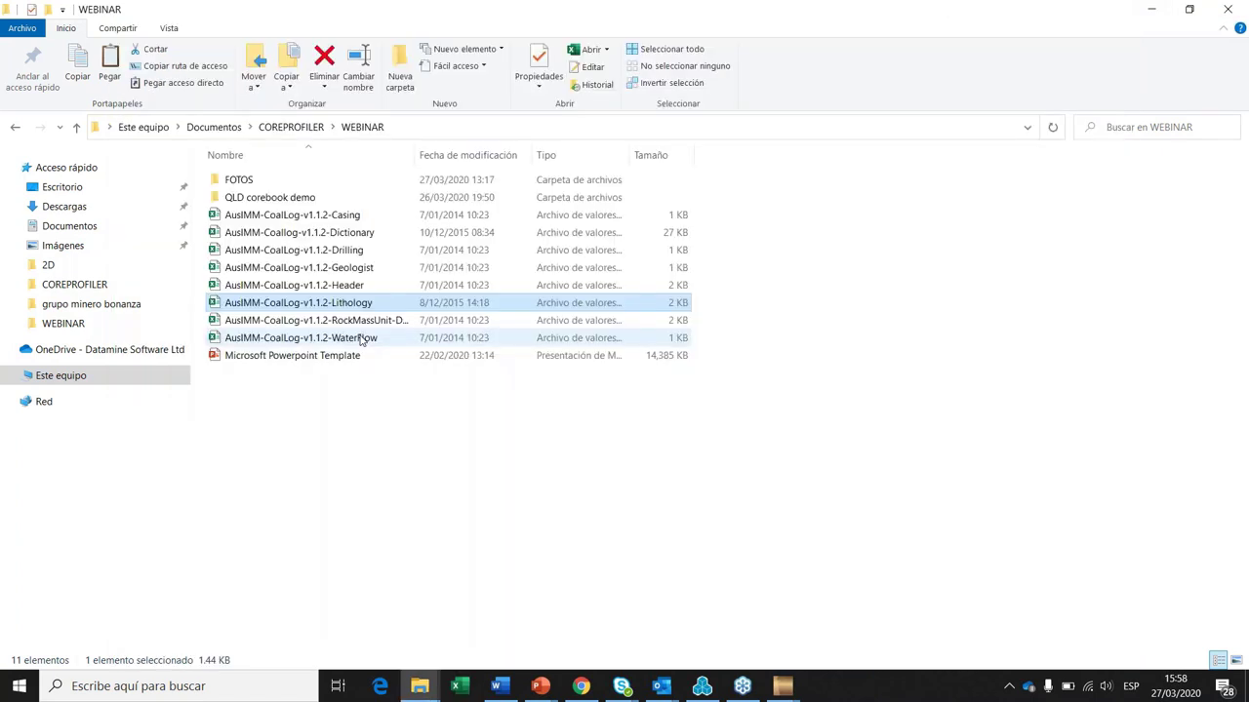
Step: Open the RockMassUnit-Defects template, review its fields to the end, and close it
double_click(352, 320)
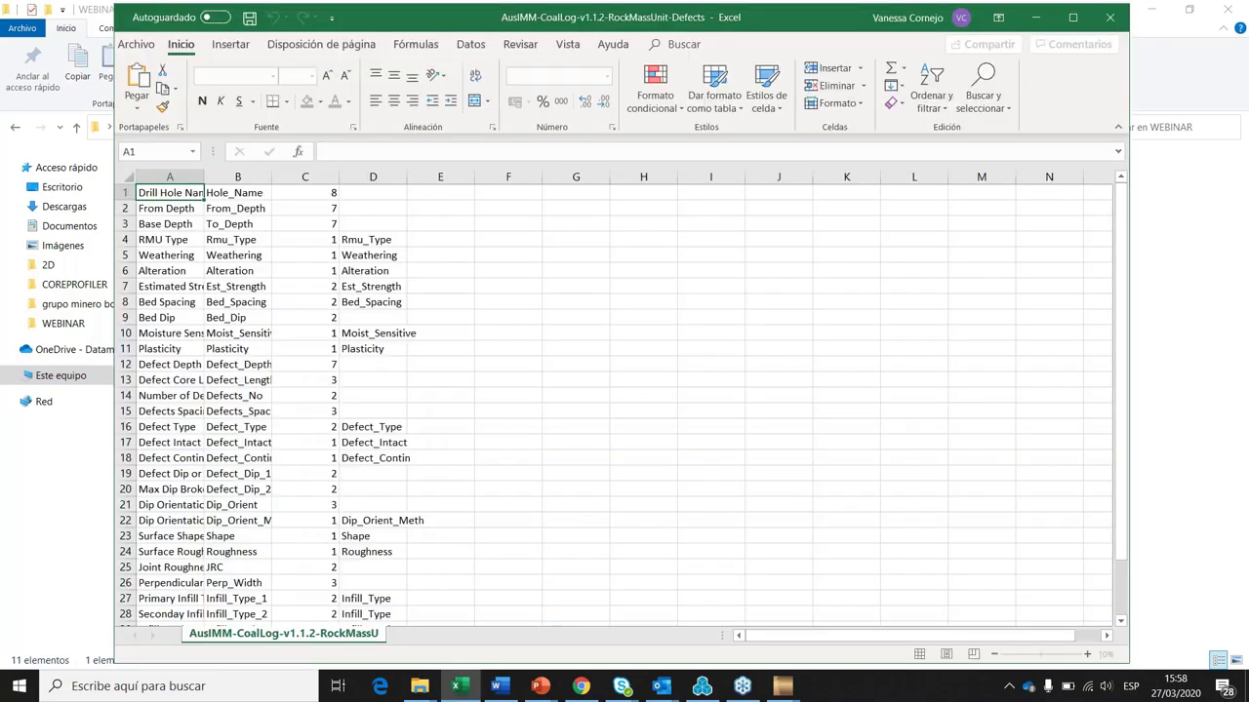
scroll(295, 283, down, 2)
click(170, 364)
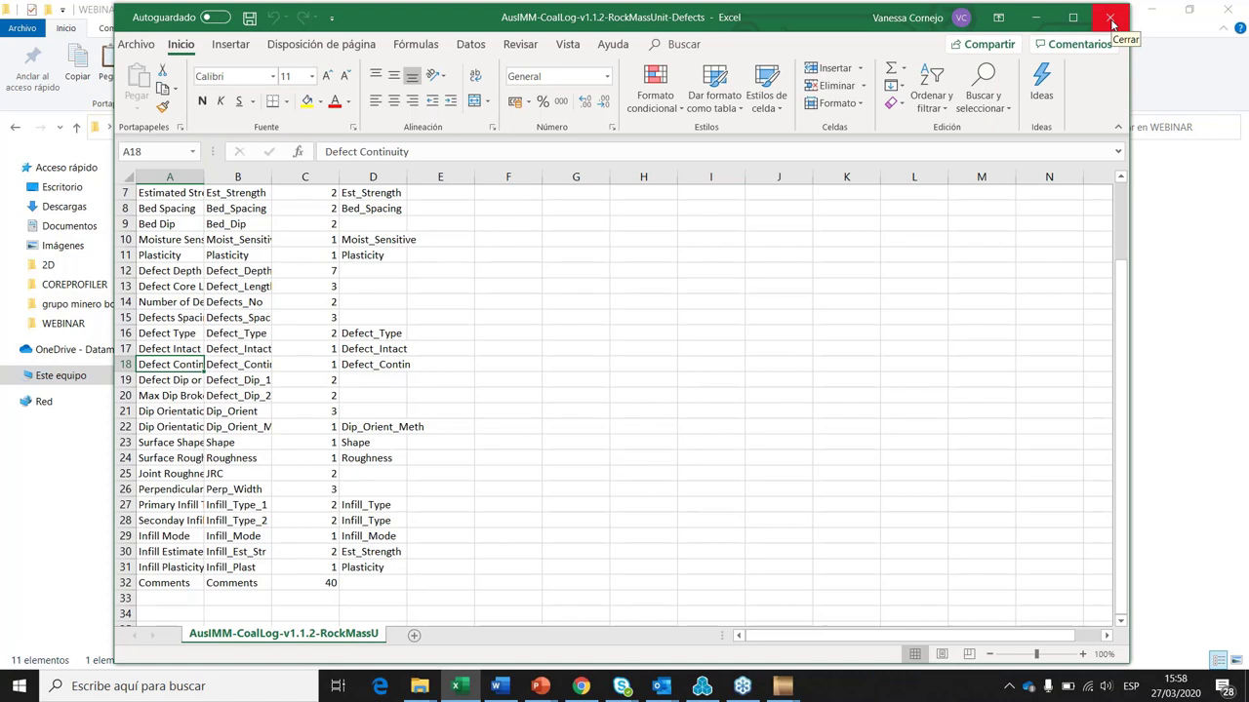
click(154, 595)
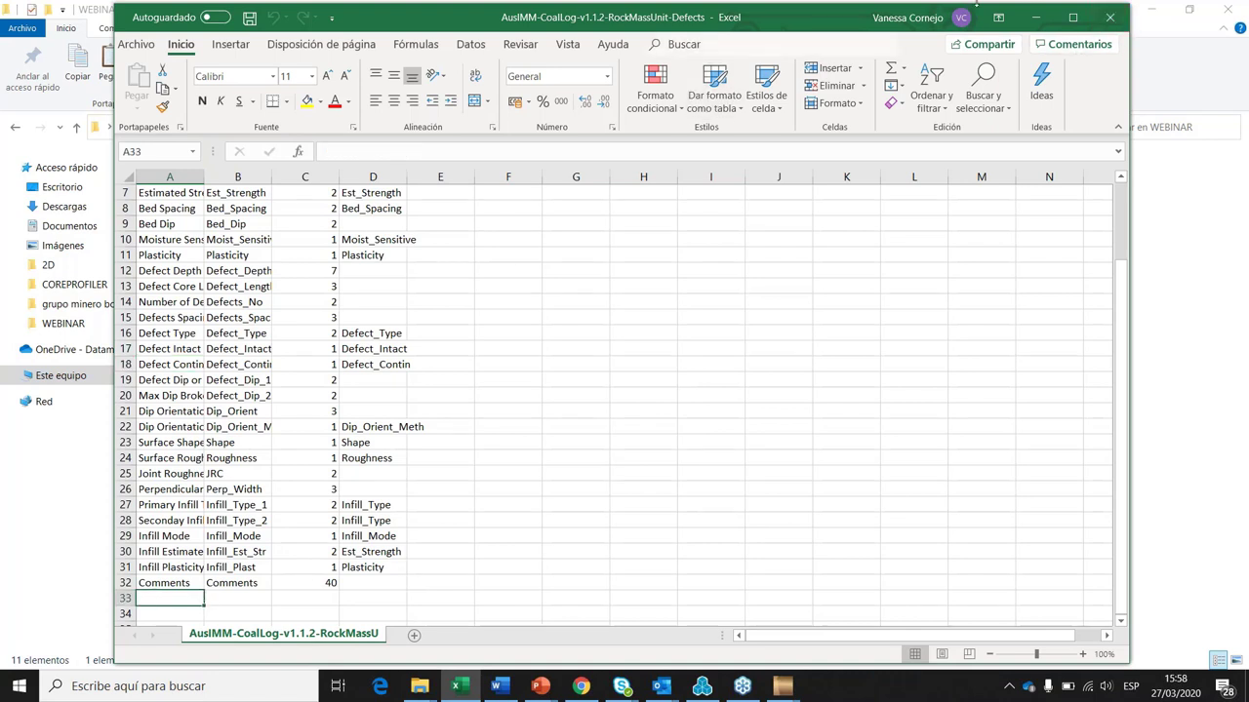
click(1115, 19)
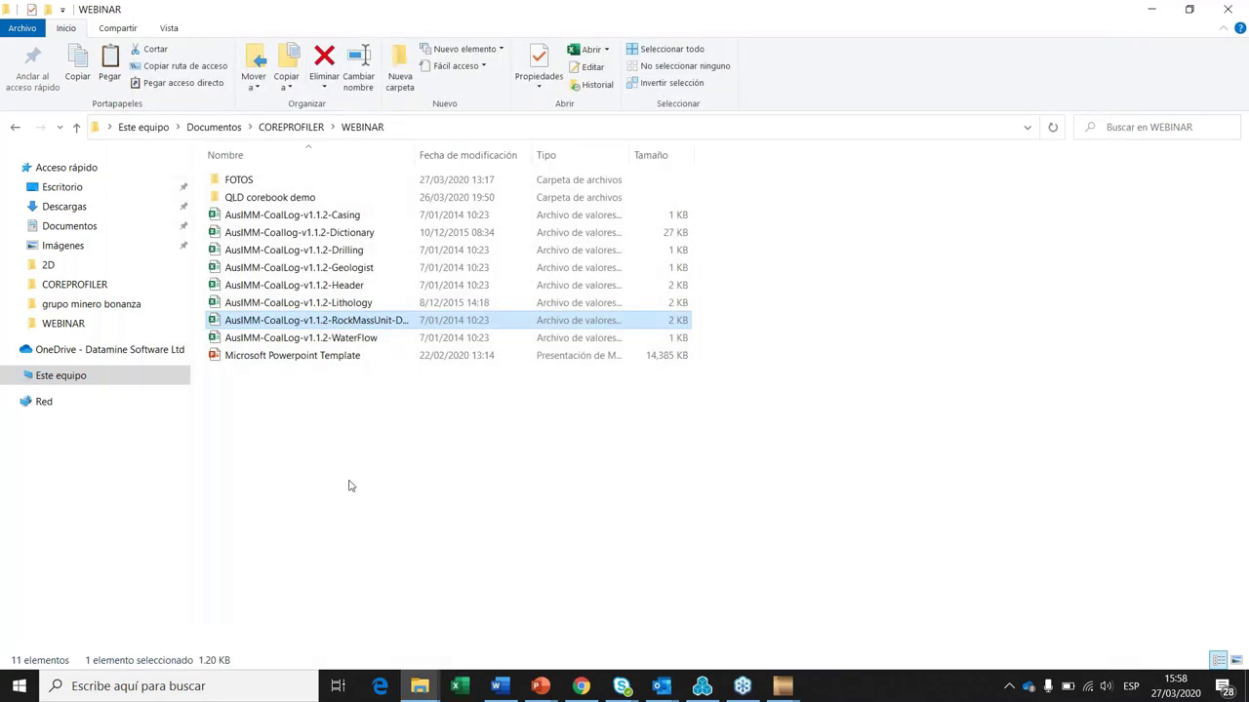
Step: Back in CoreProfiler, create a log sheet named Geotechnical using the Geotechnical style
click(349, 482)
mouse_move(783, 688)
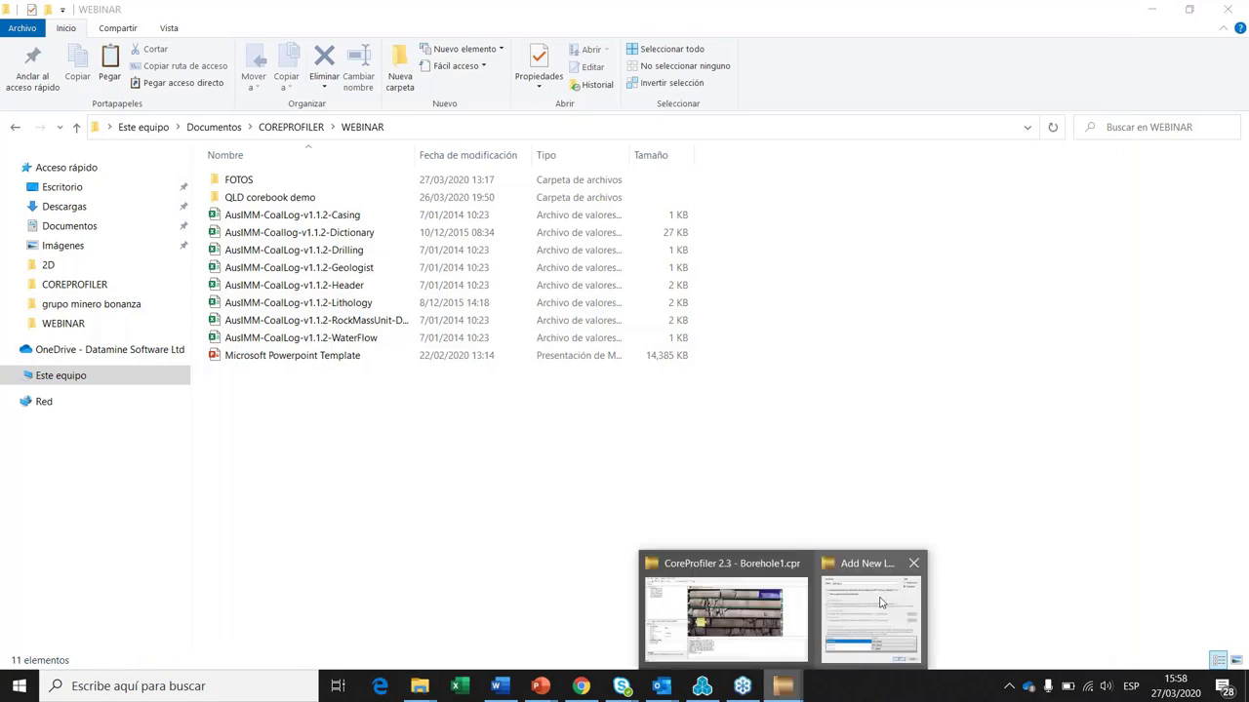
mouse_move(880, 602)
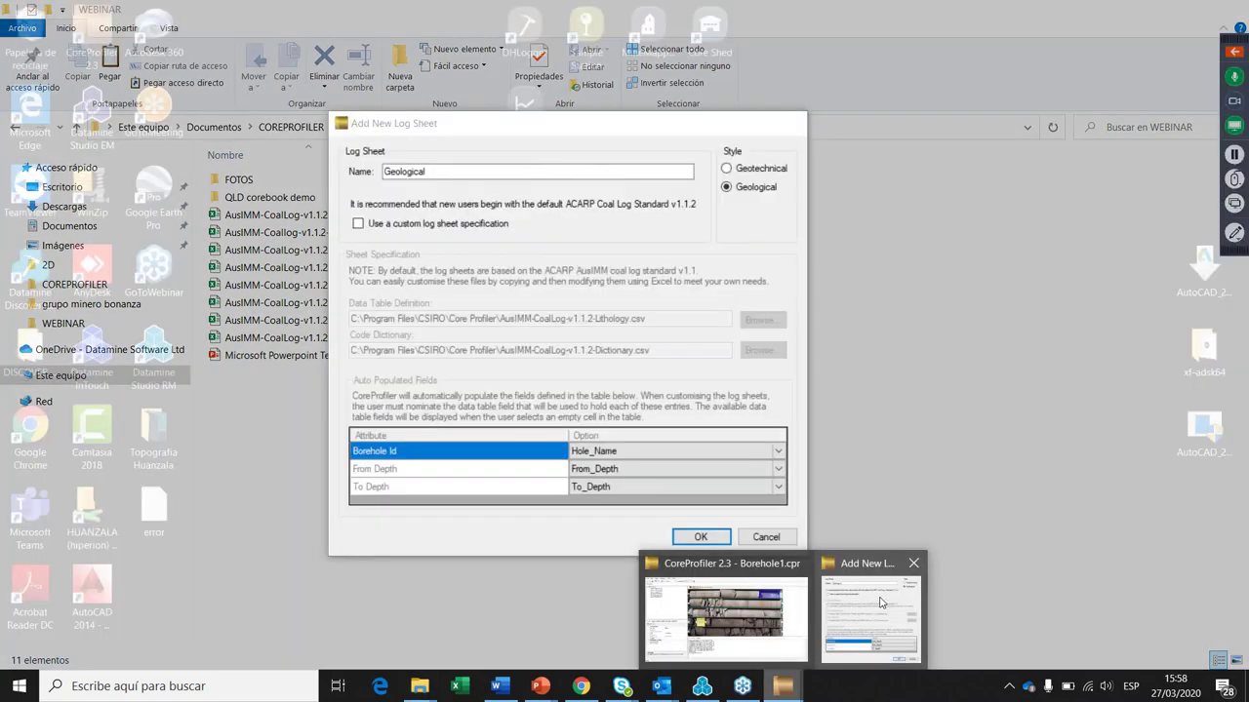
click(880, 602)
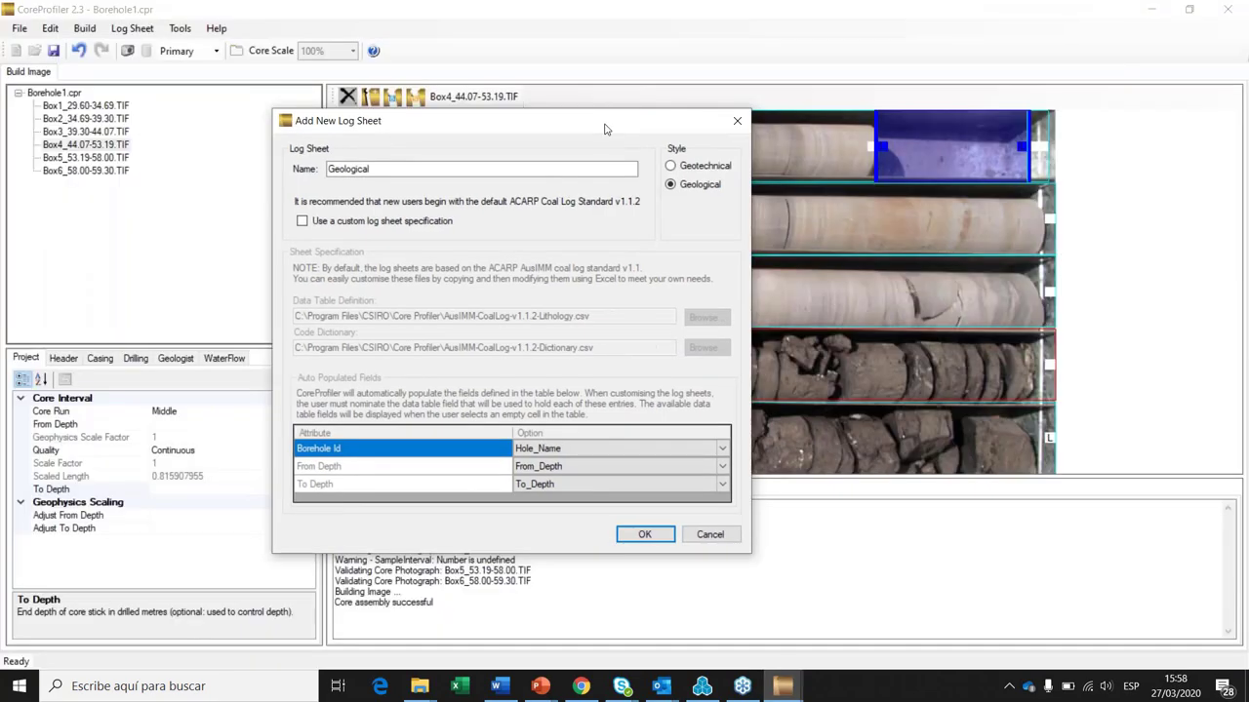
drag(605, 129, 585, 131)
click(650, 168)
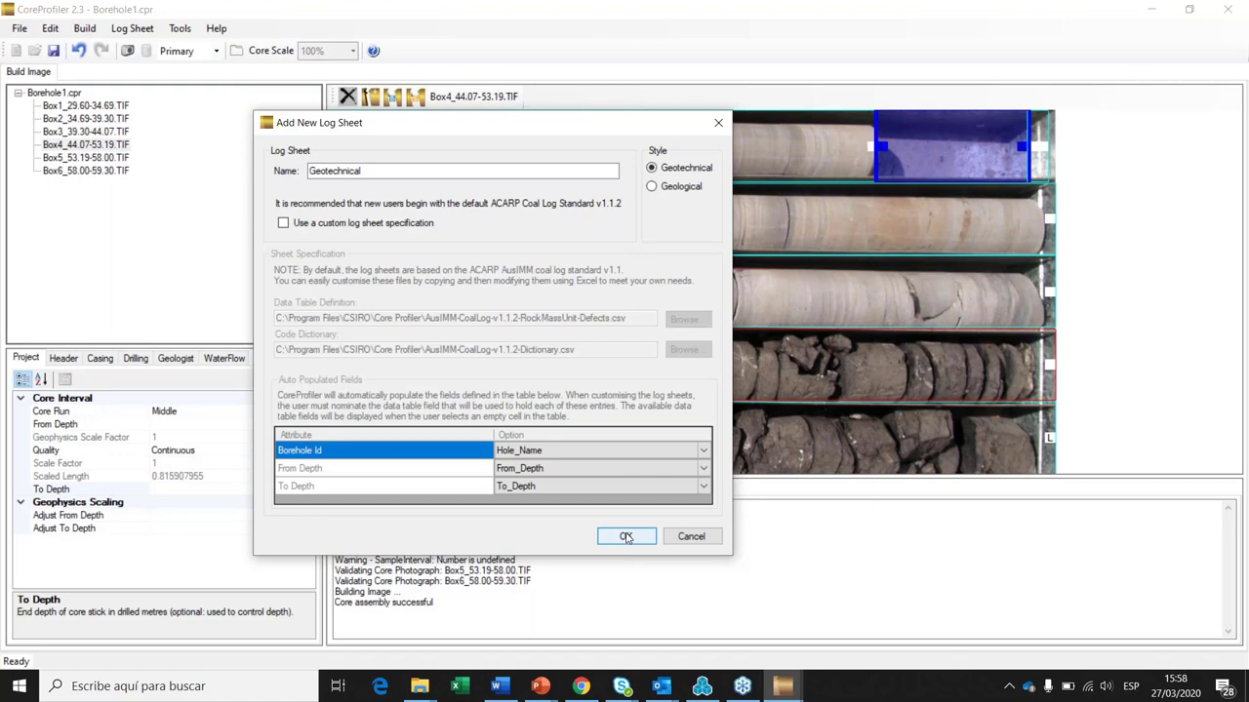
click(626, 536)
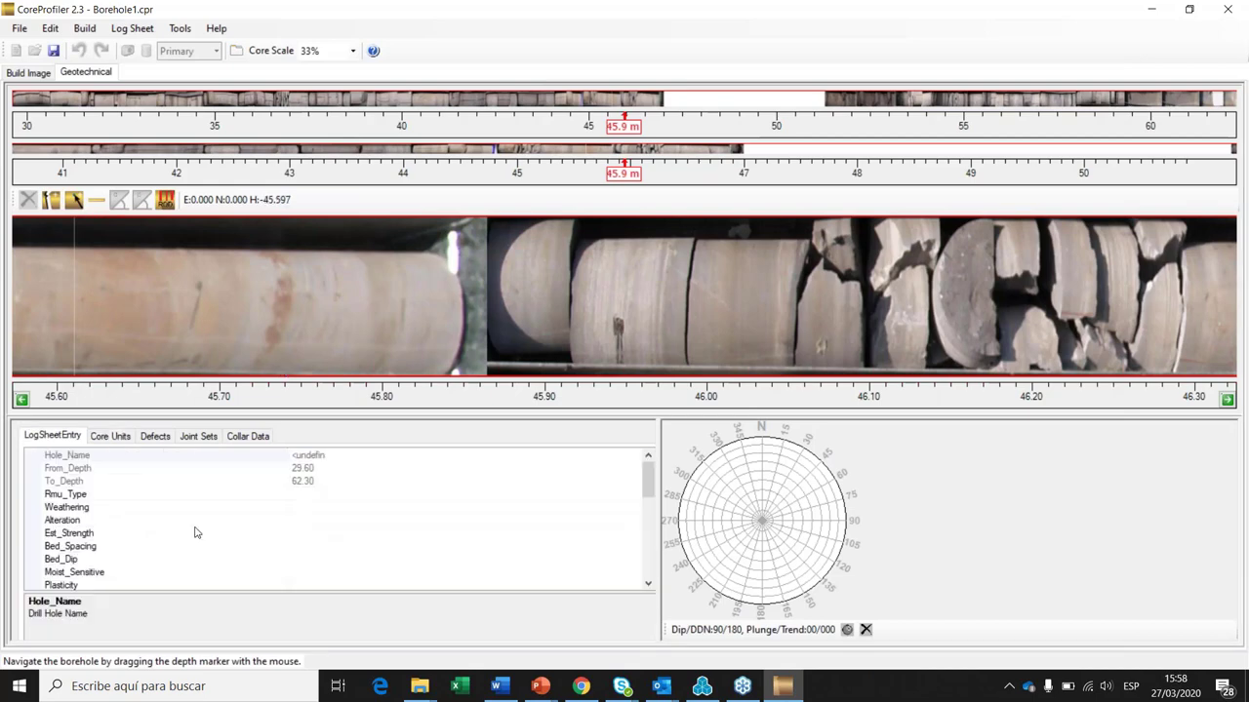
Step: Look through the LogSheetEntry fields, including Infill_Est_Str and Infill_Type_1
scroll(195, 533, down, 5)
click(146, 515)
click(147, 530)
scroll(97, 572, down, 4)
click(88, 546)
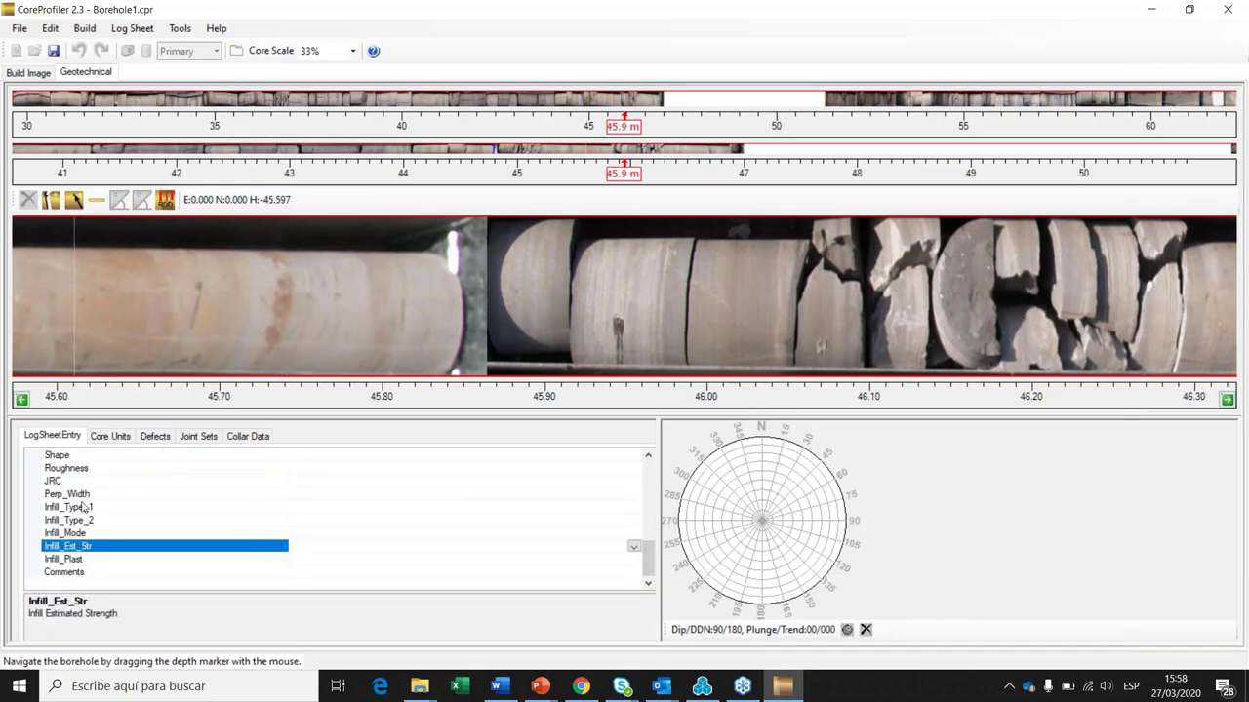
click(84, 507)
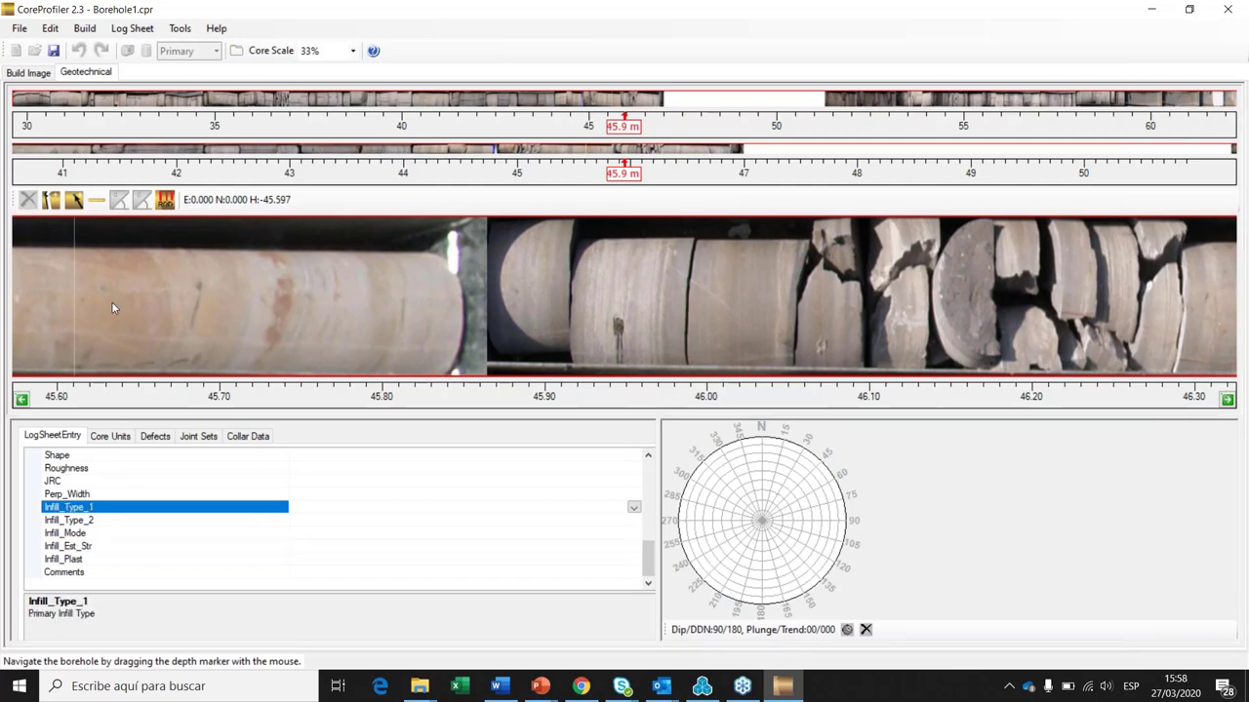
Step: Show the Core Units table and drag the depth scale to about 34.2 m
click(112, 438)
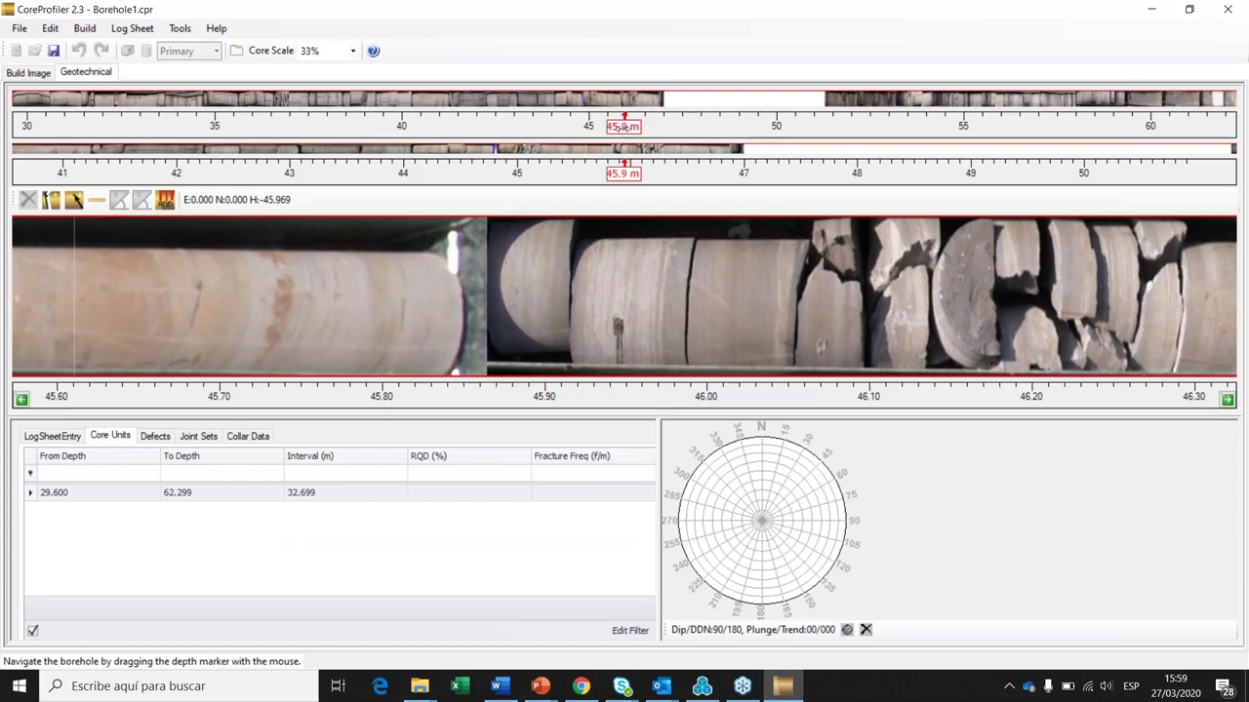
drag(624, 127, 619, 128)
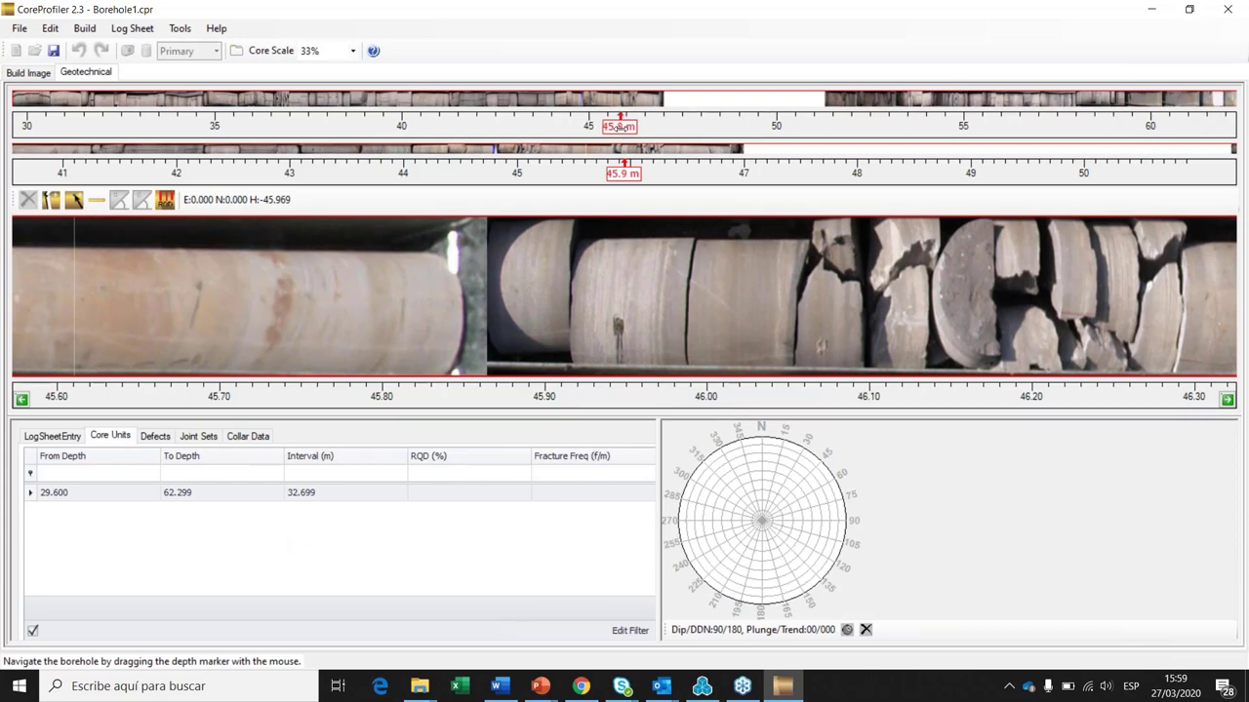
drag(621, 128, 153, 126)
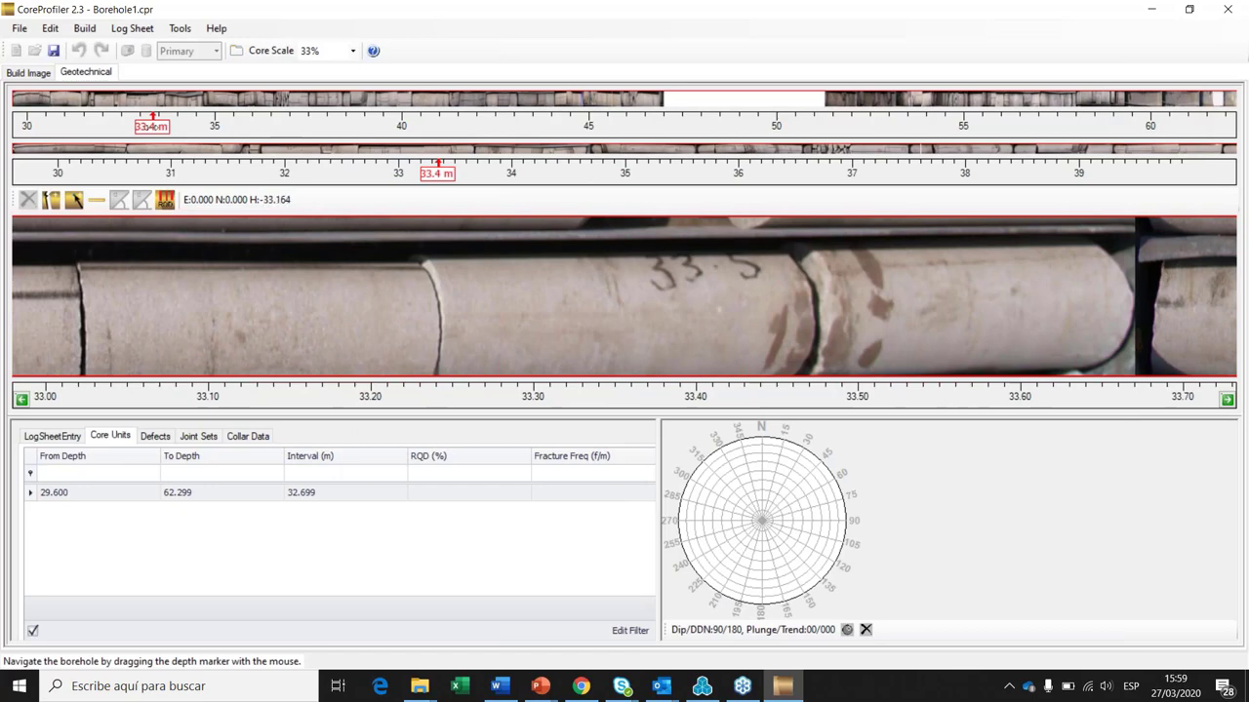
mouse_move(153, 125)
mouse_down()
mouse_move(59, 128)
mouse_move(184, 126)
mouse_up()
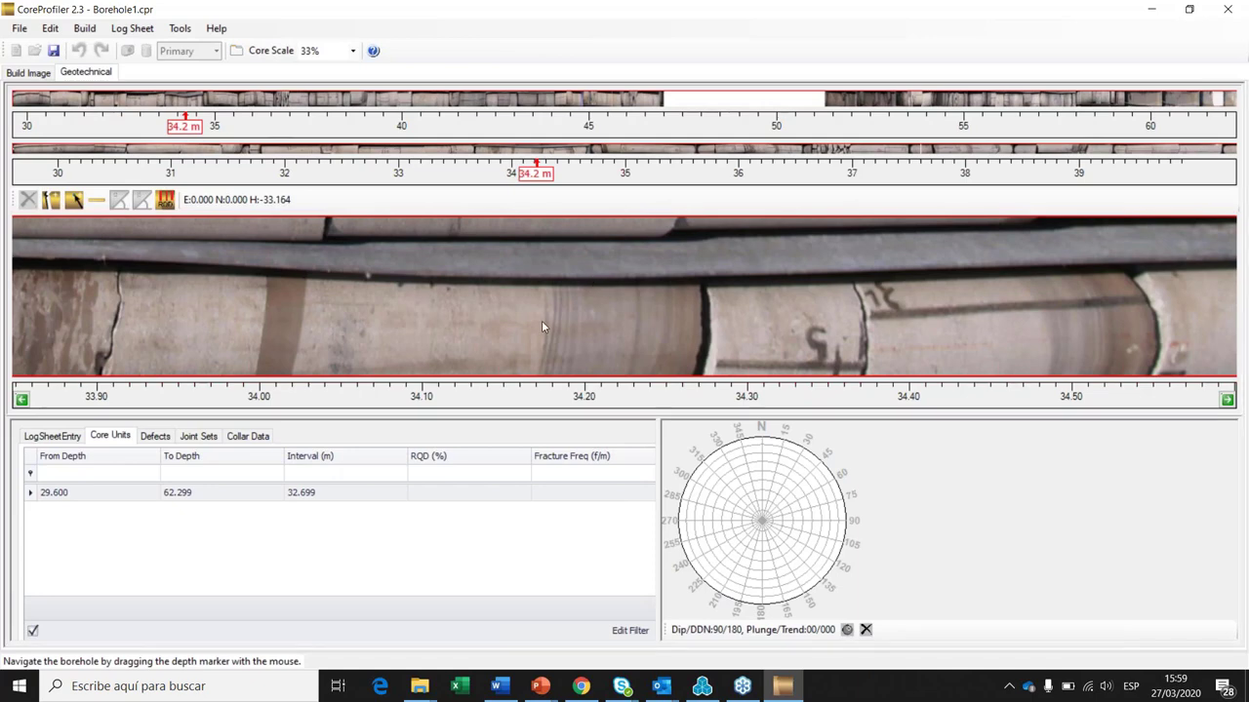
Step: Measure RQD (99.72%, 0.06 f/m), then start a ruler measurement near 33.91 m
click(165, 200)
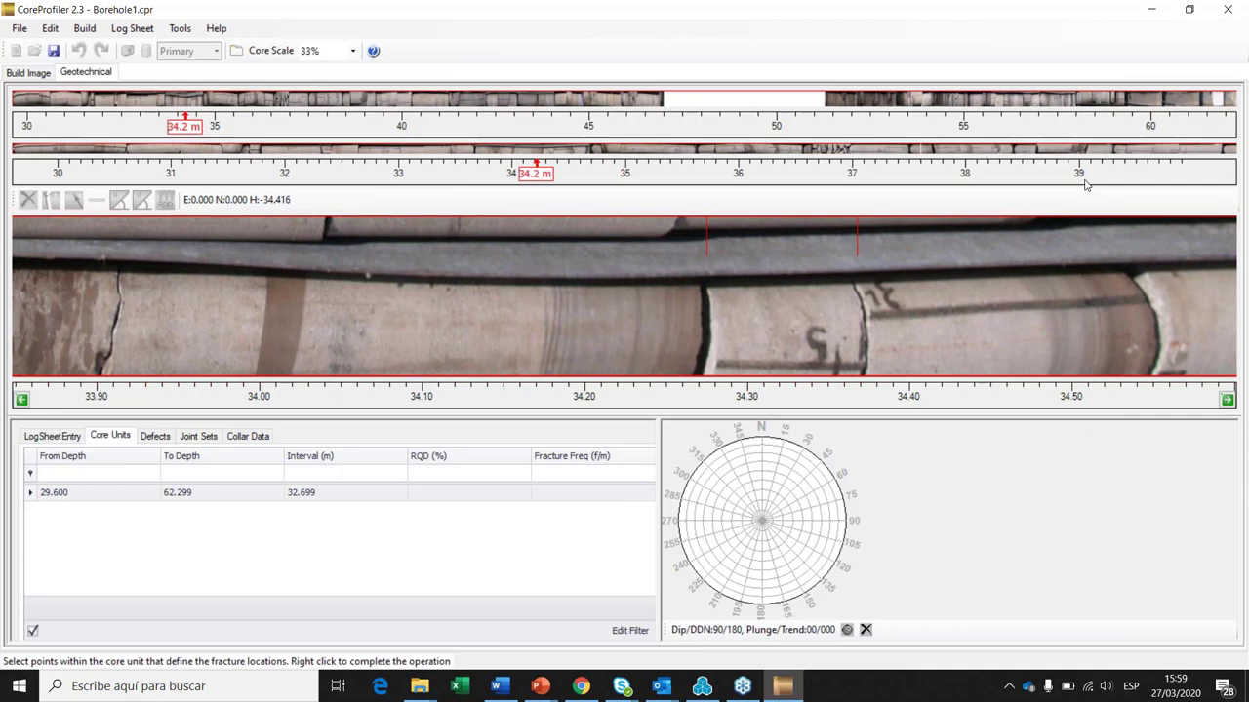
right_click(982, 283)
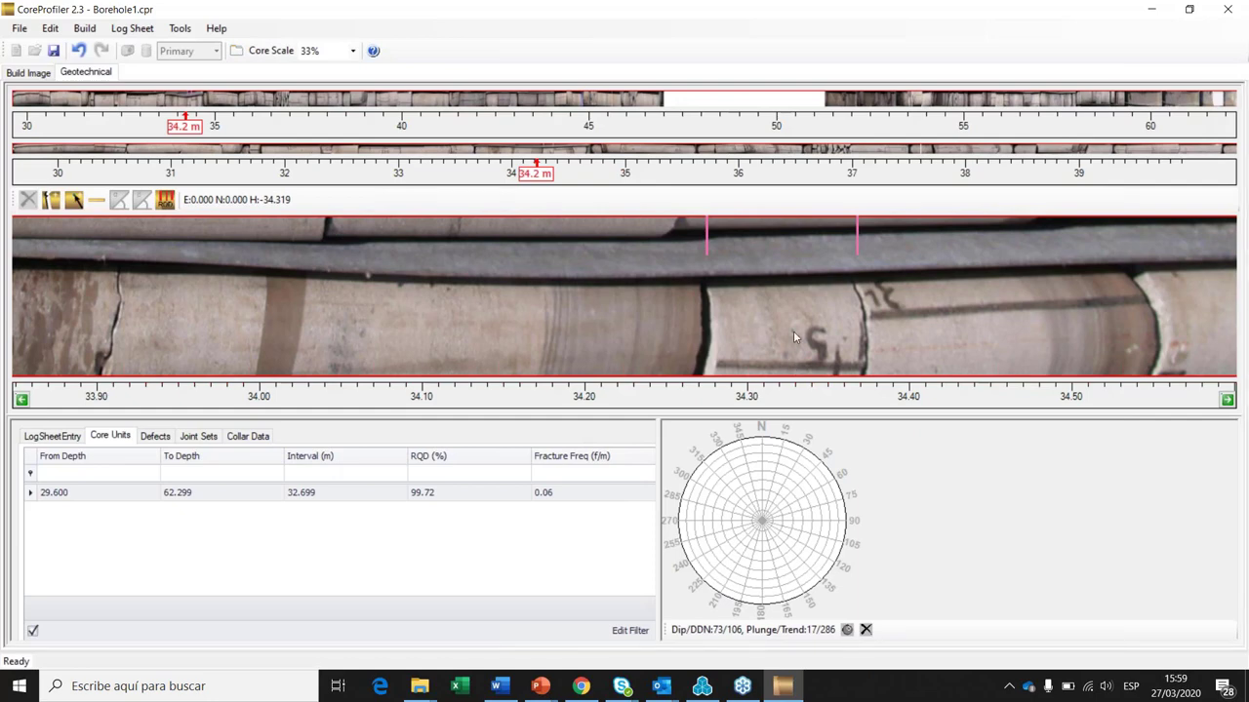
click(97, 199)
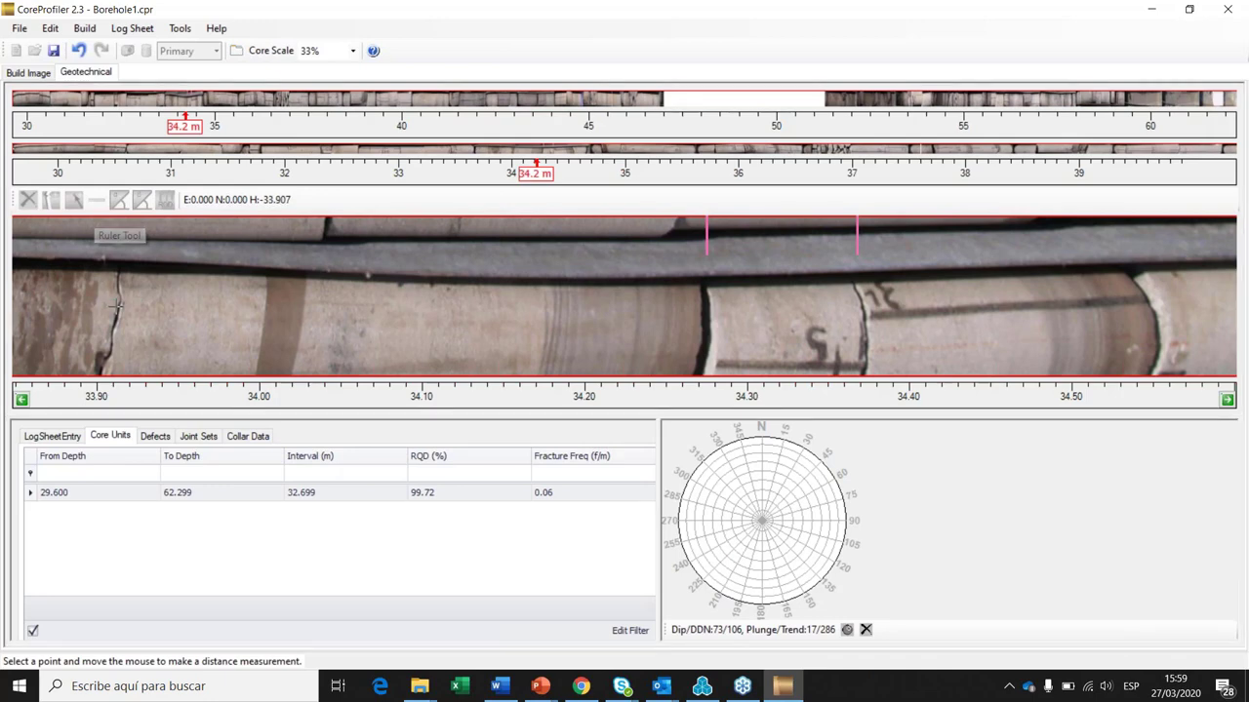
click(116, 305)
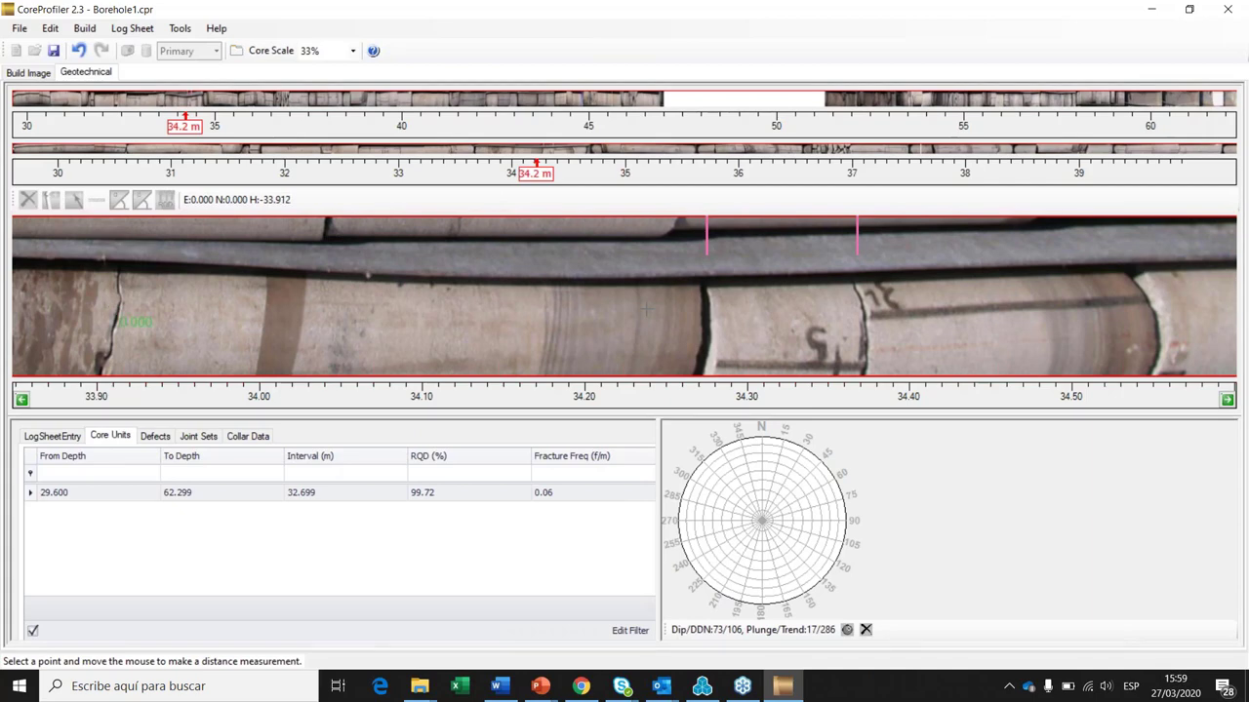
click(646, 309)
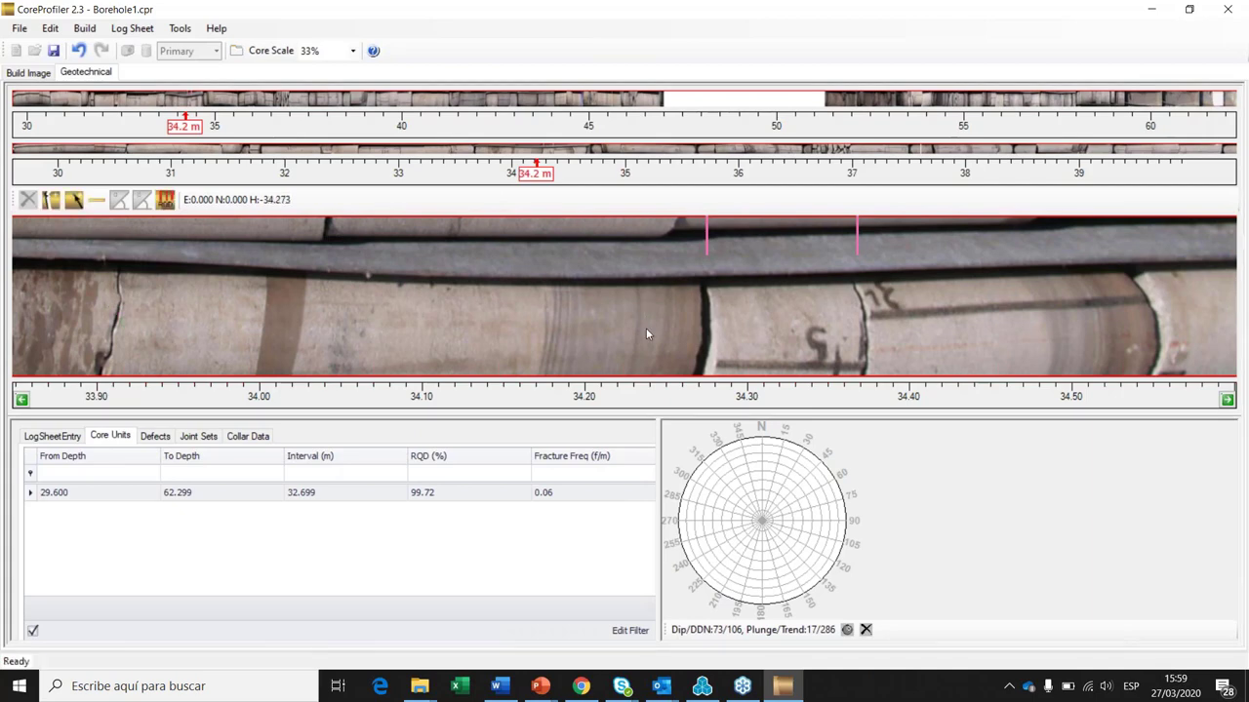
Step: Add a defect on the fracture near 33.9 m and start its alpha-angle measurement
click(75, 199)
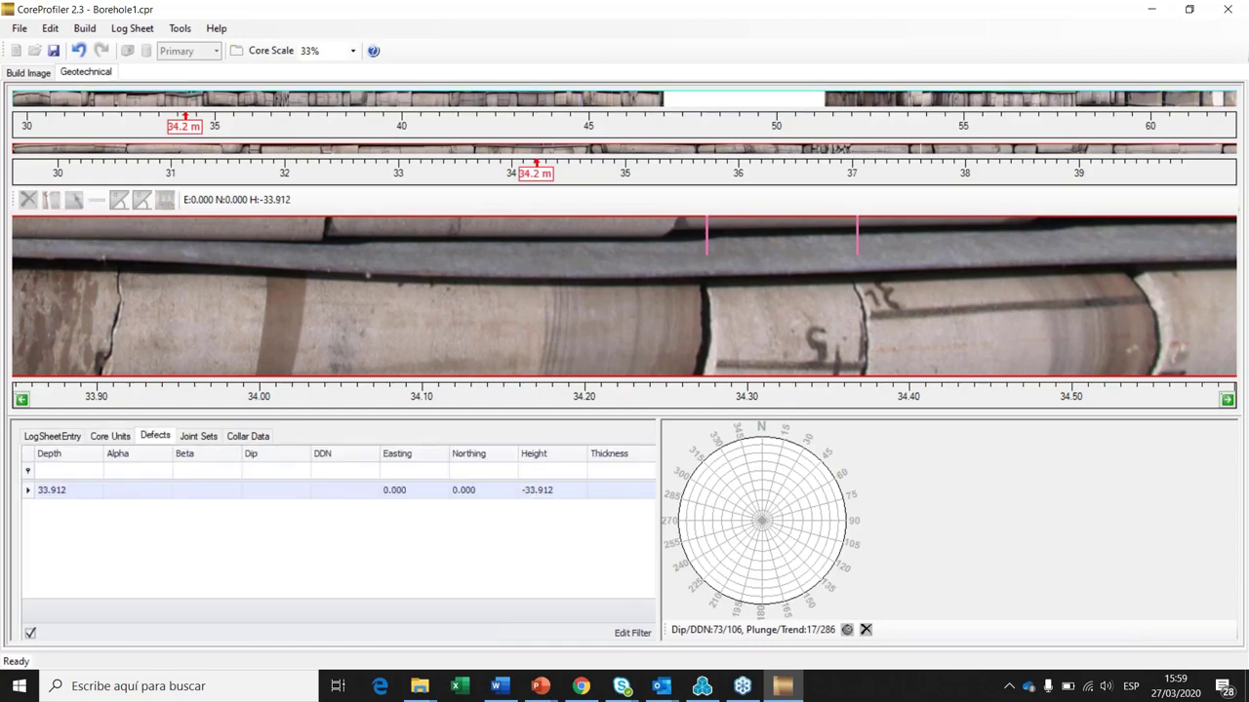
click(115, 295)
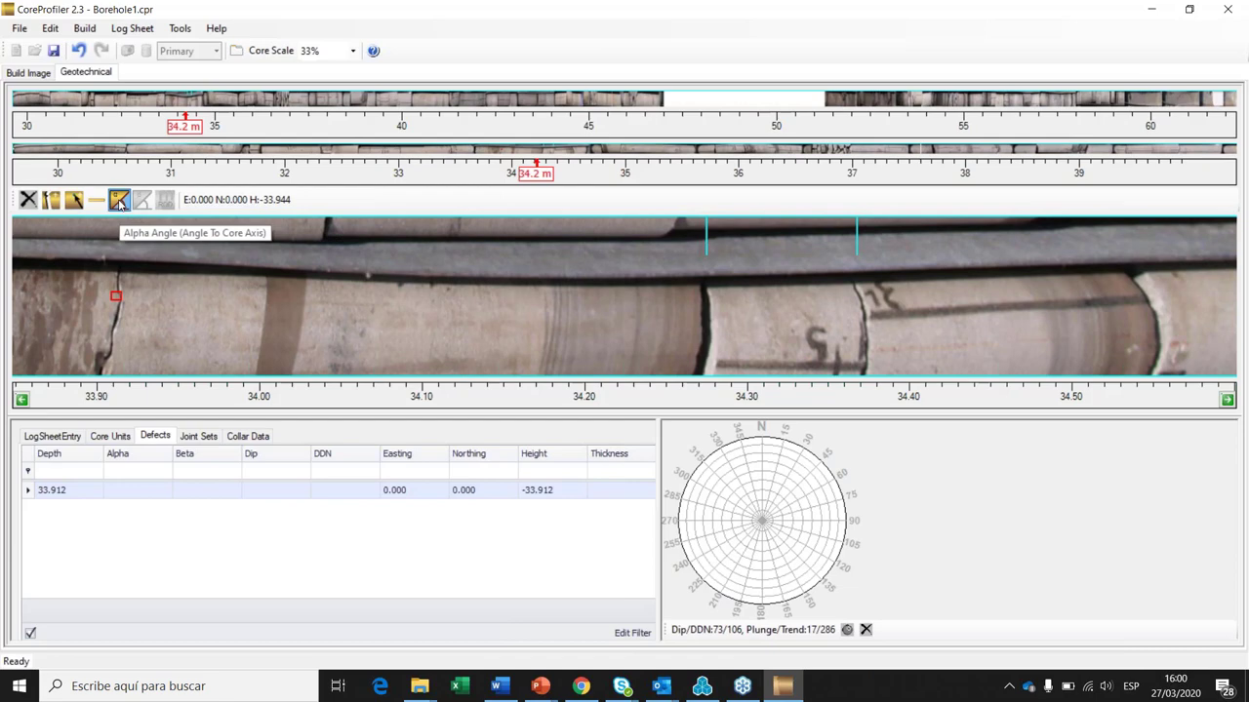
click(119, 201)
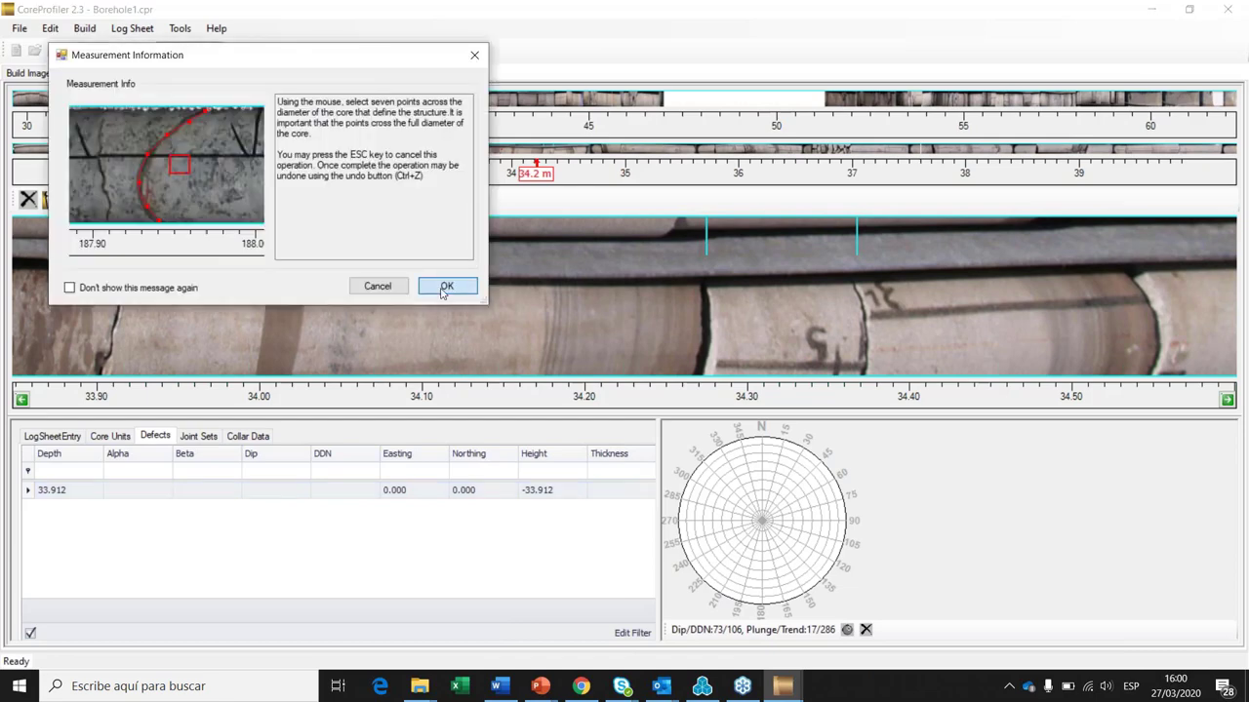
click(446, 286)
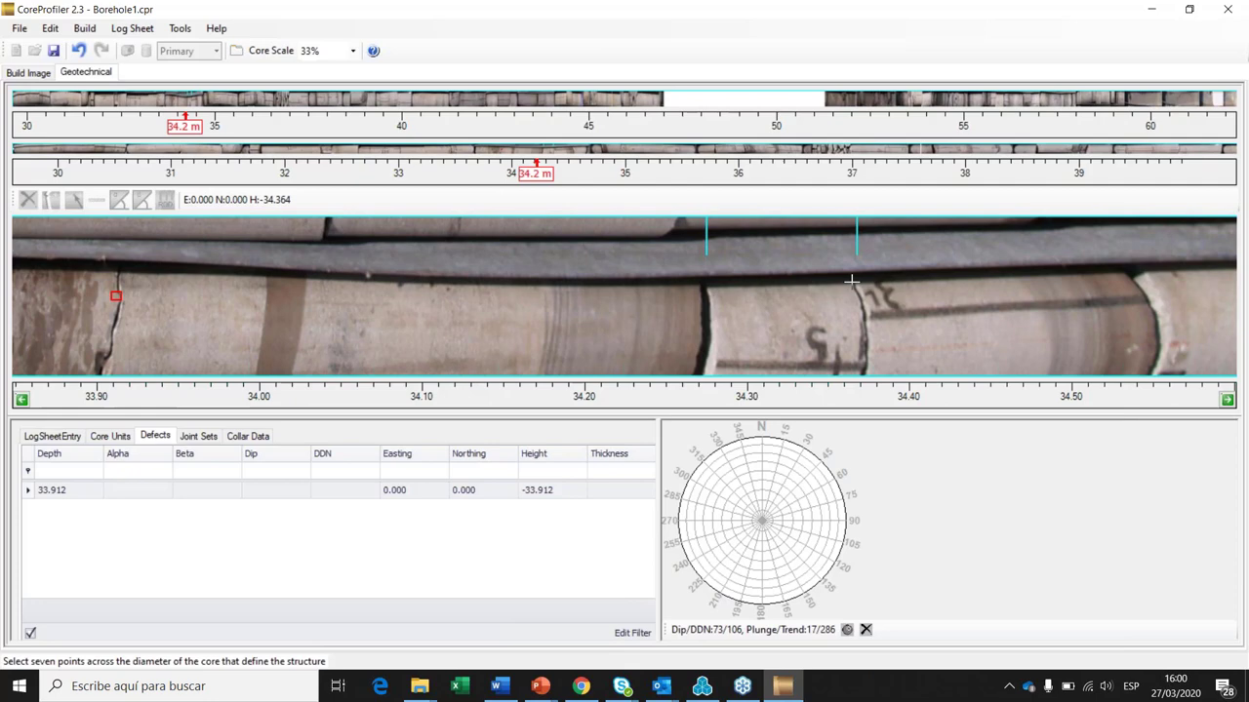
Step: Trace points along the fracture to record alpha angle 71, then recheck the Defects table
click(852, 281)
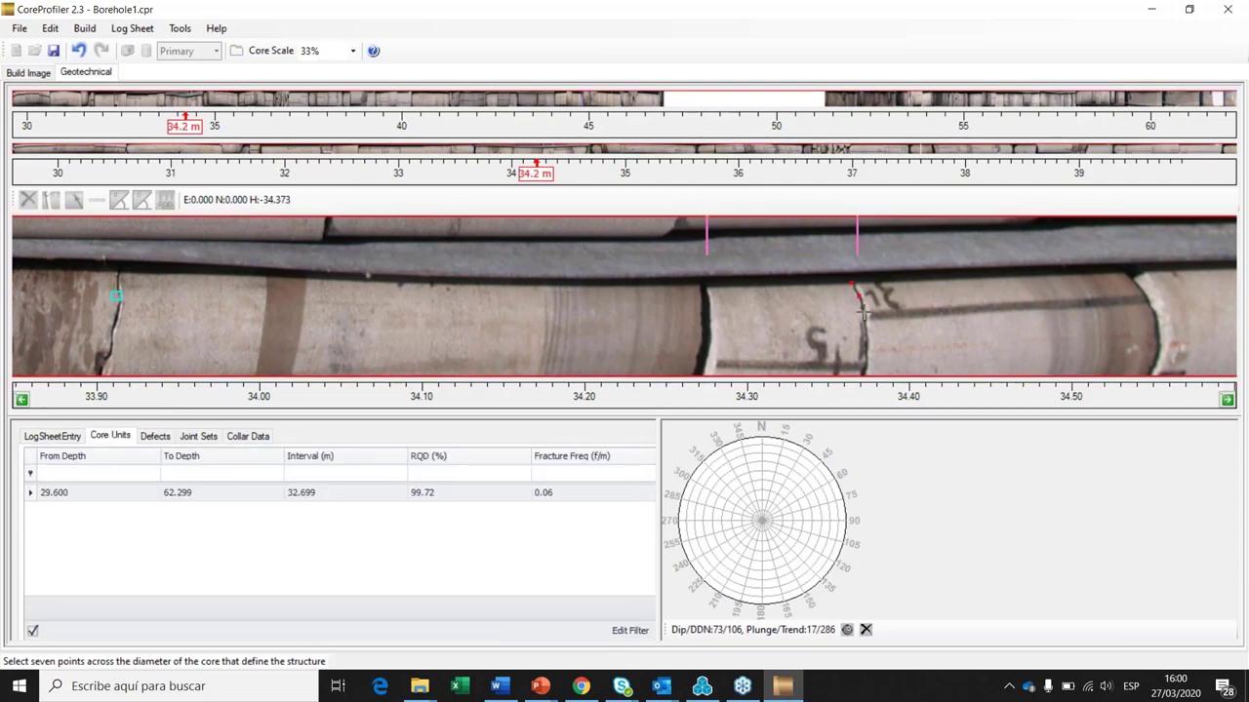
click(859, 297)
click(865, 314)
click(865, 333)
click(866, 350)
click(865, 368)
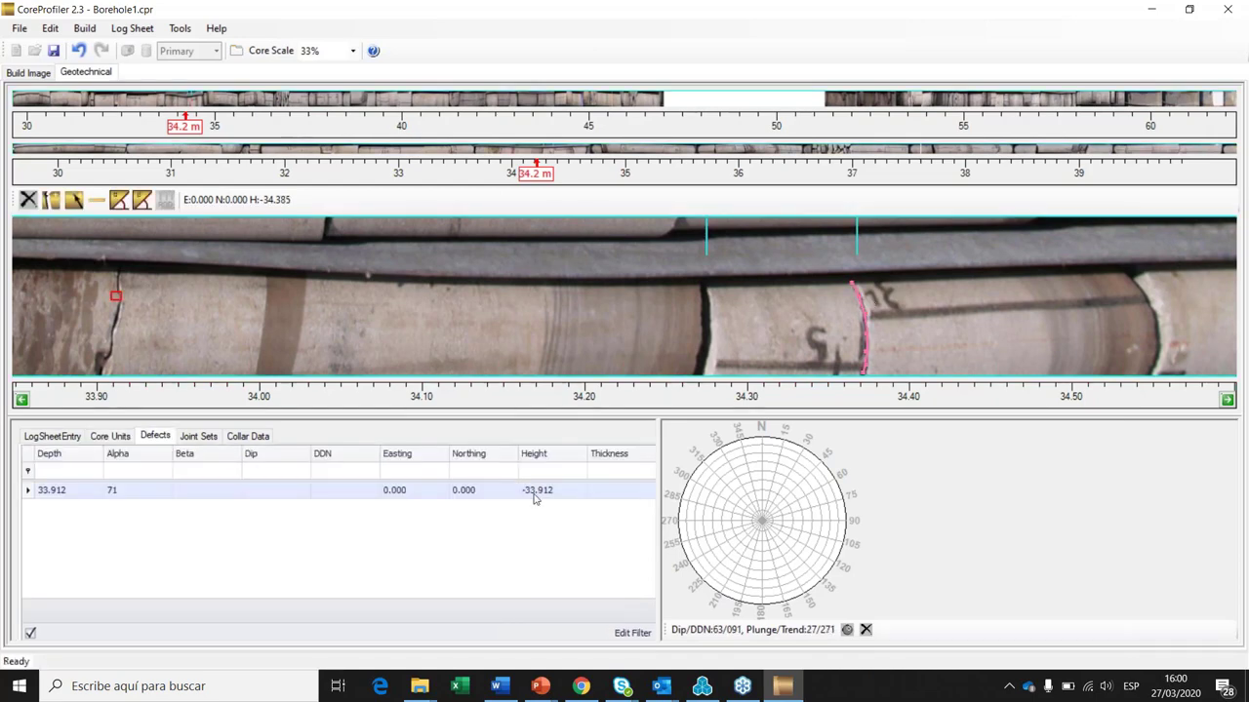
click(937, 278)
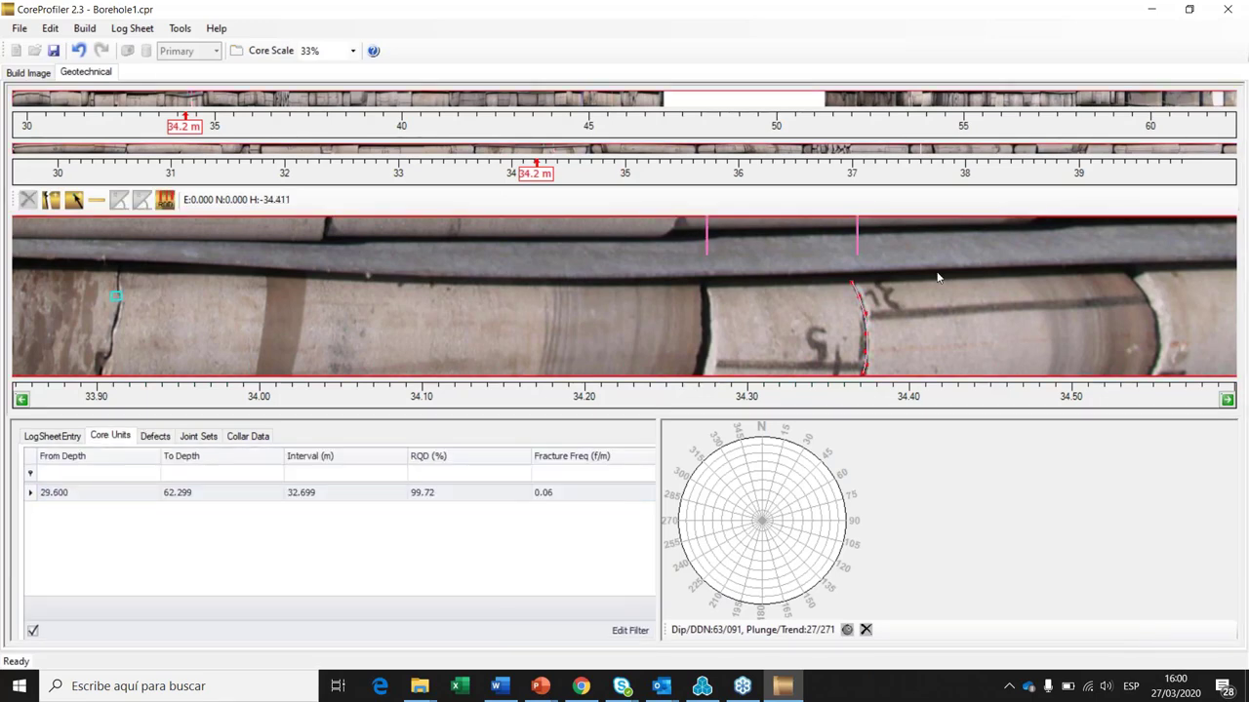
click(155, 436)
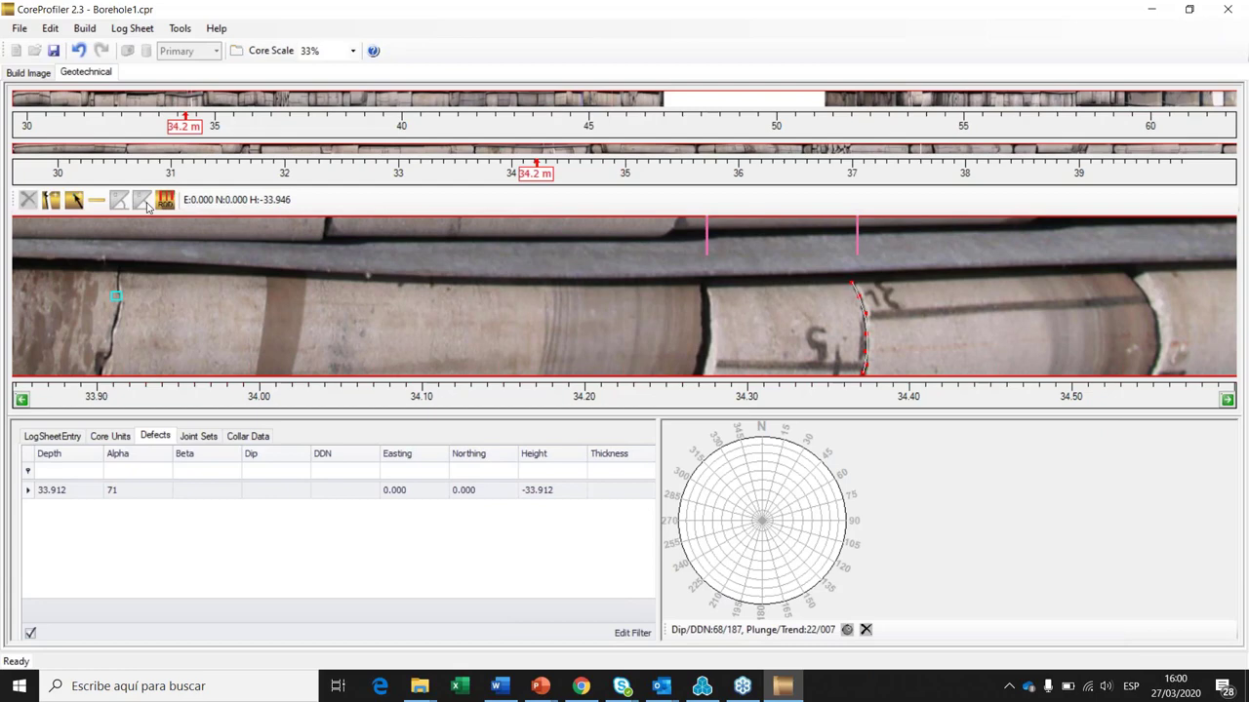
Step: Add a second defect at 34.373 m, check the Core Units and Defects tables, and select the traced fracture
click(143, 201)
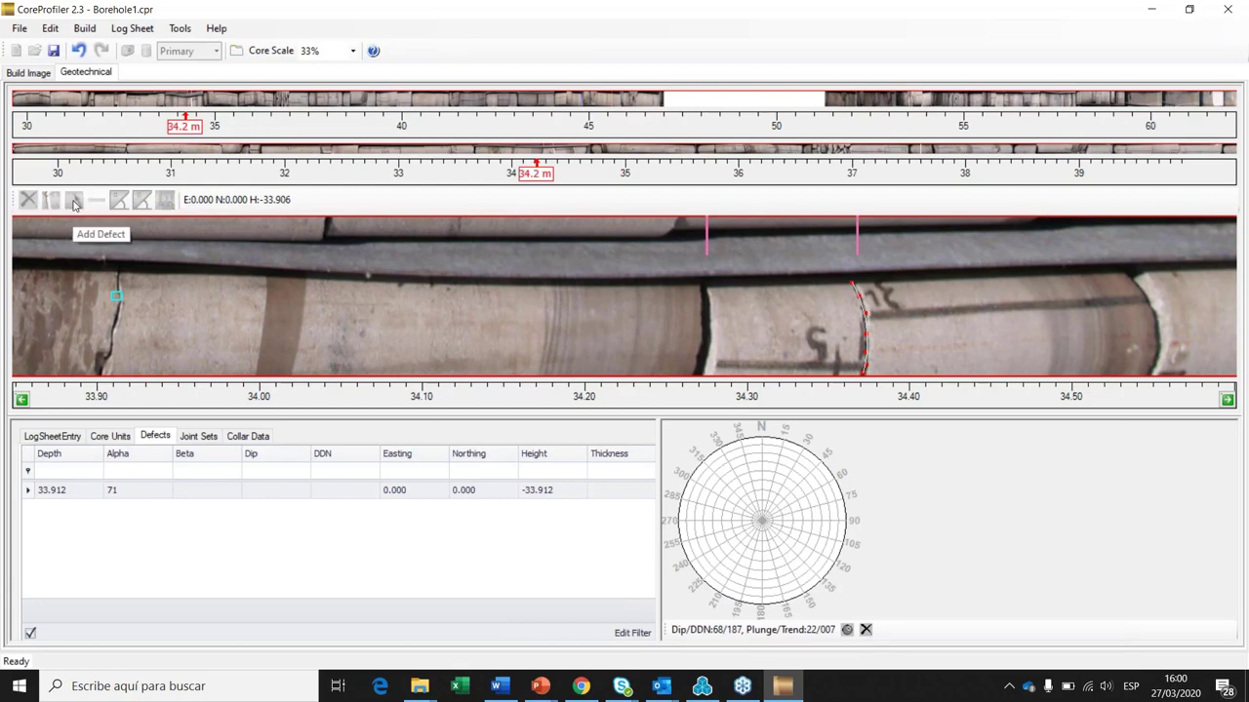
click(73, 201)
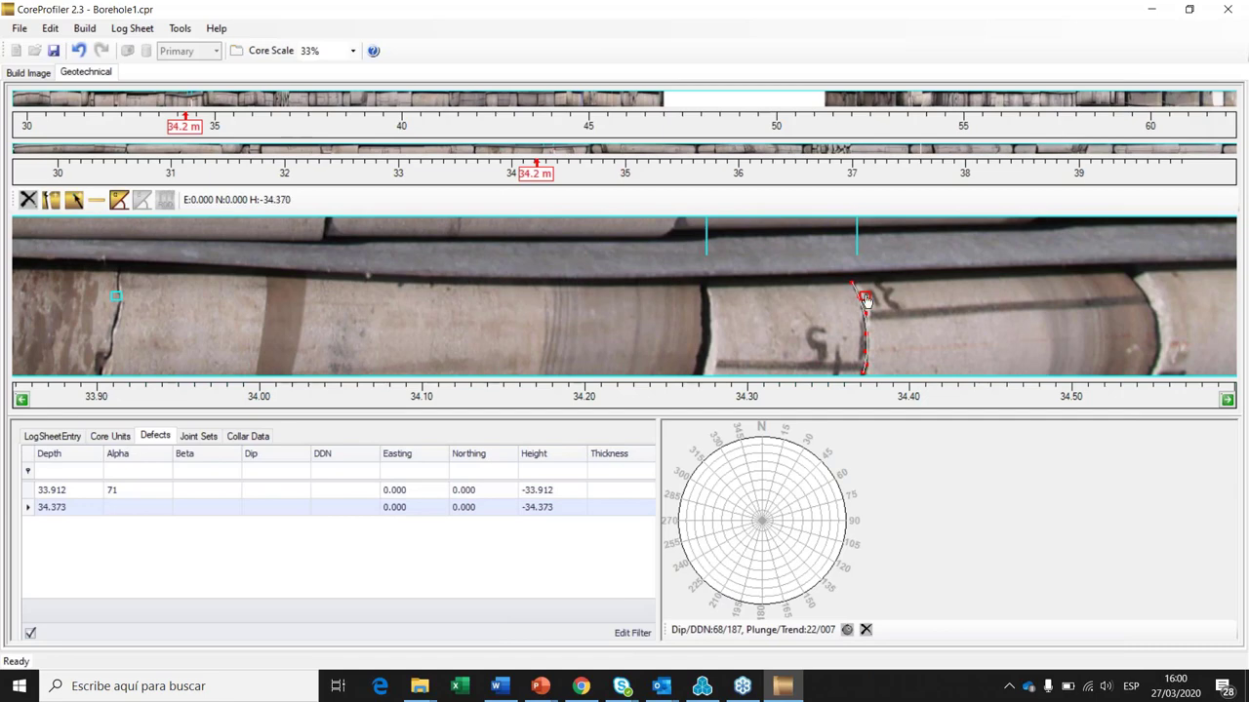
click(165, 199)
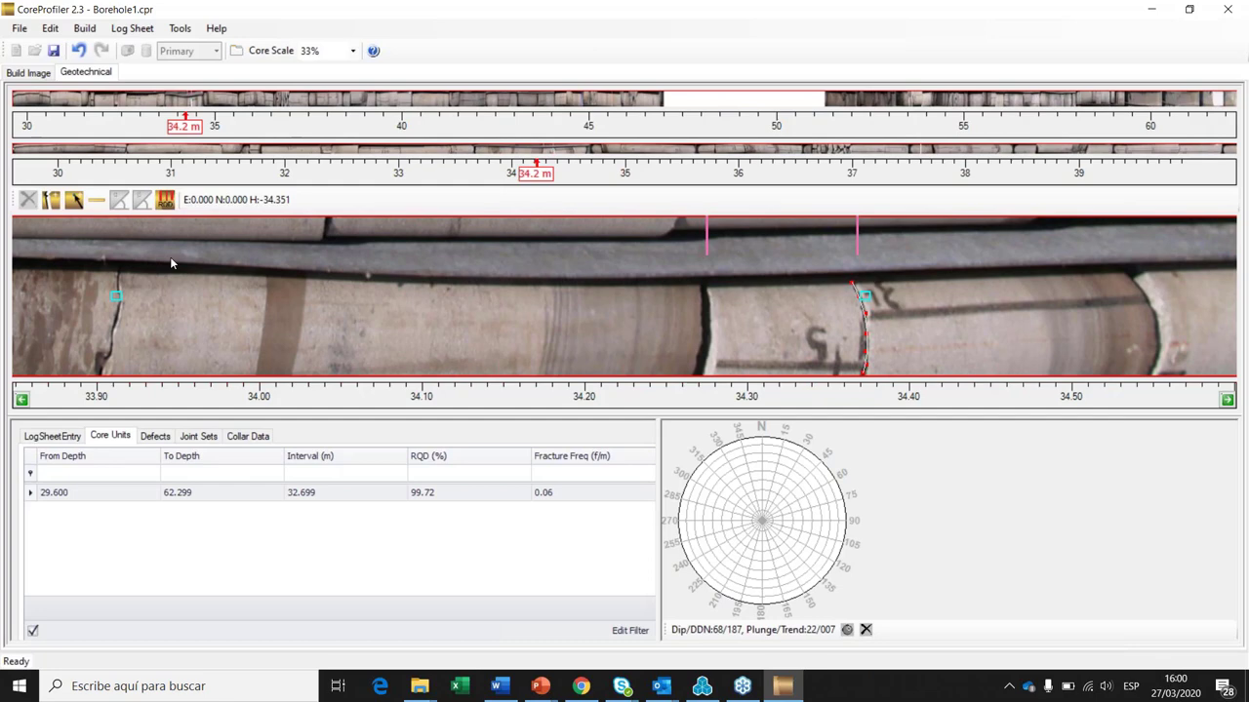
click(169, 256)
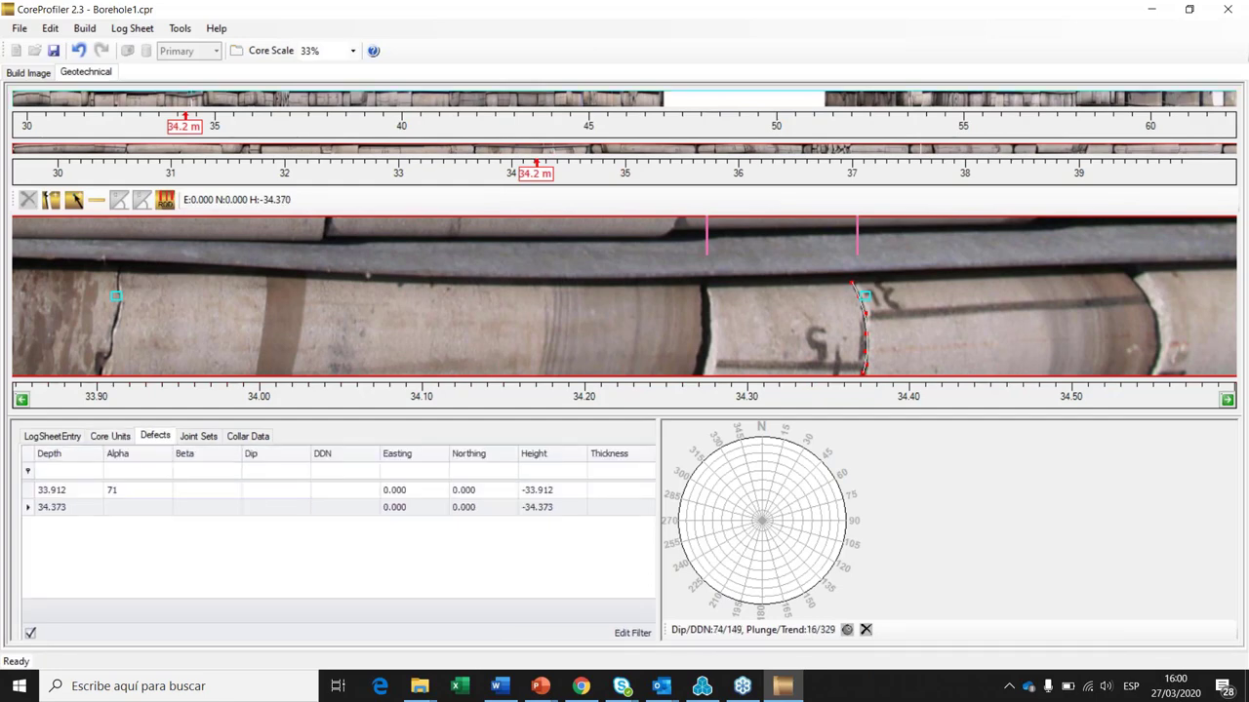
click(863, 357)
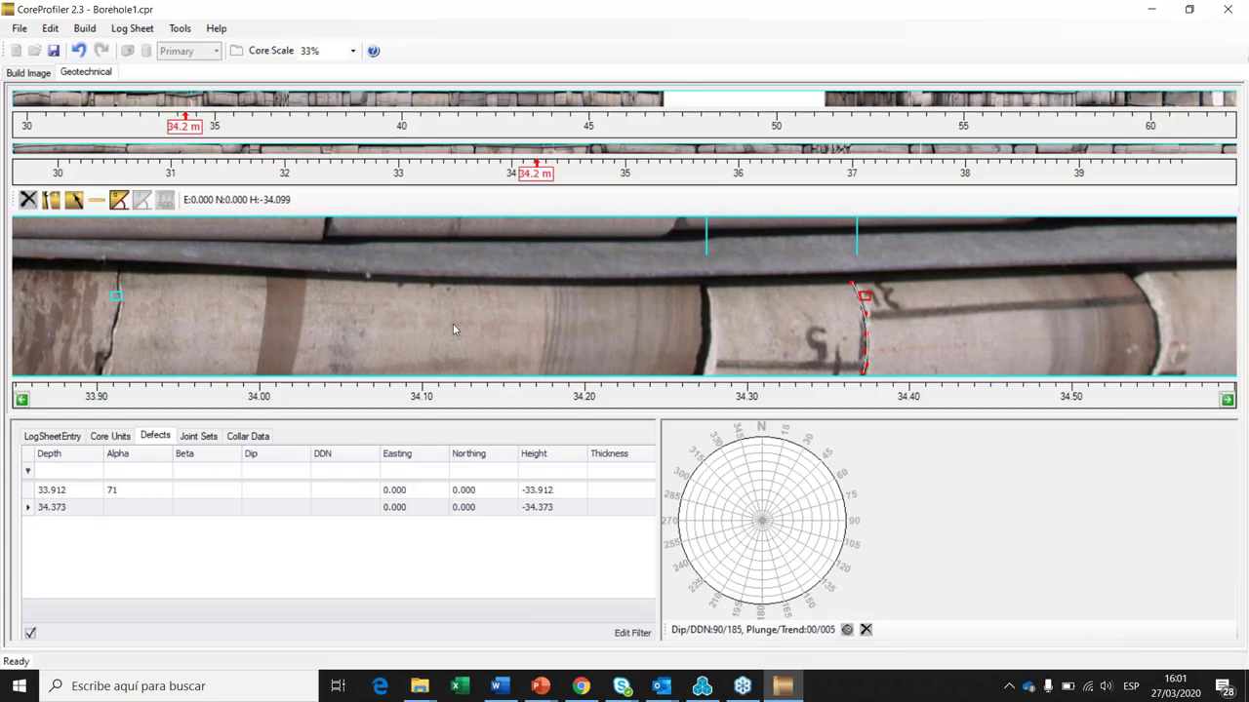
Step: Export the full borehole image as a TIFF named 'sondaje' into the FOTOS folder
click(20, 29)
mouse_move(48, 162)
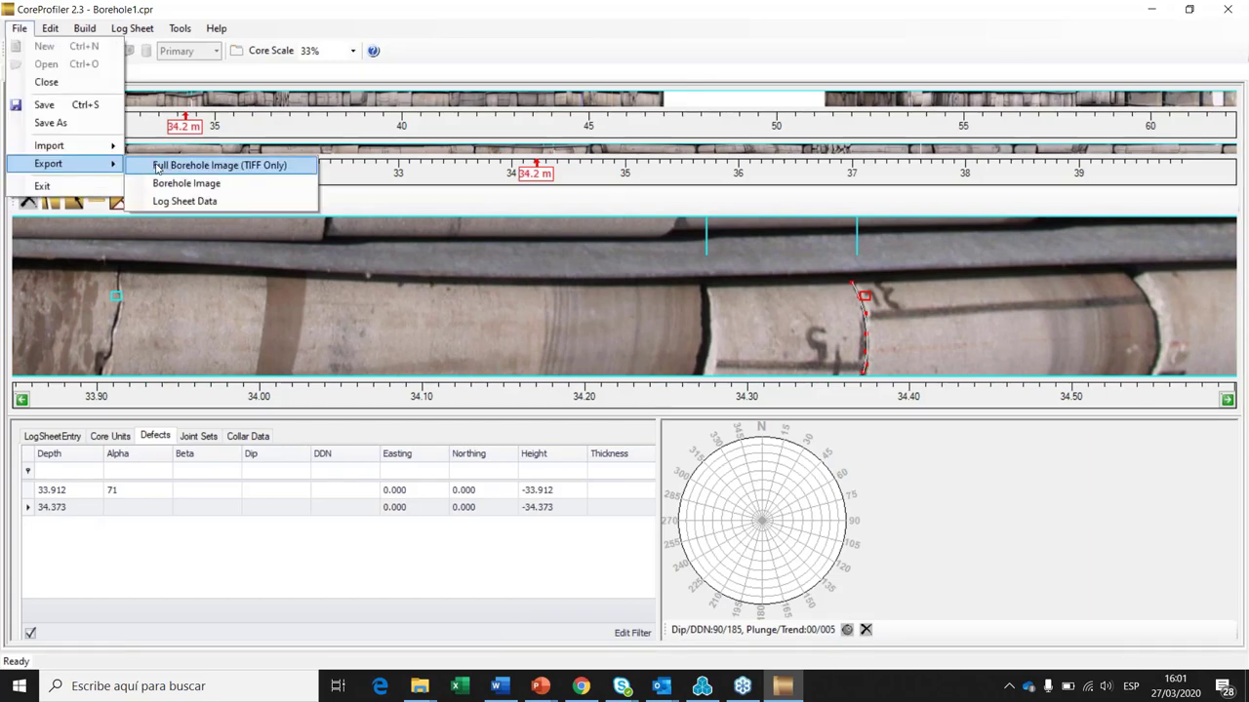
click(157, 166)
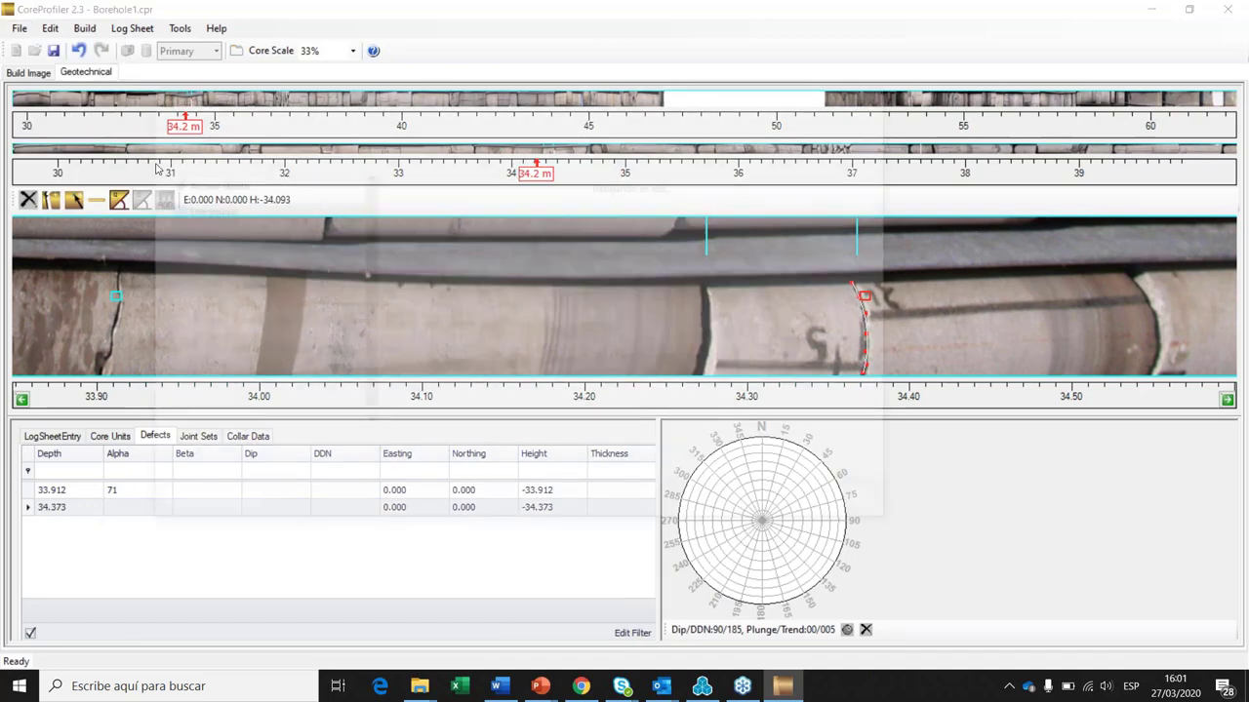
text(sondaje)
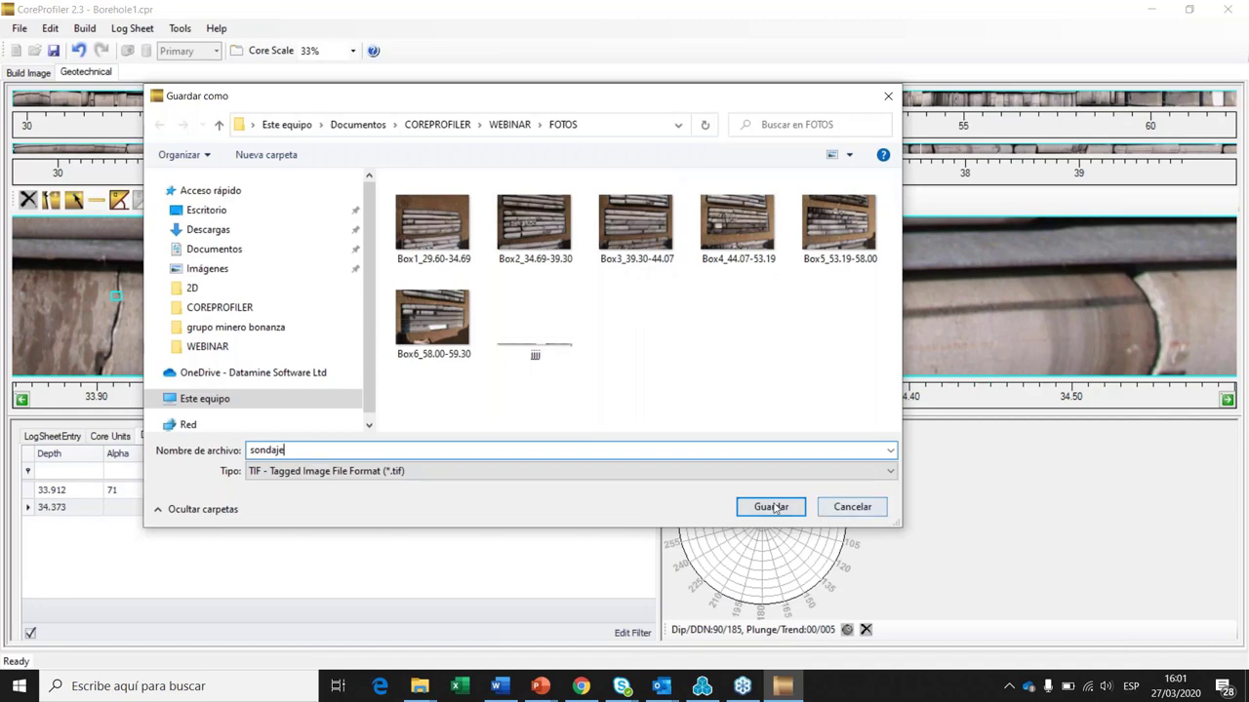
click(770, 506)
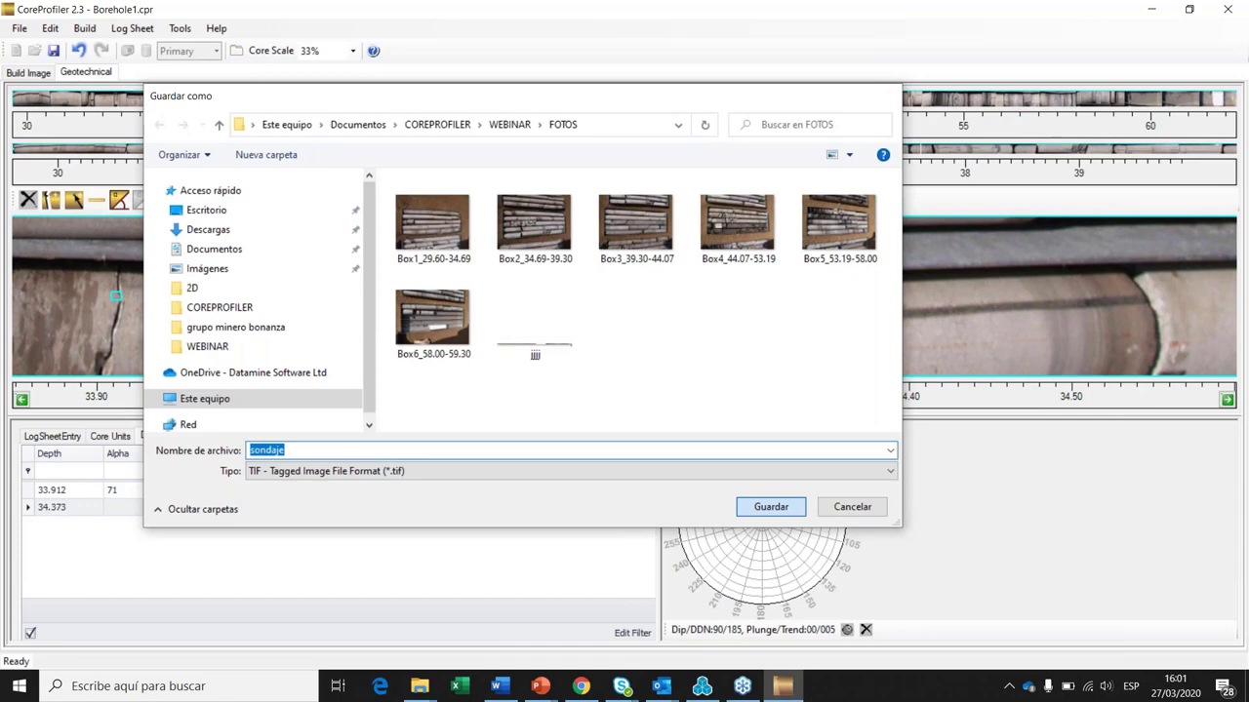
Step: Open sondaje from WEBINAR > FOTOS in Photo Viewer, then zoom in, zoom out and pan
mouse_move(419, 690)
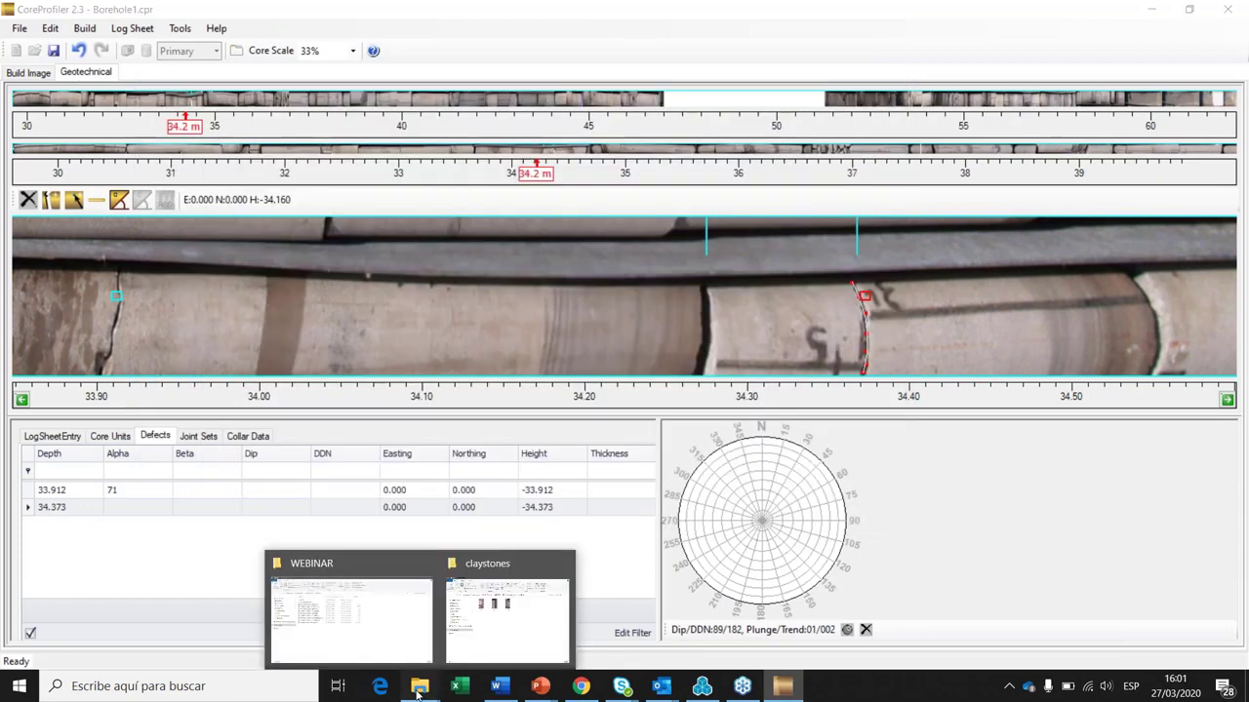
click(346, 615)
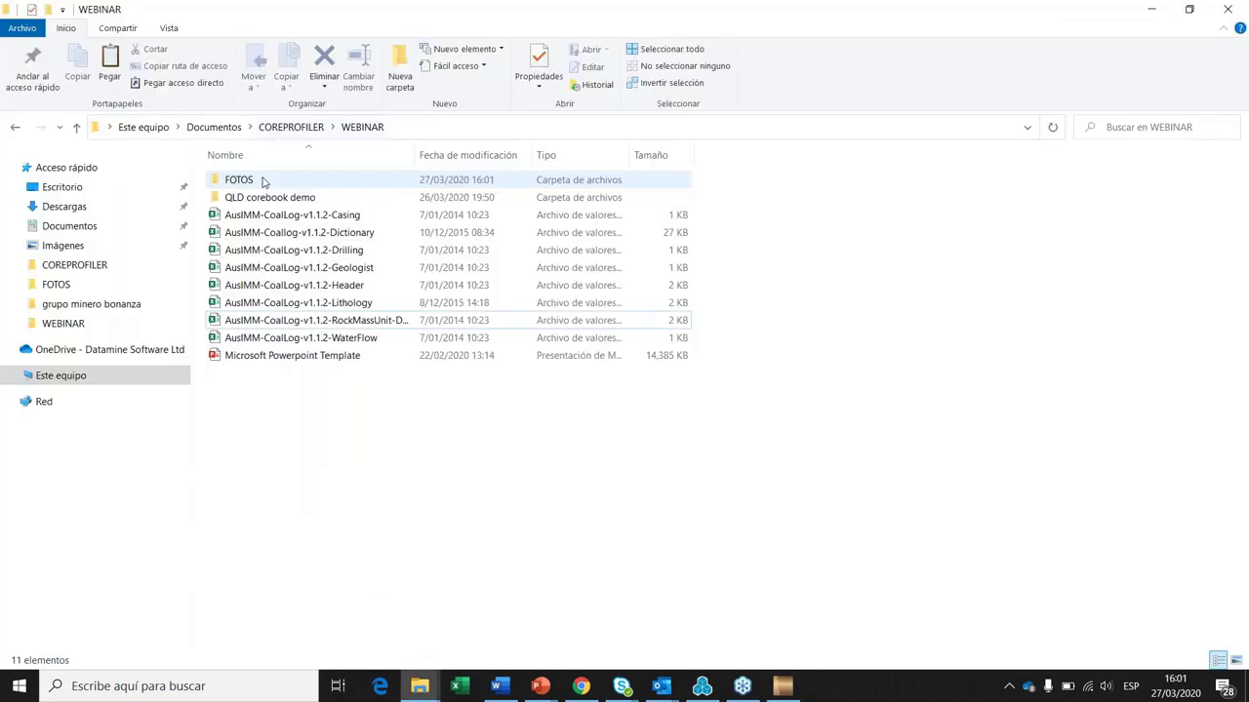
double_click(238, 180)
click(841, 207)
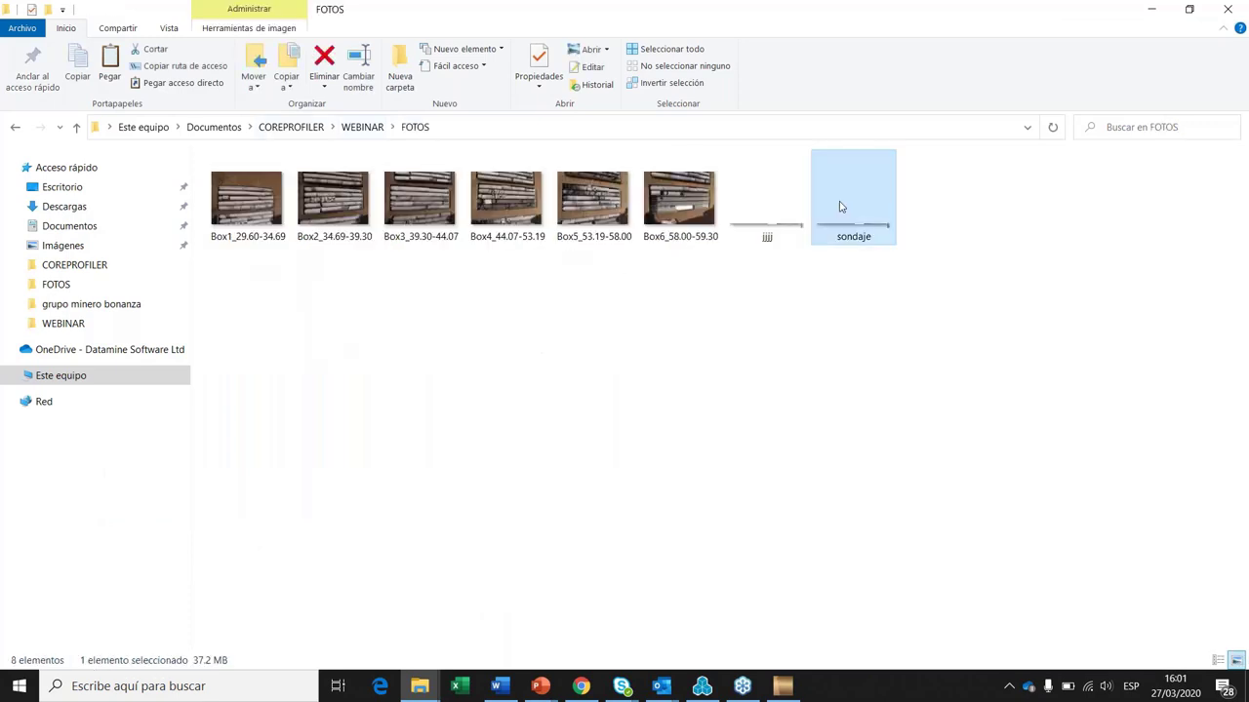
double_click(841, 207)
click(499, 592)
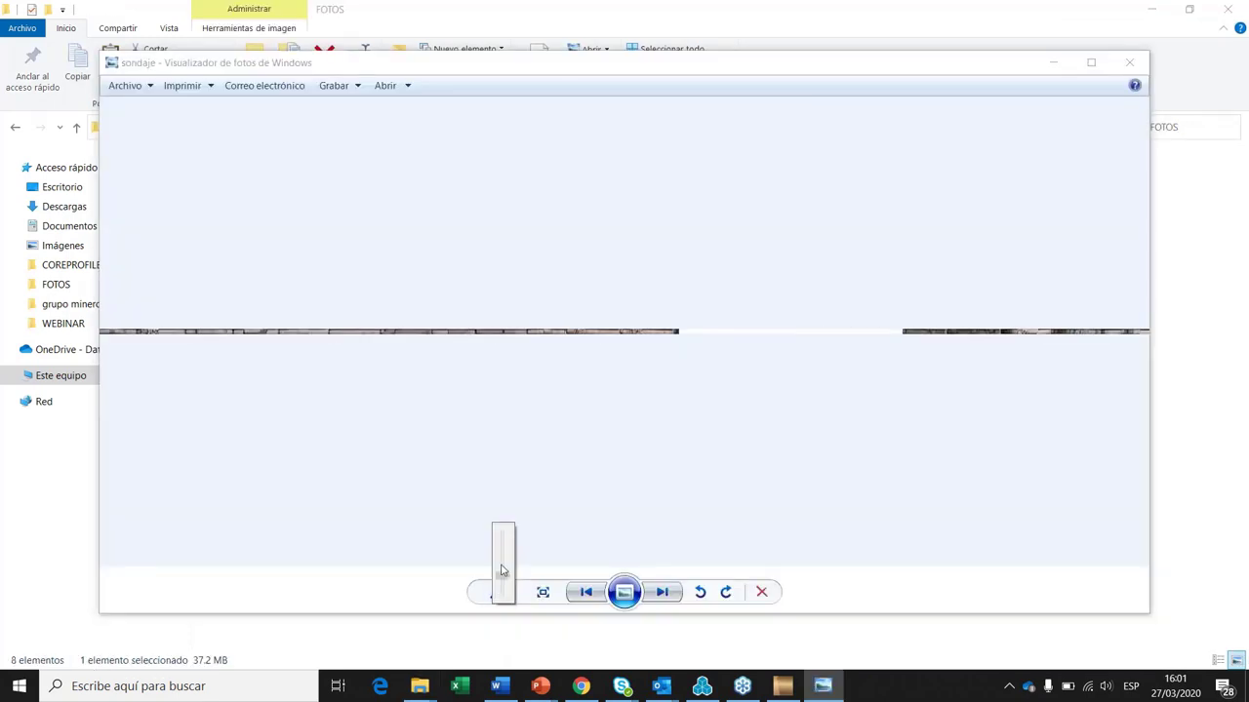
click(502, 568)
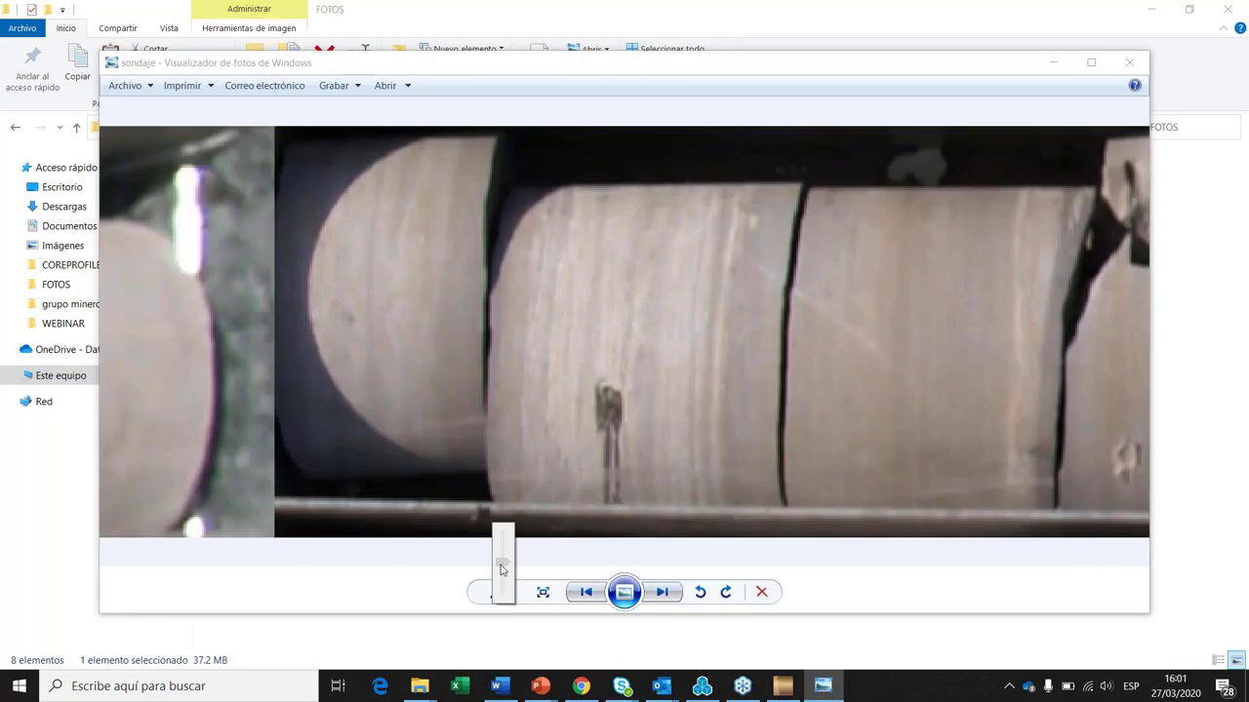
drag(501, 570, 502, 599)
drag(407, 413, 295, 418)
Step: Reopen sondaje, enlarge it and pan along the core strip, then close the viewer
key(Escape)
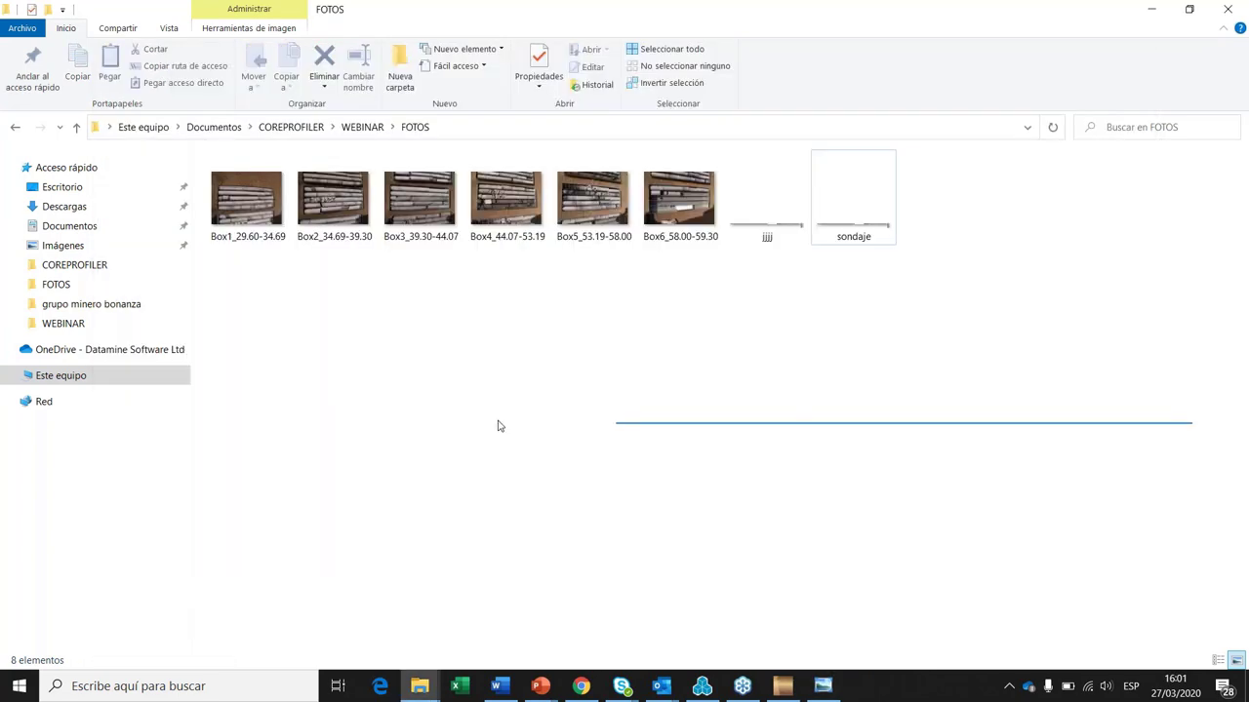
click(856, 211)
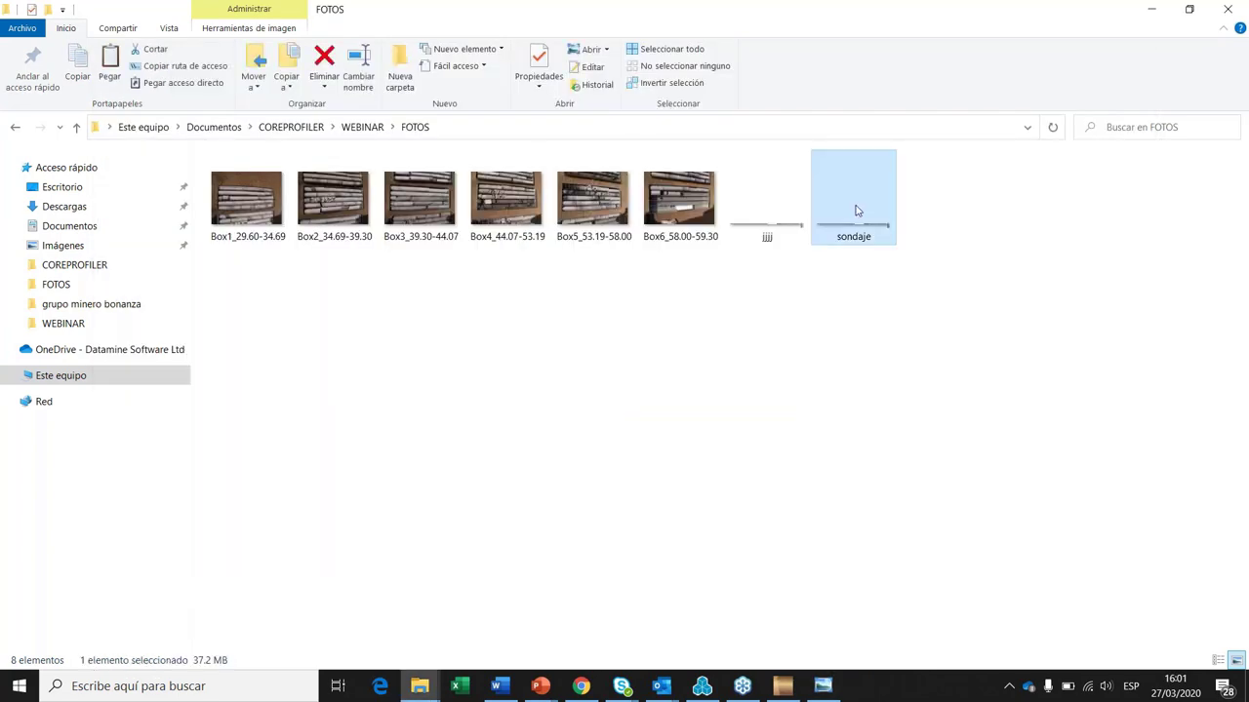
double_click(857, 211)
click(498, 592)
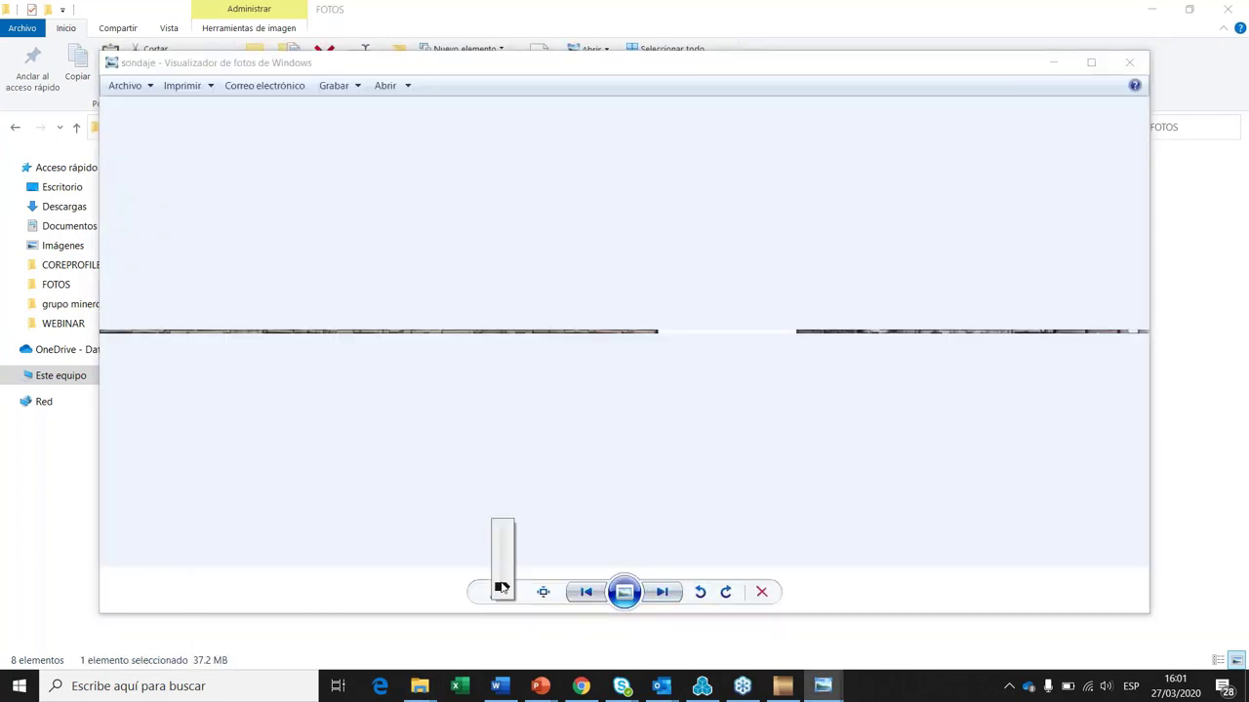
mouse_move(500, 587)
mouse_down()
mouse_move(505, 569)
mouse_move(503, 586)
mouse_up()
drag(182, 440, 648, 424)
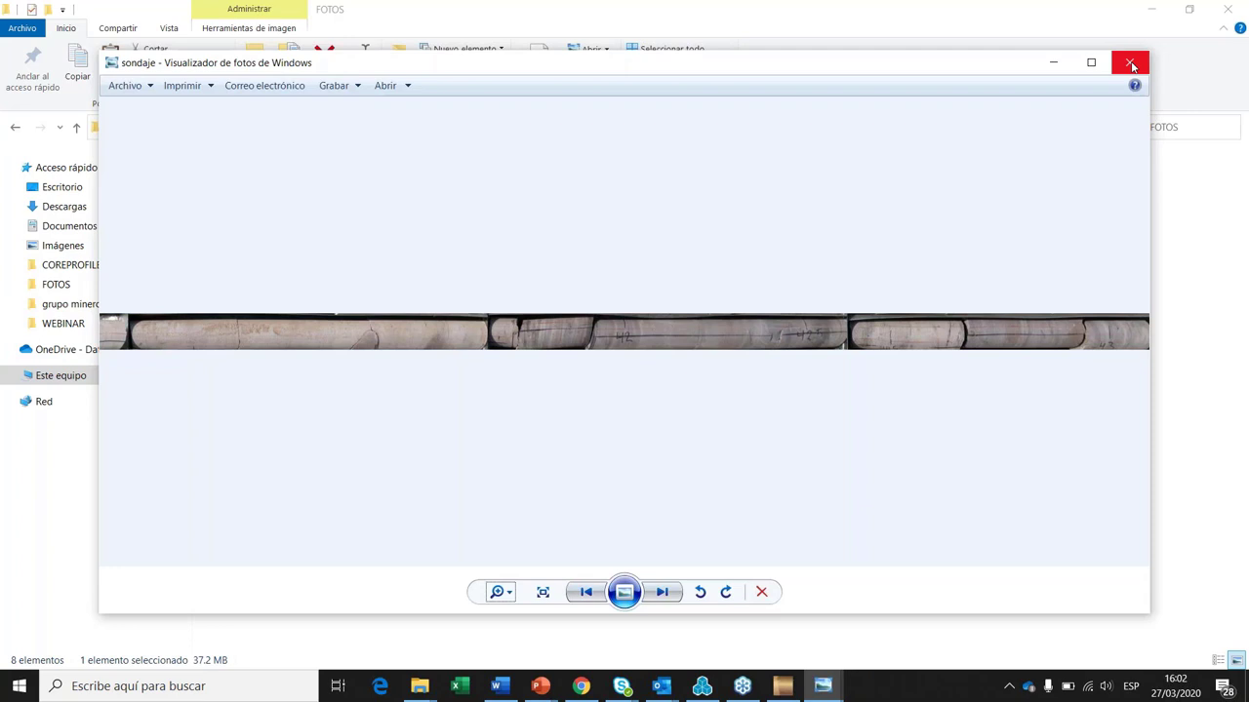
click(1132, 65)
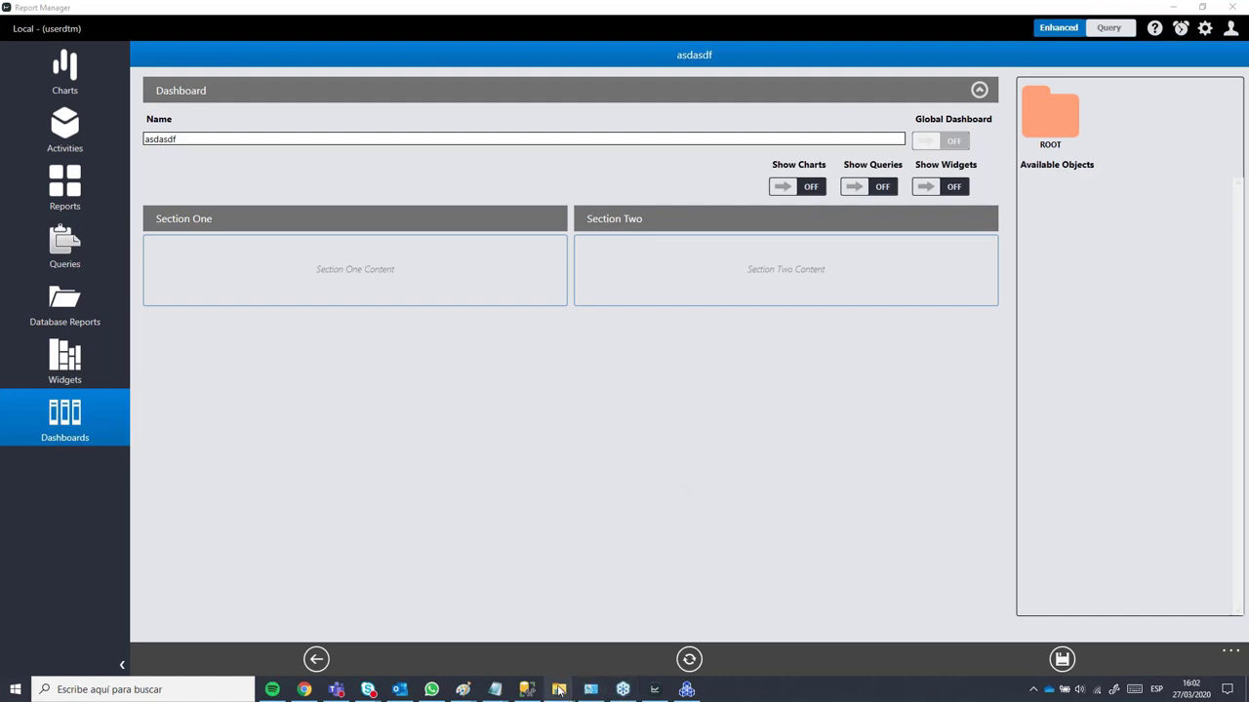
Step: Briefly play and pause DDH_Central.mp4, then minimise the player and Report Manager
mouse_move(559, 691)
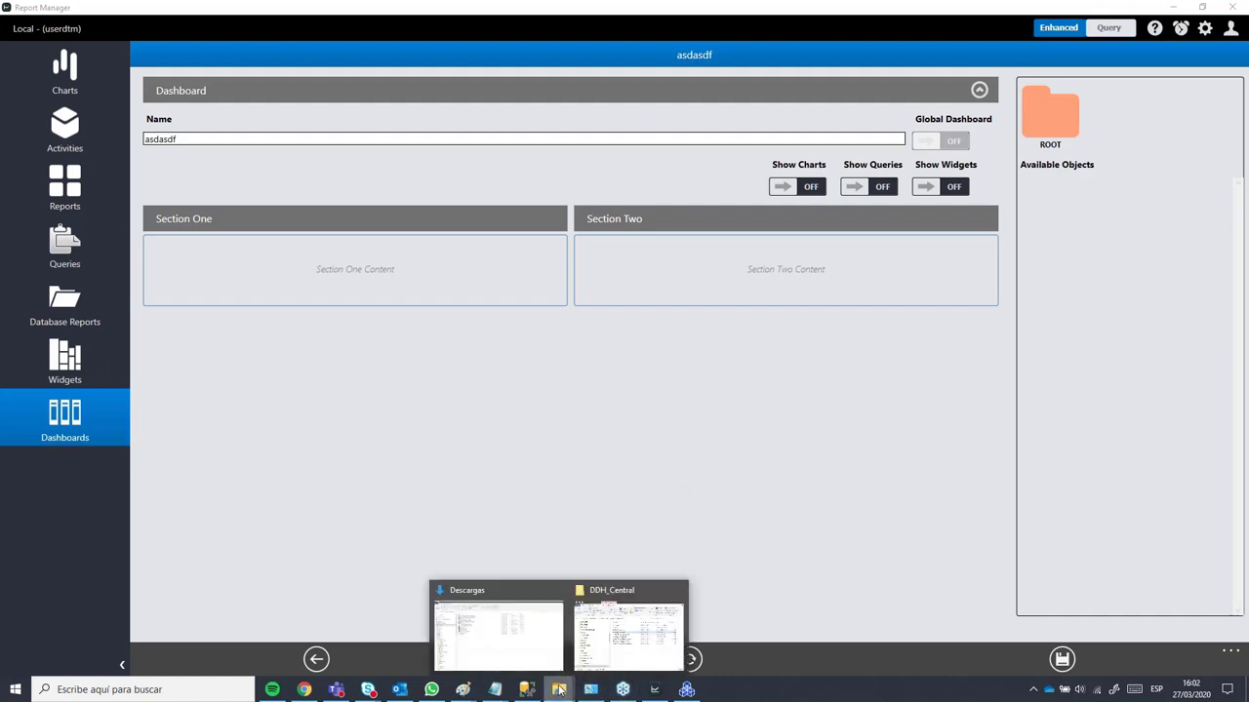
click(629, 632)
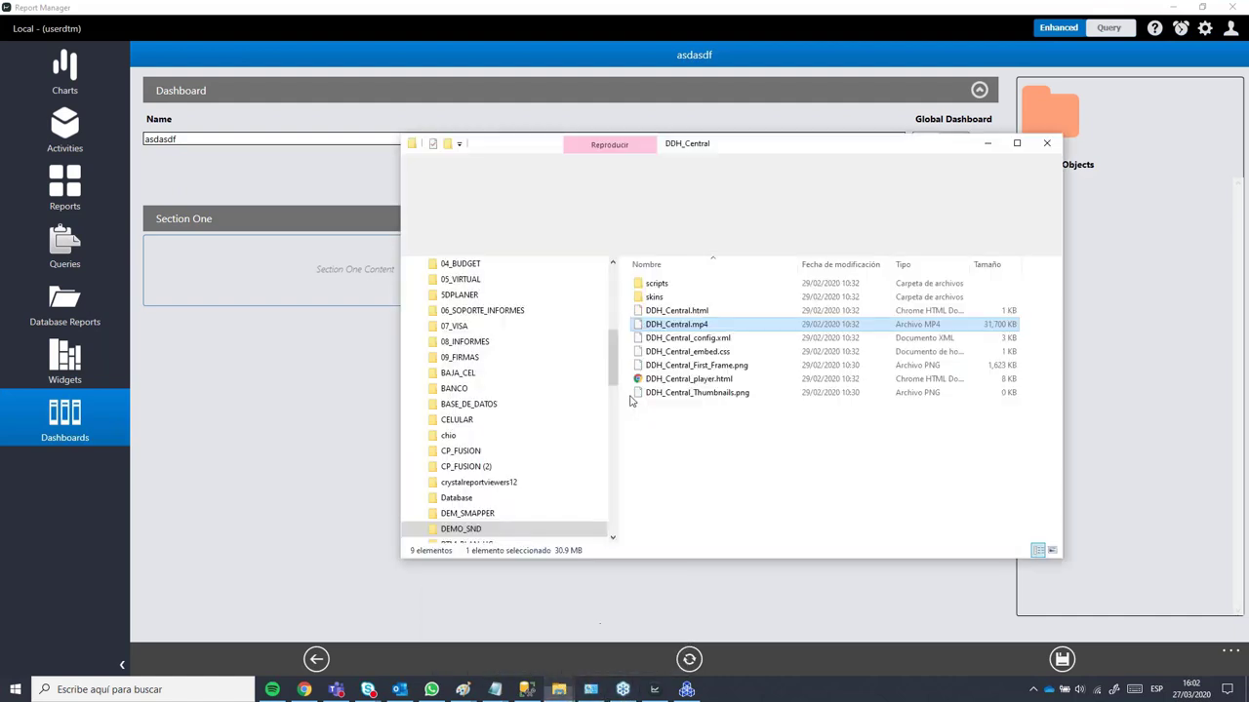
double_click(672, 328)
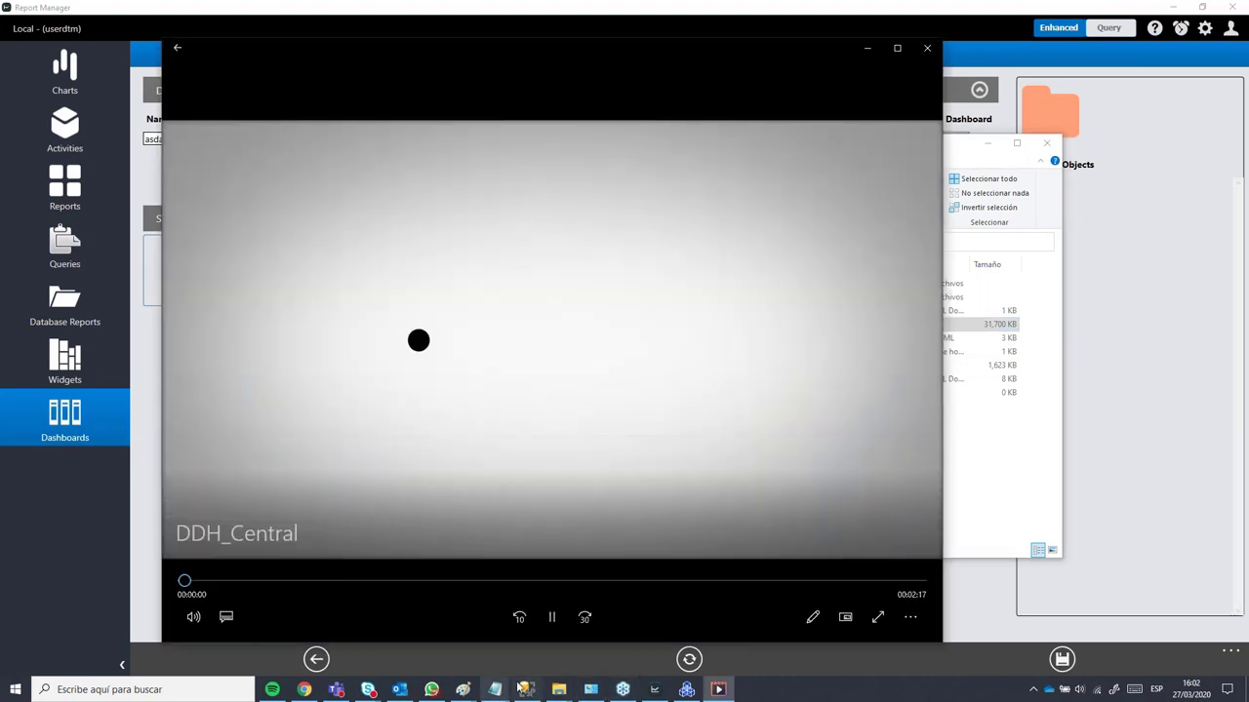
click(552, 617)
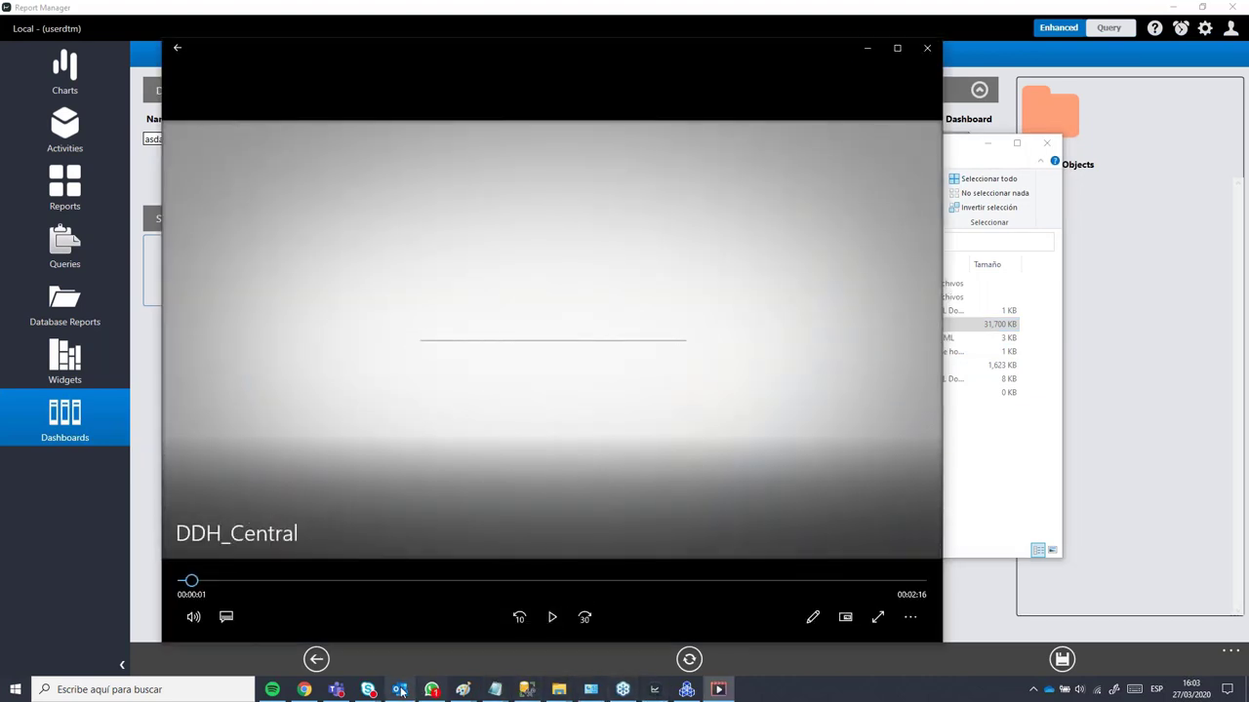
click(865, 51)
click(1171, 6)
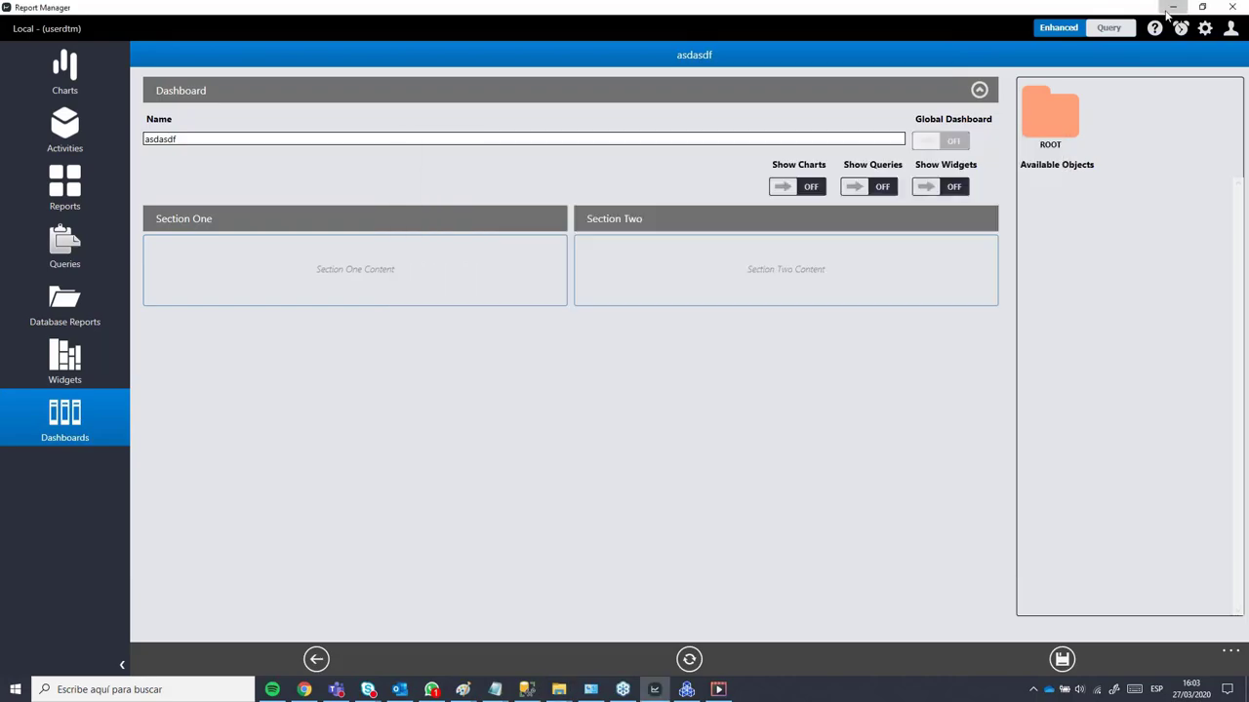
click(94, 552)
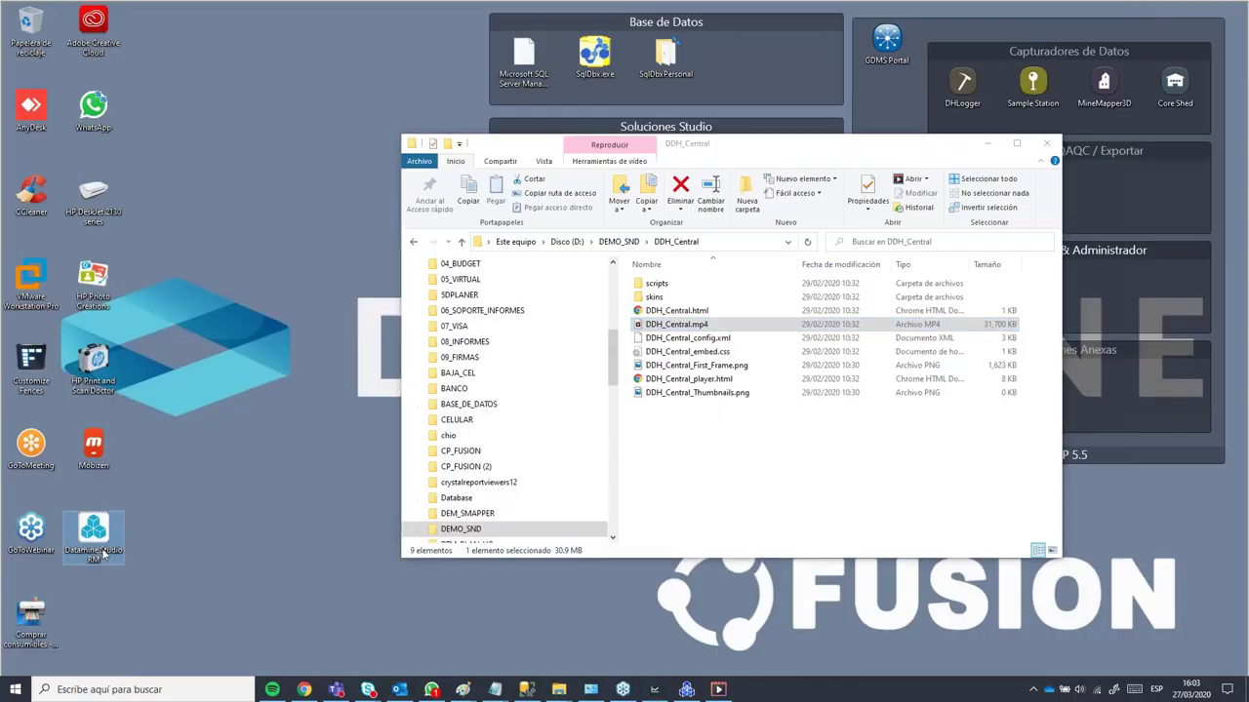
Step: Launch Datamine Studio RM from its desktop shortcut
double_click(95, 535)
click(987, 143)
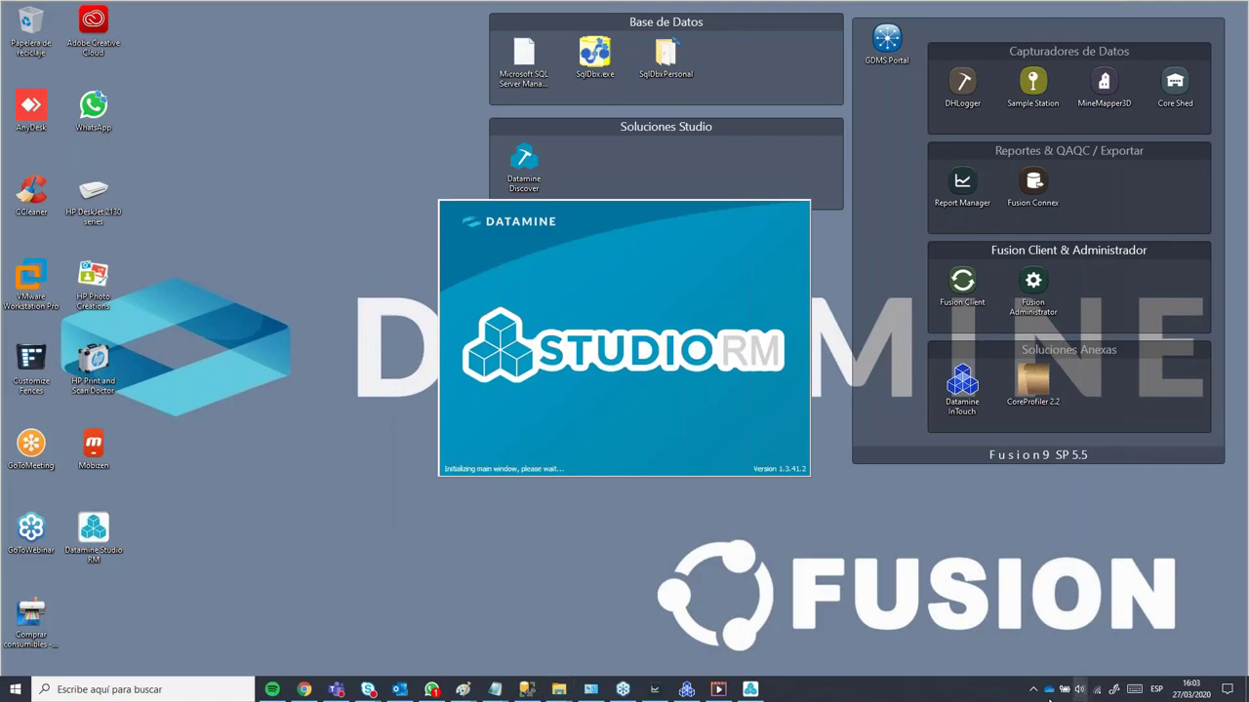
click(1080, 689)
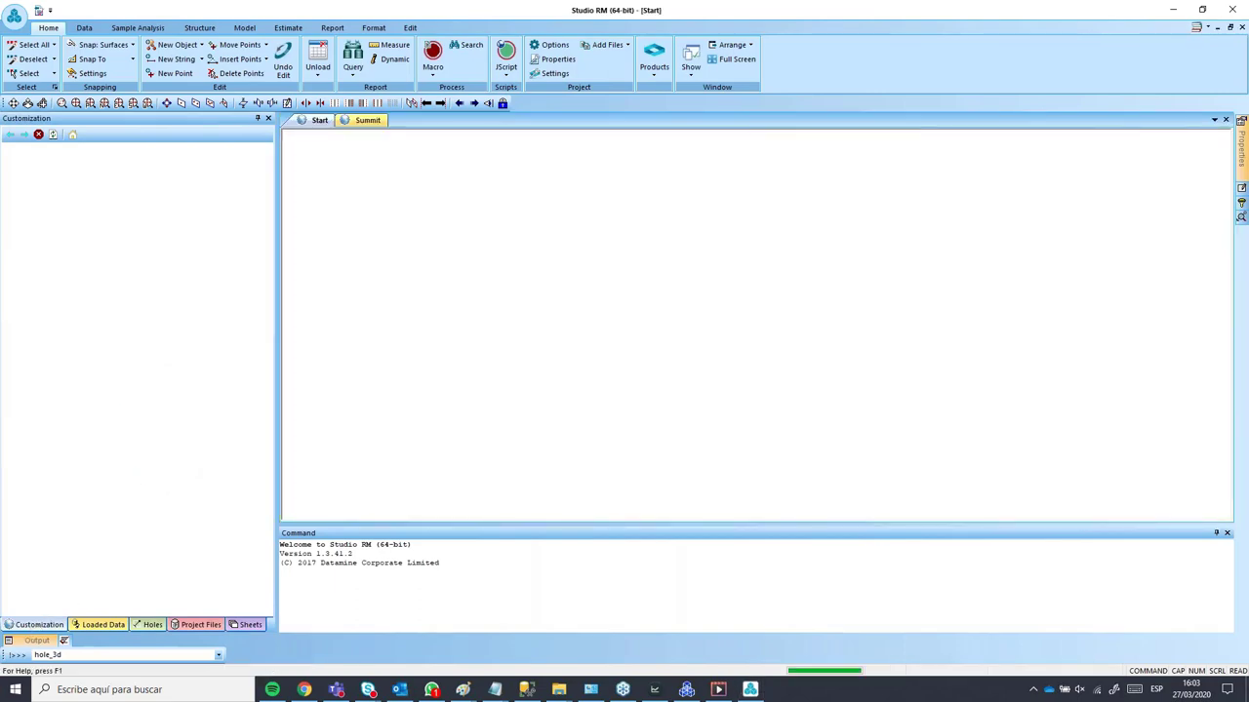
Step: Drag GS_v4_orig.htm from D:\DEMO_SND\GeoScript_v4.0 onto the Customization panel and dismiss the connection error
mouse_move(558, 690)
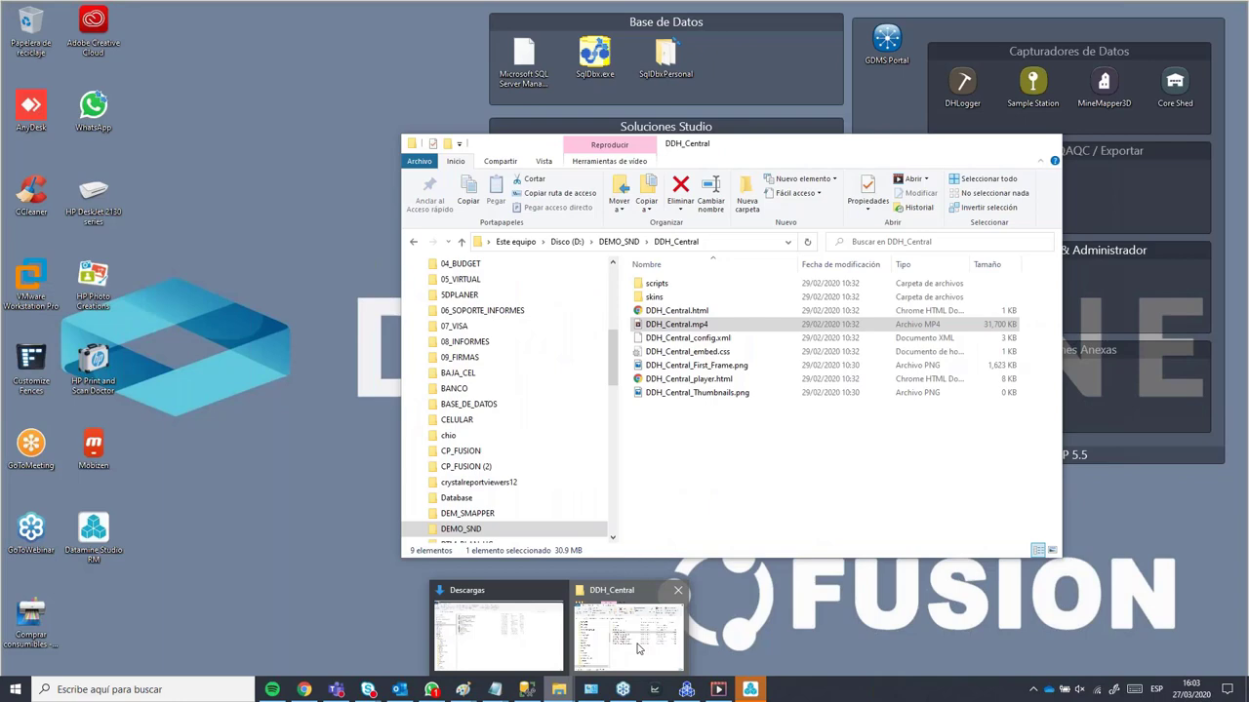
click(639, 649)
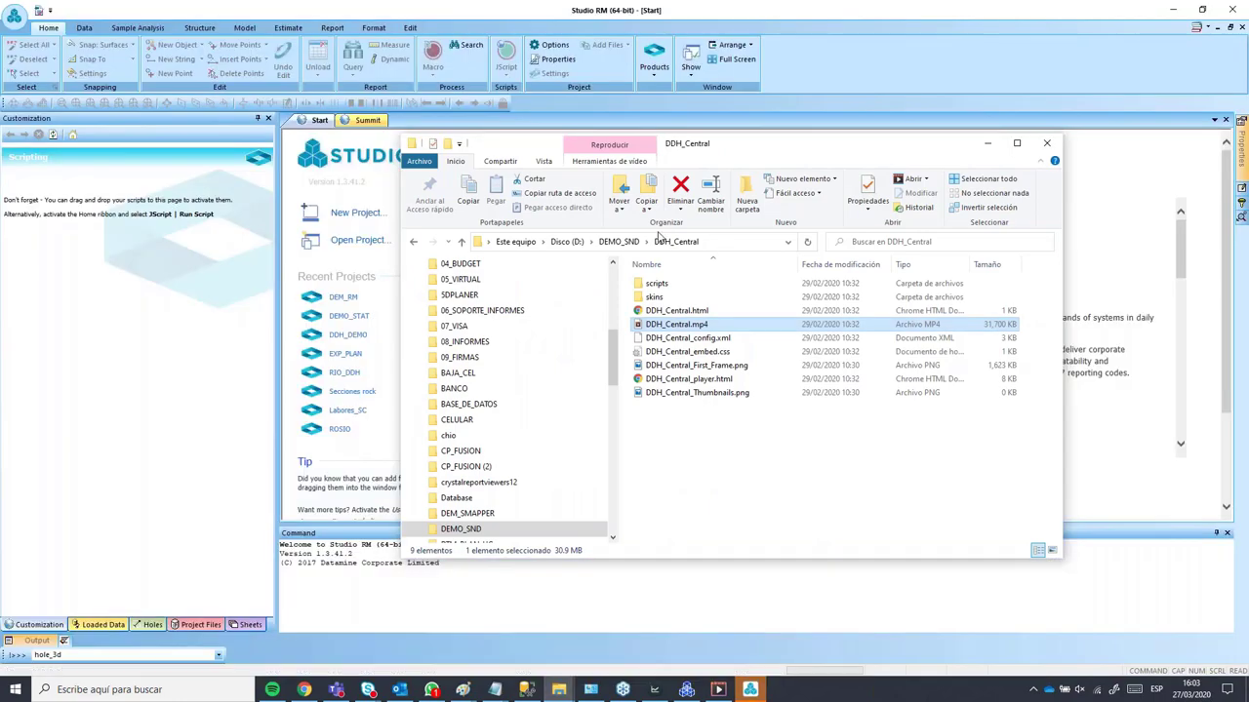
click(630, 243)
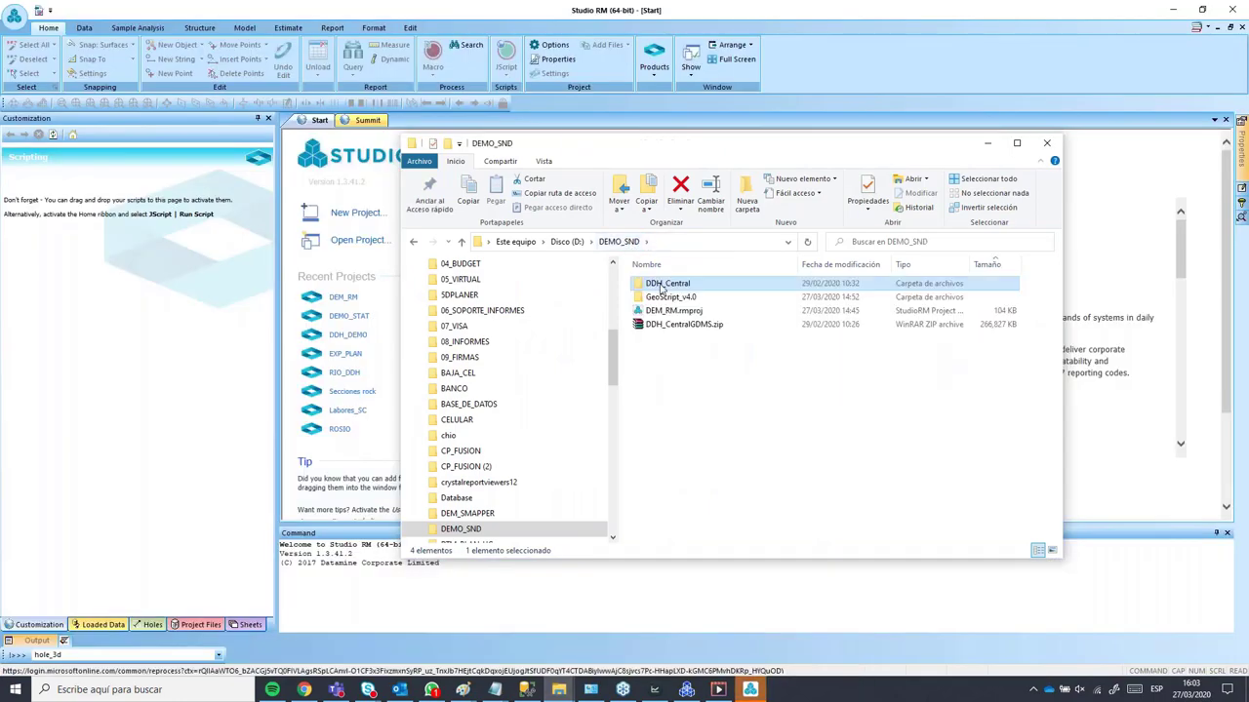
double_click(661, 285)
click(618, 243)
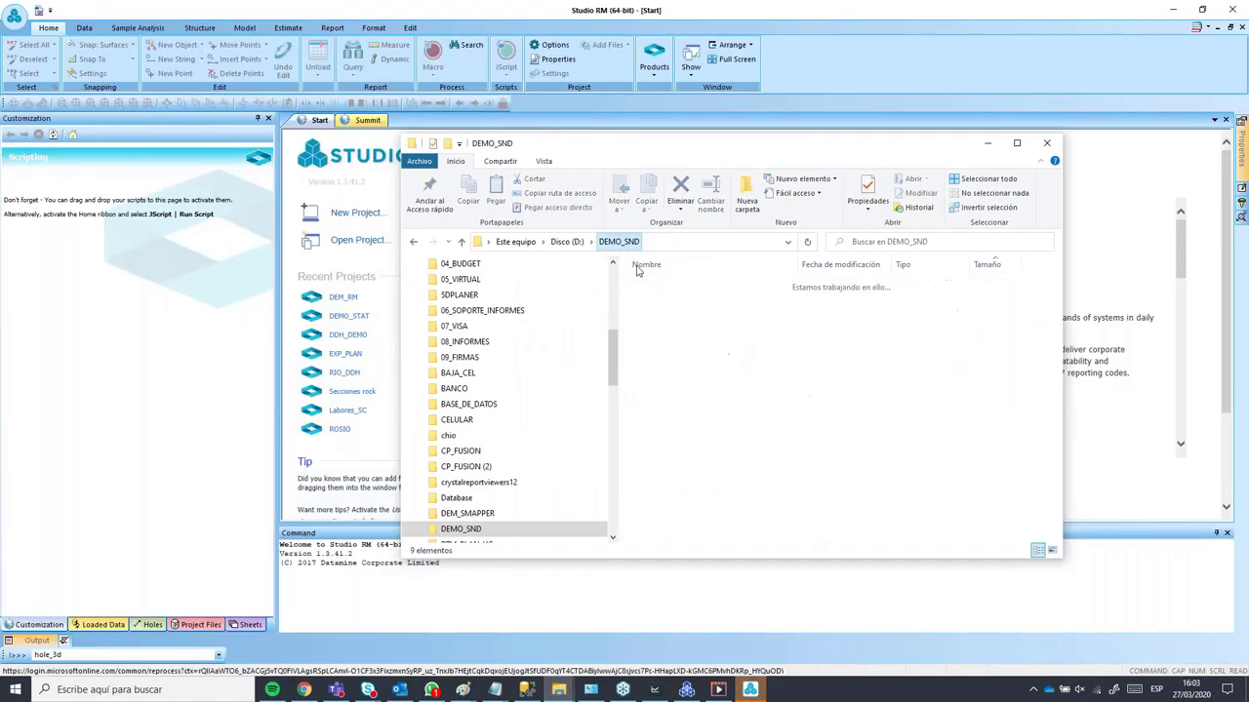
double_click(671, 297)
click(671, 365)
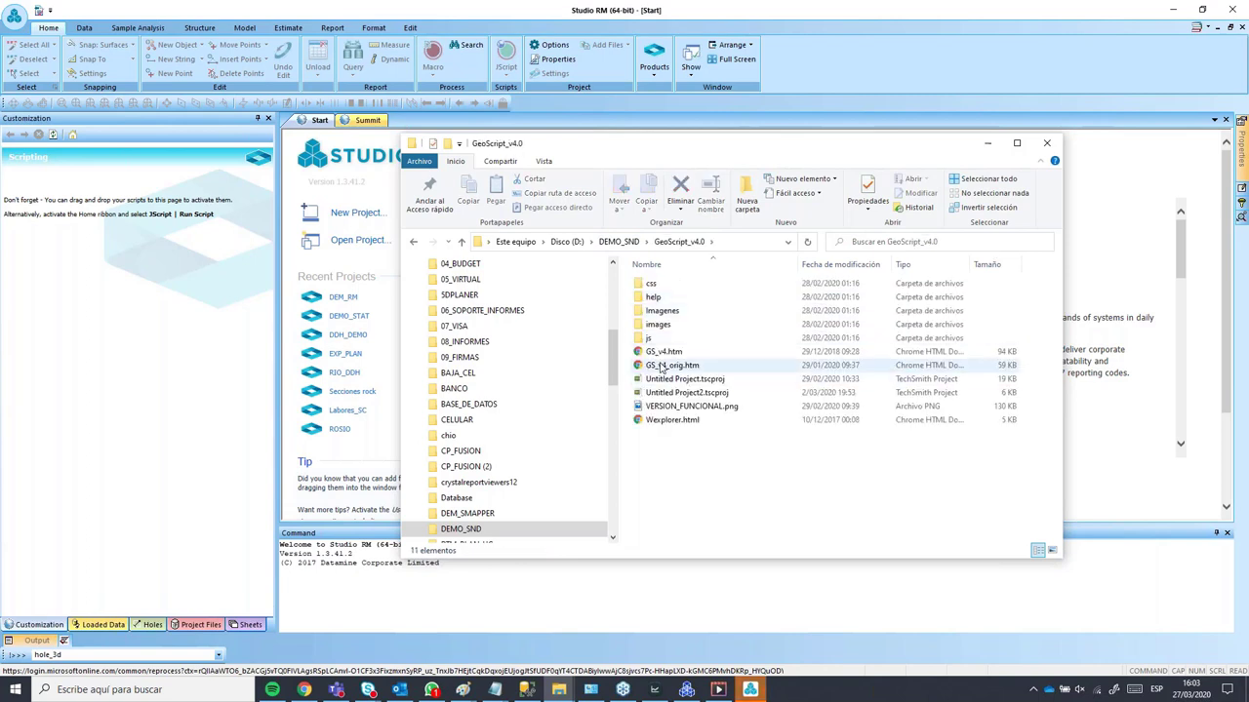
drag(458, 378, 115, 304)
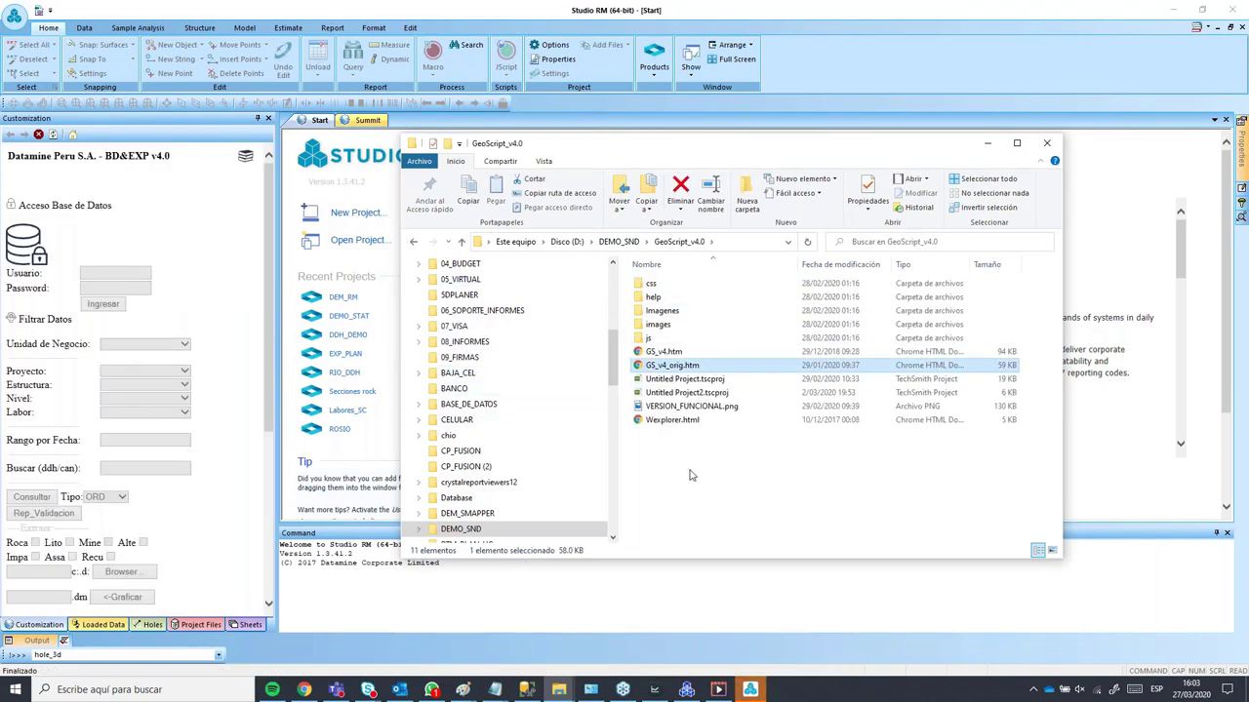
click(488, 7)
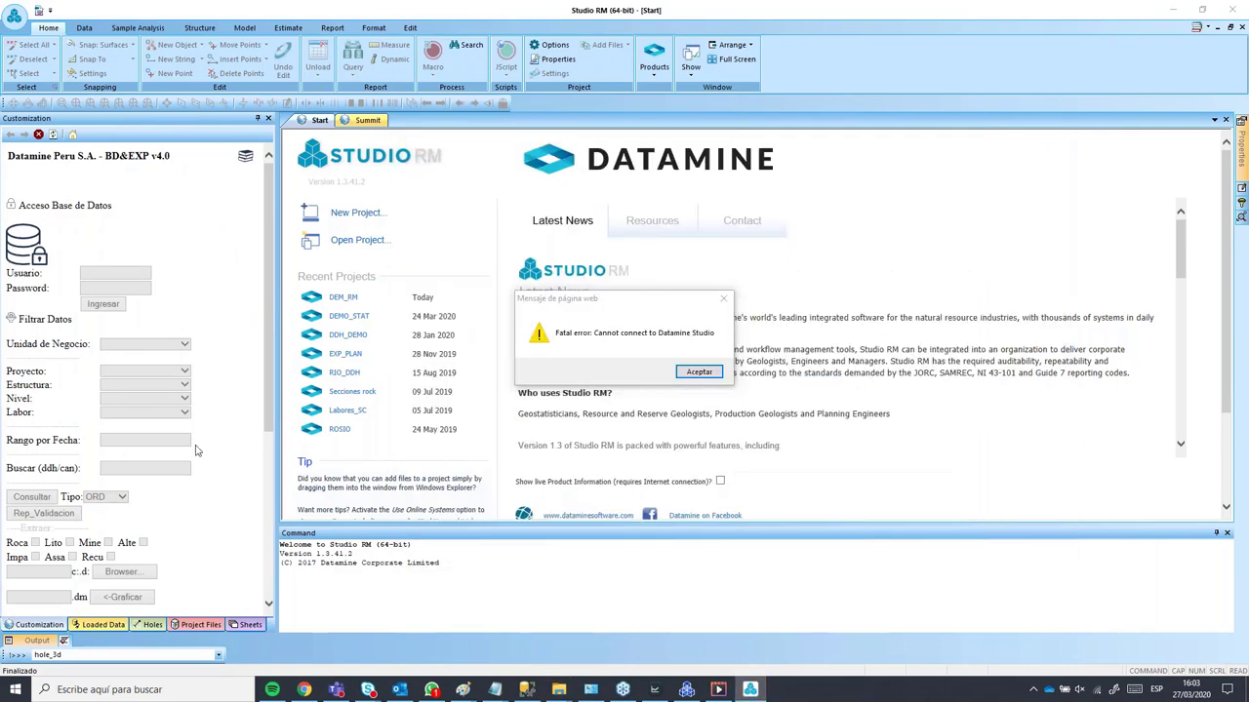
click(694, 371)
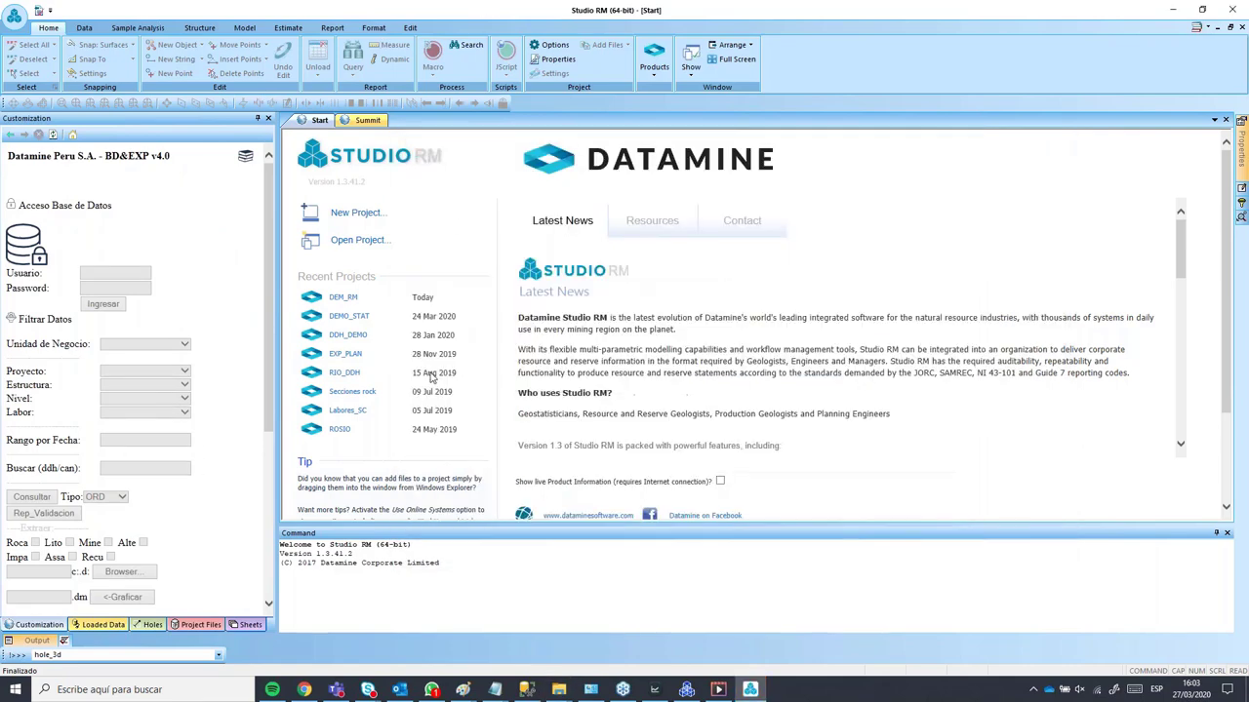
Step: Check the loaded data list, then navigate the folder window back to DEMO_SND
click(102, 625)
click(65, 624)
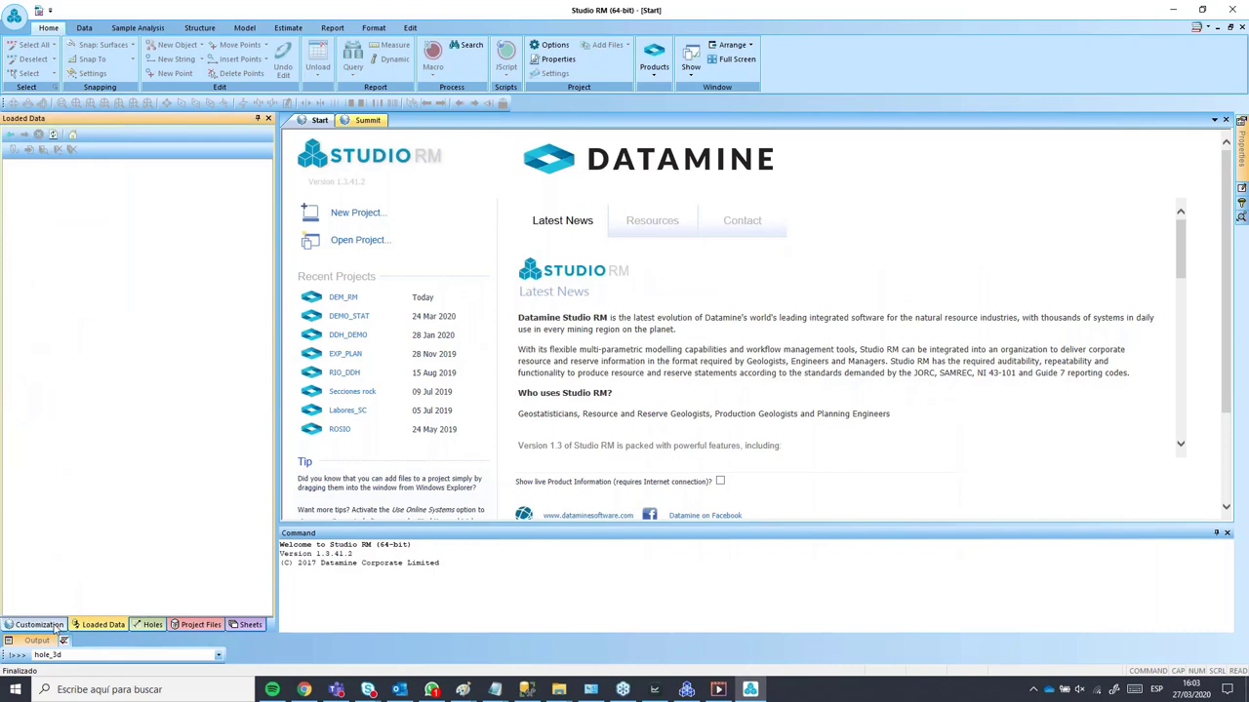
mouse_move(559, 691)
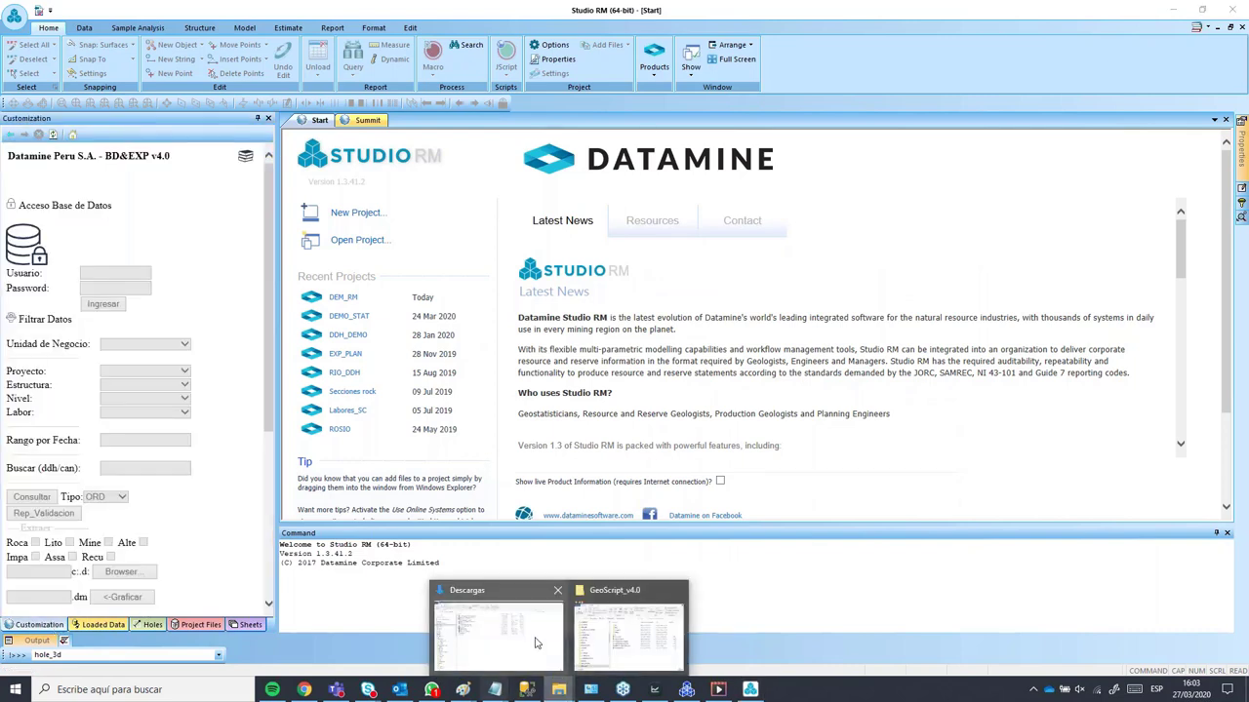
click(620, 634)
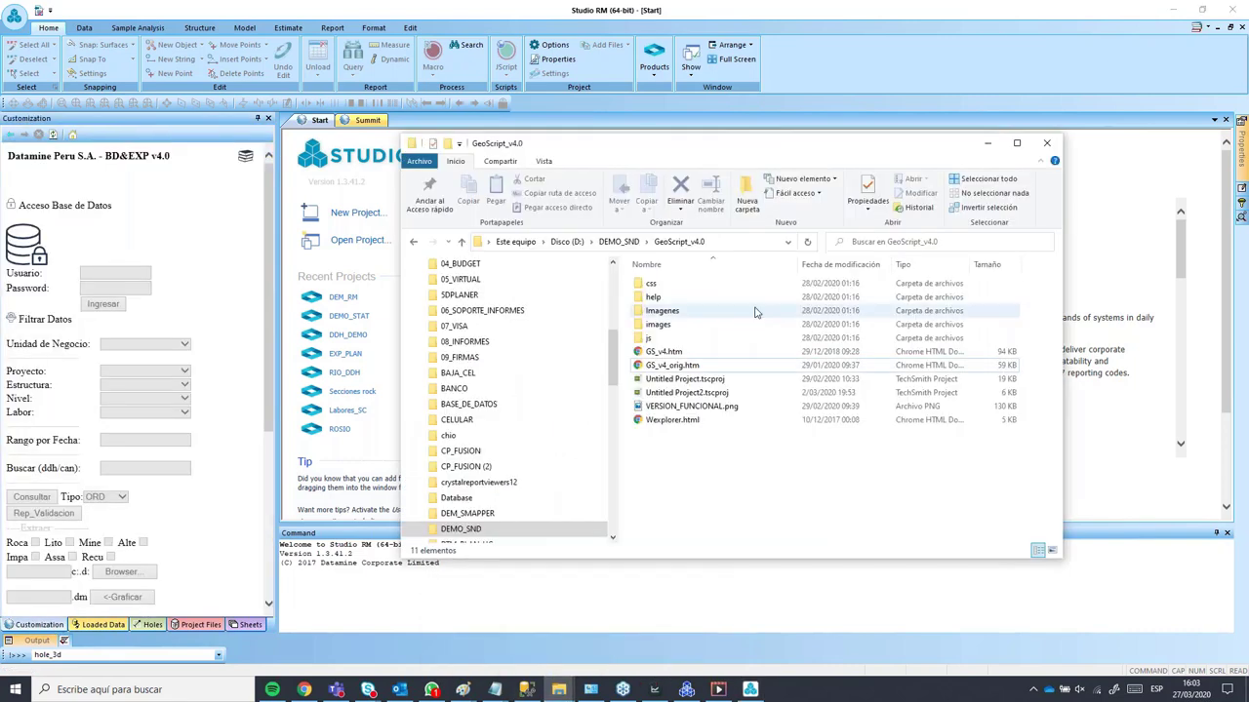
click(624, 242)
scroll(507, 463, down, 1)
click(483, 467)
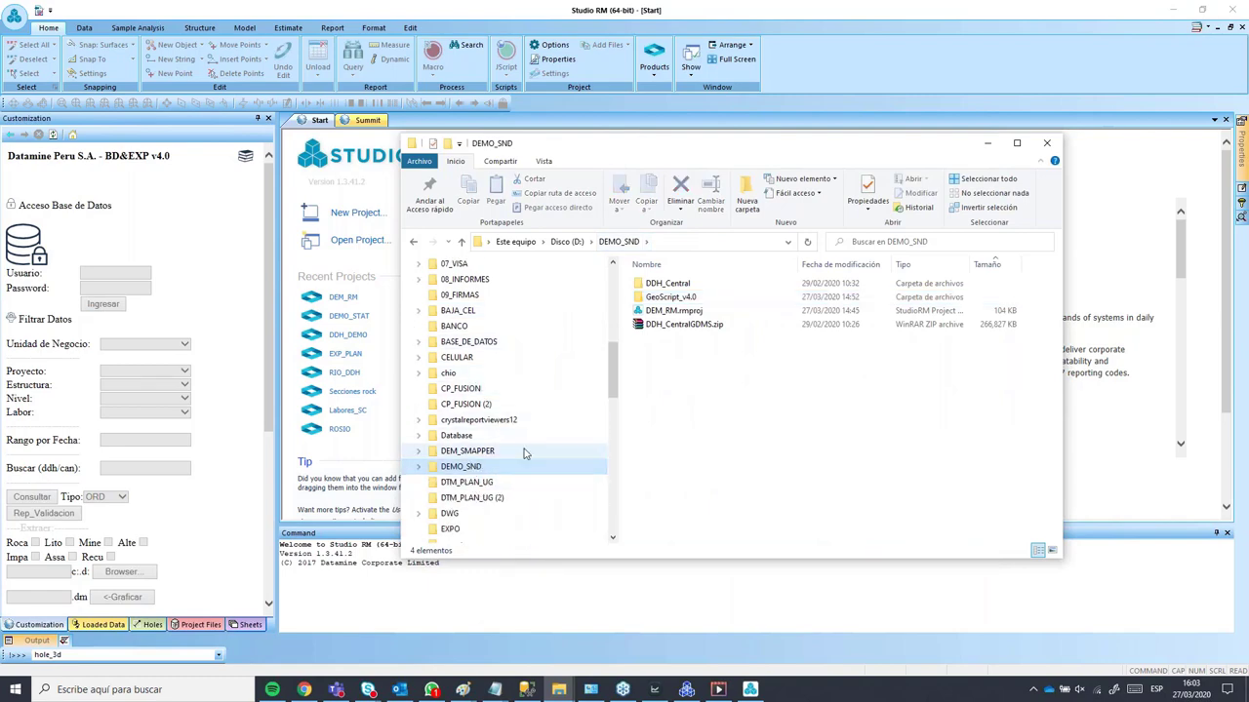
Step: Maximise Studio RM, cancel Open Project, and start a New Project instead
click(652, 8)
double_click(652, 8)
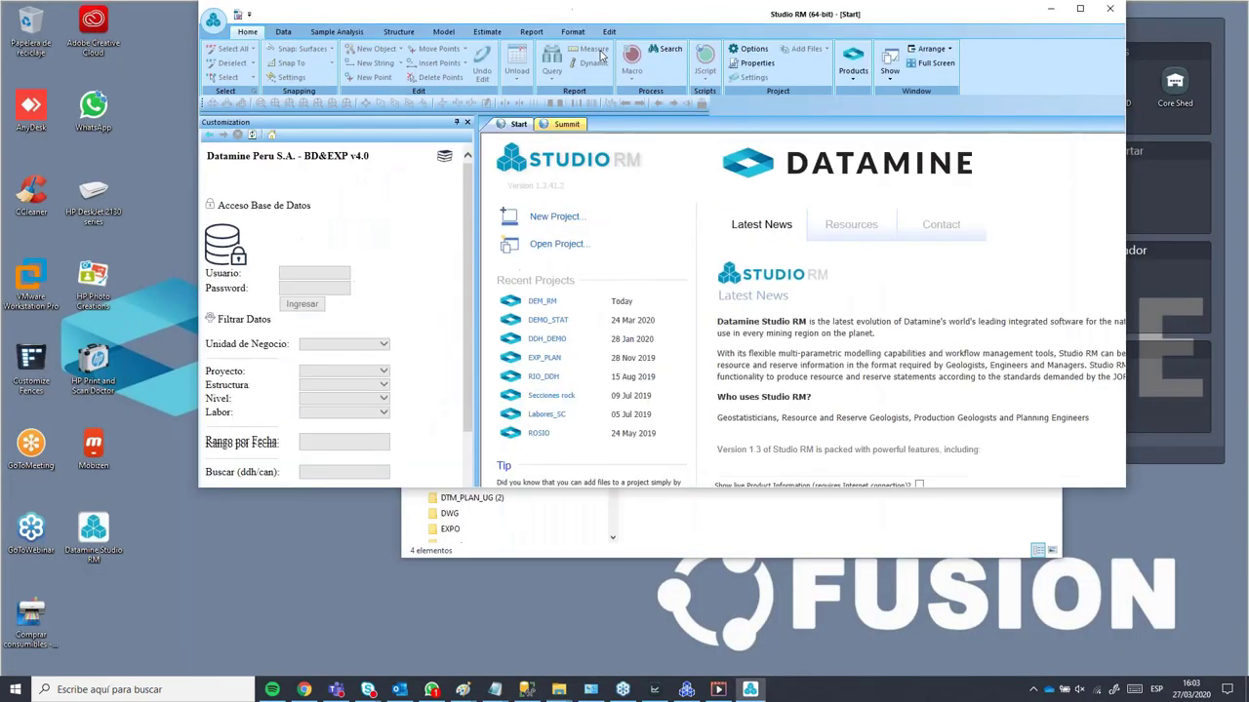
double_click(508, 12)
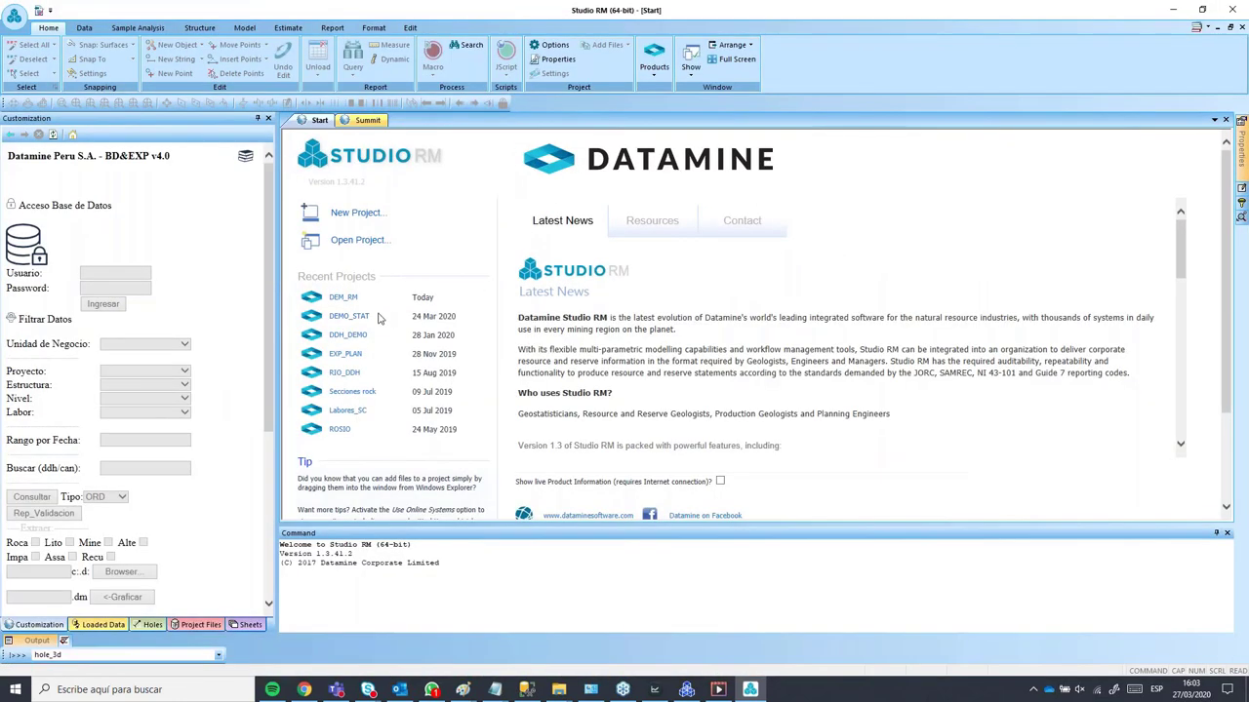
click(357, 246)
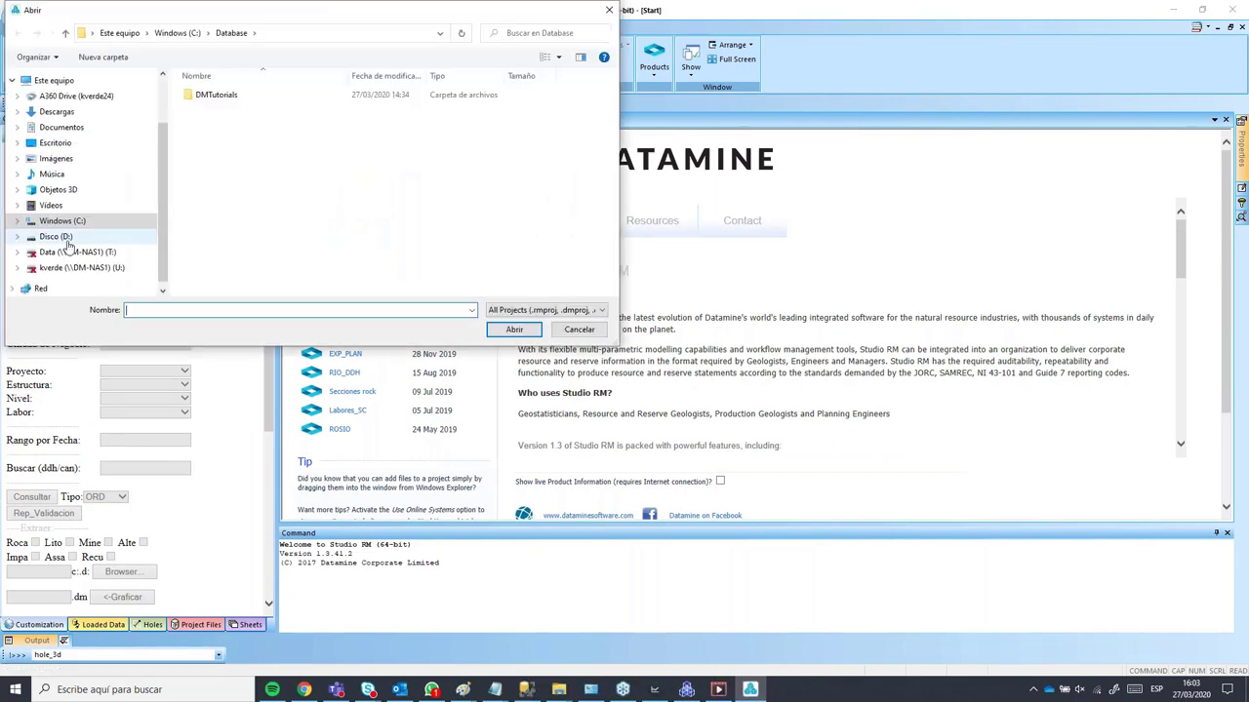
click(578, 329)
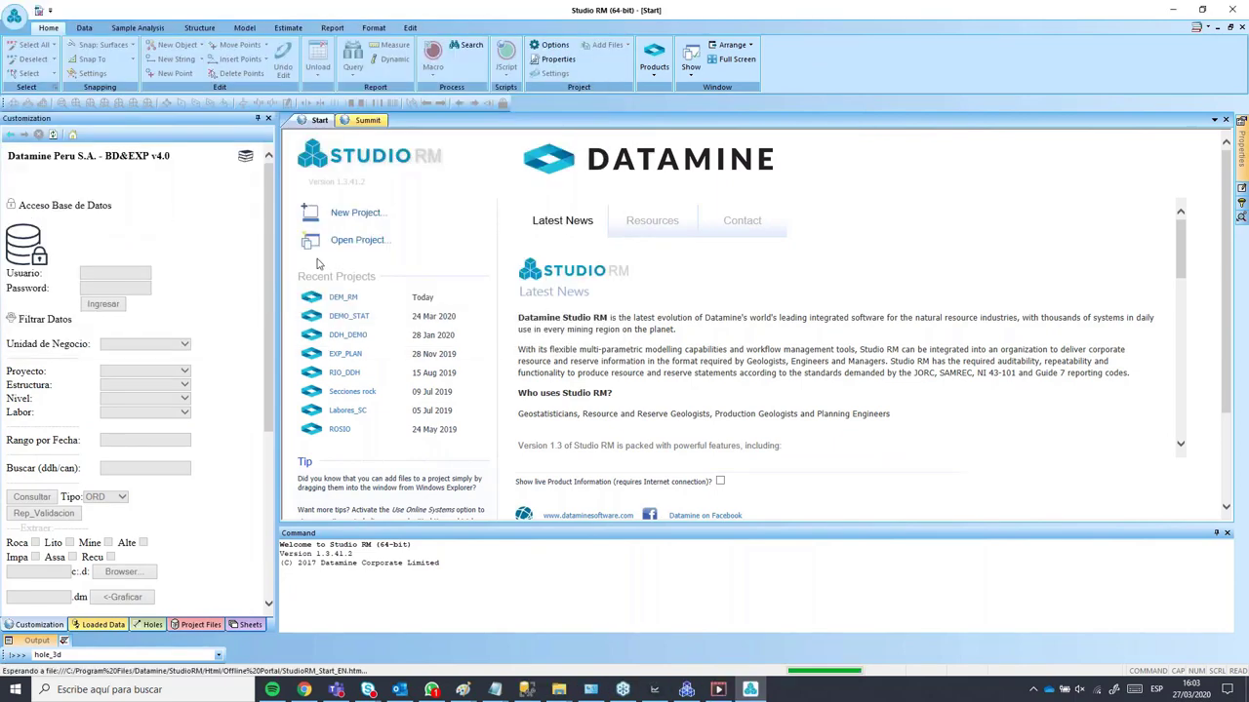
click(357, 213)
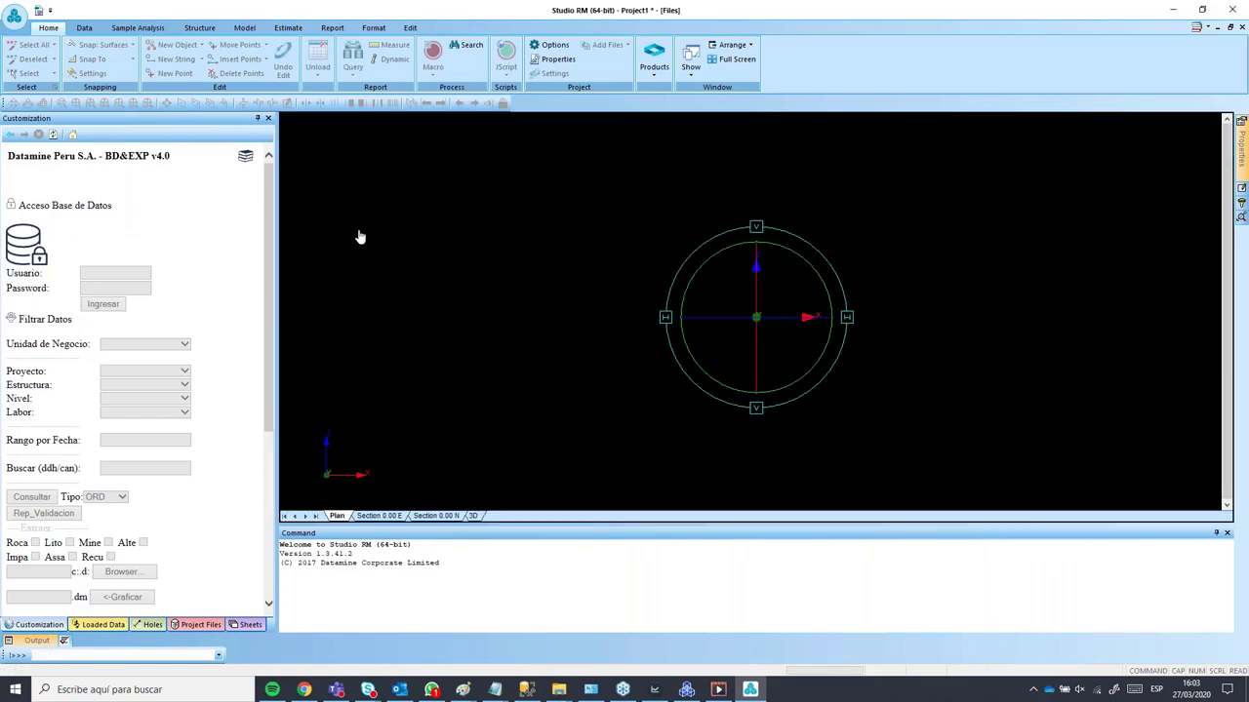
Step: Complete the Project Wizard with the location set to D:\DEMO_SND to create Project1
click(642, 454)
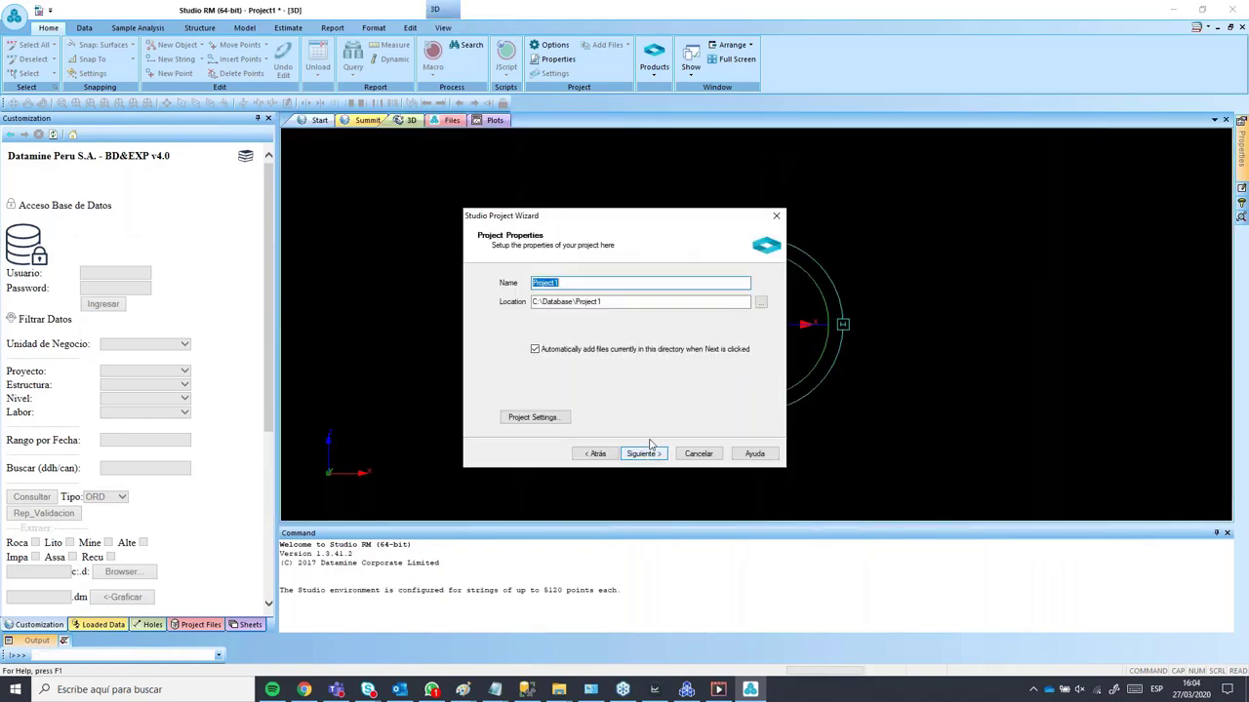
click(761, 302)
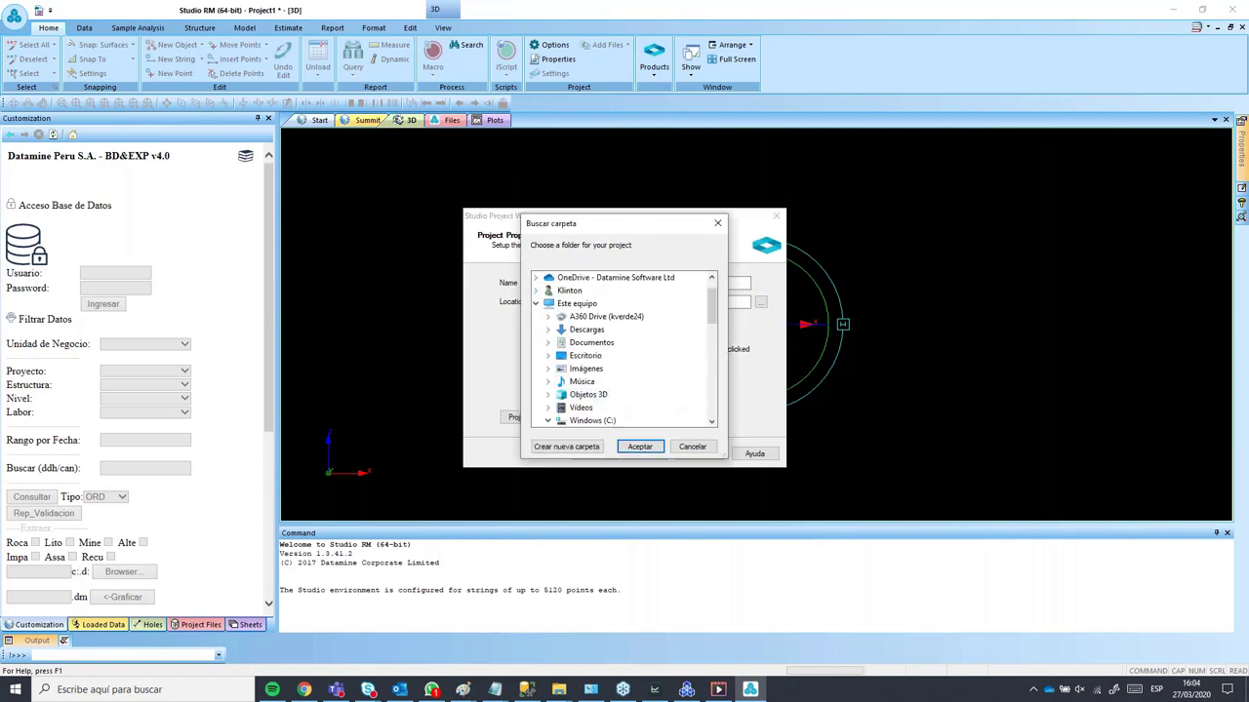
scroll(624, 349, up, 1)
click(595, 395)
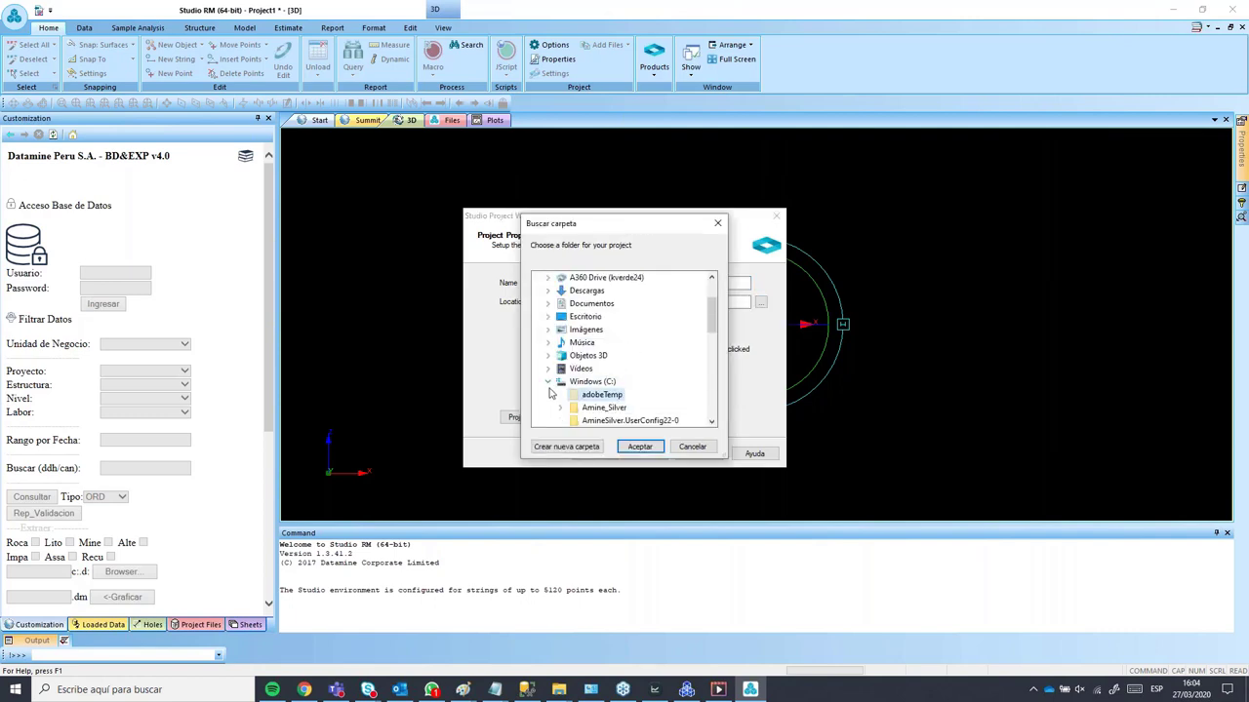
click(549, 381)
scroll(566, 361, down, 1)
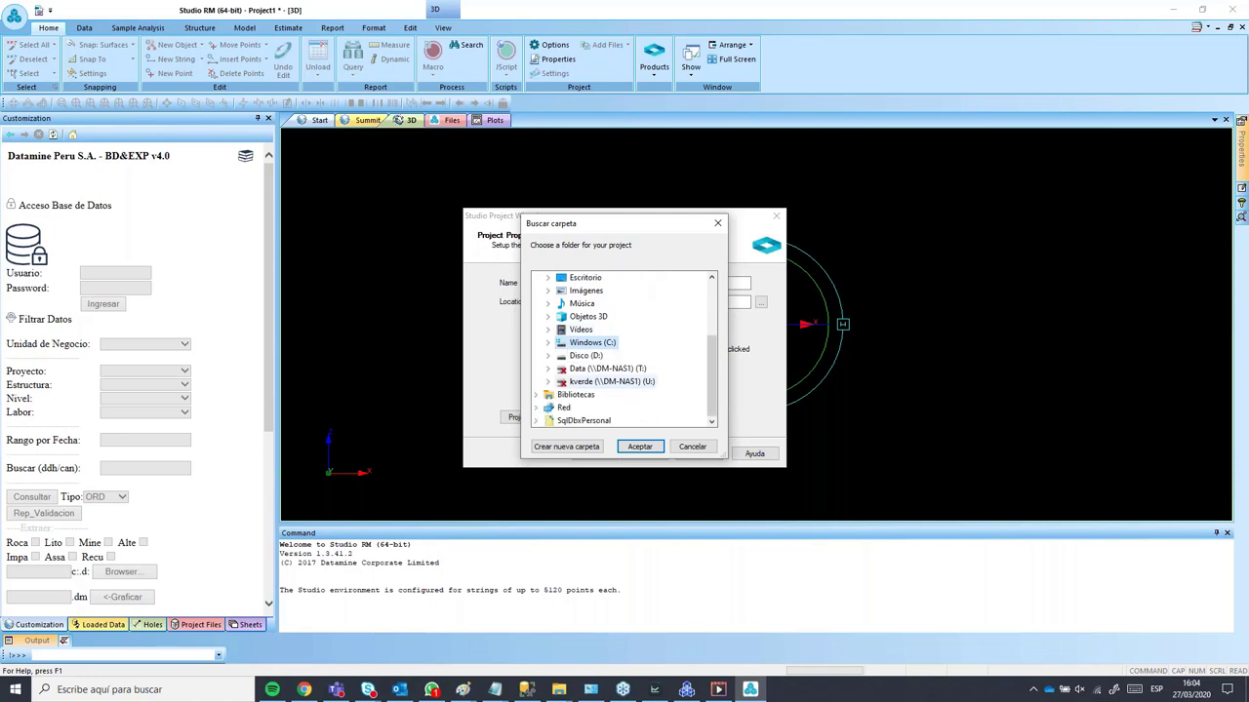
double_click(590, 355)
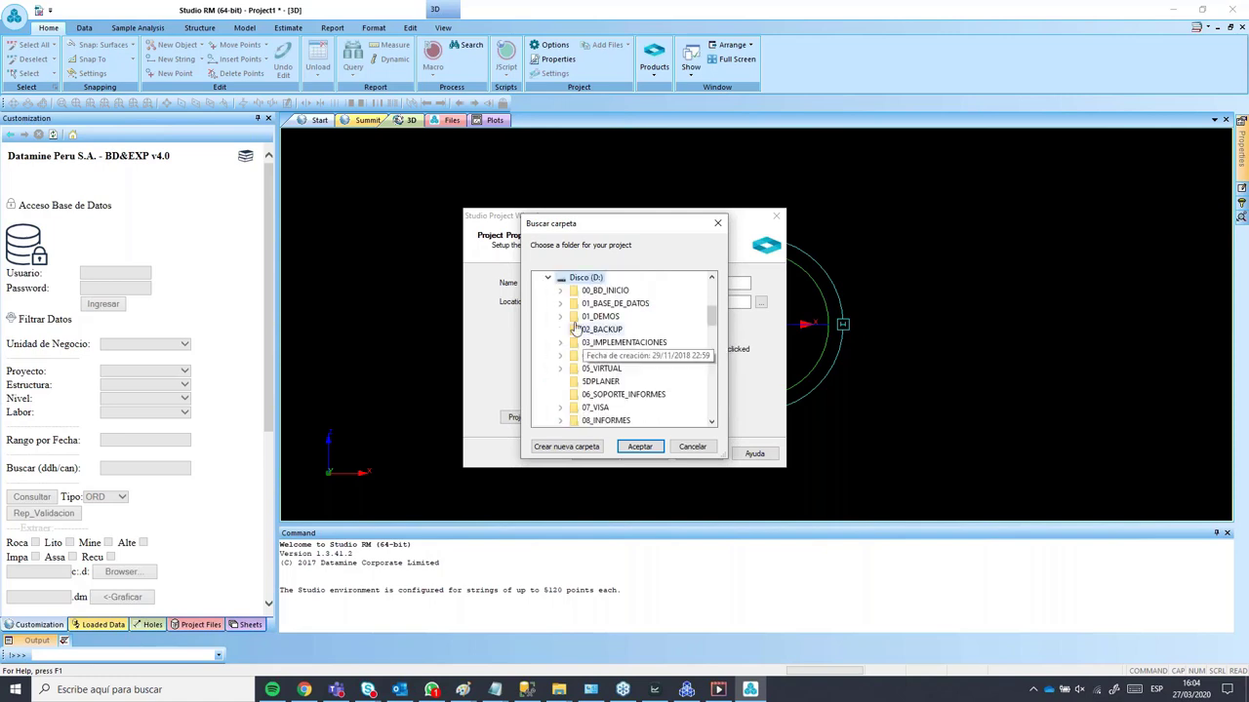
scroll(656, 379, down, 3)
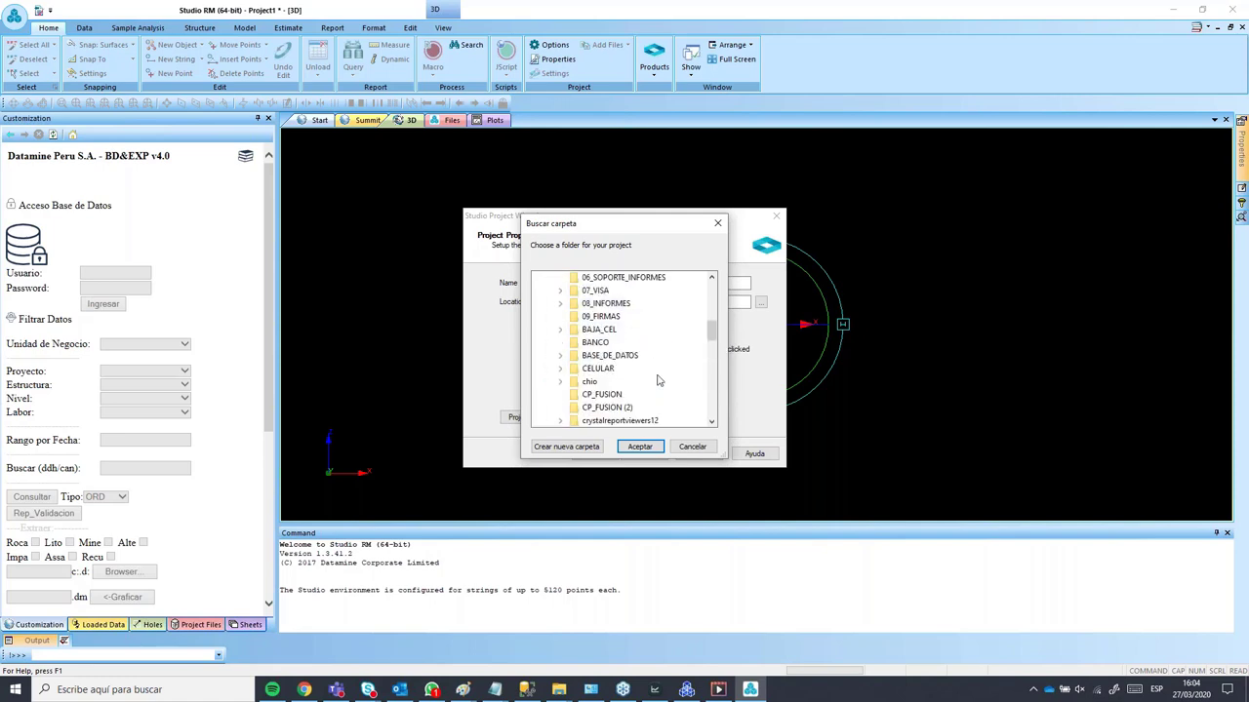
scroll(659, 374, down, 2)
click(629, 383)
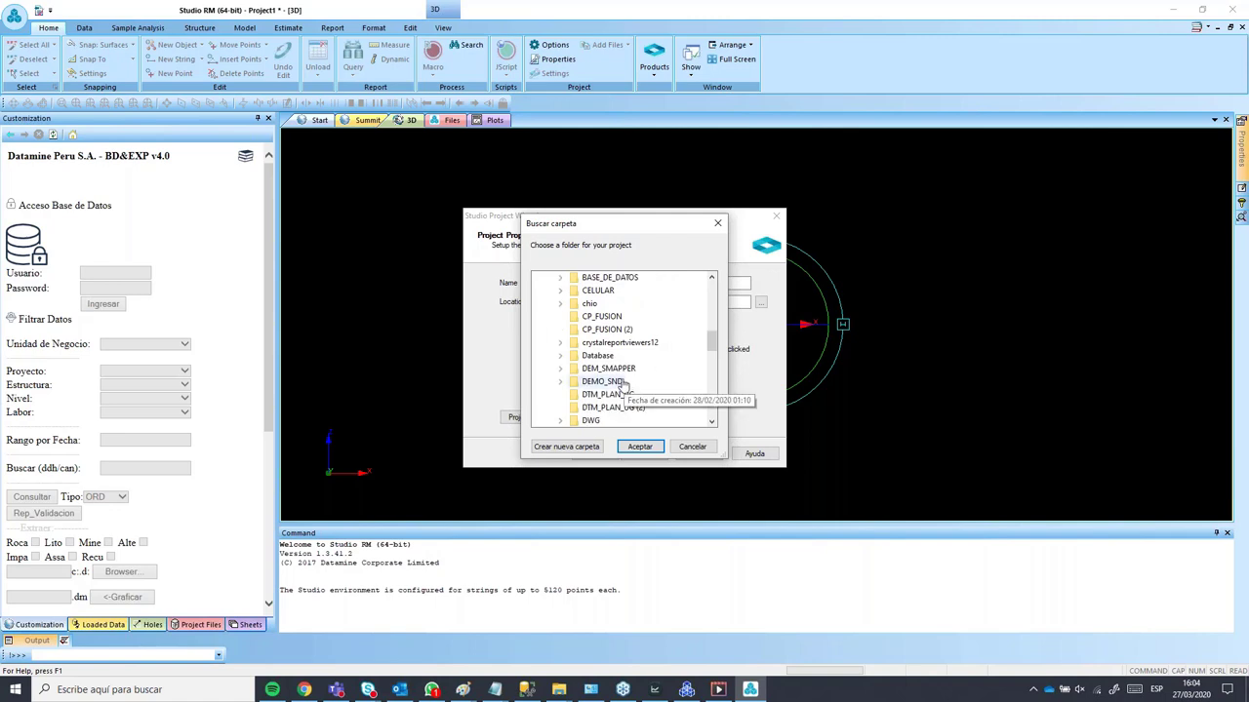
click(640, 446)
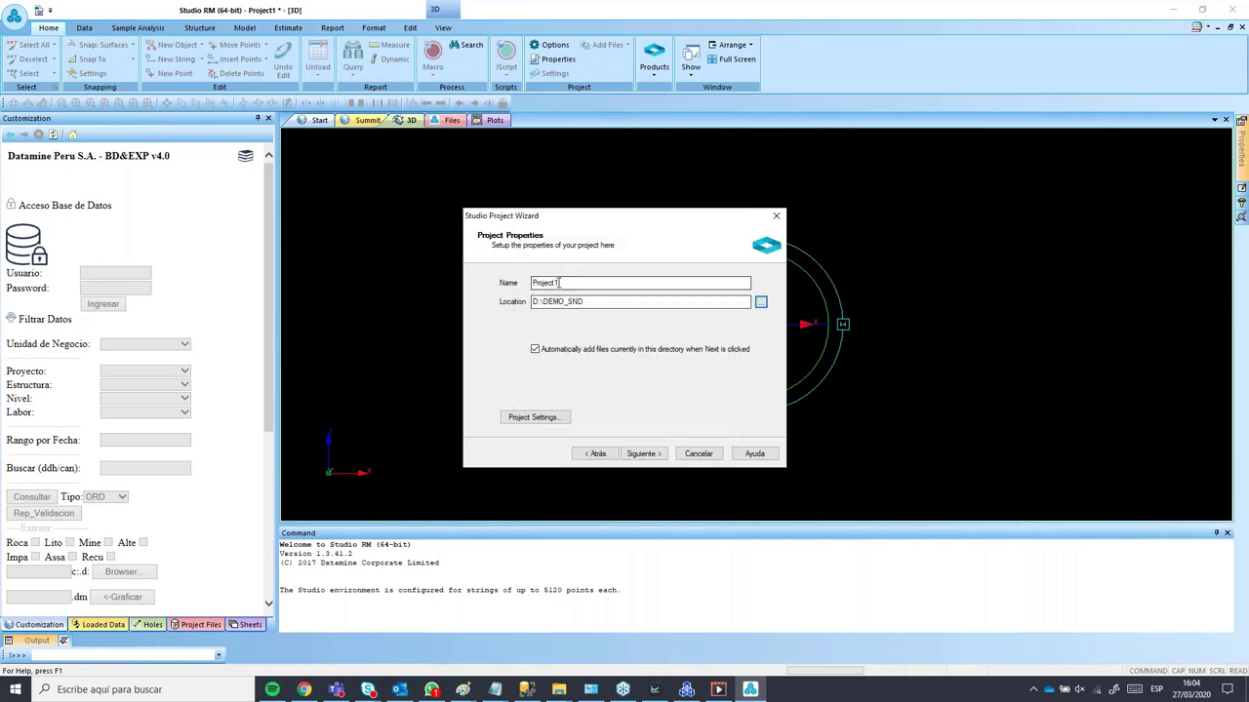
click(642, 454)
click(643, 454)
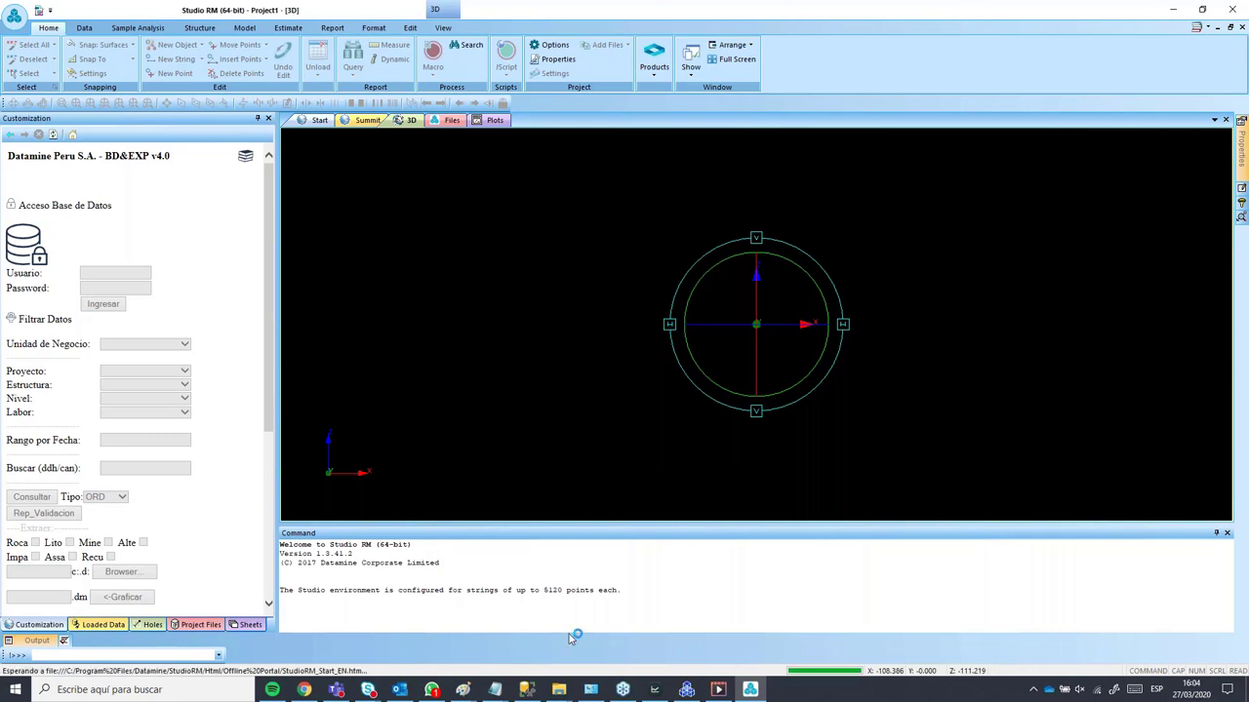
Step: Load GS_v4_orig.htm from the GeoScript_v4.0 folder into the Customization panel
mouse_move(559, 690)
click(629, 622)
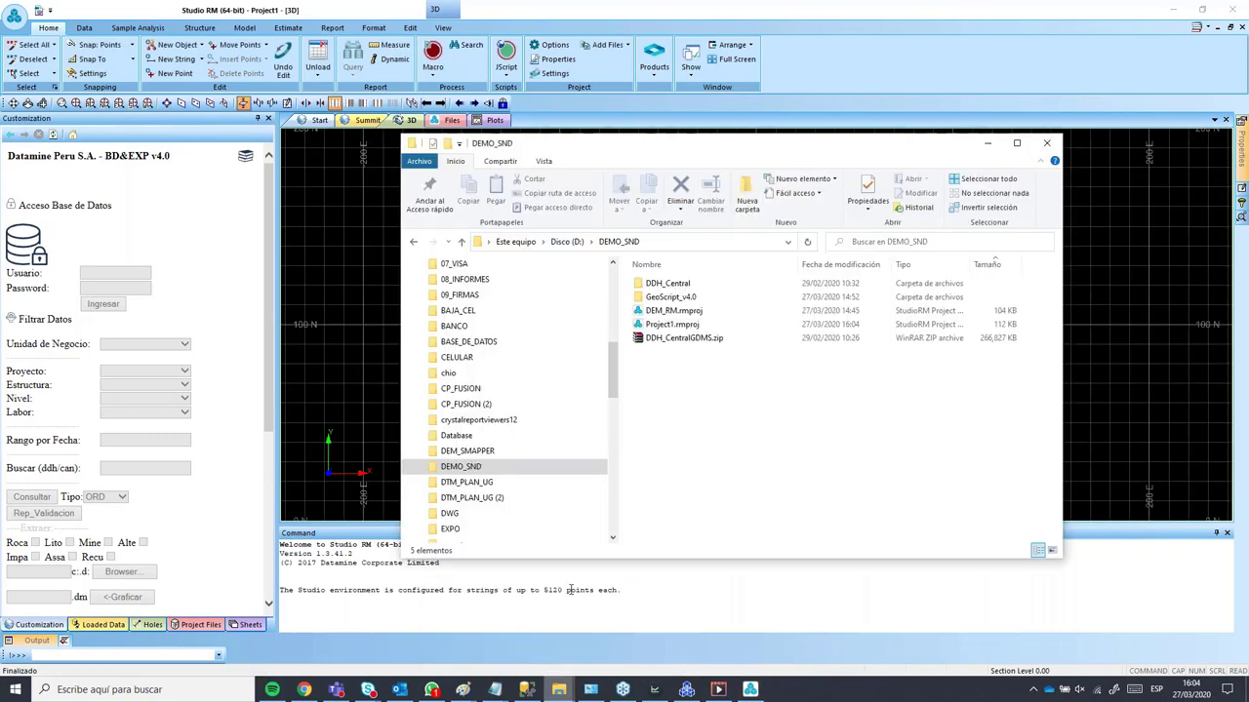
double_click(652, 305)
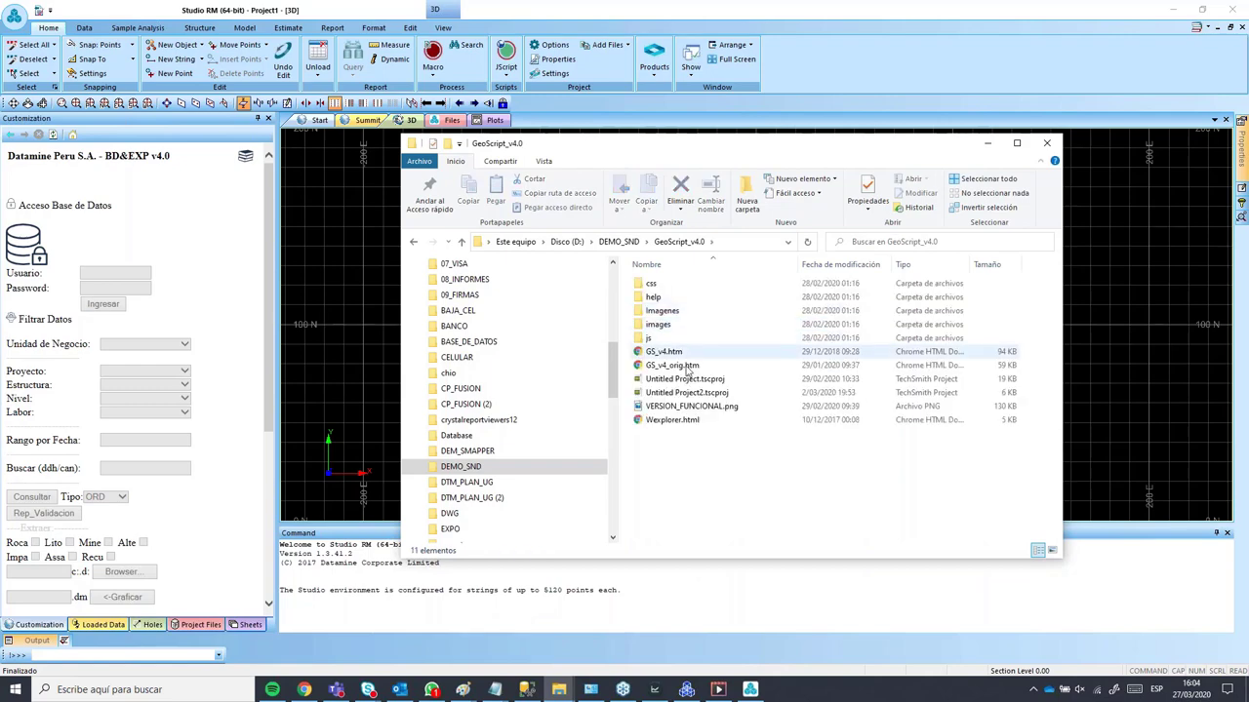
drag(669, 365, 211, 318)
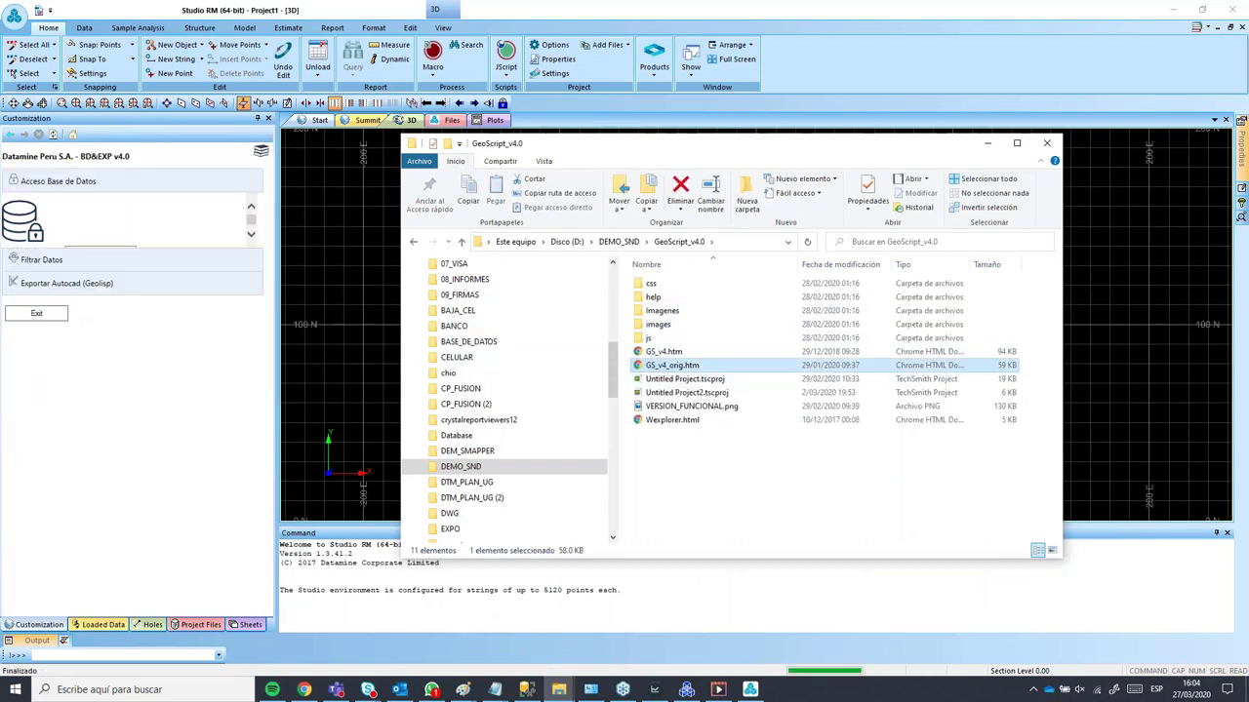
Step: Log into the database, select MINA1_SONDAJES and query it, returning 638 unique records
click(109, 253)
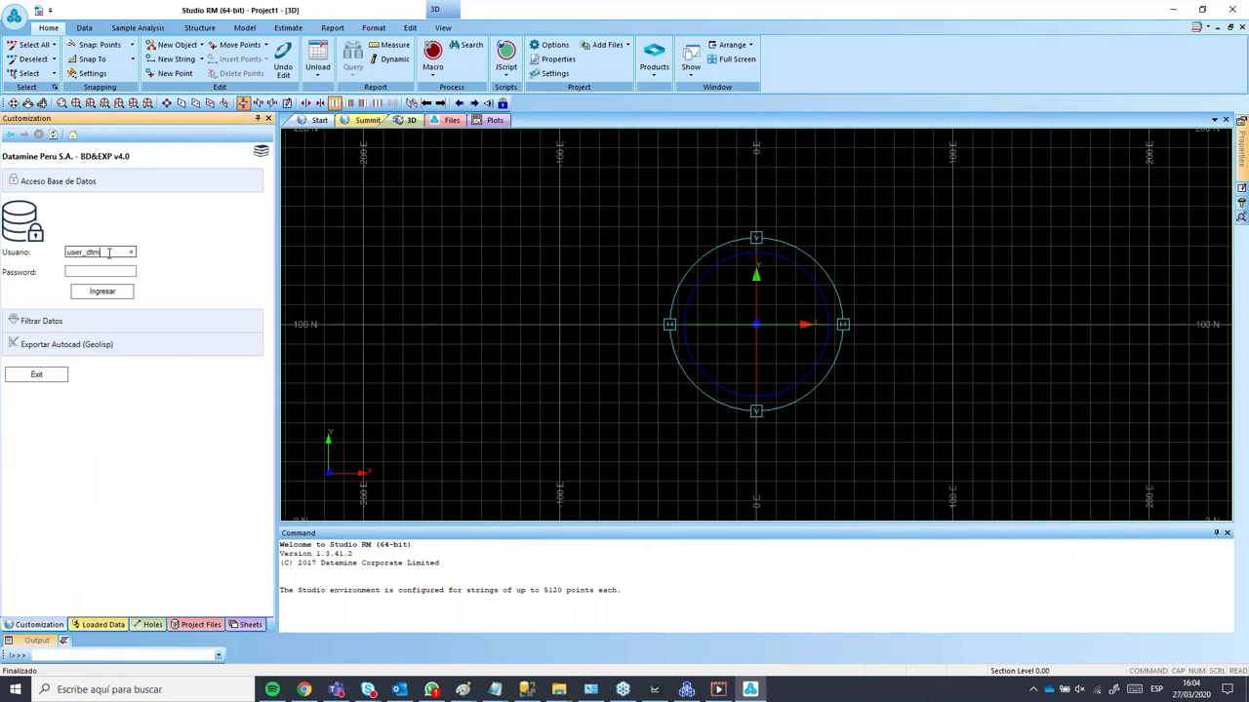
click(109, 273)
click(115, 294)
click(169, 237)
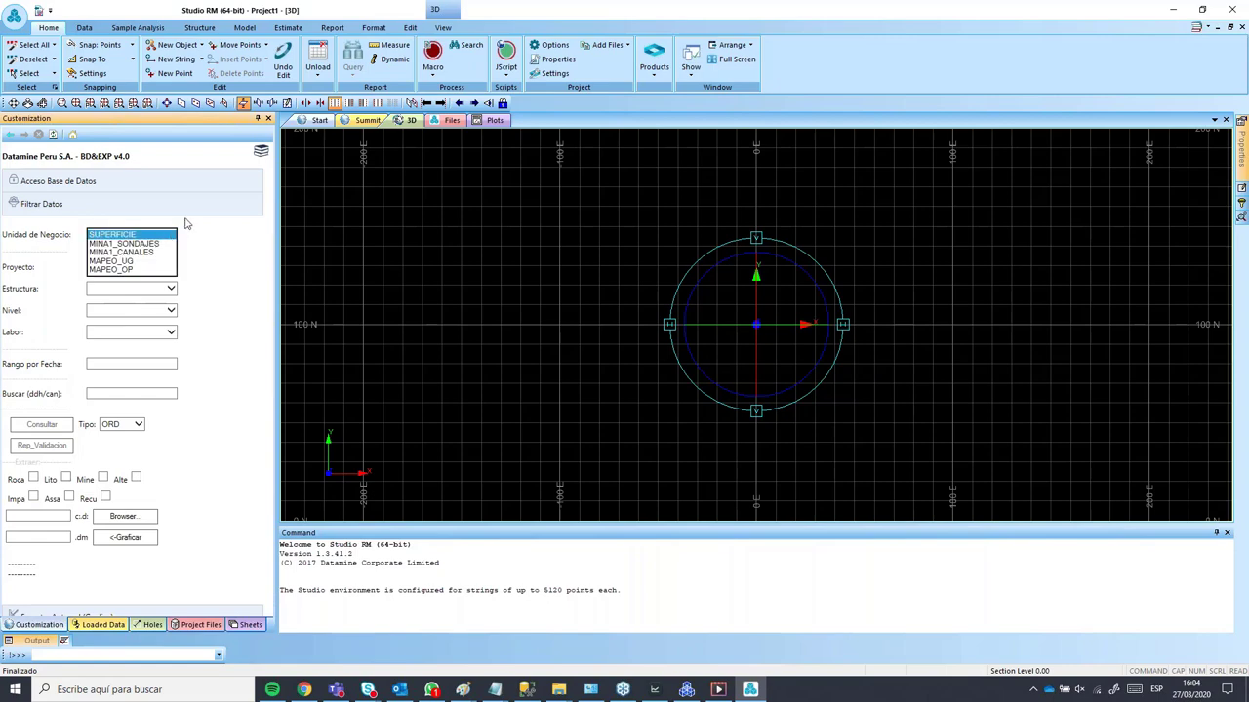
click(131, 251)
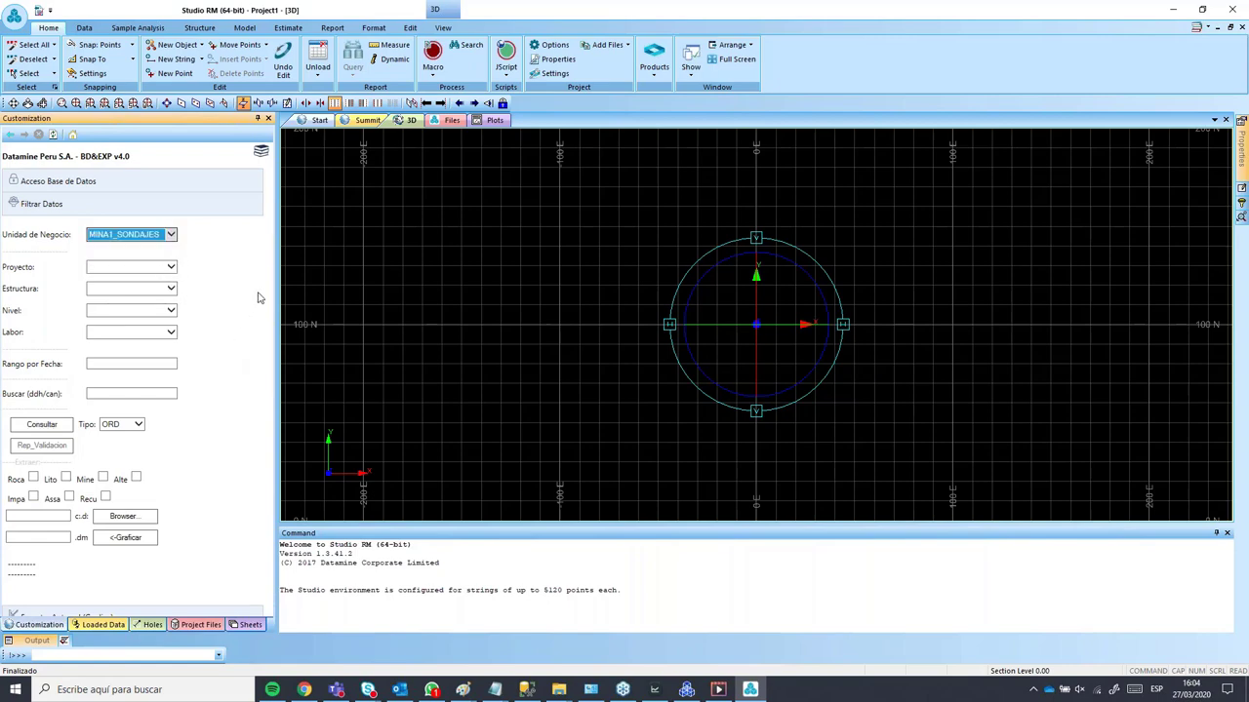
click(57, 428)
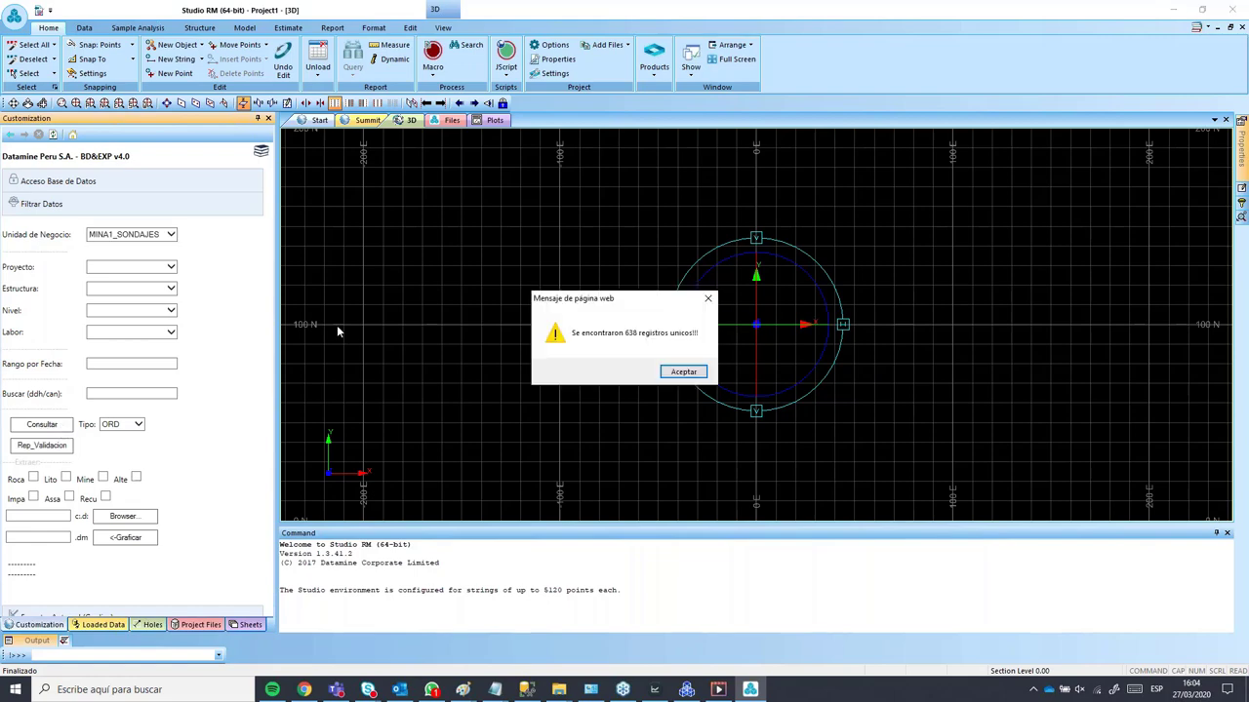
drag(582, 299, 372, 246)
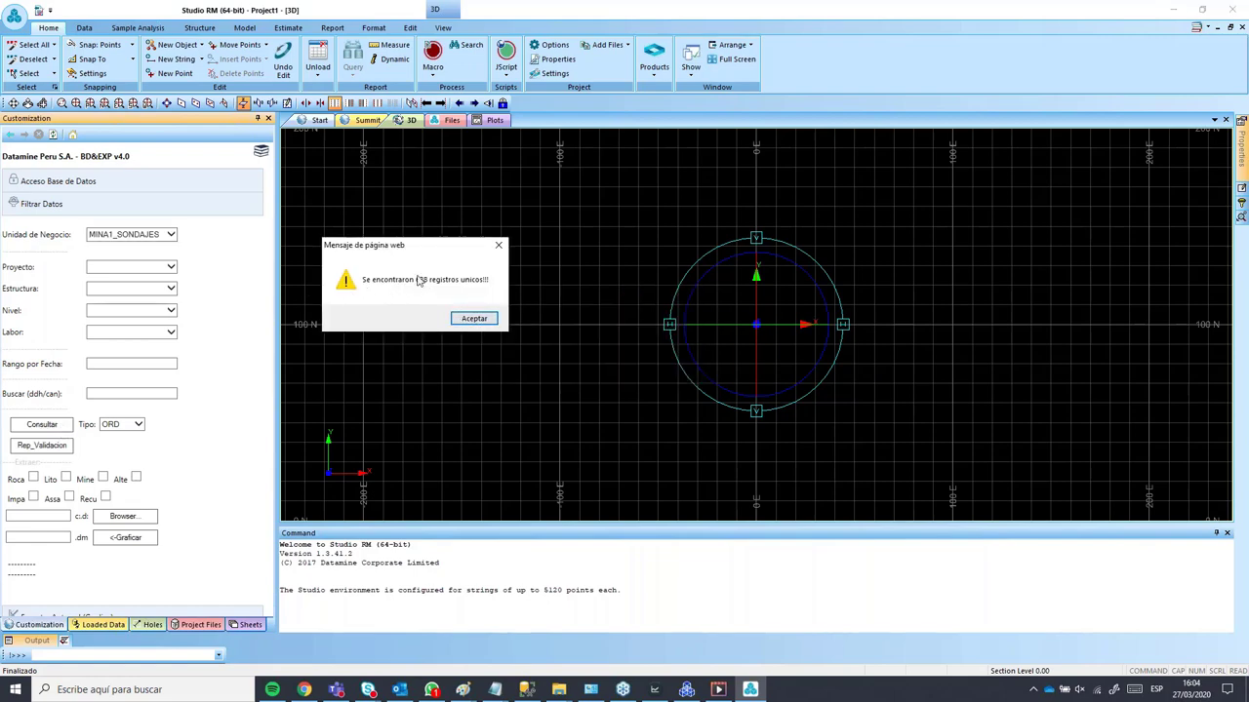
click(474, 318)
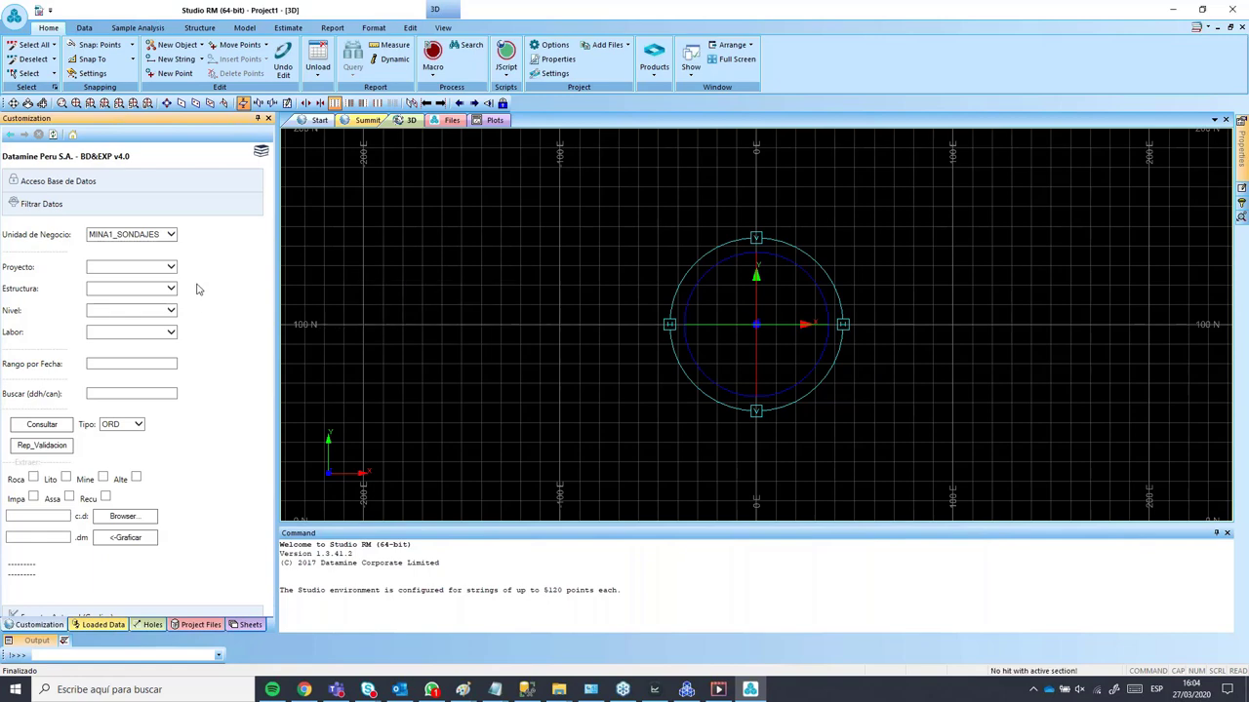
click(171, 268)
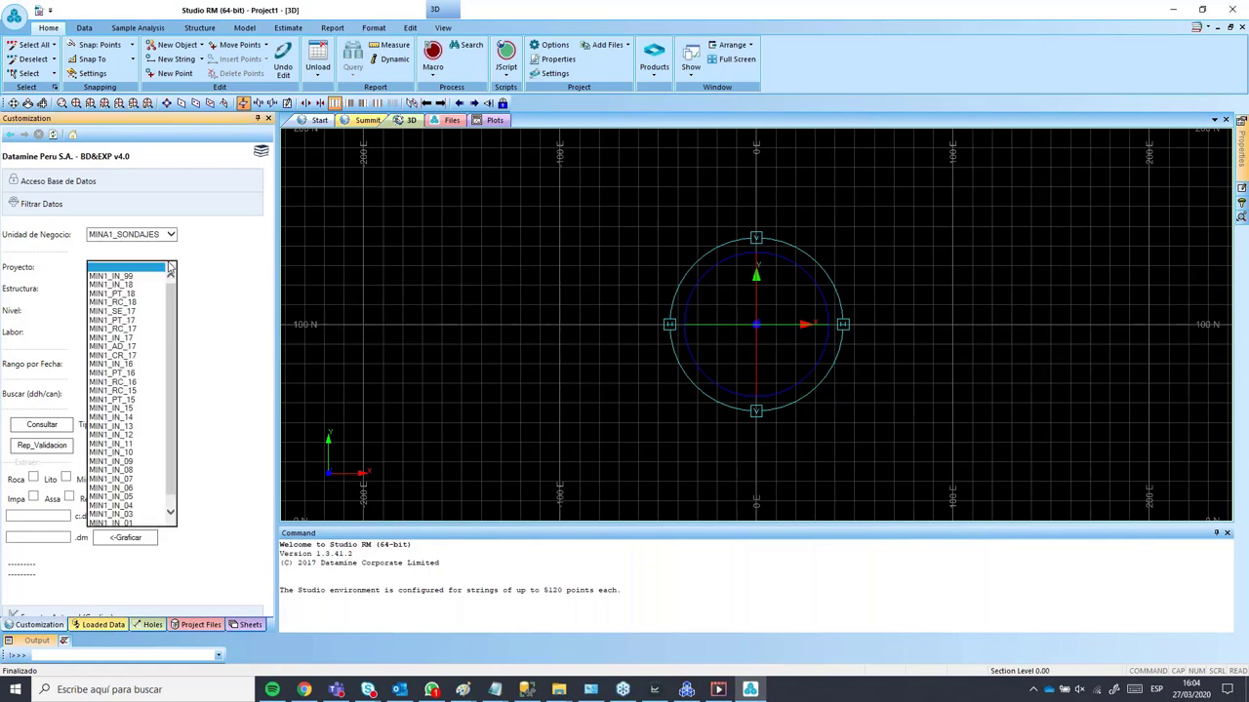
Step: Query project MIN1_IN_18 for 71 unique records, tick Assa, and switch to the DDH_Central video
click(121, 283)
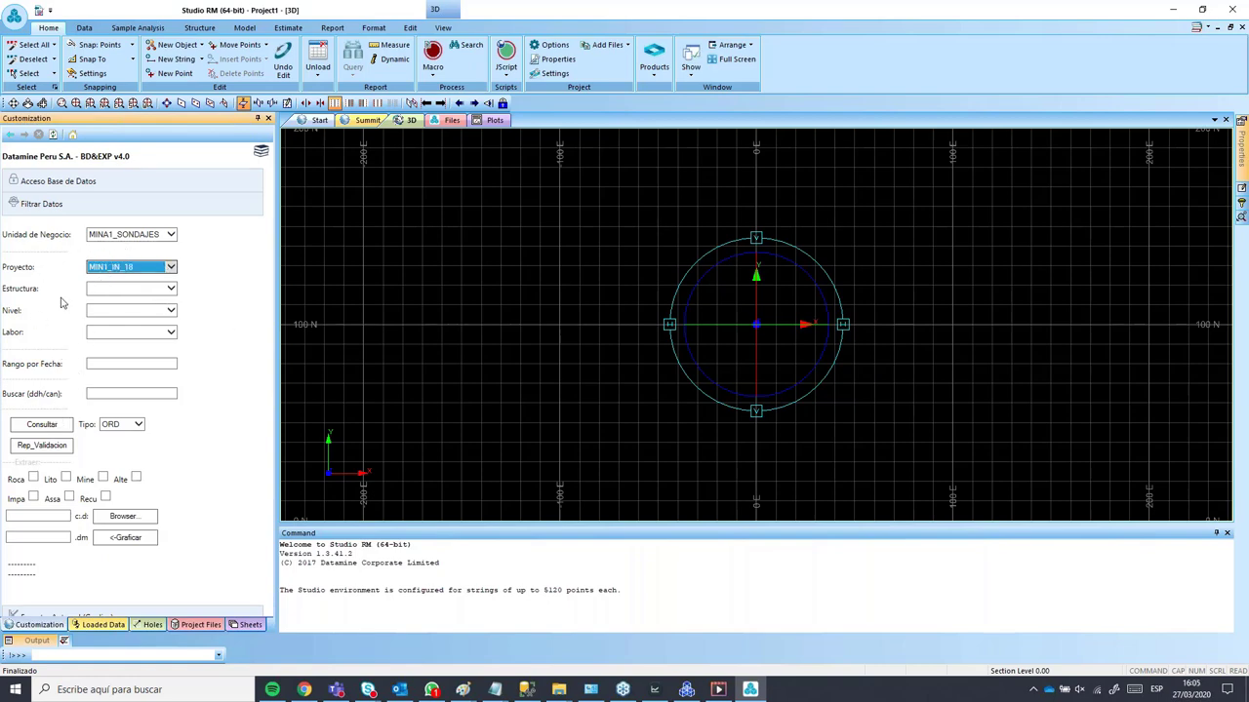
click(42, 427)
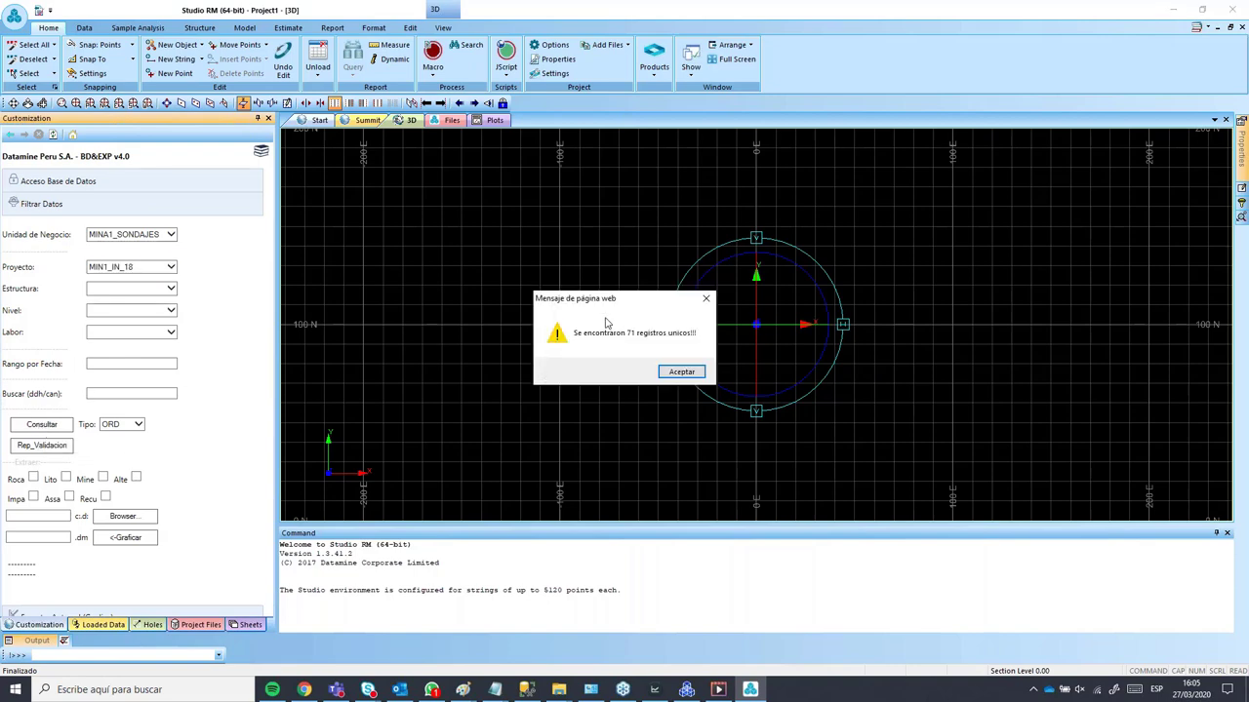
drag(613, 308, 489, 264)
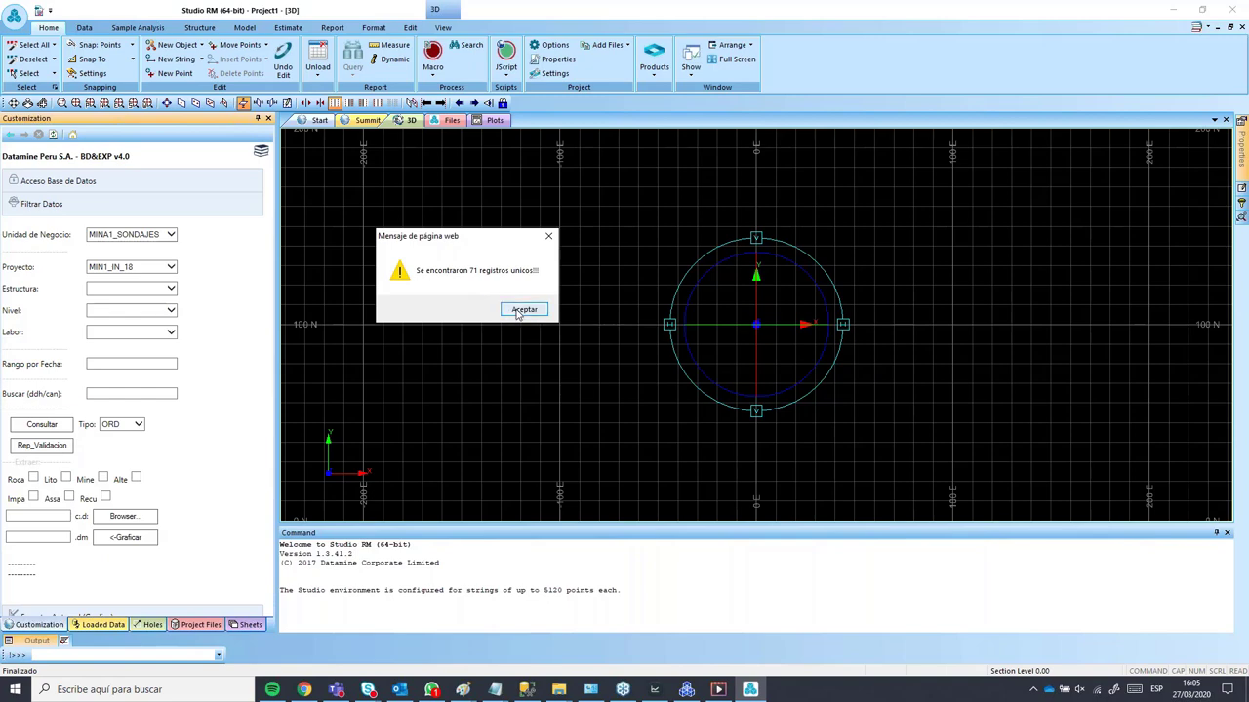
click(523, 311)
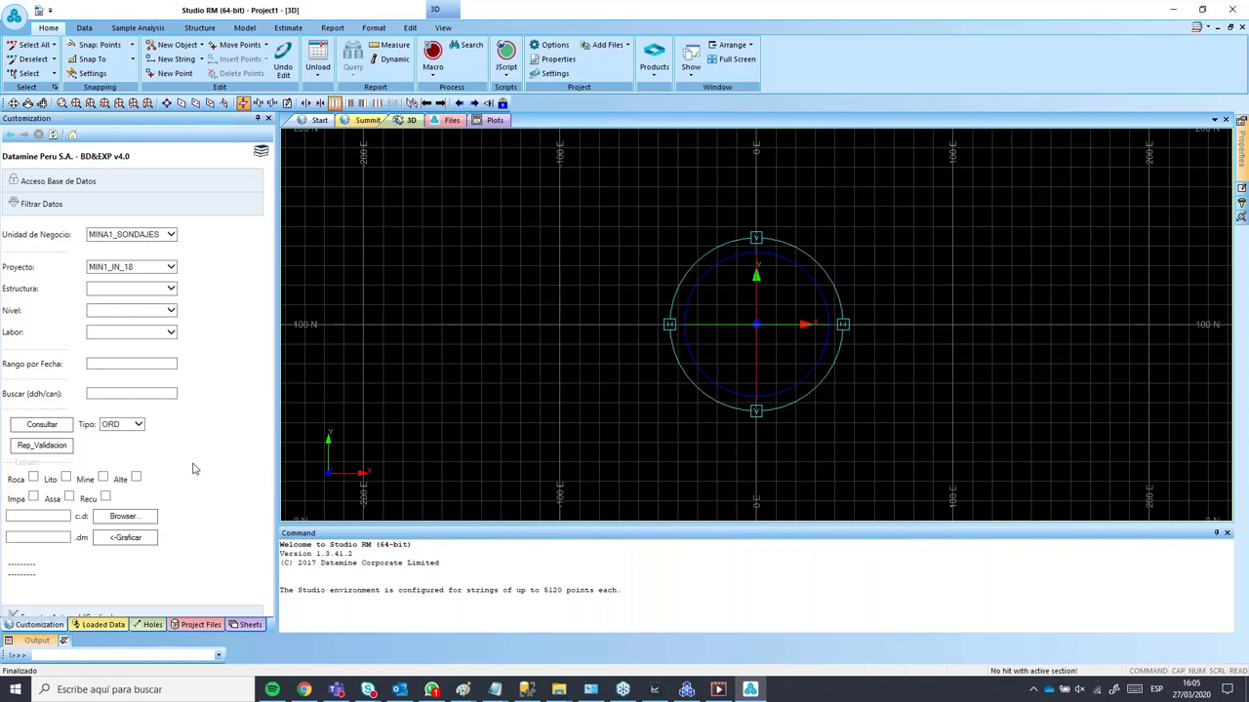
click(69, 498)
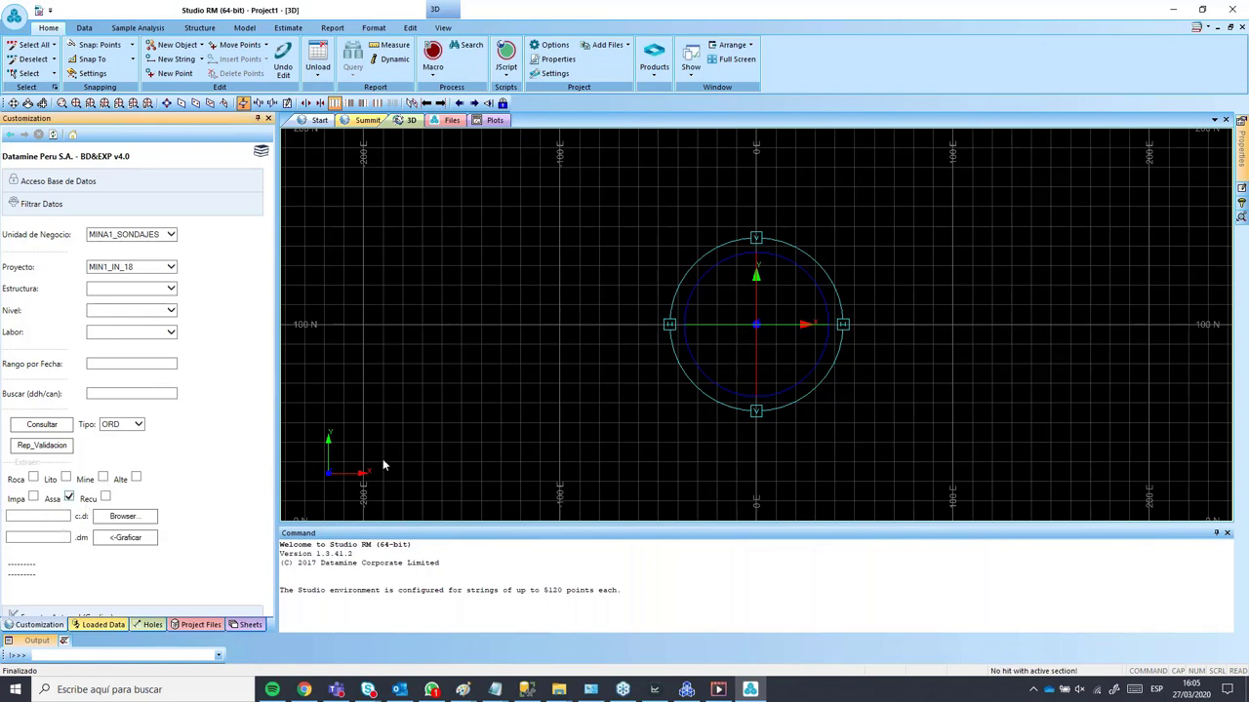
click(717, 690)
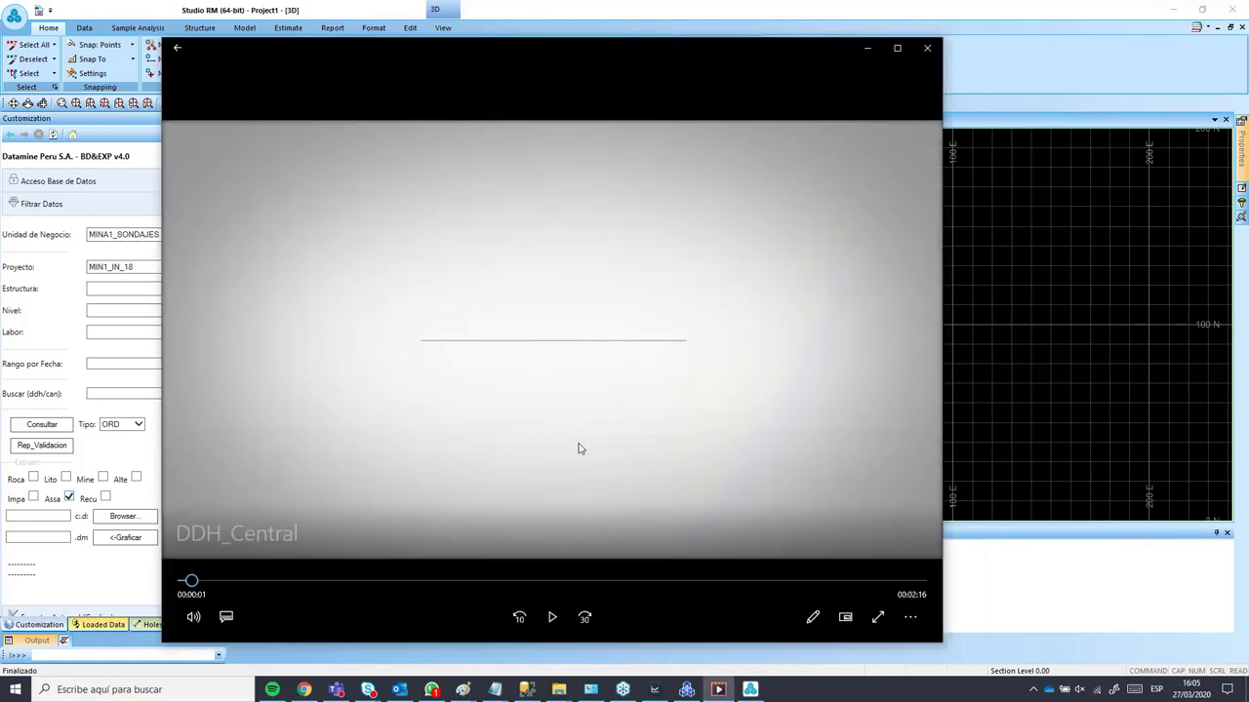